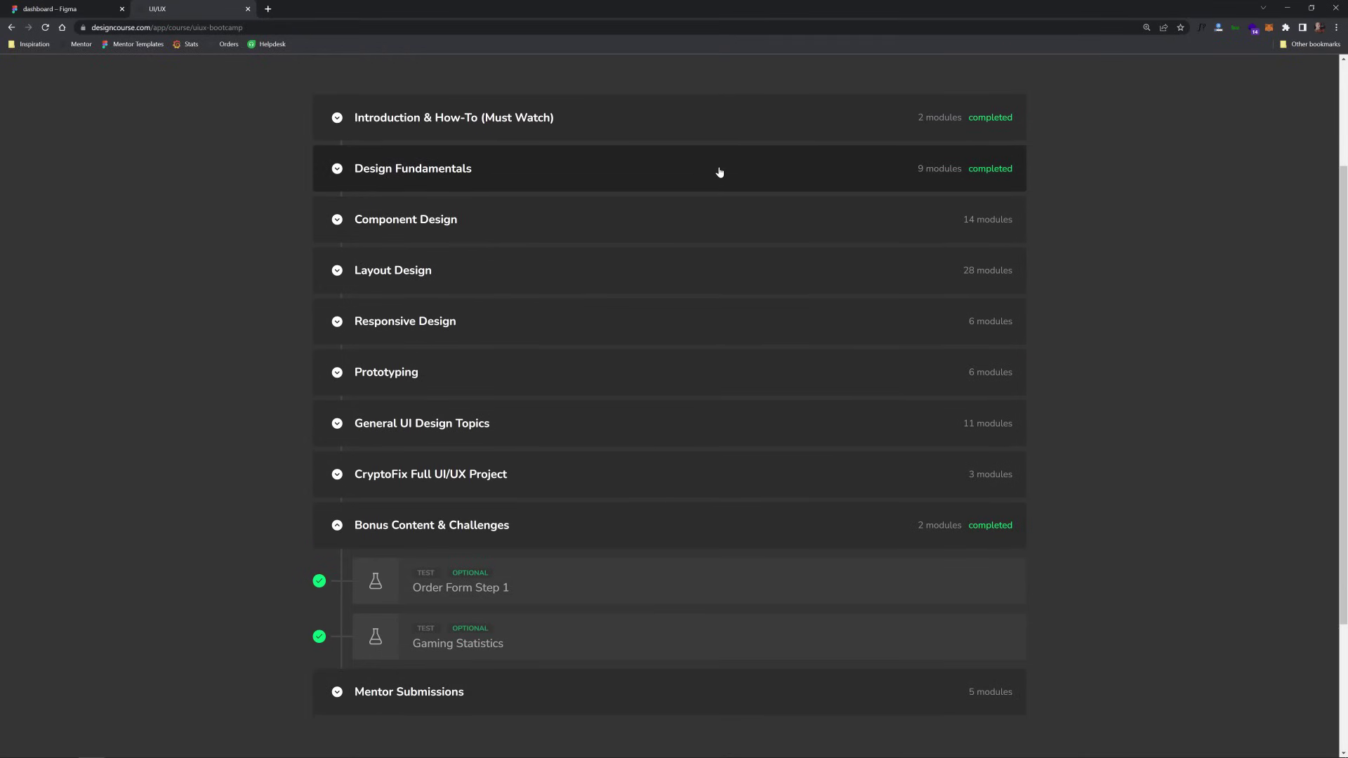
# Expand the Component Design section of the course and look through its modules.
pyautogui.click(853, 228)
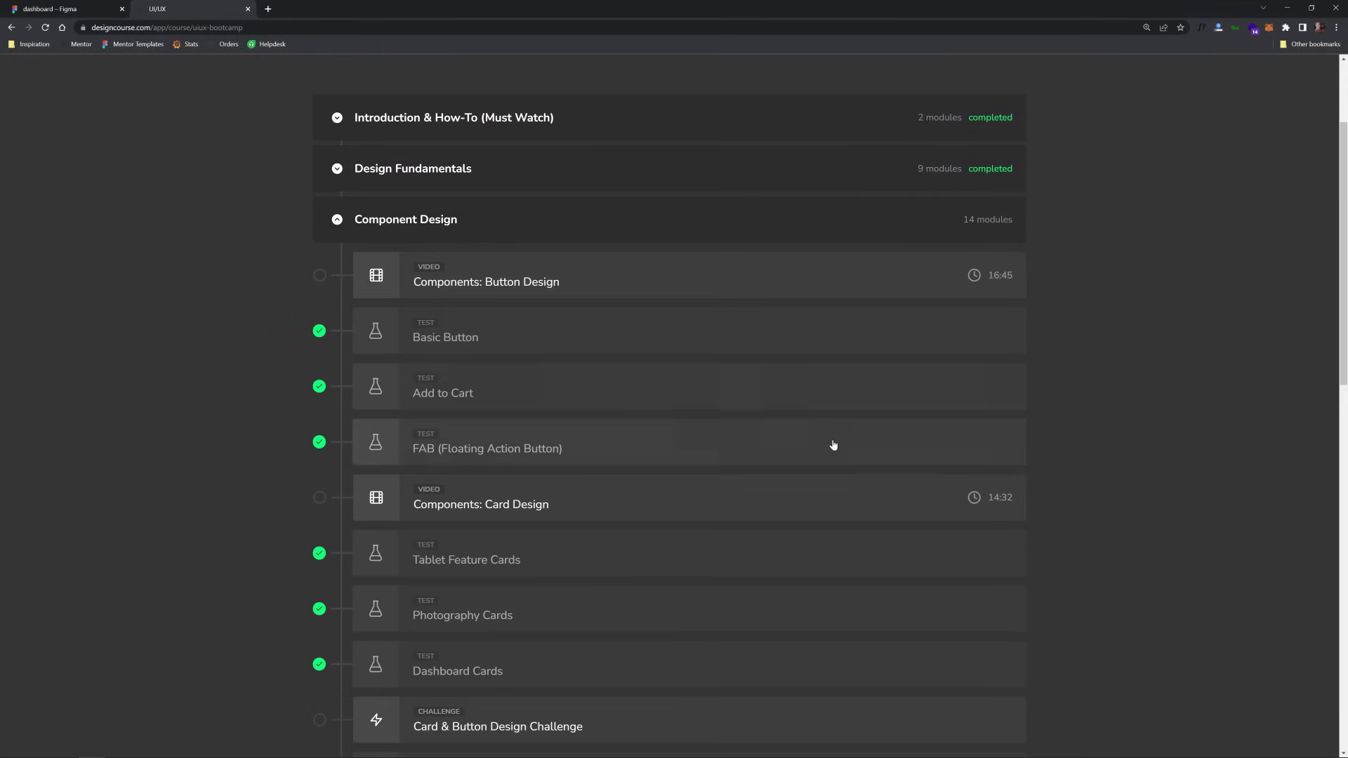
pyautogui.scroll(-4, 833, 439)
pyautogui.scroll(-3, 864, 497)
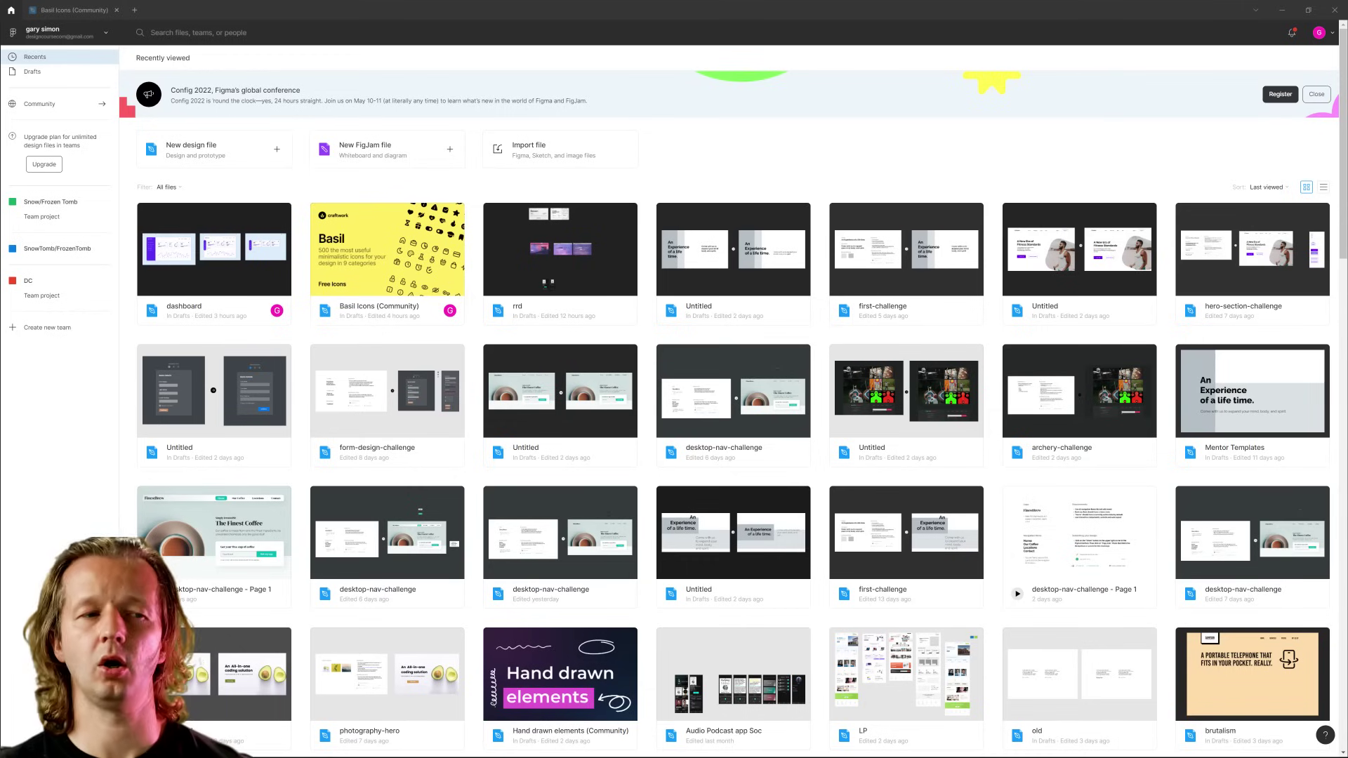
# In Figma, create a new design file and add a frame with the 1440 × 1024 Desktop preset.
pyautogui.click(186, 152)
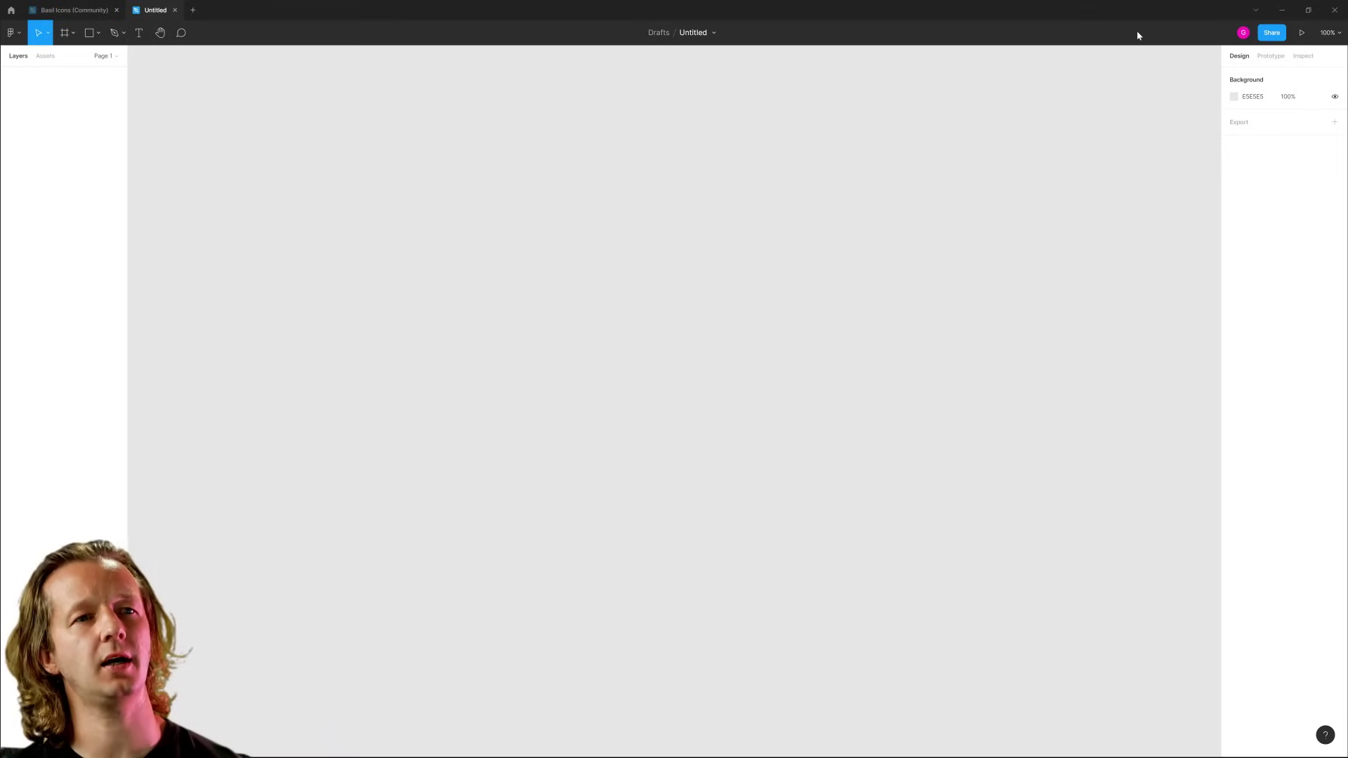
pyautogui.moveTo(454, 181); pyautogui.dragTo(520, 272)
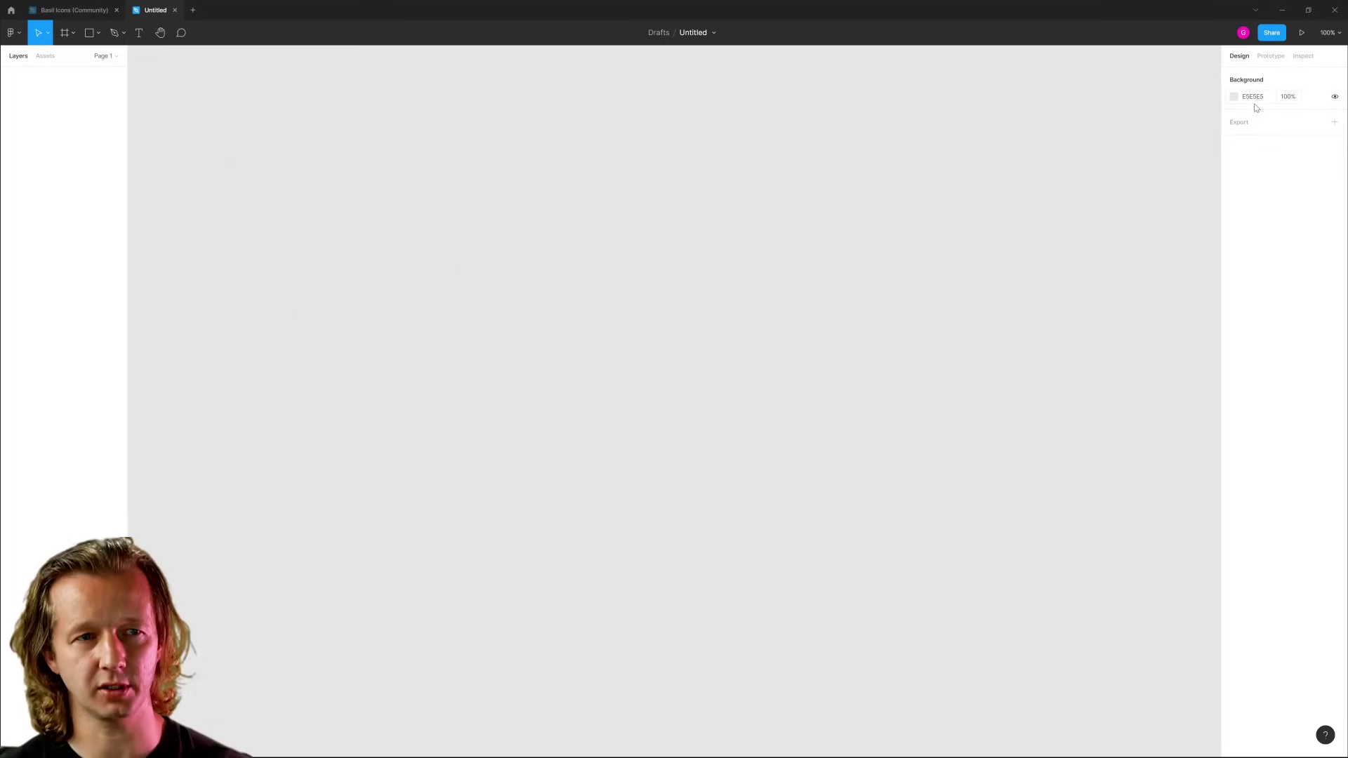
pyautogui.click(64, 31)
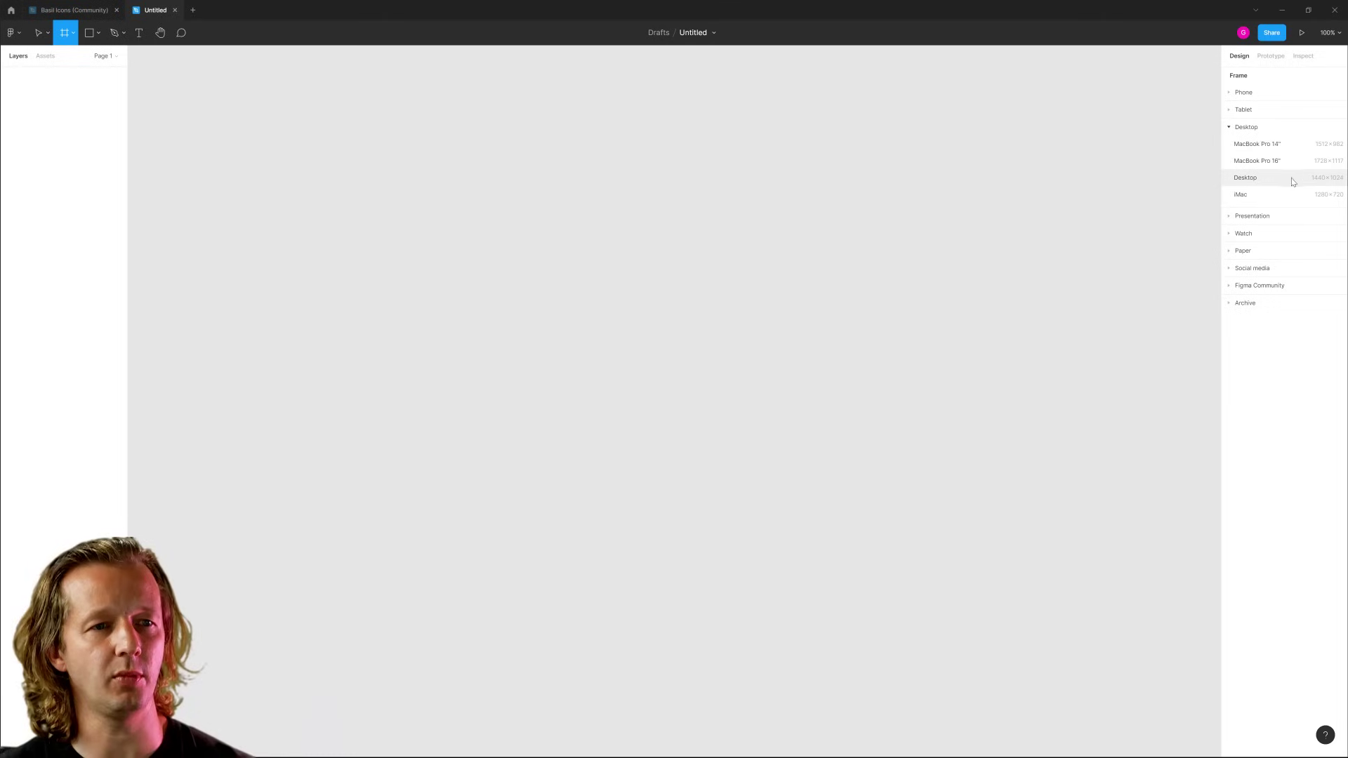
pyautogui.click(1284, 181)
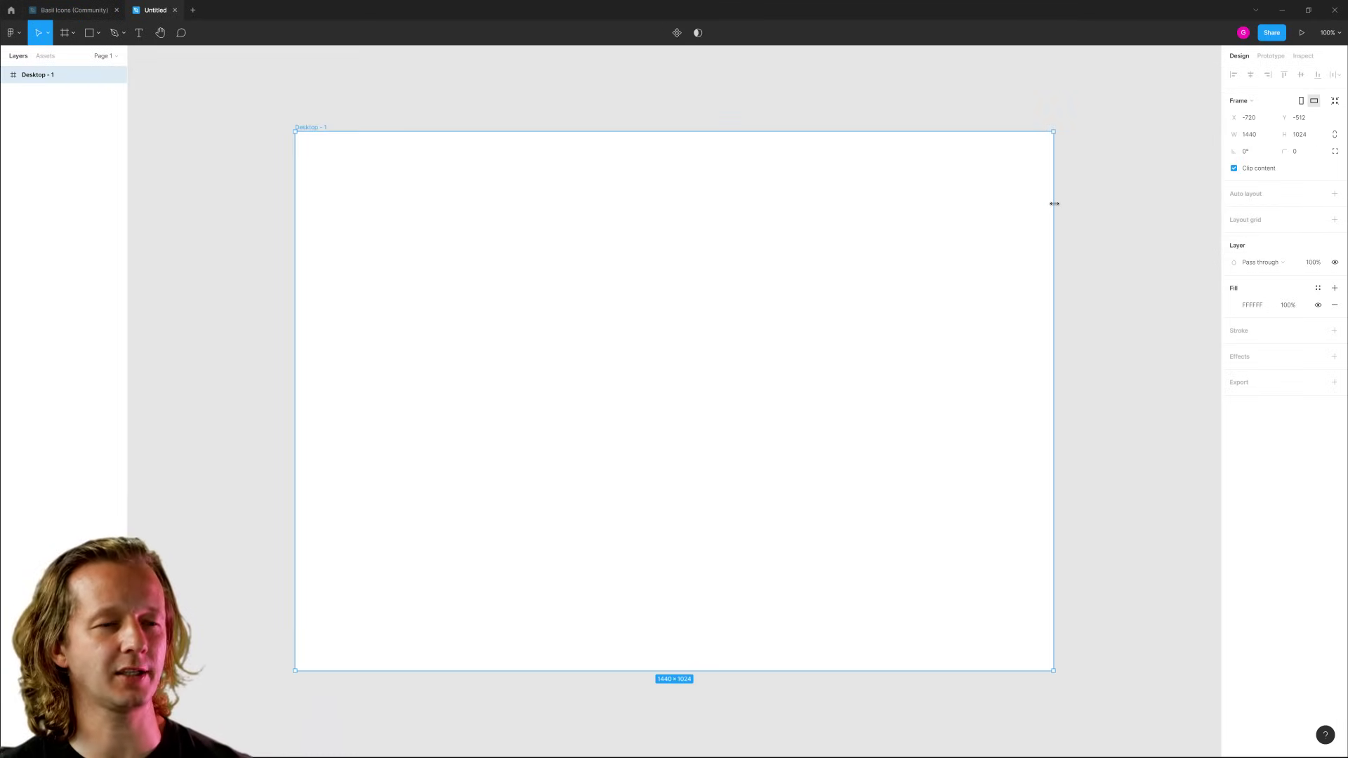
# Resize the desktop frame to a width of 1100 and a height of about 726.
pyautogui.click(1253, 139)
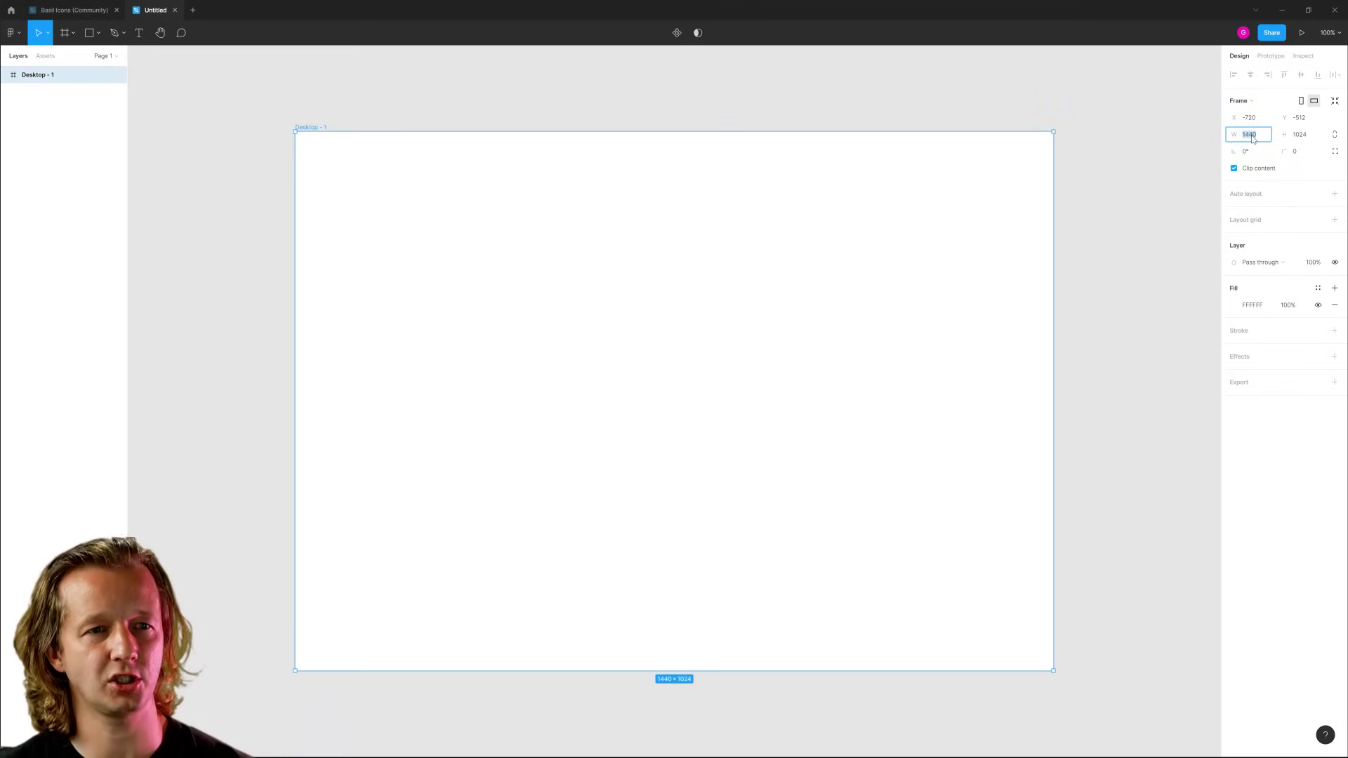
pyautogui.write('1100')
pyautogui.press('Return')
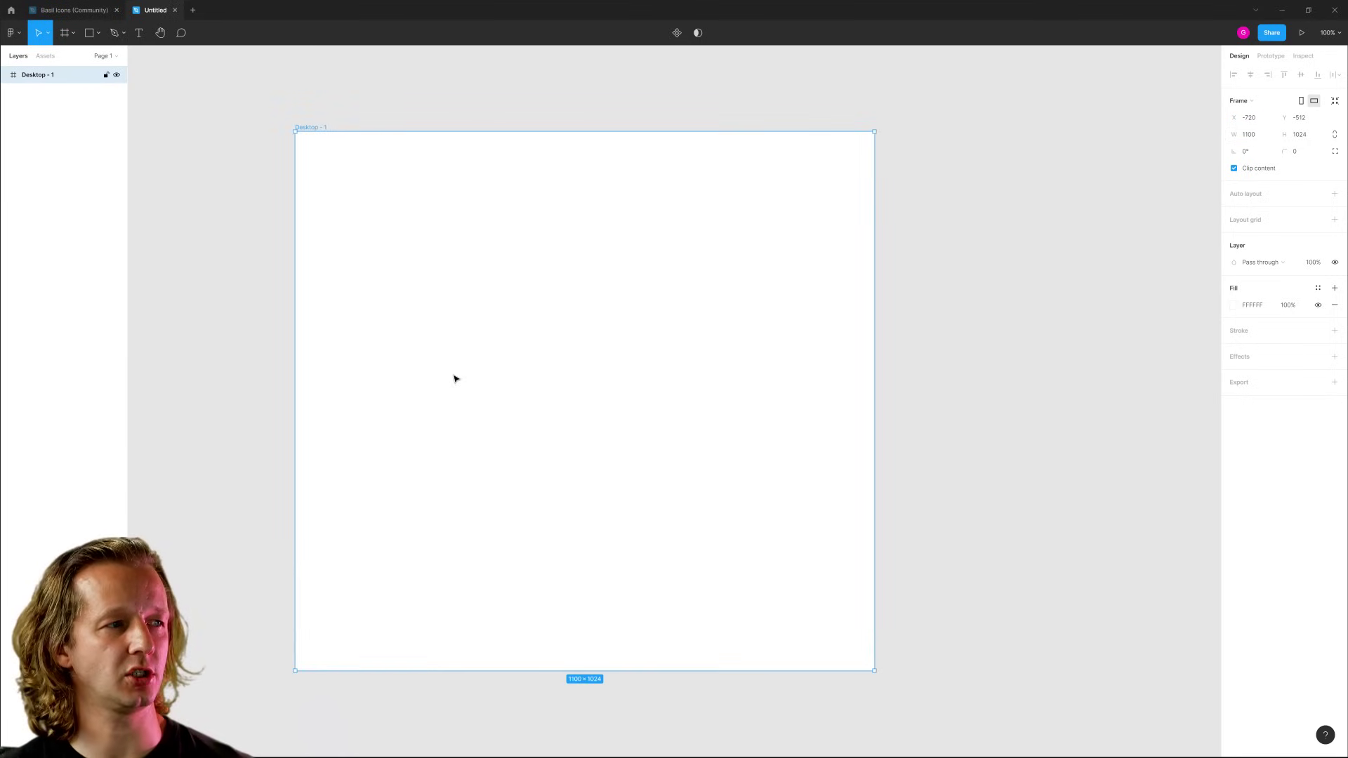
pyautogui.moveTo(667, 671); pyautogui.dragTo(672, 513)
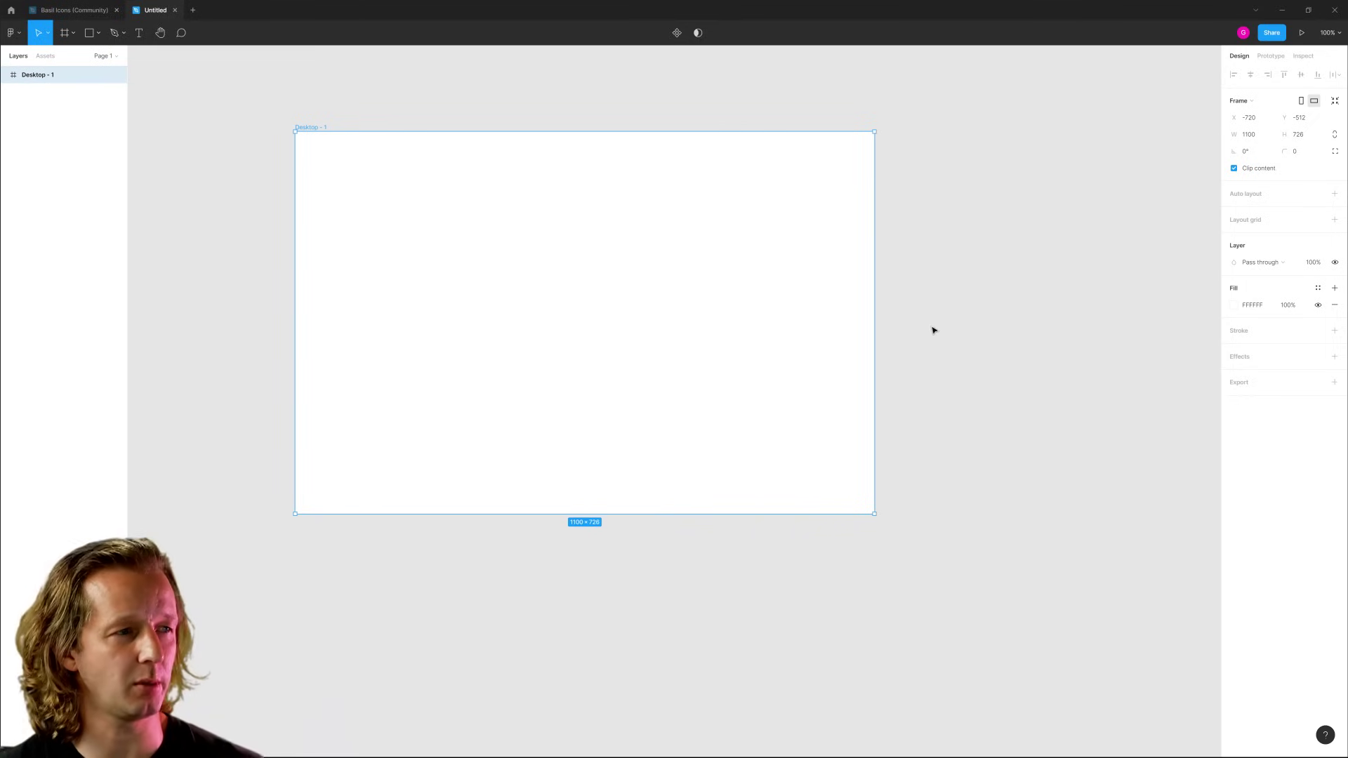
# Change the canvas background colour around the frame to dark grey 222222.
pyautogui.scroll(3, 477, 253)
pyautogui.moveTo(479, 239); pyautogui.dragTo(586, 298)
pyautogui.click(624, 90)
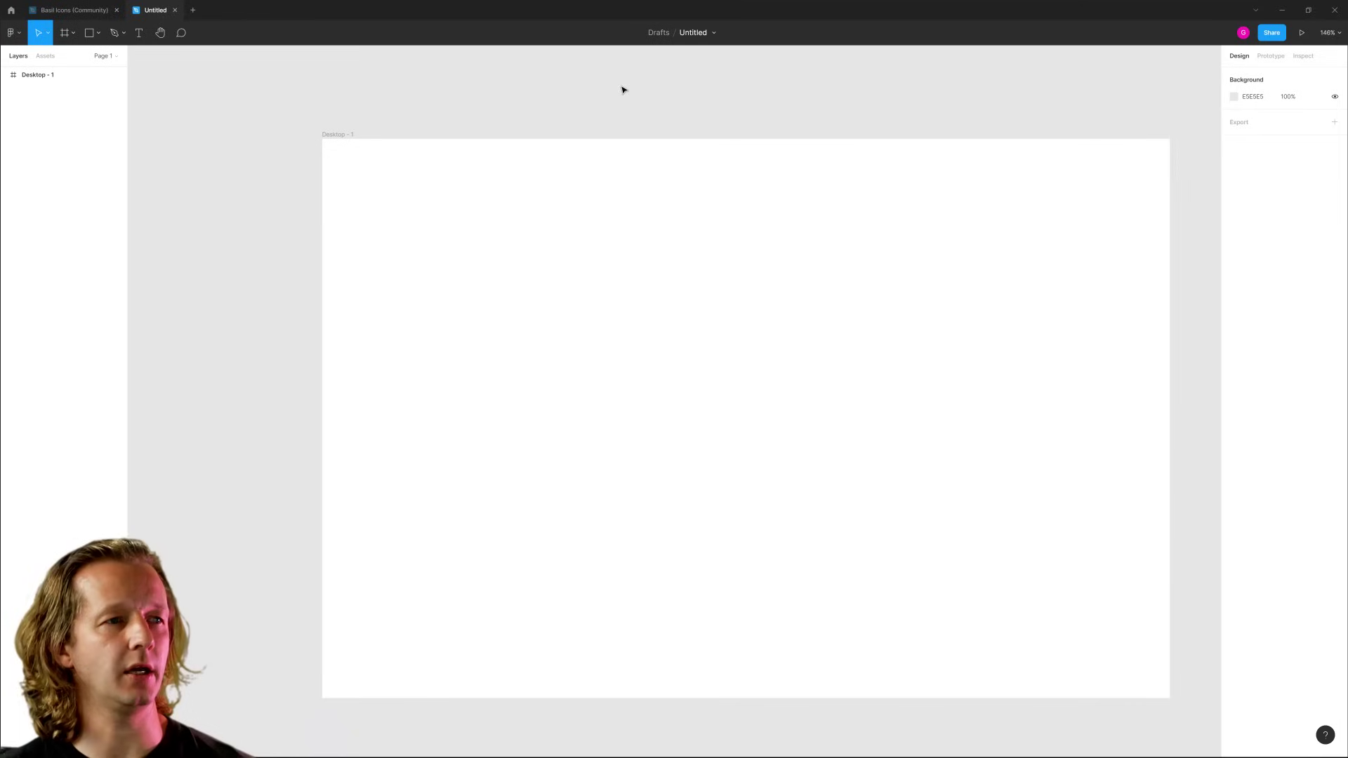
pyautogui.click(1237, 103)
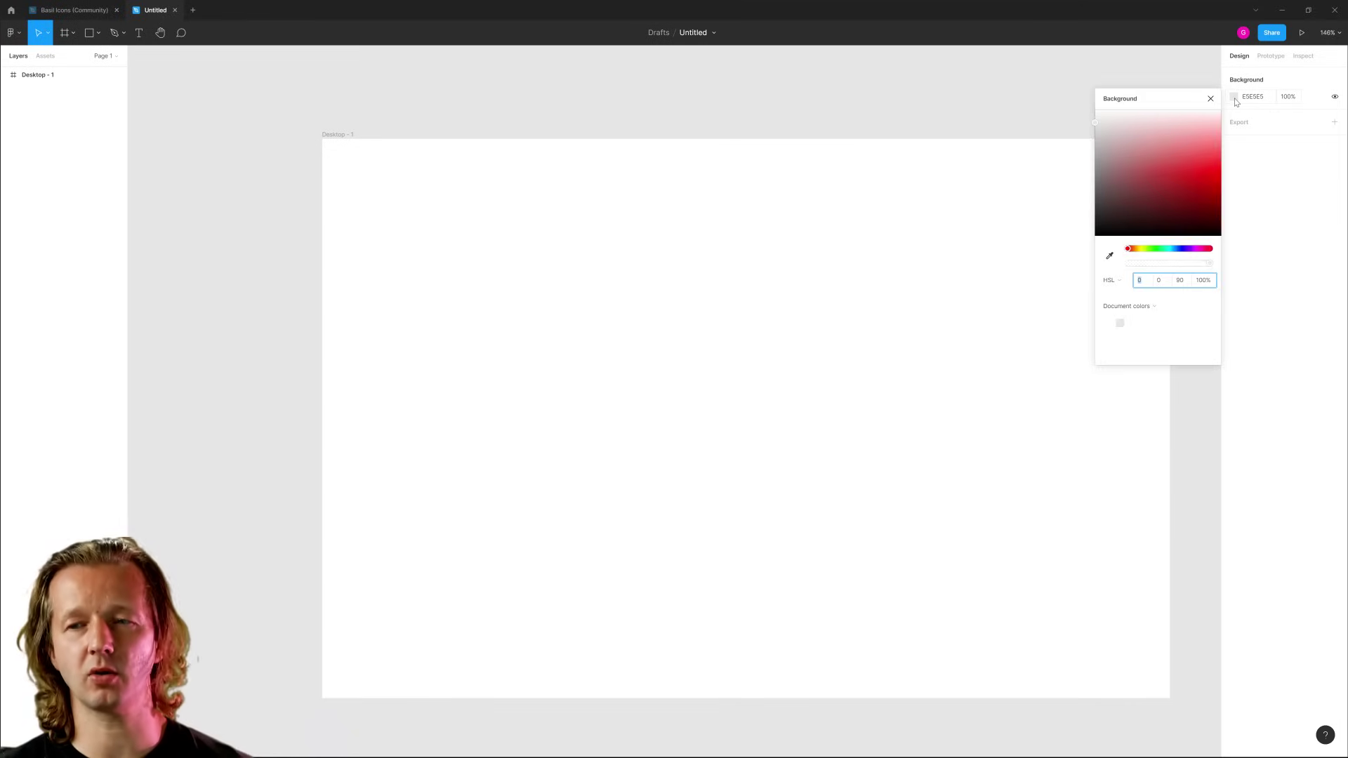
pyautogui.moveTo(1135, 192); pyautogui.dragTo(1076, 226)
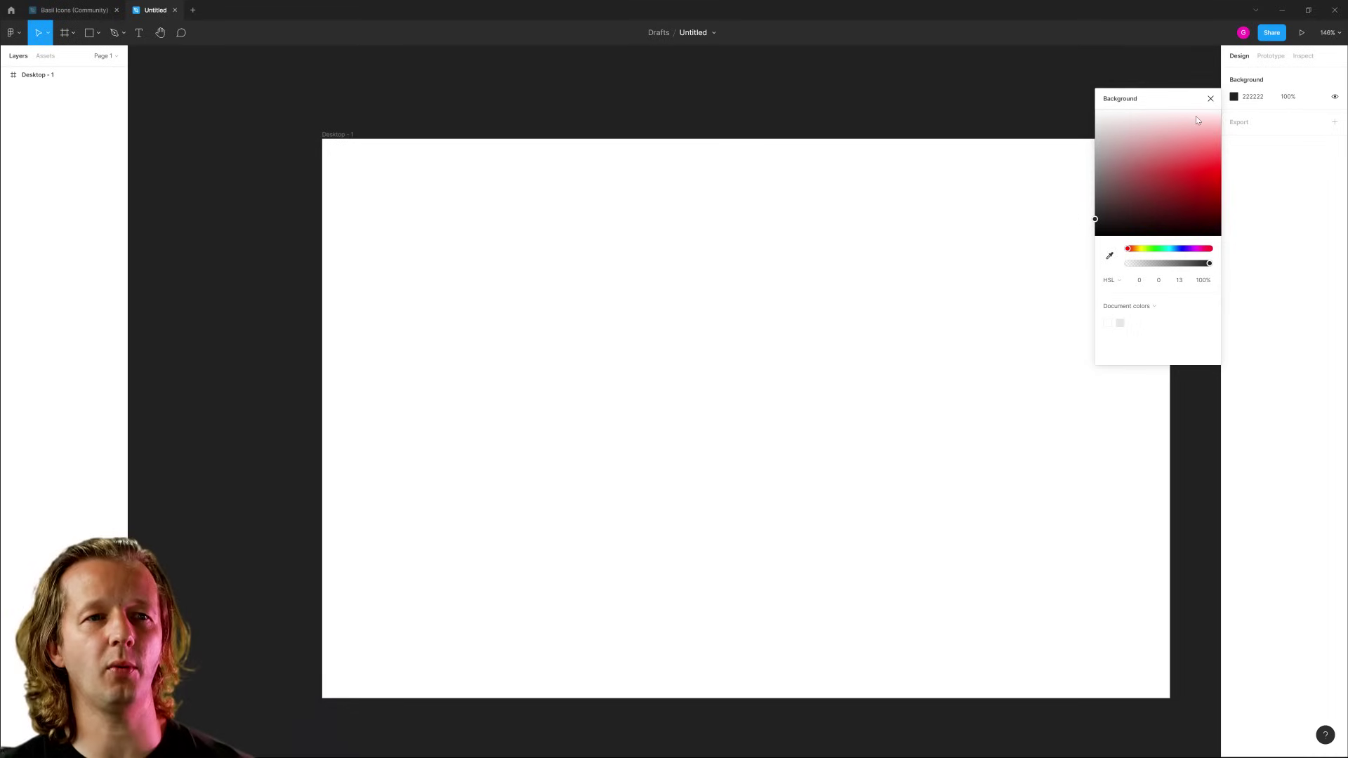
pyautogui.click(1210, 98)
pyautogui.hscroll(3, 926, 255)
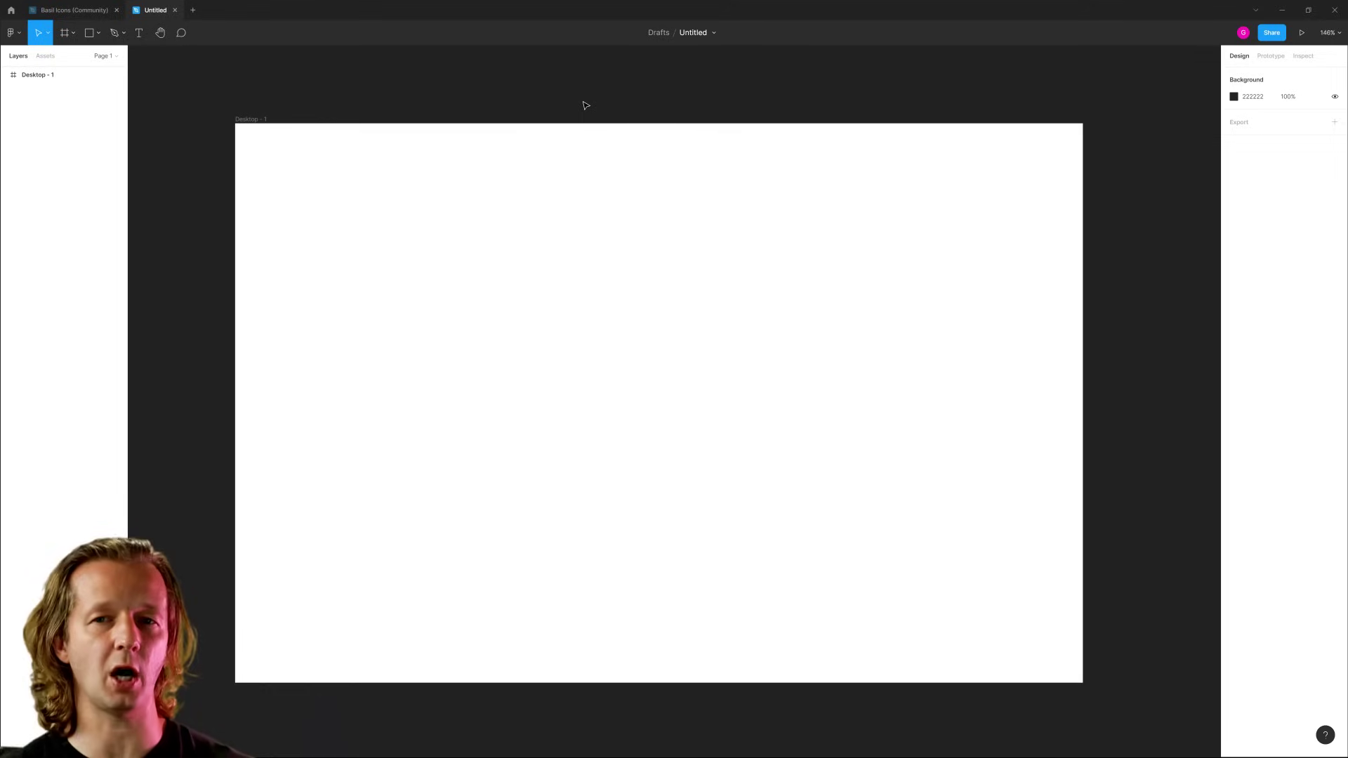
pyautogui.click(722, 207)
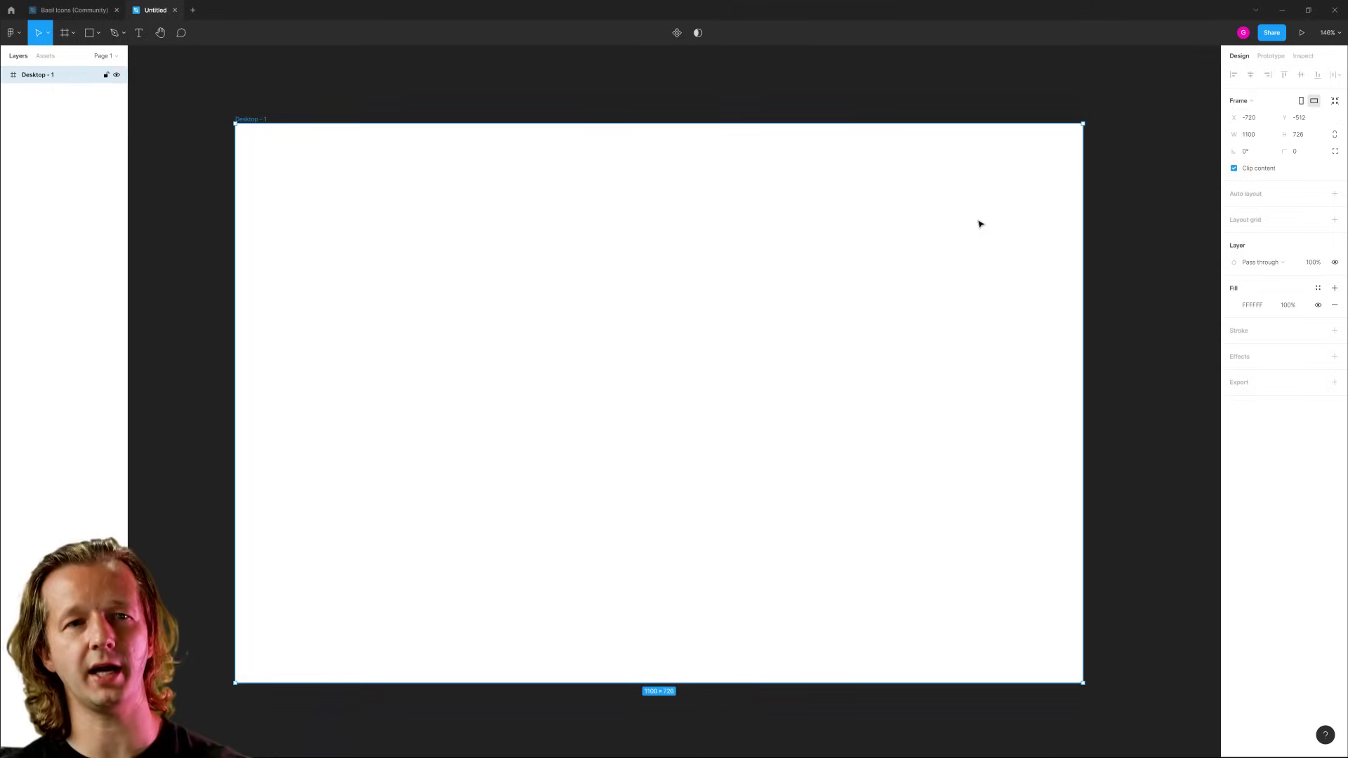
pyautogui.click(1125, 152)
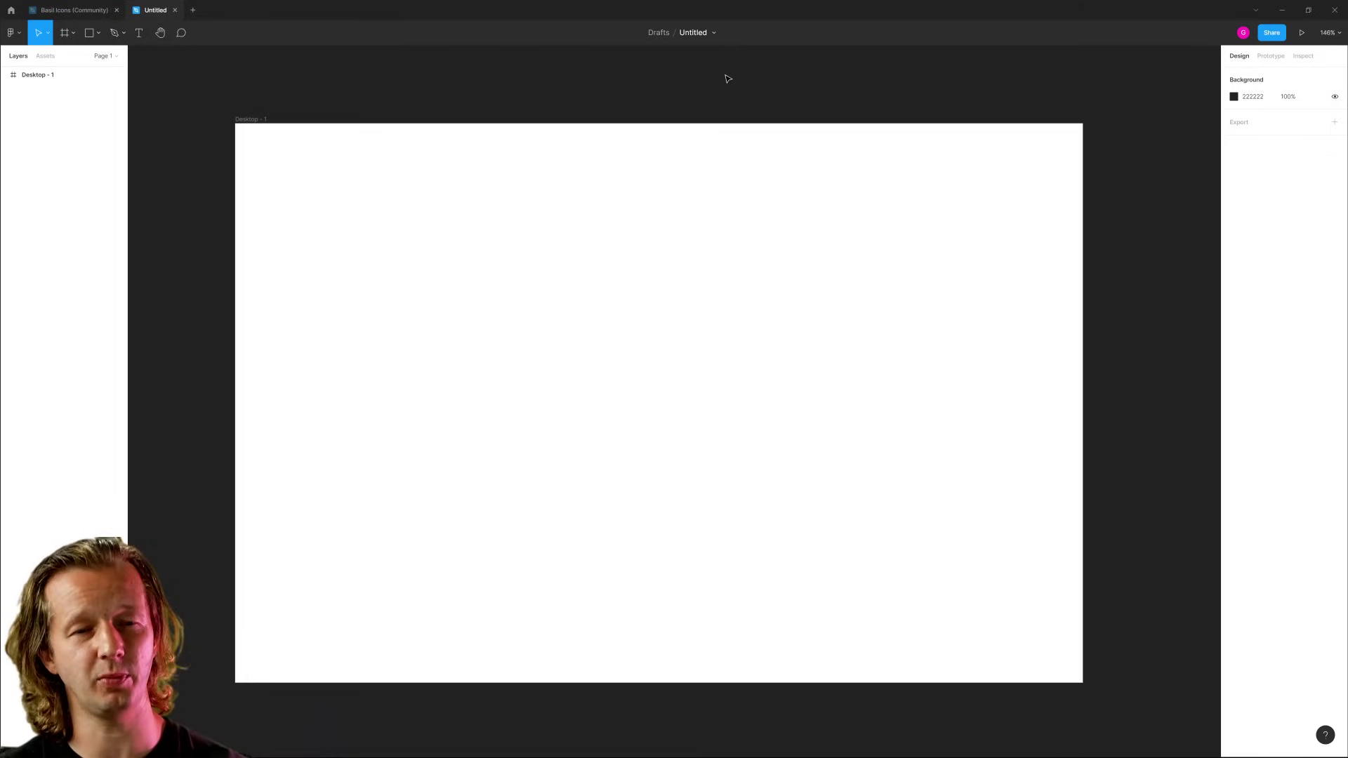
pyautogui.moveTo(766, 65); pyautogui.dragTo(1113, 108)
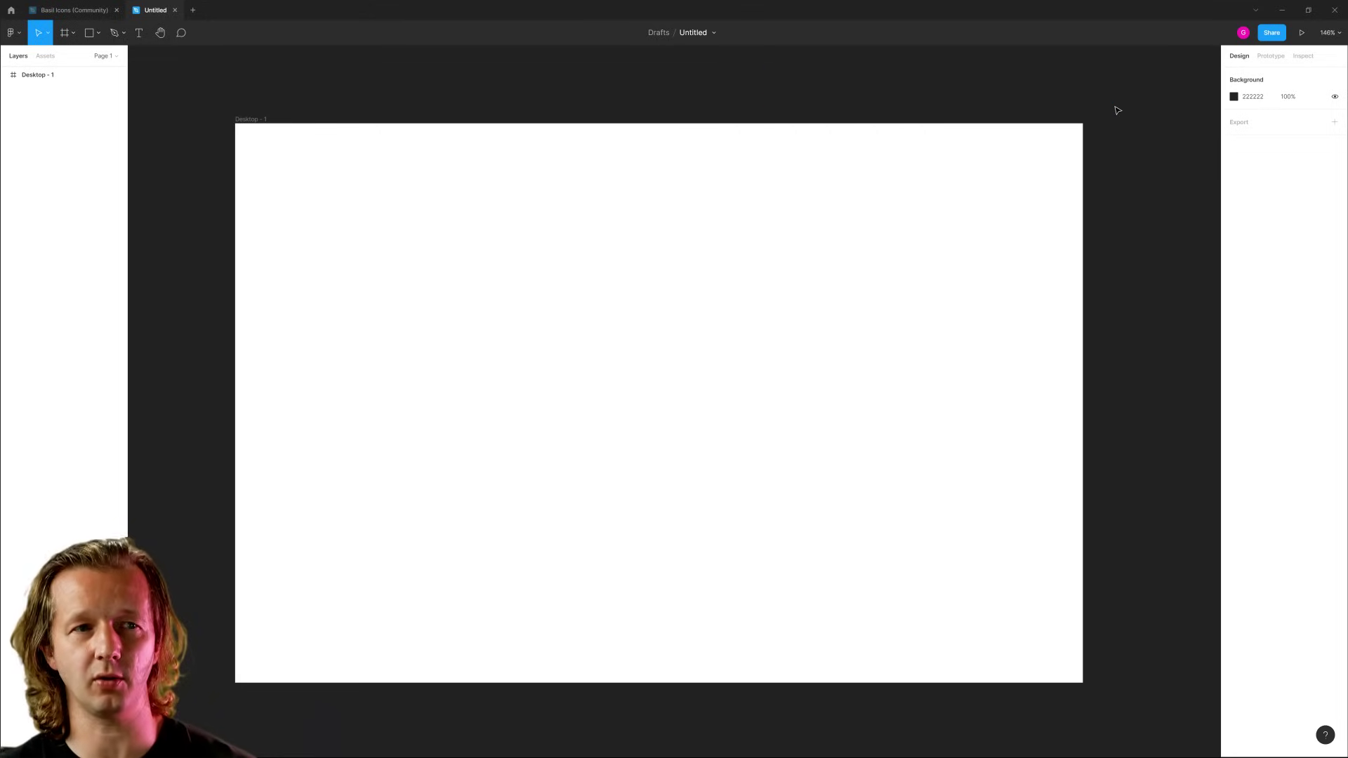
pyautogui.click(332, 165)
pyautogui.click(479, 109)
pyautogui.moveTo(642, 211)
pyautogui.mouseDown()
pyautogui.moveTo(611, 216)
pyautogui.moveTo(635, 210)
pyautogui.mouseUp()
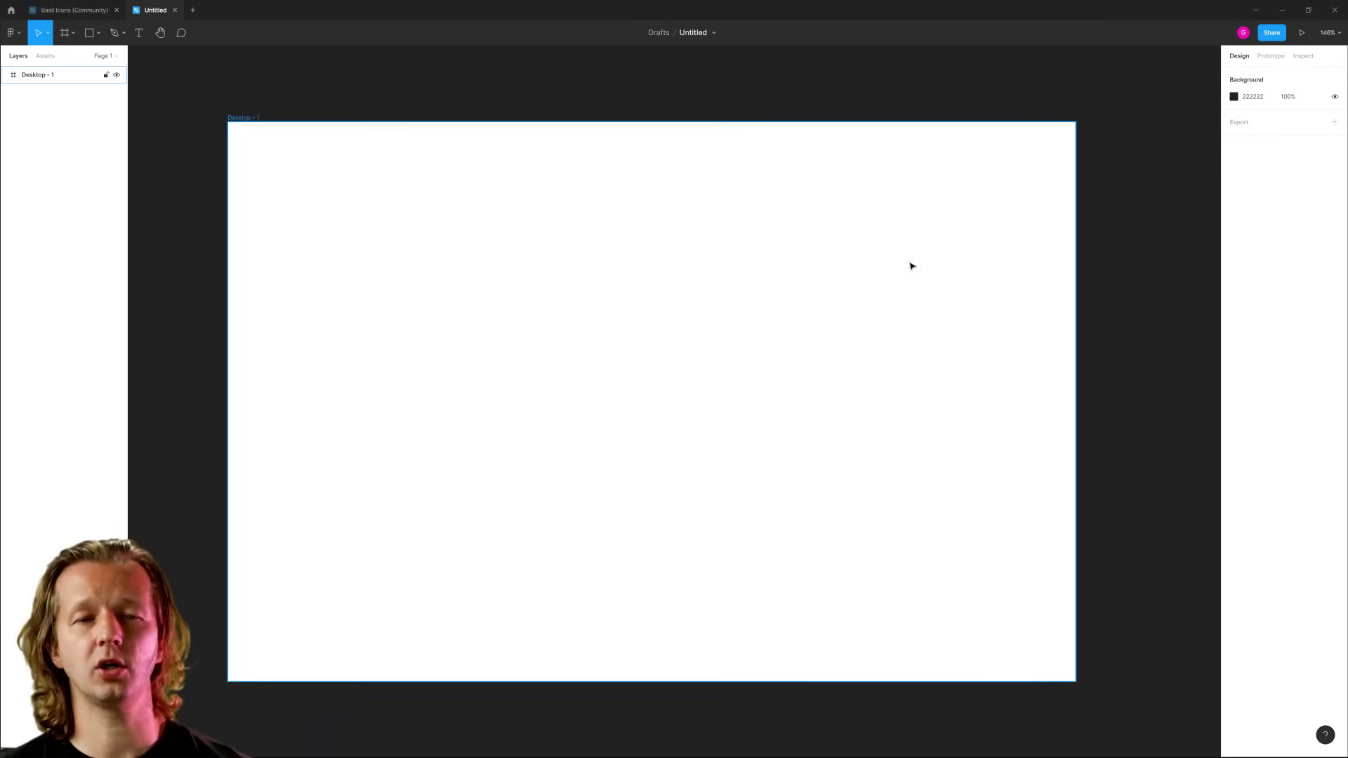
# Paste the copied excuseme logo into the upper-left area of the Desktop - 1 frame.
pyautogui.click(1009, 292)
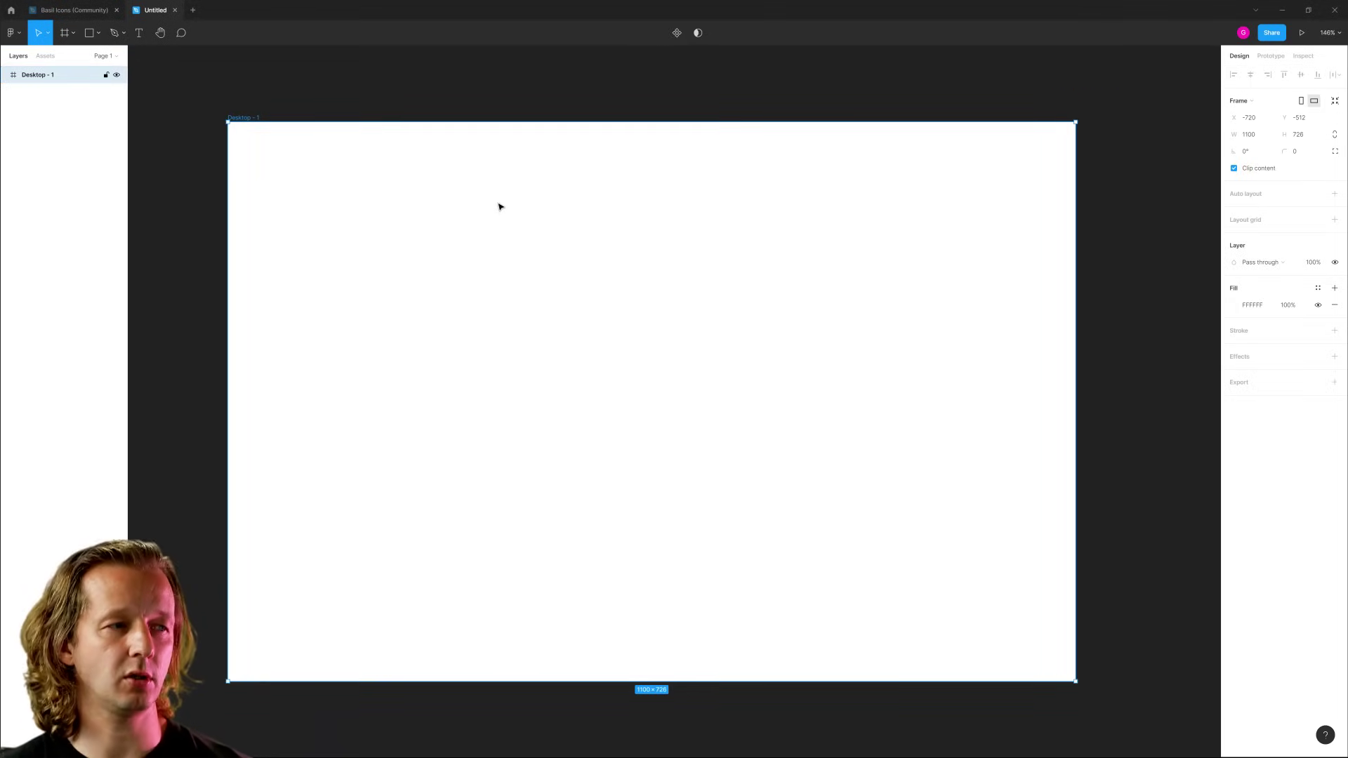
pyautogui.hotkey('ctrl', 'v')
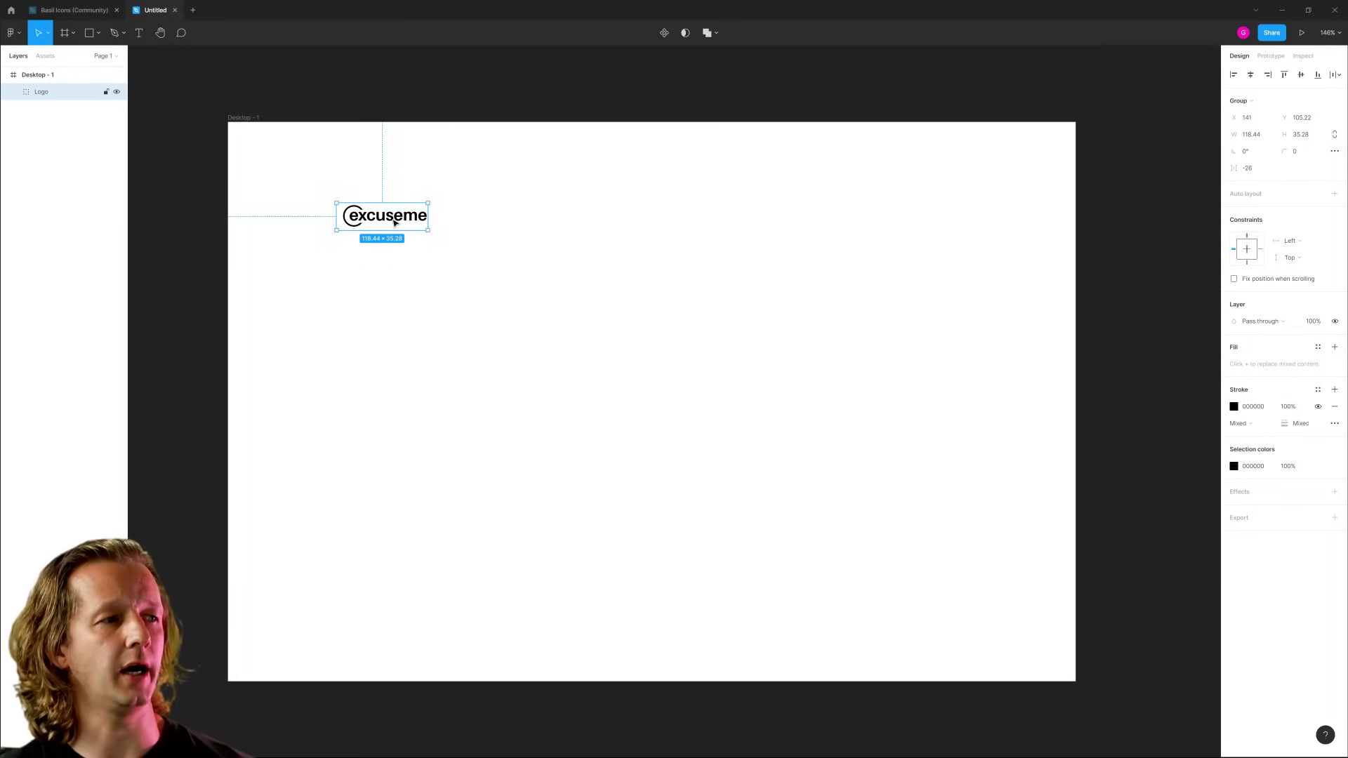
pyautogui.click(503, 90)
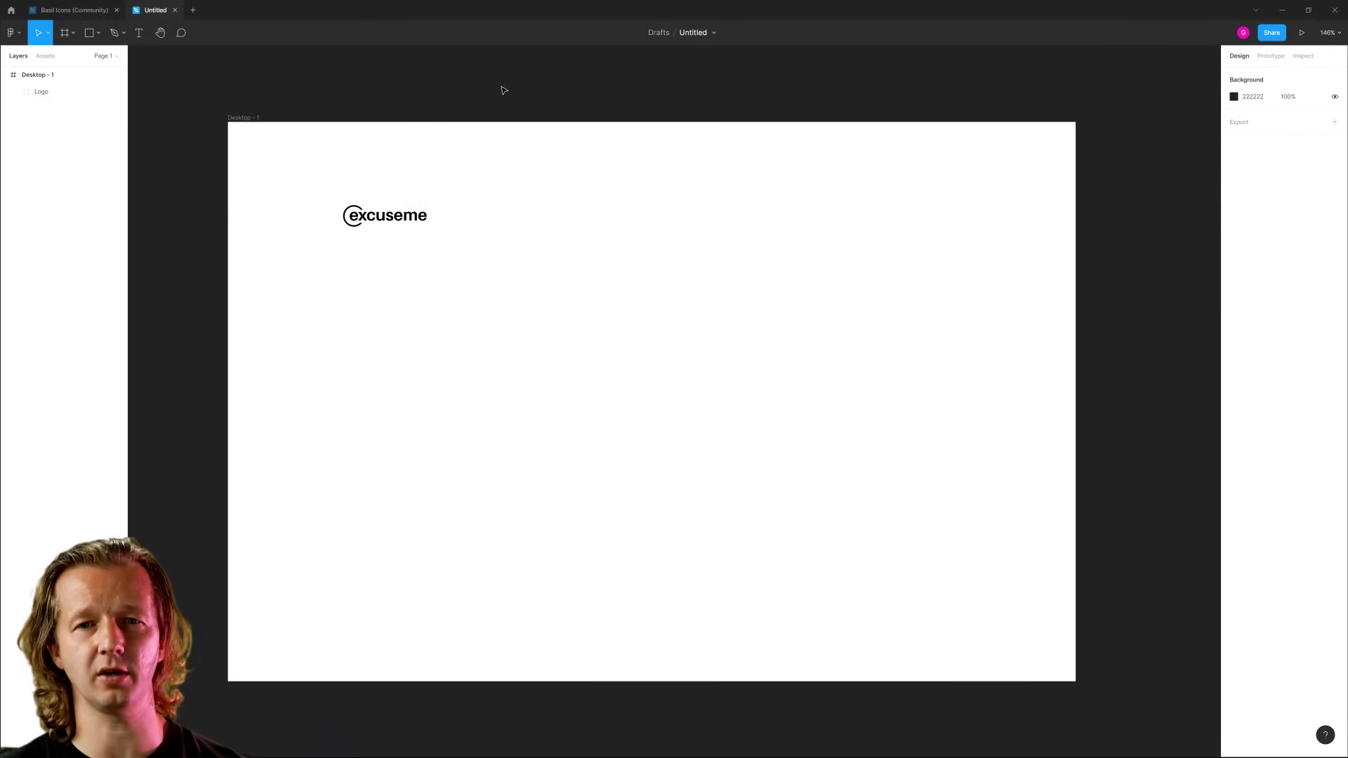
# View the icon sets in the Basil Icons (Community) file and return to the untitled design.
pyautogui.click(10, 10)
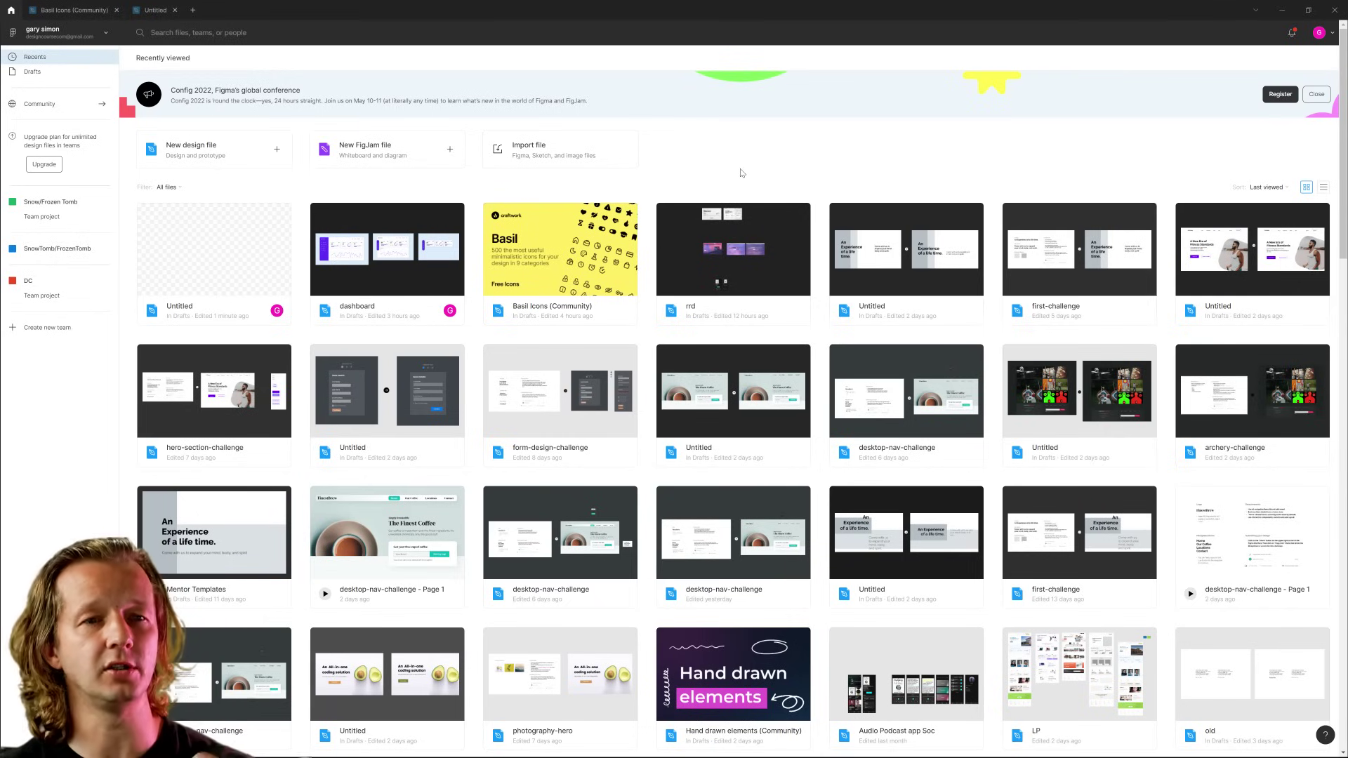
pyautogui.click(89, 10)
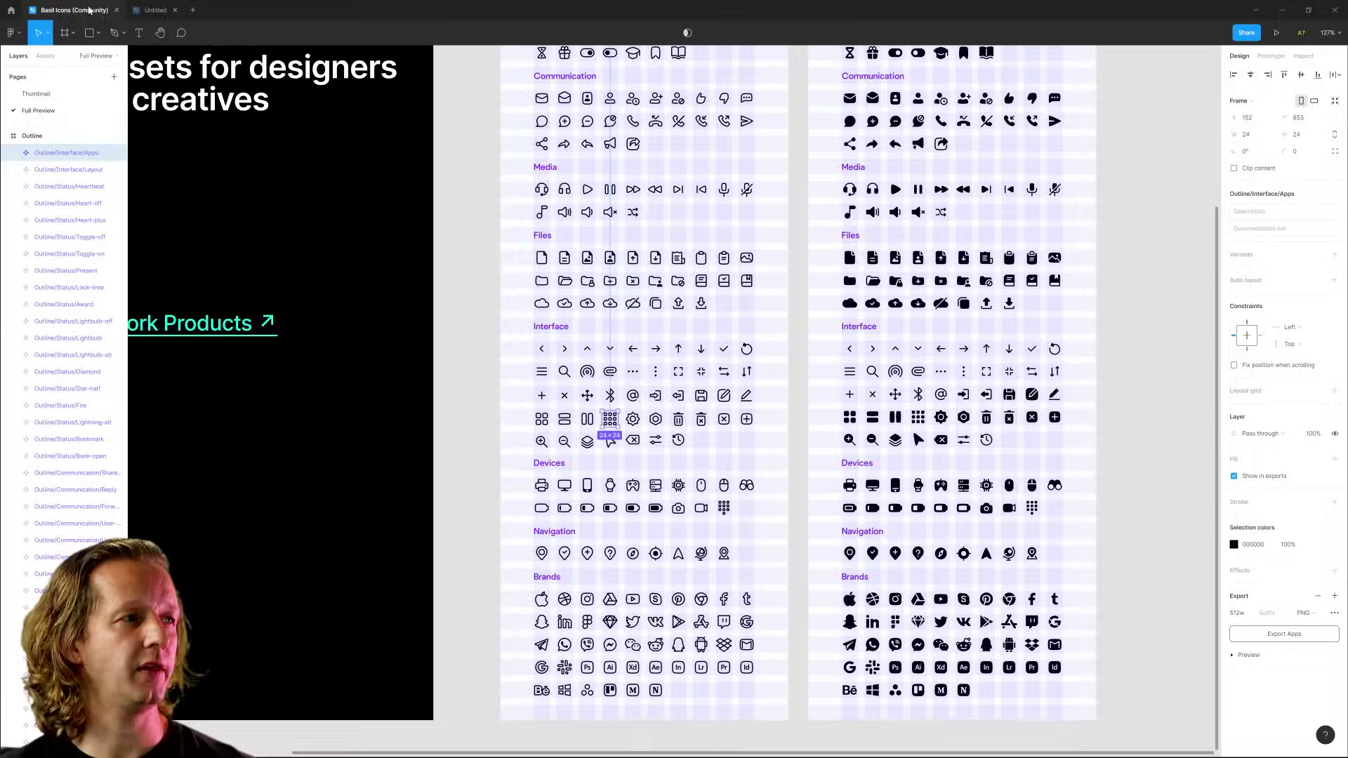
pyautogui.click(154, 10)
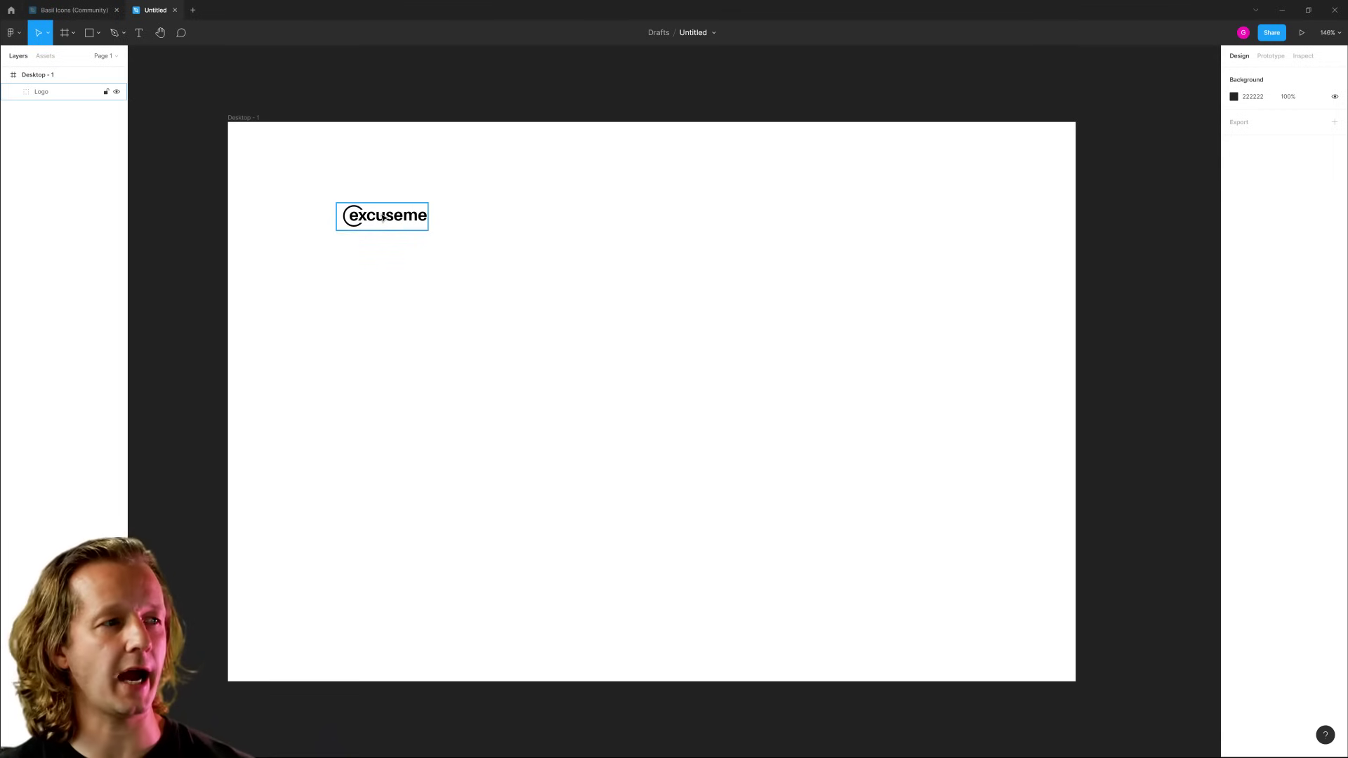
pyautogui.click(249, 118)
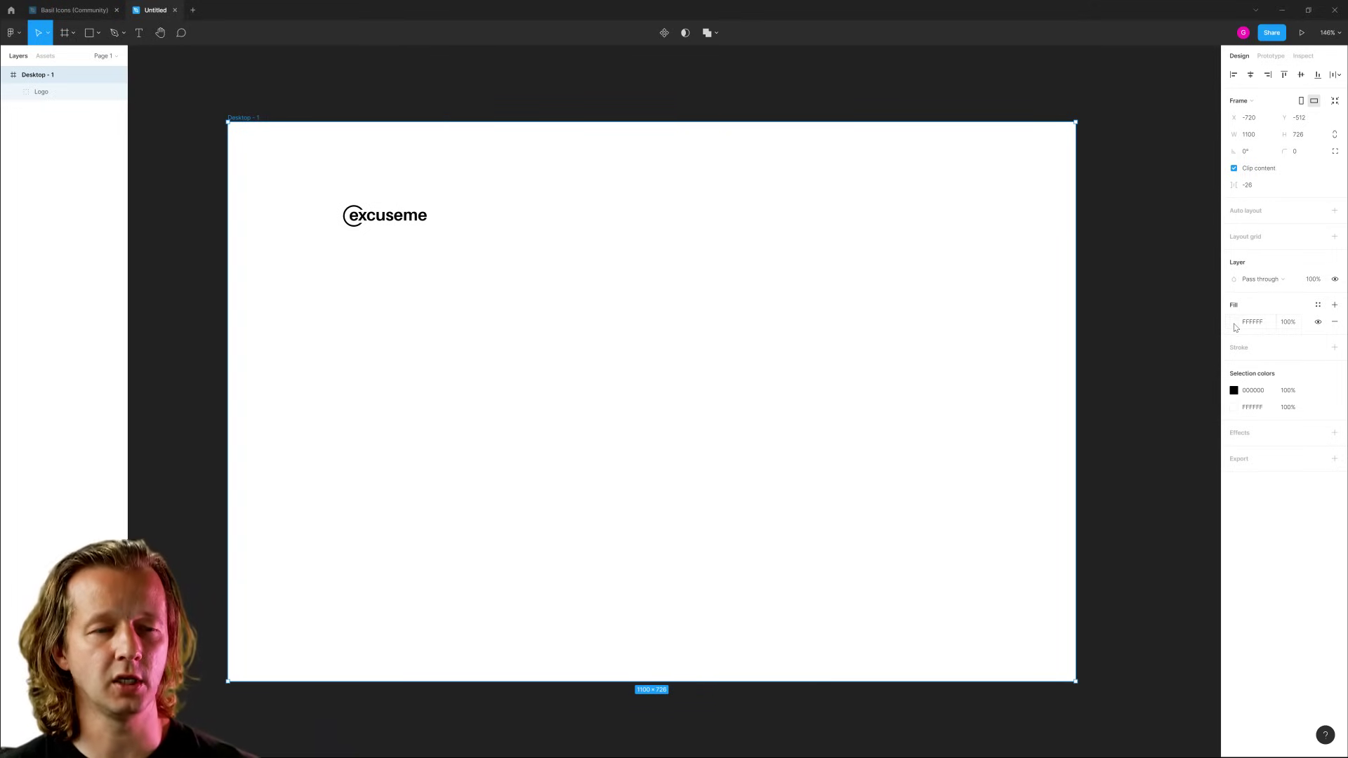
pyautogui.click(1159, 178)
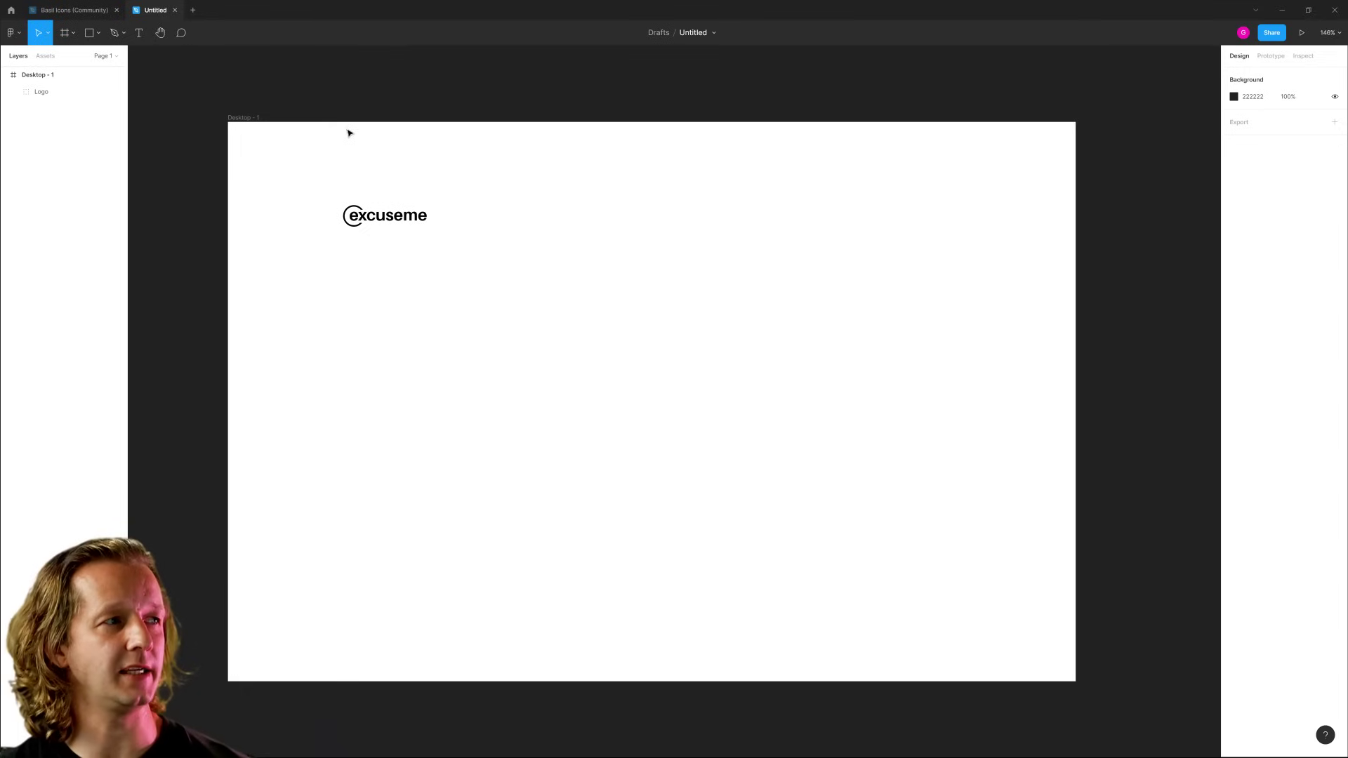
pyautogui.click(89, 32)
pyautogui.moveTo(266, 153); pyautogui.dragTo(1044, 645)
pyautogui.click(374, 140)
pyautogui.click(304, 175)
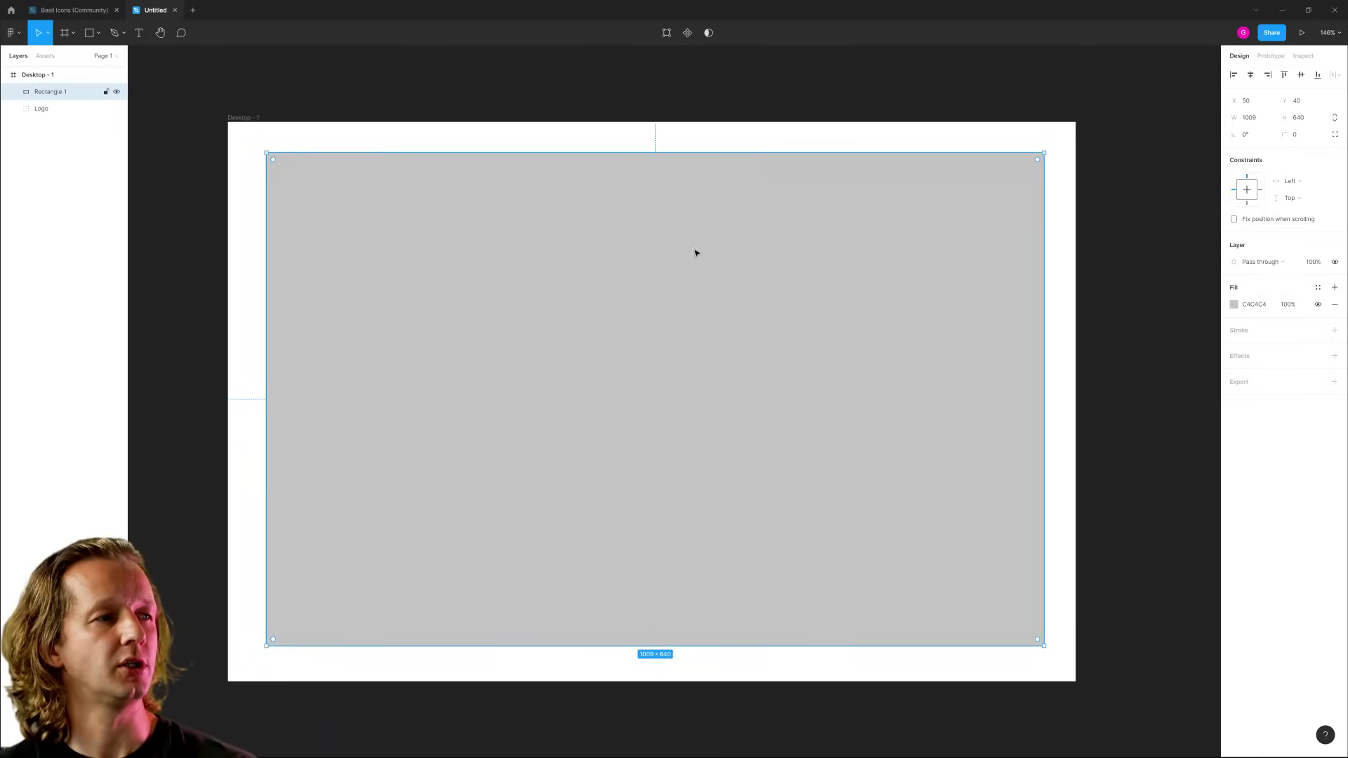
pyautogui.click(533, 135)
pyautogui.click(554, 202)
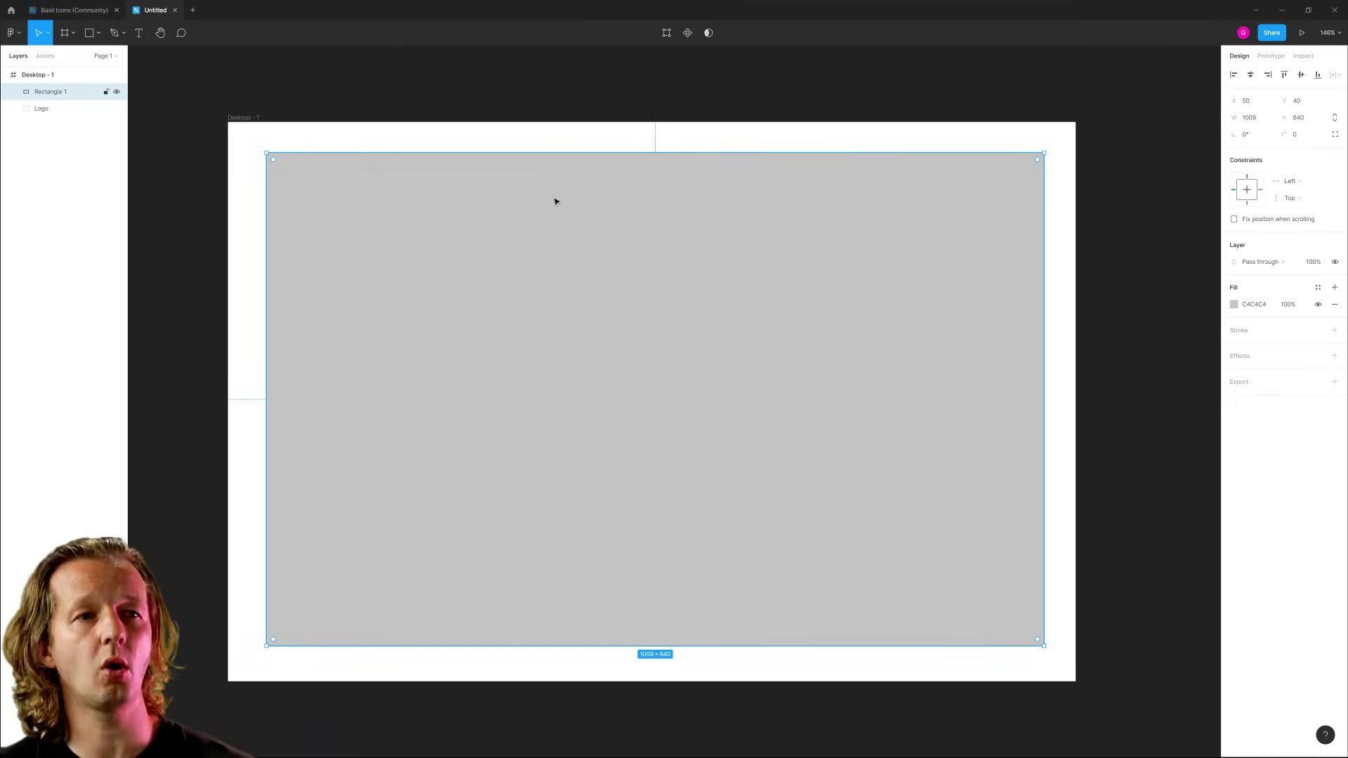
pyautogui.press('Delete')
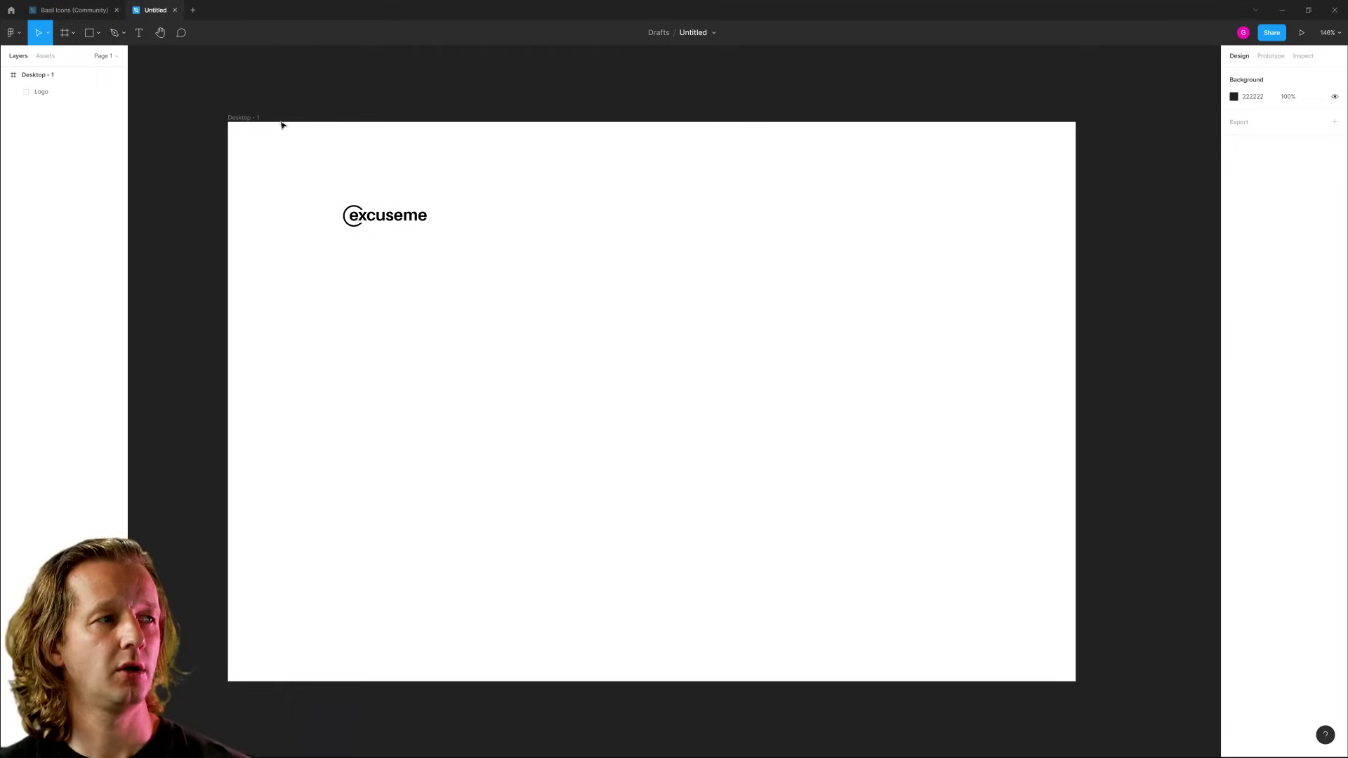
# Set the Desktop - 1 frame's fill to light blue DBE8F4 and show the colour value as Hex.
pyautogui.click(258, 117)
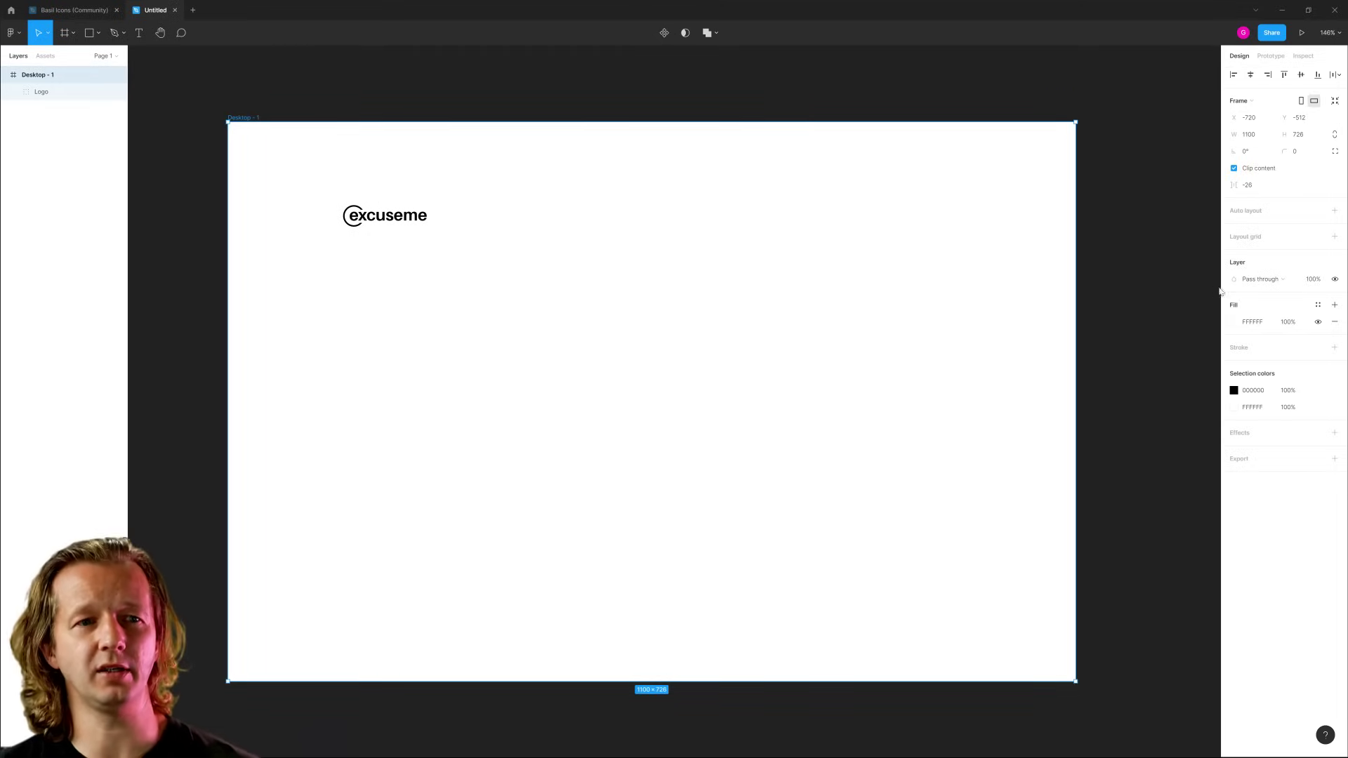
pyautogui.click(1234, 321)
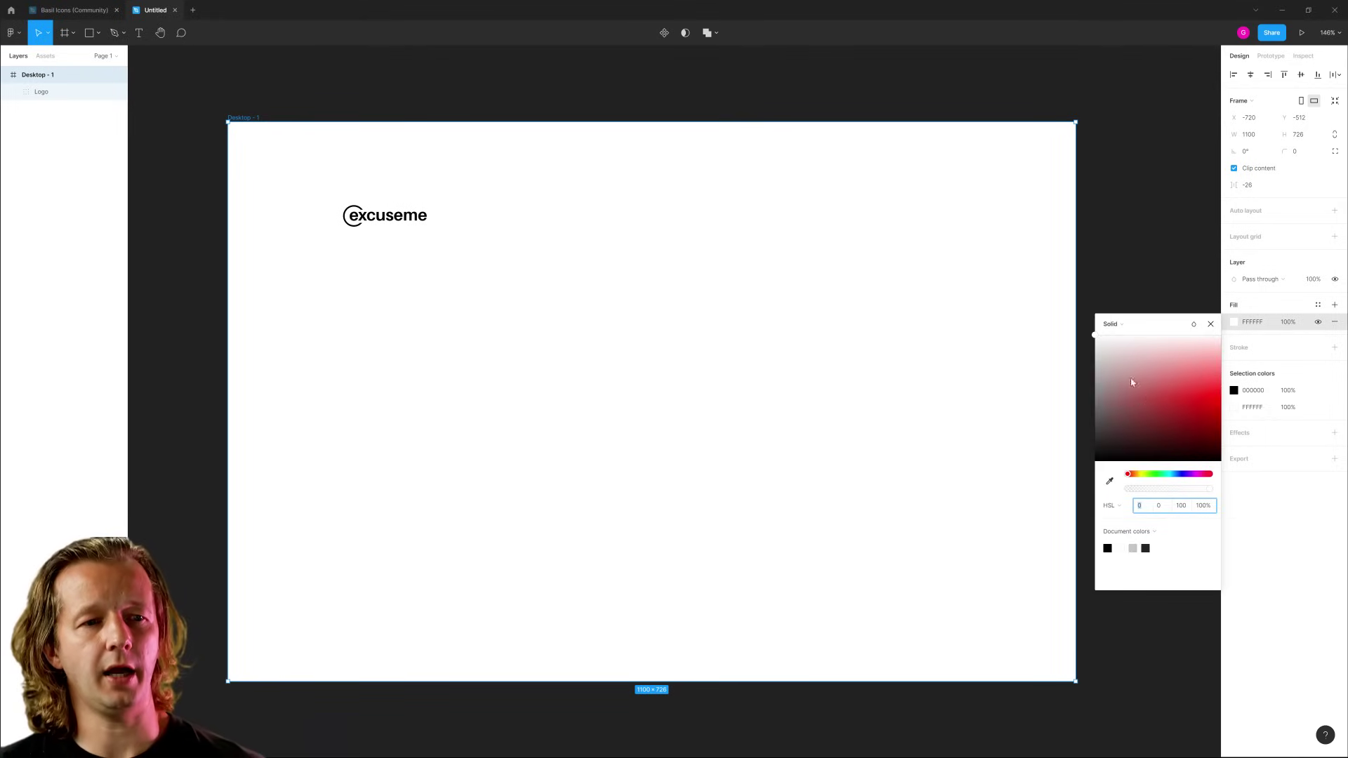
pyautogui.moveTo(1099, 344); pyautogui.dragTo(1080, 349)
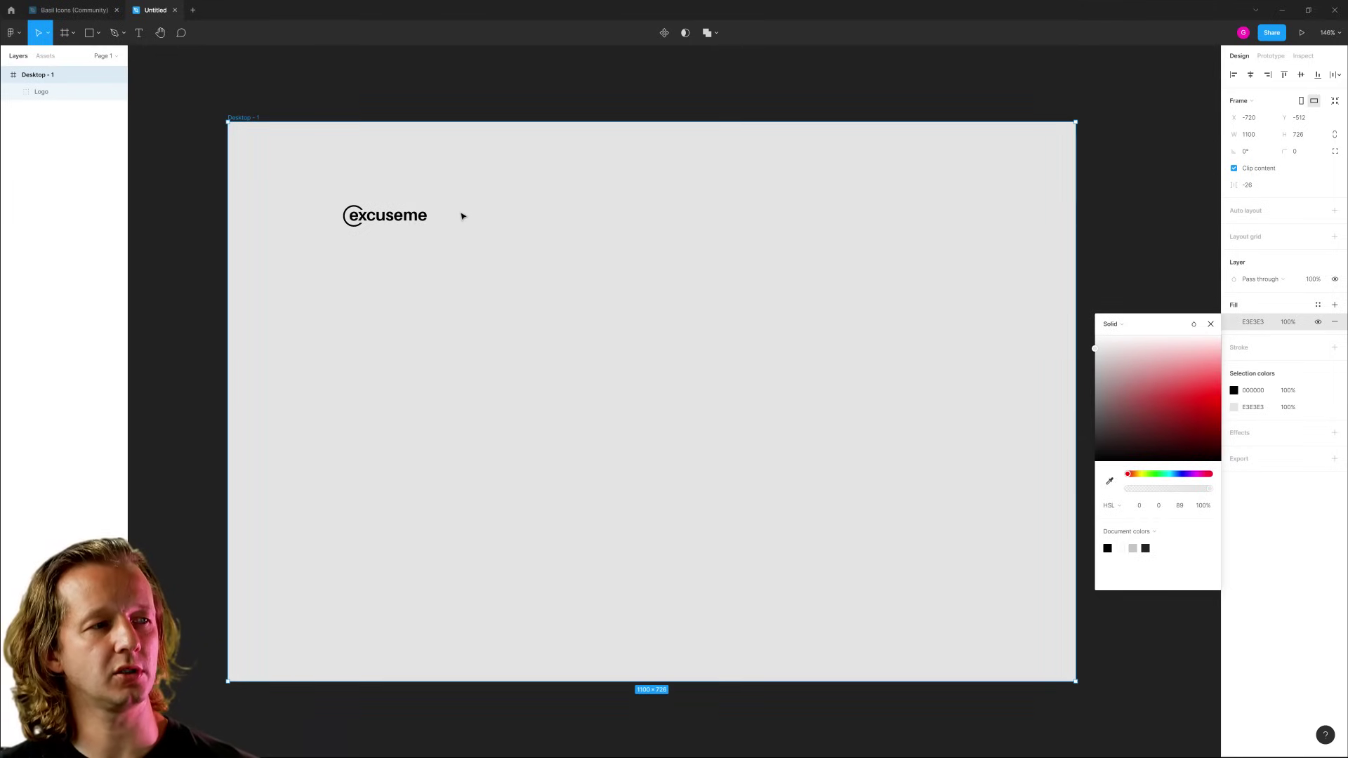
pyautogui.moveTo(1093, 347); pyautogui.dragTo(1081, 356)
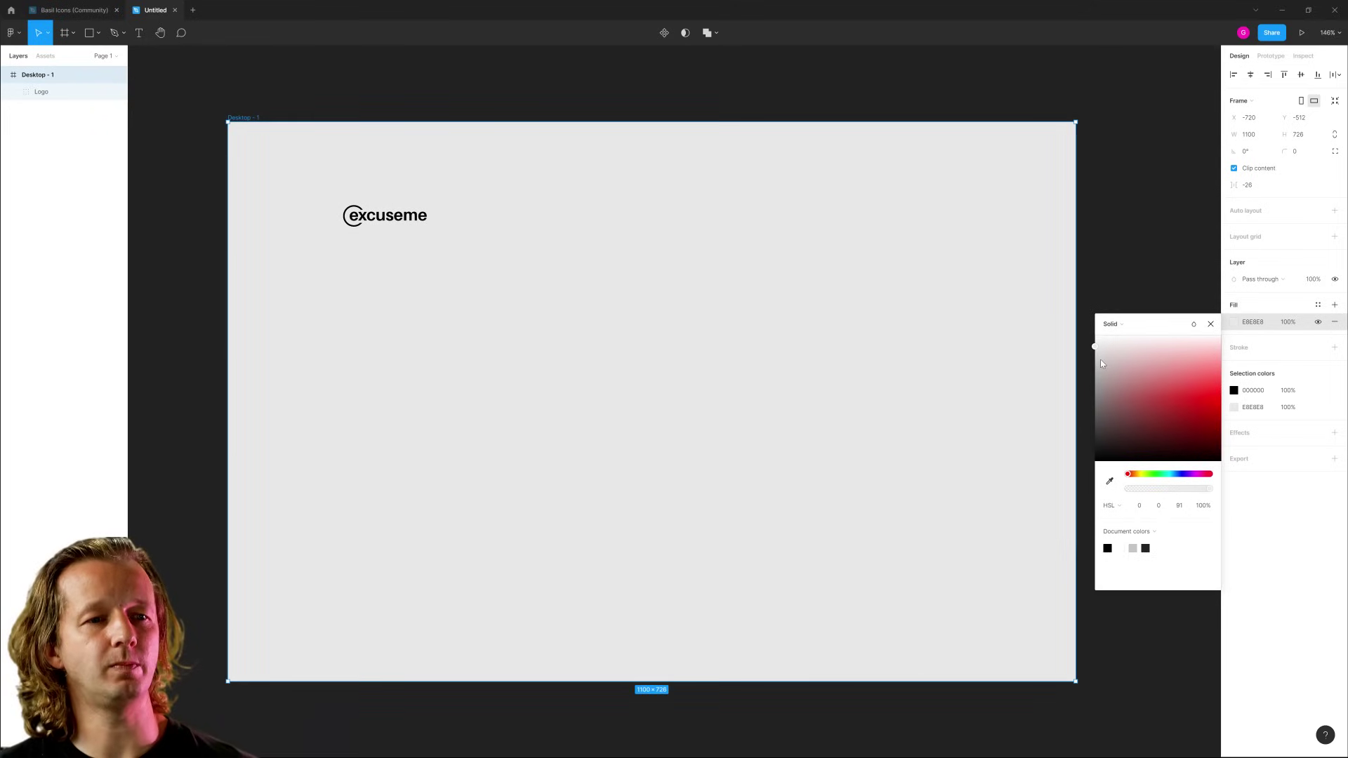
pyautogui.click(1176, 476)
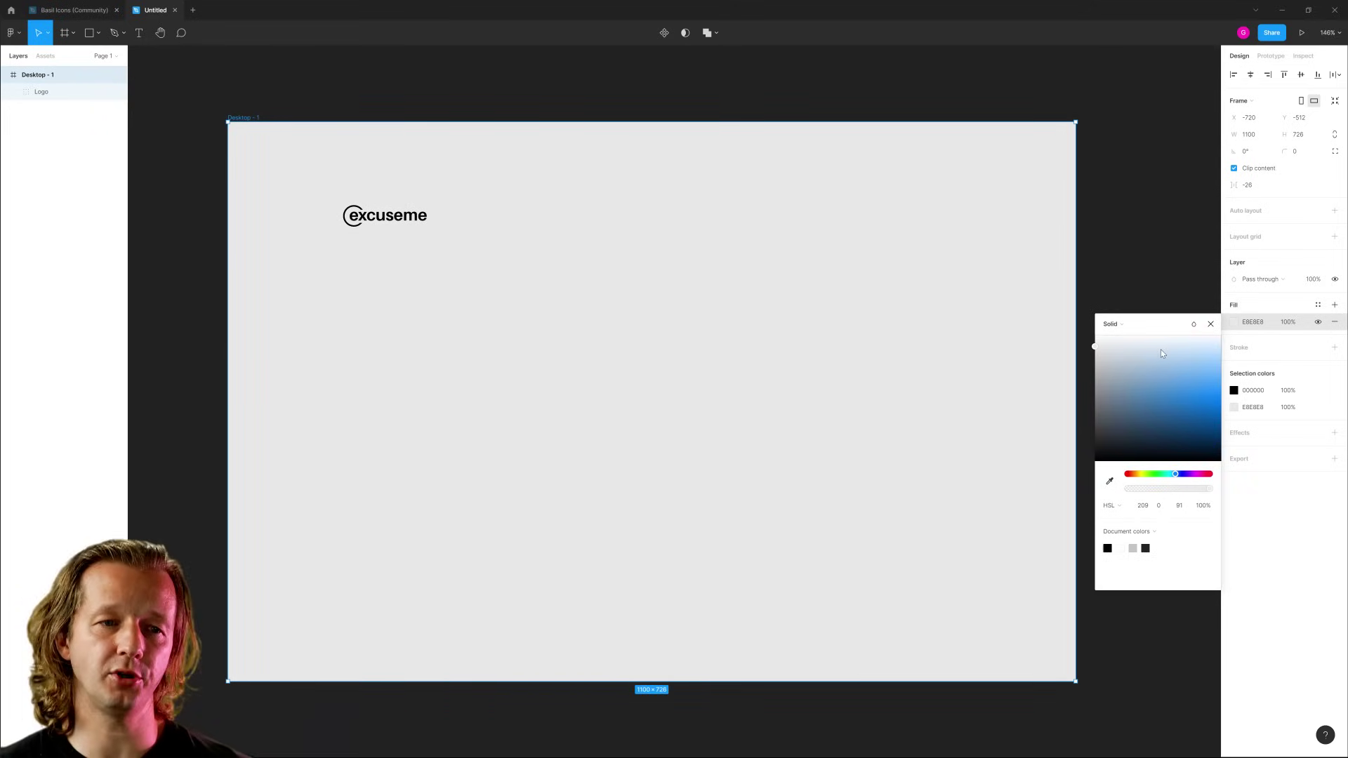
pyautogui.moveTo(1161, 348); pyautogui.dragTo(1164, 349)
pyautogui.click(1112, 506)
pyautogui.click(1116, 468)
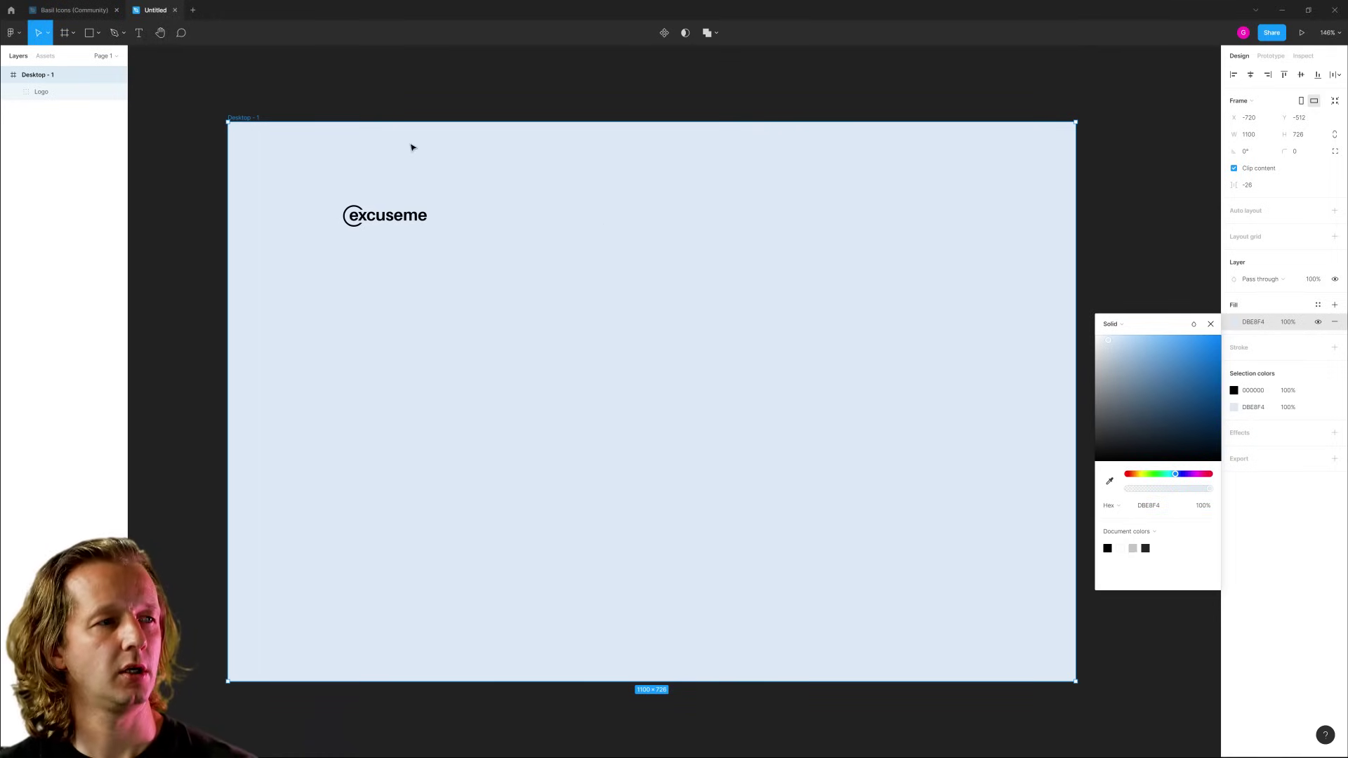
pyautogui.click(226, 98)
# Draw a rectangle about 863 × 541 inside the Desktop - 1 frame and fill it with white FFFFFF.
pyautogui.click(81, 33)
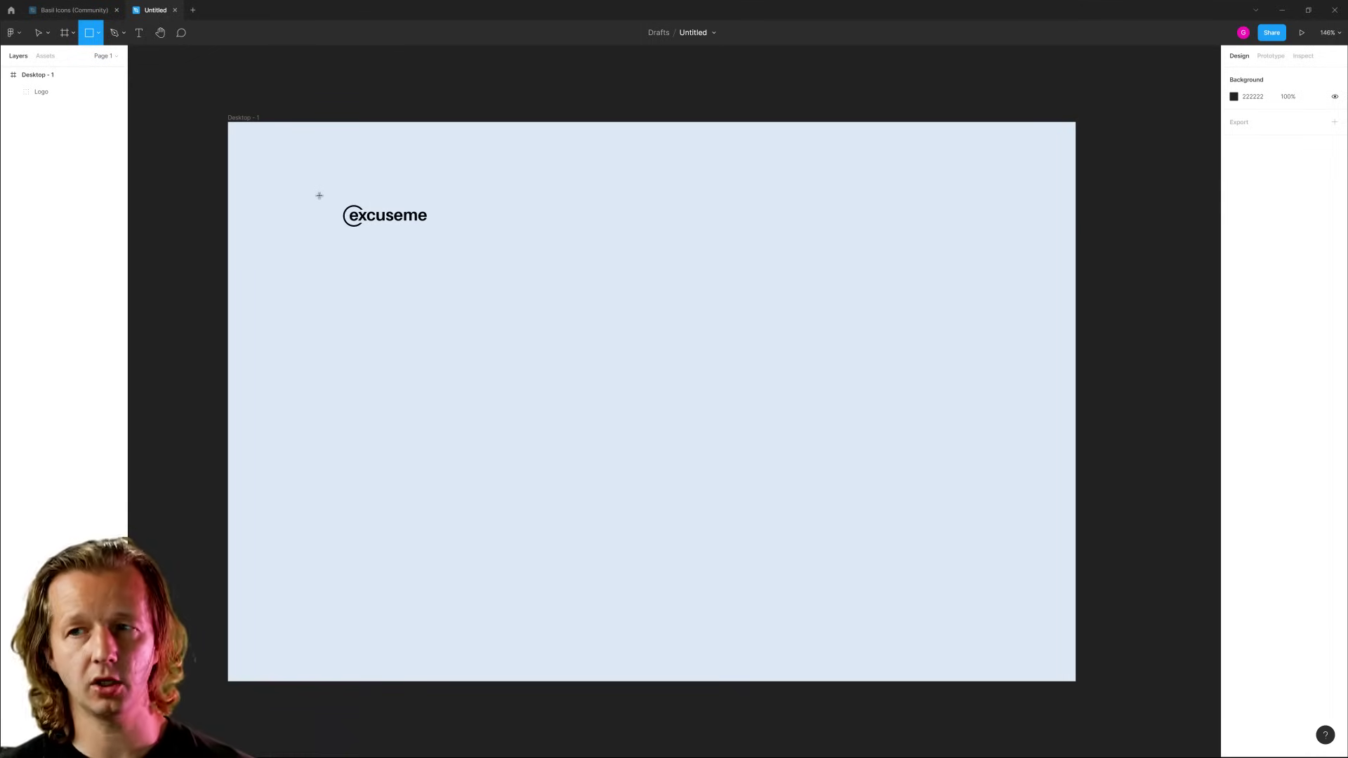
pyautogui.moveTo(317, 190); pyautogui.dragTo(980, 606)
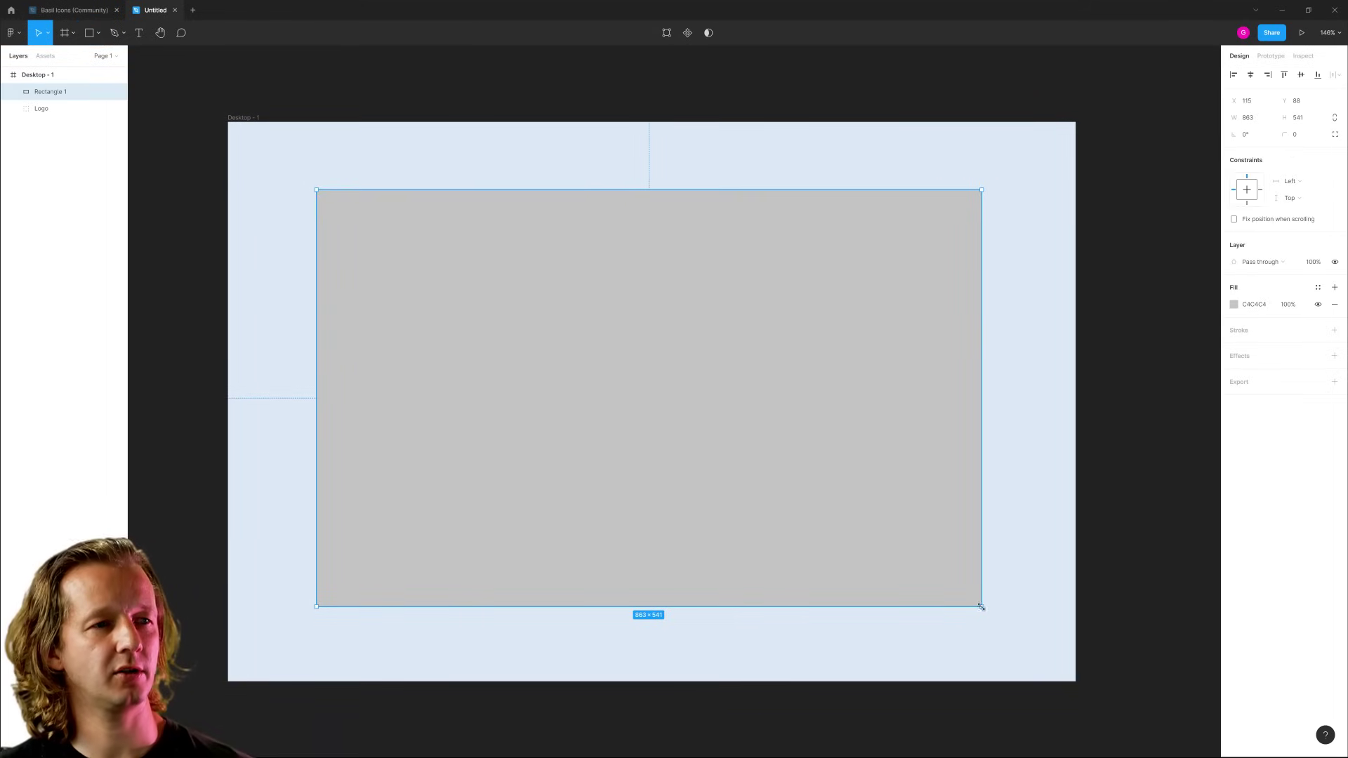
pyautogui.click(1233, 305)
pyautogui.write('fff')
pyautogui.press('Return')
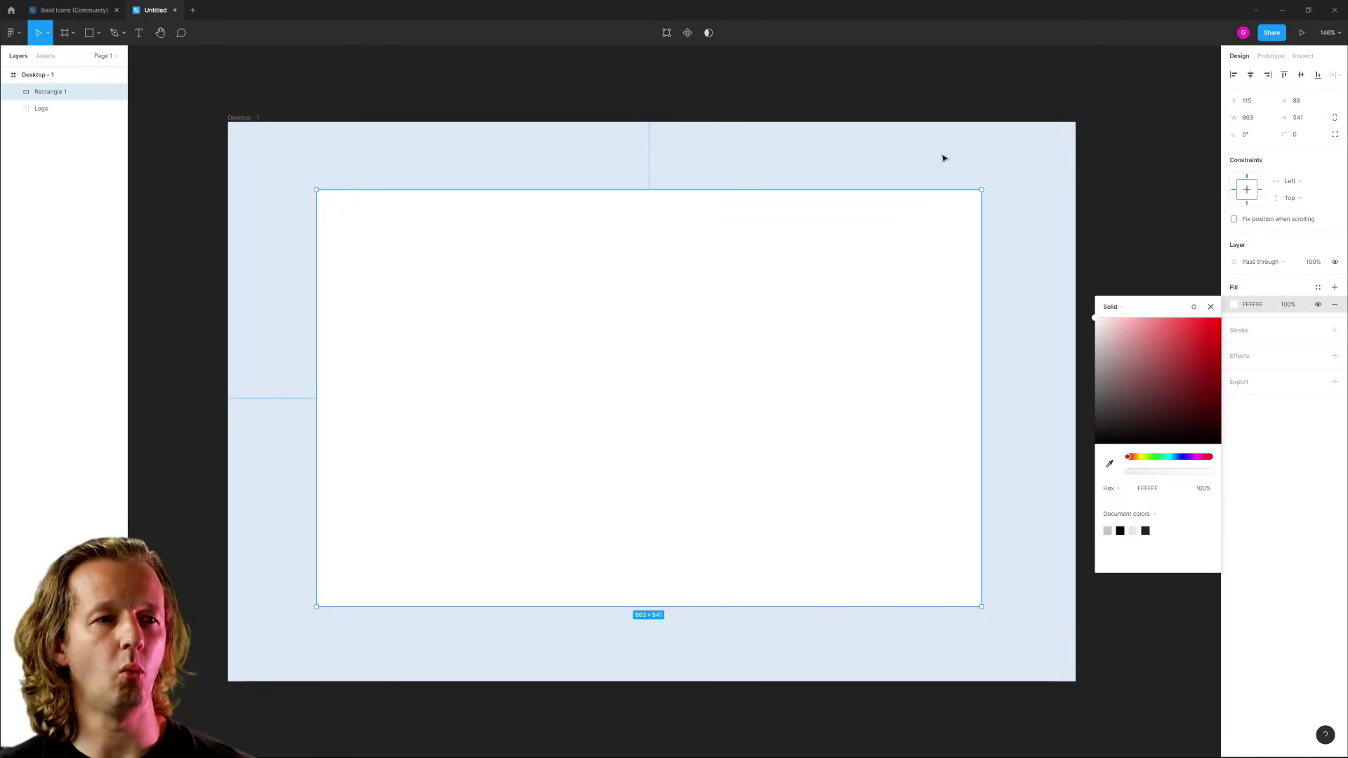
pyautogui.click(1139, 217)
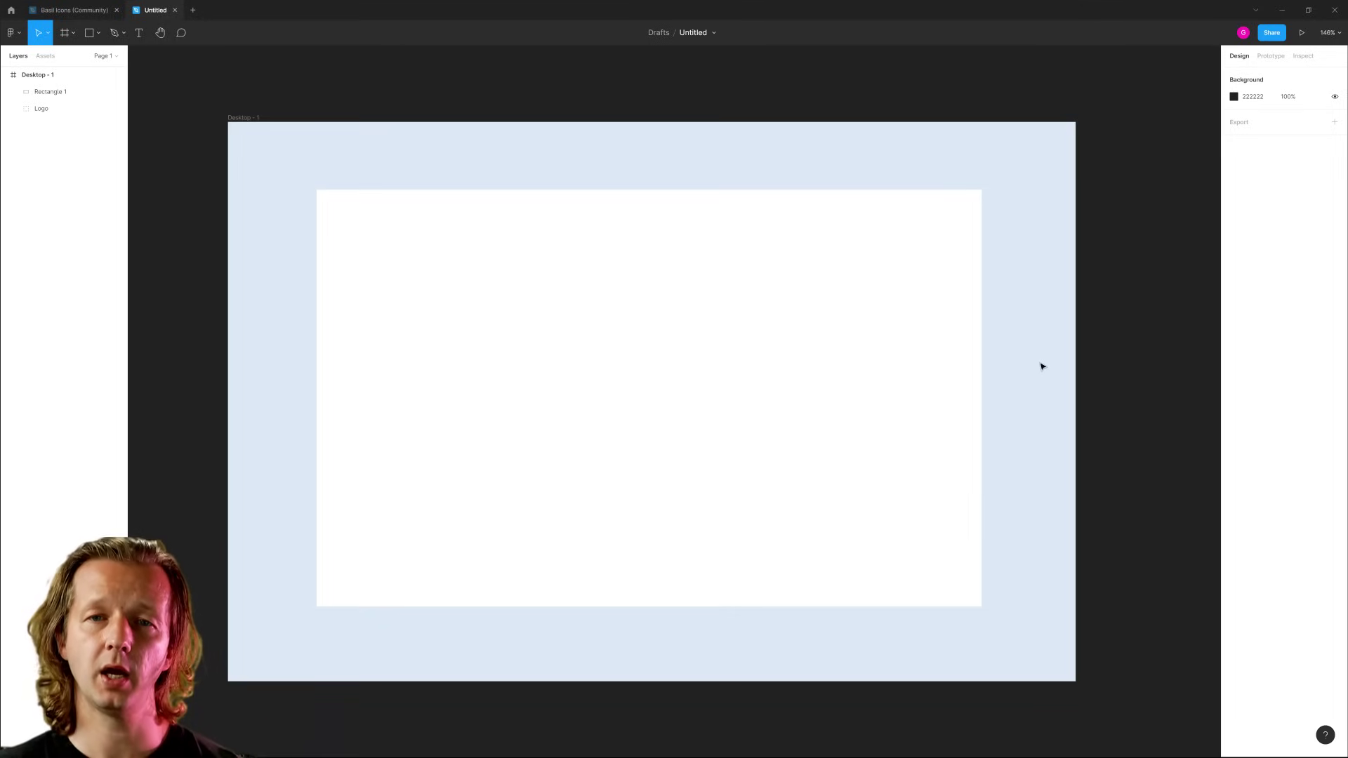
# Duplicate the Desktop - 1 frame and place the copy beside it on the canvas.
pyautogui.scroll(-5, 1032, 370)
pyautogui.moveTo(945, 421); pyautogui.dragTo(635, 419)
pyautogui.click(323, 247)
pyautogui.moveTo(323, 247); pyautogui.dragTo(773, 250)
pyautogui.press('Escape')
pyautogui.moveTo(749, 182); pyautogui.dragTo(728, 180)
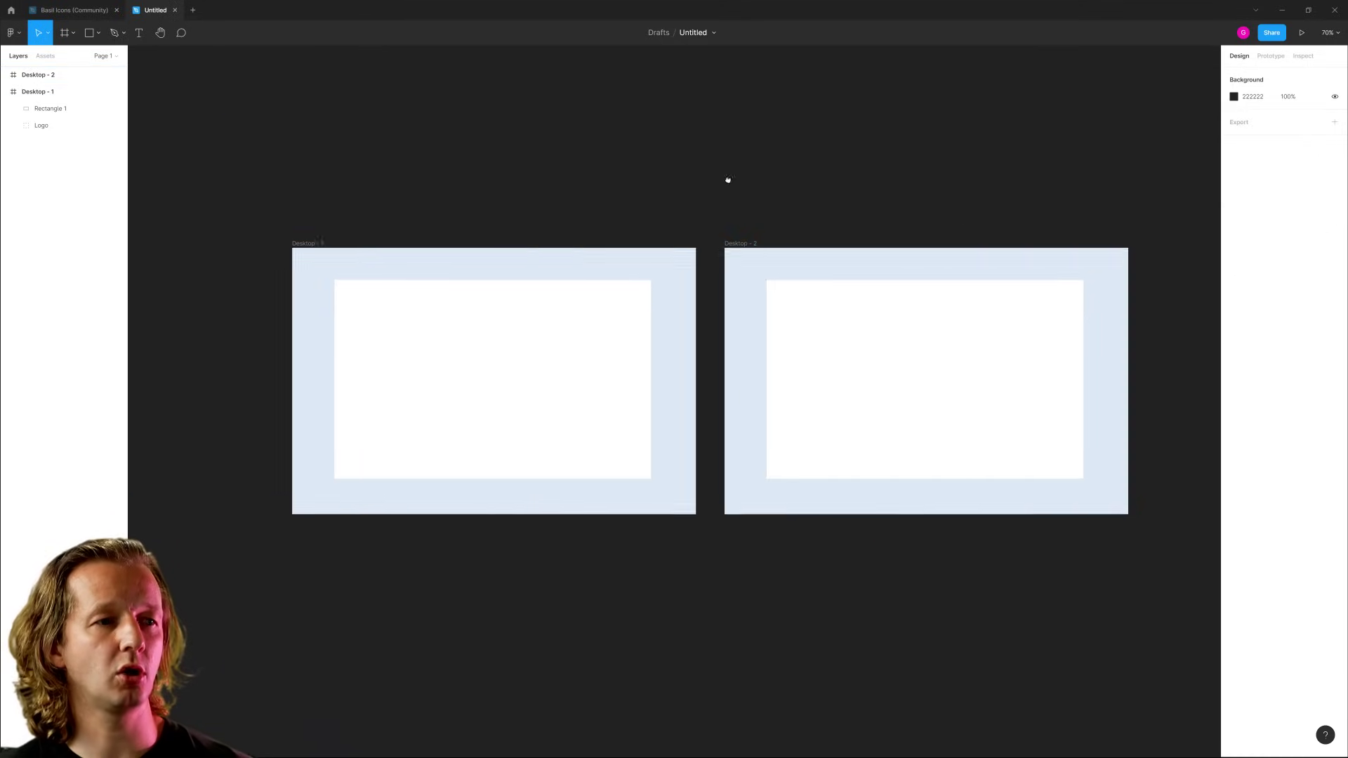
# Set the Desktop - 2 frame's fill to a dark blue-grey.
pyautogui.scroll(3, 728, 180)
pyautogui.click(354, 174)
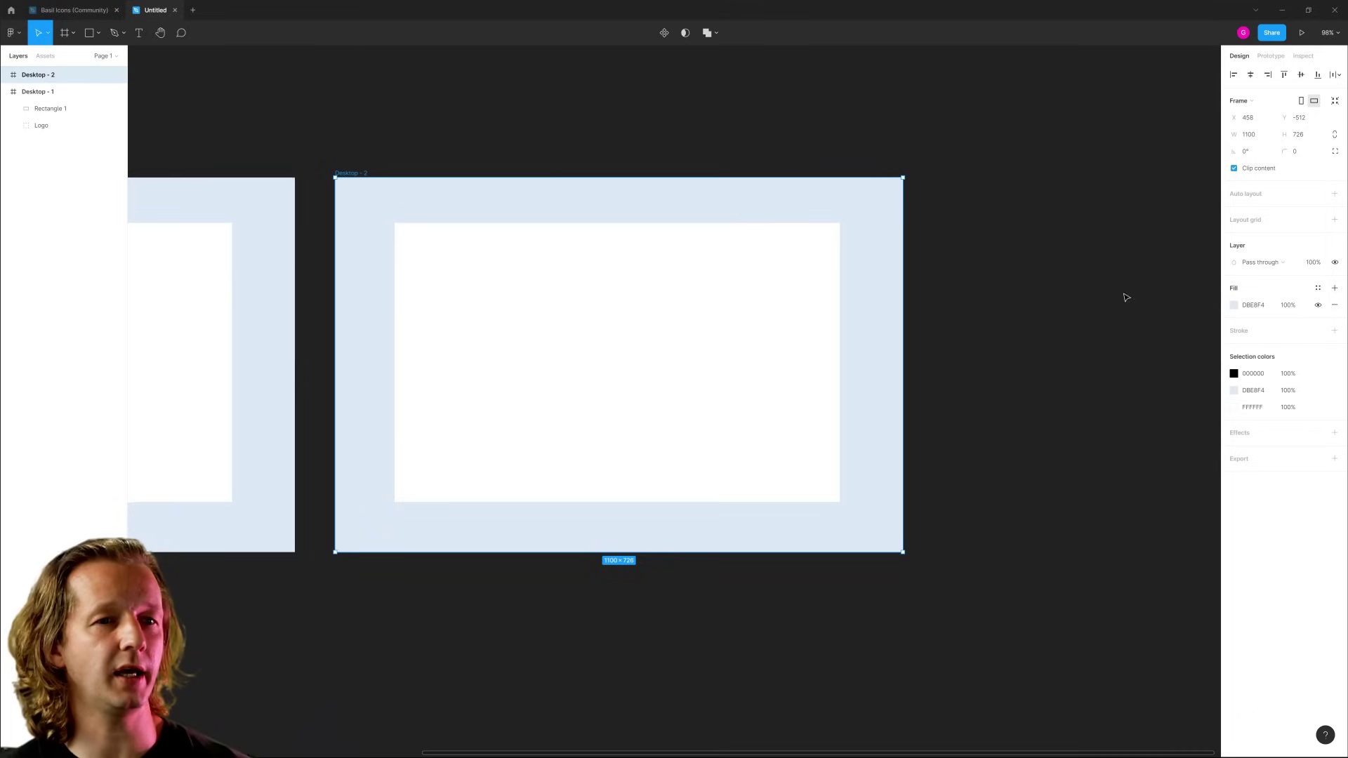
pyautogui.click(1232, 305)
pyautogui.moveTo(1119, 425); pyautogui.dragTo(1120, 422)
# Fill the rectangle in Desktop - 2 with the frame's sampled dark colour and lighten it slightly.
pyautogui.click(625, 292)
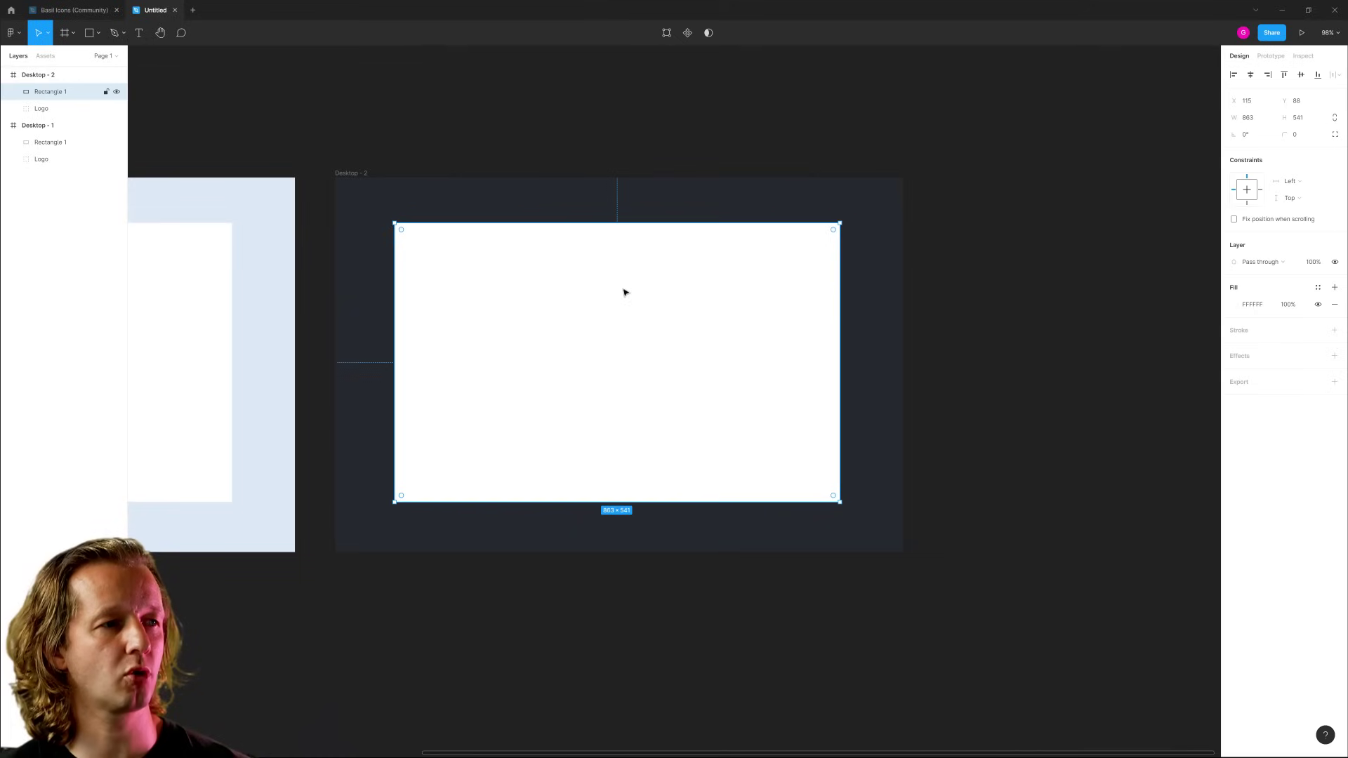
pyautogui.press('i')
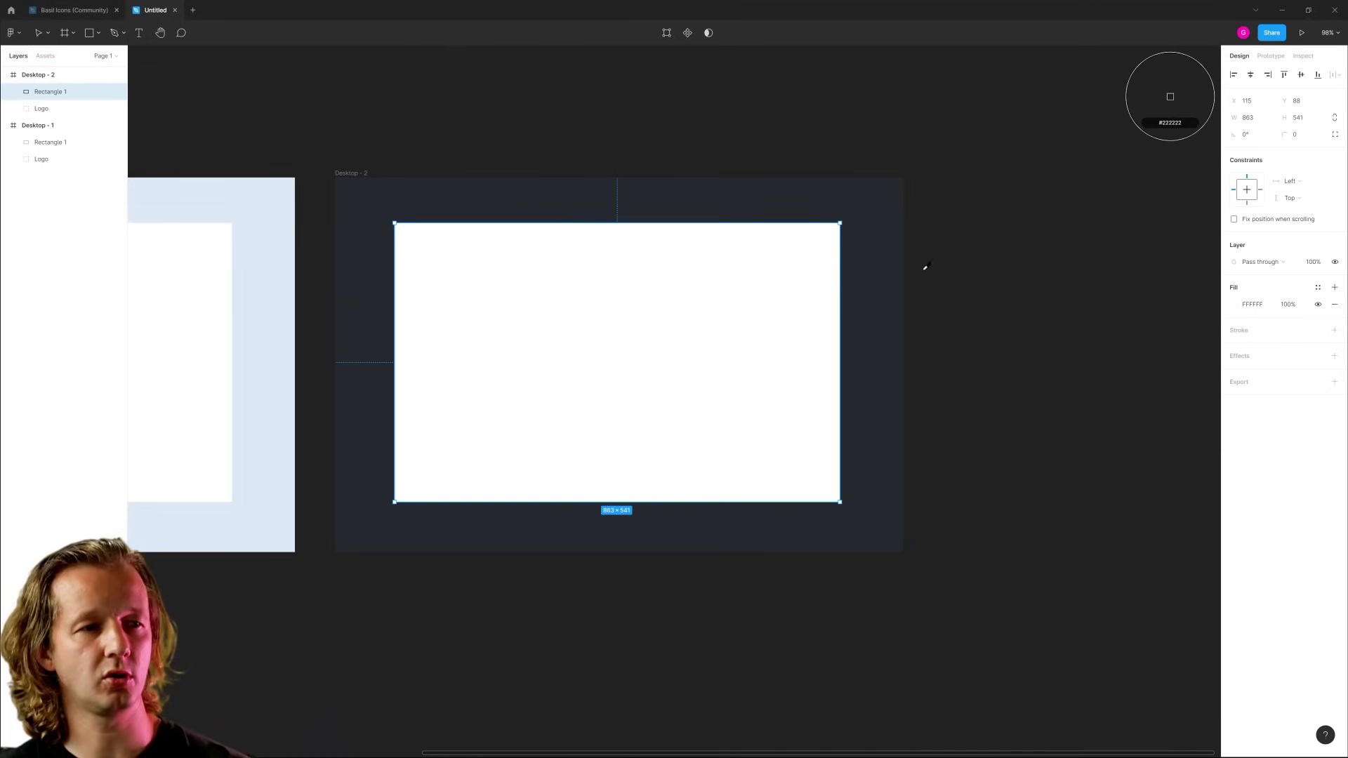
pyautogui.click(869, 251)
pyautogui.click(1234, 304)
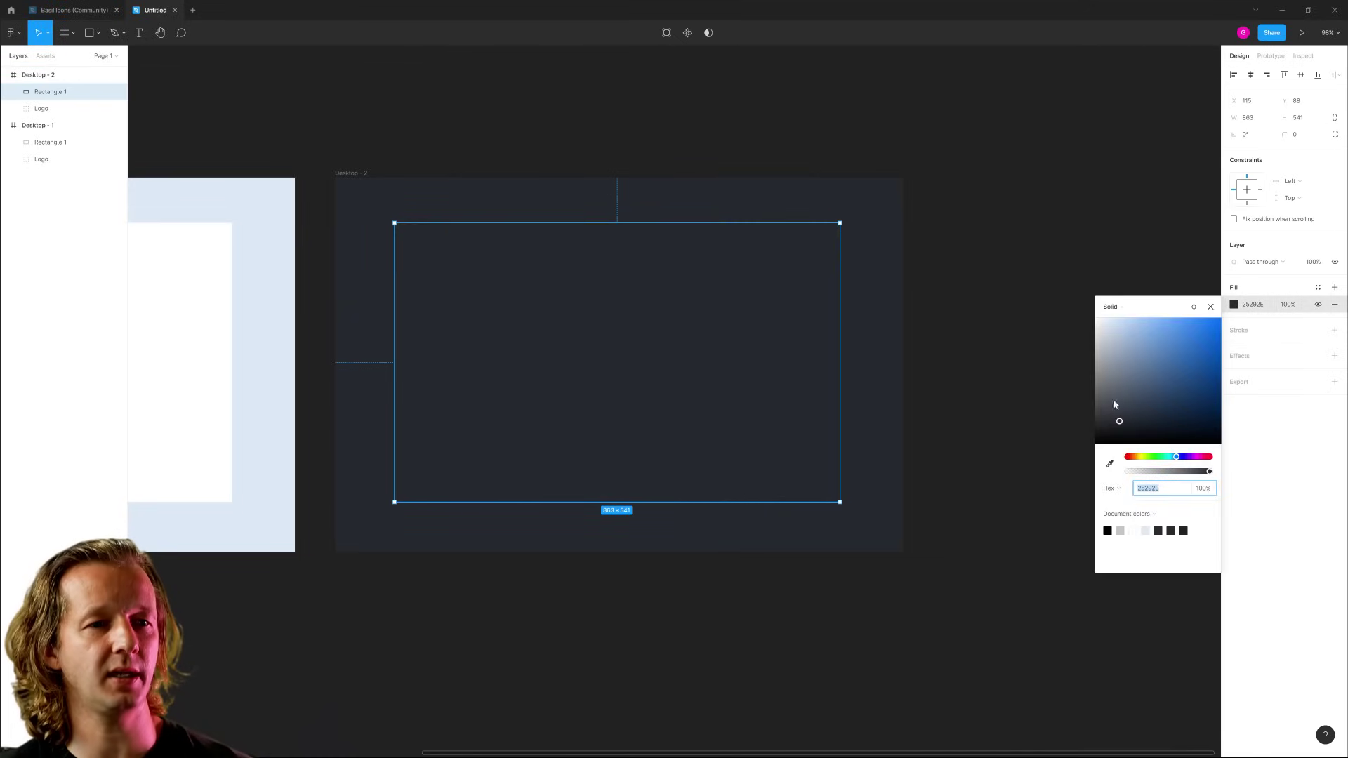
pyautogui.moveTo(1120, 421); pyautogui.dragTo(1119, 417)
pyautogui.click(1028, 379)
# Delete the dark Desktop - 2 frame.
pyautogui.moveTo(533, 401); pyautogui.dragTo(789, 373)
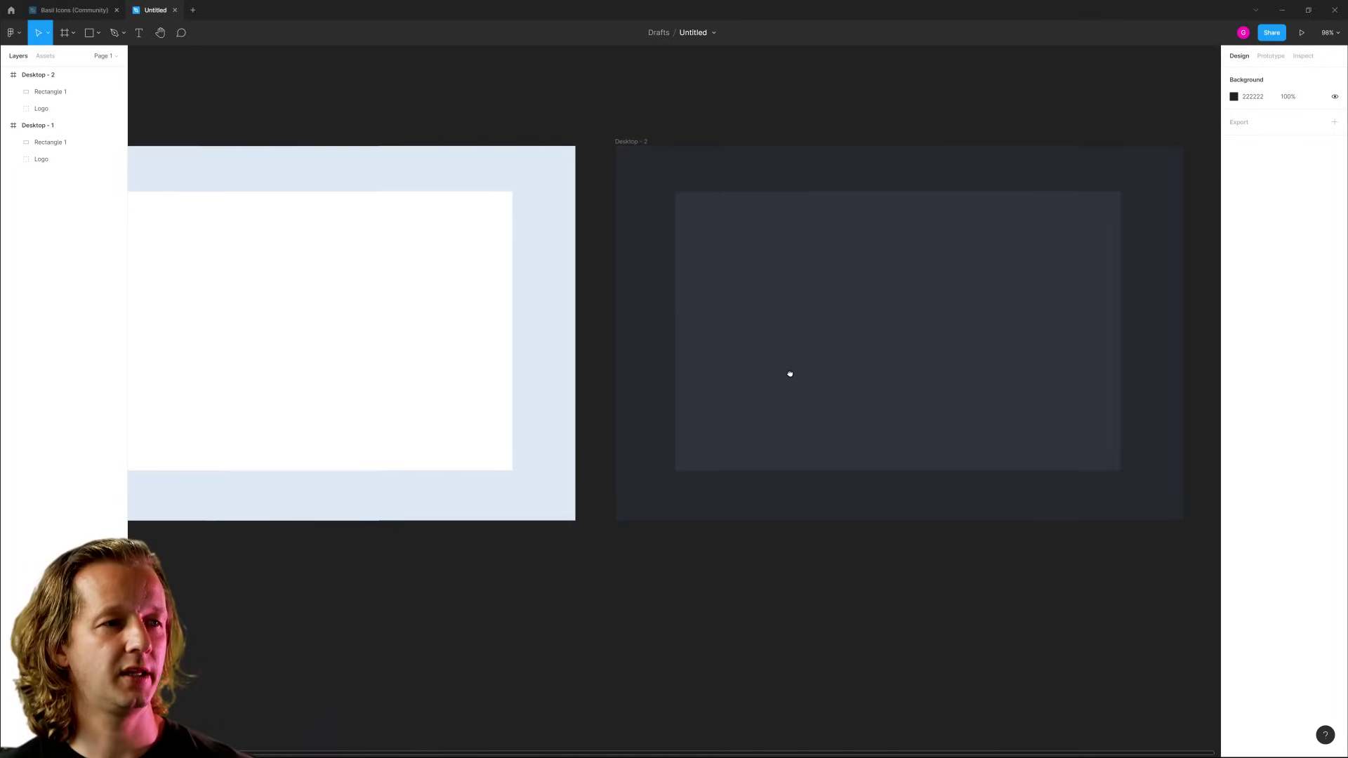
pyautogui.scroll(-3, 791, 377)
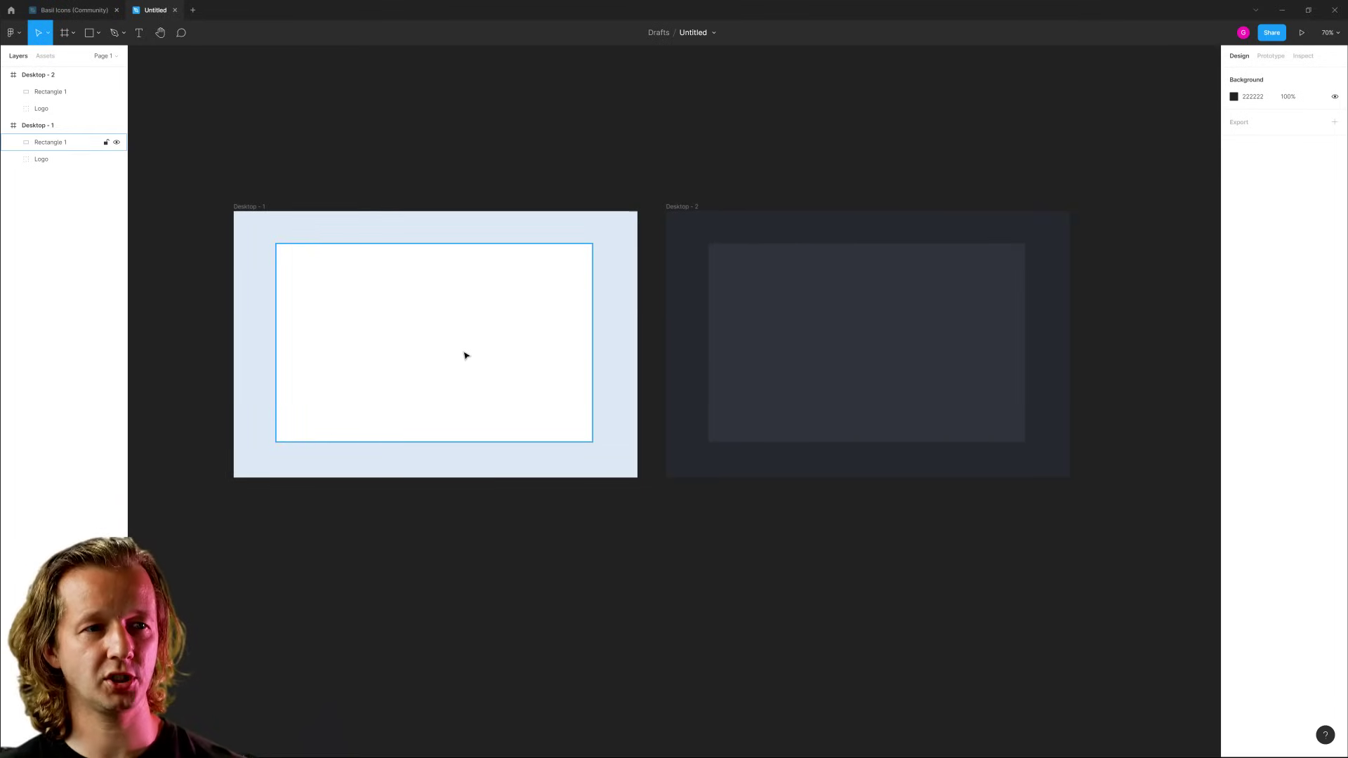
pyautogui.click(693, 208)
pyautogui.click(806, 361)
pyautogui.click(693, 210)
pyautogui.press('Delete')
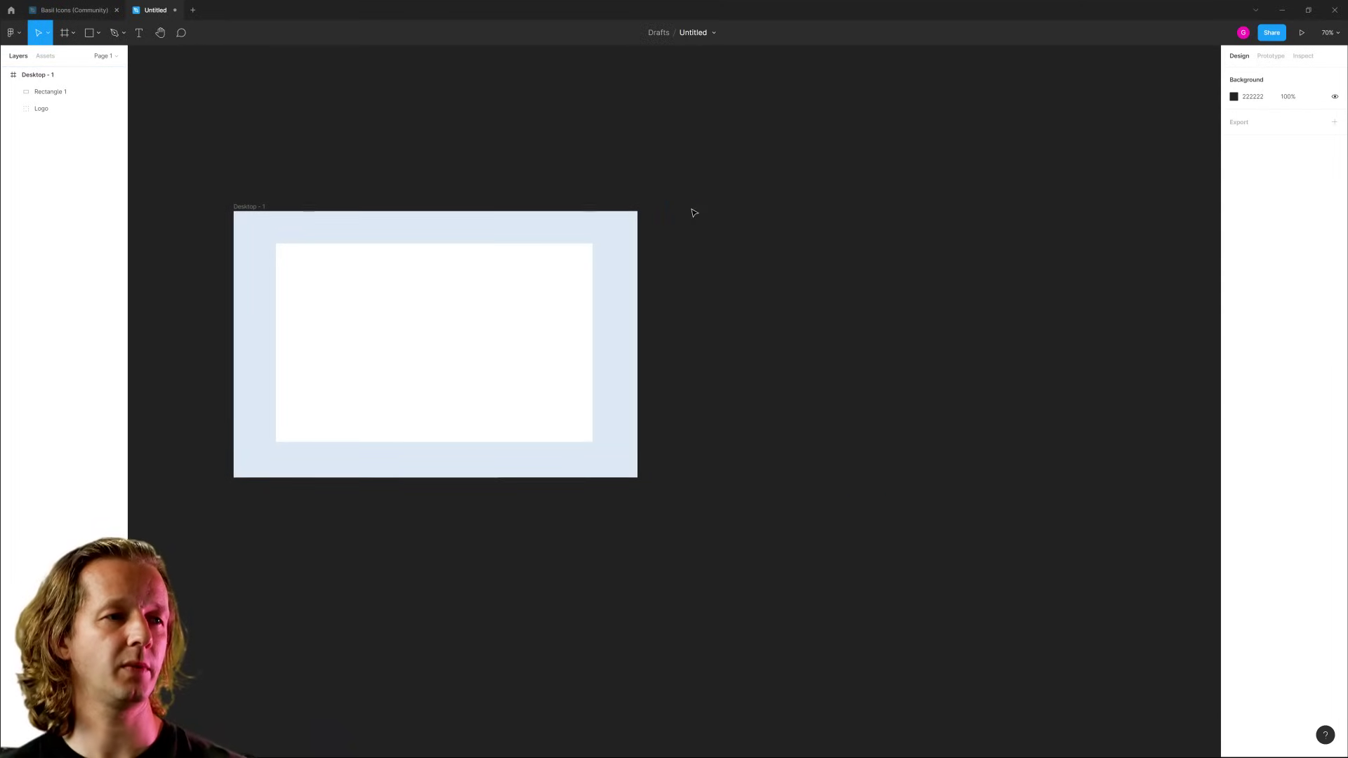
# Set the white rectangle's corner radius to 18.
pyautogui.scroll(5, 295, 302)
pyautogui.click(853, 254)
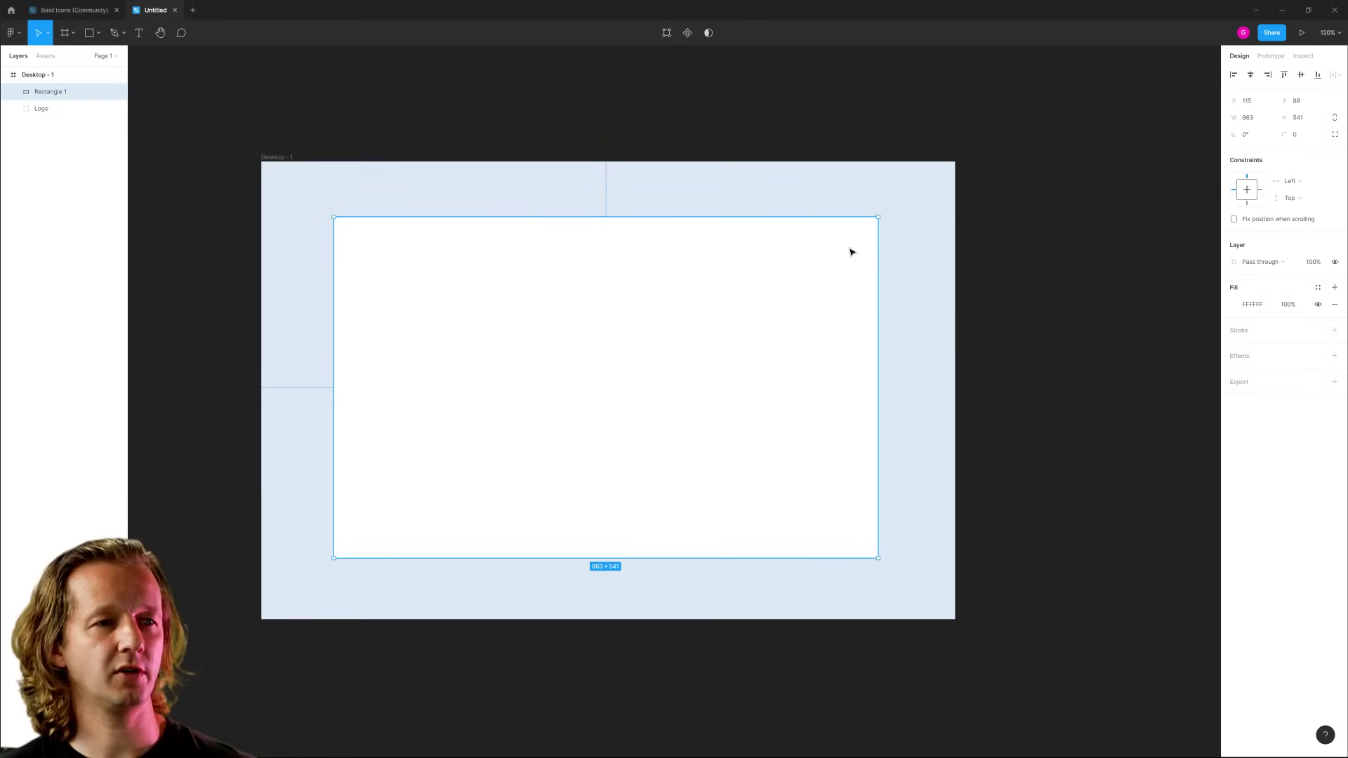
pyautogui.scroll(2, 829, 290)
pyautogui.click(1305, 137)
pyautogui.press('Return')
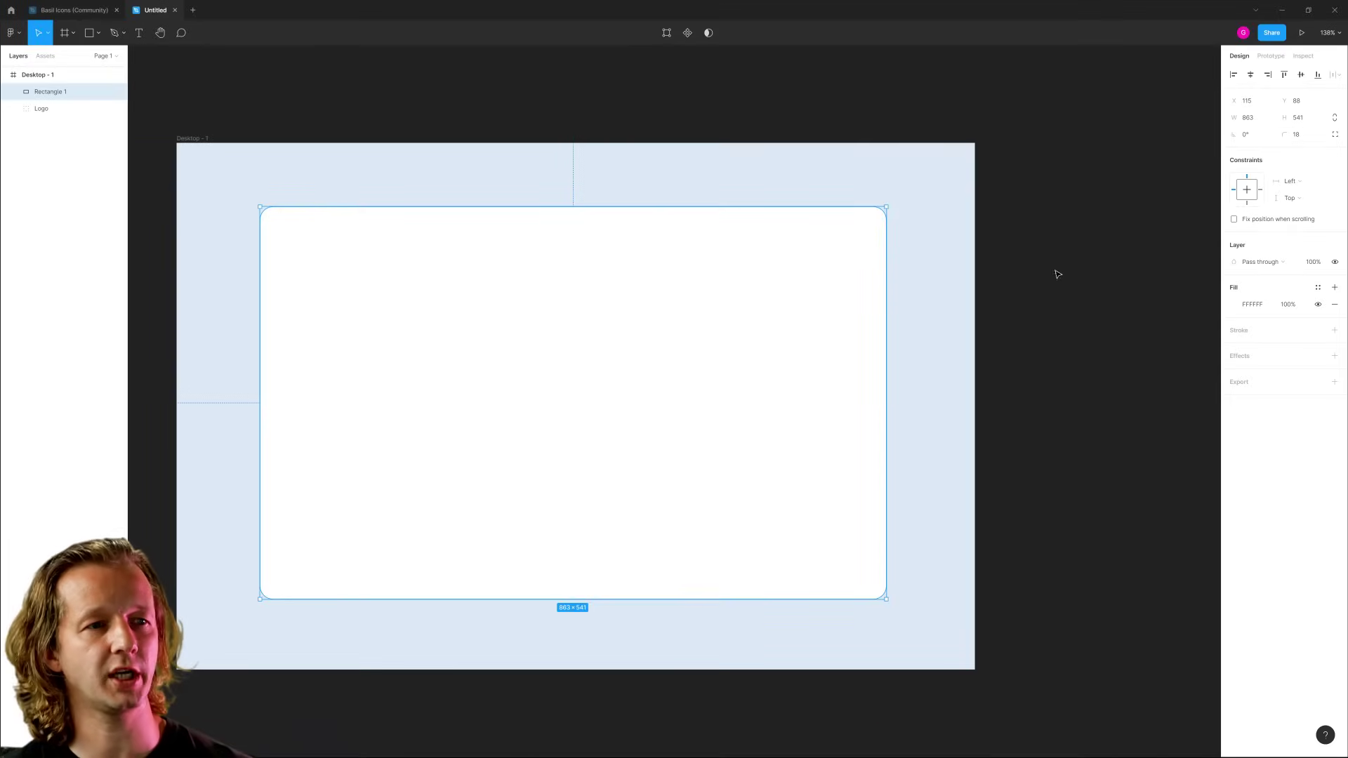
pyautogui.click(1058, 274)
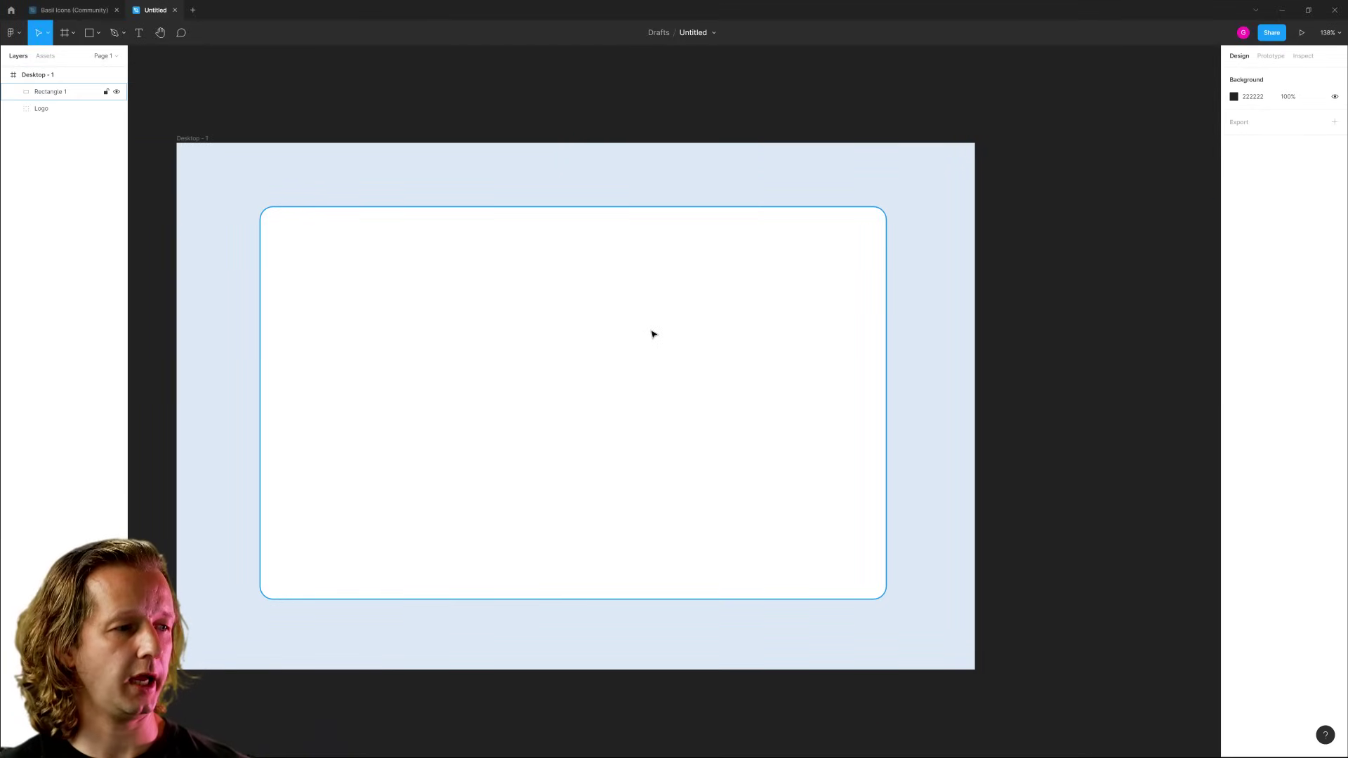
# Centre the white rectangle horizontally and vertically within the Desktop - 1 frame.
pyautogui.click(653, 335)
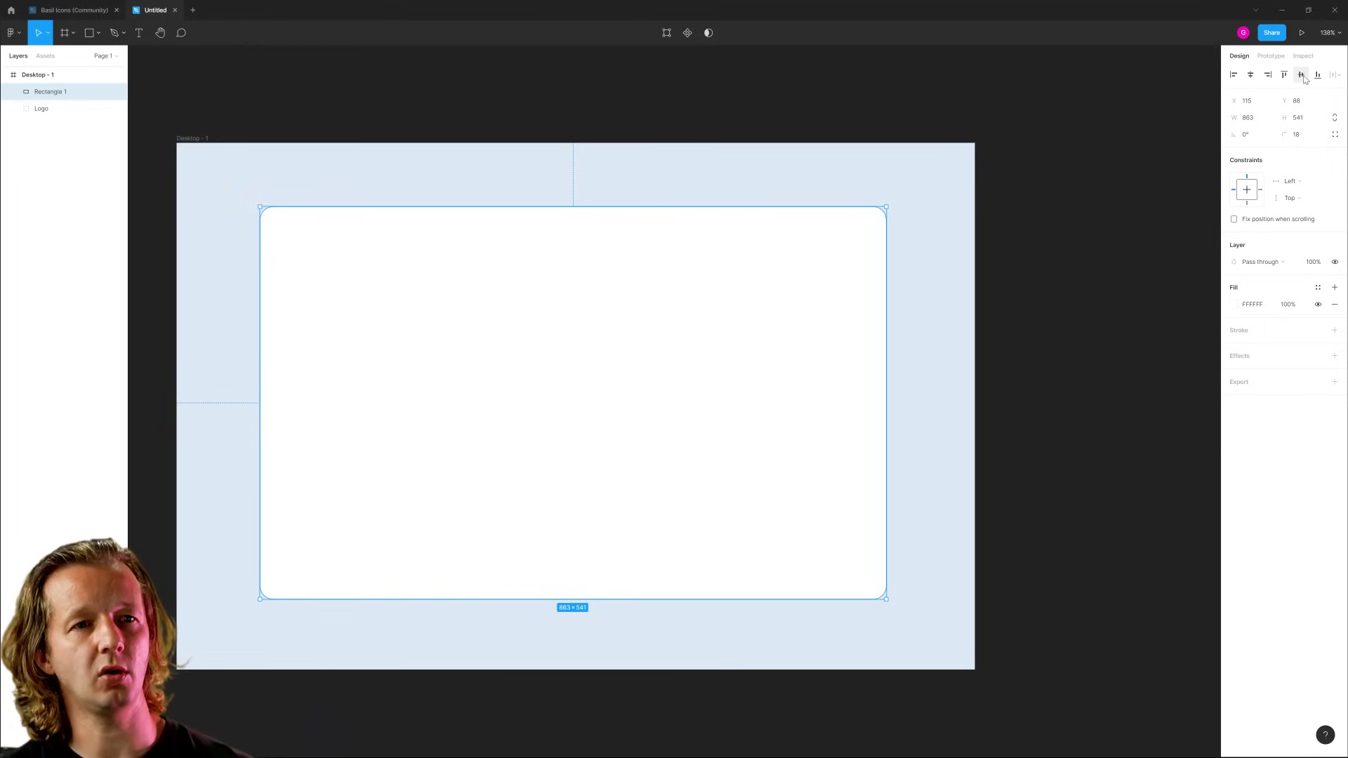
pyautogui.click(1056, 121)
pyautogui.click(1300, 77)
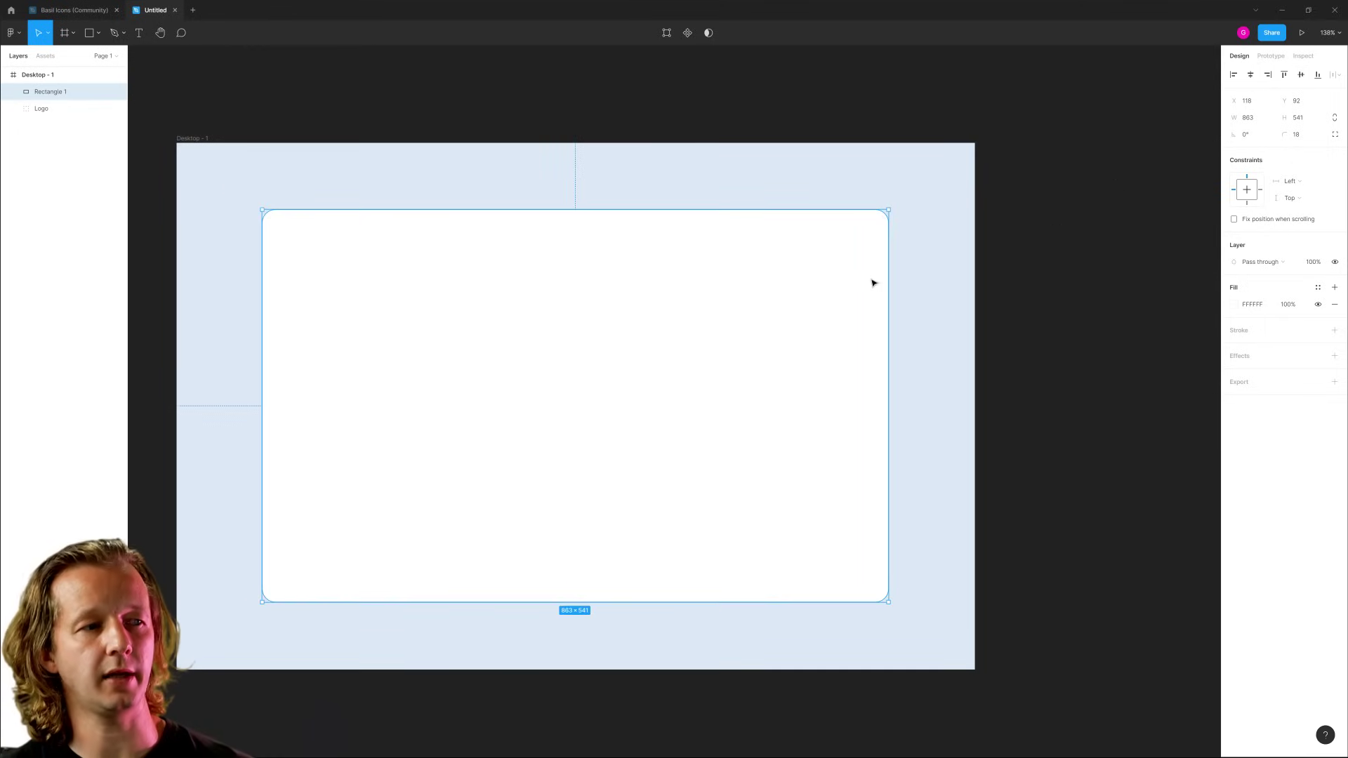
pyautogui.click(969, 344)
# Move the Logo layer above Rectangle 1 and place the logo in the white rectangle's upper-left corner at about X 145, Y 121.
pyautogui.click(513, 320)
pyautogui.moveTo(43, 109); pyautogui.dragTo(59, 97)
pyautogui.moveTo(335, 236); pyautogui.dragTo(337, 250)
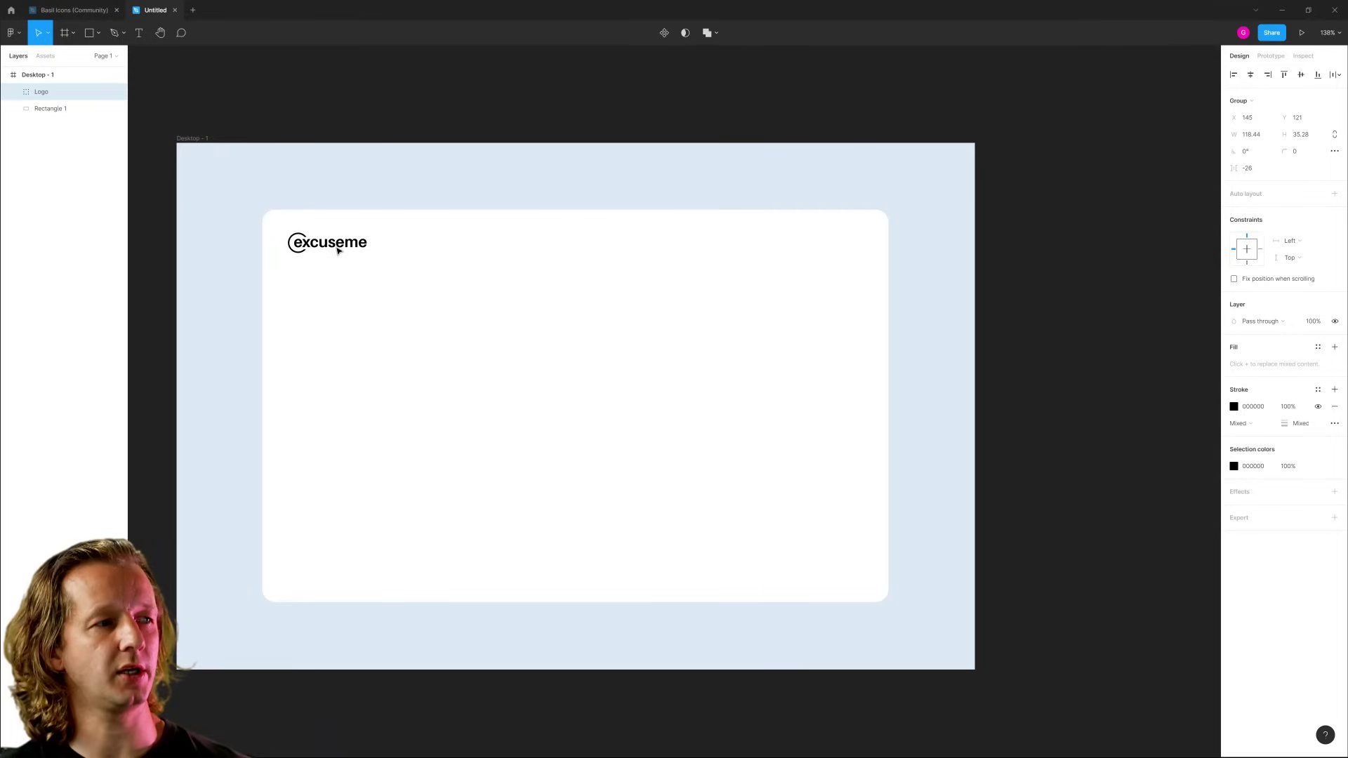
pyautogui.click(470, 280)
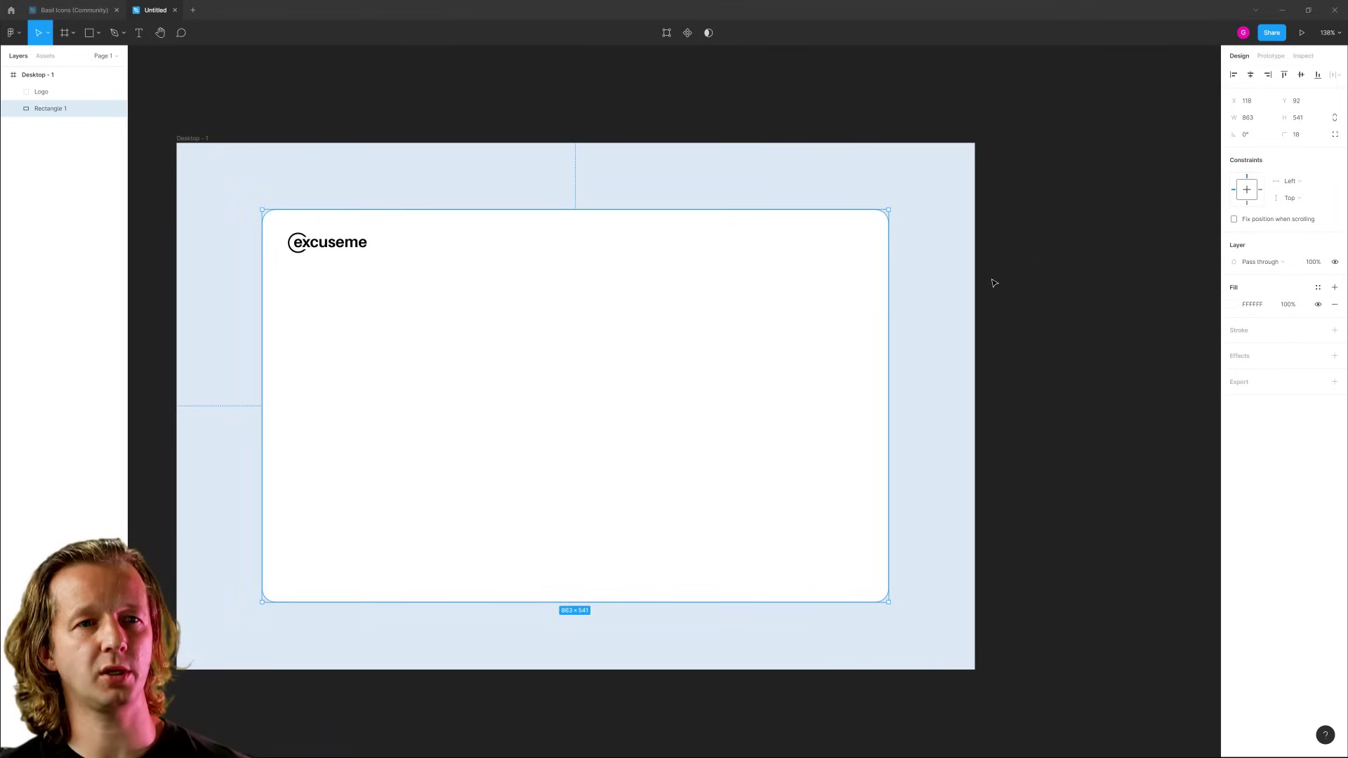
pyautogui.click(941, 279)
pyautogui.click(841, 277)
pyautogui.click(996, 277)
pyautogui.click(494, 267)
pyautogui.click(1253, 118)
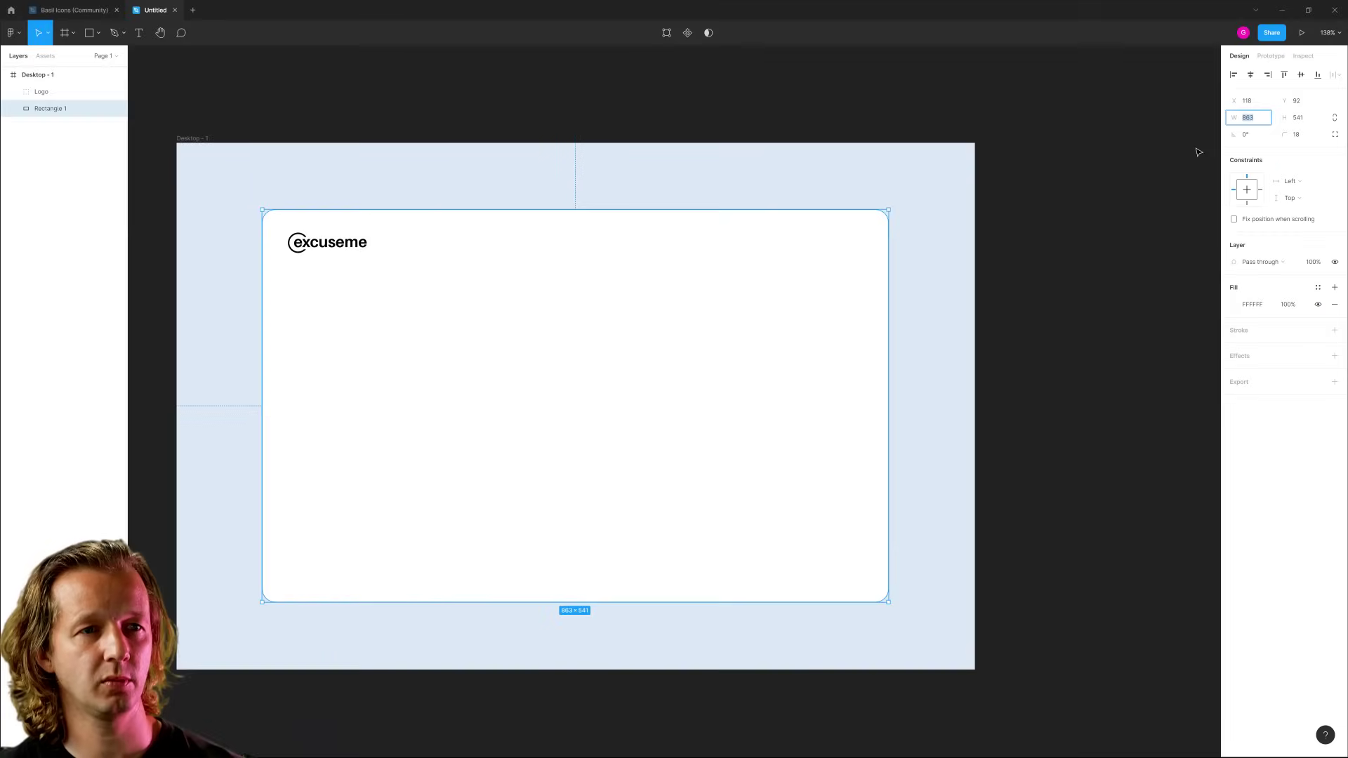
pyautogui.click(987, 247)
# Fine-tune the logo's position in the white rectangle's upper-left corner to X 142, Y 120.
pyautogui.click(341, 248)
pyautogui.moveTo(340, 248); pyautogui.dragTo(335, 244)
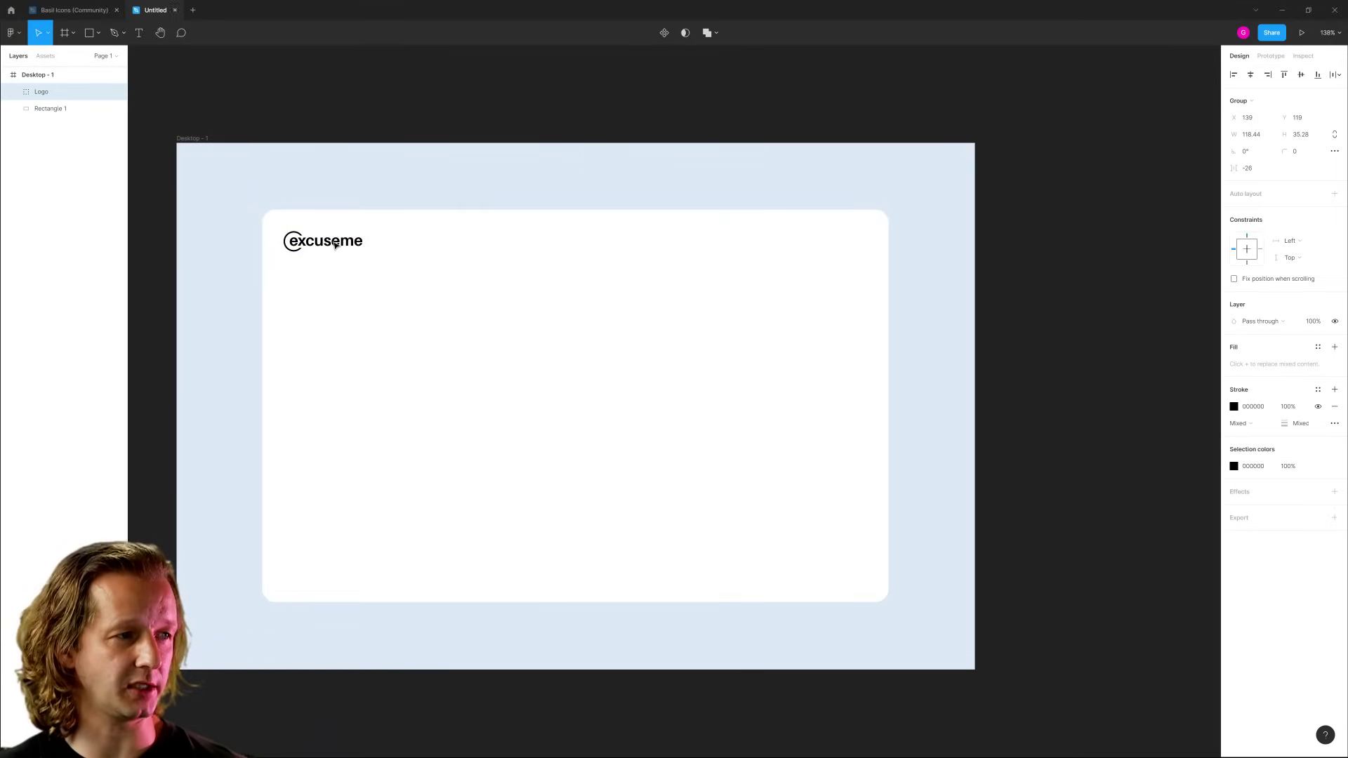
pyautogui.press('Right')
pyautogui.press('Right')
pyautogui.press('Down')
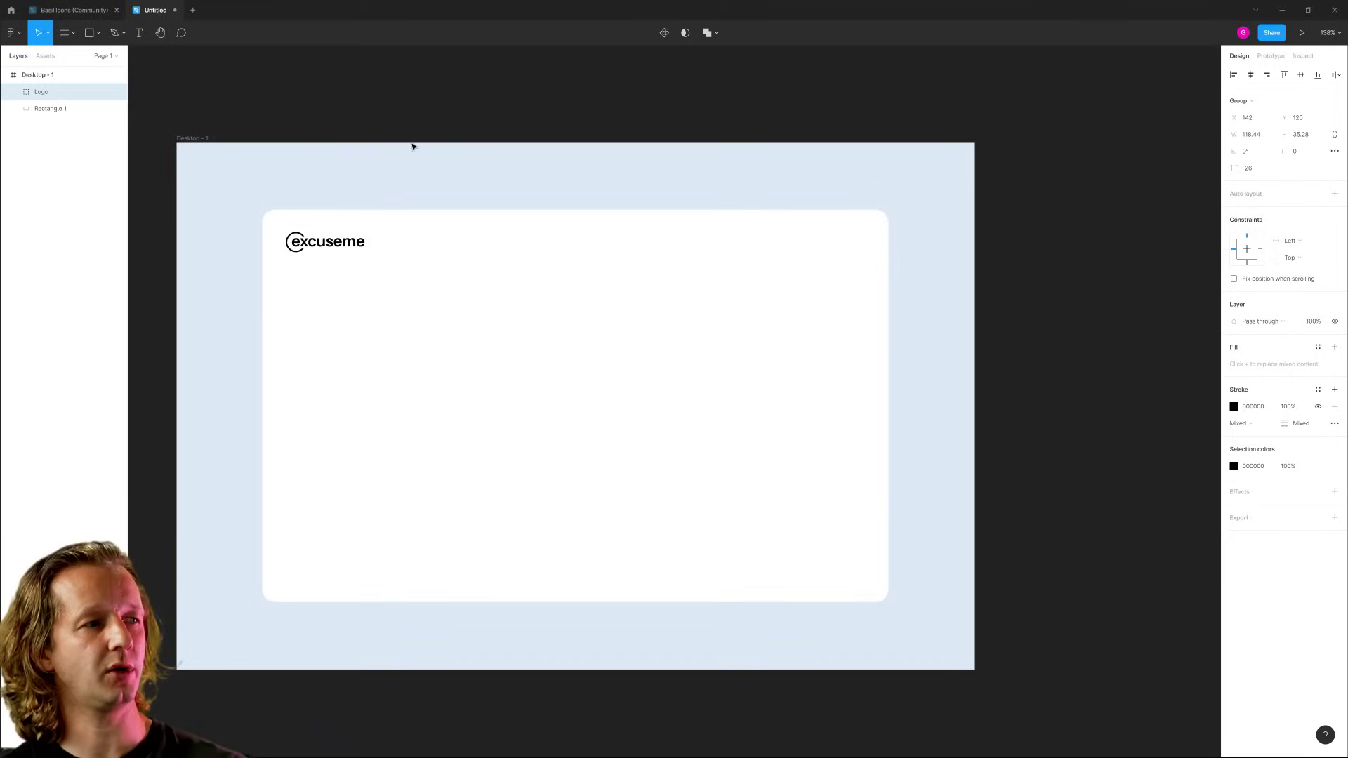
pyautogui.click(413, 147)
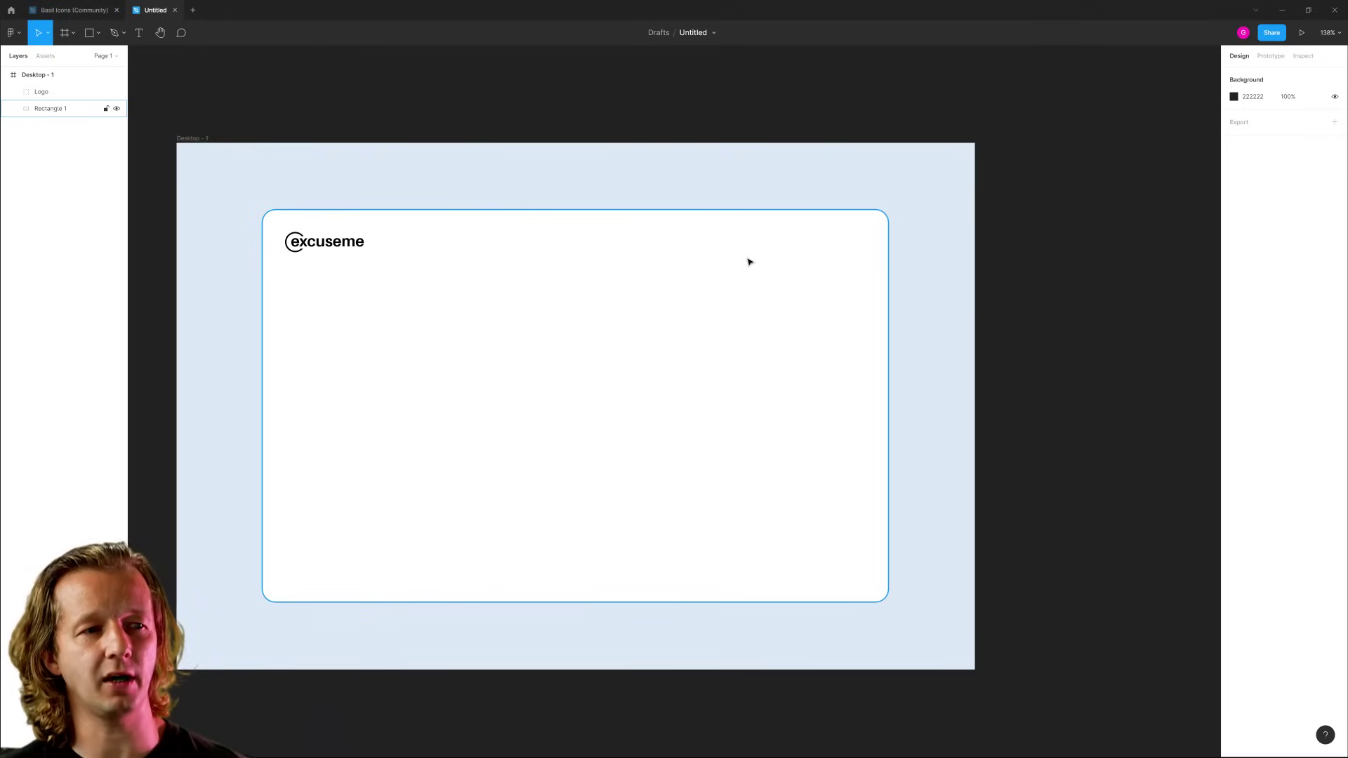
# Check which font the excuseme text inside the logo group uses.
pyautogui.moveTo(233, 267); pyautogui.dragTo(303, 533)
pyautogui.click(236, 353)
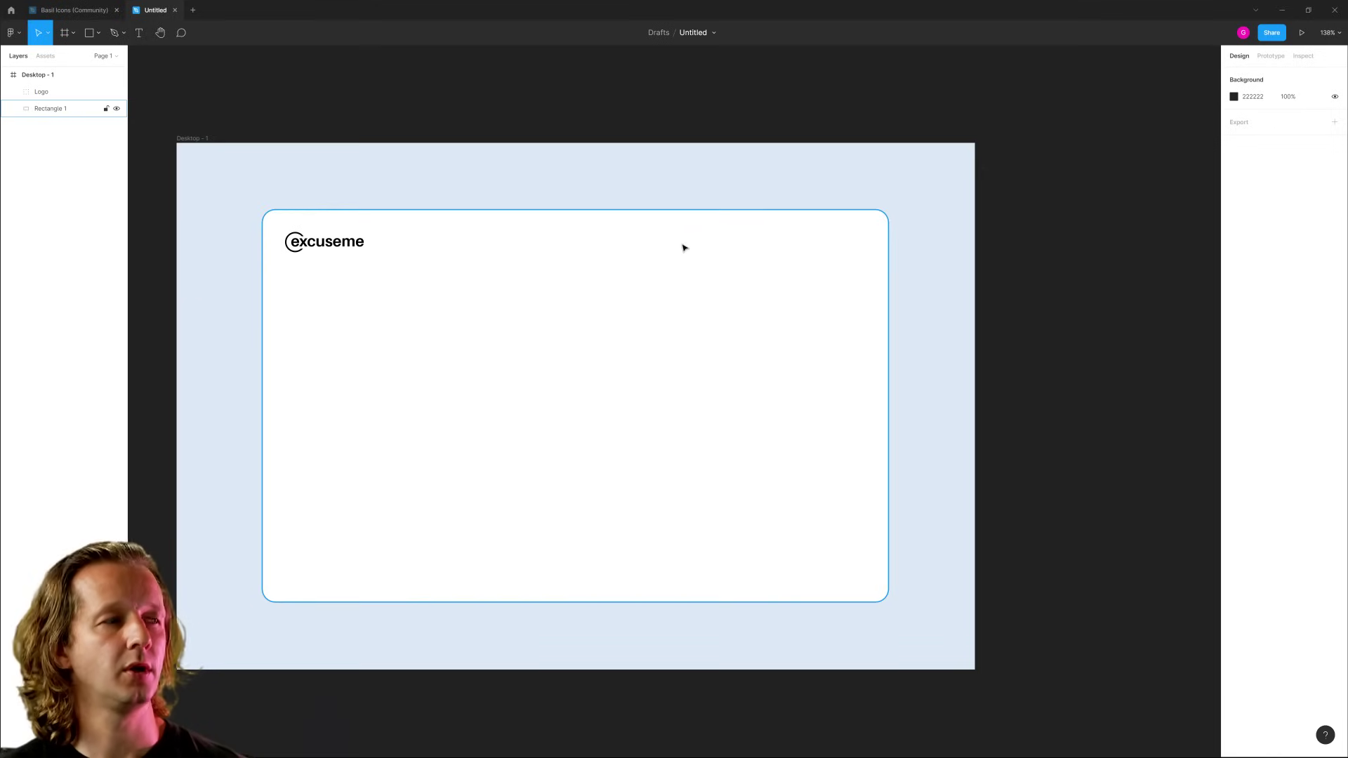
pyautogui.keyDown('ctrl'); pyautogui.click(327, 244); pyautogui.keyUp('ctrl')
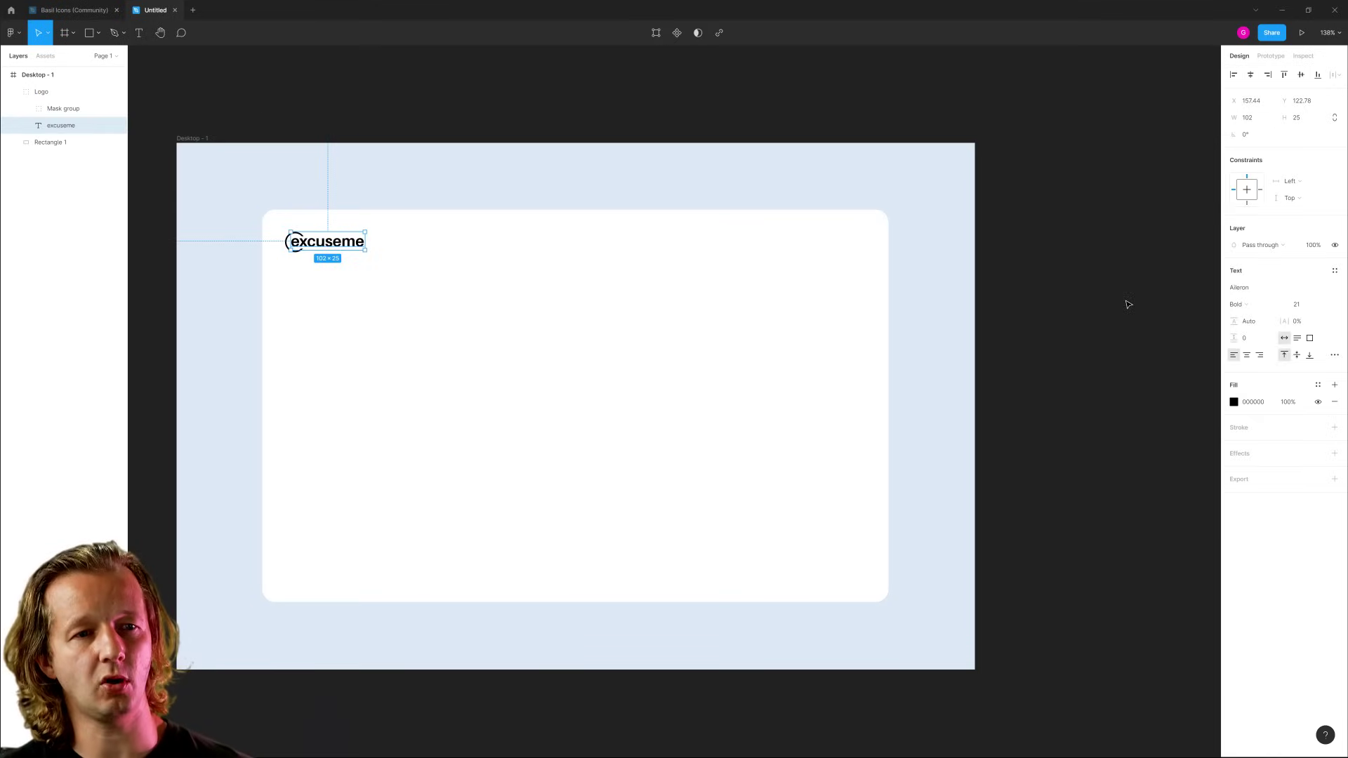
pyautogui.click(1274, 287)
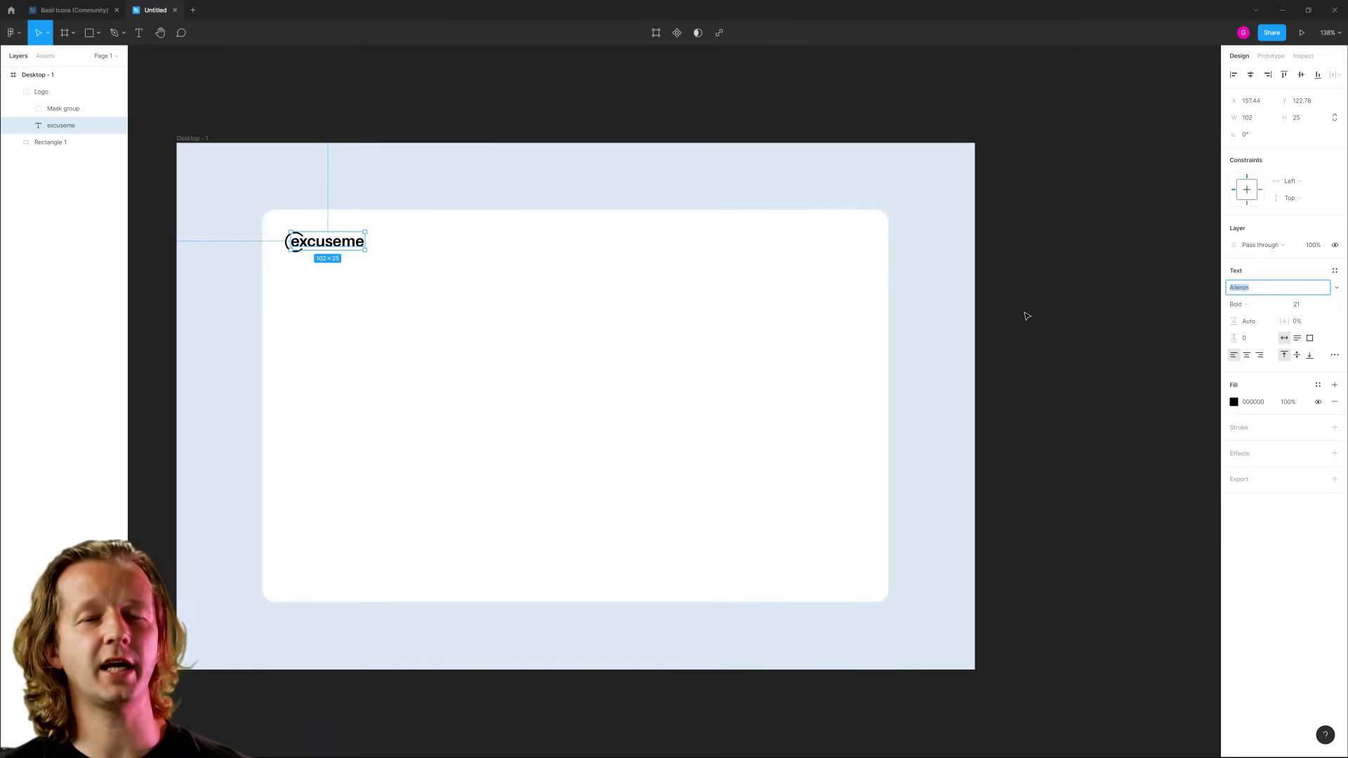
pyautogui.click(1087, 283)
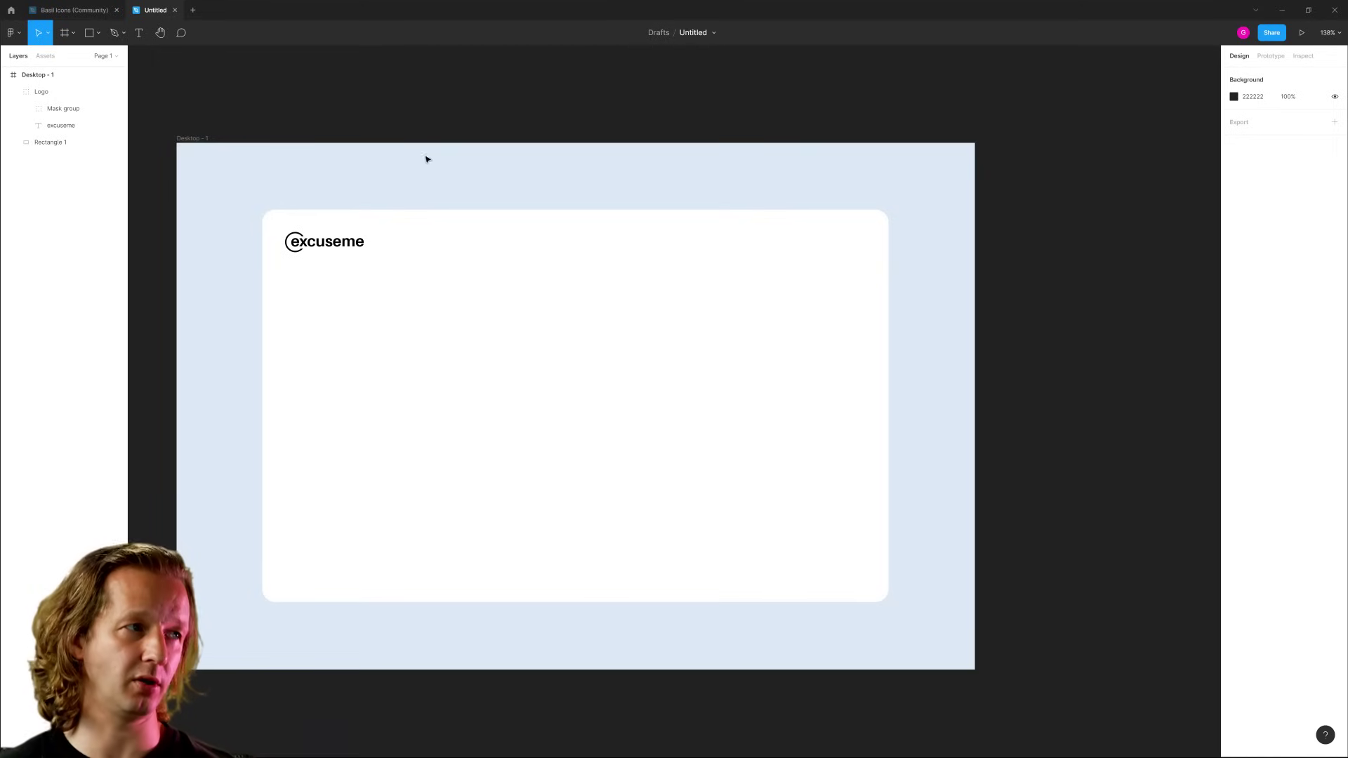
# Add the text "home" in the upper-right part of the white rectangle, across from the logo.
pyautogui.click(138, 32)
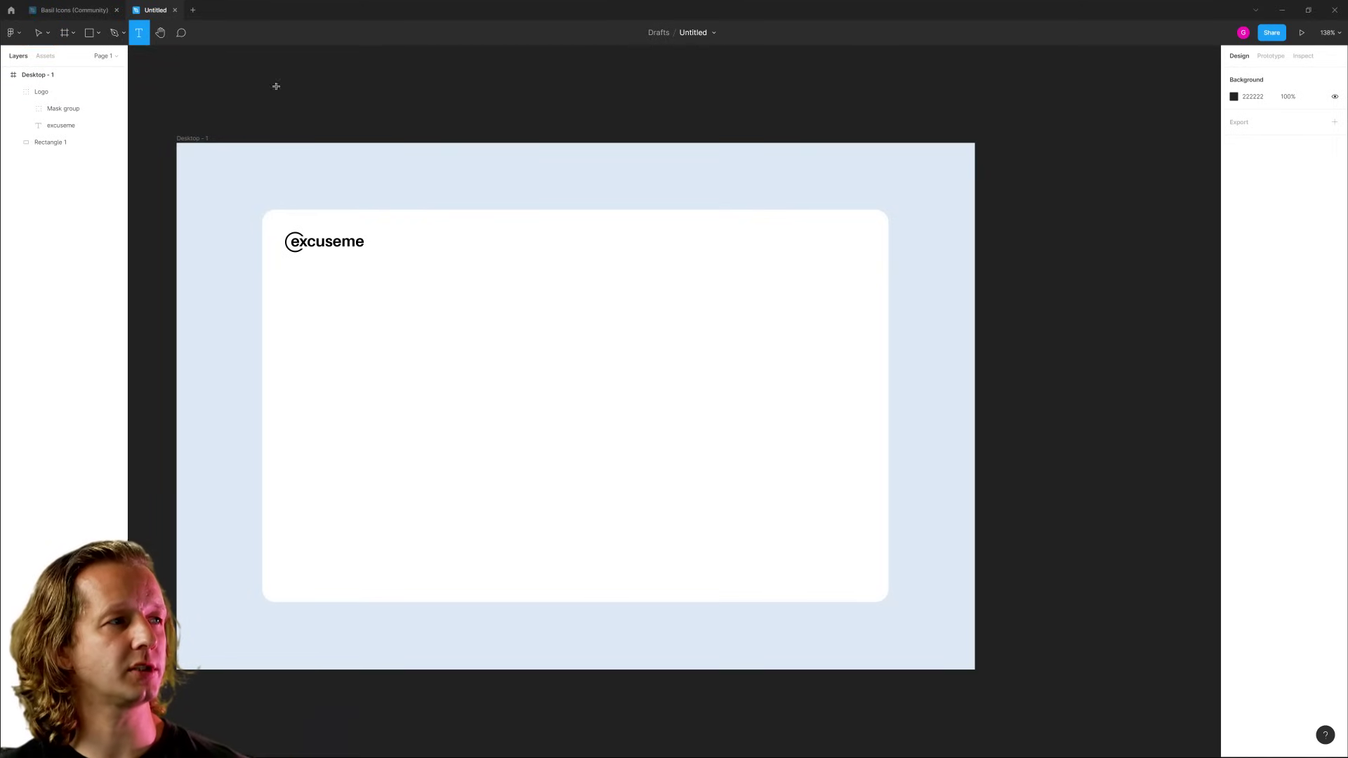
pyautogui.click(640, 240)
pyautogui.write('home')
pyautogui.press('Escape')
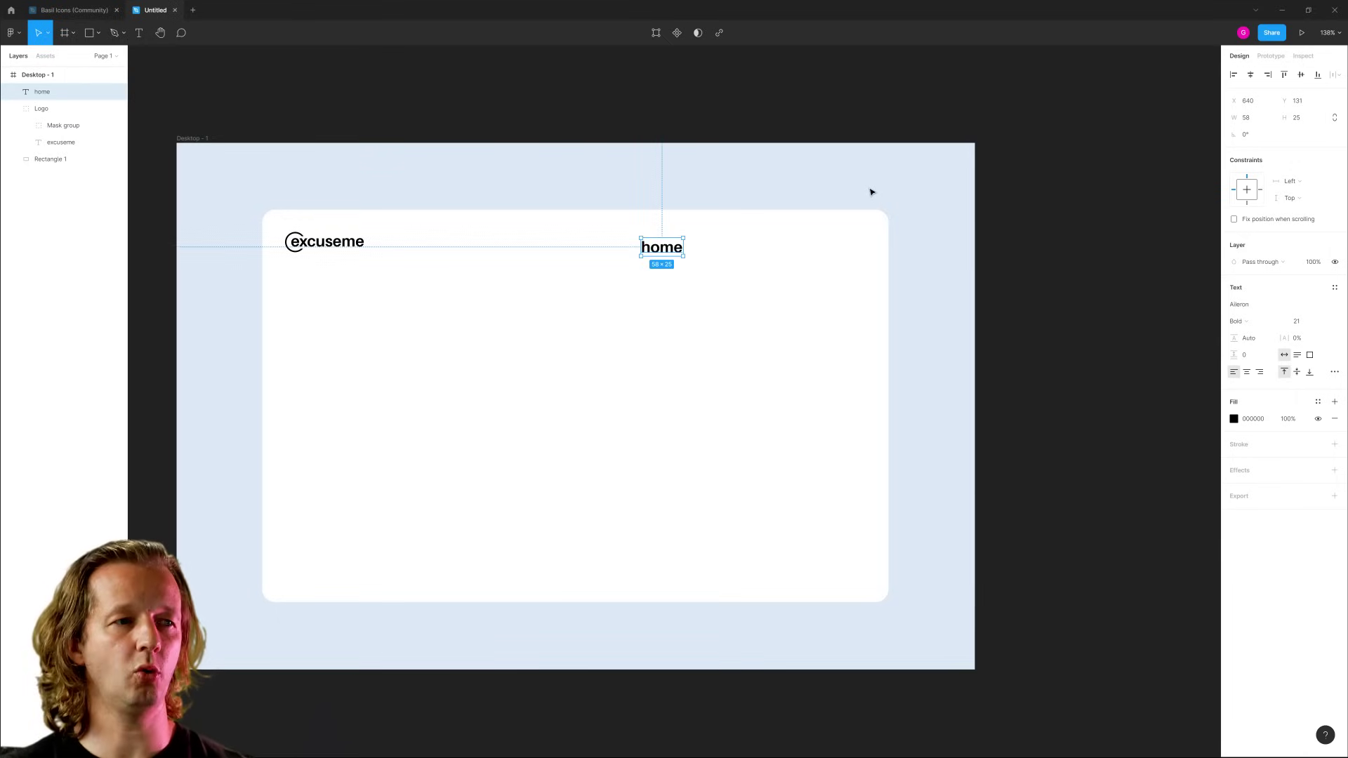
# Set the home text to Regular weight and size 14, and move it to the right, level with the logo.
pyautogui.click(1265, 324)
pyautogui.click(1245, 297)
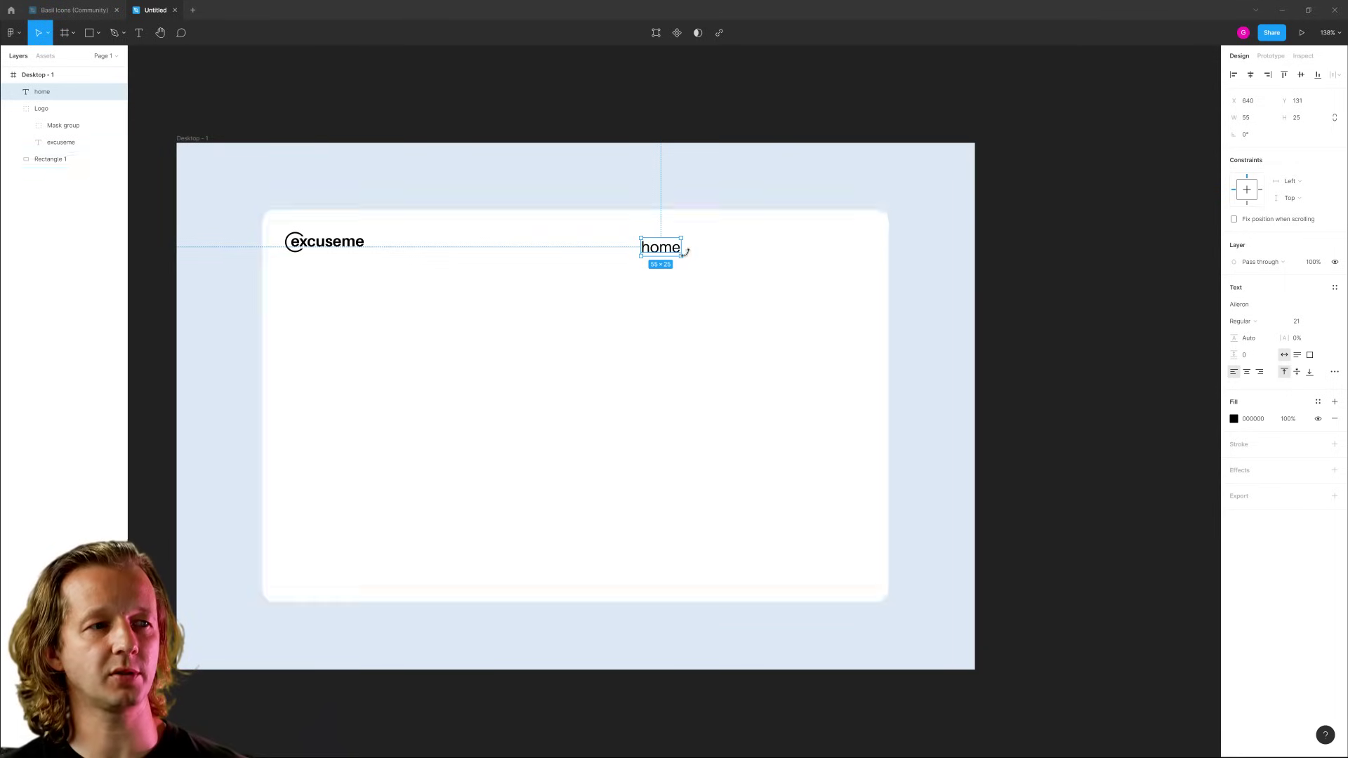
pyautogui.click(1300, 323)
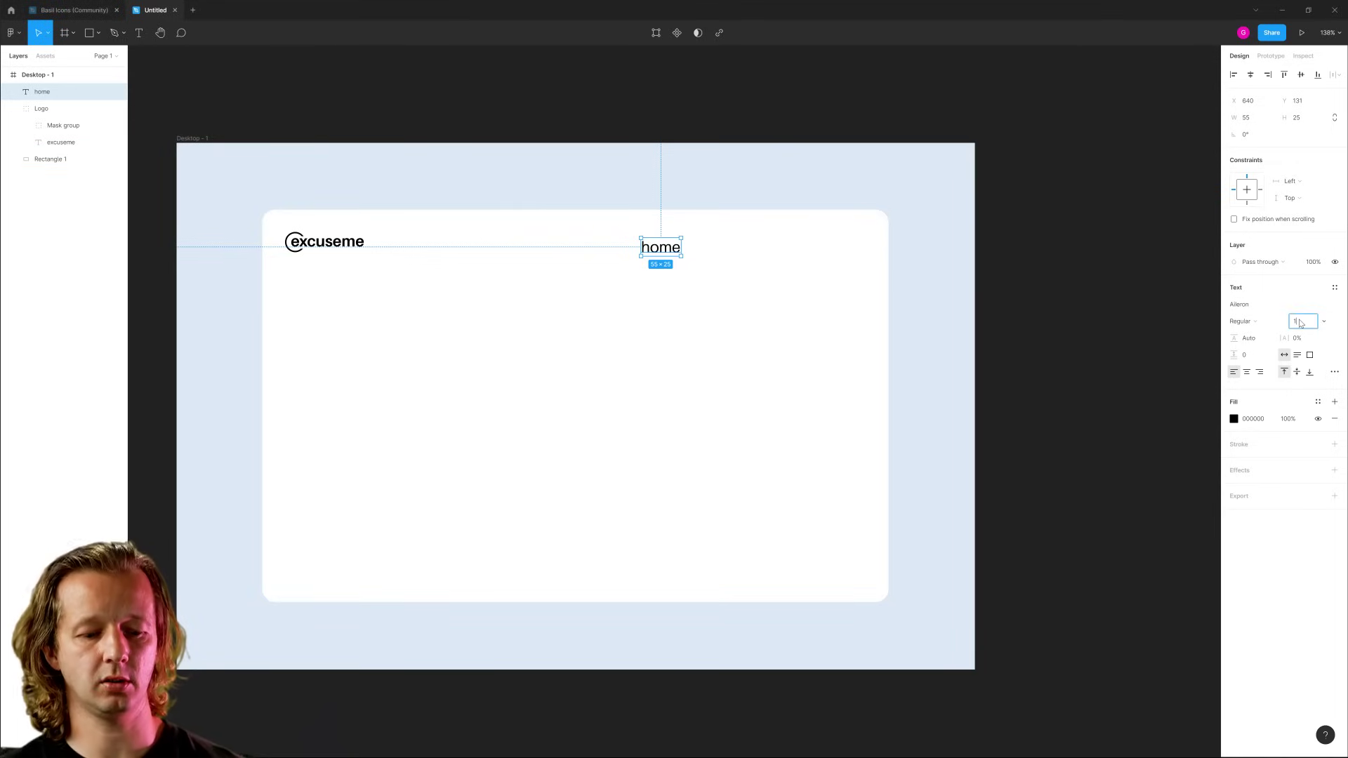
pyautogui.write('14')
pyautogui.press('Return')
pyautogui.moveTo(650, 245); pyautogui.dragTo(678, 243)
pyautogui.click(1032, 253)
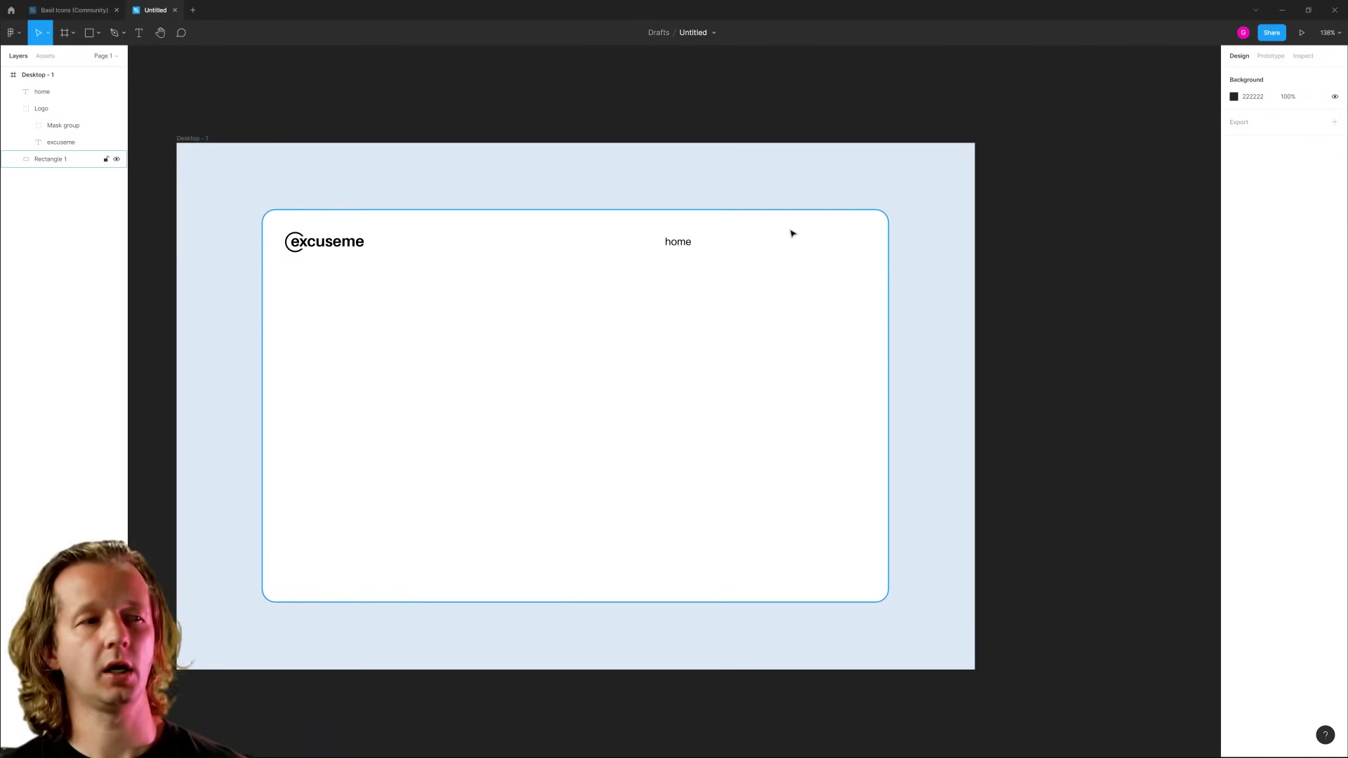
# Duplicate the home text twice to the right with equal spacing, placing the copies at X 736 and X 799.
pyautogui.scroll(5, 792, 234)
pyautogui.moveTo(505, 262); pyautogui.dragTo(626, 268)
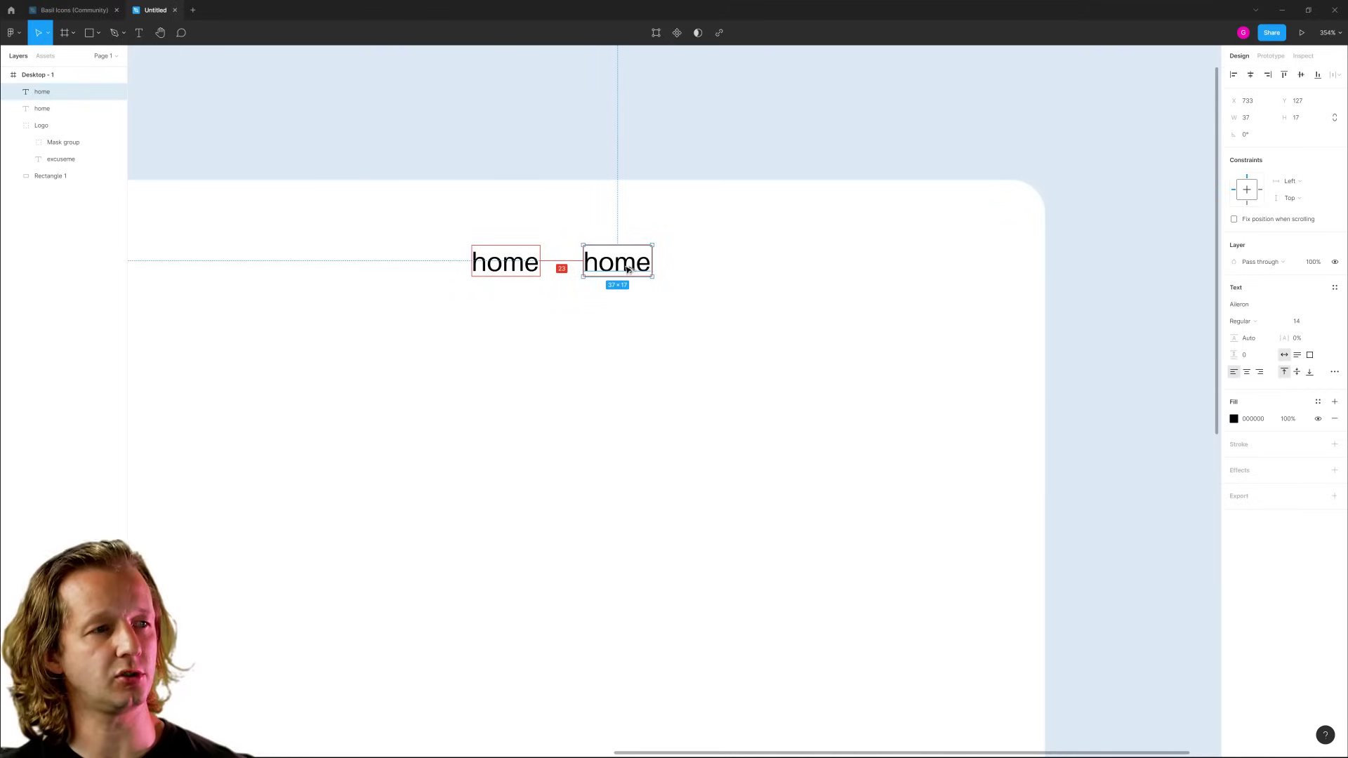
pyautogui.press('Right')
pyautogui.press('Right')
pyautogui.press('Right')
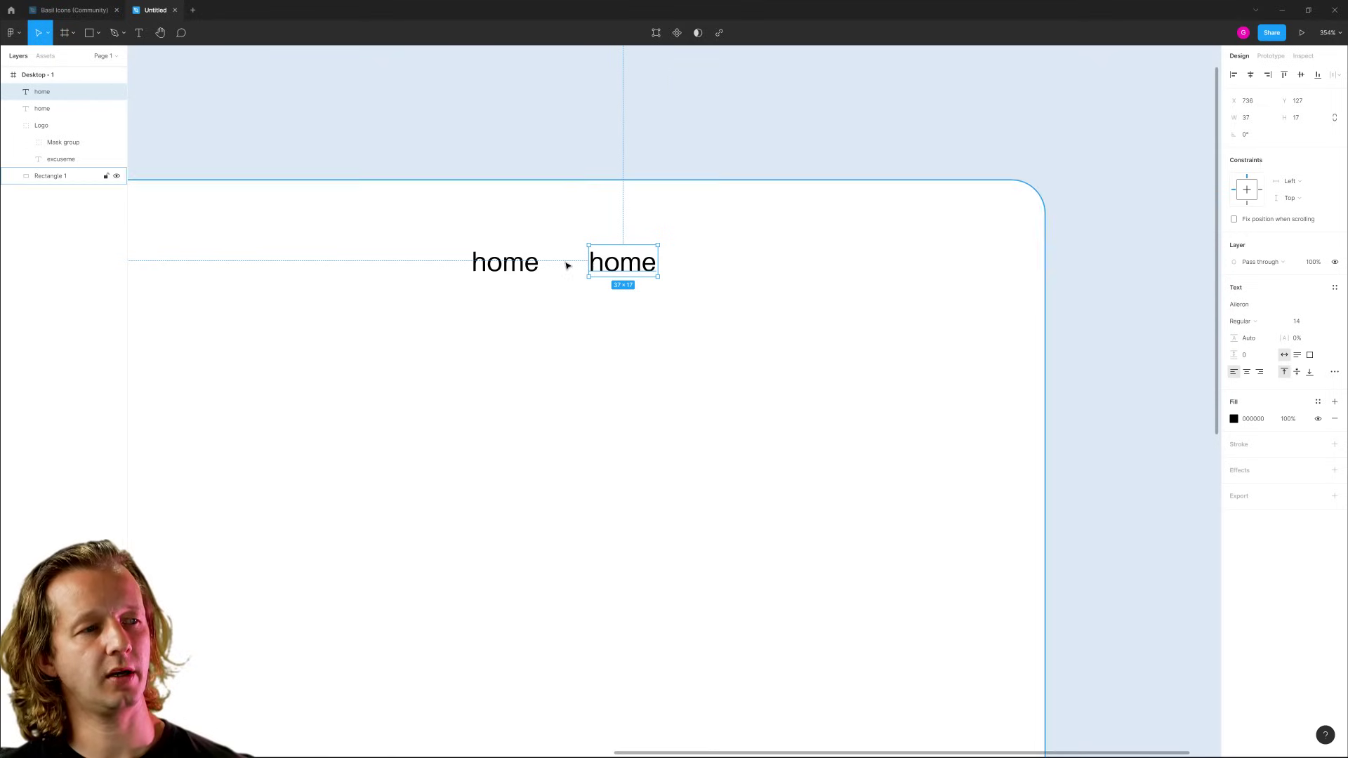
pyautogui.hotkey('ctrl', 'd')
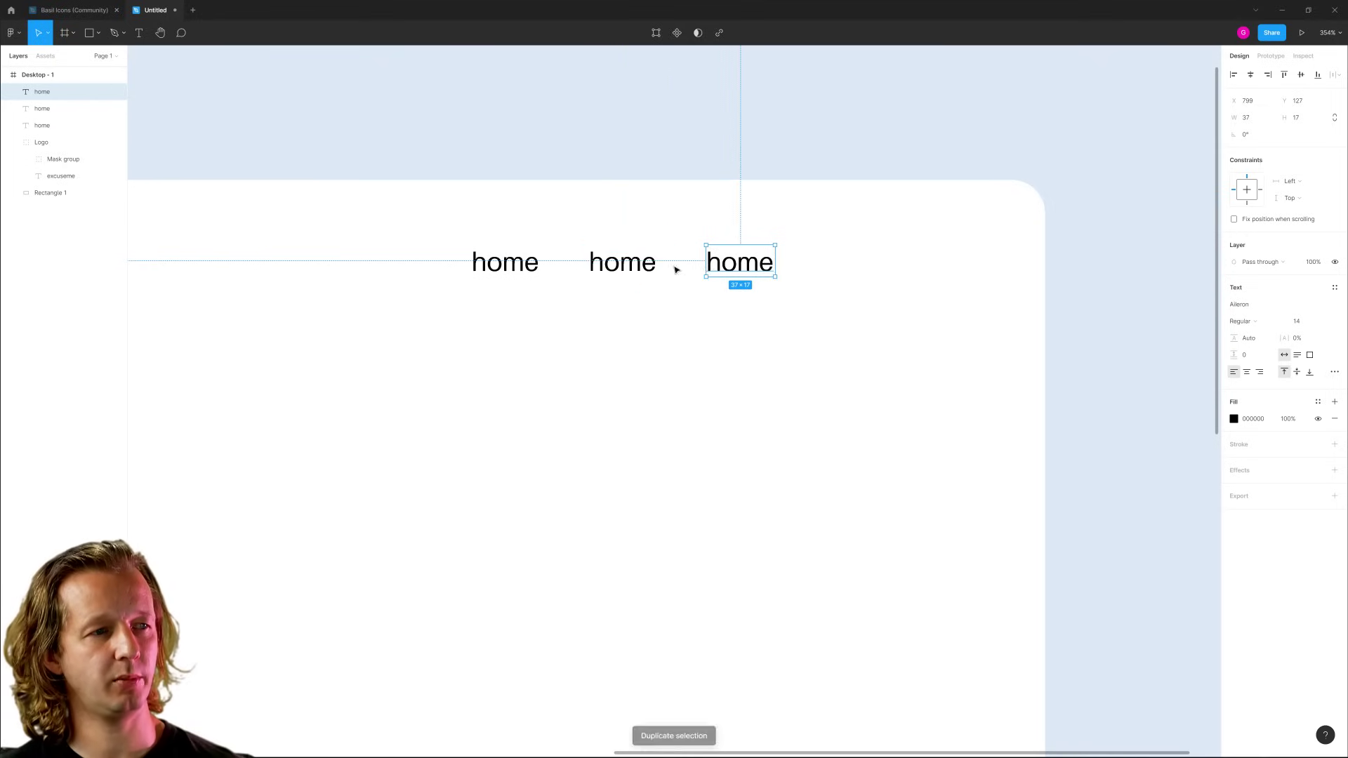
# Delete the third home text and change the second one to "support".
pyautogui.press('Delete')
pyautogui.doubleClick(640, 265)
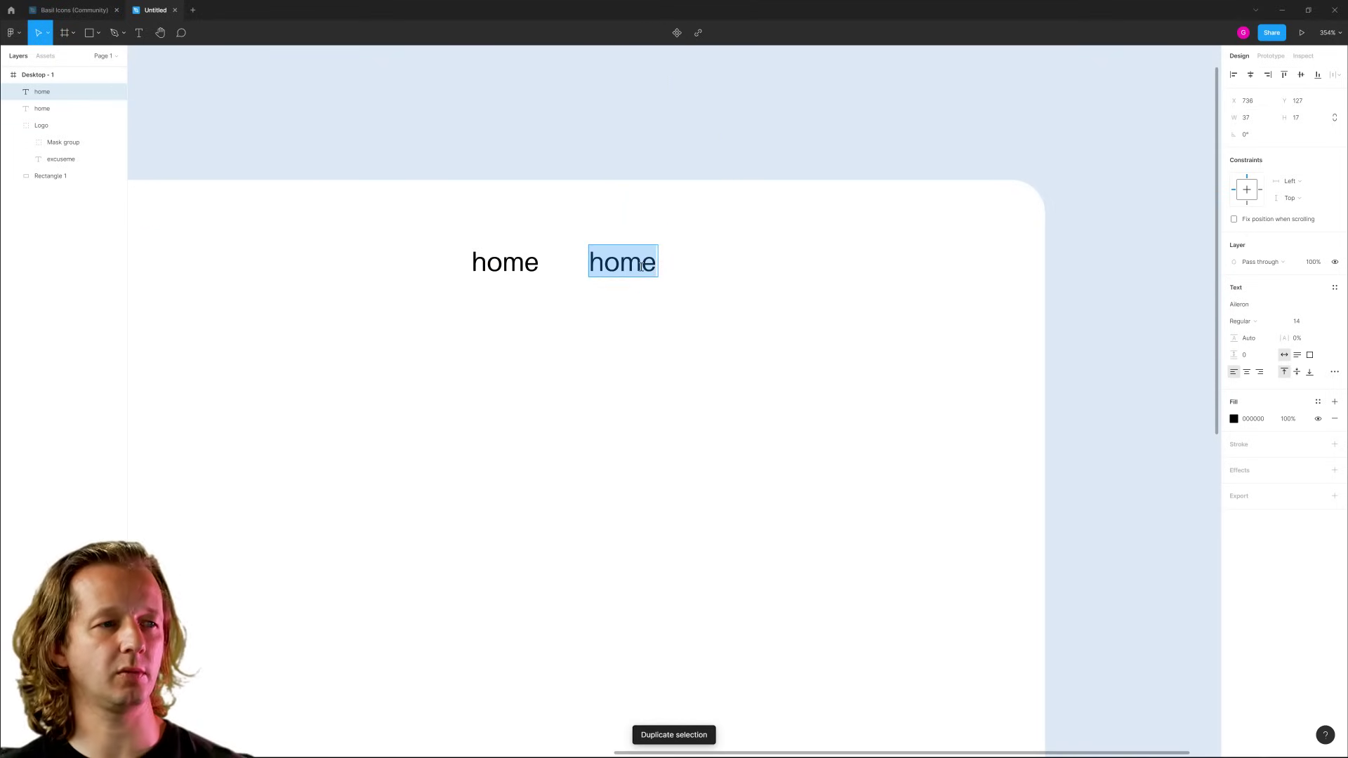
pyautogui.write('Suppor')
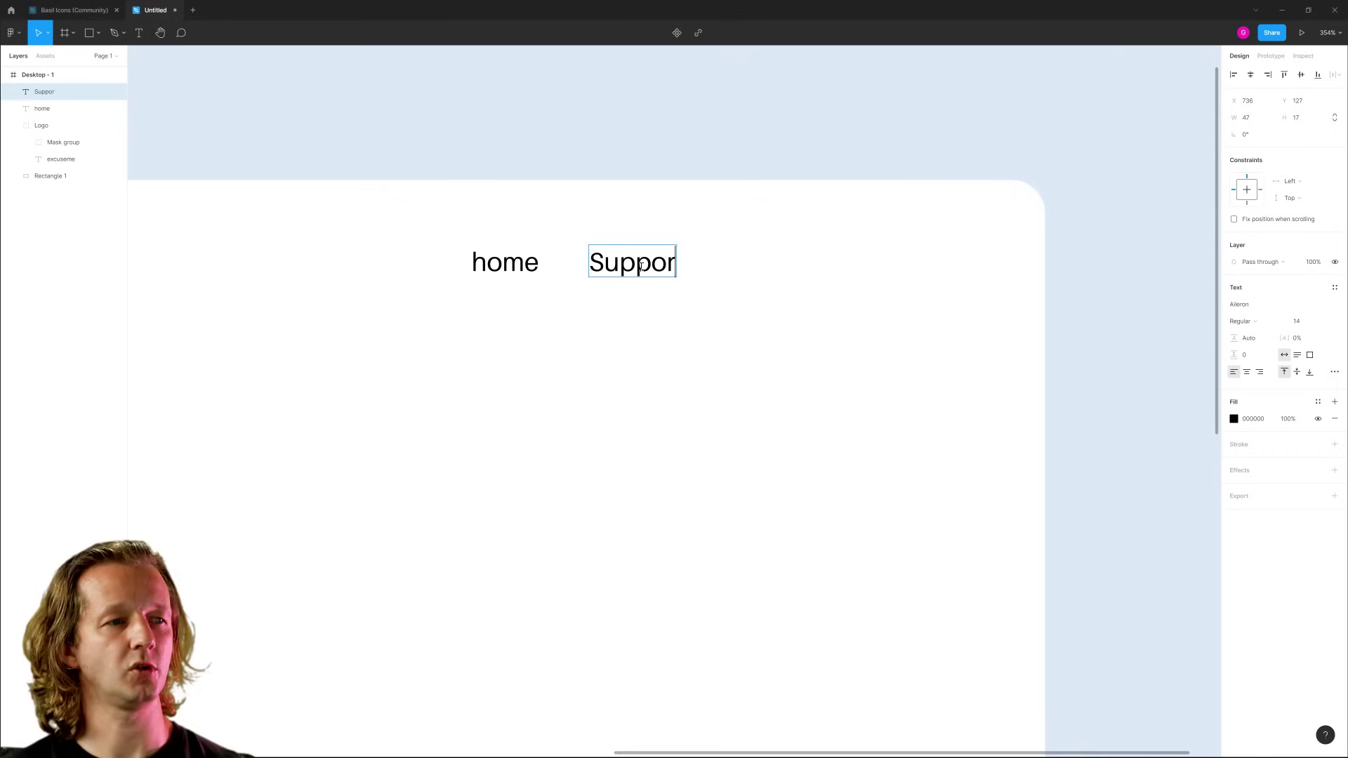
pyautogui.press('BackSpace')
pyautogui.press('BackSpace')
pyautogui.press('BackSpace')
pyautogui.press('BackSpace')
pyautogui.press('BackSpace')
pyautogui.press('BackSpace')
pyautogui.write('support')
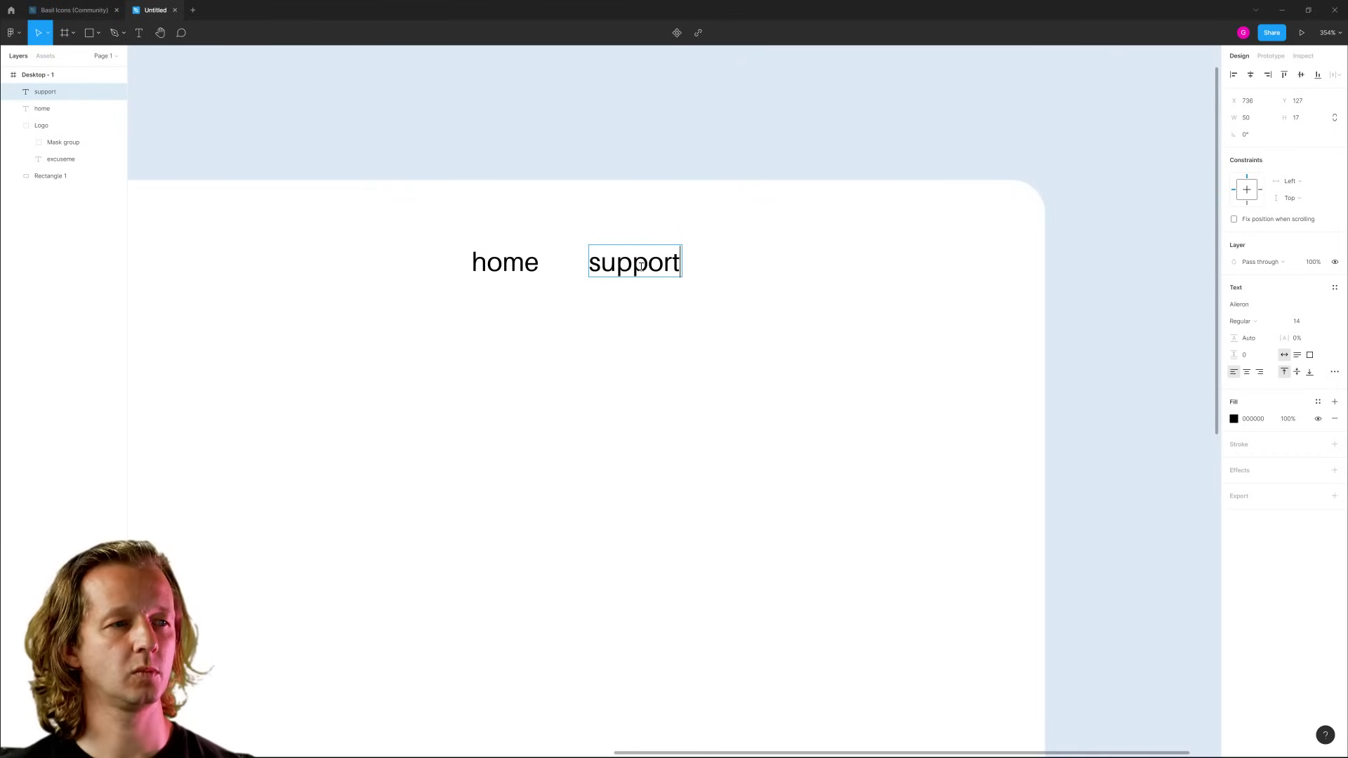
# Duplicate the support text to the right at X 812 and change the copy to "my account".
pyautogui.press('Escape')
pyautogui.hotkey('ctrl', 'd')
pyautogui.moveTo(655, 267); pyautogui.dragTo(791, 264)
pyautogui.doubleClick(766, 267)
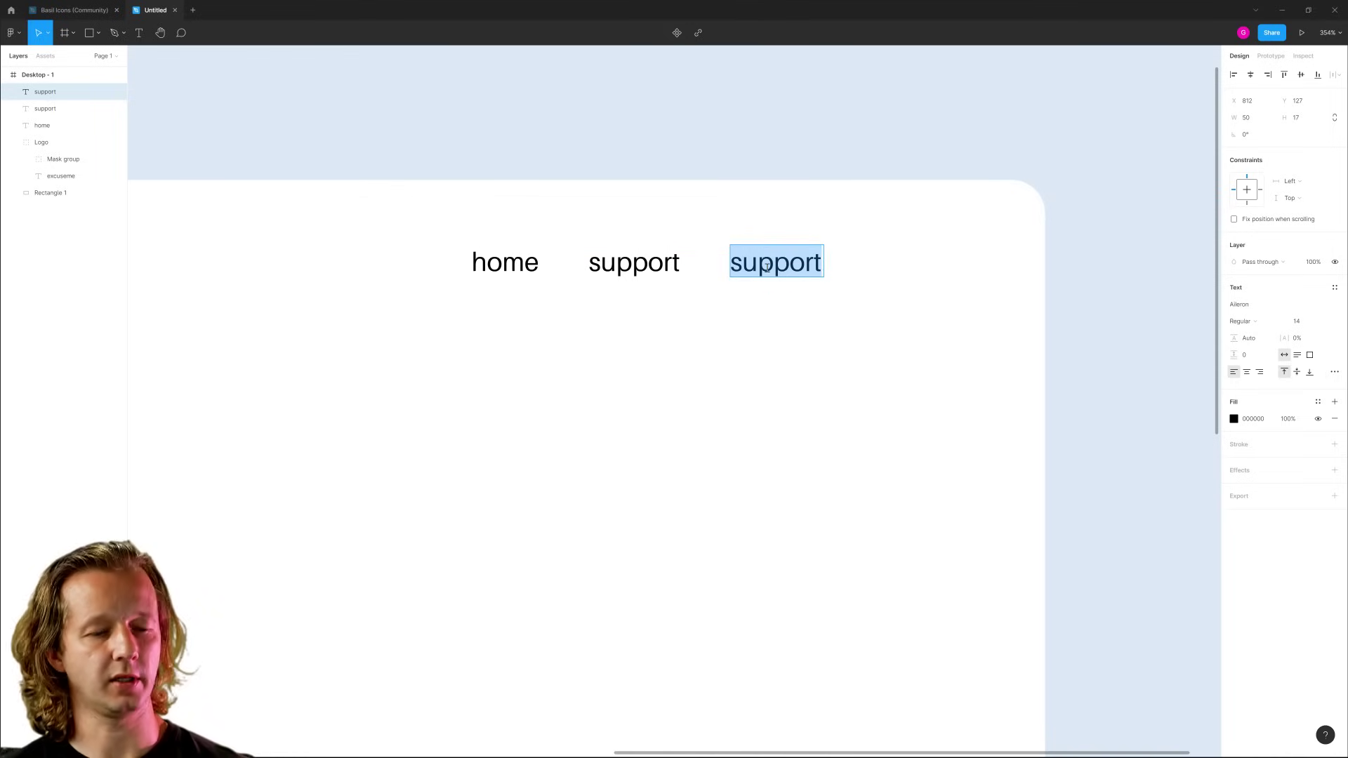
pyautogui.write('my account')
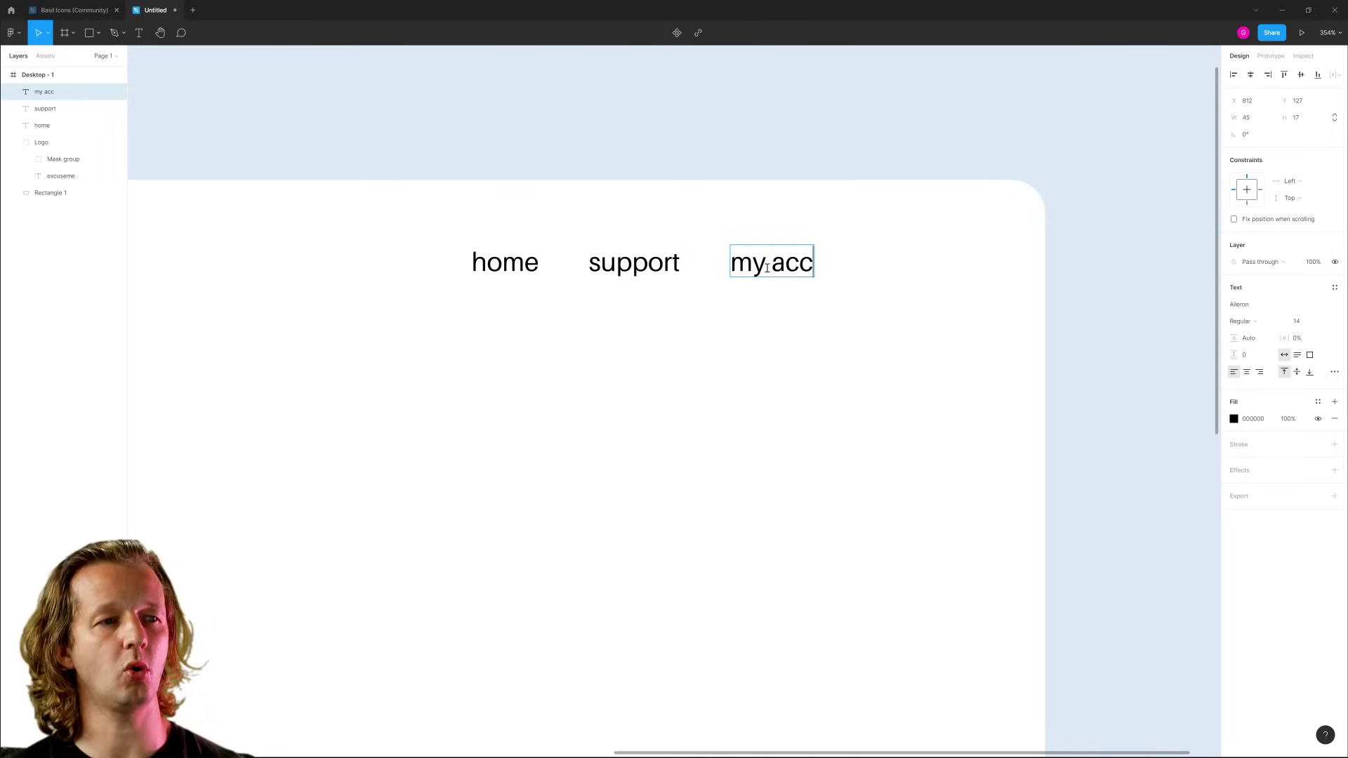
pyautogui.press('Escape')
# Select the home, support and my account texts together and shift them slightly to the left, keeping them level.
pyautogui.keyDown('shift'); pyautogui.click(636, 270); pyautogui.keyUp('shift')
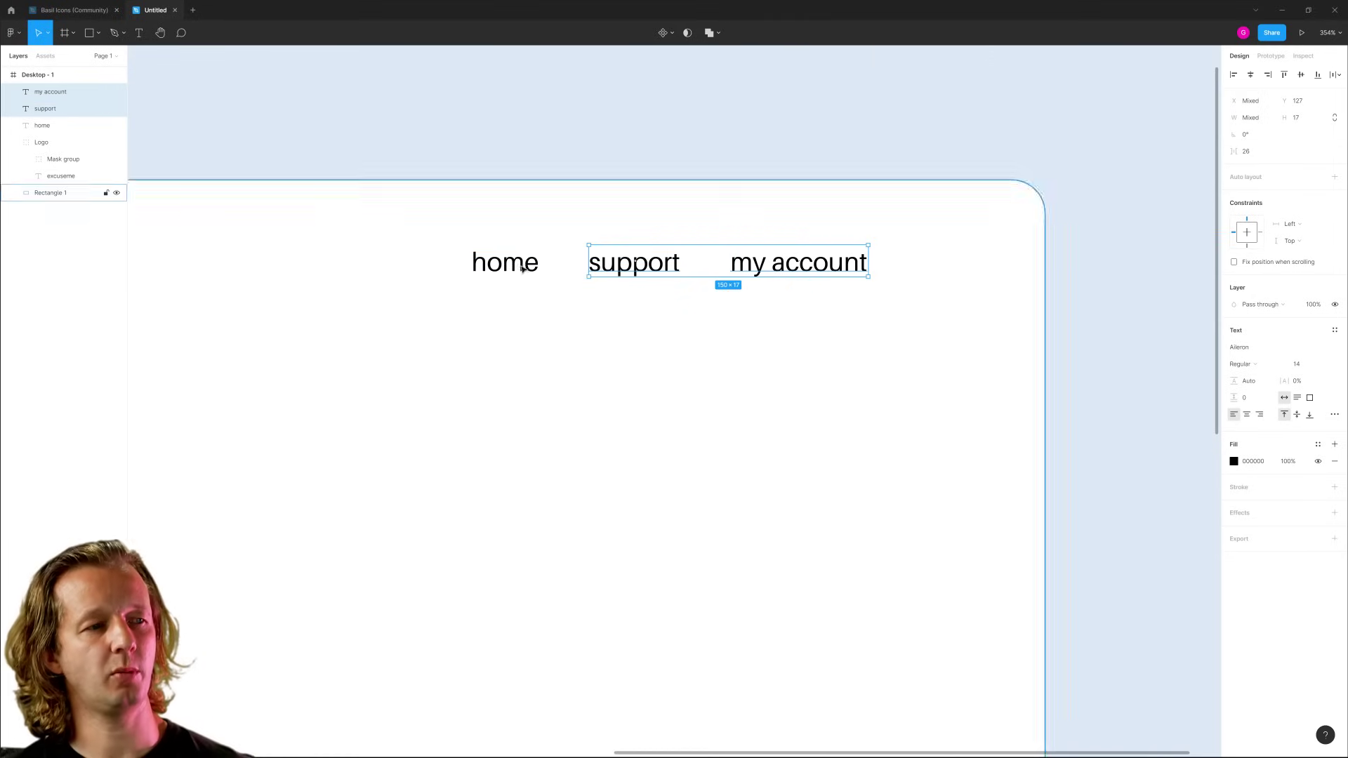
pyautogui.keyDown('shift'); pyautogui.click(507, 264); pyautogui.keyUp('shift')
pyautogui.press('Left')
pyautogui.press('Left')
pyautogui.press('Left')
pyautogui.press('Left')
pyautogui.press('Left')
pyautogui.press('Left')
pyautogui.press('Left')
pyautogui.press('Left')
pyautogui.press('Left')
pyautogui.press('Left')
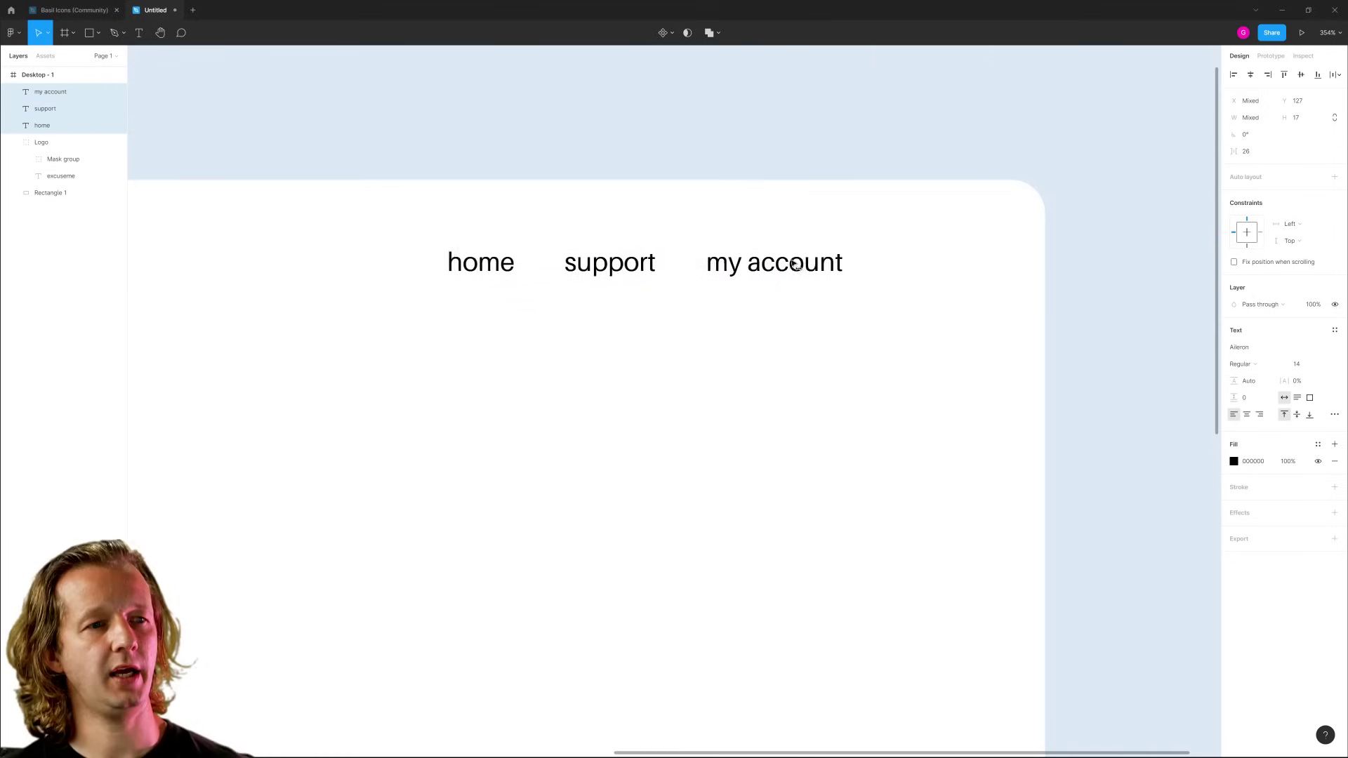
pyautogui.moveTo(830, 269); pyautogui.dragTo(841, 267)
pyautogui.rightClick(869, 157)
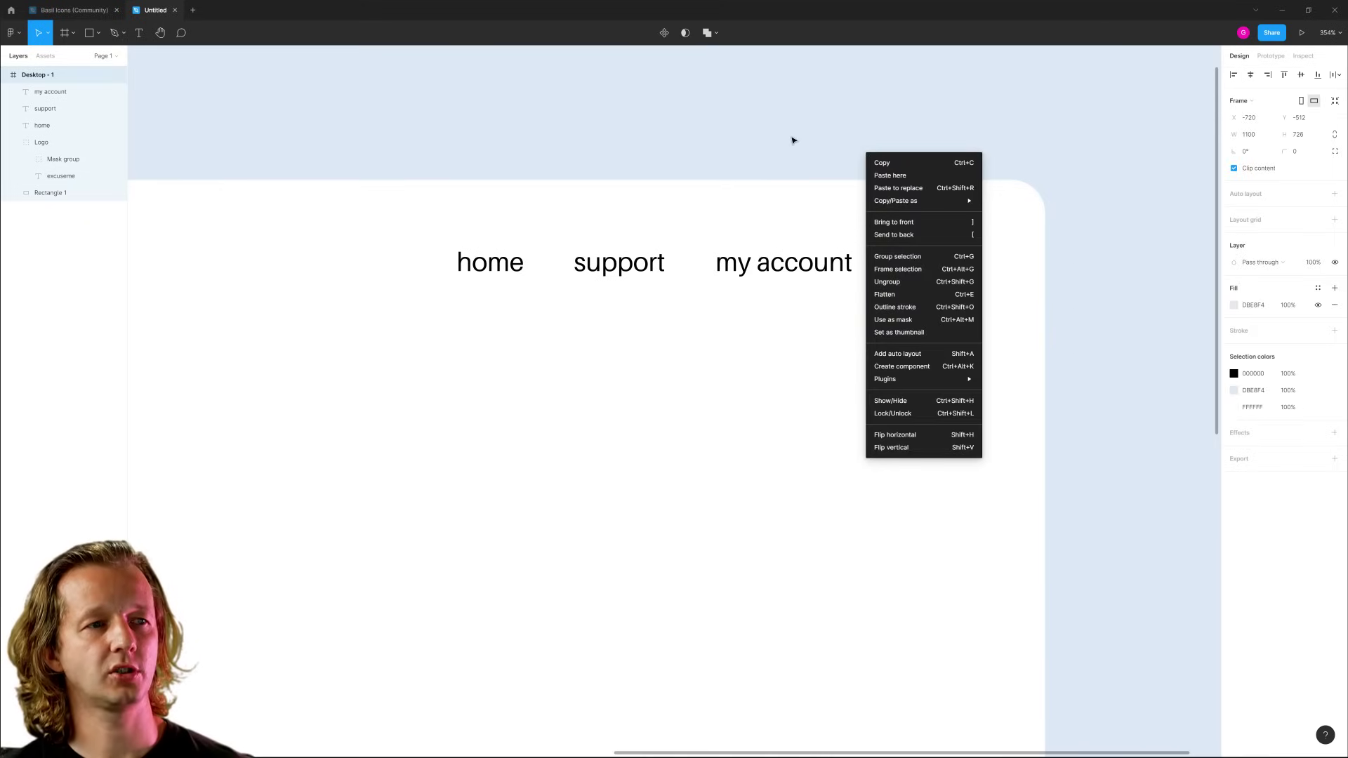
pyautogui.scroll(-6, 800, 140)
pyautogui.click(1011, 187)
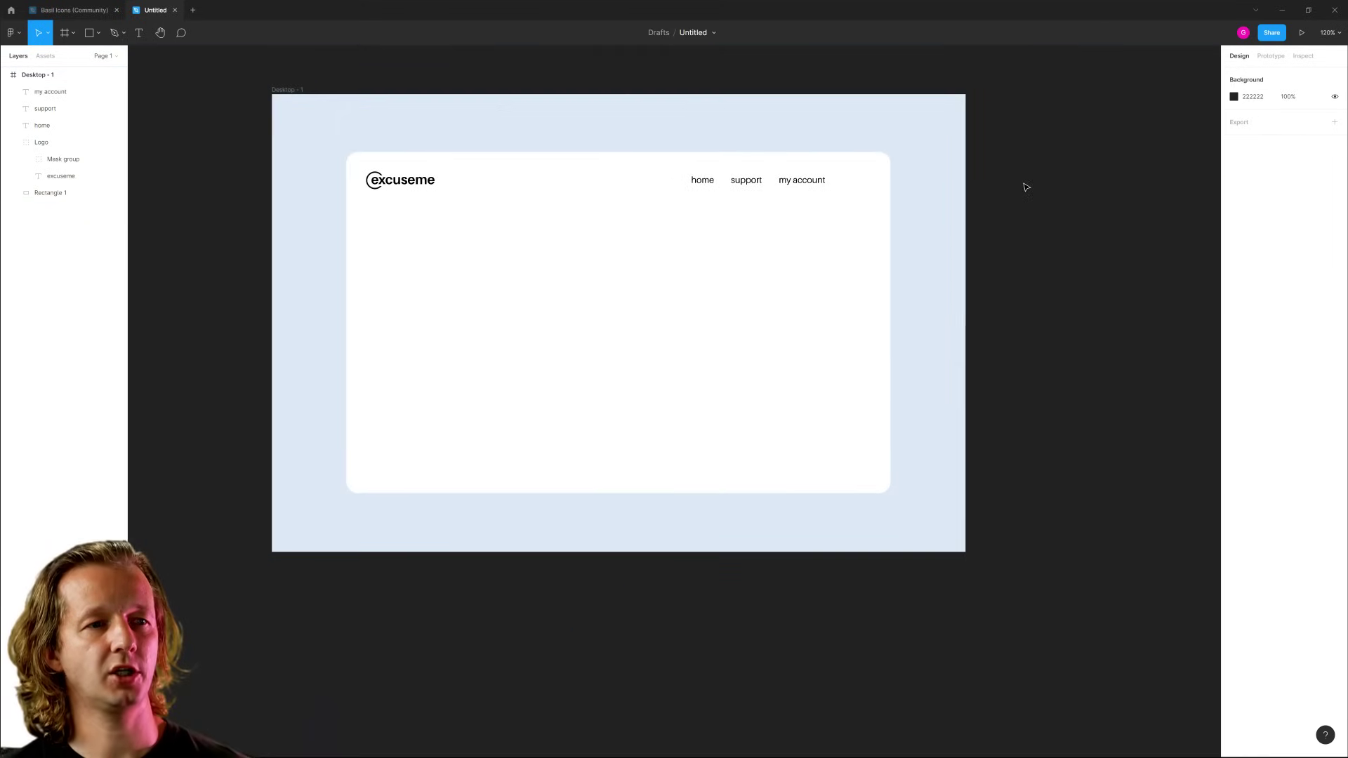
# Open the Iconify plugin to browse icons.
pyautogui.click(14, 33)
pyautogui.moveTo(63, 180)
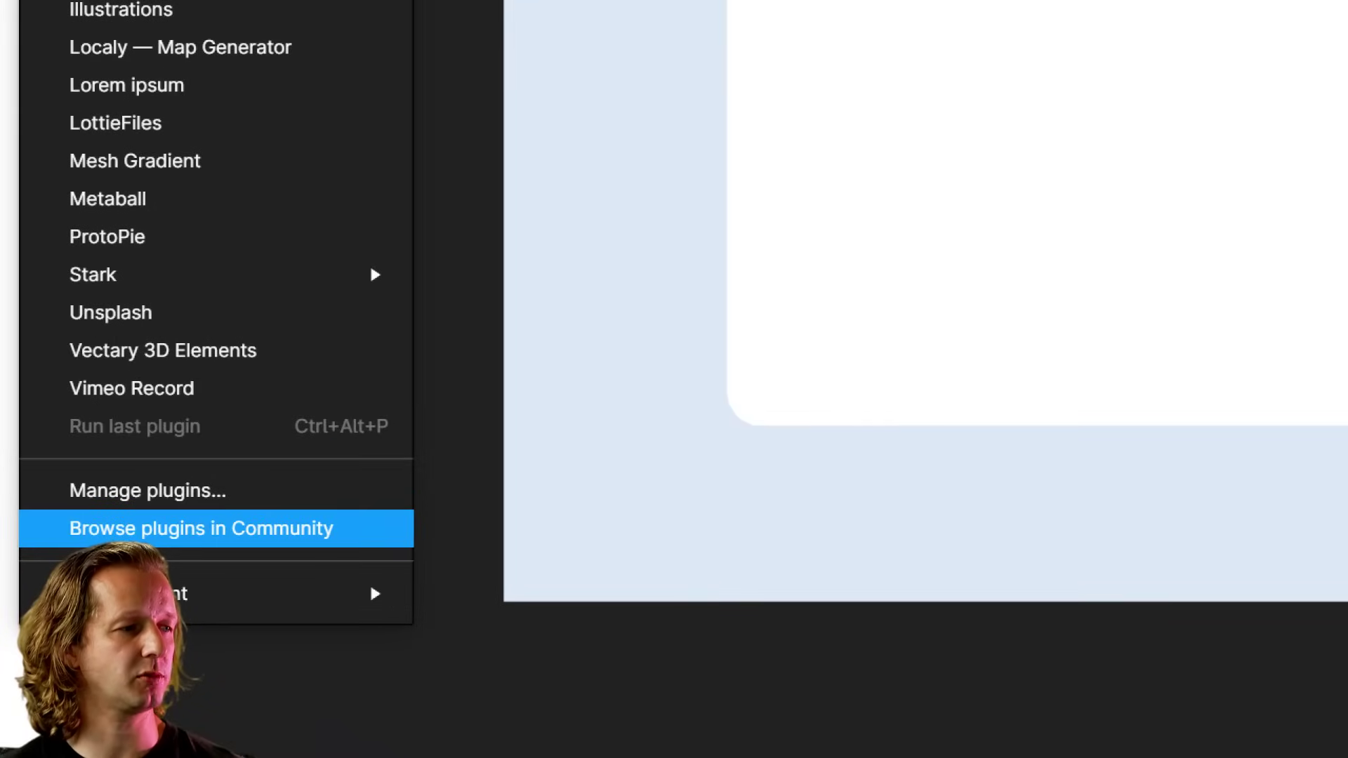
pyautogui.click(160, 528)
pyautogui.rightClick(1010, 237)
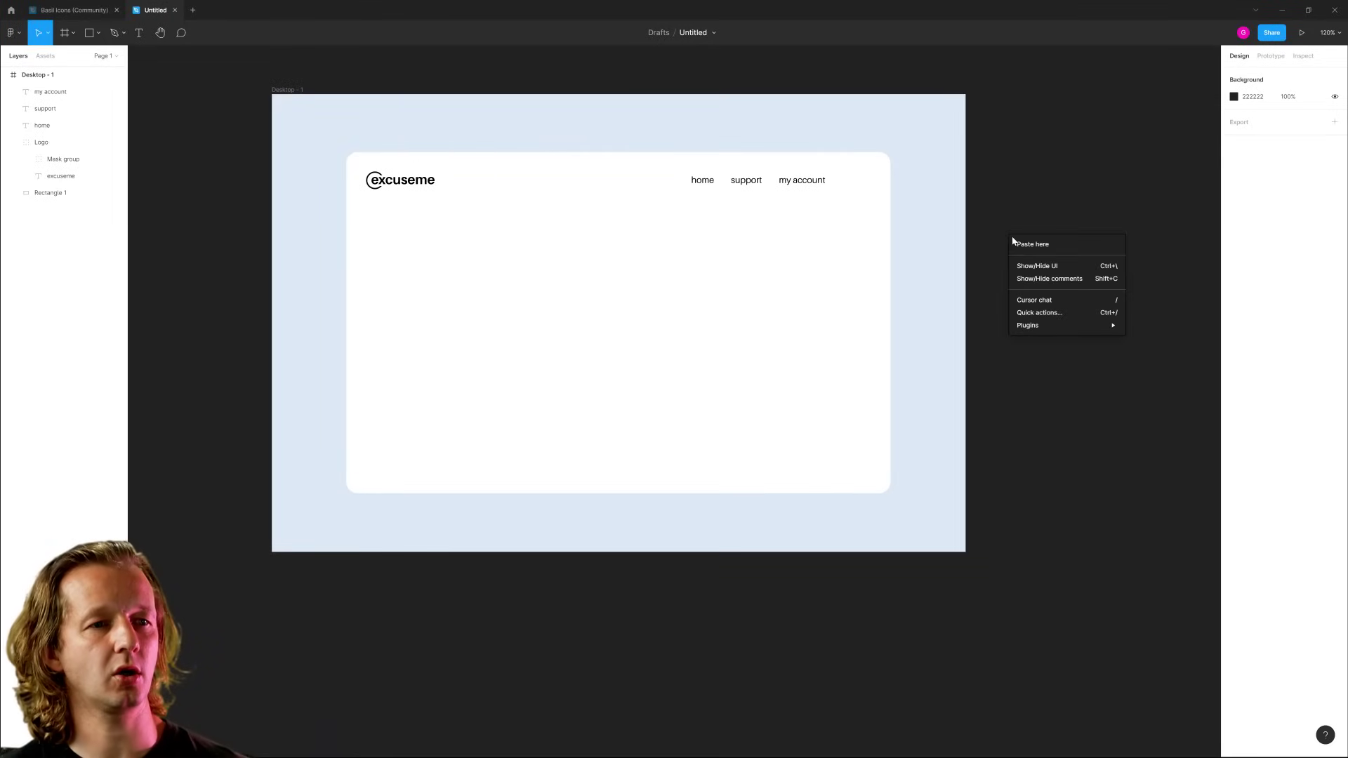
pyautogui.moveTo(1089, 330)
pyautogui.click(1154, 490)
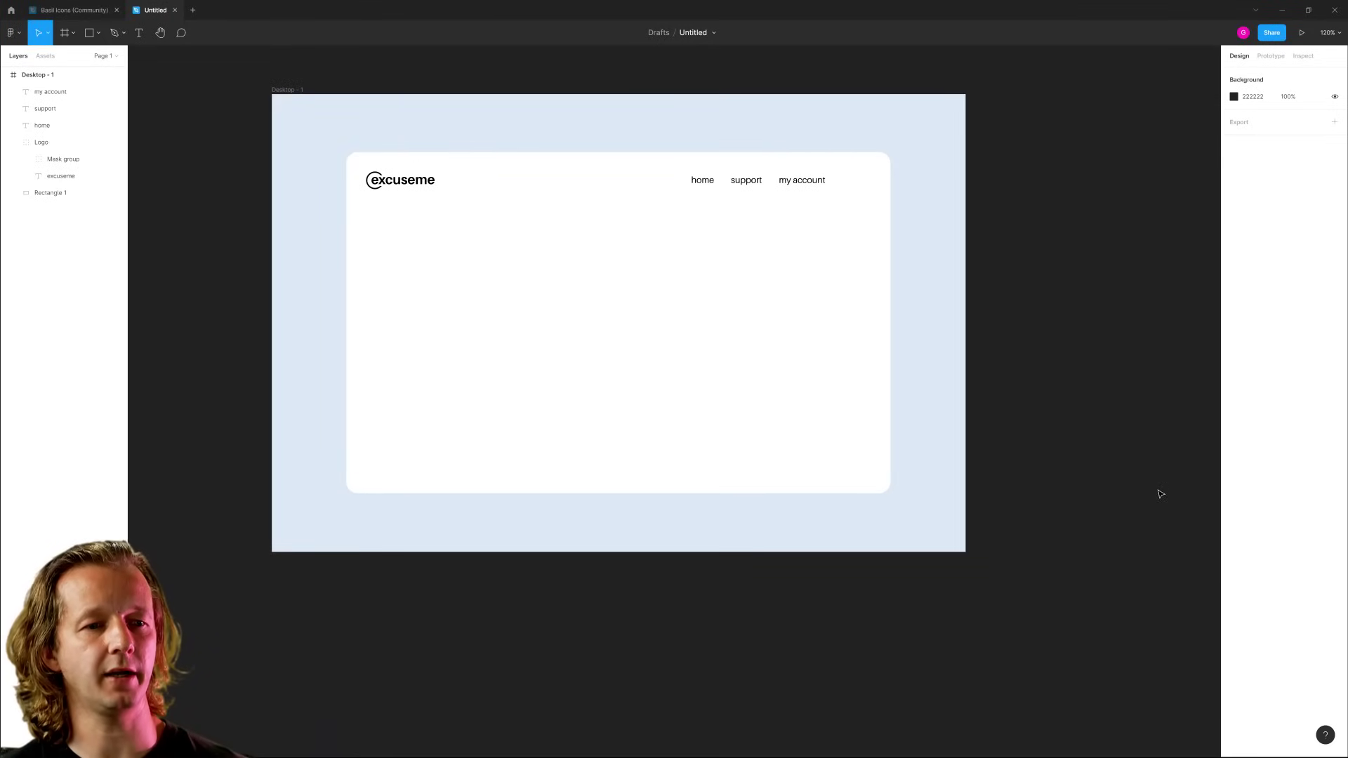
pyautogui.click(812, 255)
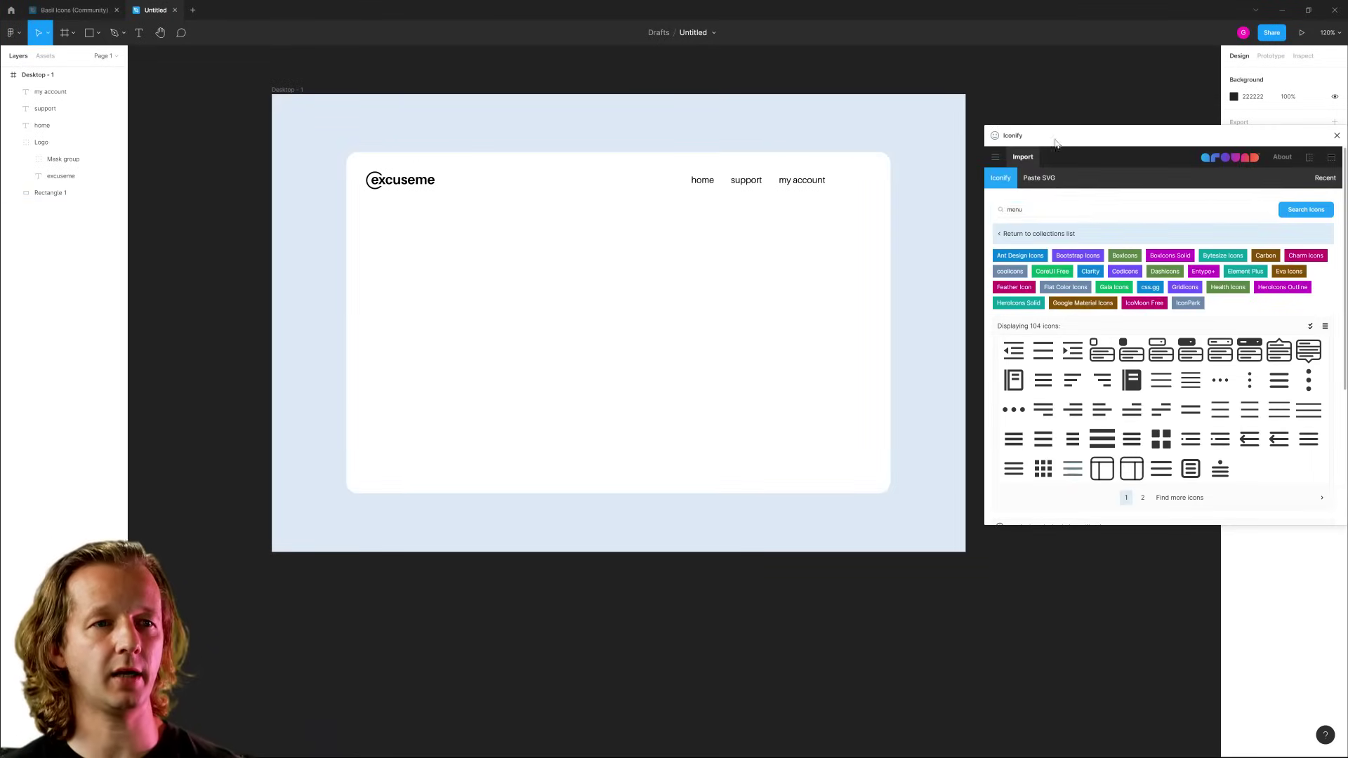
# Import the staggered three-line menu icon from the "menu" results and place it right of my account at X 913, Y 126.
pyautogui.moveTo(1024, 134); pyautogui.dragTo(911, 198)
pyautogui.click(929, 270)
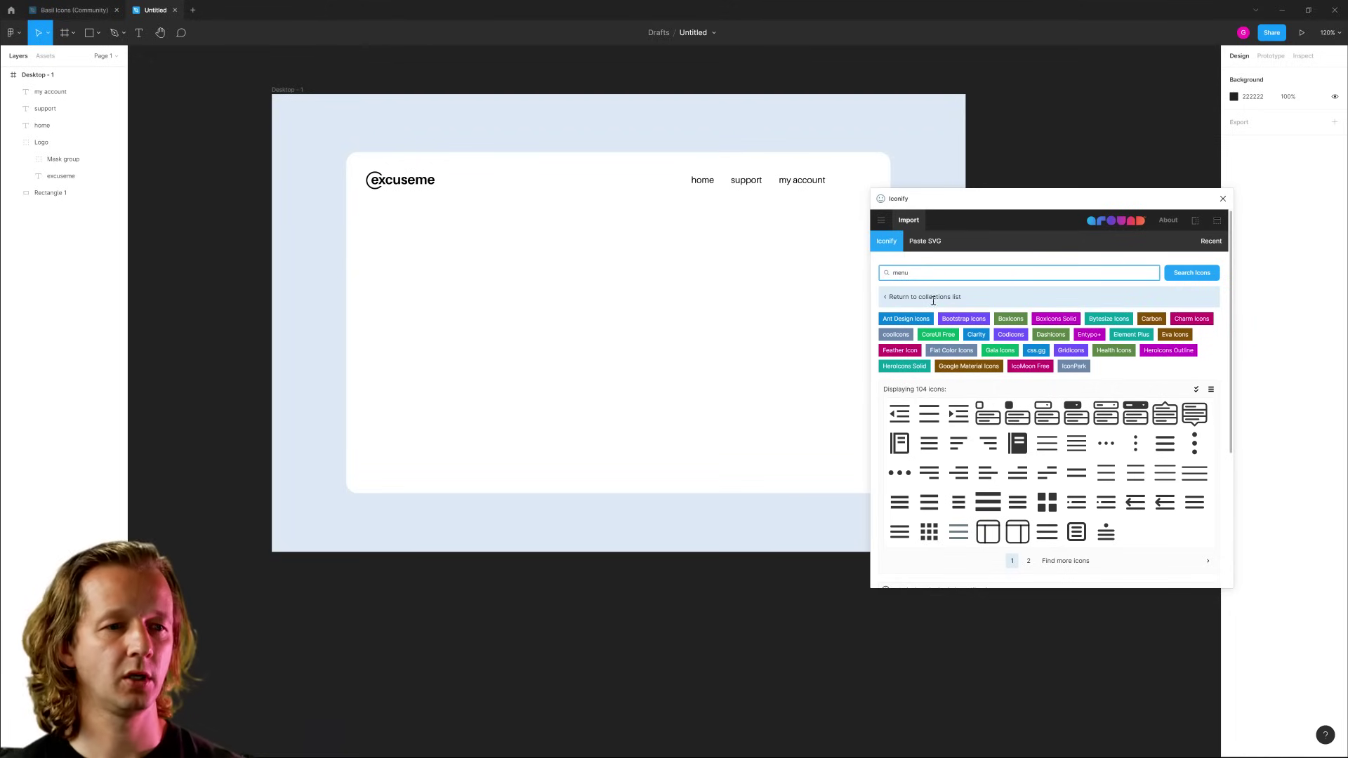
pyautogui.click(1043, 473)
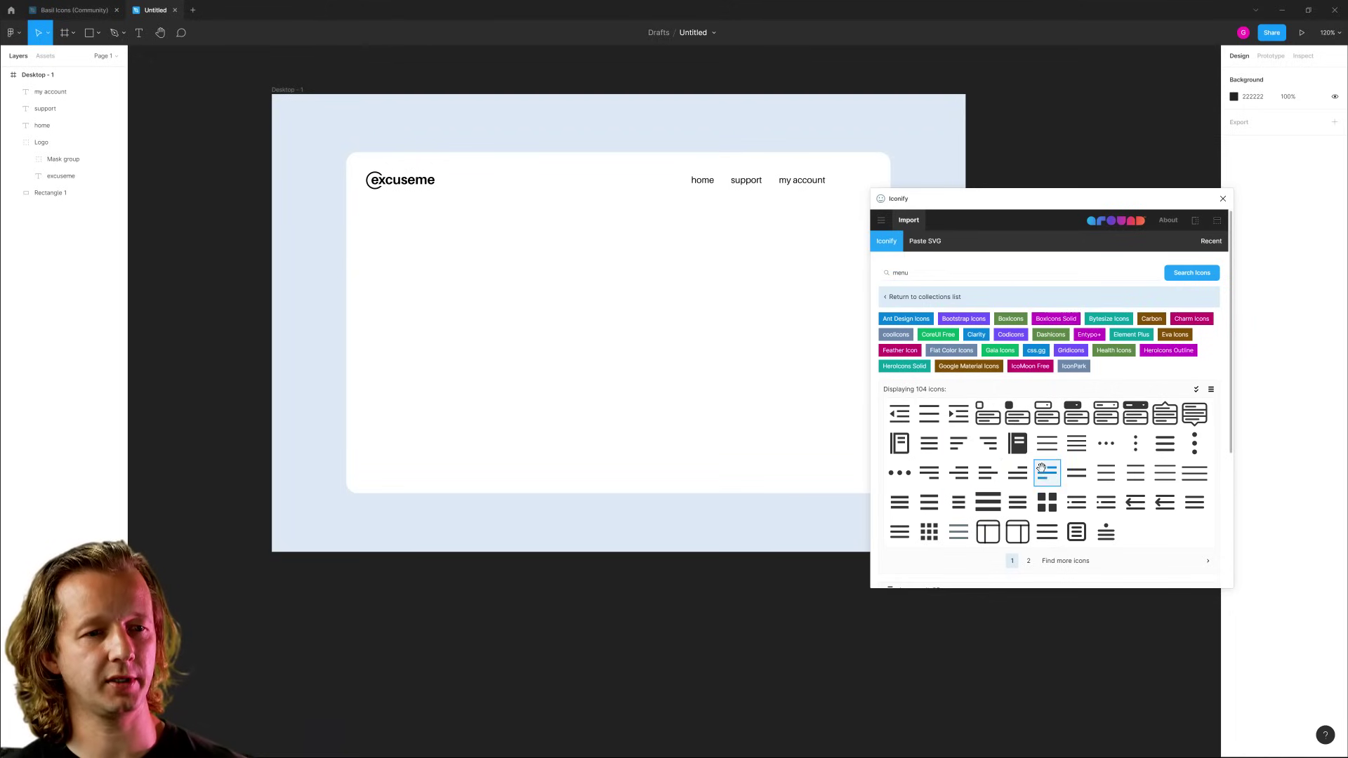
pyautogui.moveTo(1047, 260); pyautogui.dragTo(754, 256)
pyautogui.moveTo(933, 205); pyautogui.dragTo(797, 184)
pyautogui.click(1074, 238)
pyautogui.scroll(5, 856, 181)
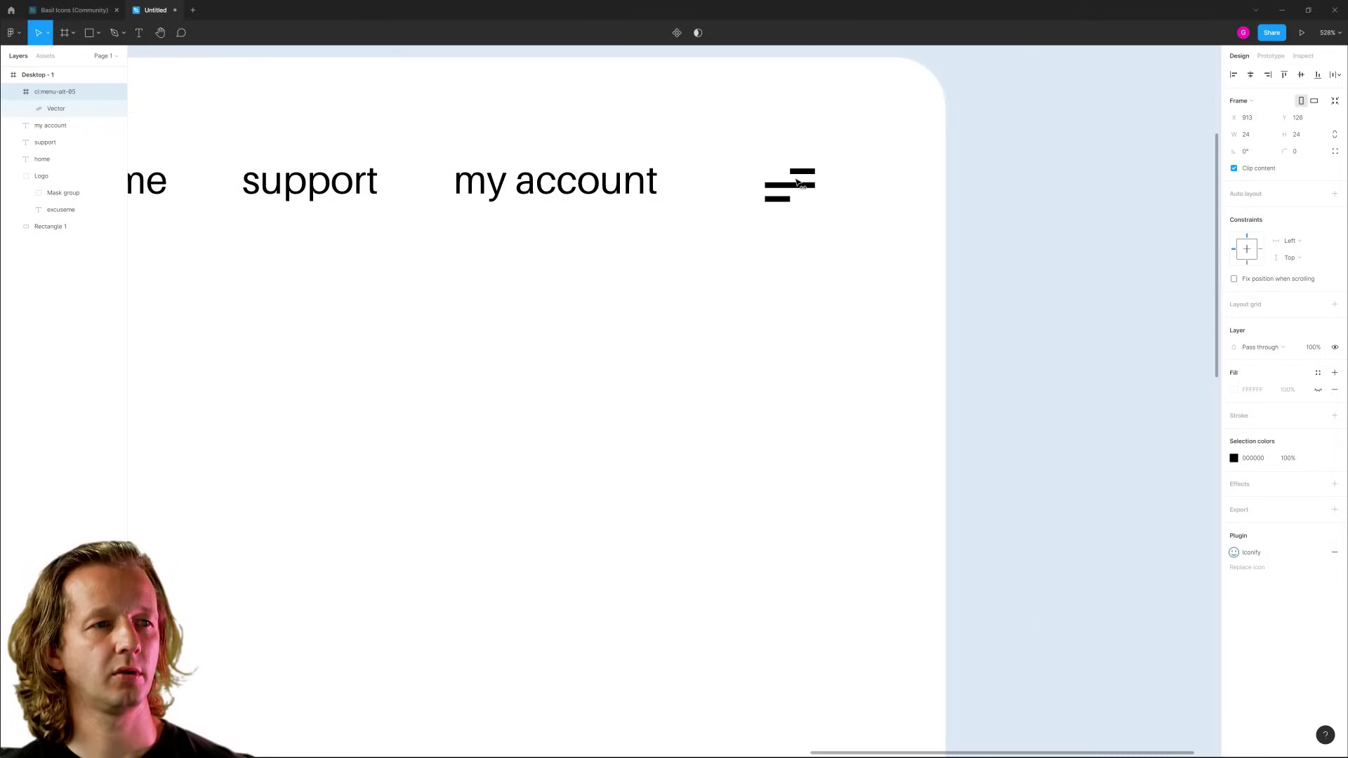
pyautogui.scroll(-4, 842, 199)
pyautogui.scroll(-3, 876, 221)
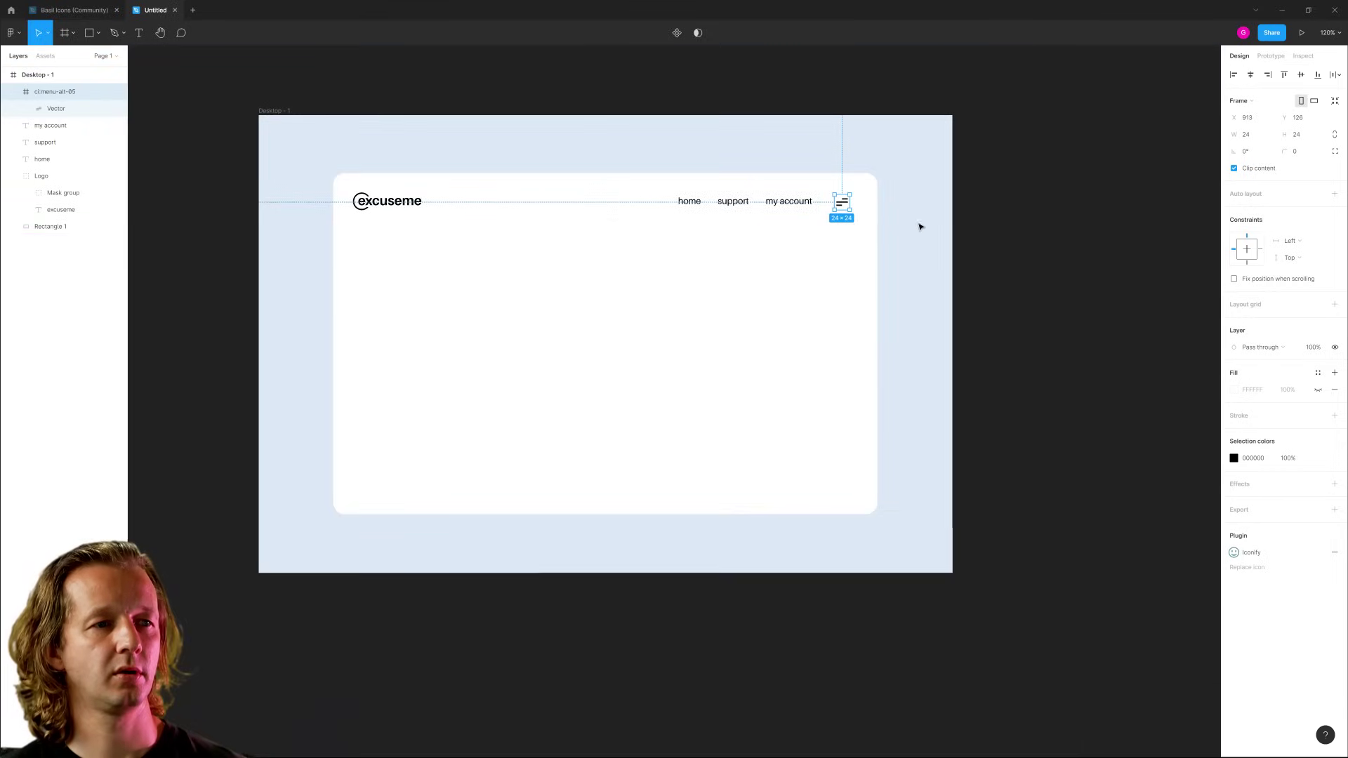
pyautogui.click(929, 232)
# Try moving the logo further right inside the white rectangle, and undo the move.
pyautogui.moveTo(888, 263); pyautogui.dragTo(934, 273)
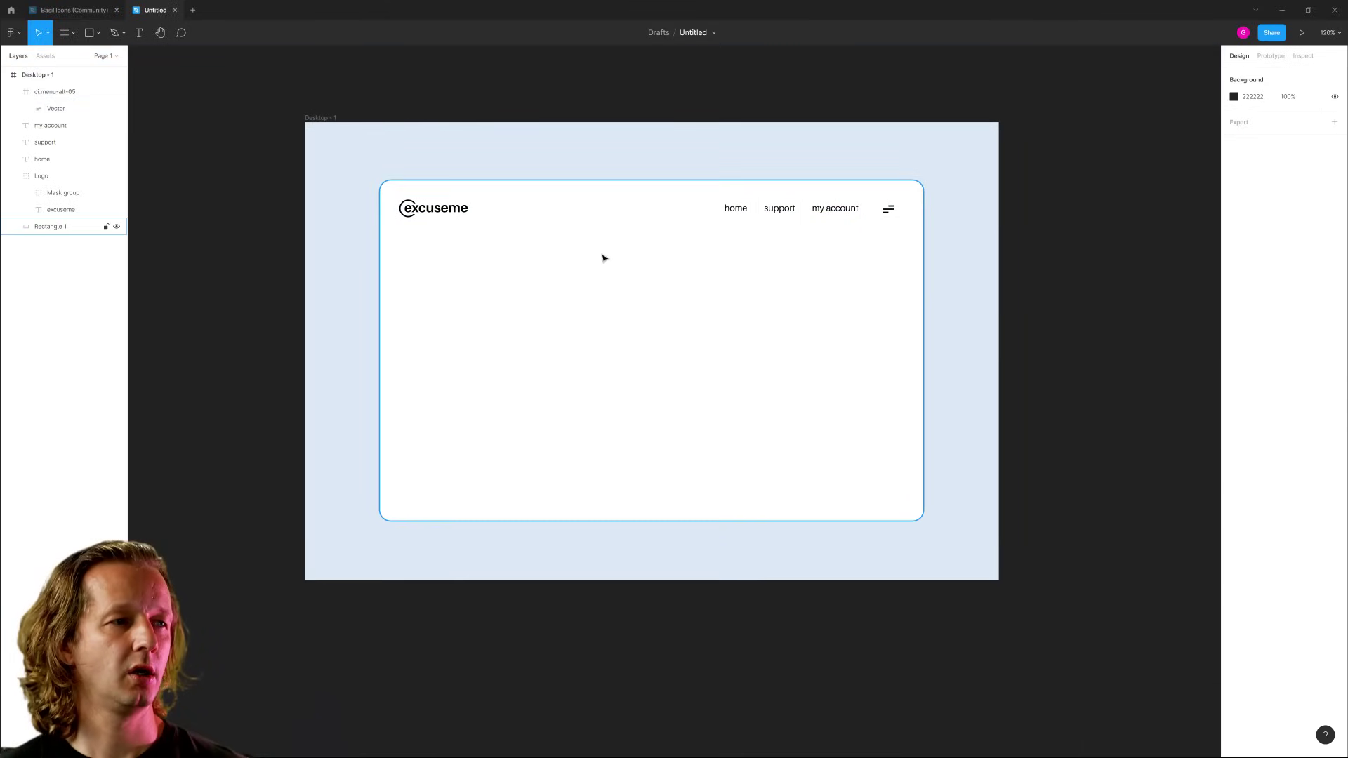
pyautogui.scroll(2, 604, 259)
pyautogui.moveTo(1071, 283); pyautogui.dragTo(1040, 286)
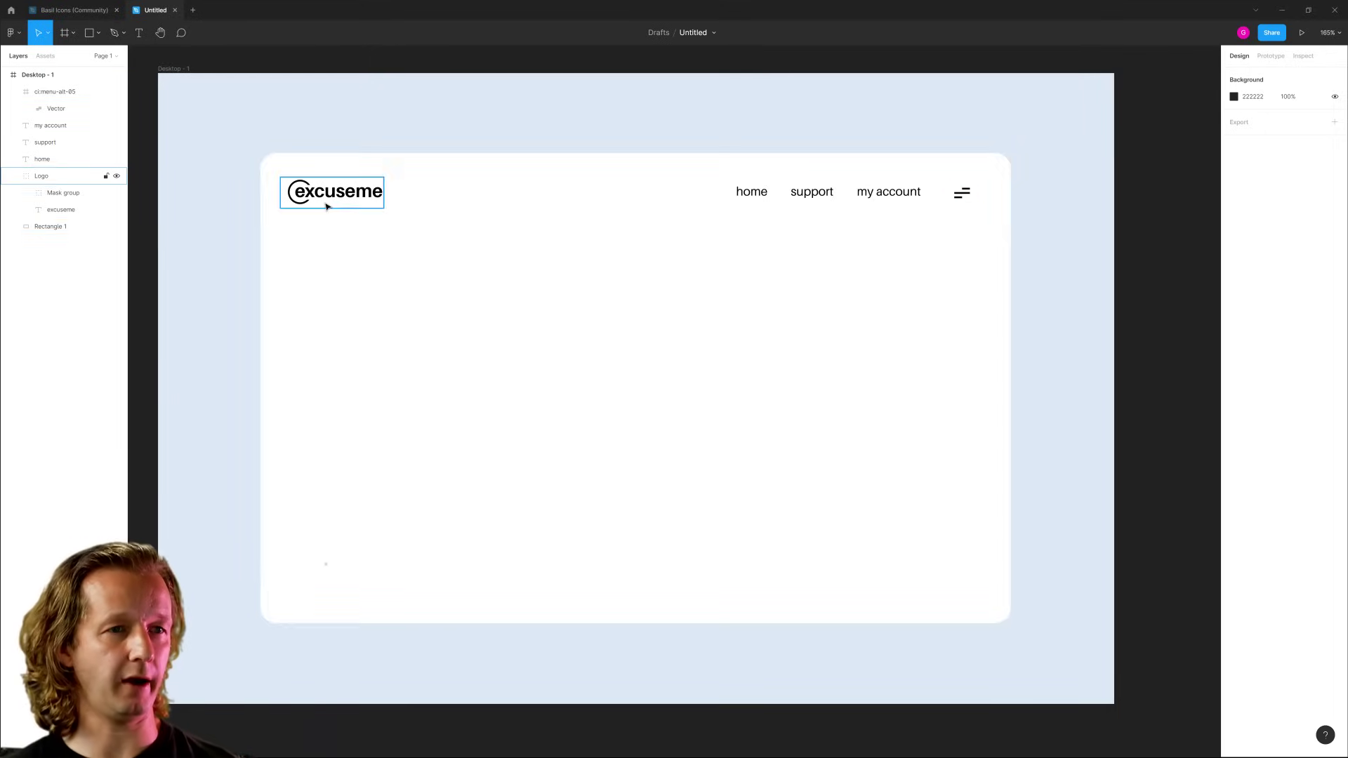
pyautogui.click(344, 192)
pyautogui.click(287, 126)
pyautogui.moveTo(308, 193); pyautogui.dragTo(396, 199)
pyautogui.click(196, 273)
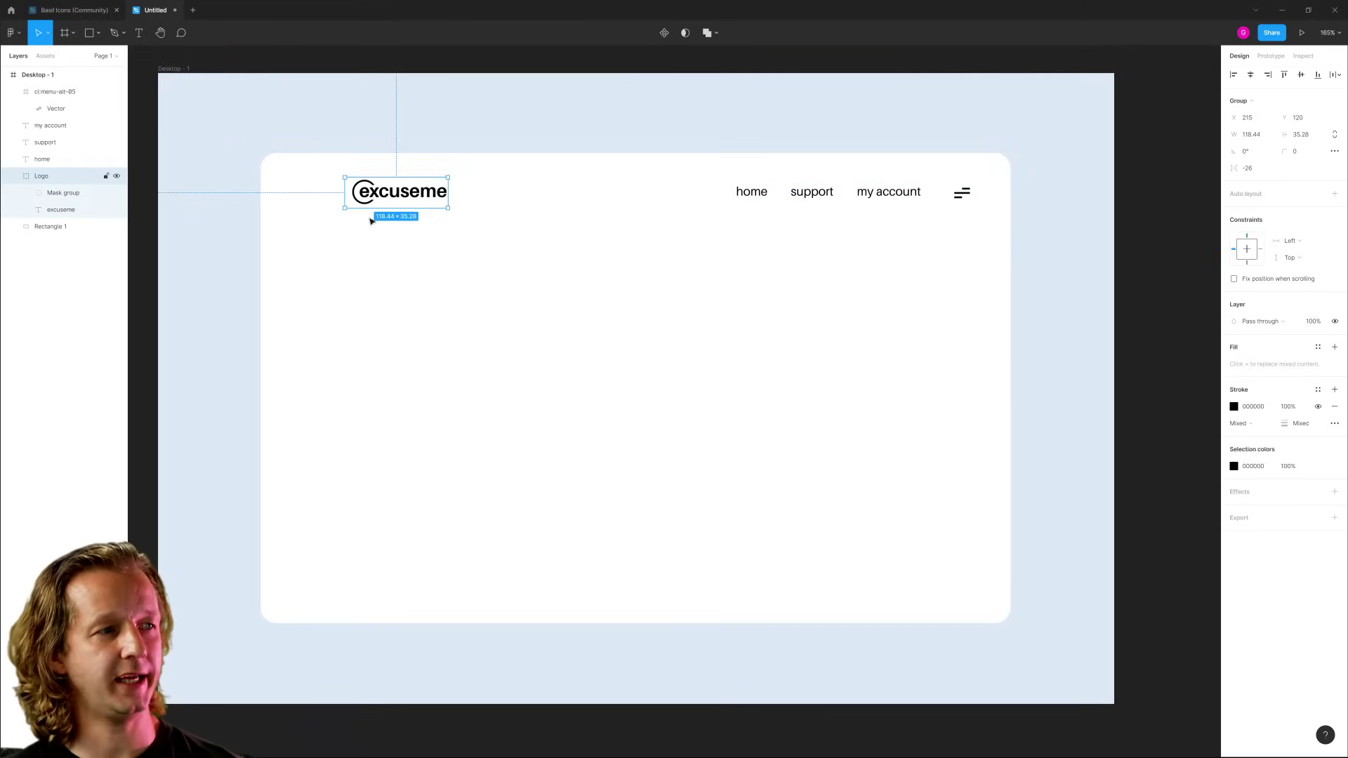
pyautogui.click(264, 241)
pyautogui.click(395, 197)
pyautogui.hotkey('ctrl', 'z')
pyautogui.hotkey('ctrl', 'z')
pyautogui.hotkey('ctrl', 'z')
pyautogui.hotkey('ctrl', 'z')
pyautogui.hotkey('ctrl', 'z')
pyautogui.hotkey('ctrl', 'z')
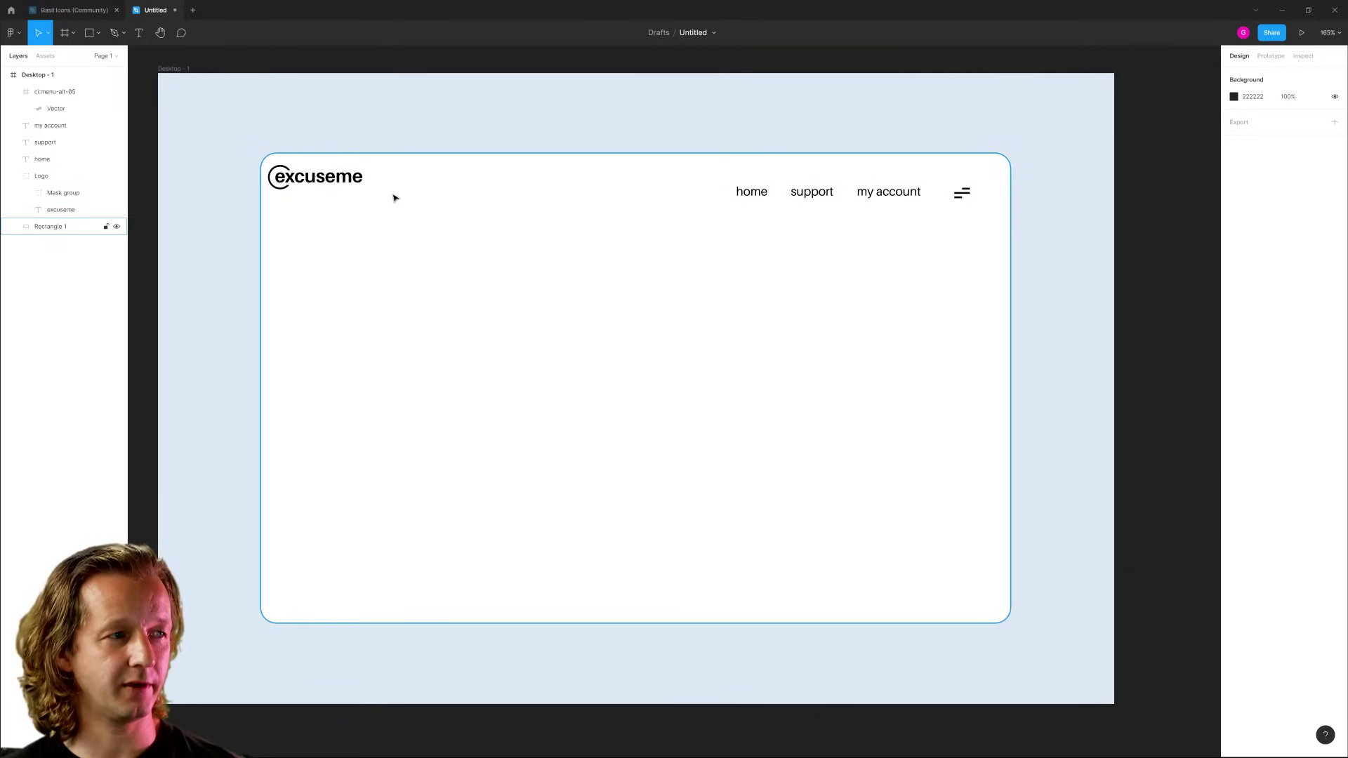
# Compare the logo's spacing from the white rectangle's edges with the menu icon's spacing on the opposite side.
pyautogui.moveTo(287, 140); pyautogui.dragTo(298, 212)
pyautogui.click(235, 170)
pyautogui.click(1049, 195)
pyautogui.moveTo(1033, 163); pyautogui.dragTo(977, 205)
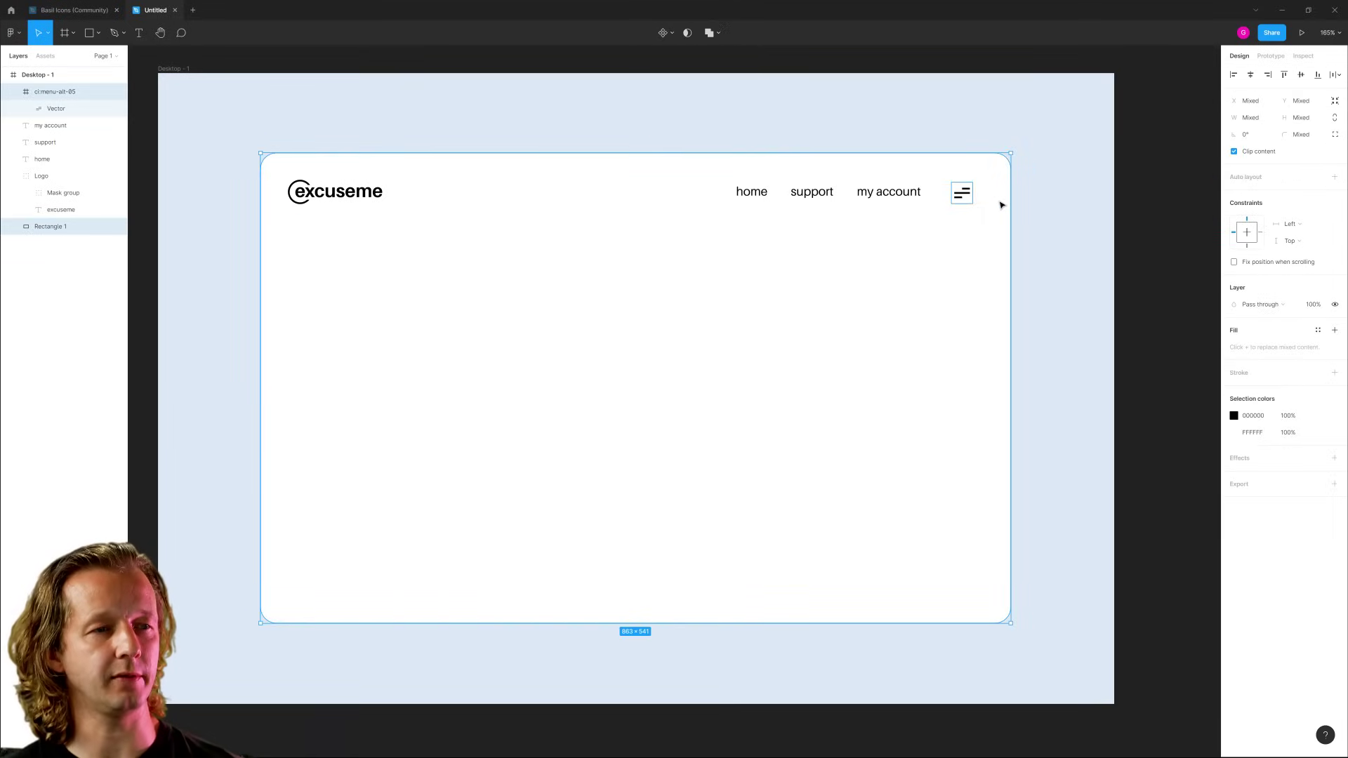
pyautogui.click(1030, 198)
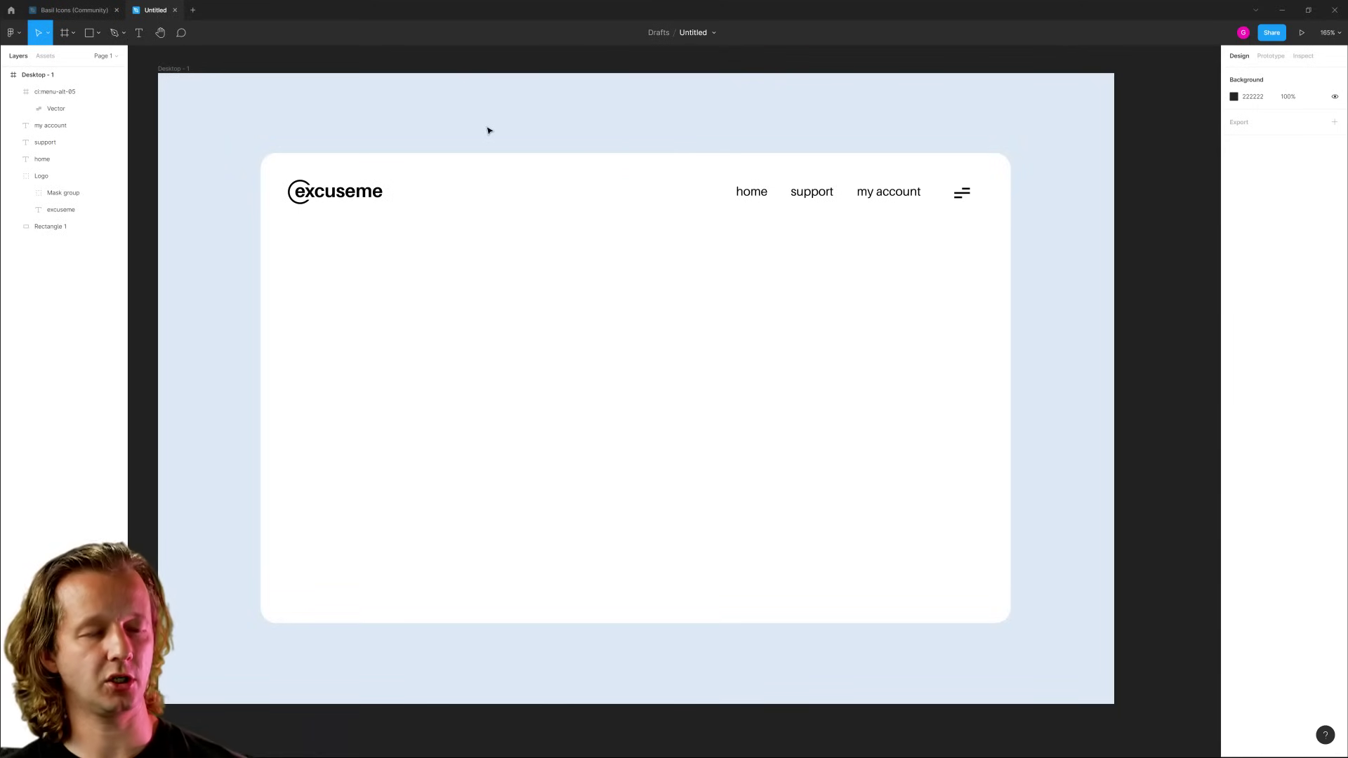
# Show the rulers, check the header's alignment with a horizontal guide through the logo and links, and remove the guide.
pyautogui.hotkey('shift', 'r')
pyautogui.moveTo(339, 52); pyautogui.dragTo(361, 193)
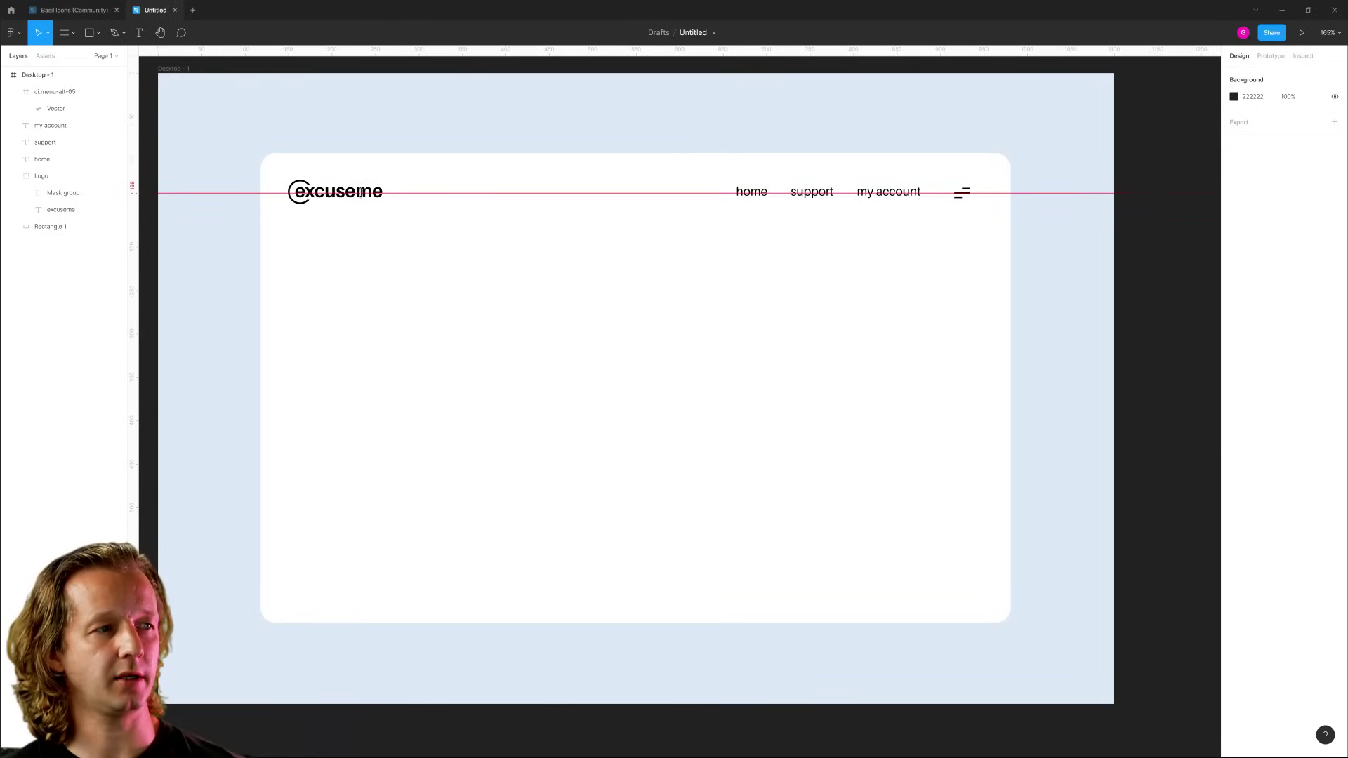
pyautogui.click(734, 220)
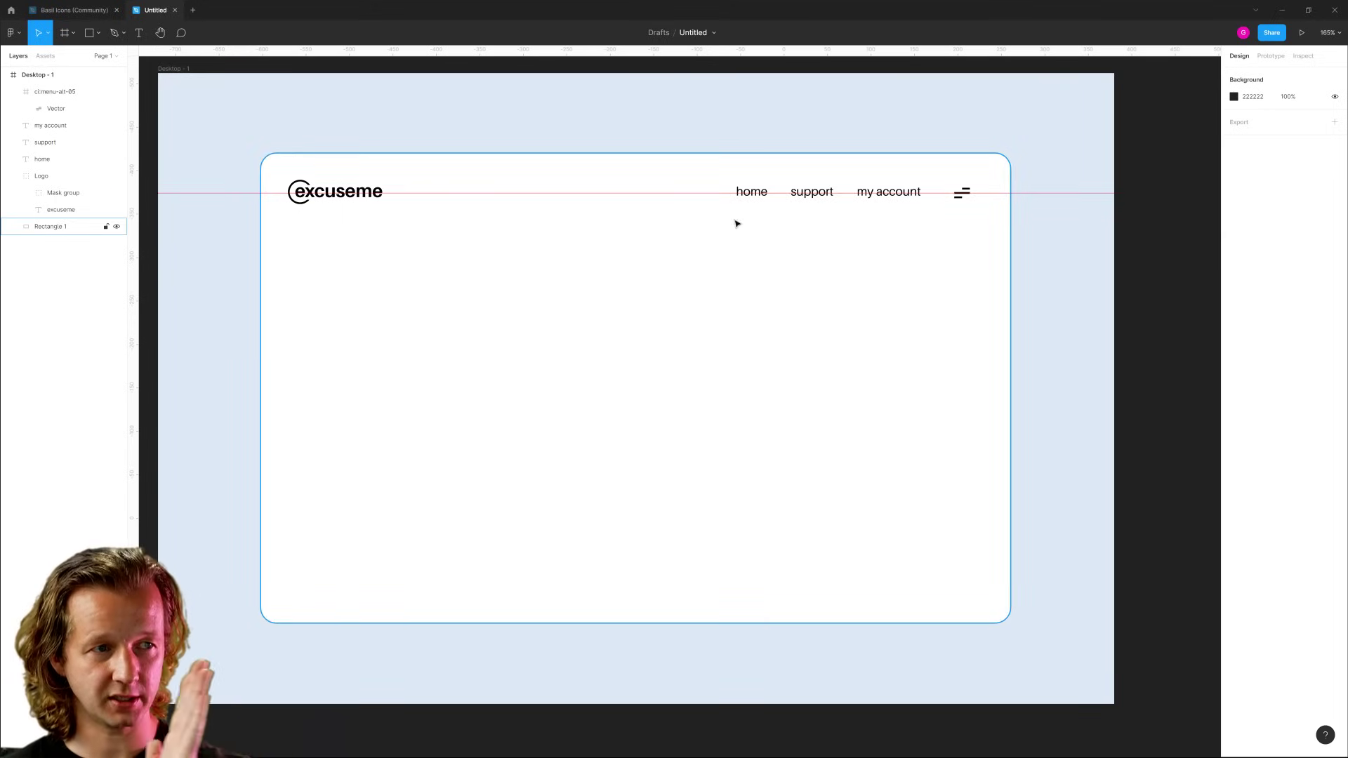
pyautogui.click(1025, 191)
pyautogui.press('Delete')
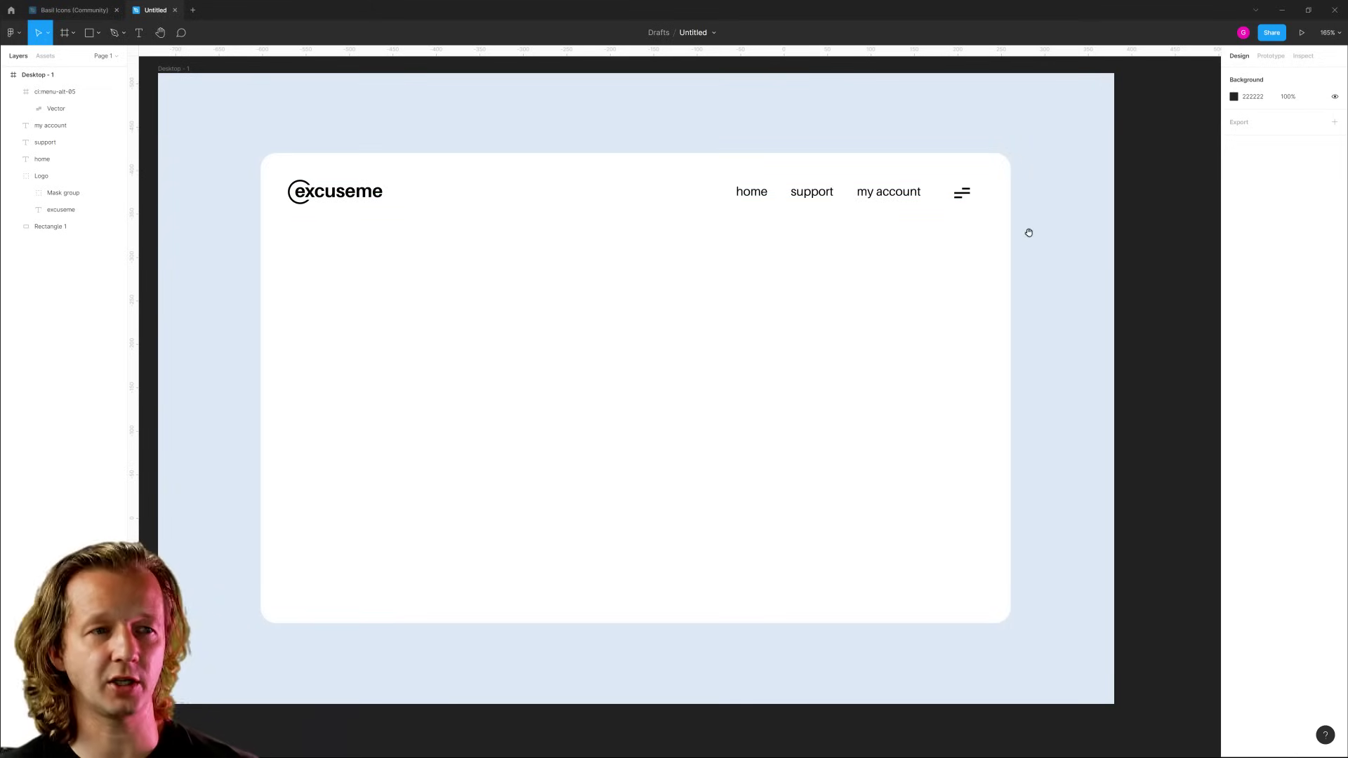
pyautogui.moveTo(1026, 231); pyautogui.dragTo(1065, 245)
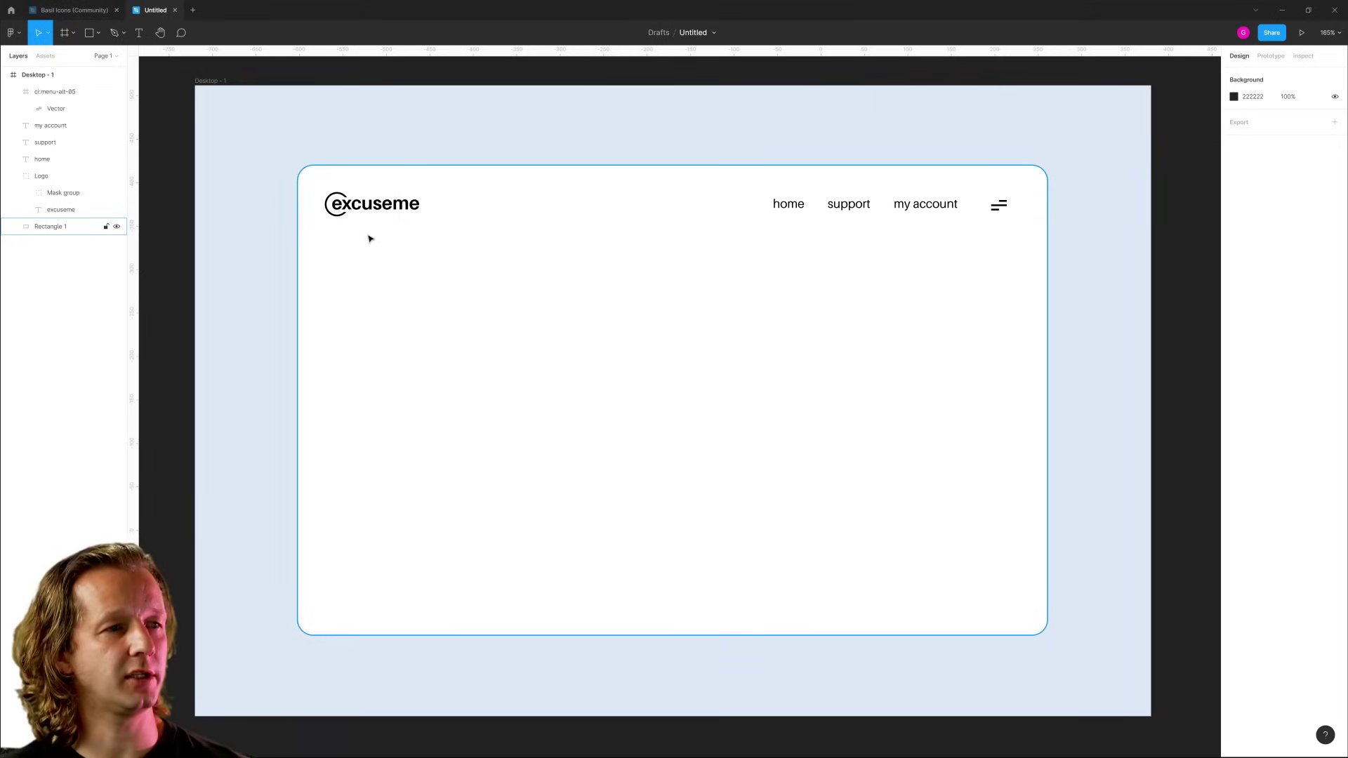
pyautogui.moveTo(278, 243); pyautogui.dragTo(265, 325)
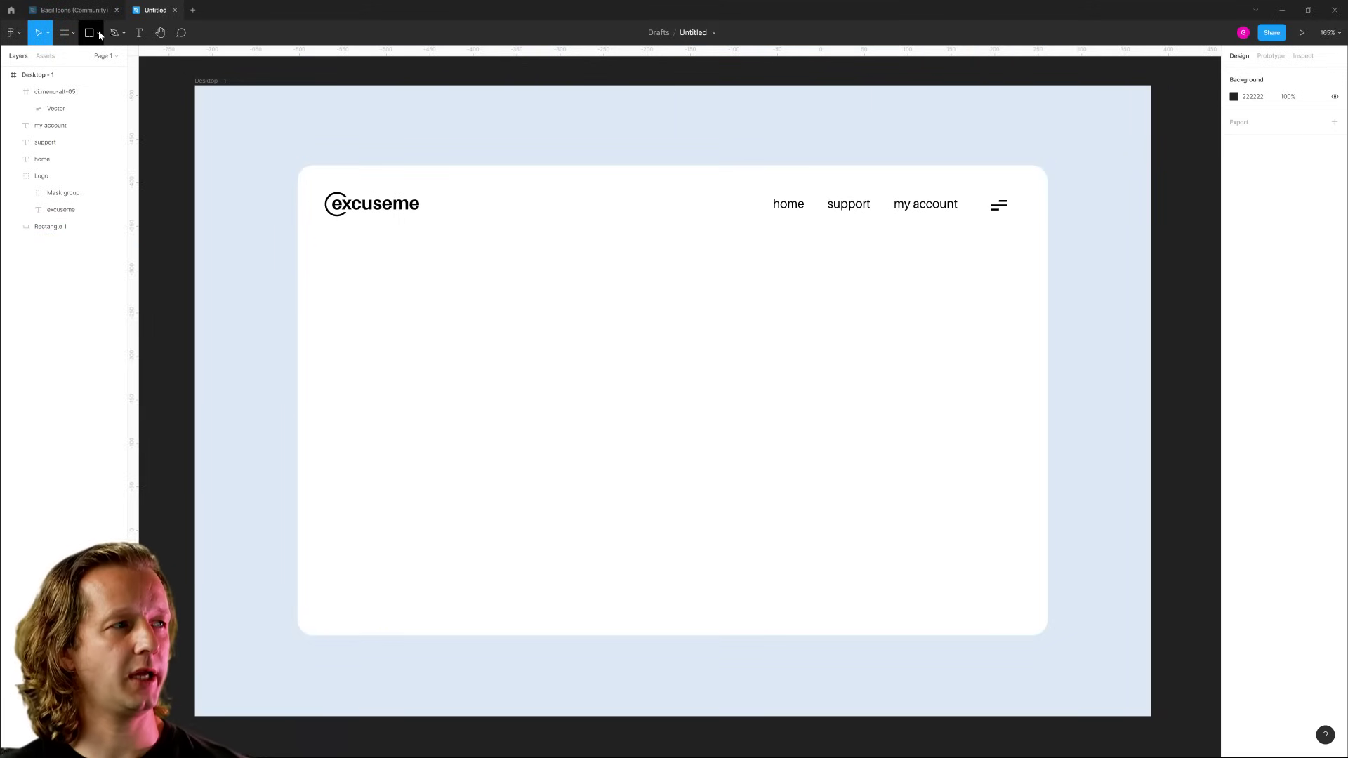
pyautogui.scroll(-5, 590, 144)
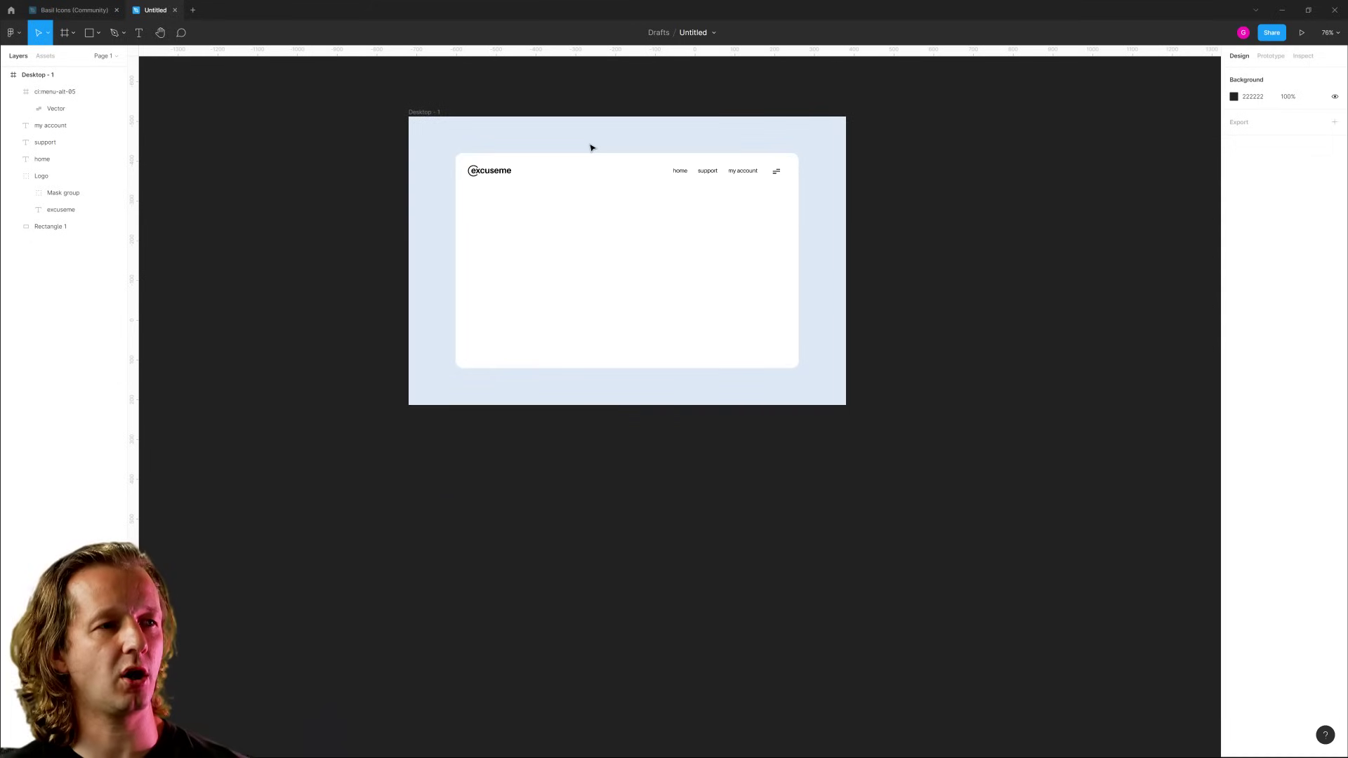
pyautogui.scroll(1, 601, 163)
pyautogui.scroll(5, 580, 193)
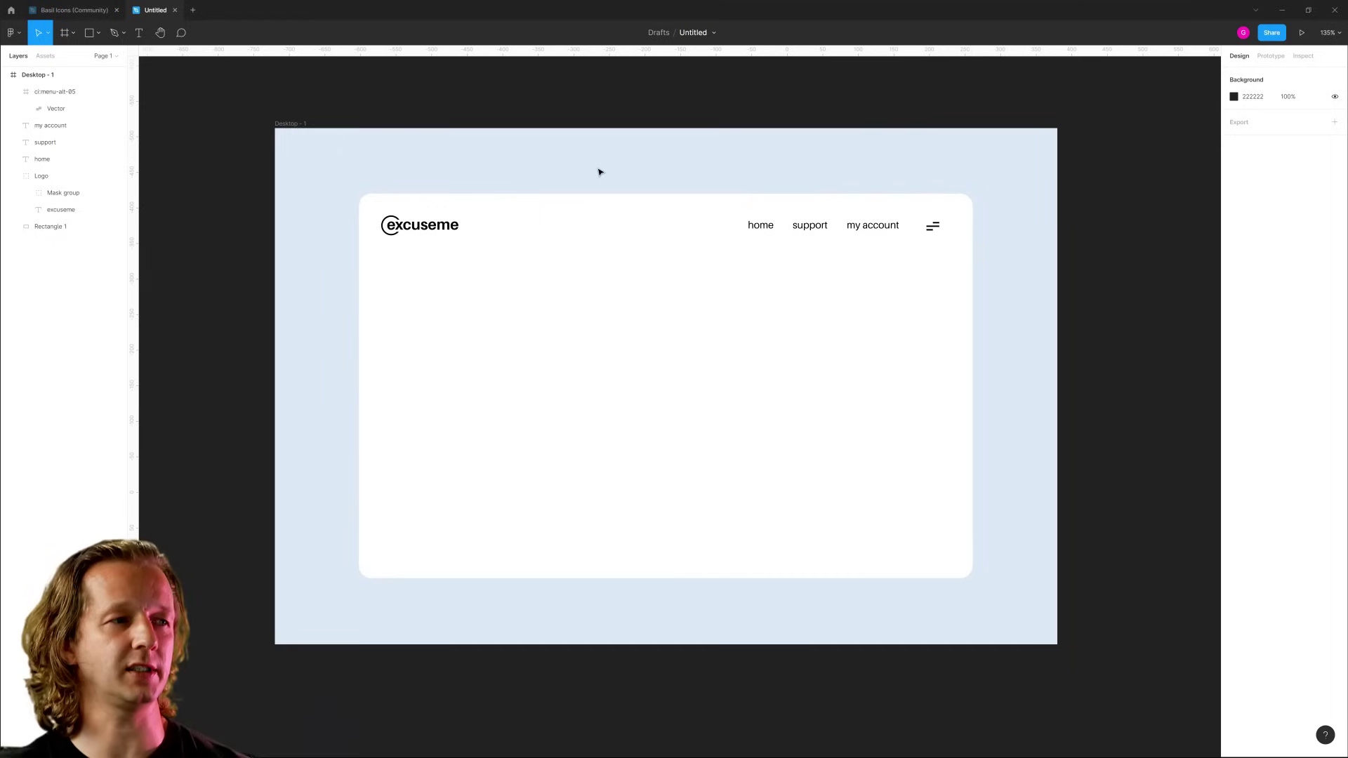
pyautogui.click(87, 32)
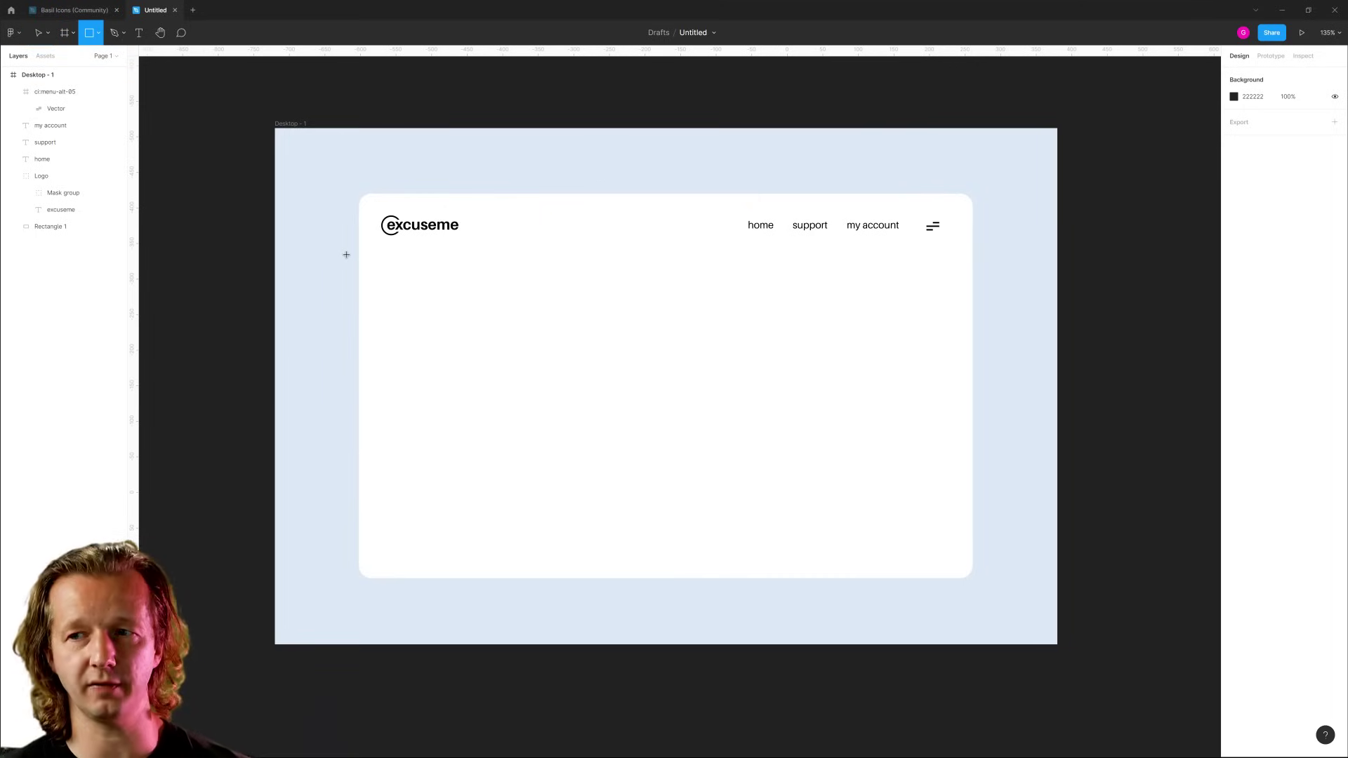
pyautogui.press('v')
pyautogui.click(656, 334)
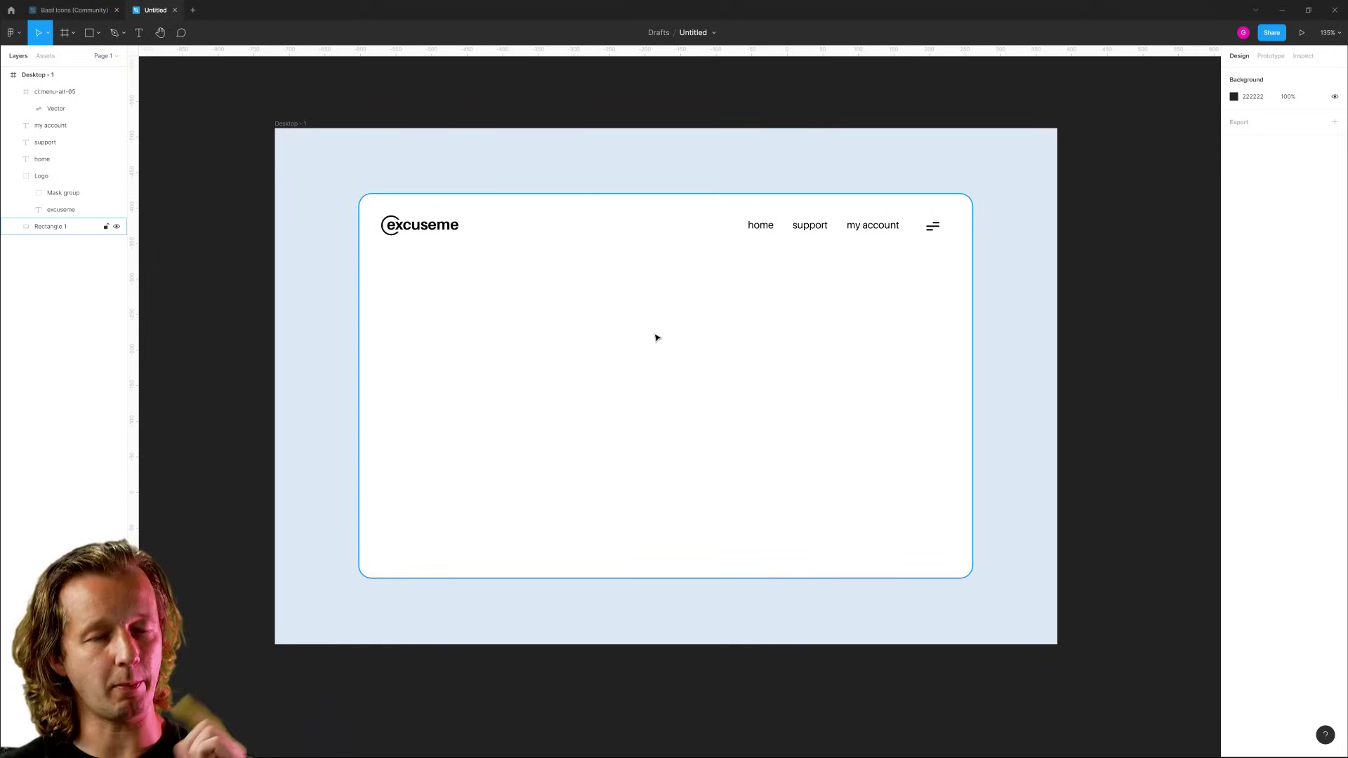
pyautogui.click(1097, 327)
pyautogui.moveTo(1037, 339)
pyautogui.mouseDown()
pyautogui.moveTo(993, 328)
pyautogui.moveTo(1032, 336)
pyautogui.mouseUp()
pyautogui.scroll(1, 956, 331)
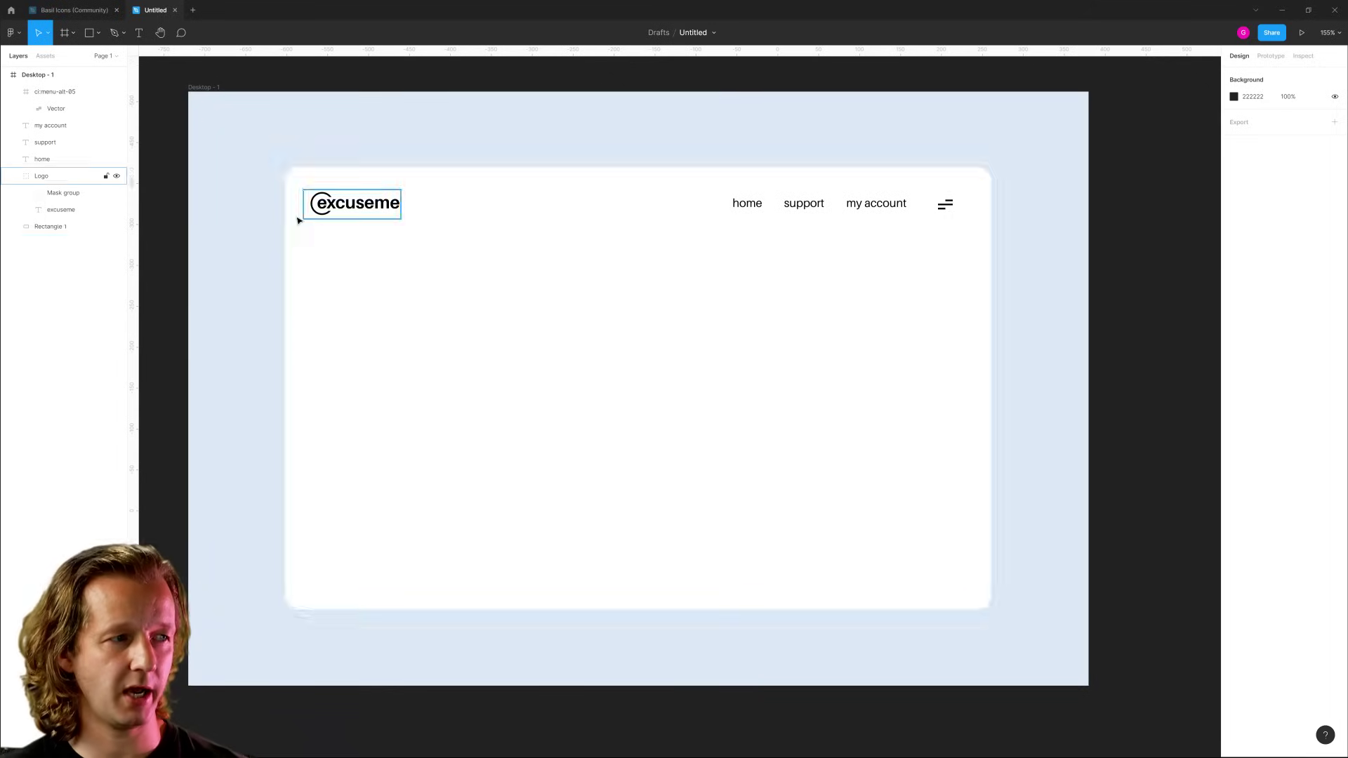
pyautogui.moveTo(243, 437); pyautogui.dragTo(267, 538)
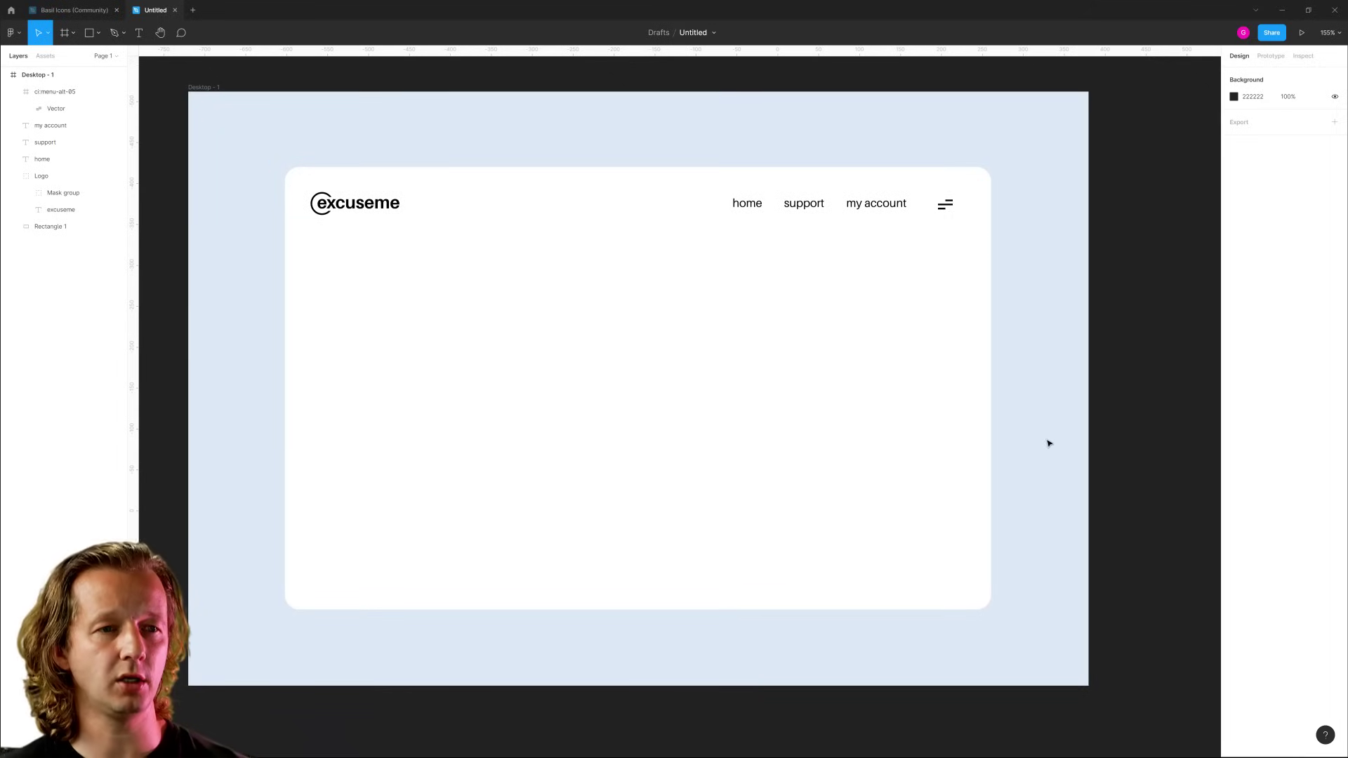
pyautogui.hscroll(1, 1053, 442)
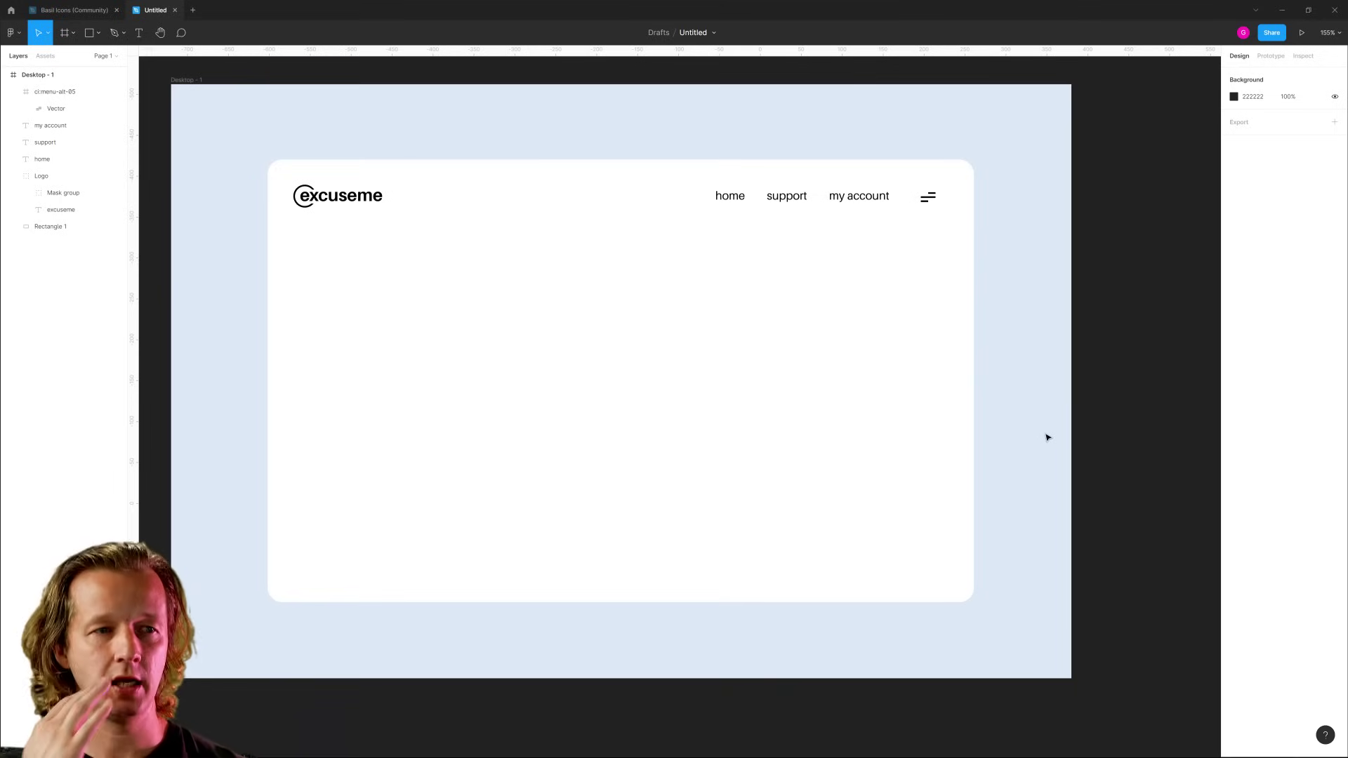
# Add a drop shadow effect to the large white rectangle behind the header.
pyautogui.click(943, 438)
pyautogui.click(1004, 414)
pyautogui.click(903, 354)
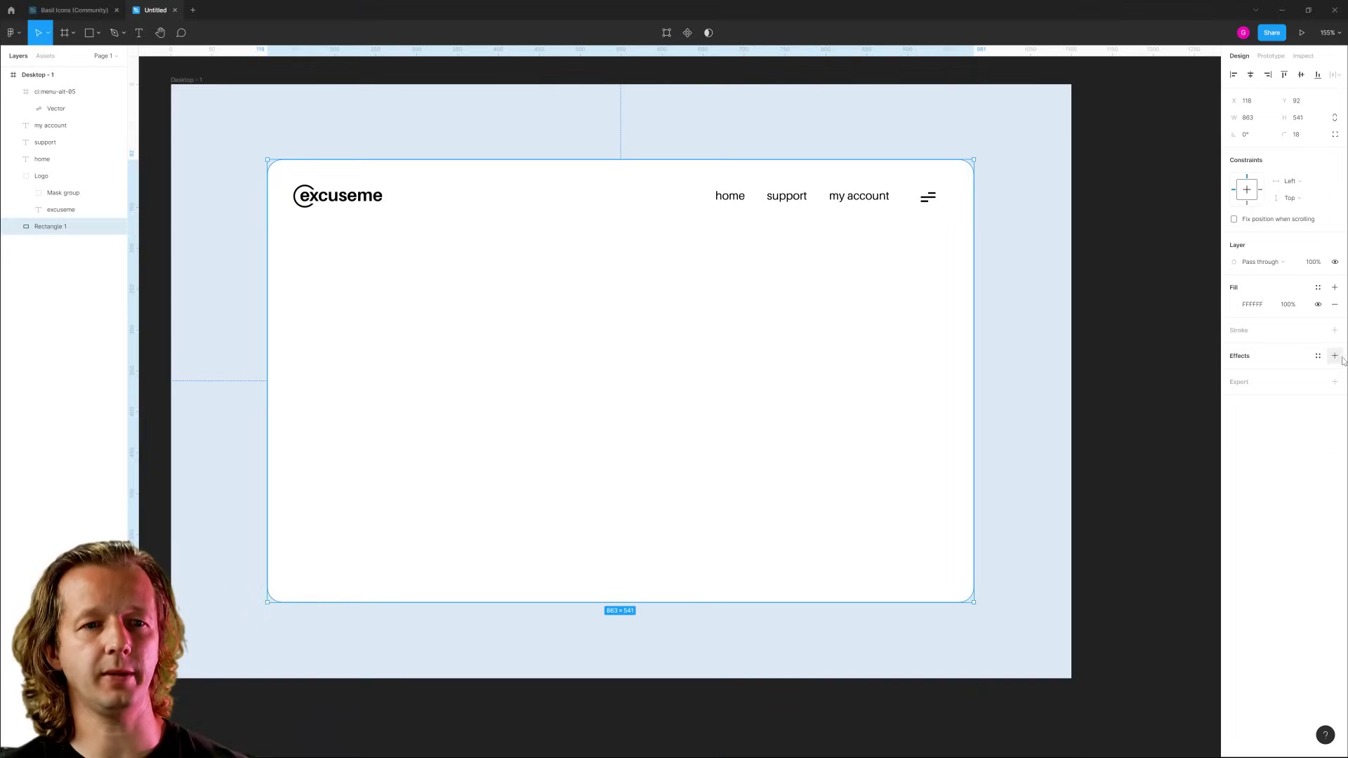
pyautogui.click(1308, 347)
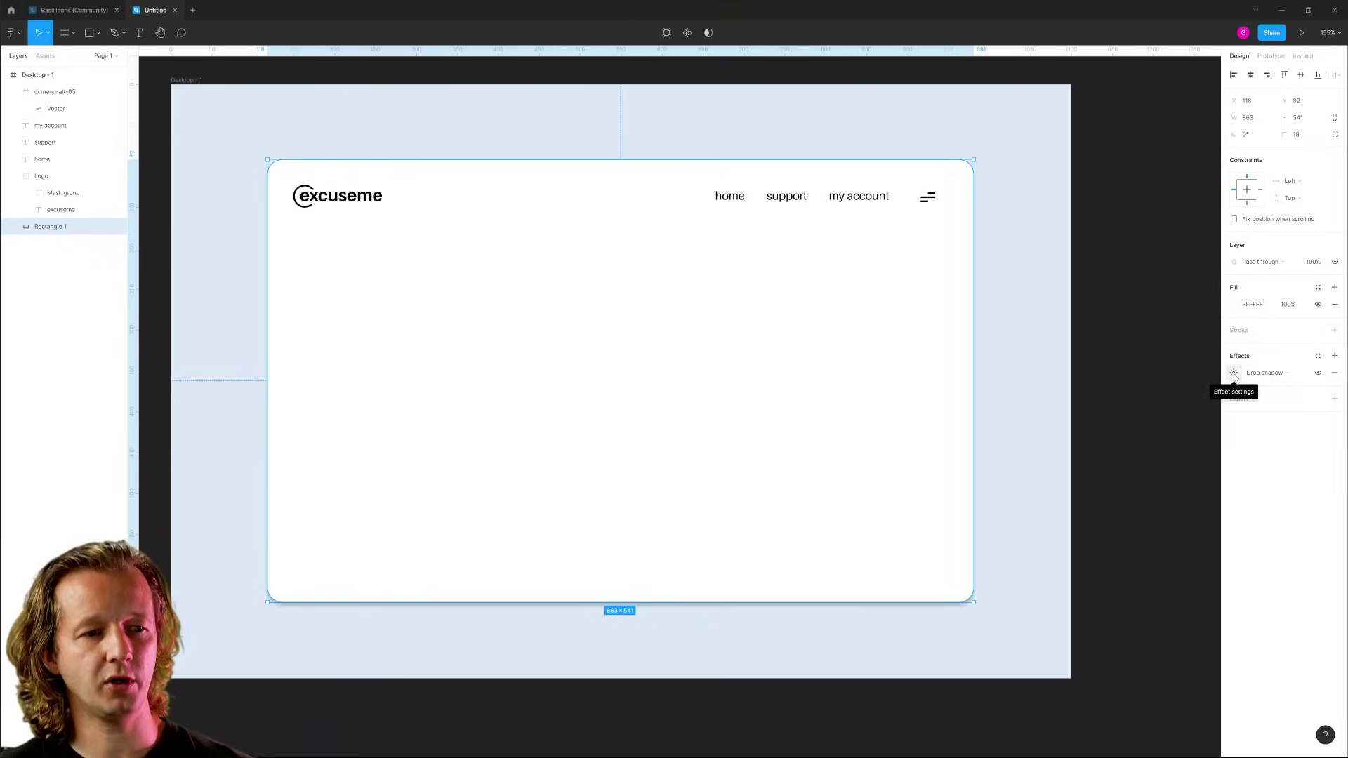
pyautogui.click(1106, 420)
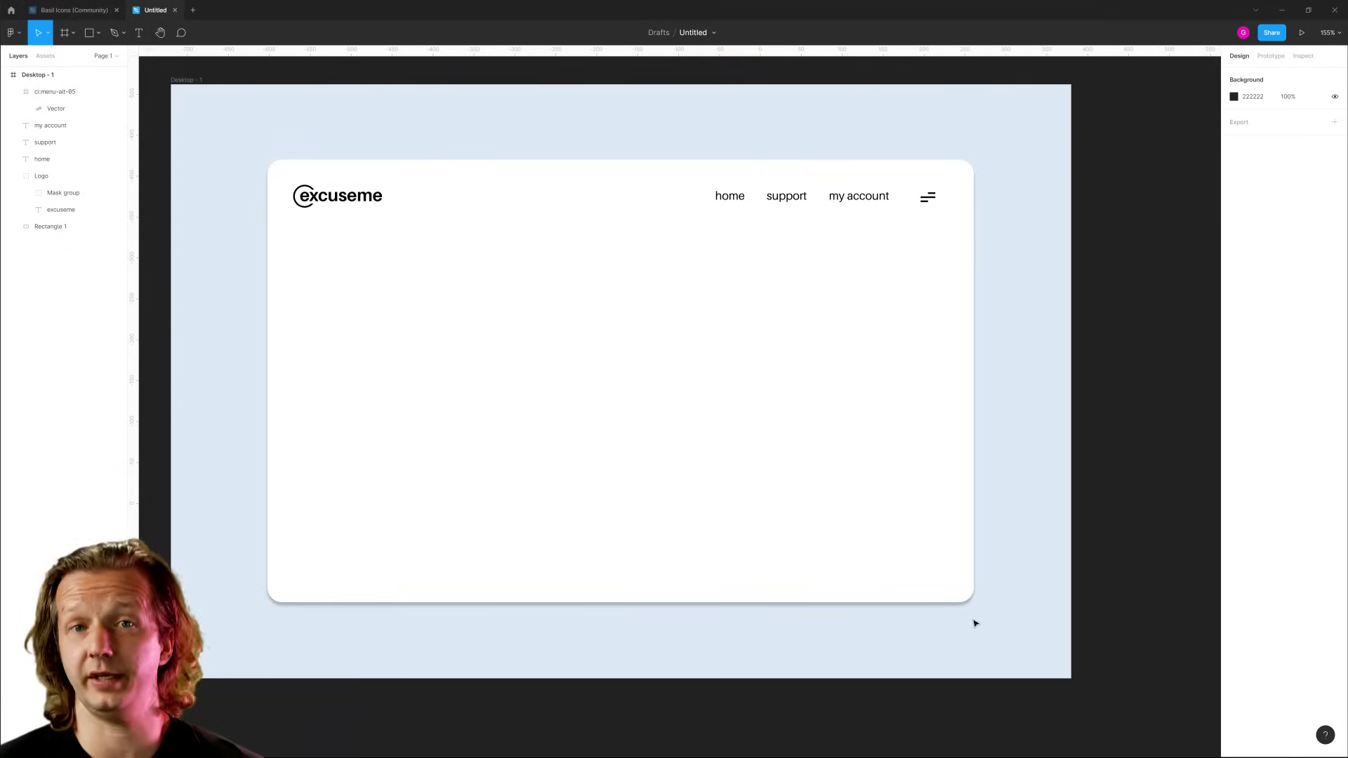
# Set the white rectangle's drop shadow to X 8, Y 8 and blur 40.
pyautogui.click(882, 445)
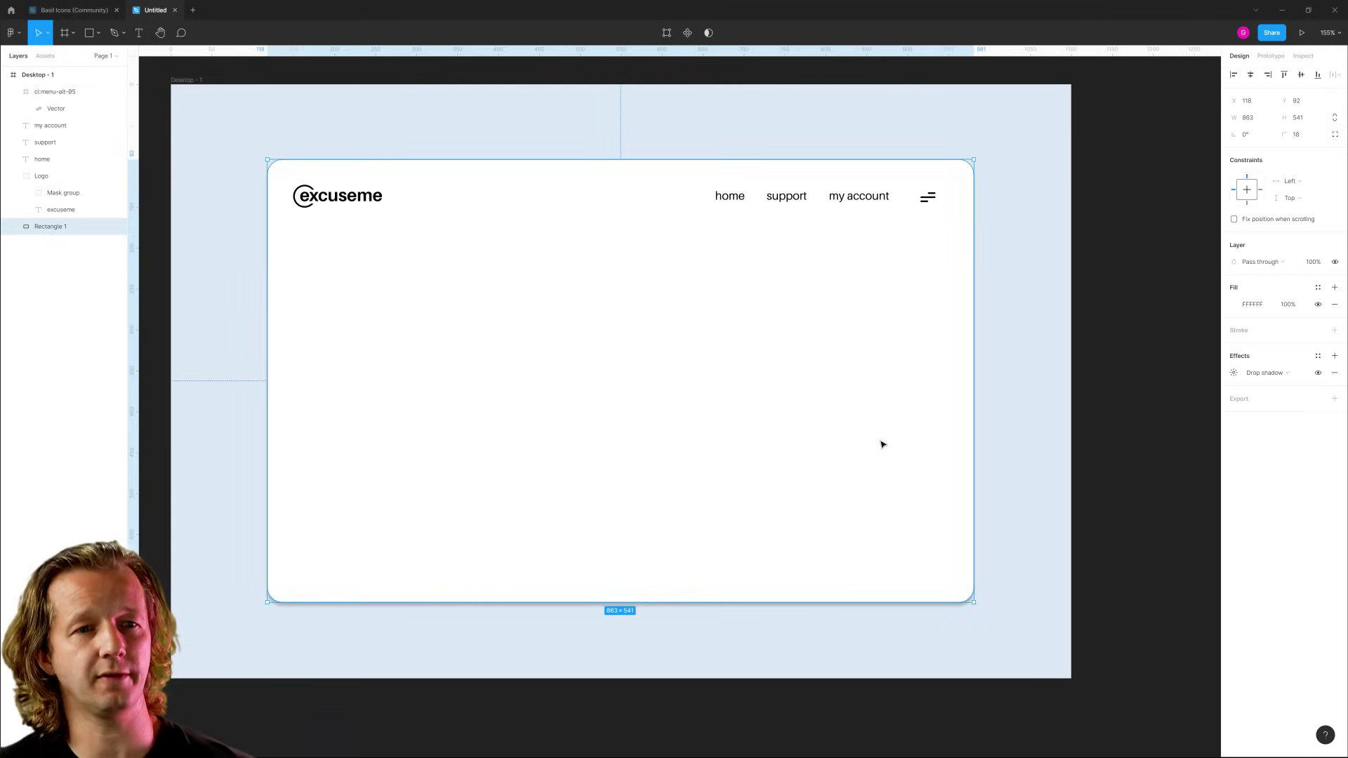
pyautogui.click(1233, 373)
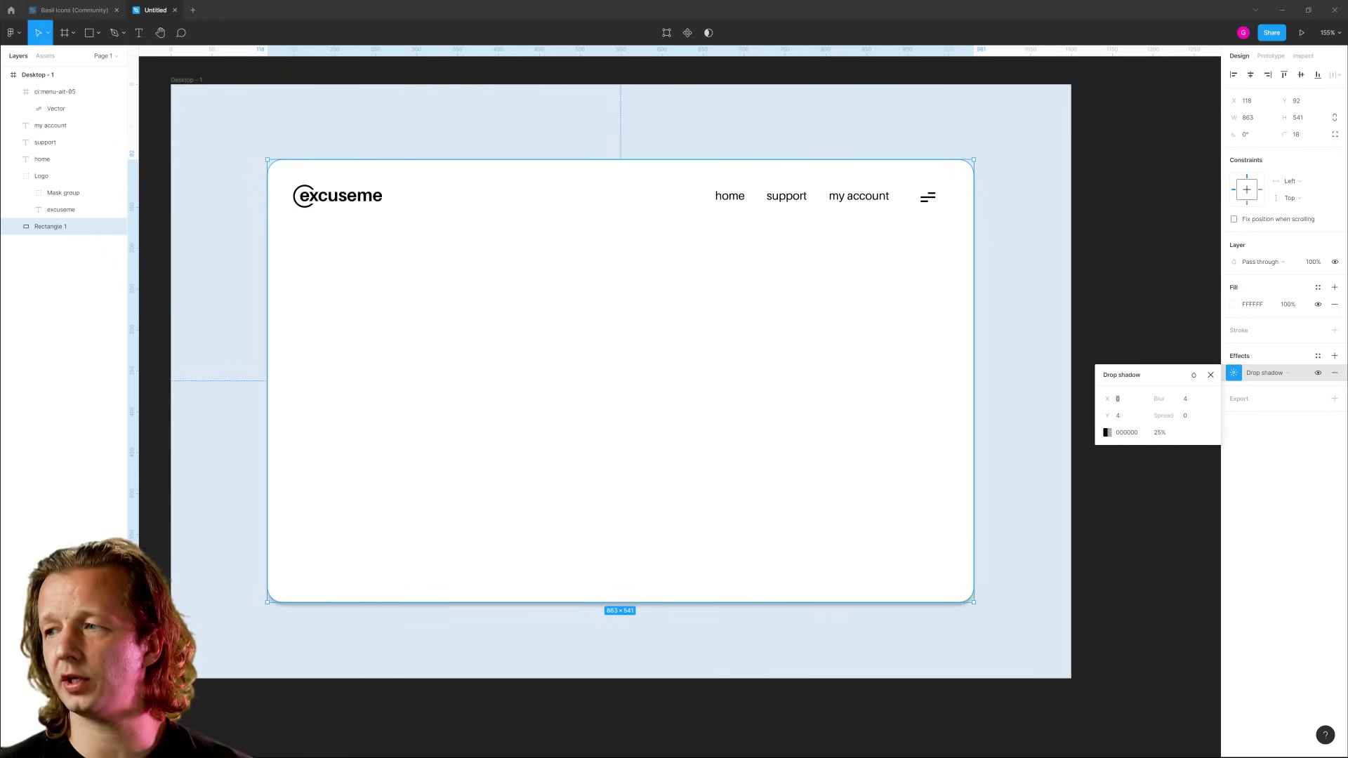
pyautogui.click(1131, 404)
pyautogui.write('8')
pyautogui.press('Tab')
pyautogui.write('8')
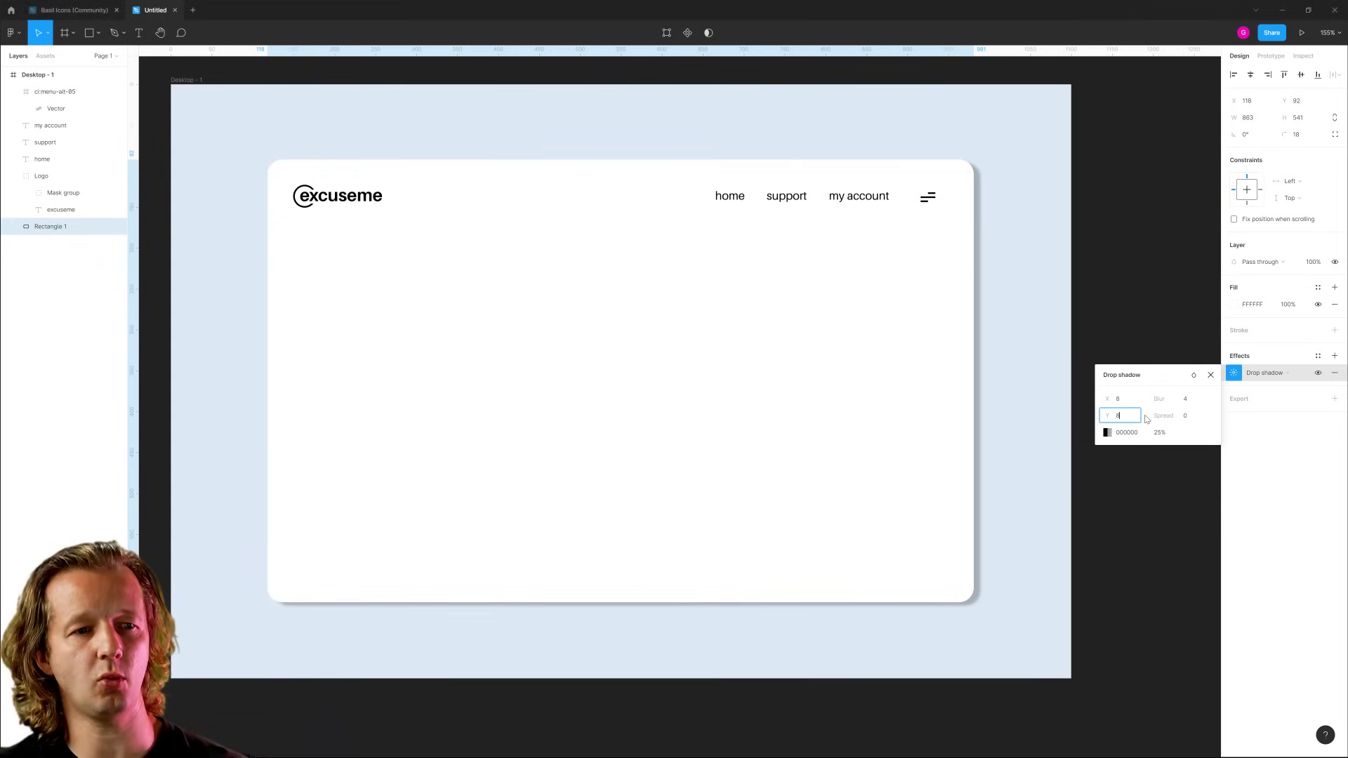
pyautogui.click(1189, 401)
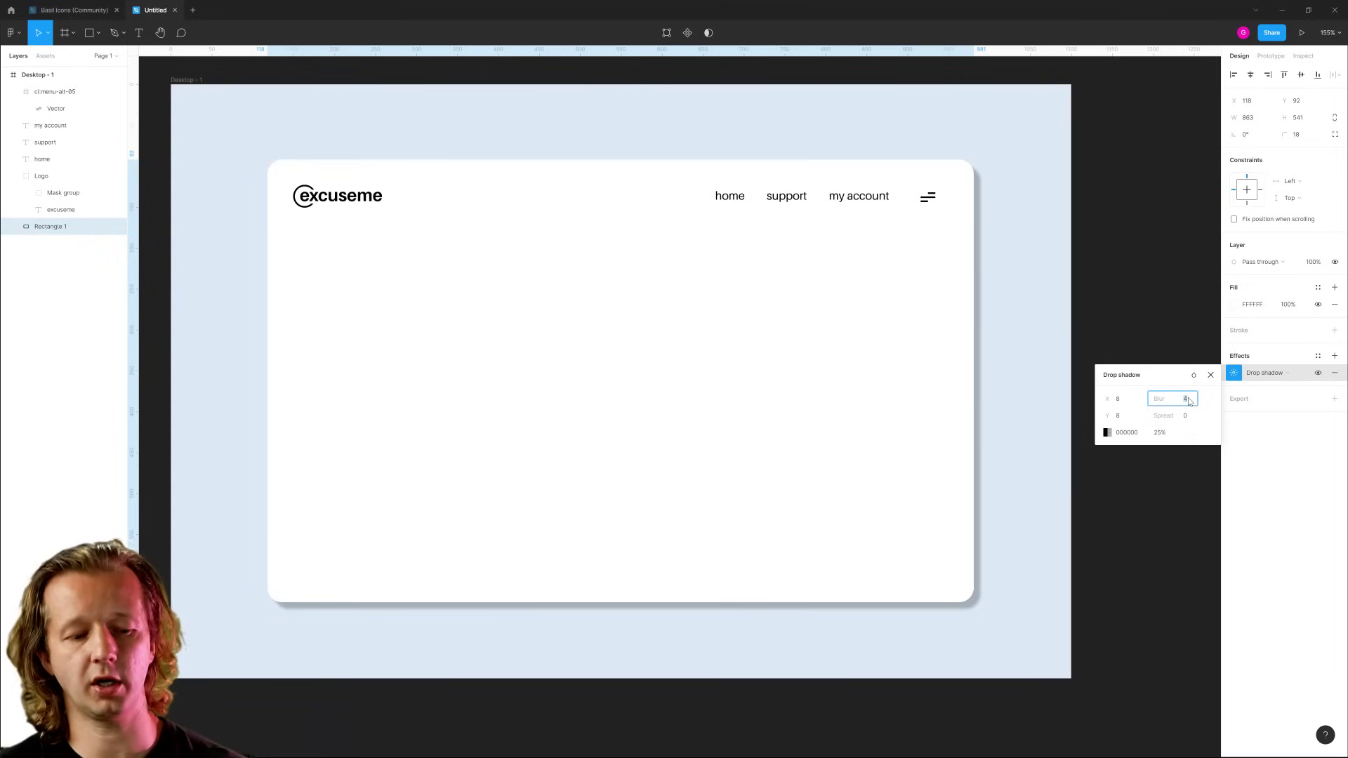
pyautogui.write('40')
pyautogui.press('Return')
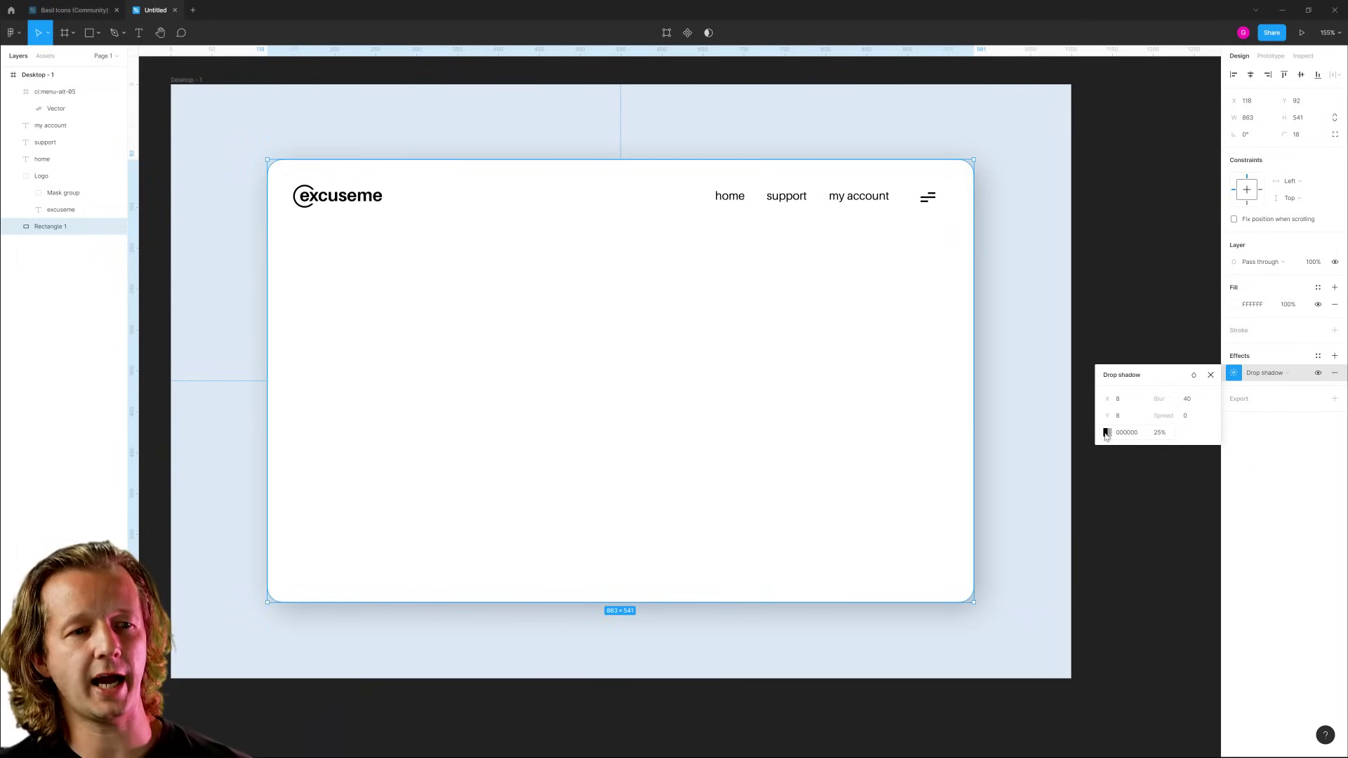
pyautogui.click(1033, 351)
pyautogui.moveTo(1029, 148); pyautogui.dragTo(1049, 383)
# Color the white rectangle's drop shadow a muted blue, sampled from the light blue background and darkened, at 20% opacity.
pyautogui.click(954, 421)
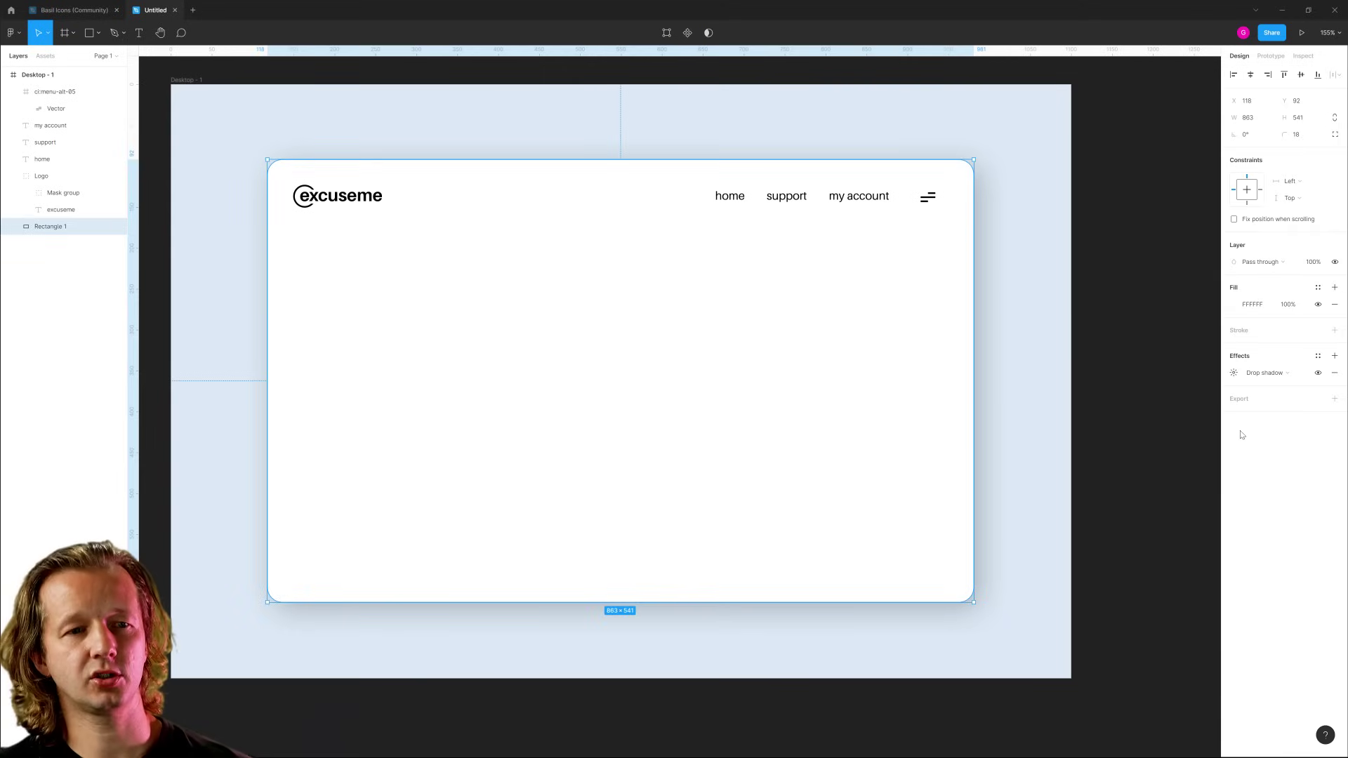
pyautogui.click(1234, 374)
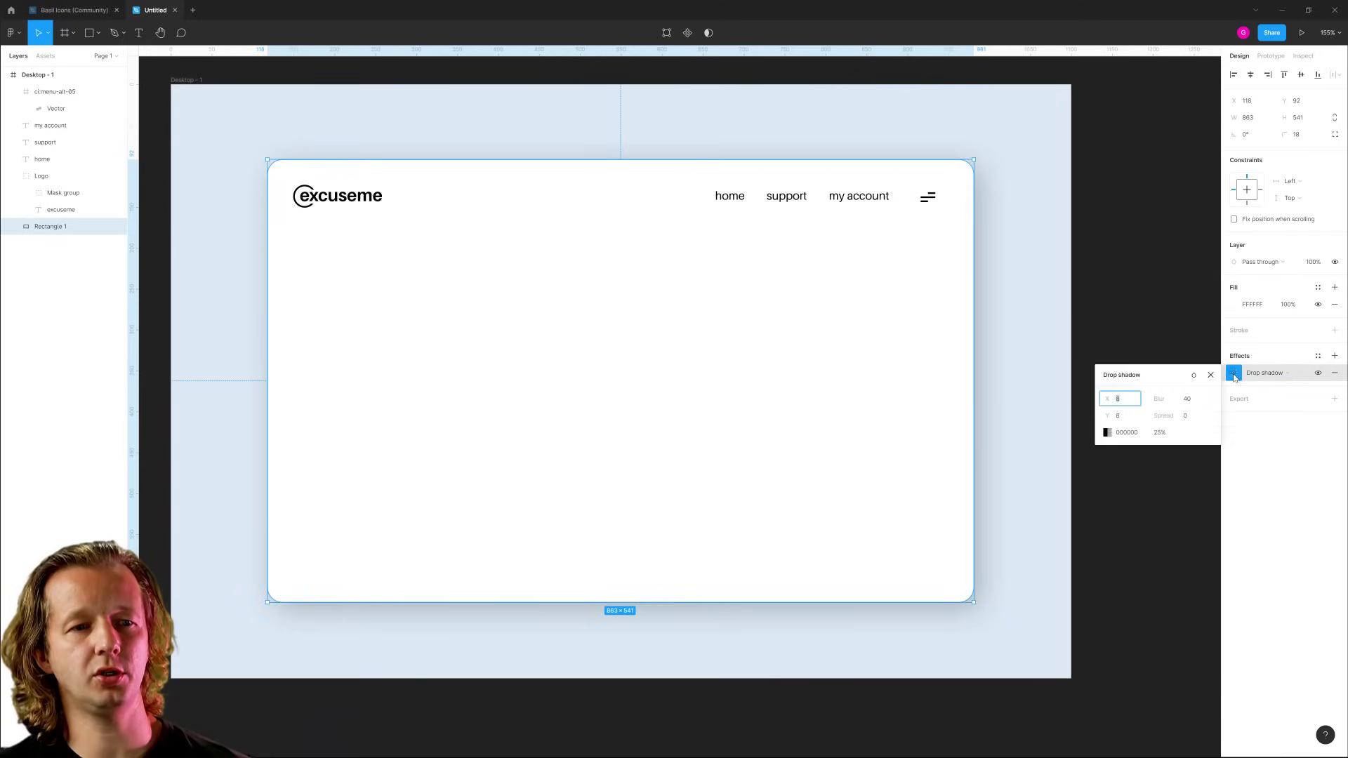
pyautogui.click(1107, 433)
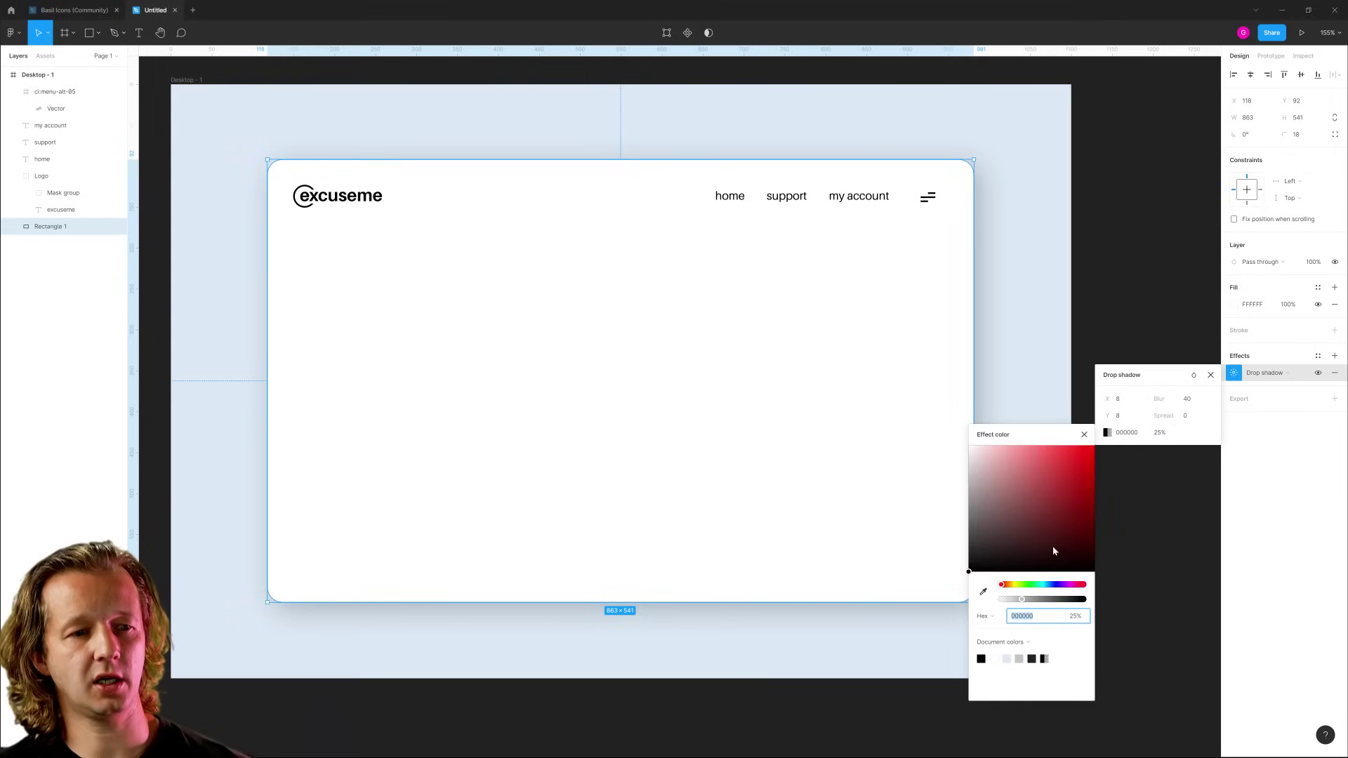
pyautogui.click(983, 591)
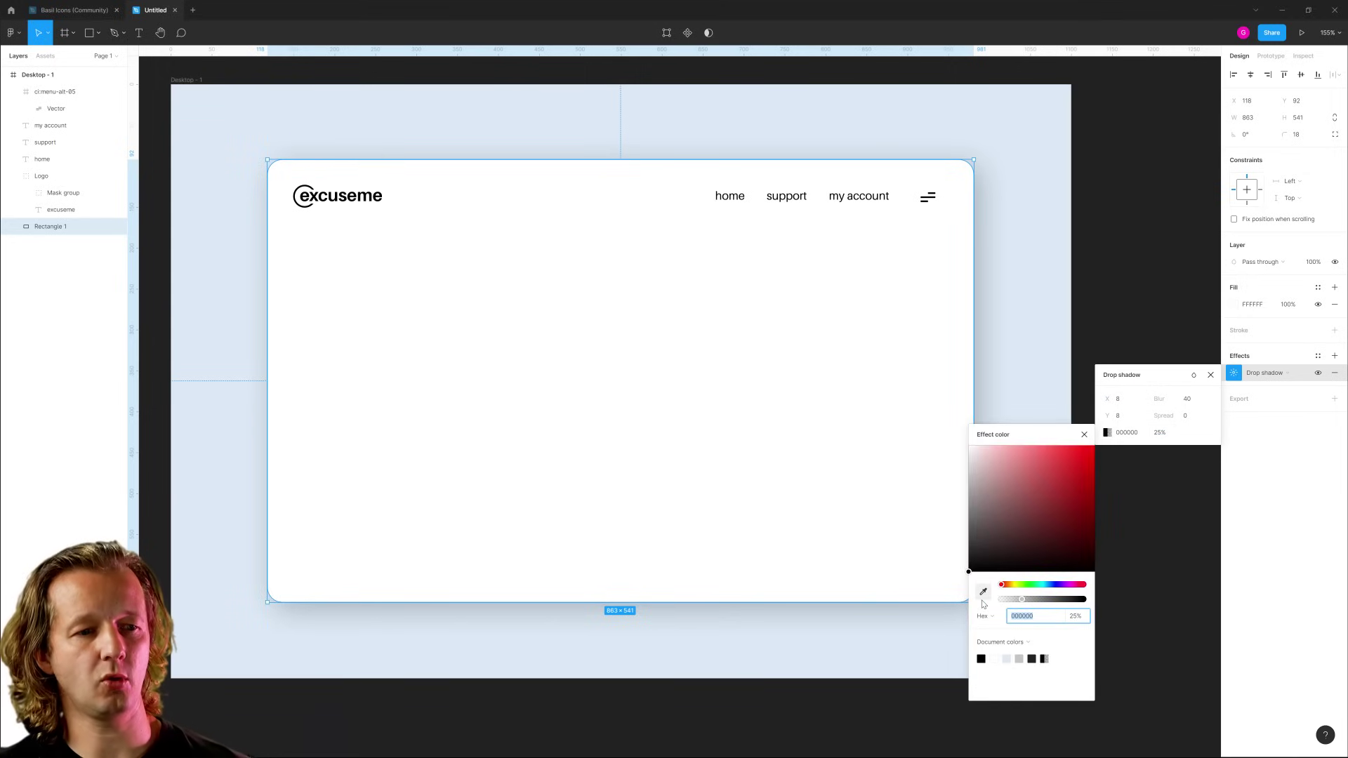
pyautogui.click(1025, 399)
pyautogui.moveTo(1024, 514); pyautogui.dragTo(1037, 488)
pyautogui.moveTo(1081, 601); pyautogui.dragTo(1020, 602)
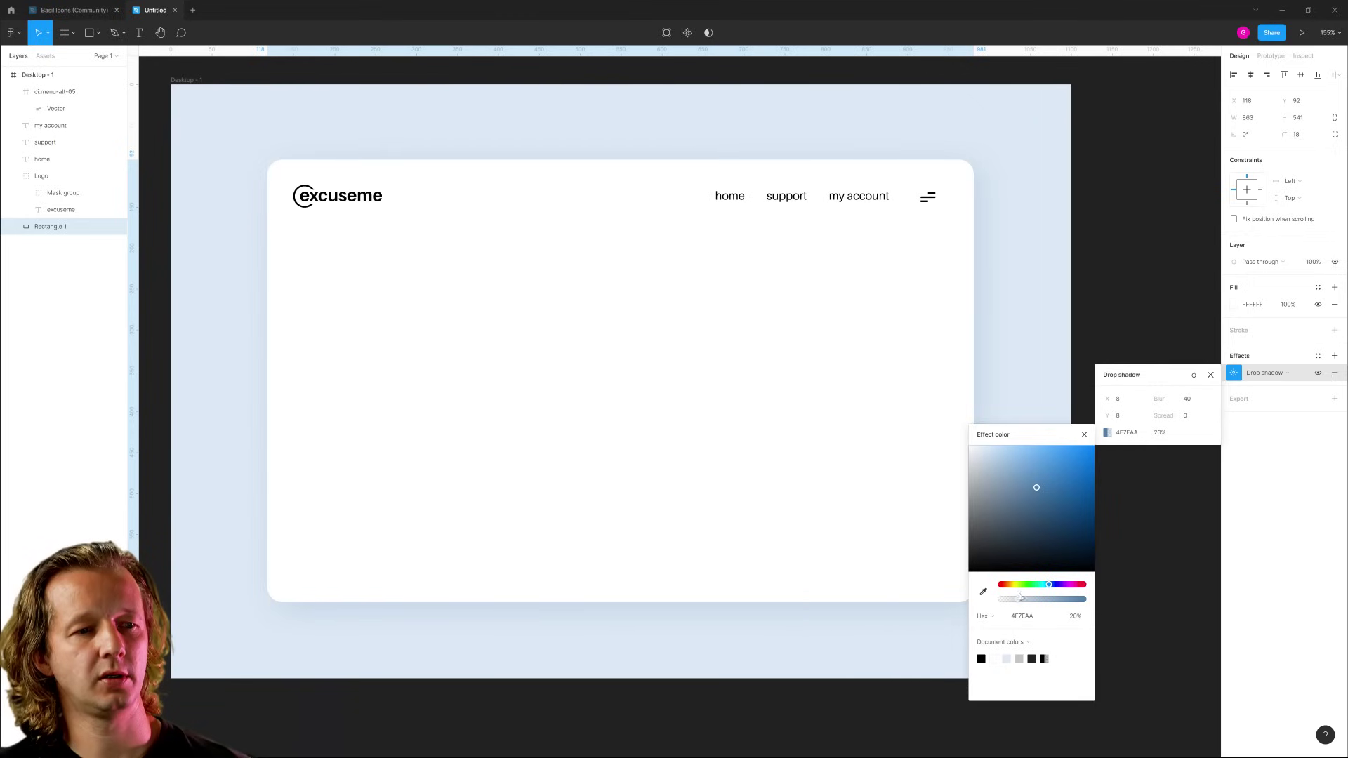
pyautogui.moveTo(1016, 485); pyautogui.dragTo(1008, 490)
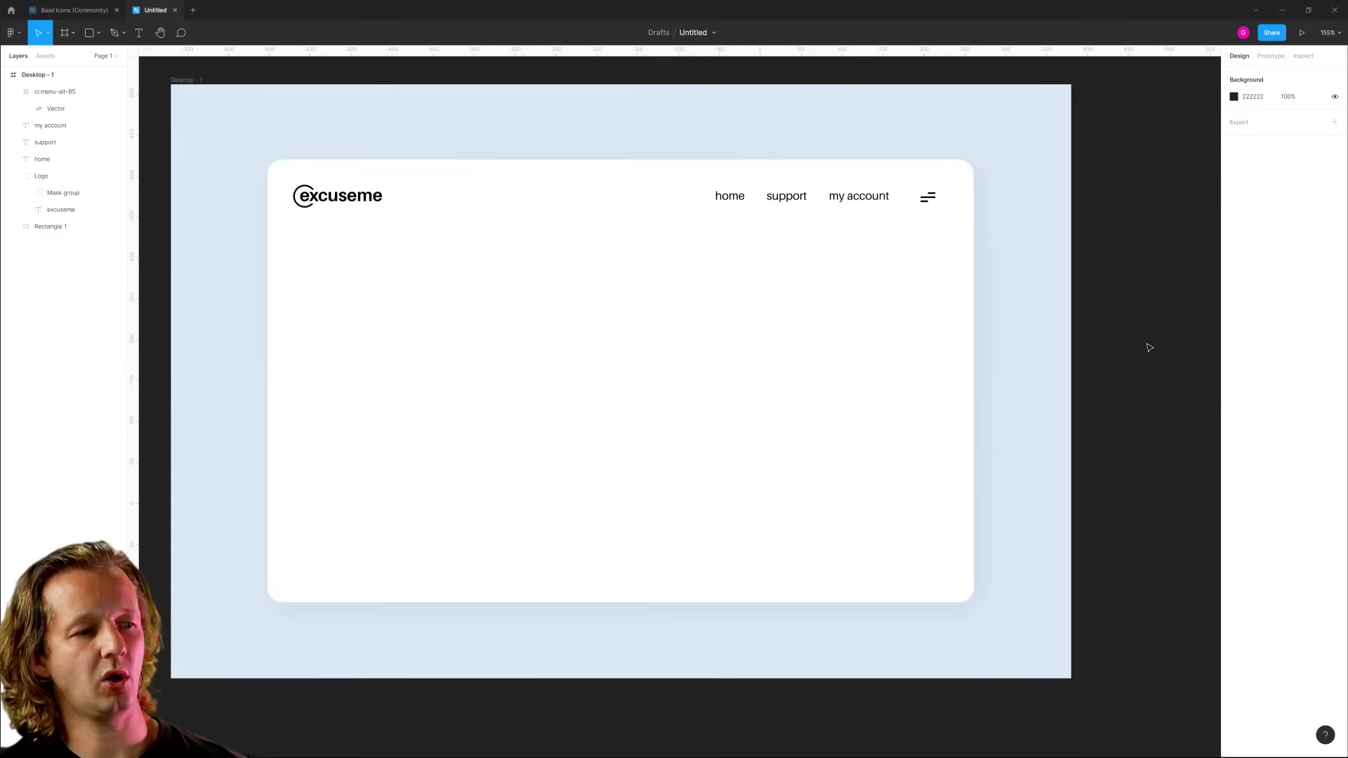
pyautogui.click(951, 386)
pyautogui.click(1084, 437)
# Add a second drop shadow to the white rectangle with X 4, Y 4 and blur 4.
pyautogui.click(898, 392)
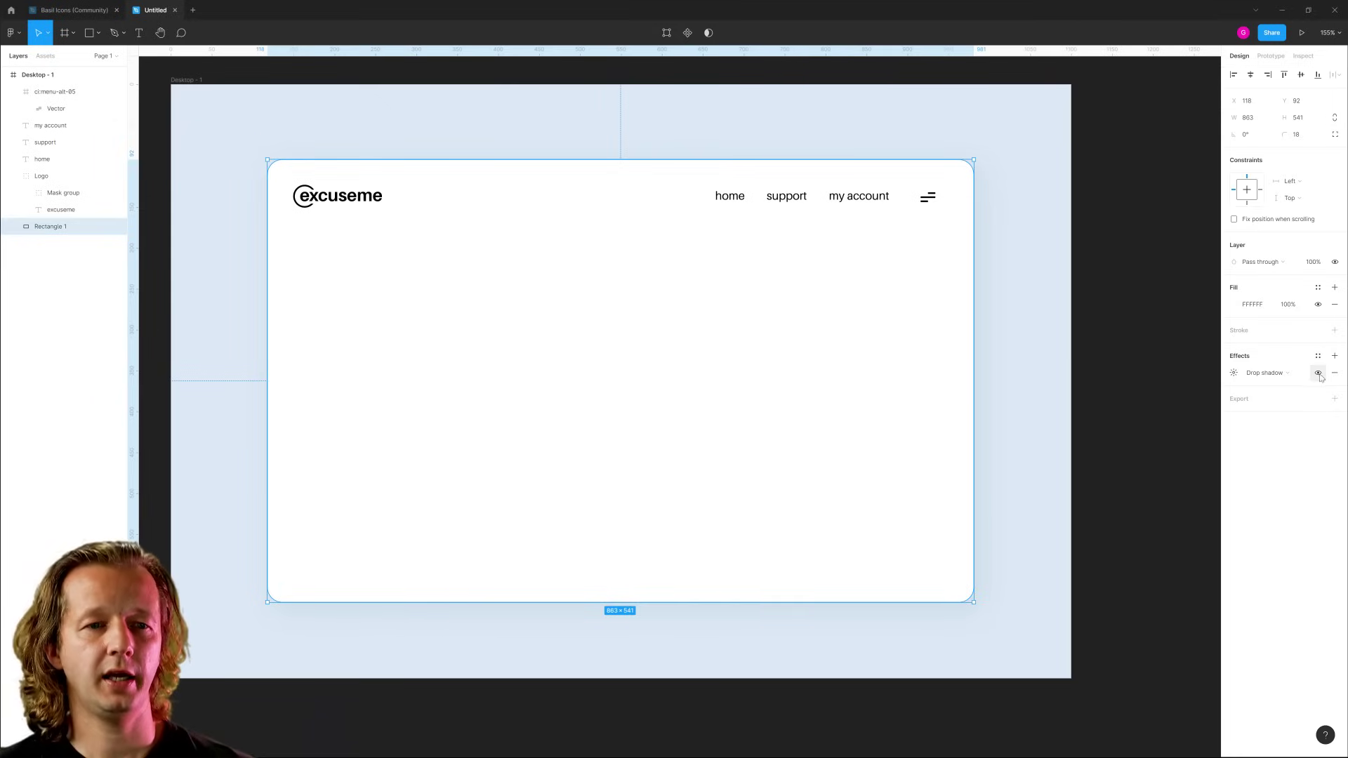
pyautogui.click(1334, 356)
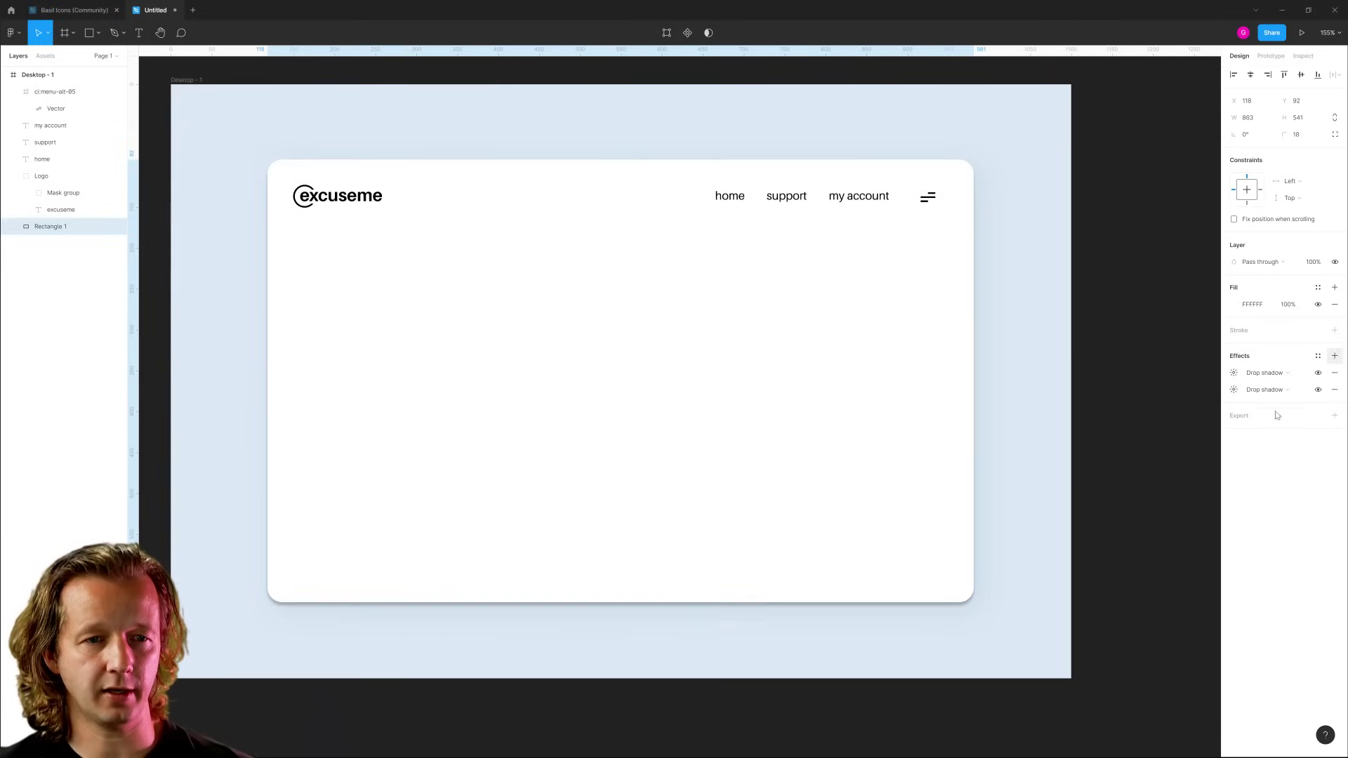
pyautogui.click(1234, 375)
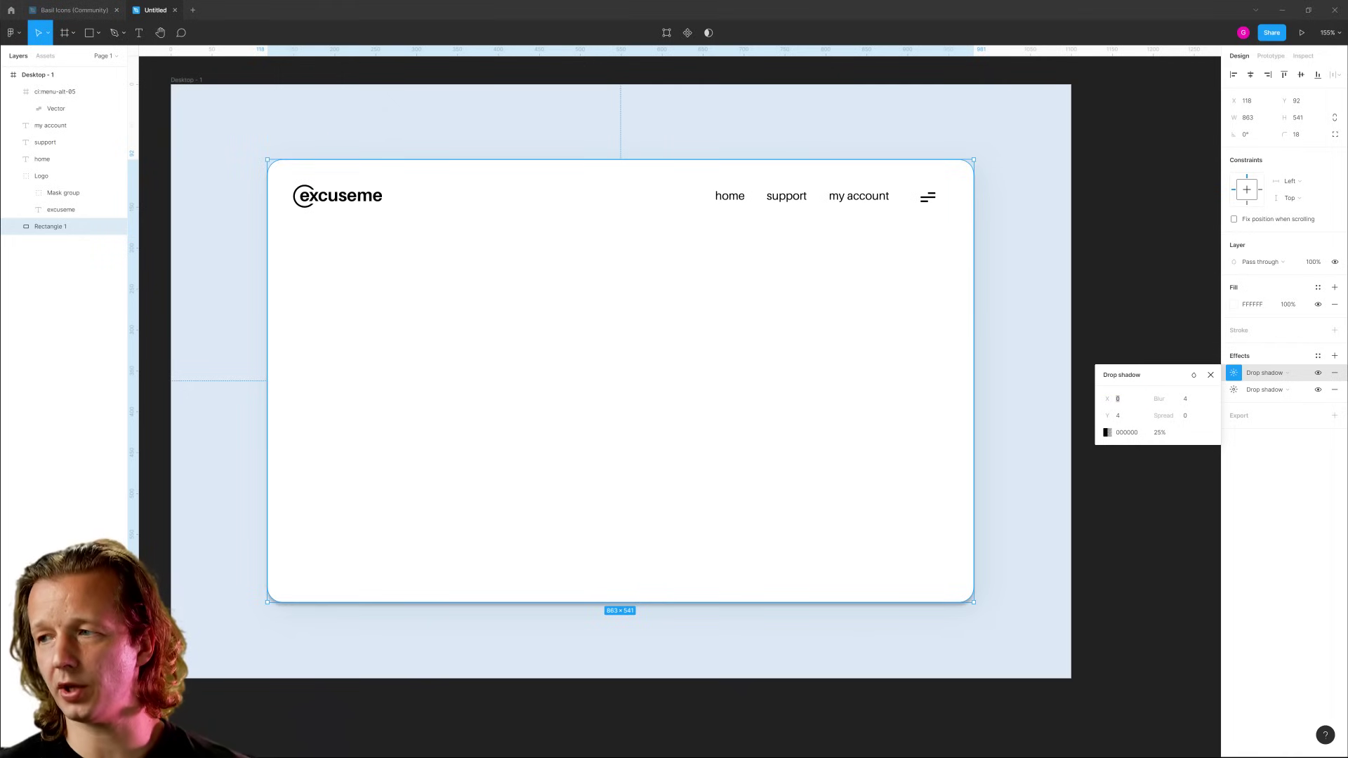
pyautogui.click(1129, 401)
pyautogui.write('4')
pyautogui.click(1124, 417)
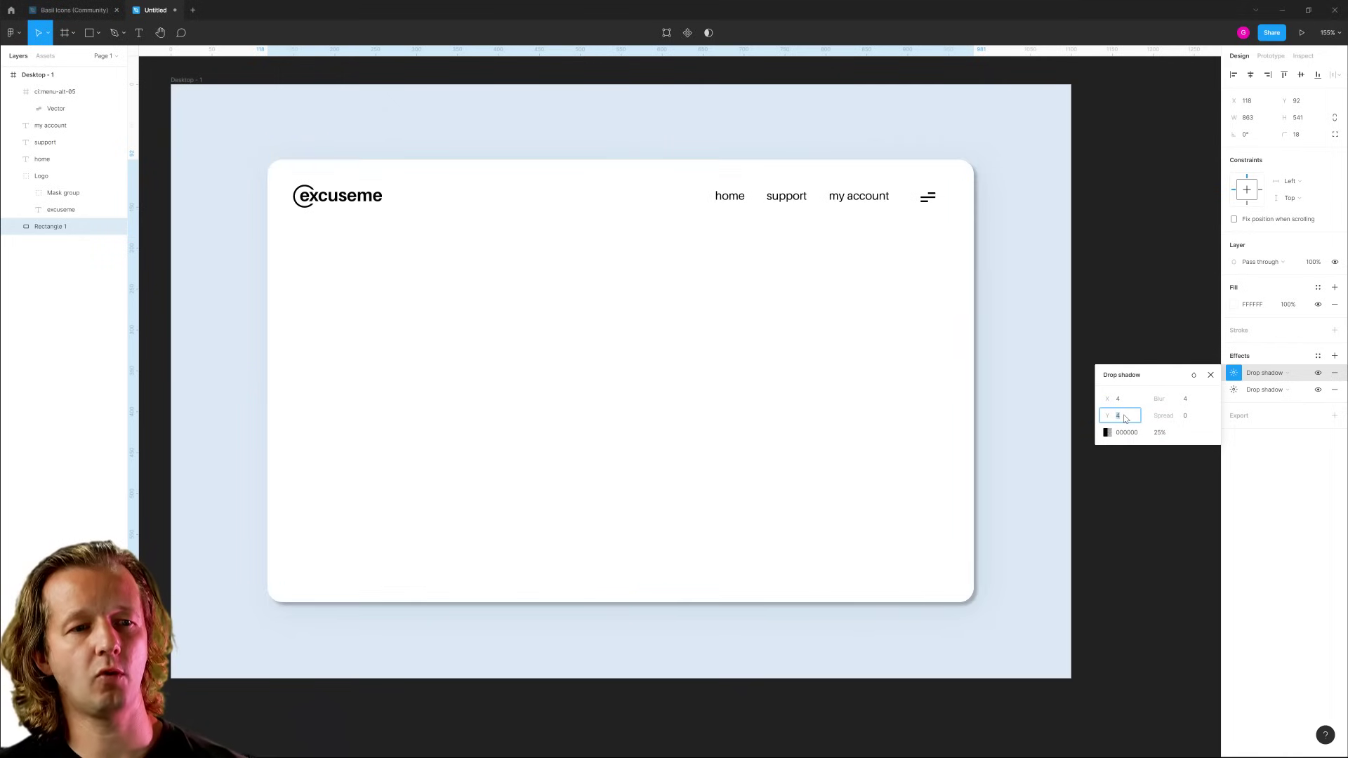
pyautogui.click(1187, 400)
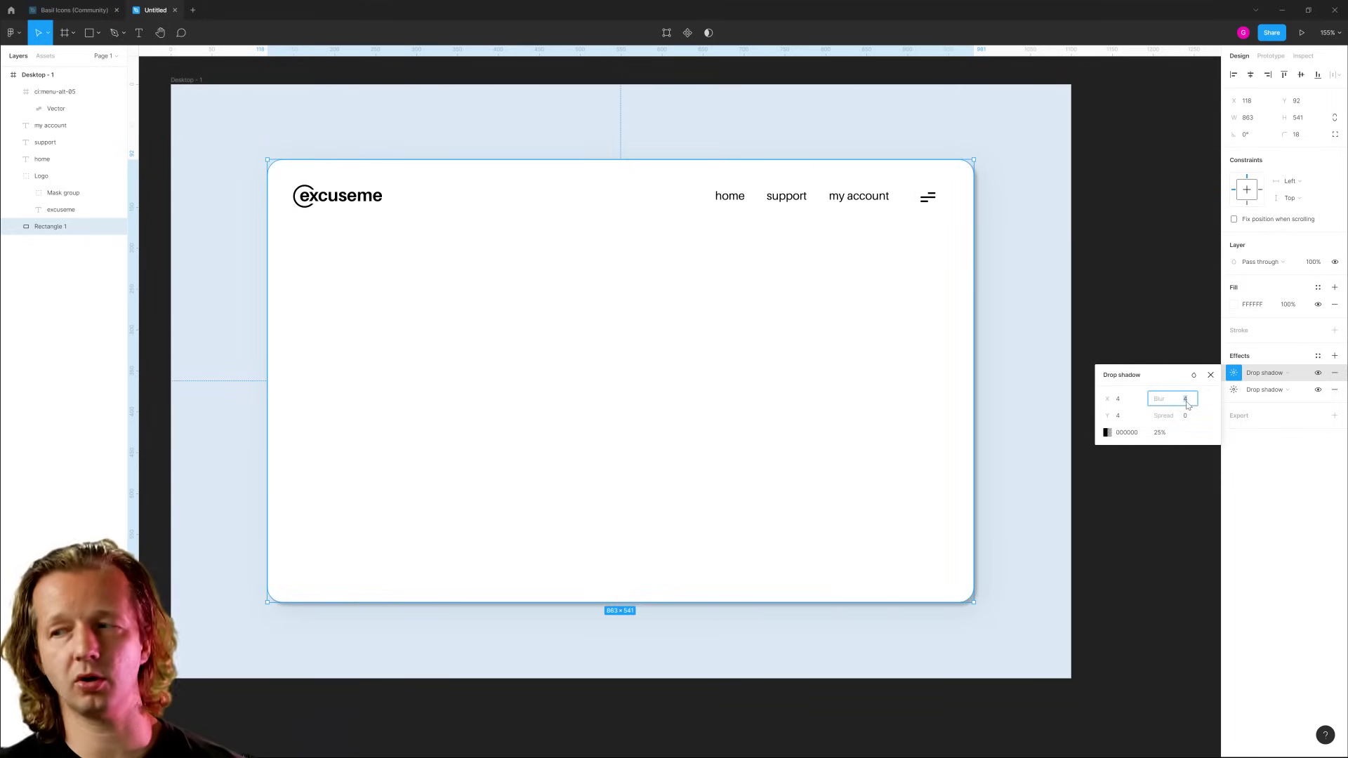
# Color the second drop shadow blue 5690C6, based on the sampled background color, at 11% opacity.
pyautogui.click(1107, 433)
pyautogui.click(983, 592)
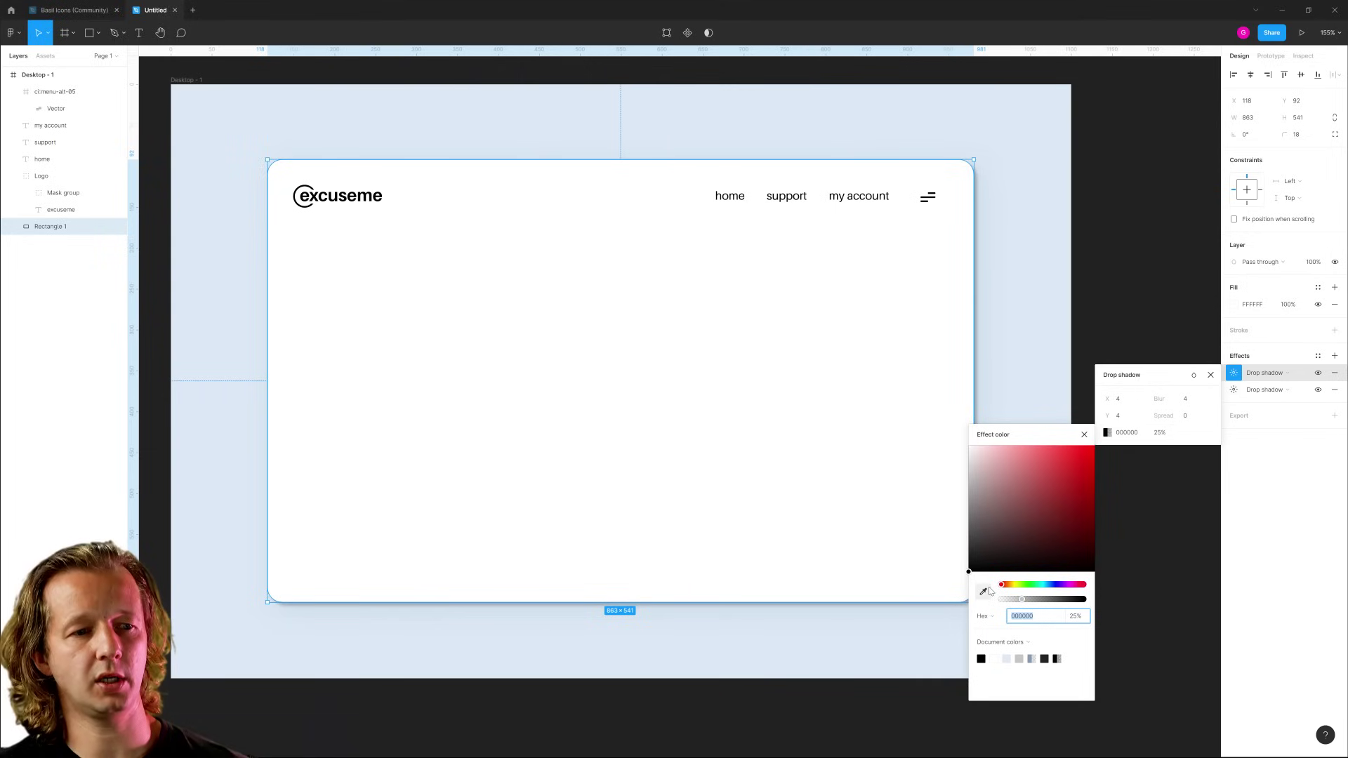
pyautogui.click(1050, 365)
pyautogui.click(1039, 474)
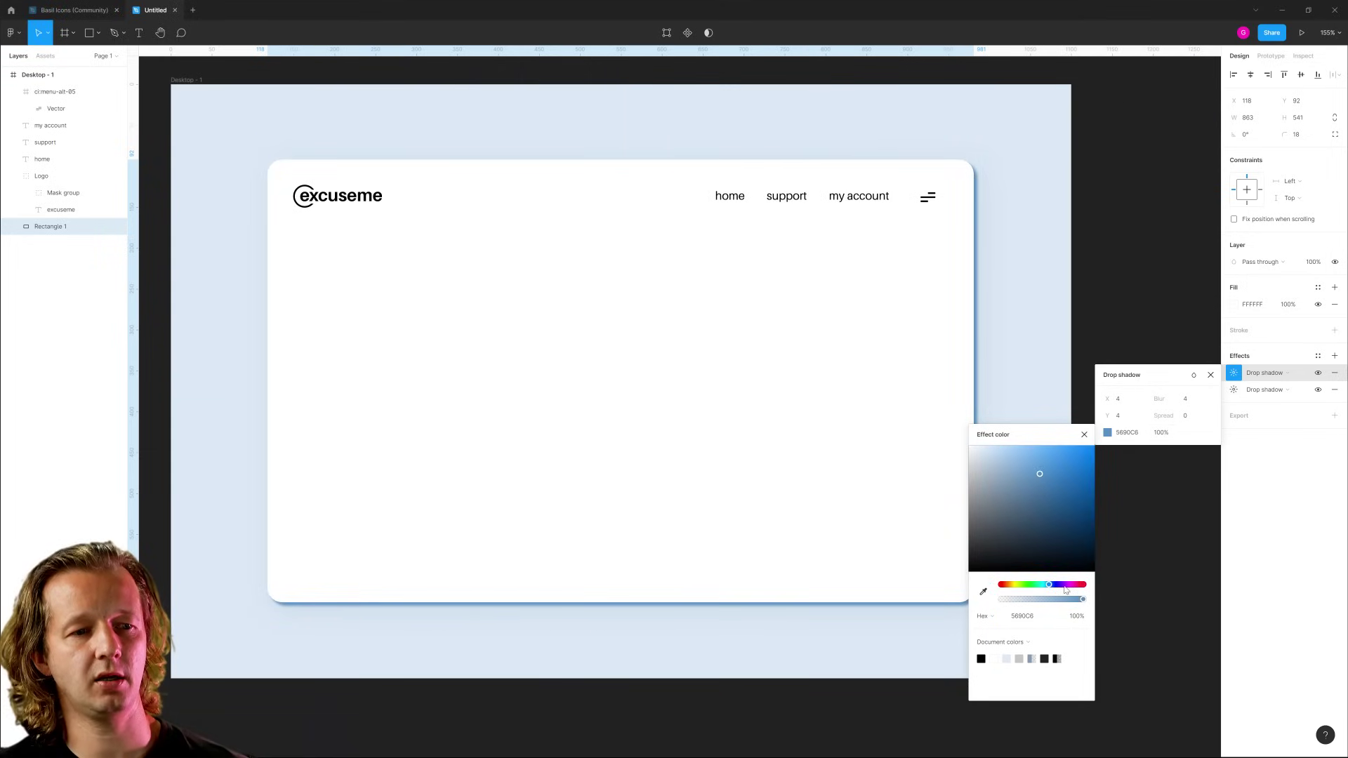
pyautogui.moveTo(1082, 601); pyautogui.dragTo(1022, 600)
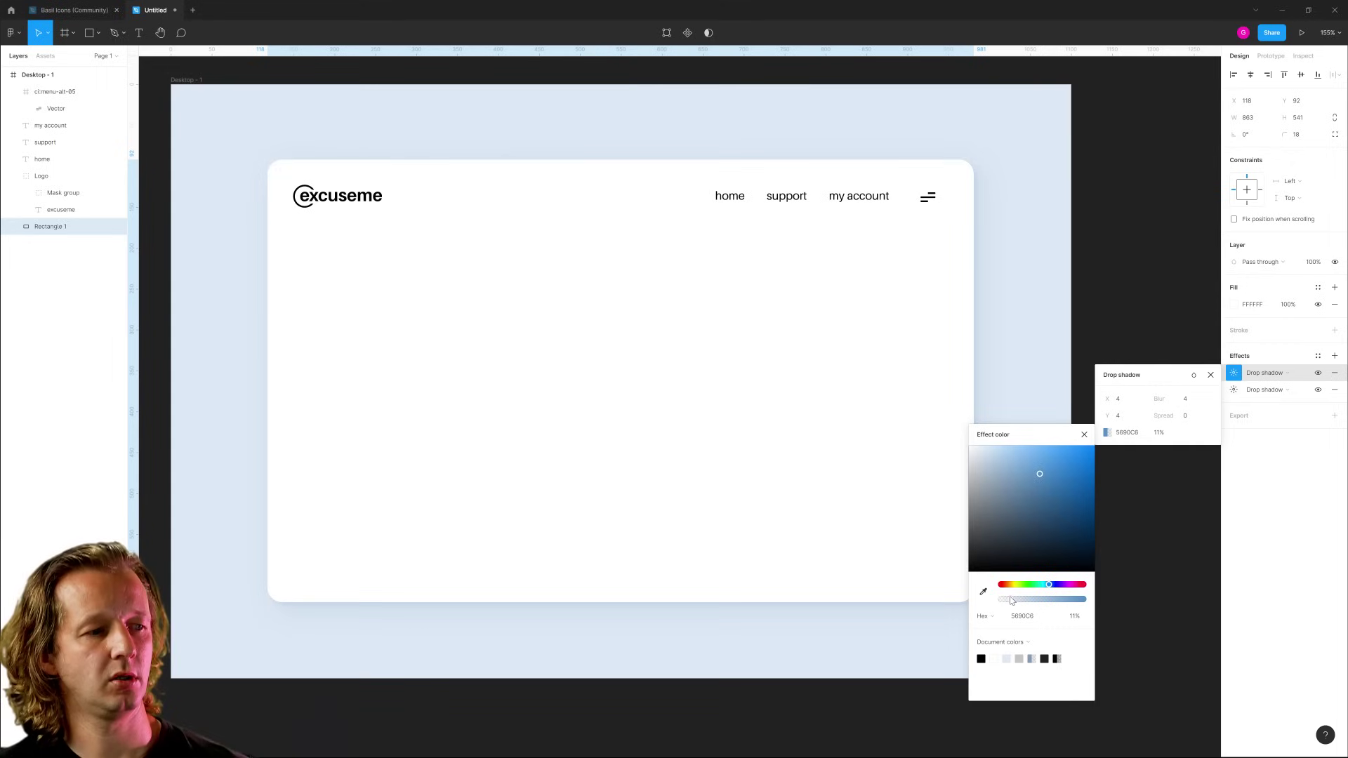
pyautogui.moveTo(1011, 601); pyautogui.dragTo(1011, 601)
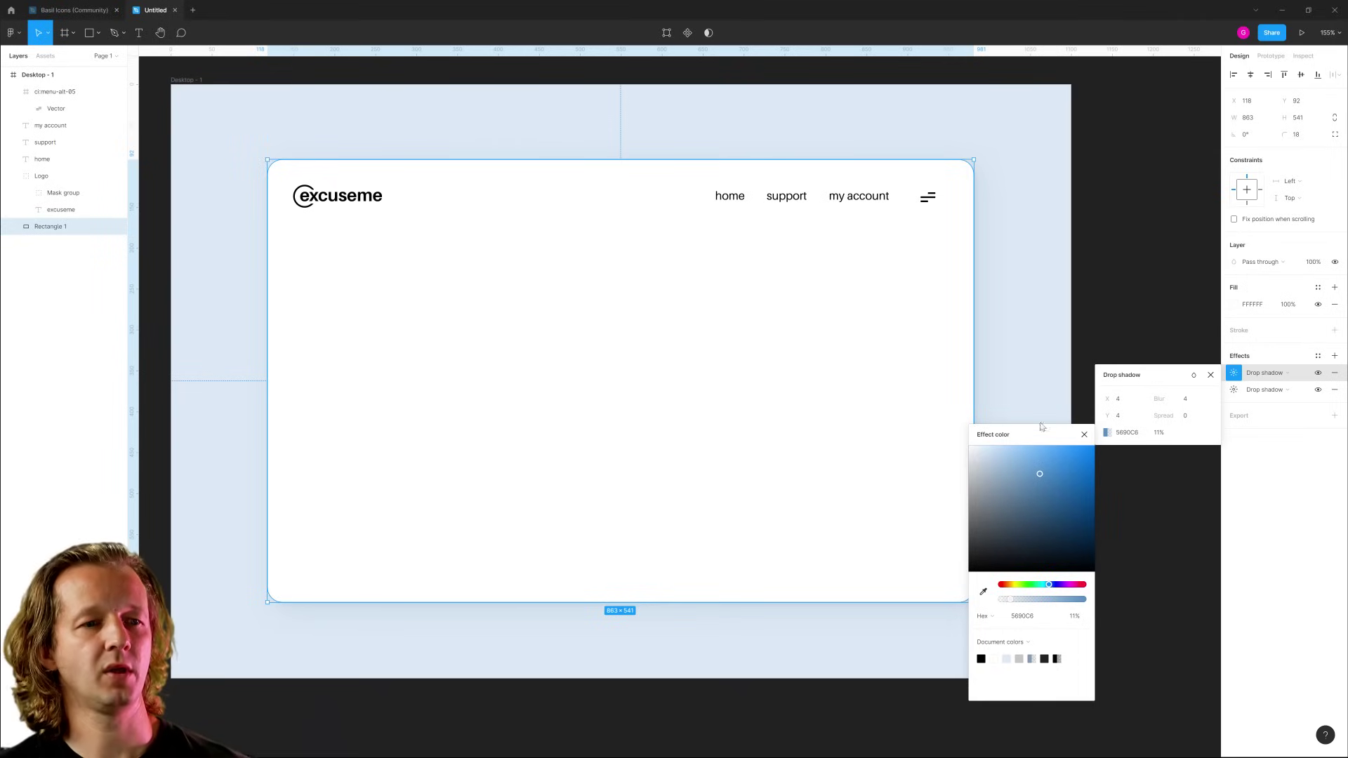
pyautogui.click(1046, 414)
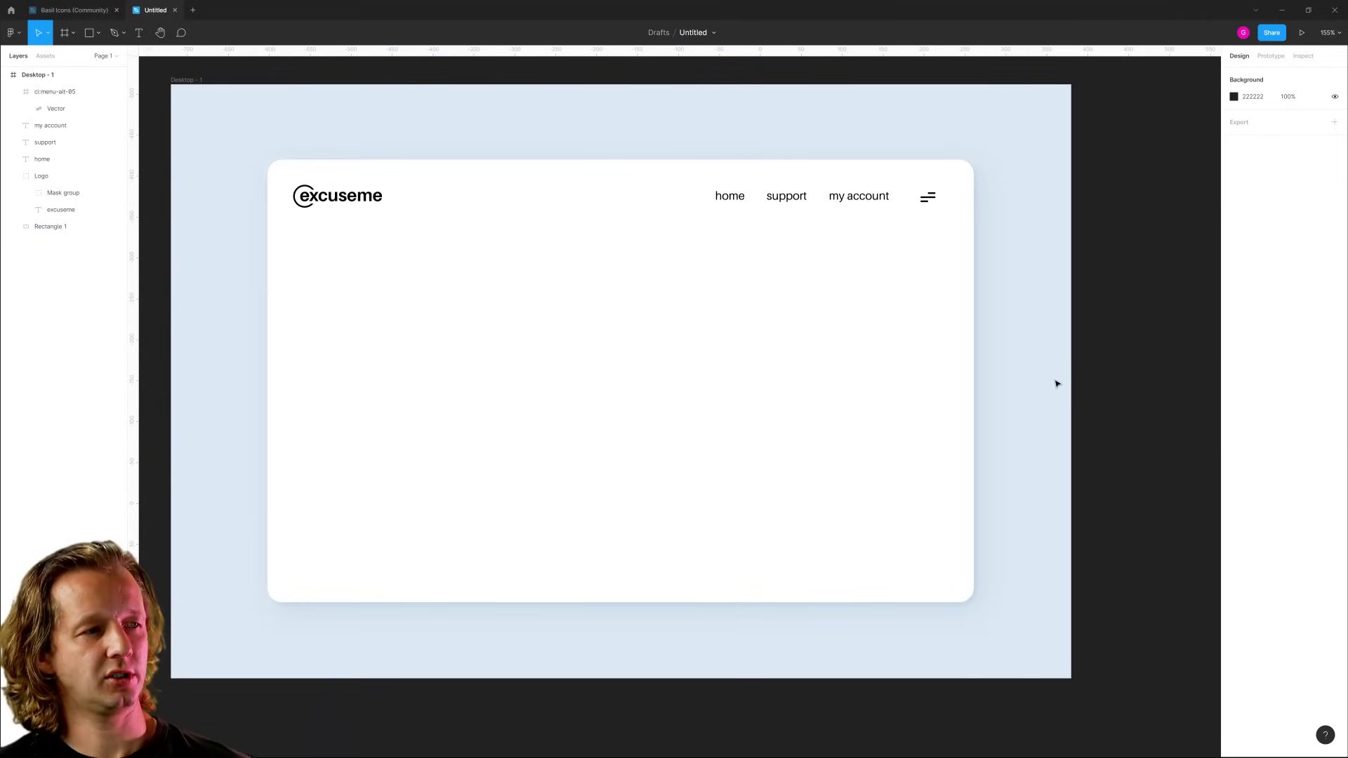
# Duplicate the white rectangle and shrink the copy to a narrow vertical bar about 47 × 259 overlapping the panel's left edge.
pyautogui.click(598, 327)
pyautogui.hotkey('ctrl', 'd')
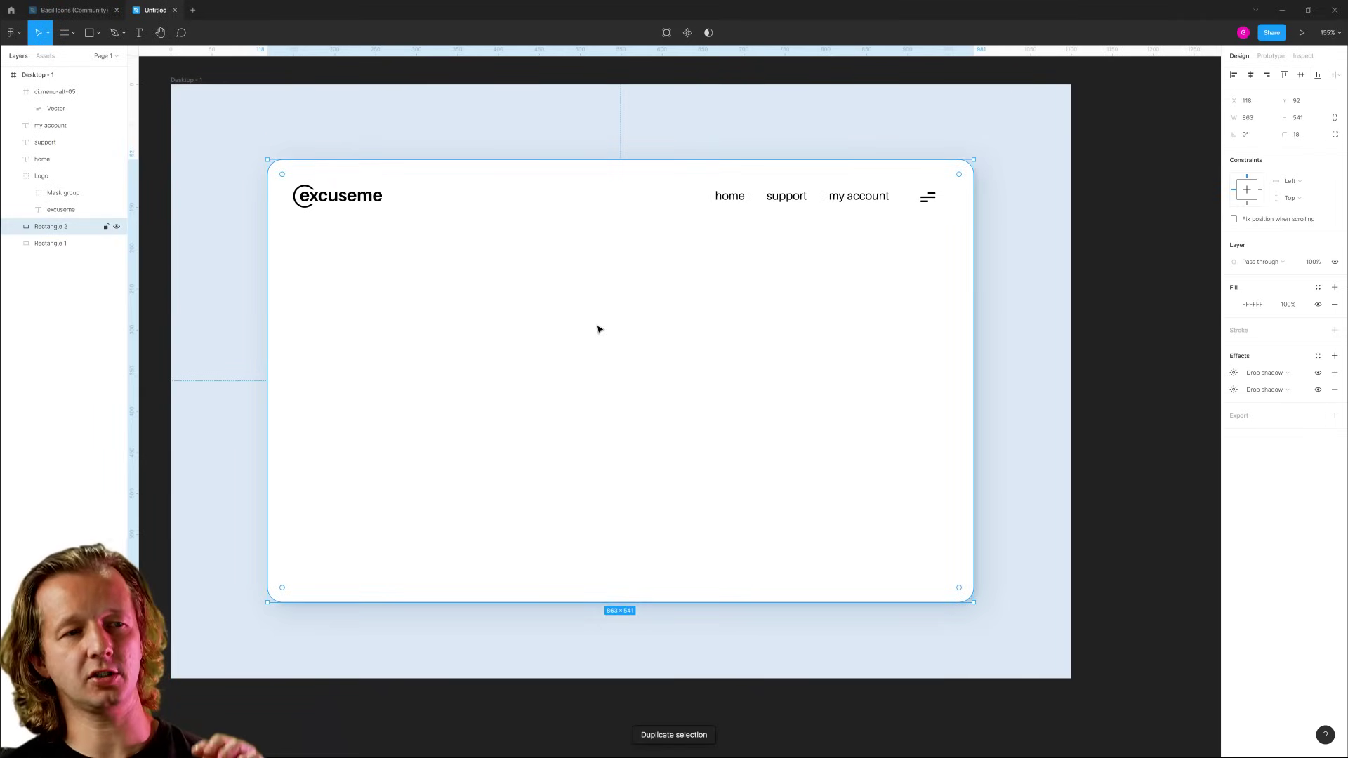
pyautogui.moveTo(972, 277); pyautogui.dragTo(276, 344)
pyautogui.moveTo(360, 331); pyautogui.dragTo(389, 285)
pyautogui.moveTo(304, 626); pyautogui.dragTo(303, 396)
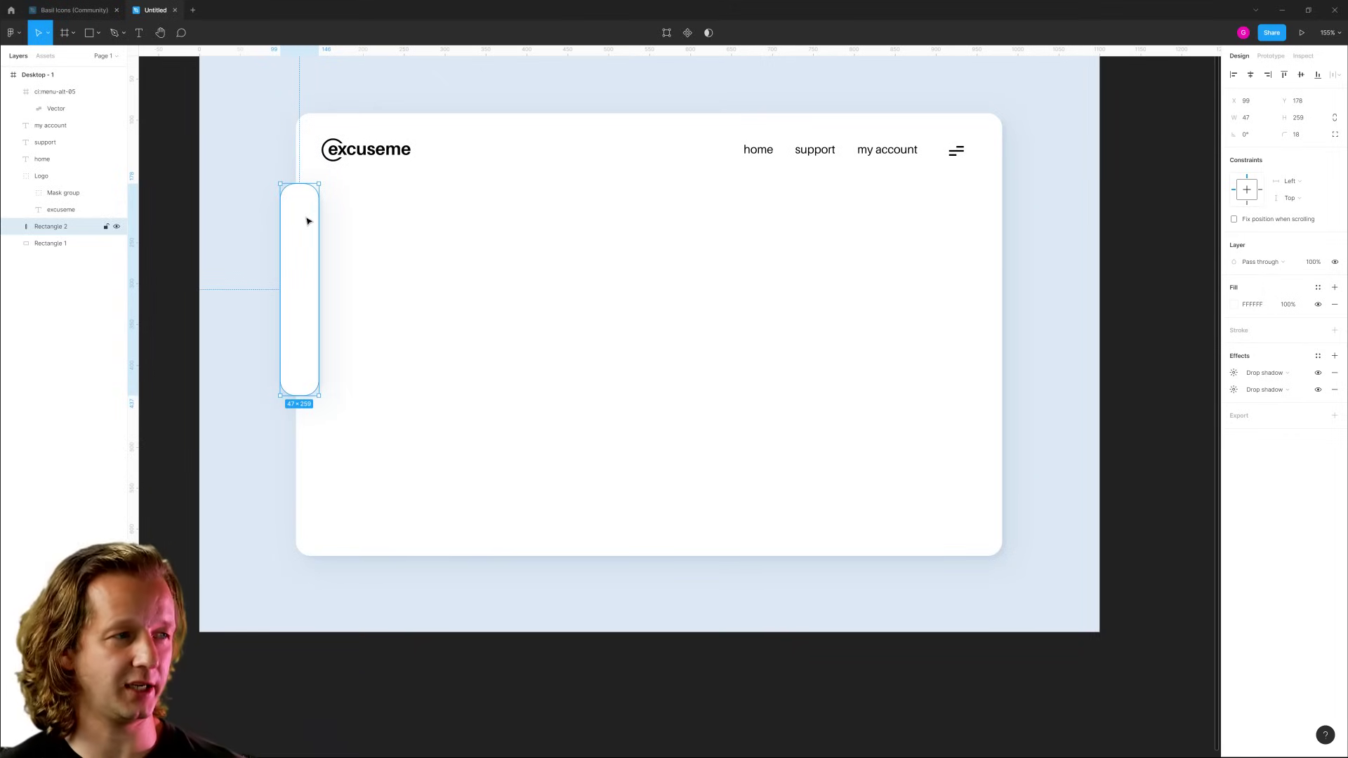
# Move the narrow bar to about X 102, Y 181, set its corner radius to 47 and enlarge it to about 55 × 269.
pyautogui.moveTo(310, 229); pyautogui.dragTo(313, 232)
pyautogui.moveTo(1283, 136); pyautogui.dragTo(233, 136)
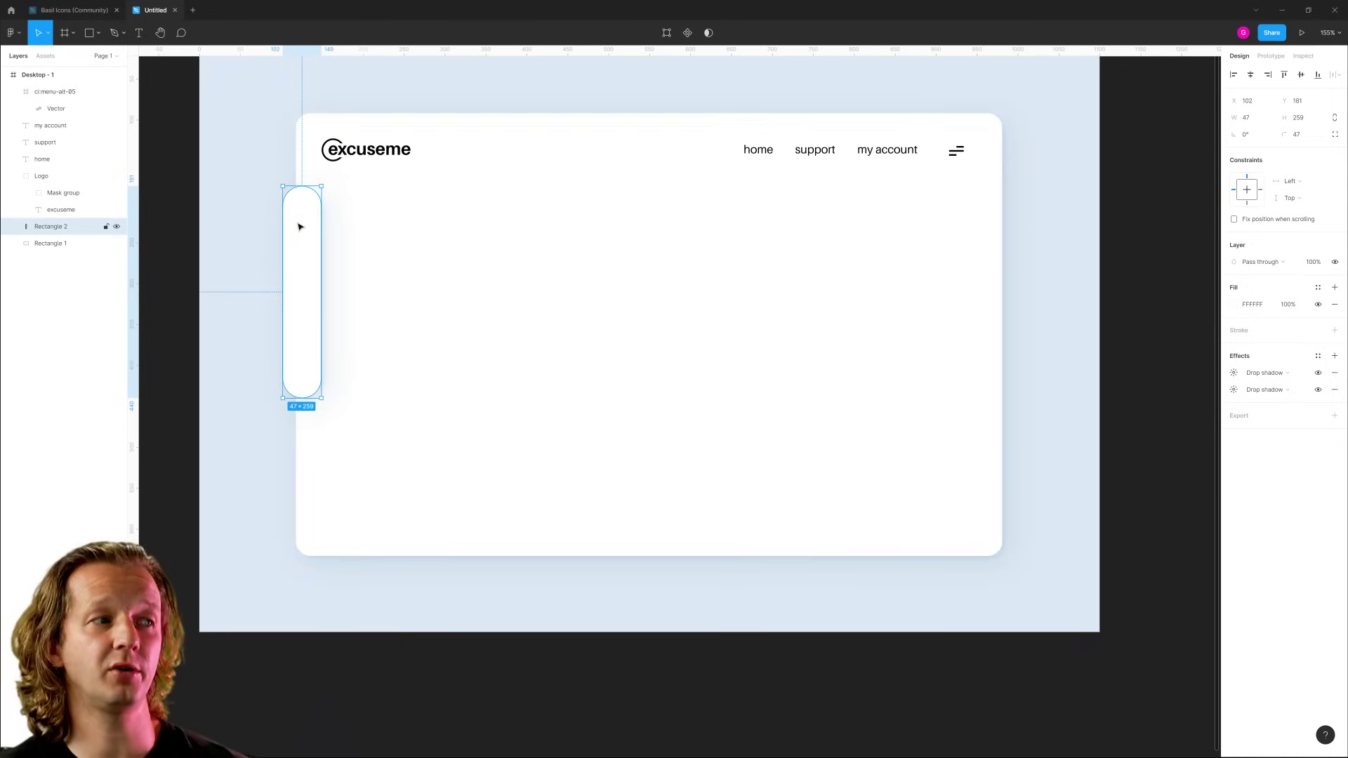
pyautogui.scroll(5, 299, 225)
pyautogui.moveTo(306, 168); pyautogui.dragTo(313, 289)
pyautogui.scroll(-5, 346, 287)
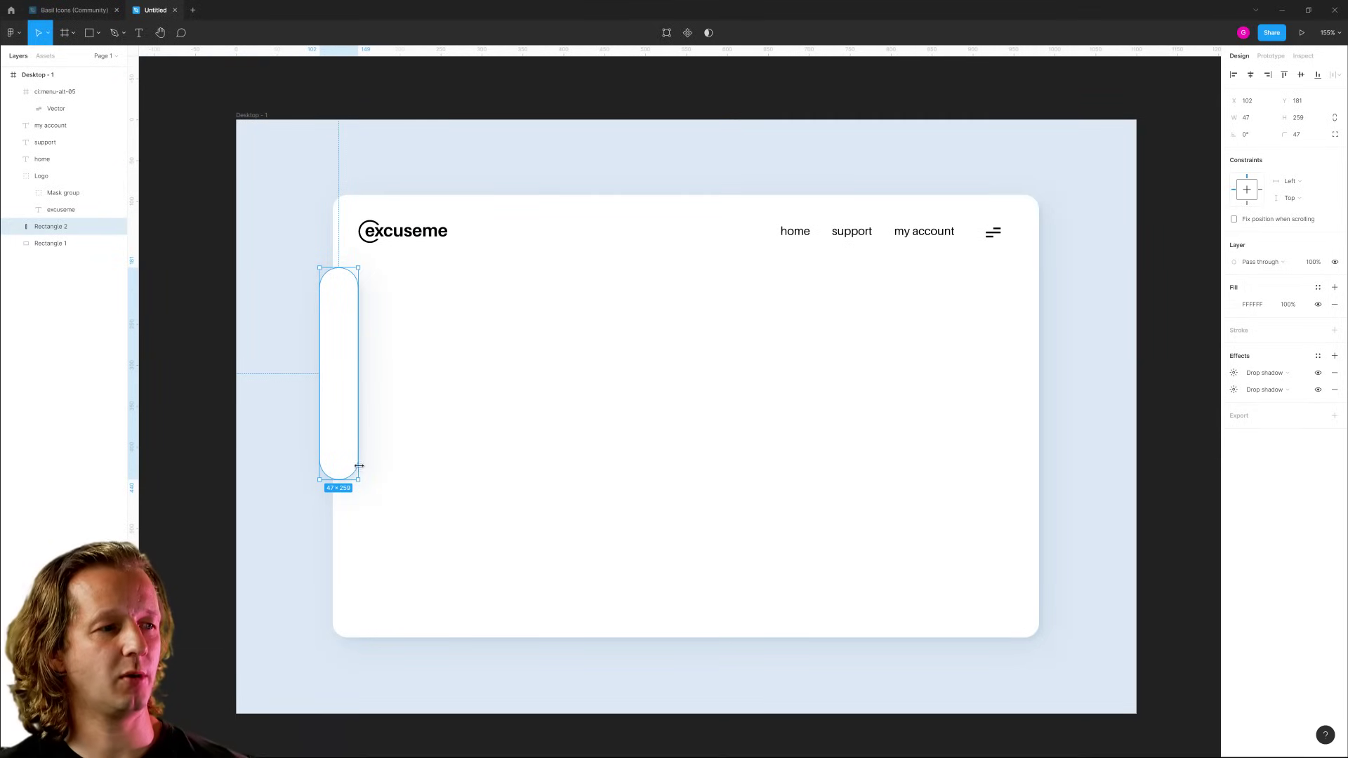
pyautogui.moveTo(358, 478); pyautogui.dragTo(365, 488)
pyautogui.click(303, 334)
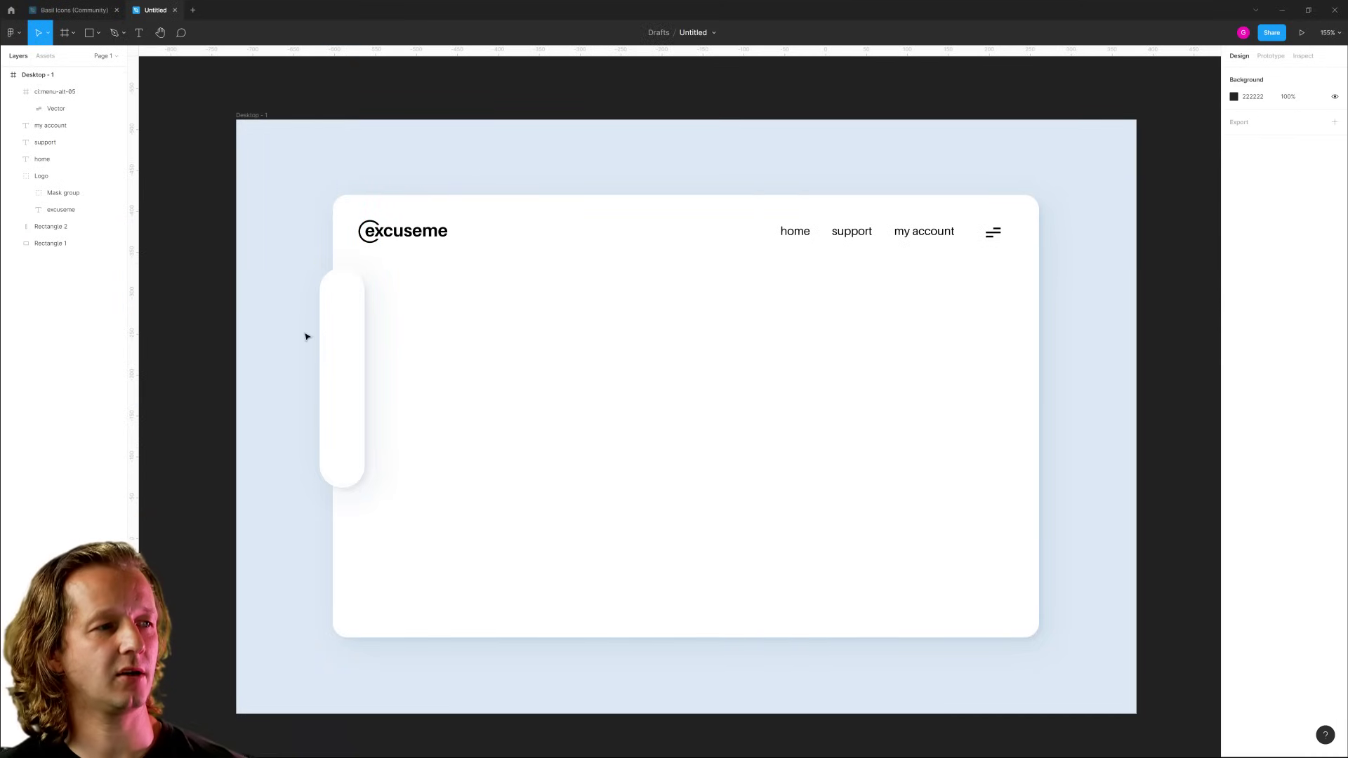
pyautogui.click(346, 328)
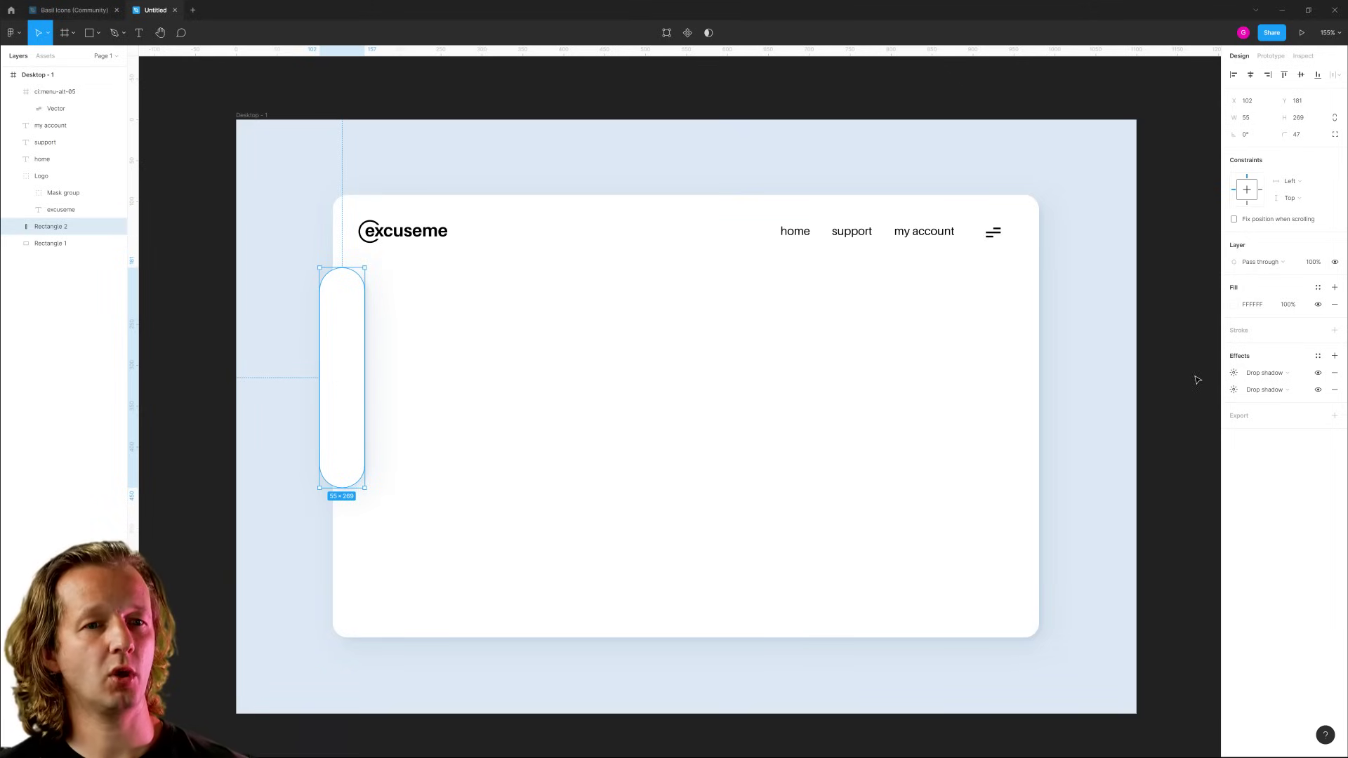
pyautogui.click(1022, 421)
pyautogui.press('Escape')
pyautogui.click(358, 362)
pyautogui.click(267, 275)
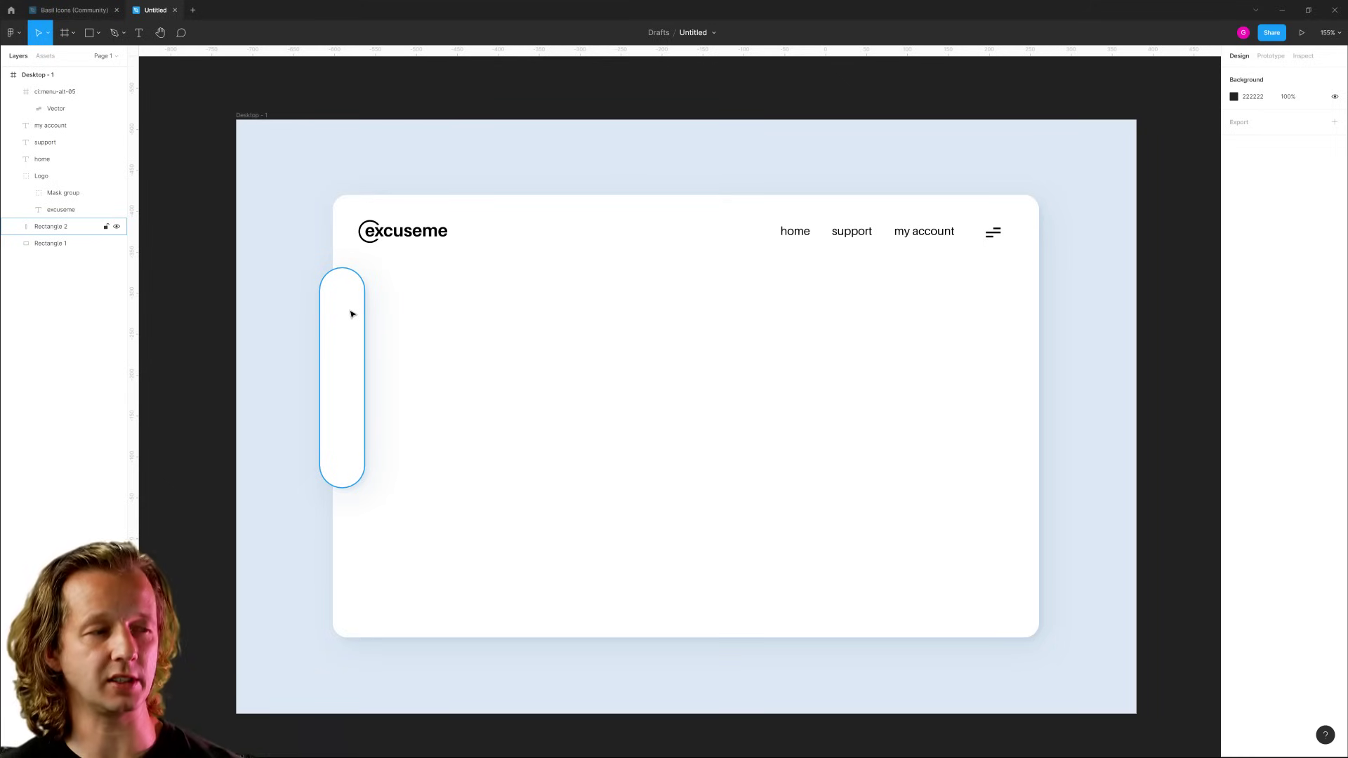
# Fill the narrow vertical bar with saturated blue 007FF3, derived from the light blue background's sampled color.
pyautogui.click(346, 308)
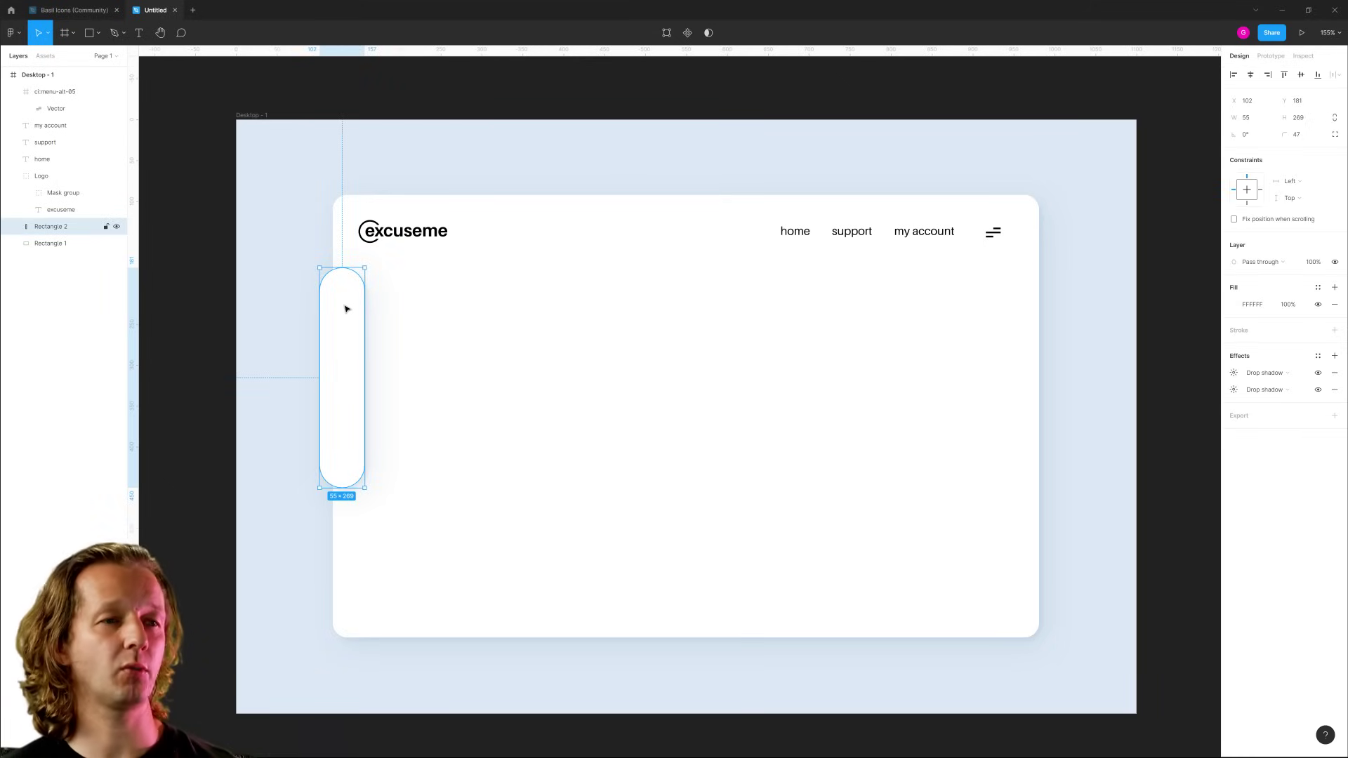
pyautogui.click(1235, 304)
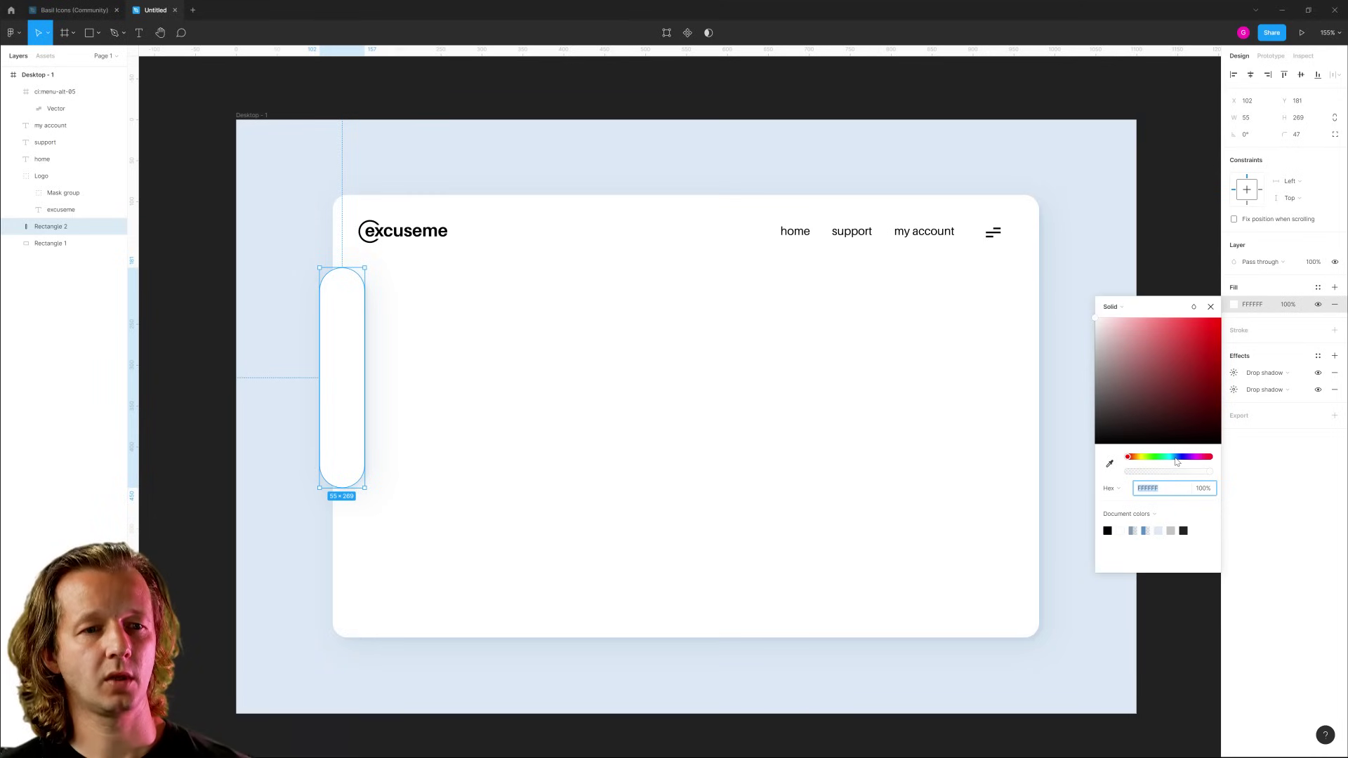
pyautogui.click(1110, 469)
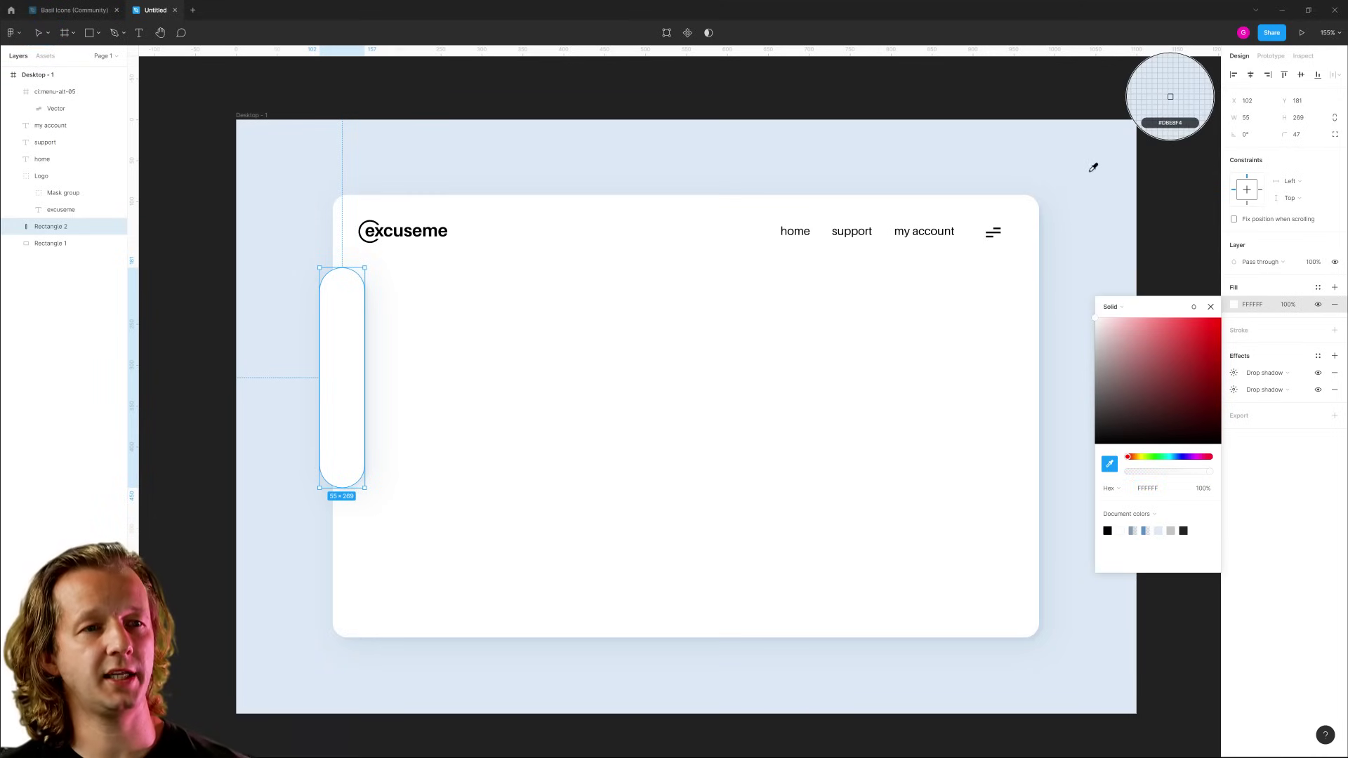
pyautogui.click(590, 147)
pyautogui.moveTo(1199, 332); pyautogui.dragTo(1222, 331)
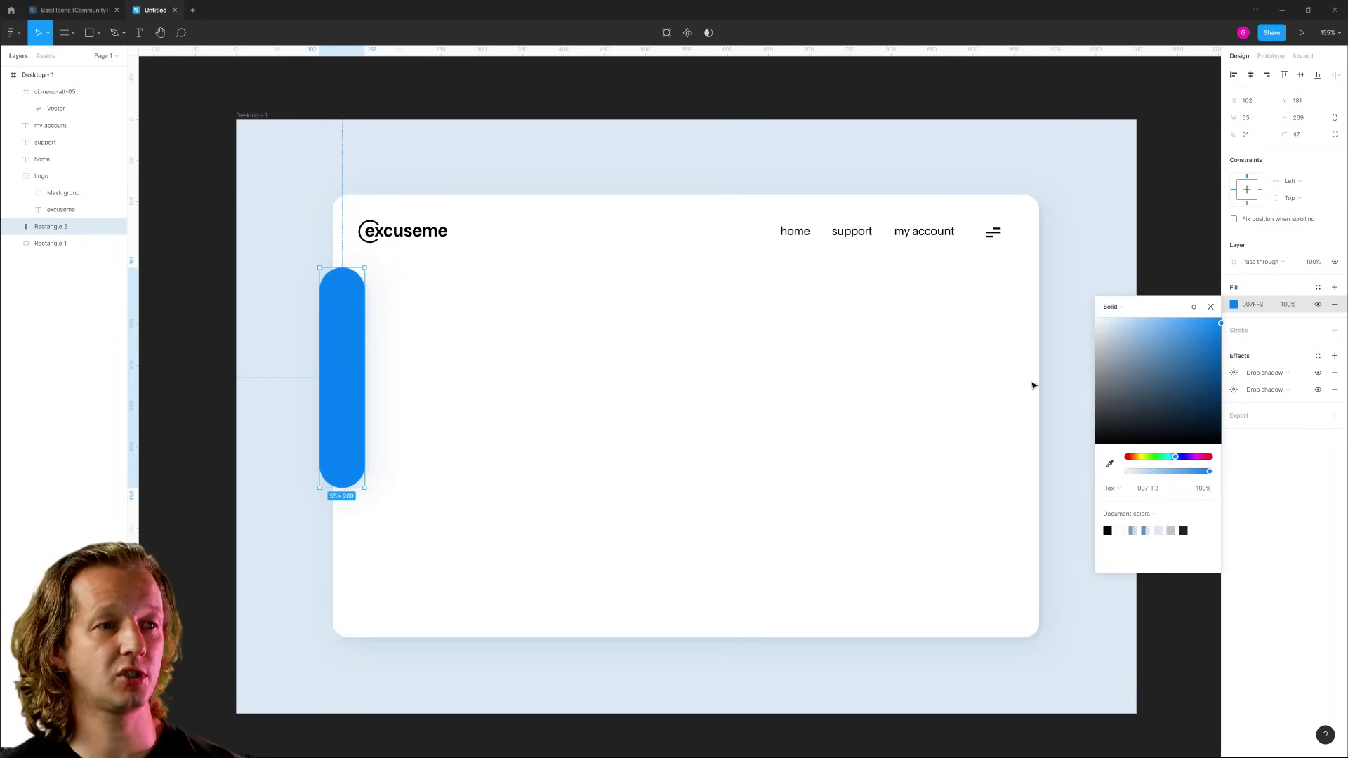
# Change the narrow vertical bar's fill to saturated purple 8400EC.
pyautogui.moveTo(1187, 457); pyautogui.dragTo(1191, 459)
pyautogui.moveTo(1219, 325); pyautogui.dragTo(1234, 331)
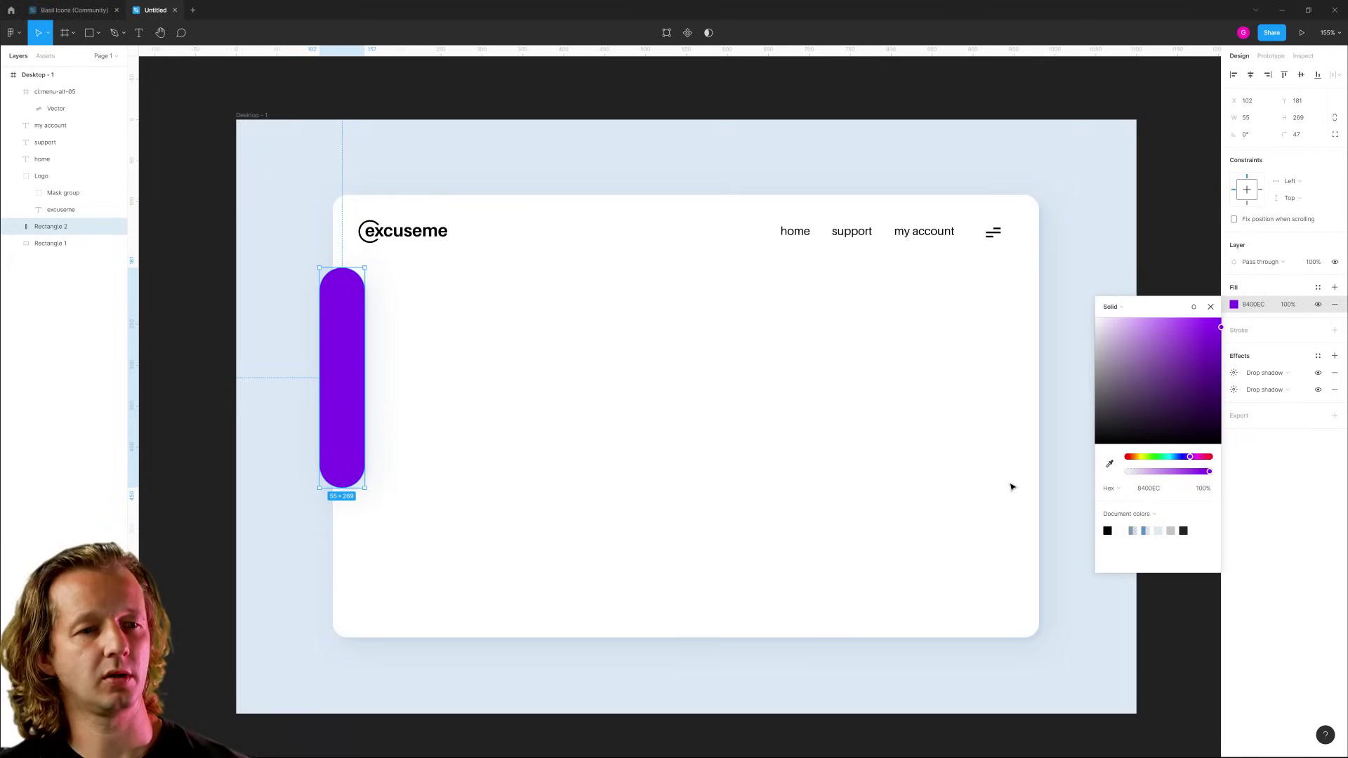
pyautogui.click(318, 160)
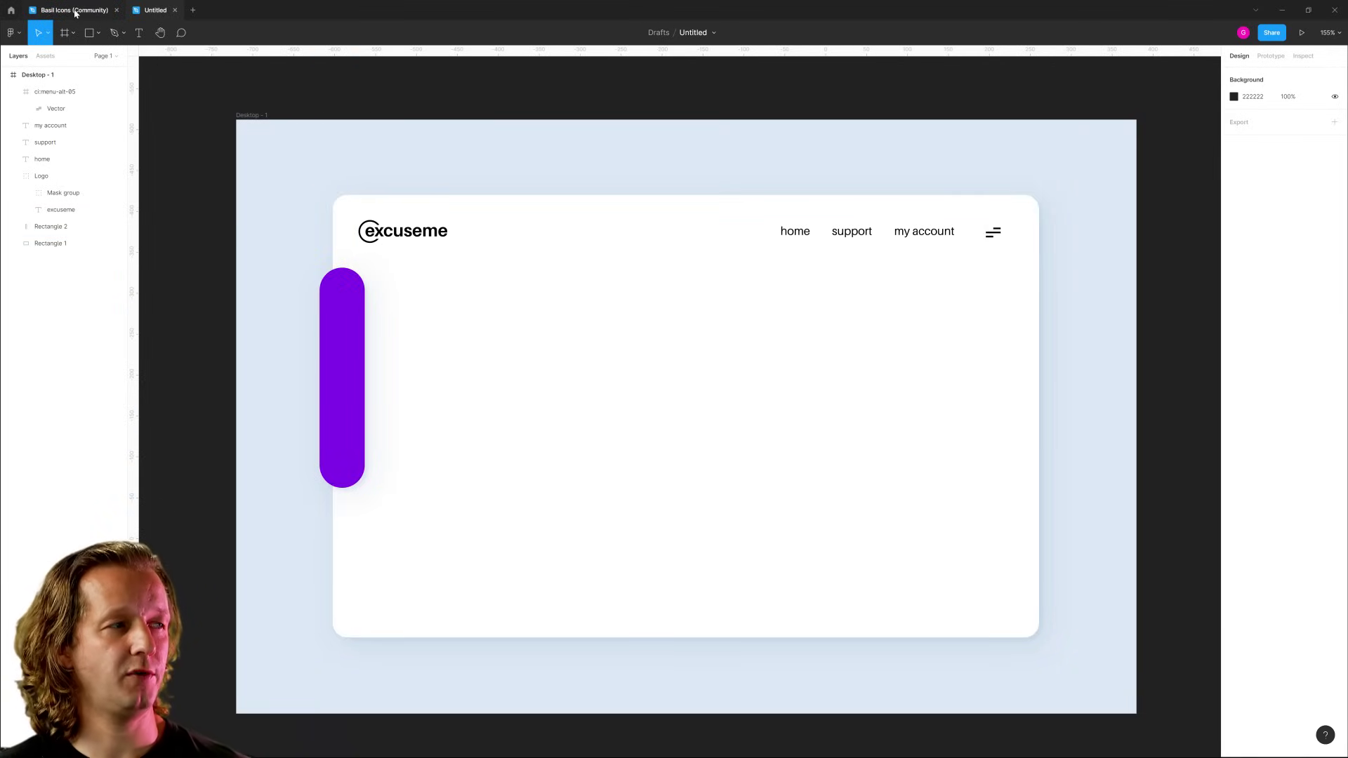
# Browse the icon resources in the Figma Community and open the Basil Icons page.
pyautogui.click(16, 34)
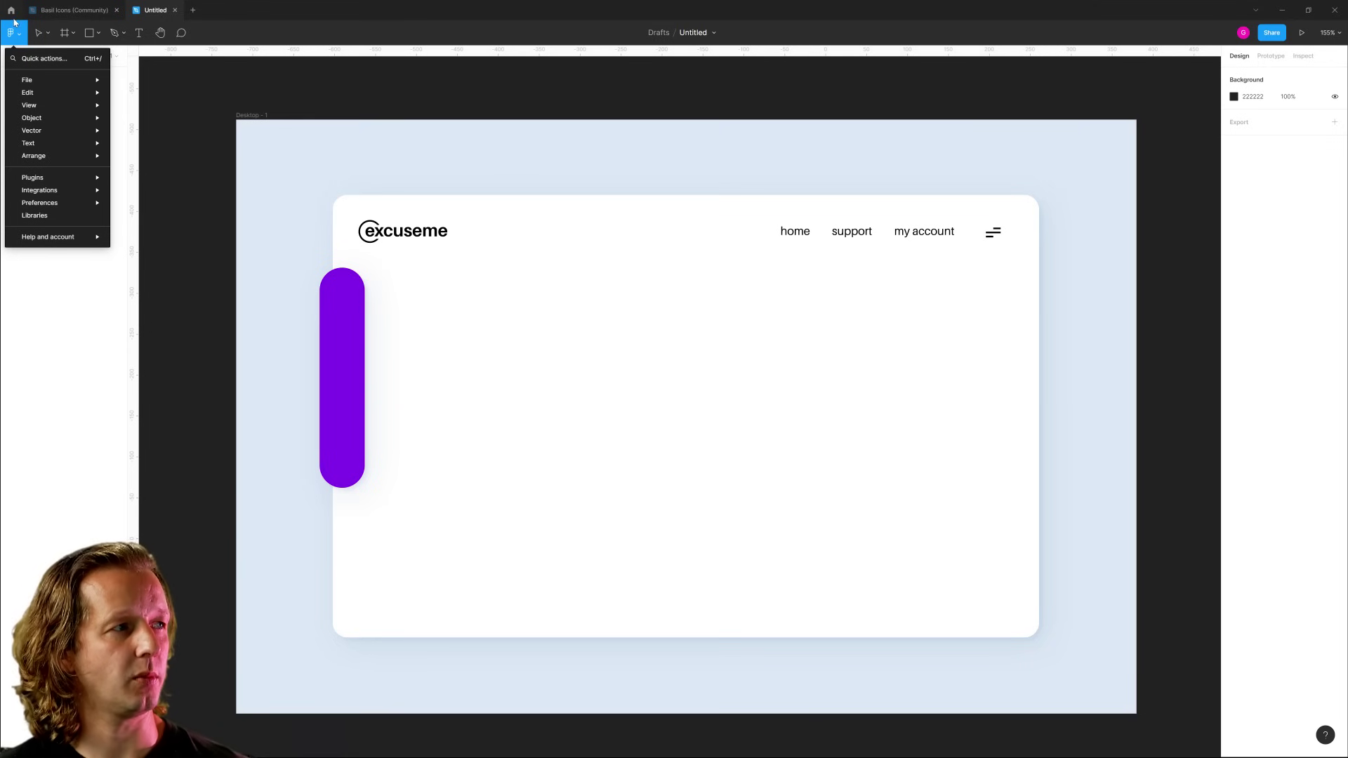
pyautogui.click(11, 11)
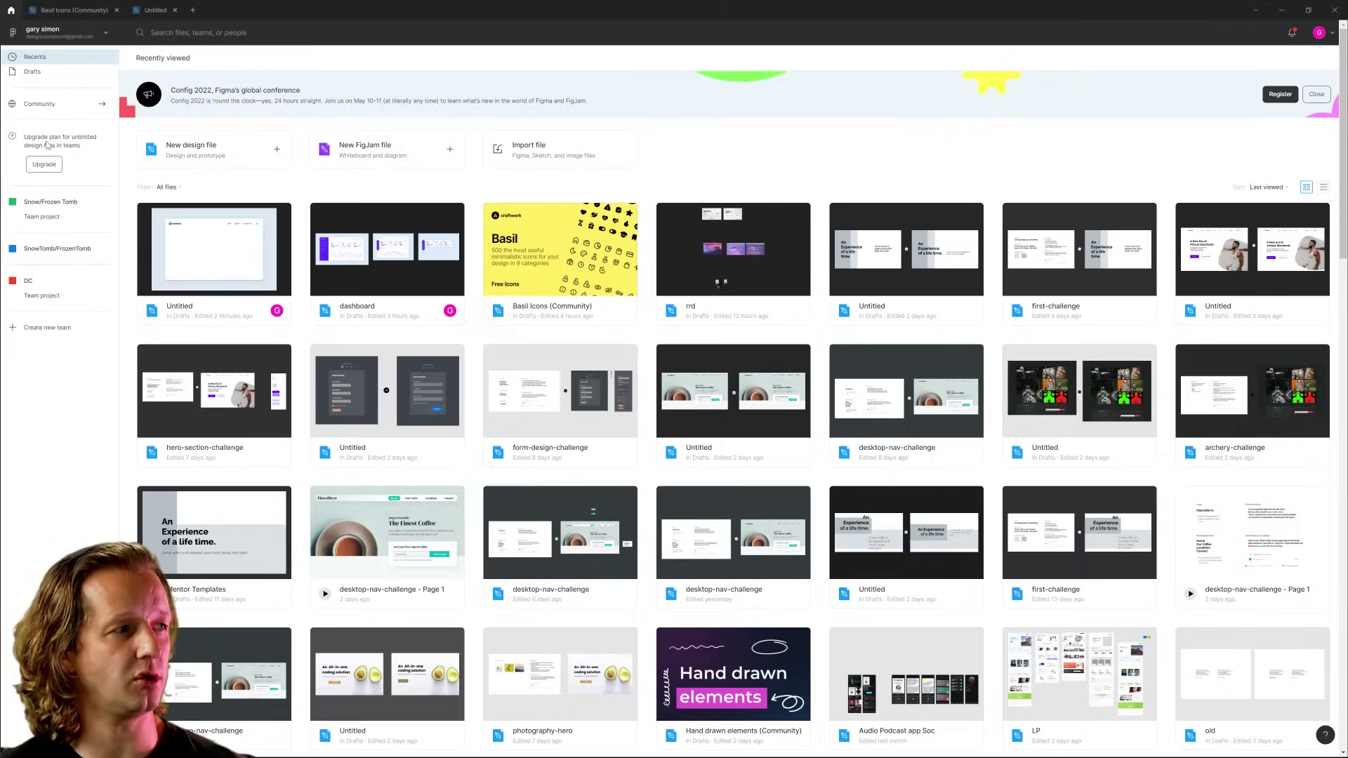
pyautogui.click(42, 104)
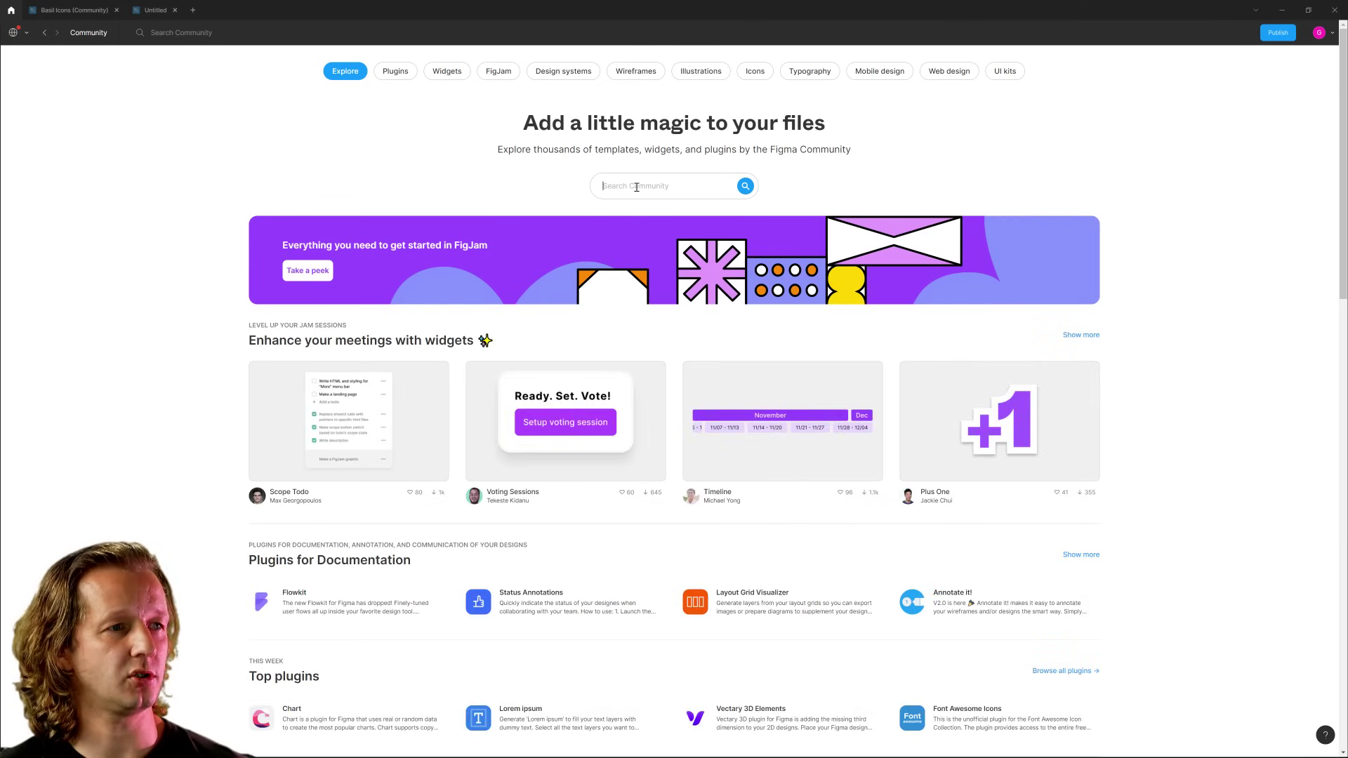
pyautogui.click(754, 70)
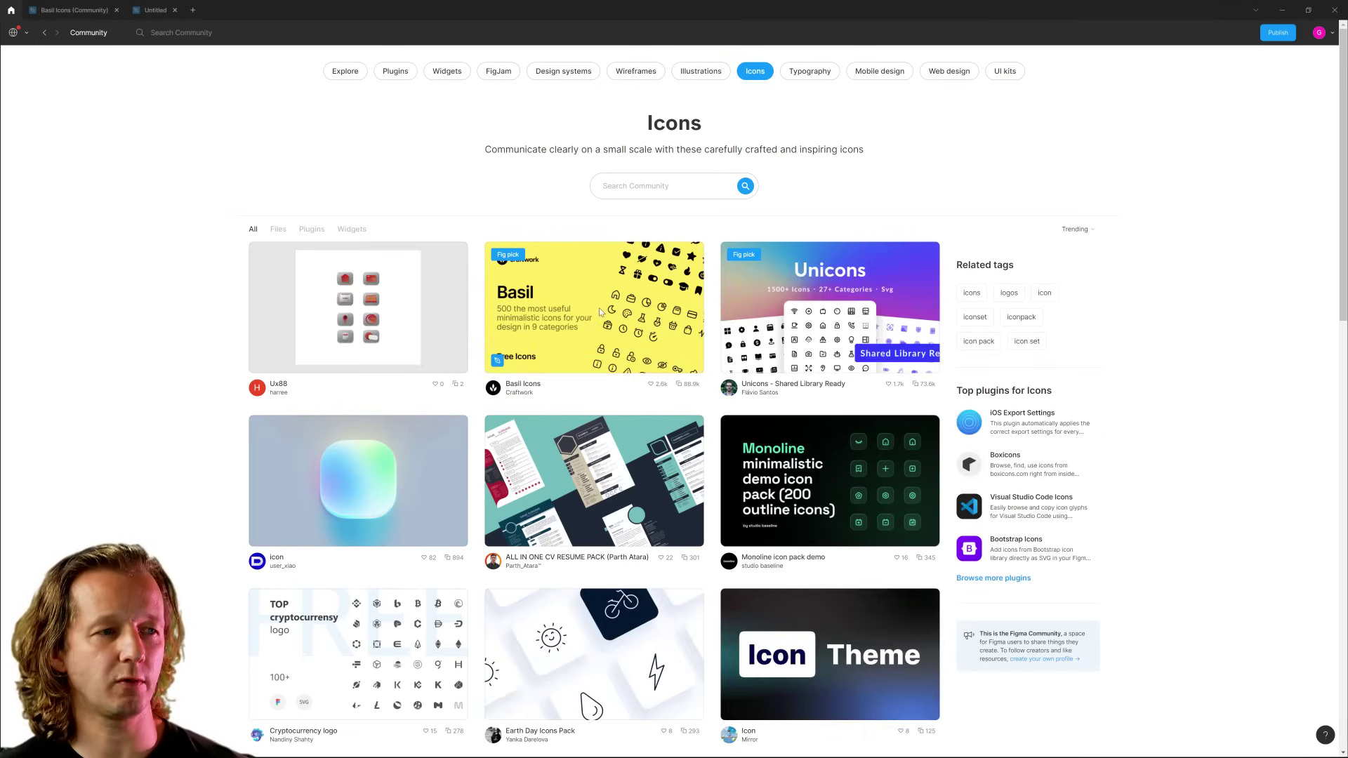
pyautogui.click(600, 308)
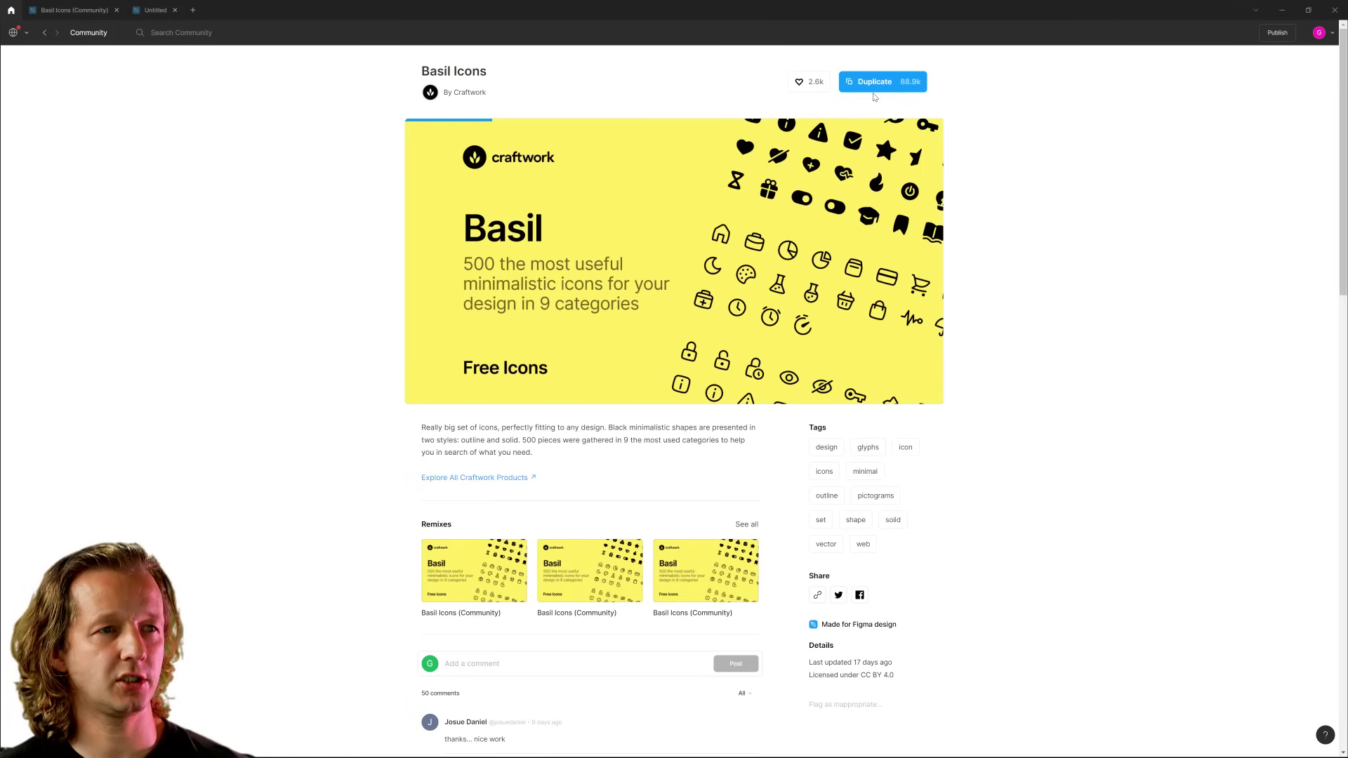
# Switch to the Basil Icons (Community) file and look over its outline and solid icon sets.
pyautogui.click(72, 11)
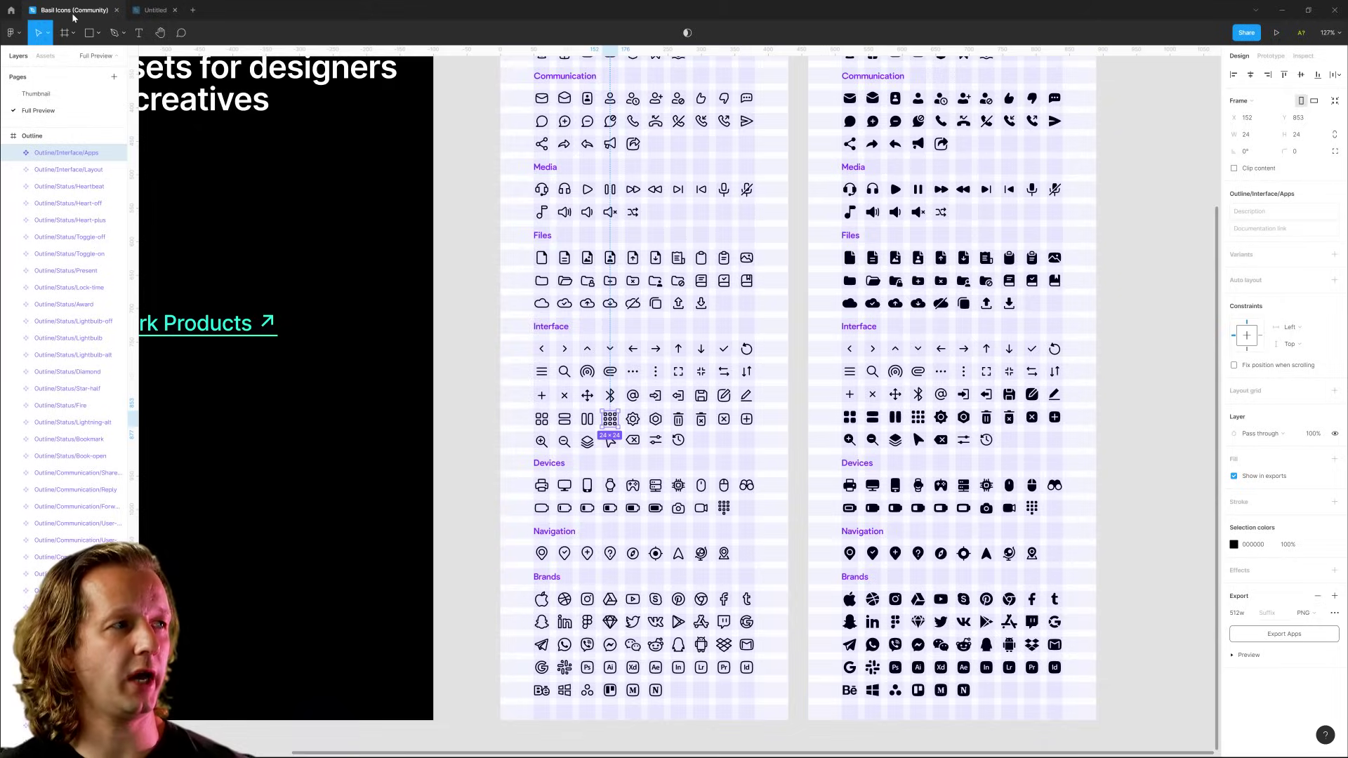
pyautogui.scroll(-5, 503, 209)
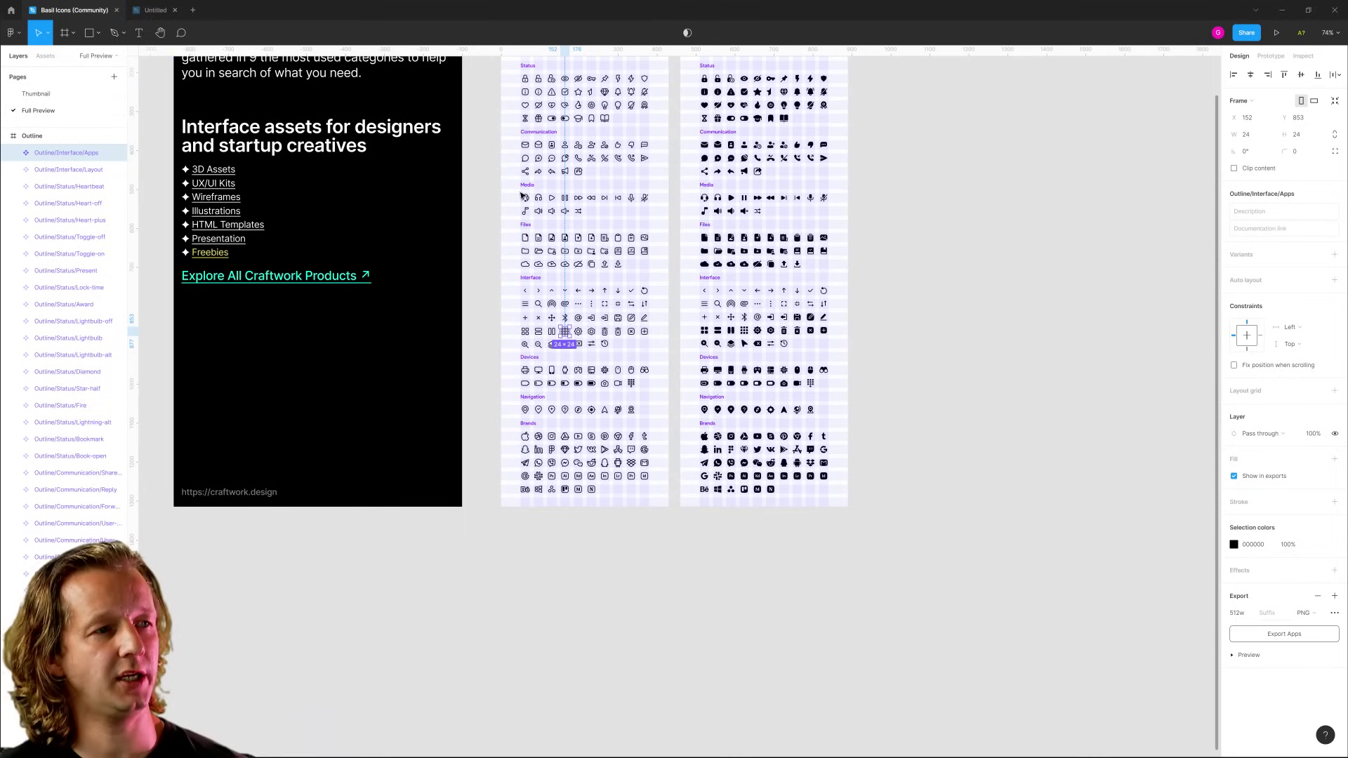
pyautogui.scroll(5, 480, 138)
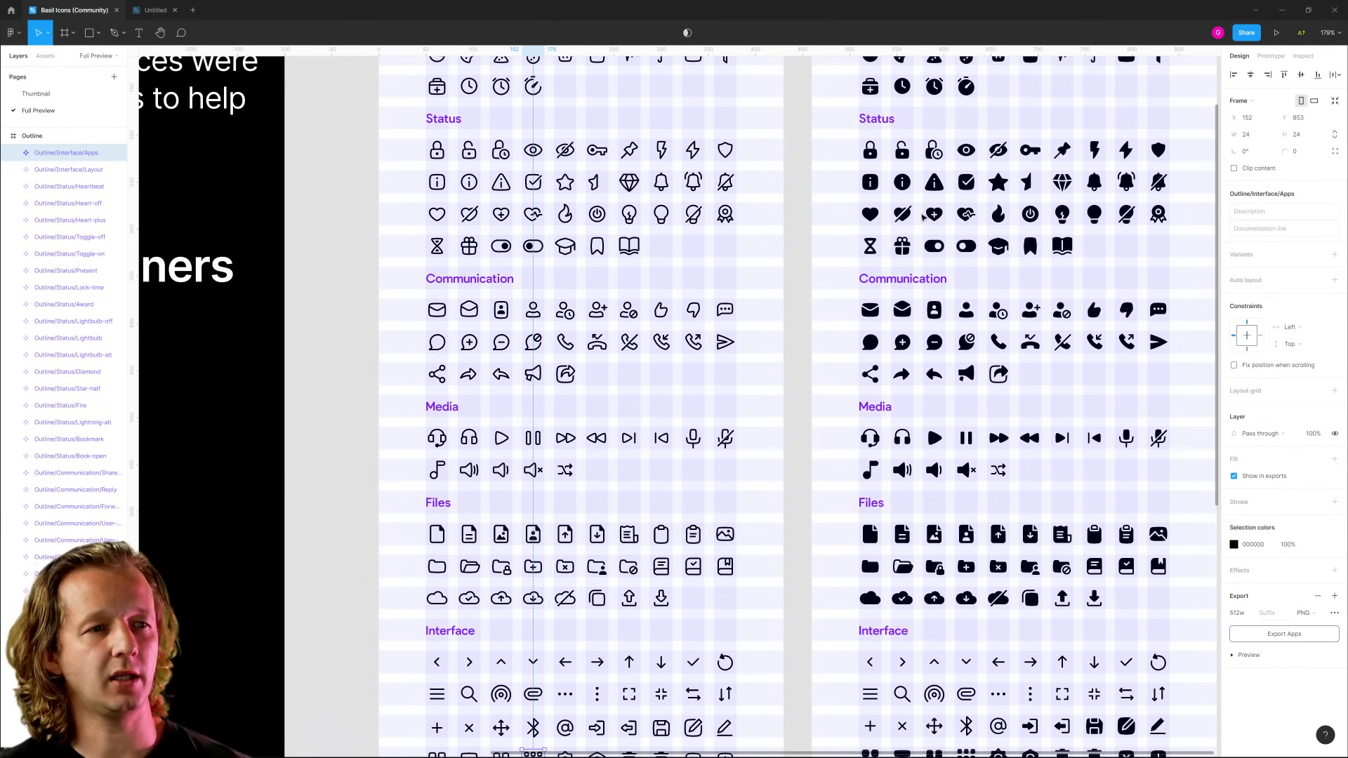
pyautogui.scroll(-3, 363, 249)
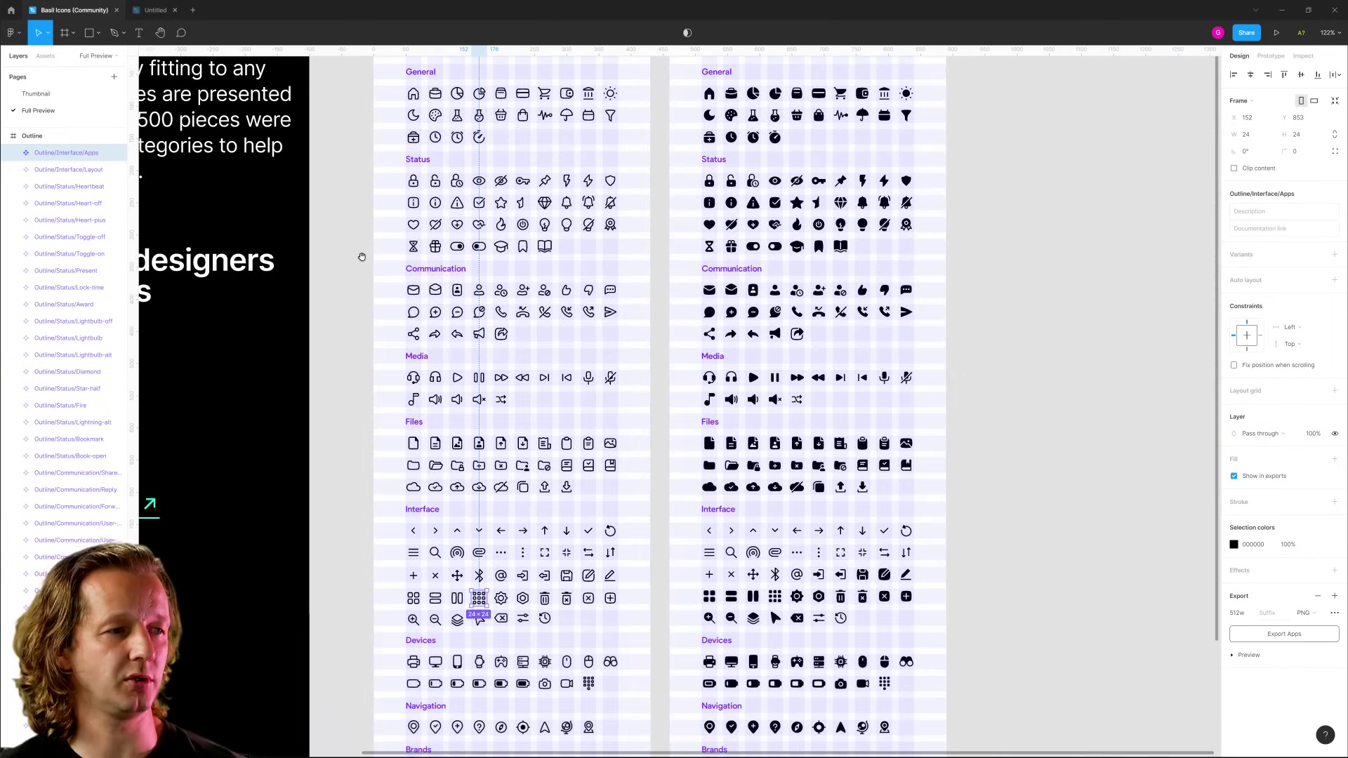
pyautogui.moveTo(361, 256); pyautogui.dragTo(418, 235)
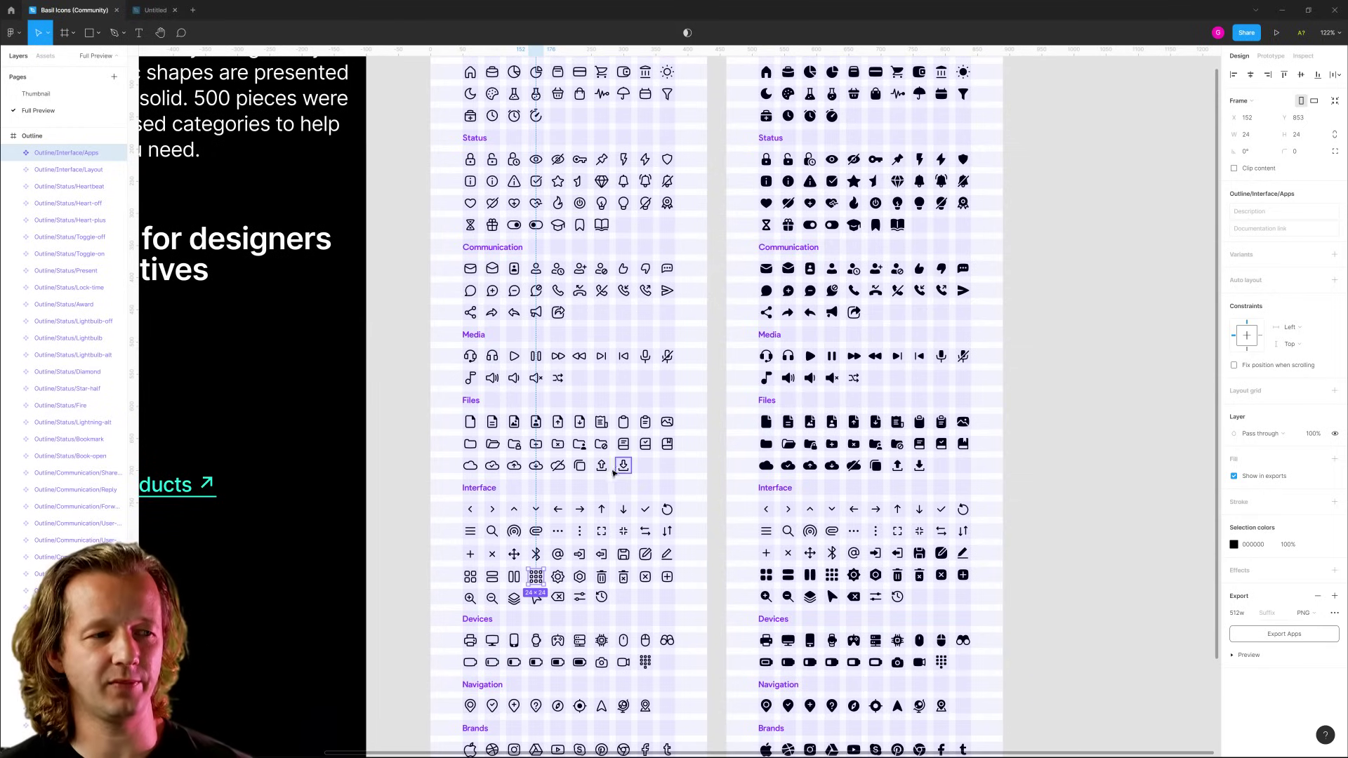
# Paste the copied column of five white outline icons into the Untitled design and place it outside the frame, beside the purple bar.
pyautogui.click(168, 11)
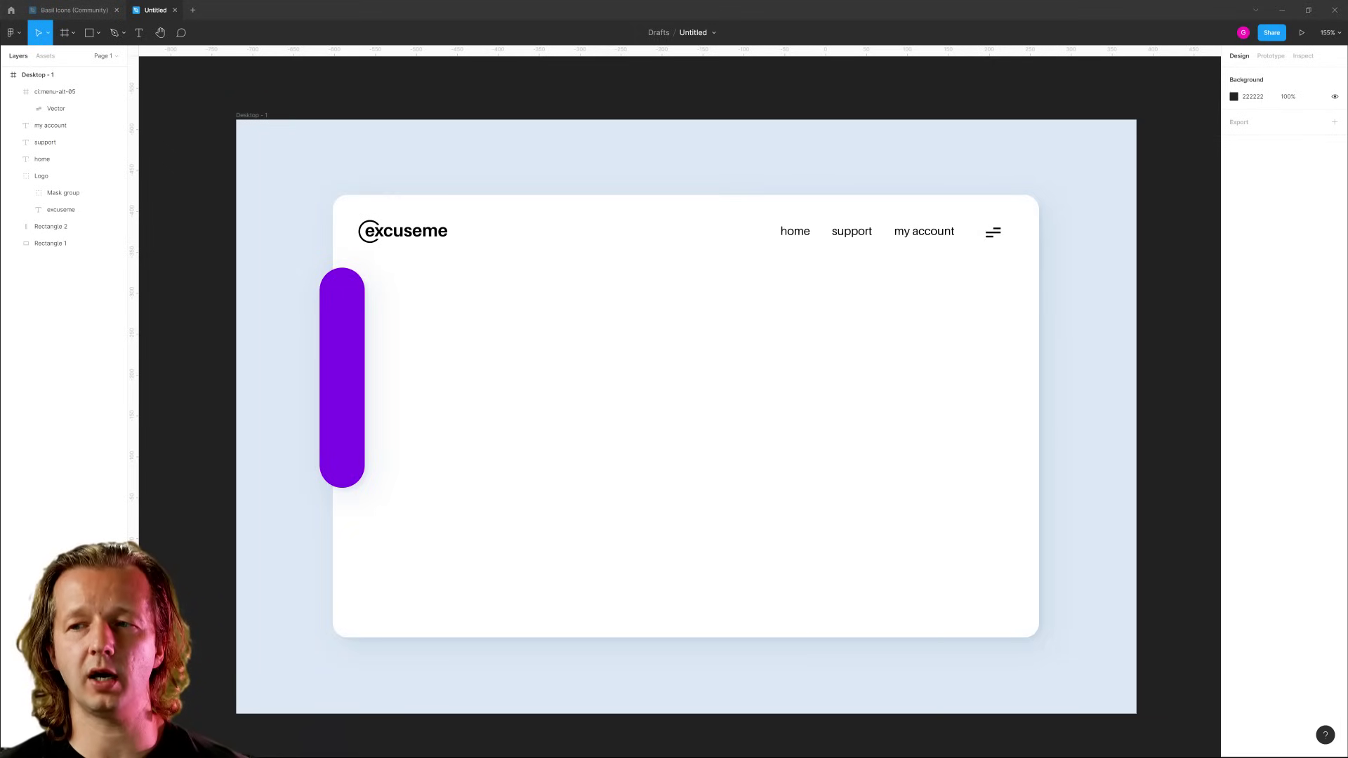
pyautogui.hotkey('ctrl', 'v')
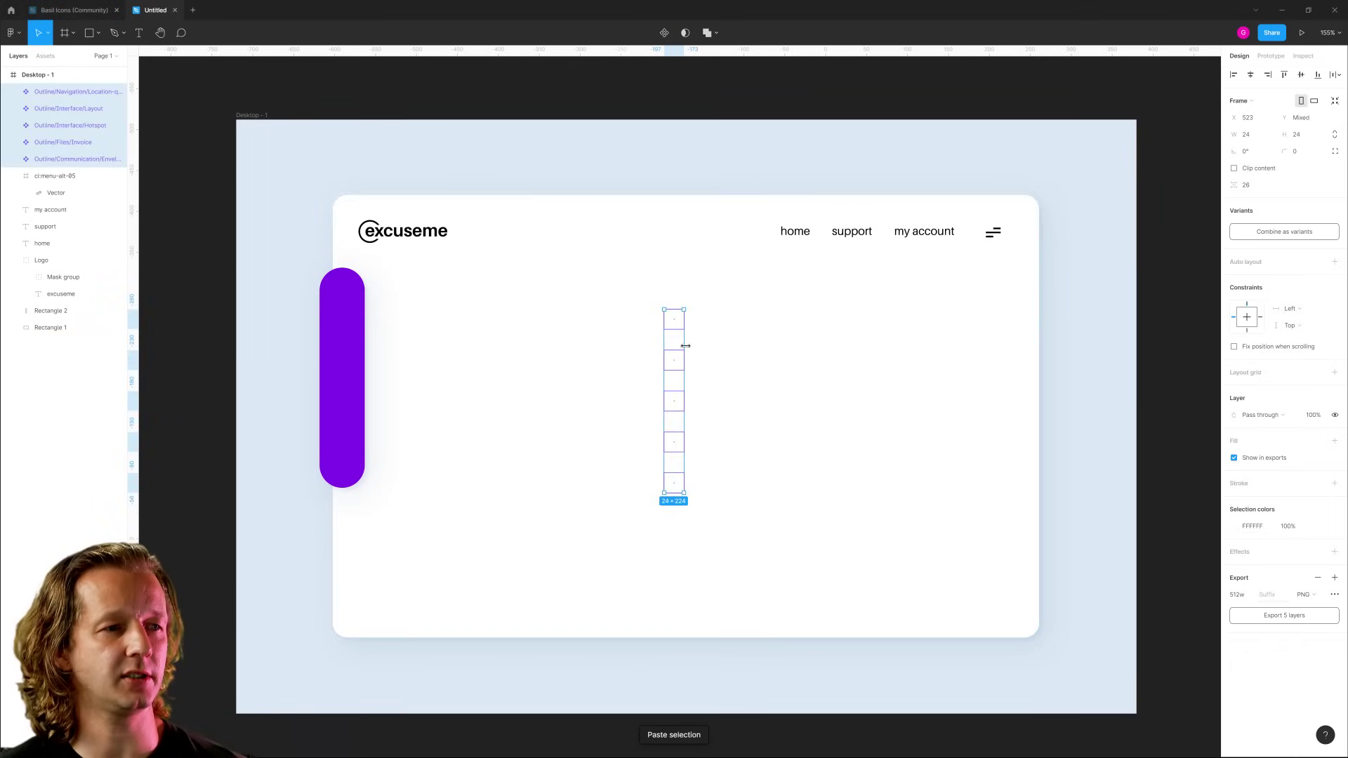
pyautogui.moveTo(675, 326); pyautogui.dragTo(193, 277)
pyautogui.hscroll(-5, 344, 247)
pyautogui.scroll(10, 344, 247)
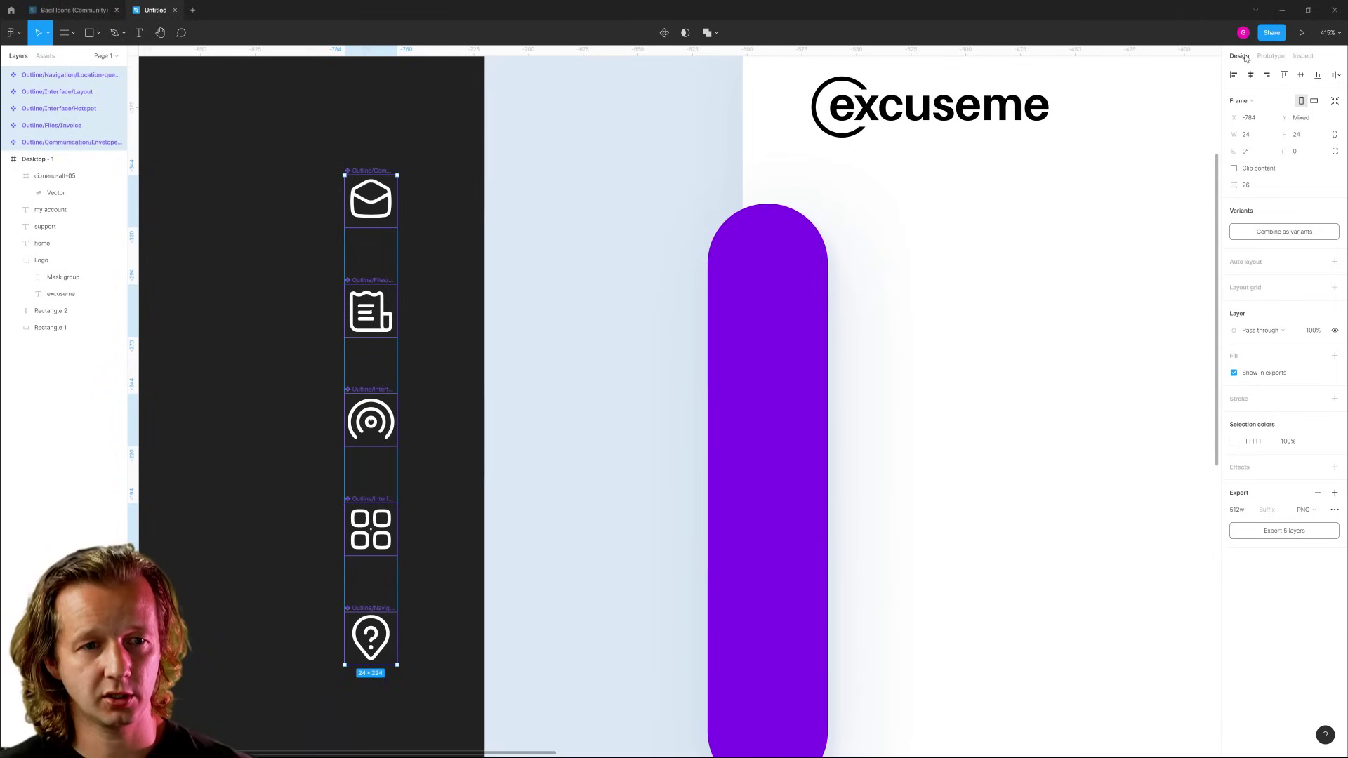
pyautogui.moveTo(370, 201)
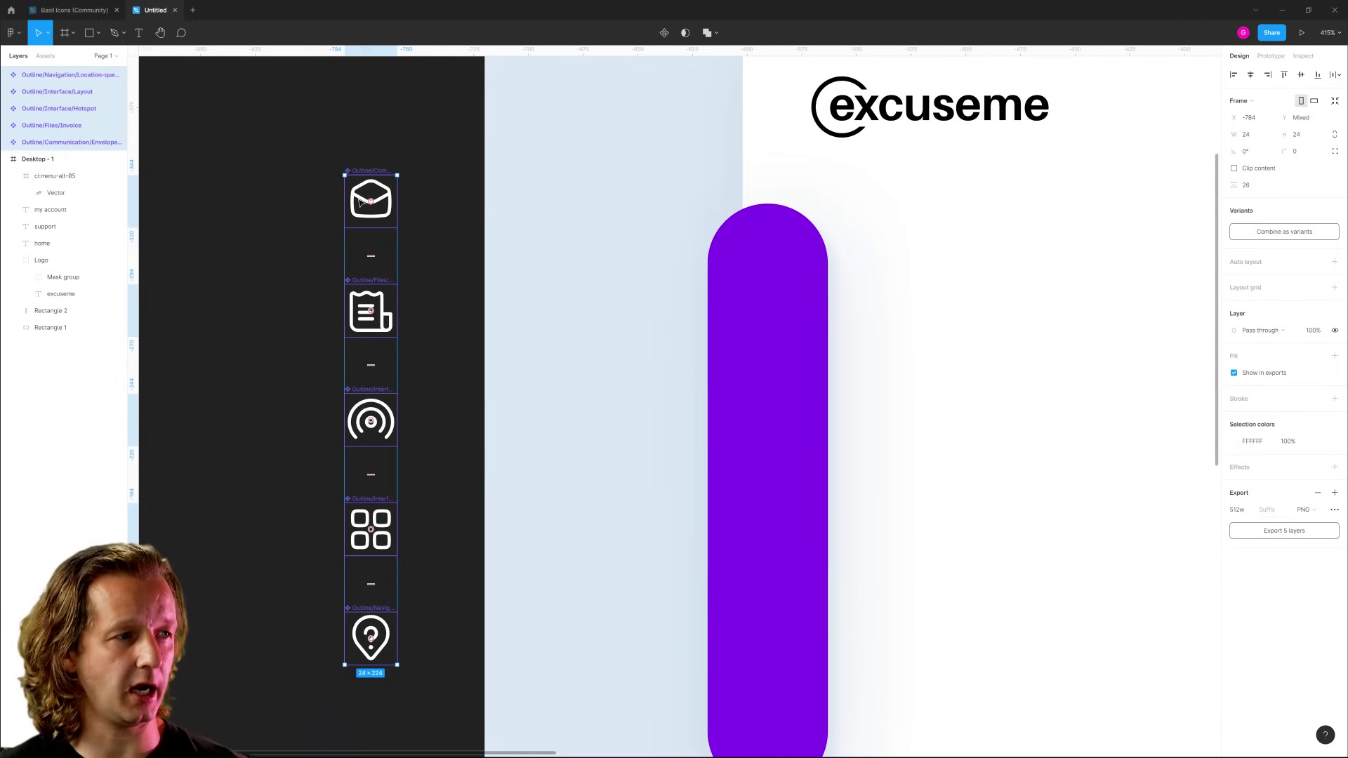
# Move the column of five white icons into the frame and center it on the purple bar at X 117.
pyautogui.moveTo(360, 201); pyautogui.dragTo(610, 219)
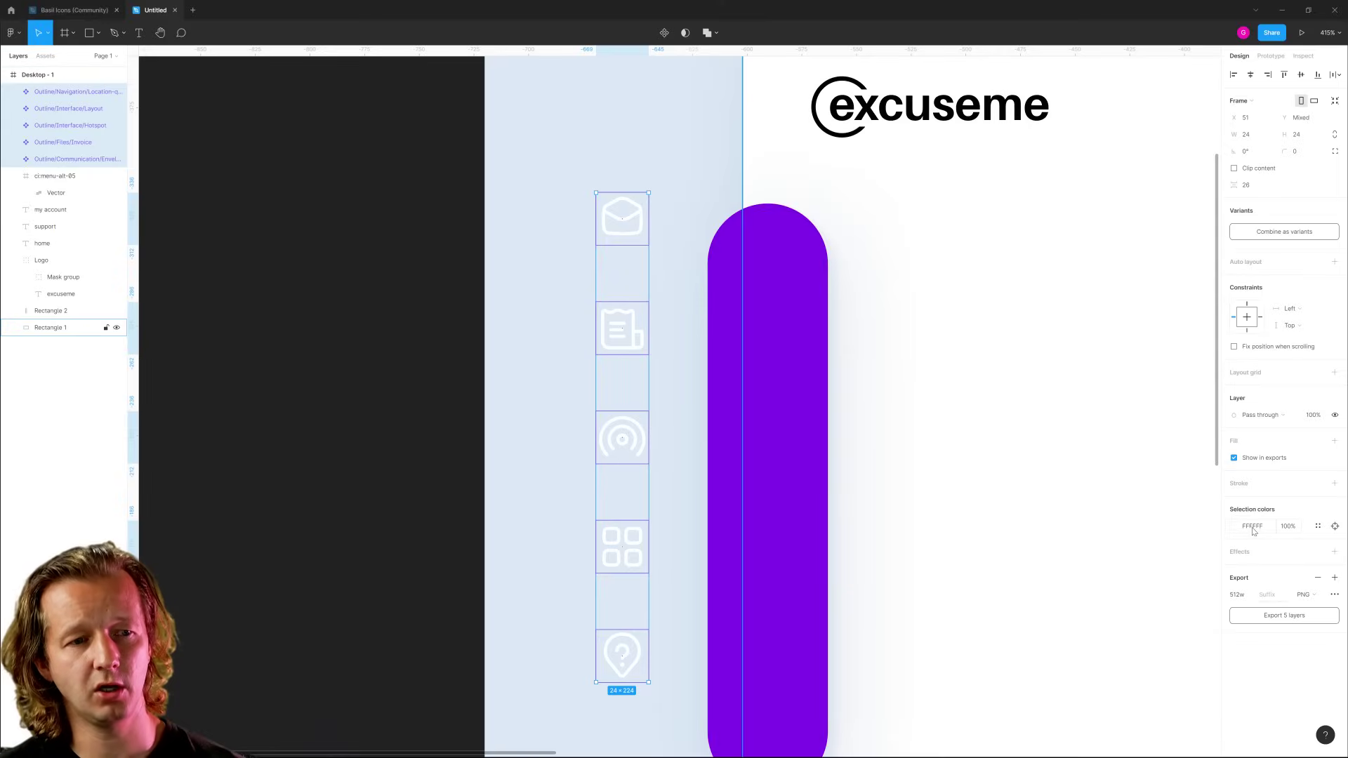
pyautogui.click(1236, 526)
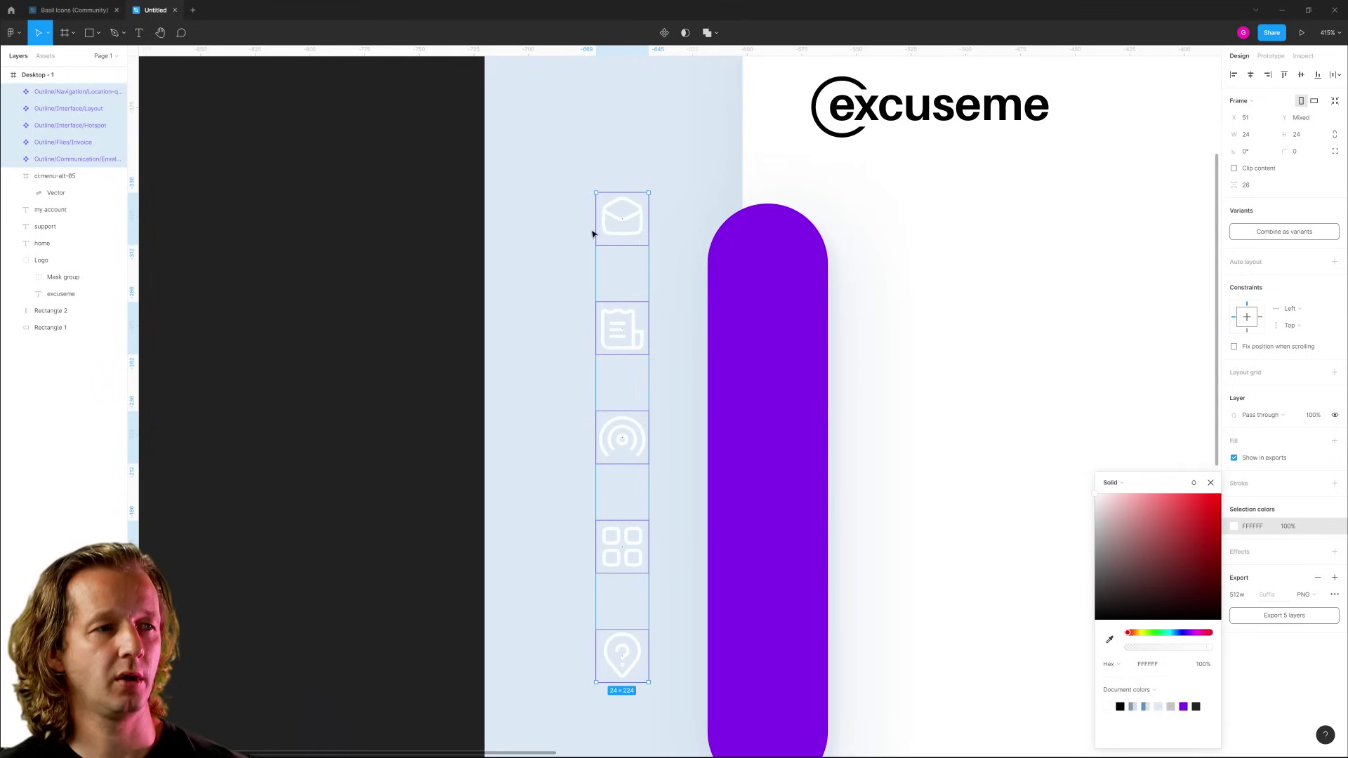
pyautogui.moveTo(628, 221); pyautogui.dragTo(777, 283)
pyautogui.moveTo(609, 322); pyautogui.dragTo(381, 206)
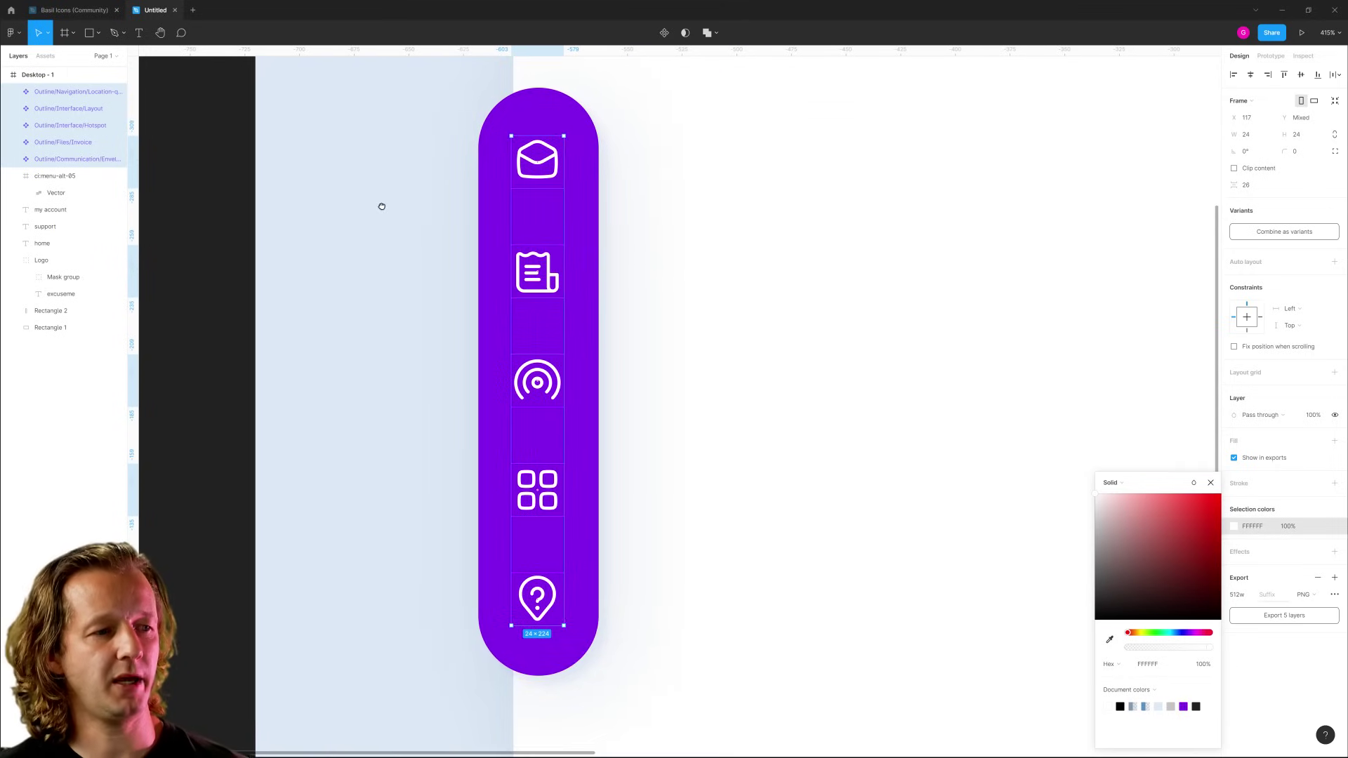
pyautogui.click(401, 300)
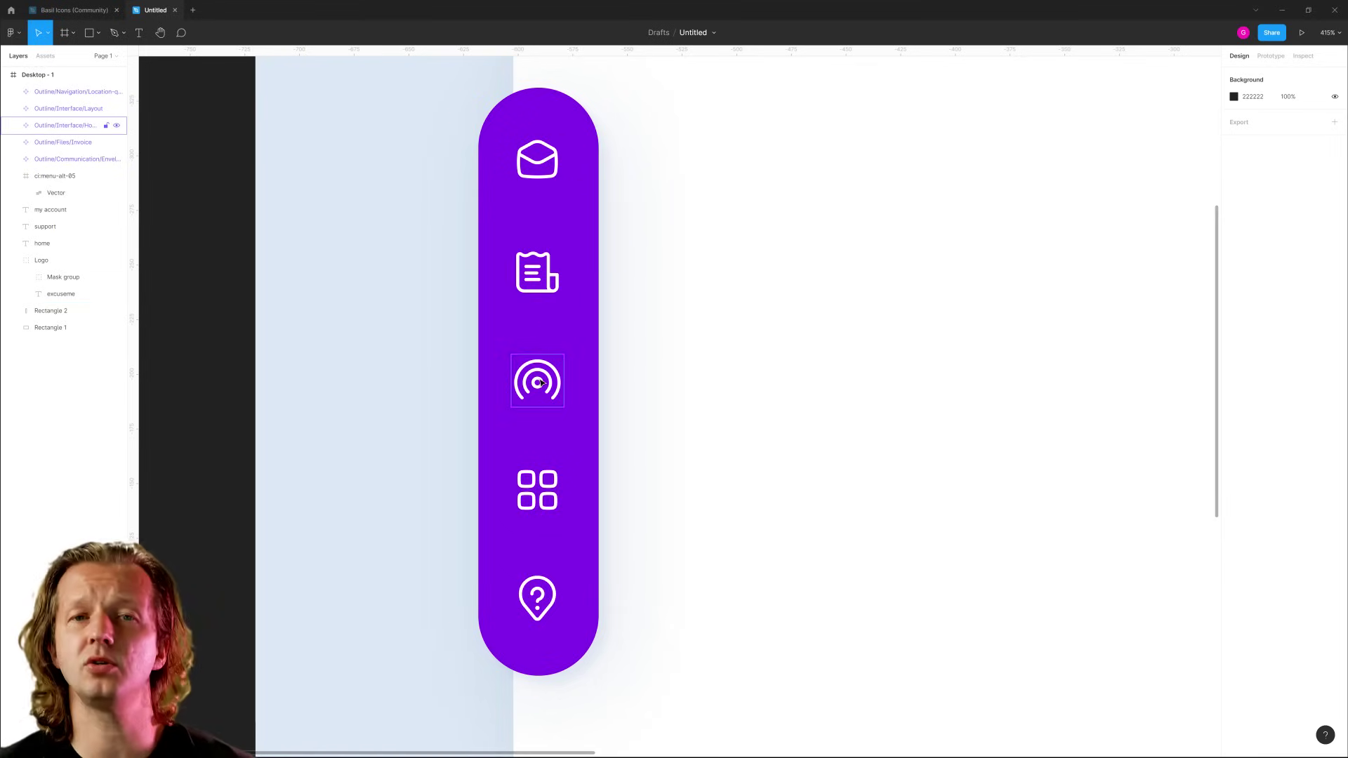
# Check the invoice icon's spacing to its neighbouring icons and inspect the purple bar behind them.
pyautogui.moveTo(539, 273); pyautogui.dragTo(540, 270)
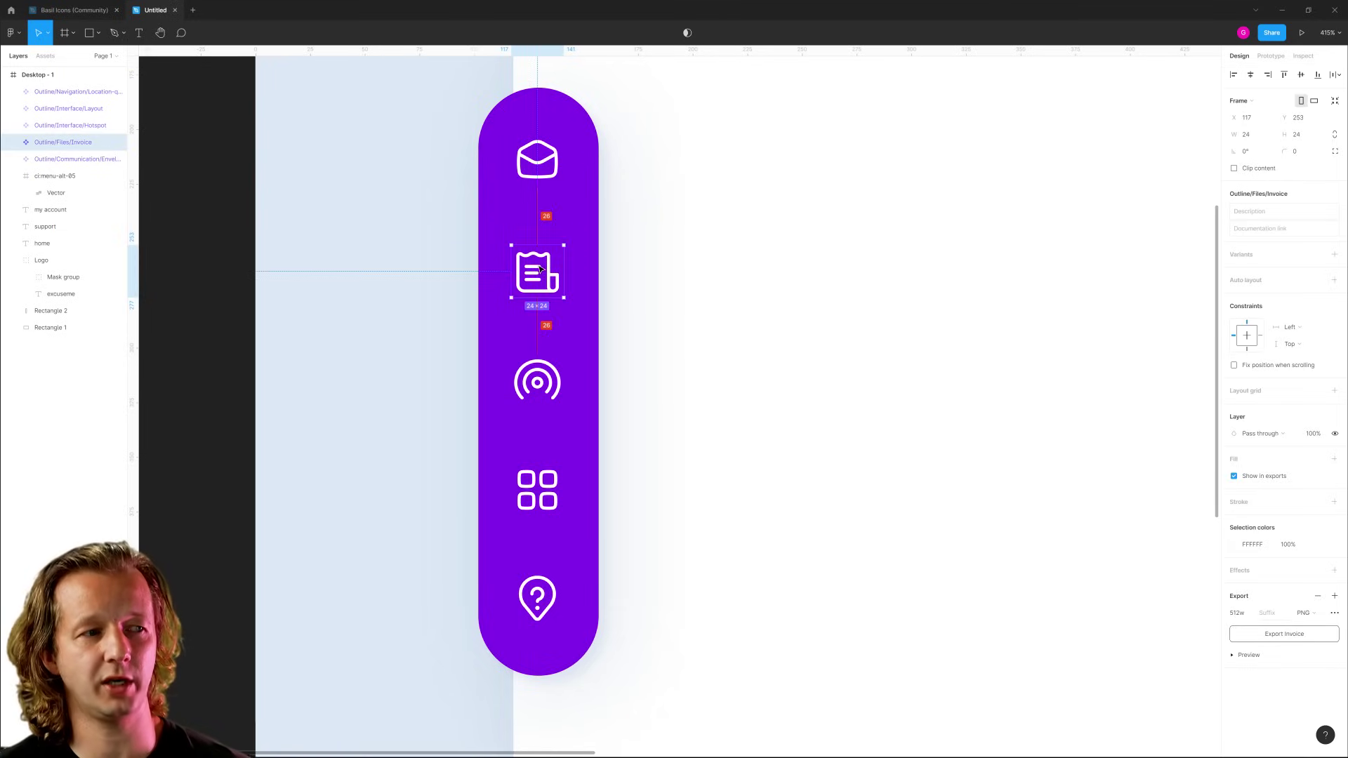
pyautogui.click(407, 274)
pyautogui.scroll(-3, 406, 273)
pyautogui.moveTo(397, 322); pyautogui.dragTo(314, 268)
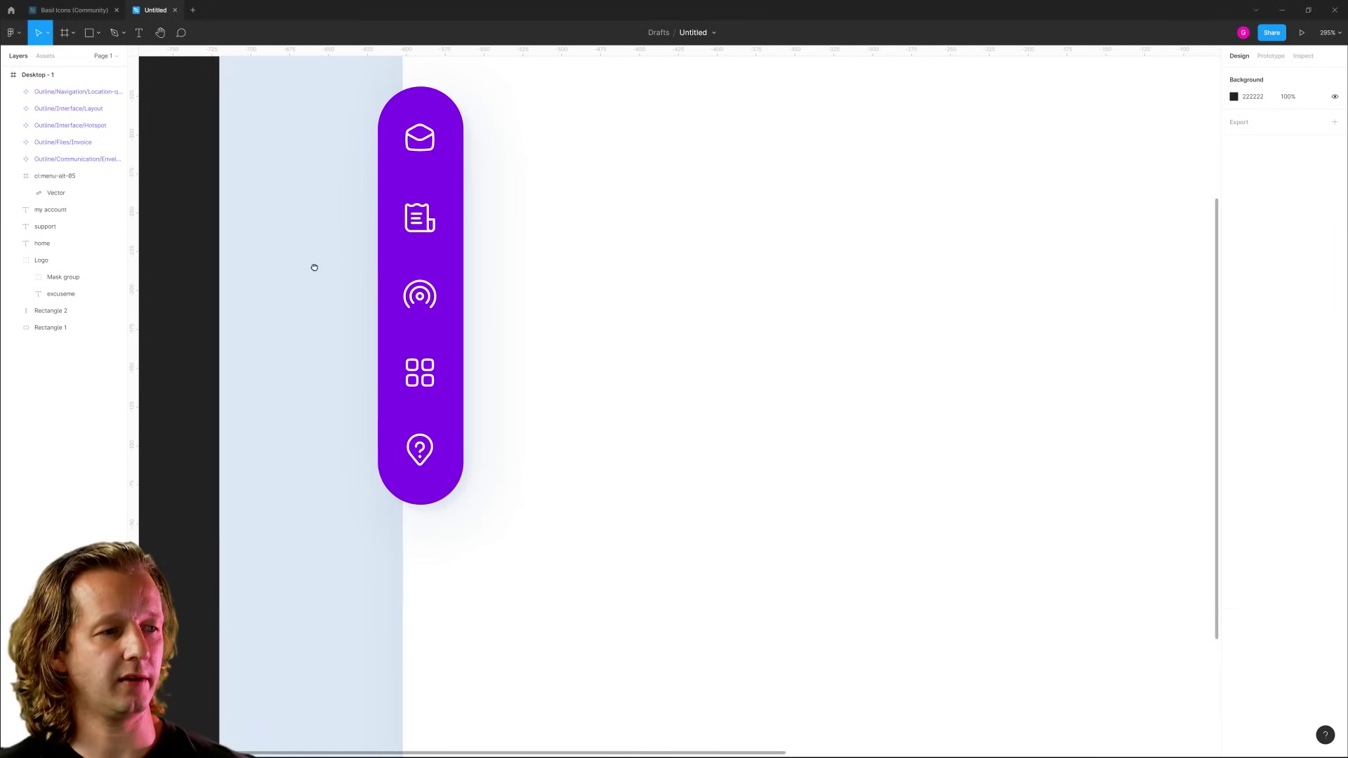
pyautogui.click(426, 496)
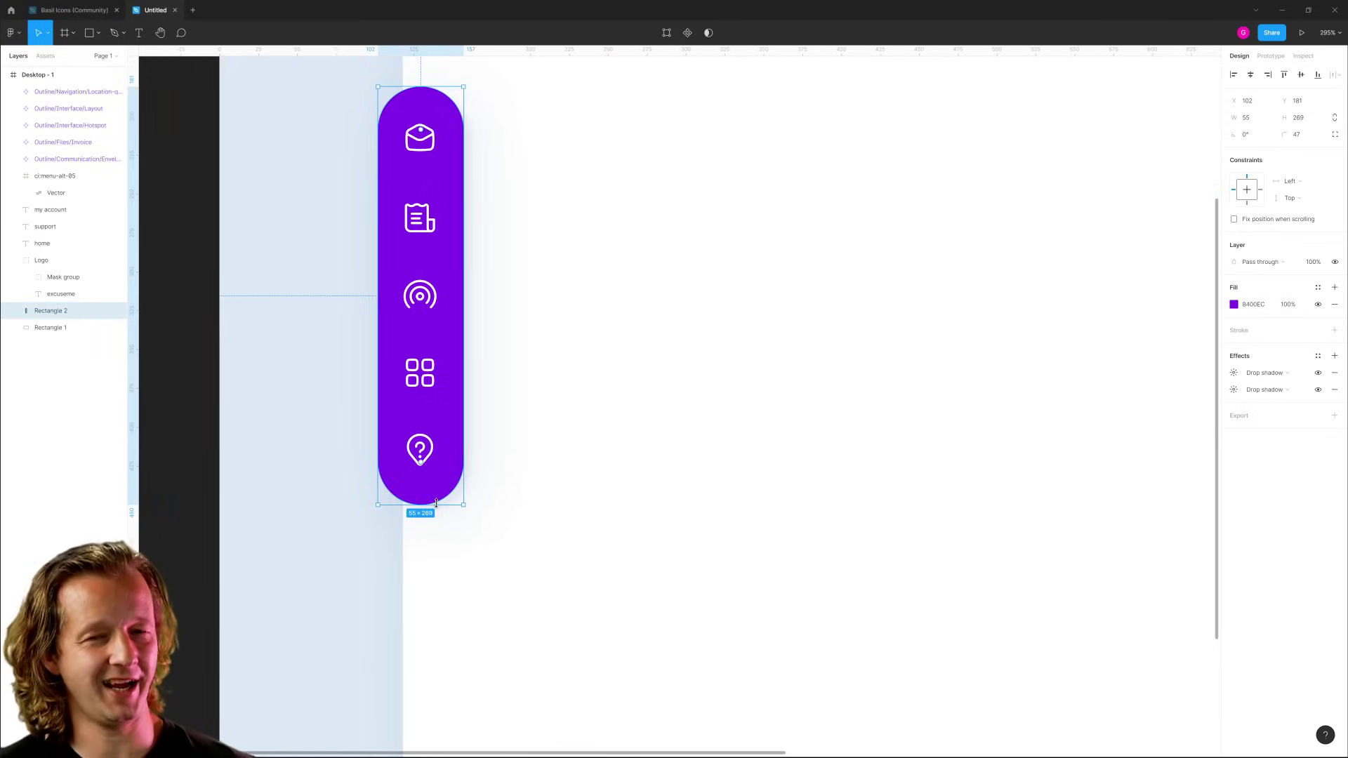
pyautogui.click(330, 292)
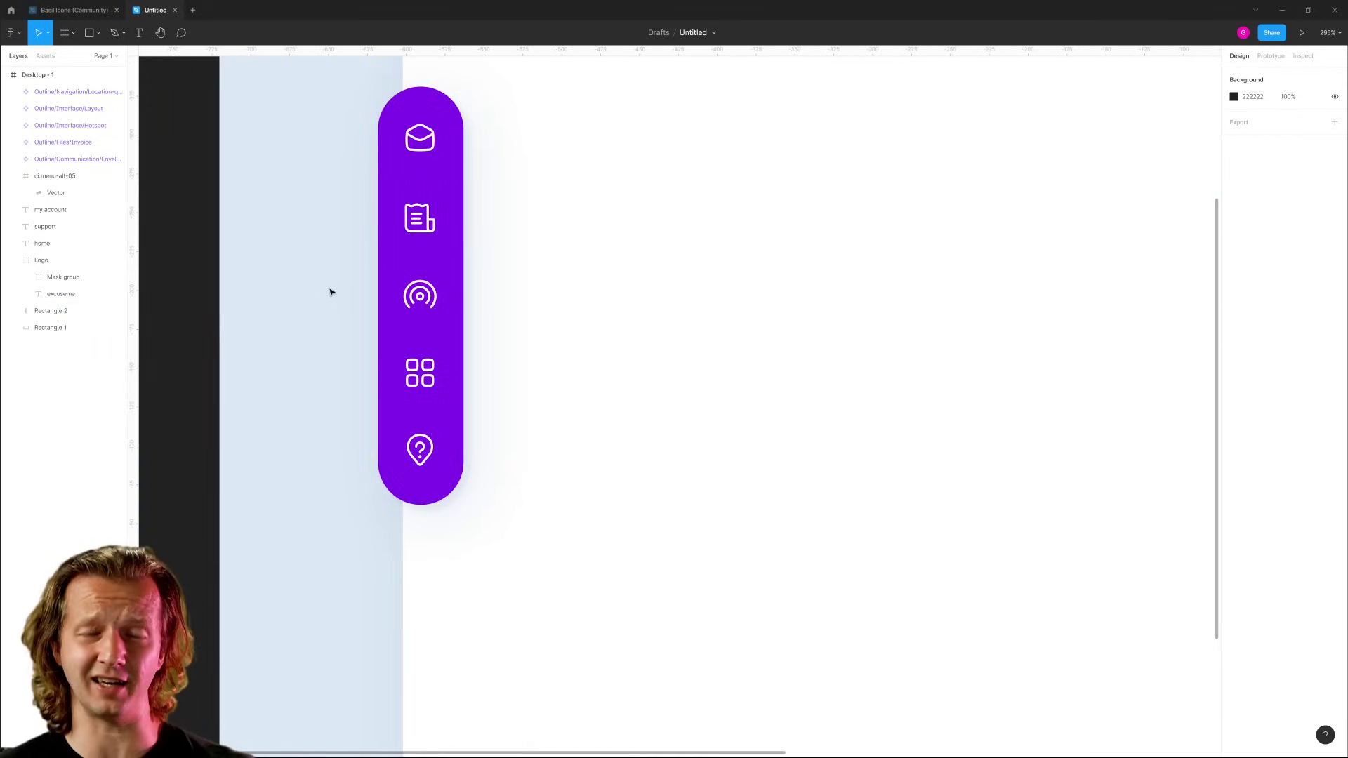
# Draw a 36 × 36 circle centered on the envelope icon and reorder its layer beneath the icon but above the purple bar.
pyautogui.scroll(-5, 316, 208)
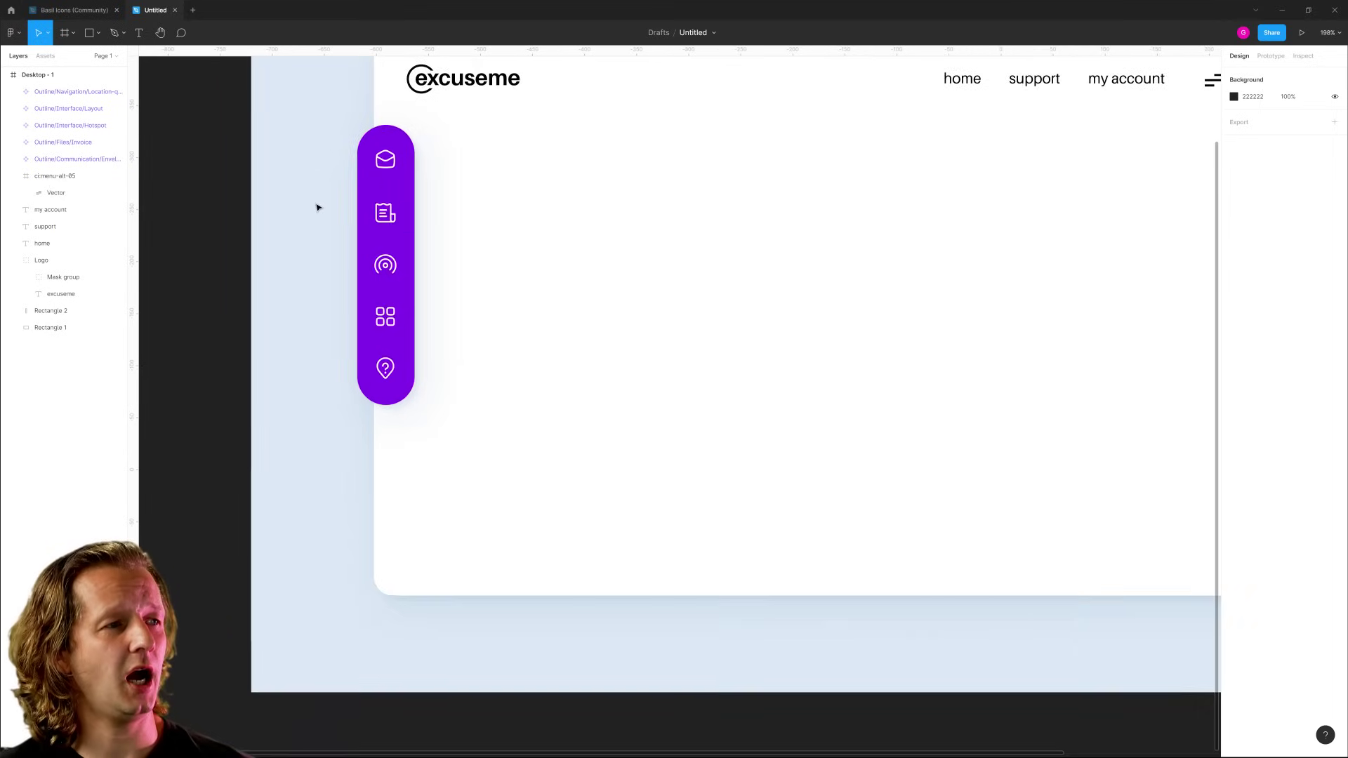
pyautogui.scroll(5, 286, 218)
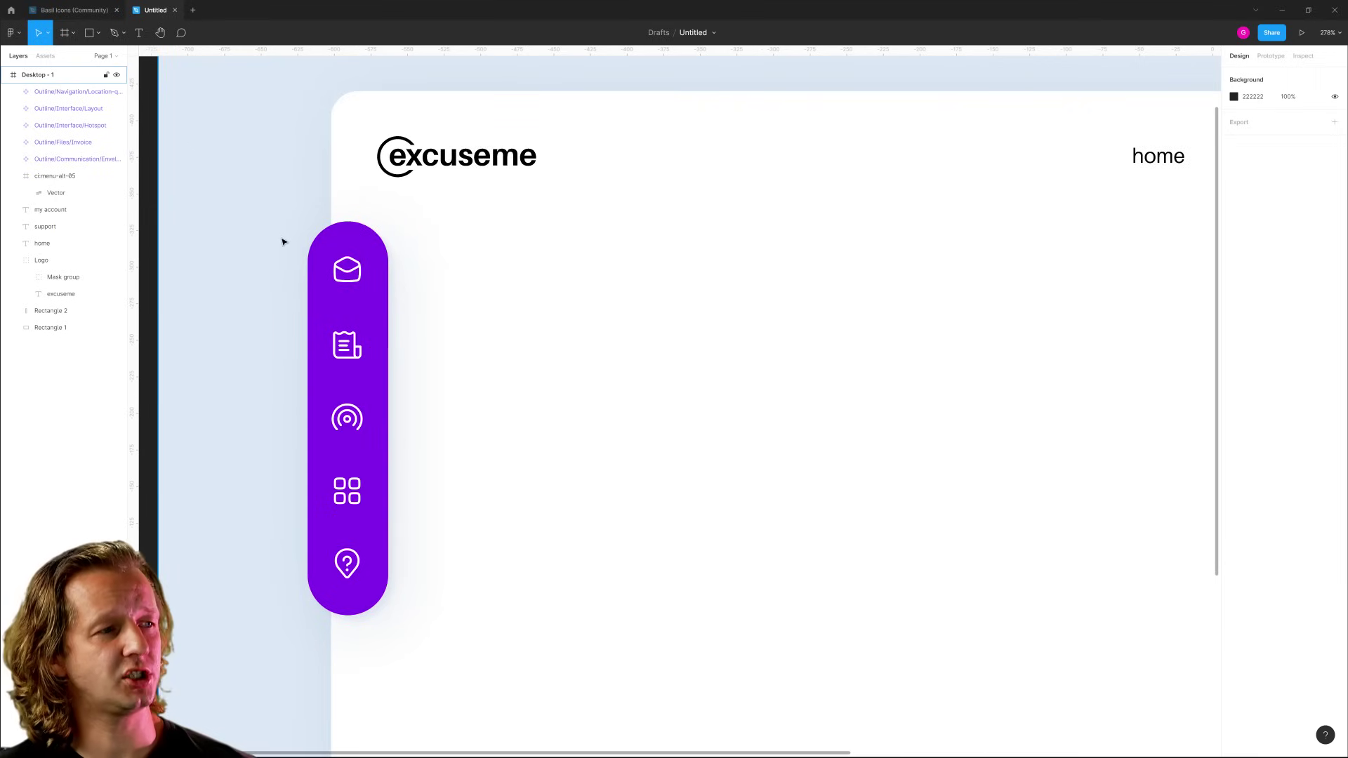
pyautogui.click(98, 33)
pyautogui.click(75, 96)
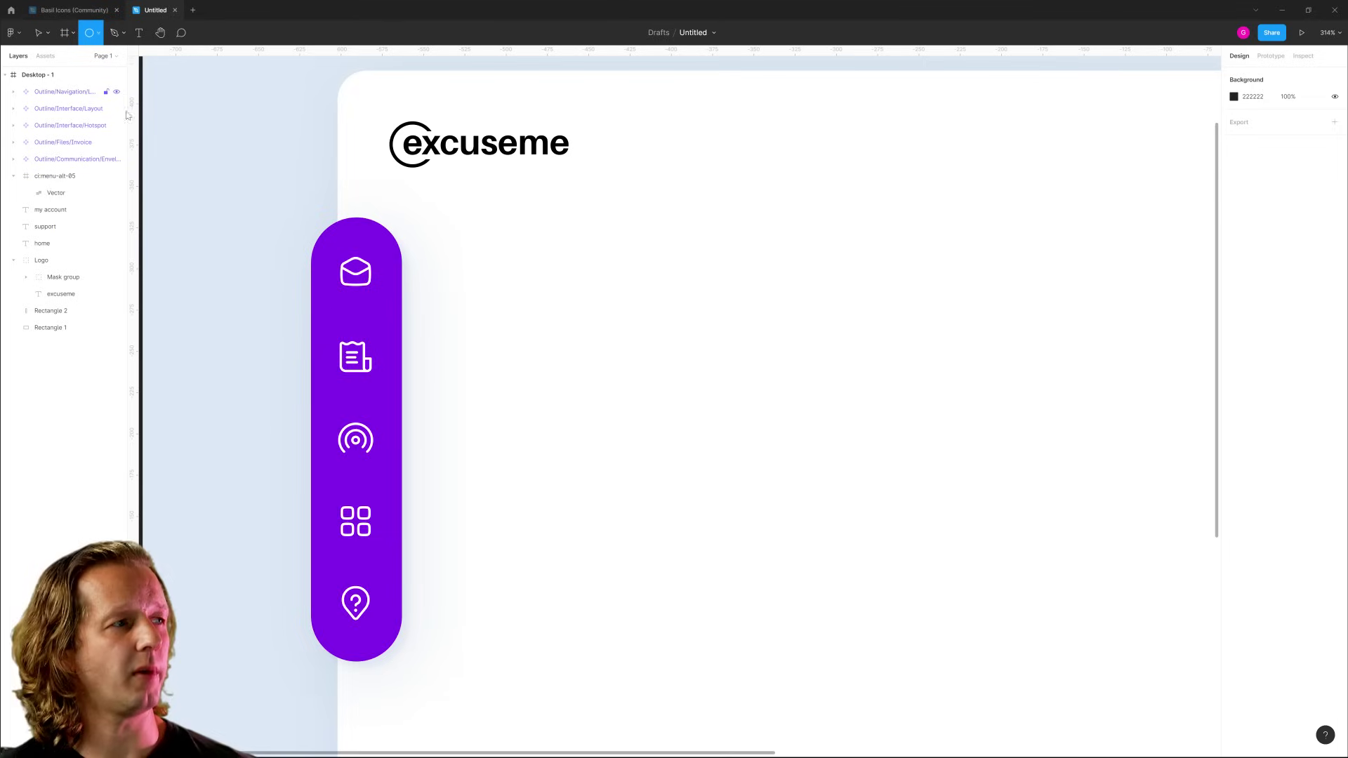
pyautogui.moveTo(356, 272); pyautogui.dragTo(385, 301)
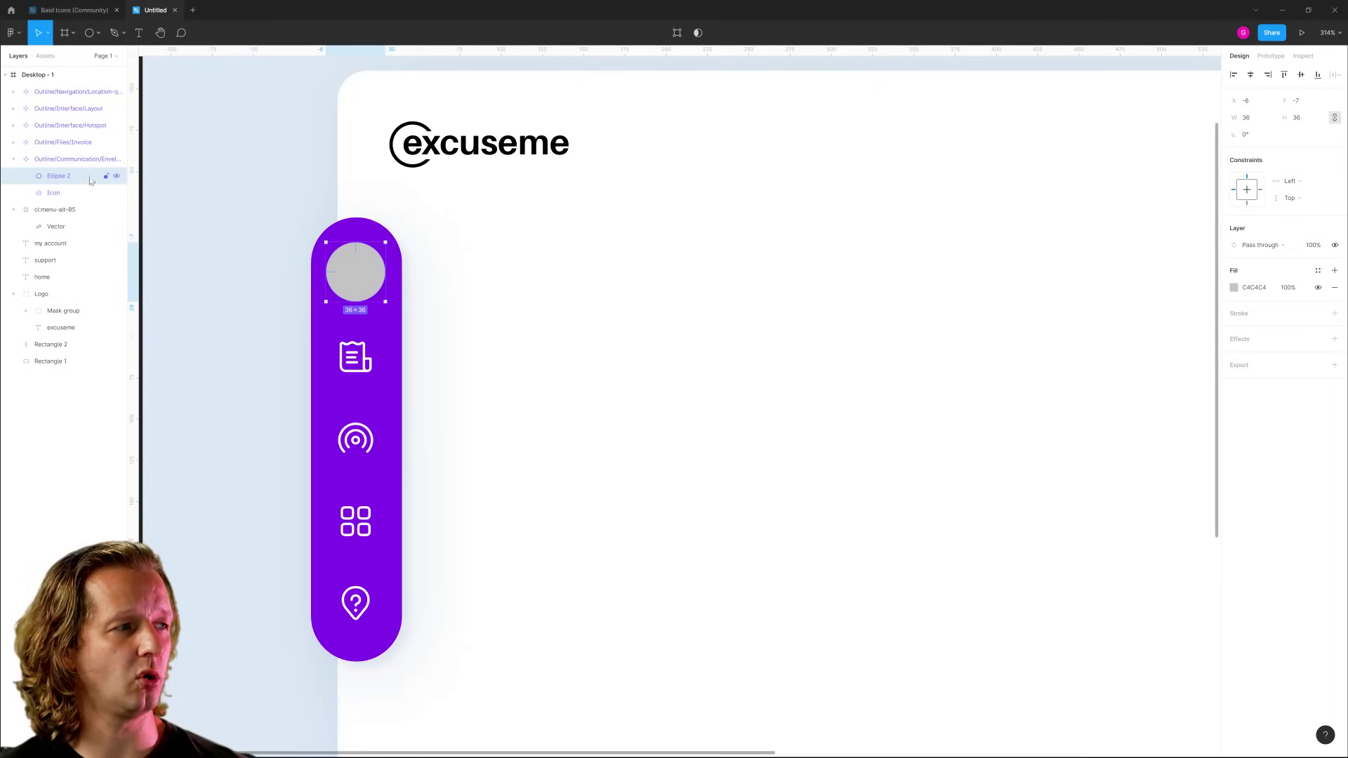
pyautogui.moveTo(58, 176); pyautogui.dragTo(55, 250)
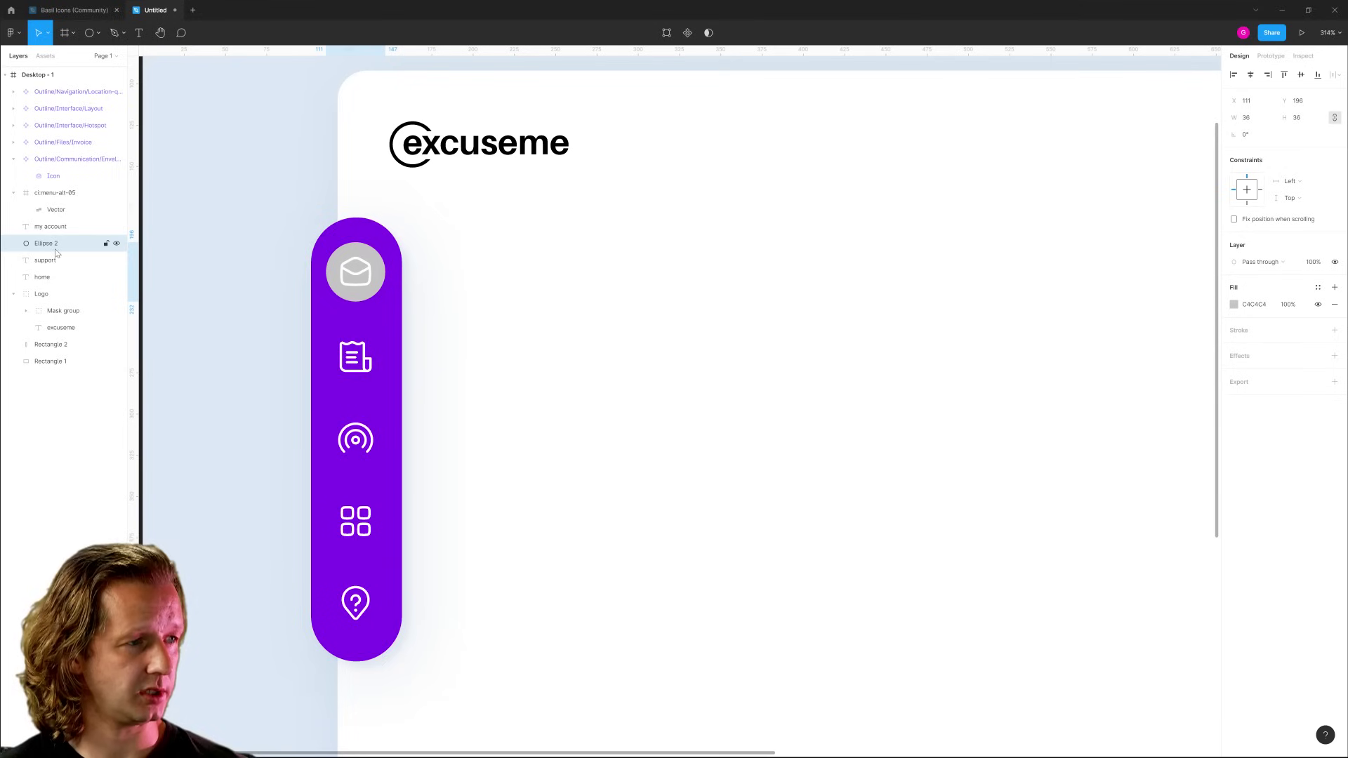
# Fill the circle behind the envelope icon with dark purple 6000AC, derived from the bar's sampled color.
pyautogui.click(1234, 307)
pyautogui.click(1109, 463)
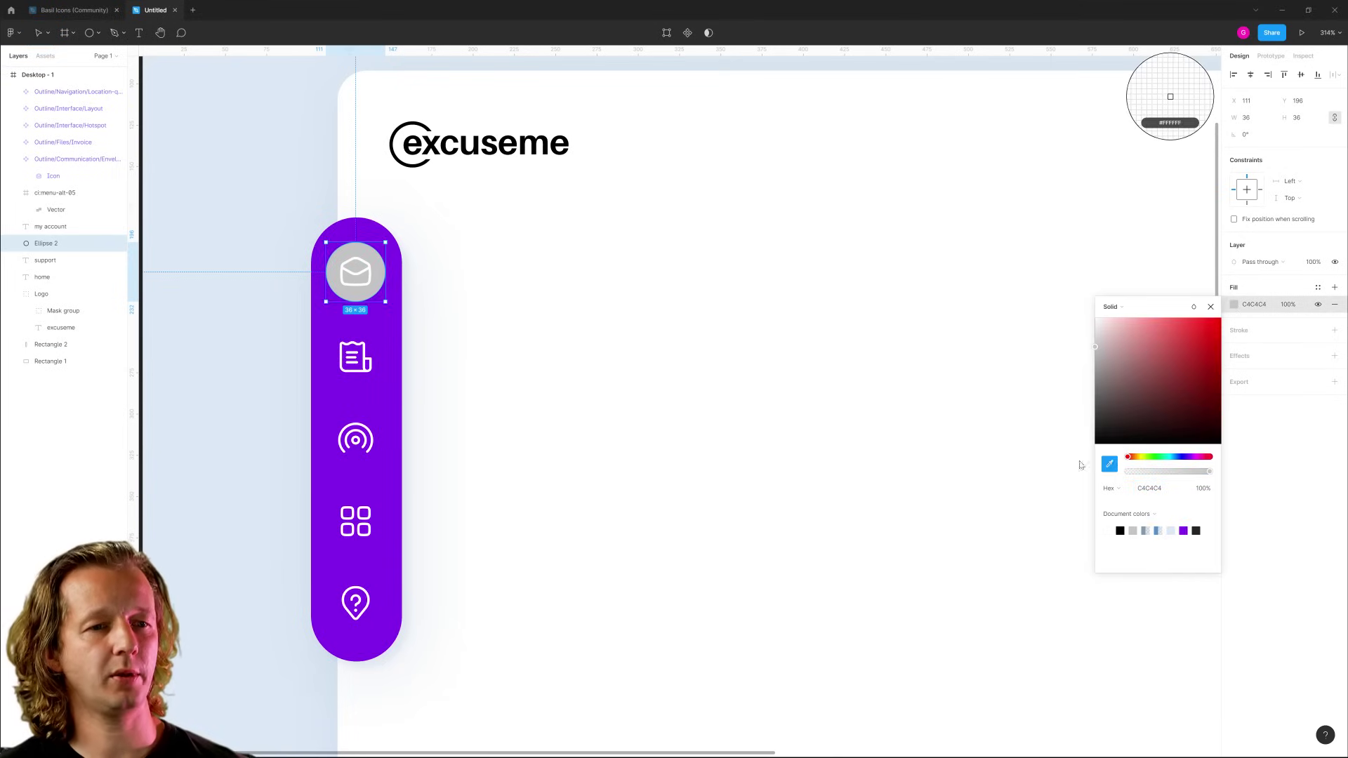
pyautogui.click(377, 227)
pyautogui.moveTo(1216, 342); pyautogui.dragTo(1249, 366)
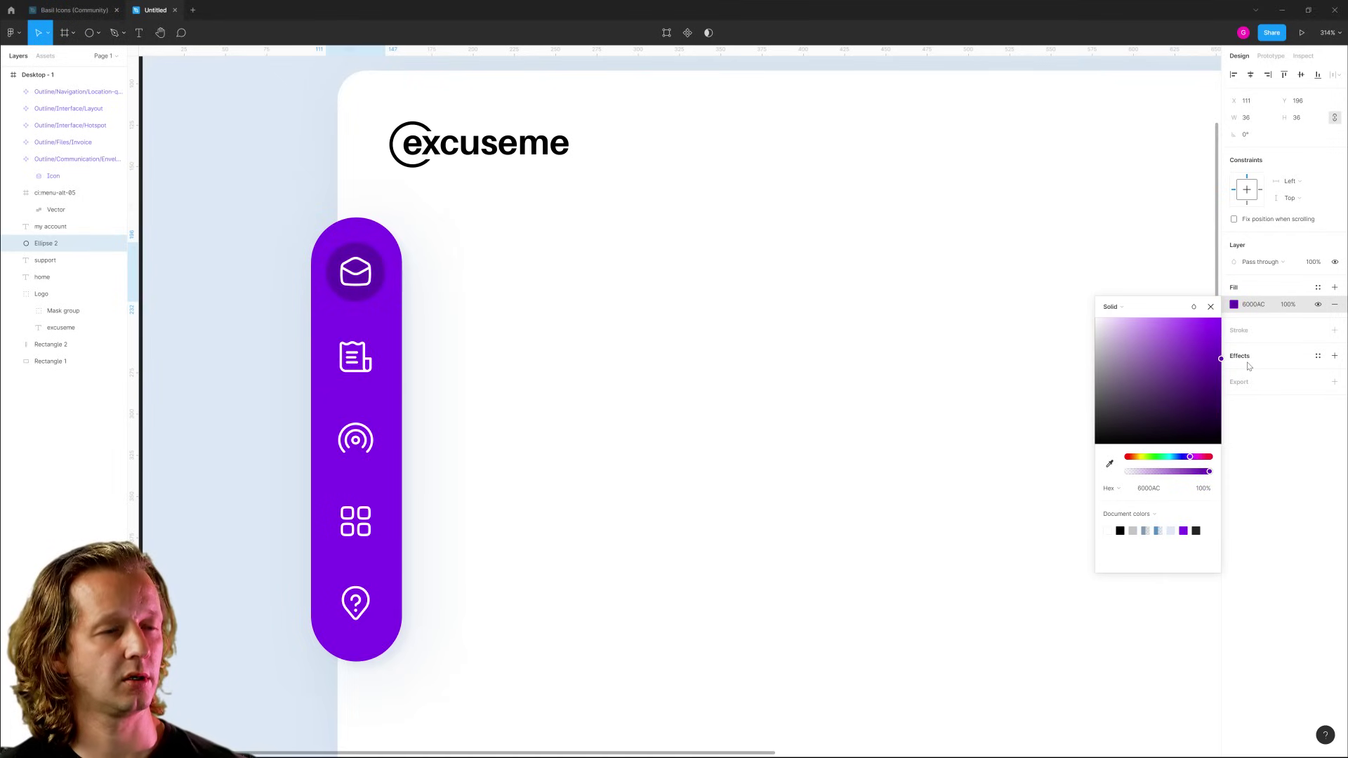
pyautogui.click(1172, 490)
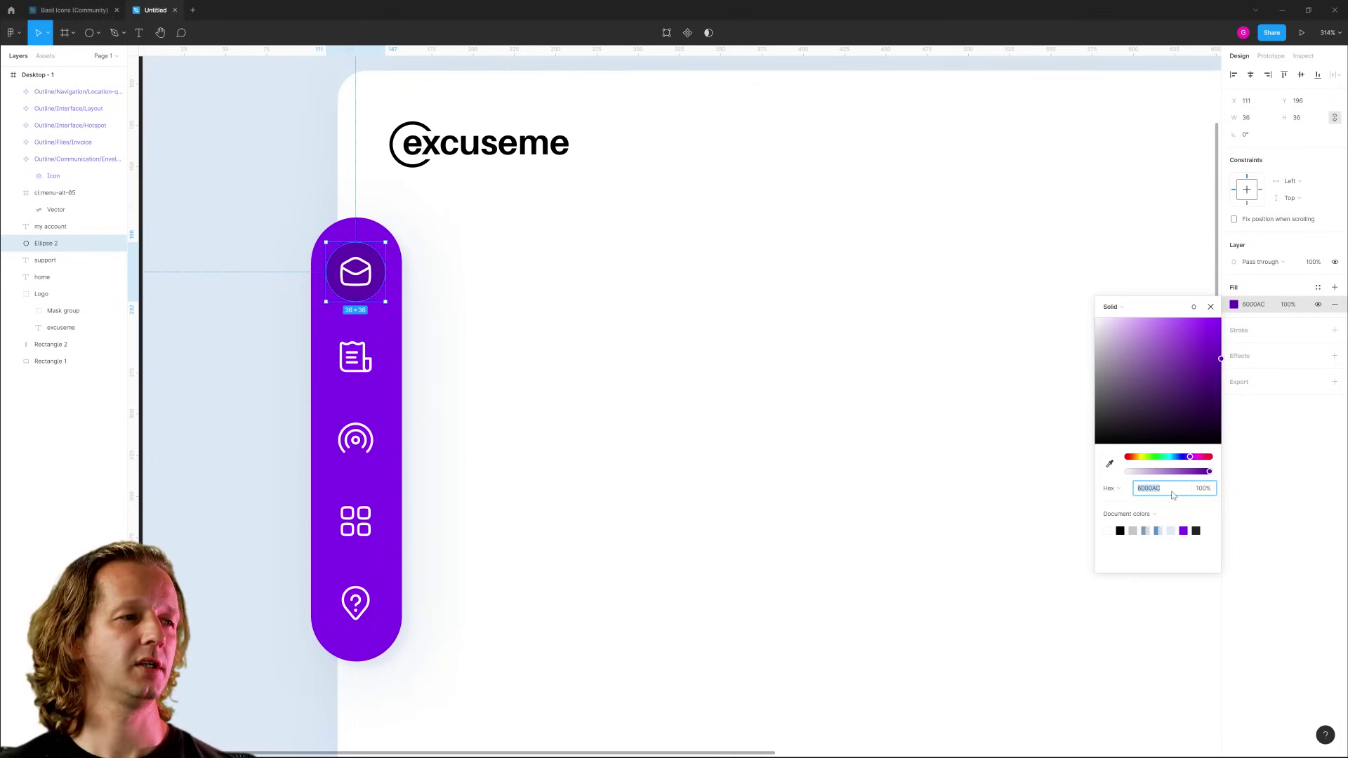
pyautogui.click(227, 274)
pyautogui.scroll(-3, 249, 247)
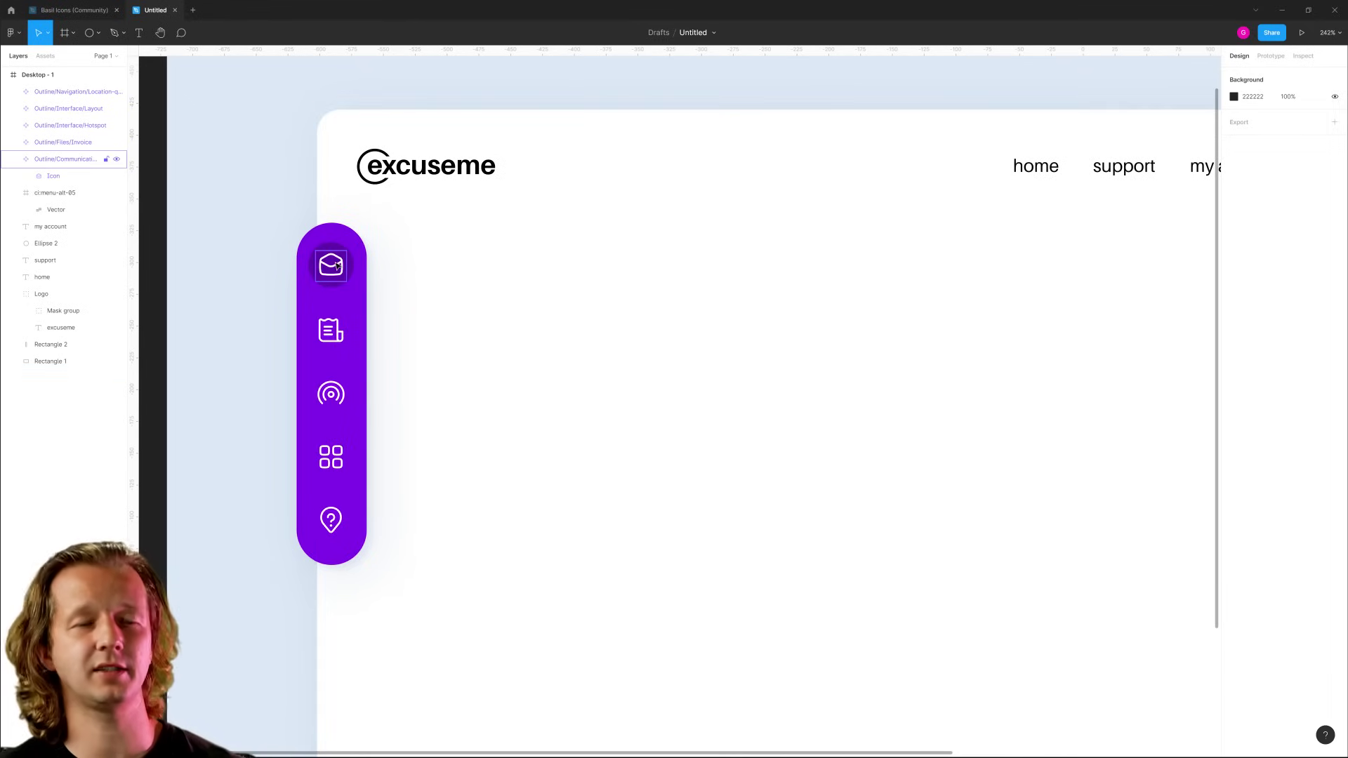
pyautogui.scroll(-5, 246, 319)
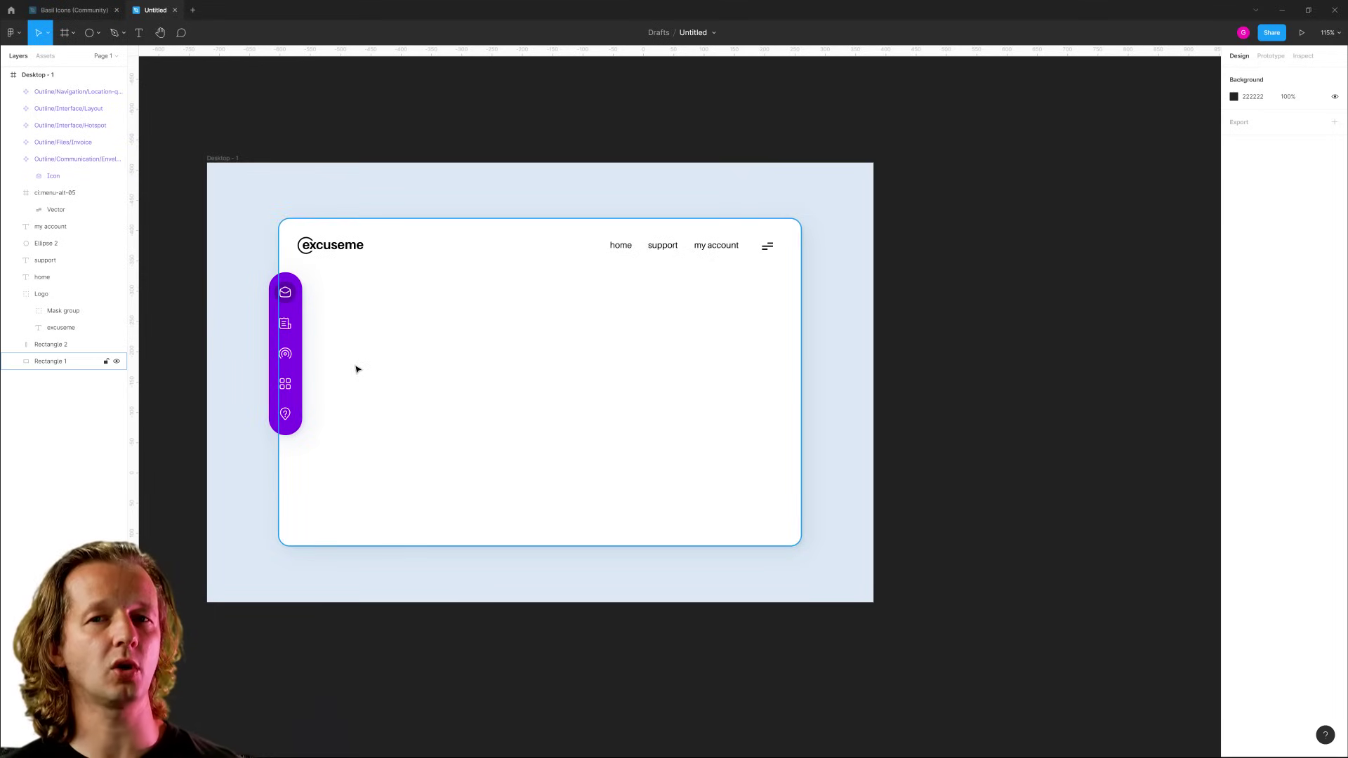
pyautogui.scroll(5, 357, 369)
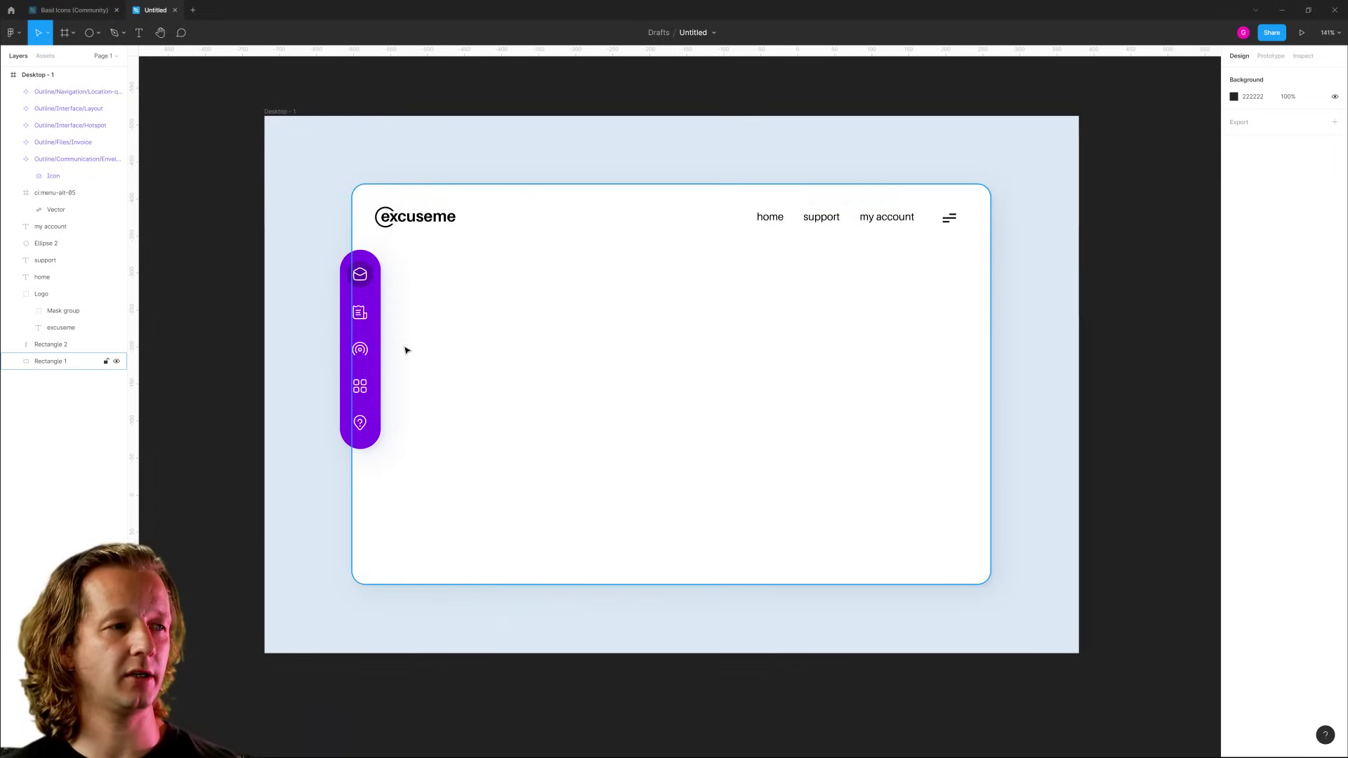
# Paste the copied dashboard layout onto the empty canvas beside the frame and examine its labelled sidebar.
pyautogui.scroll(1, 427, 346)
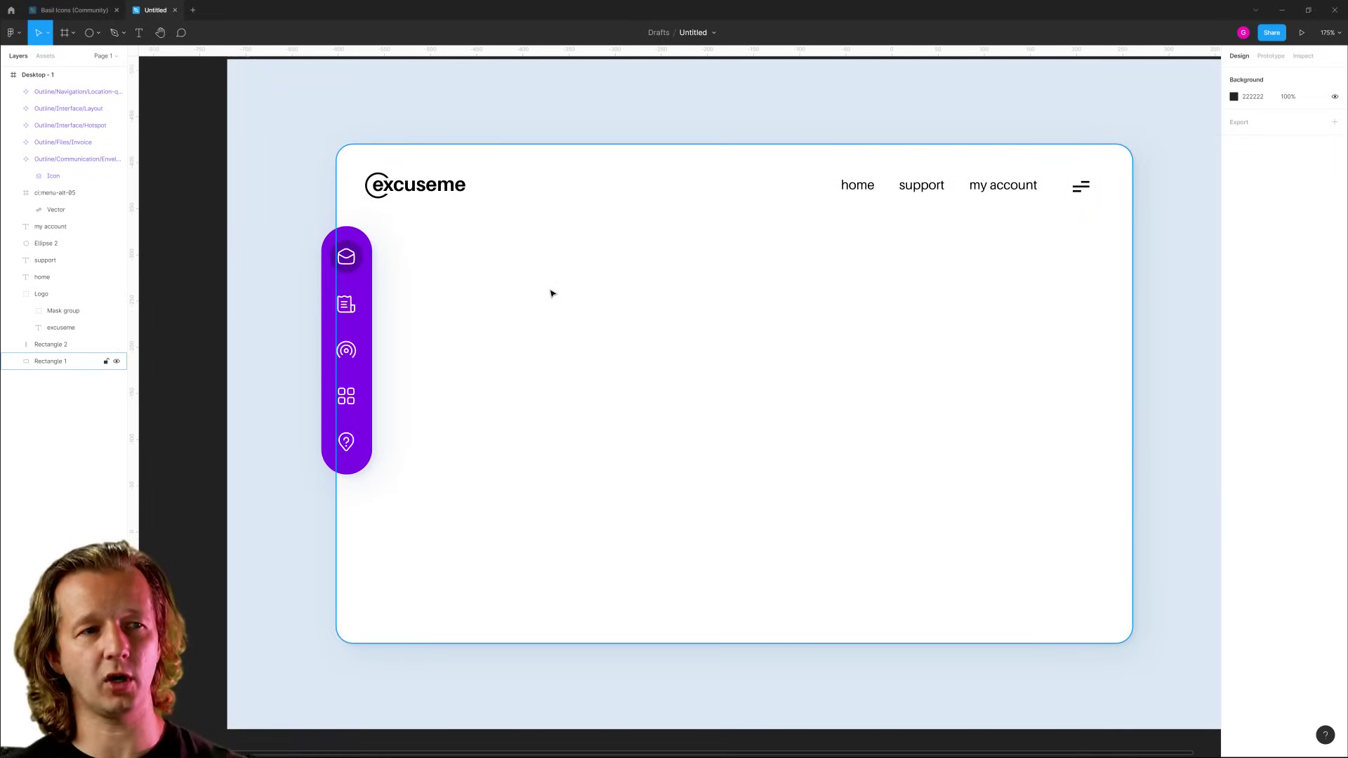
pyautogui.scroll(-7, 611, 272)
pyautogui.moveTo(929, 318); pyautogui.dragTo(824, 320)
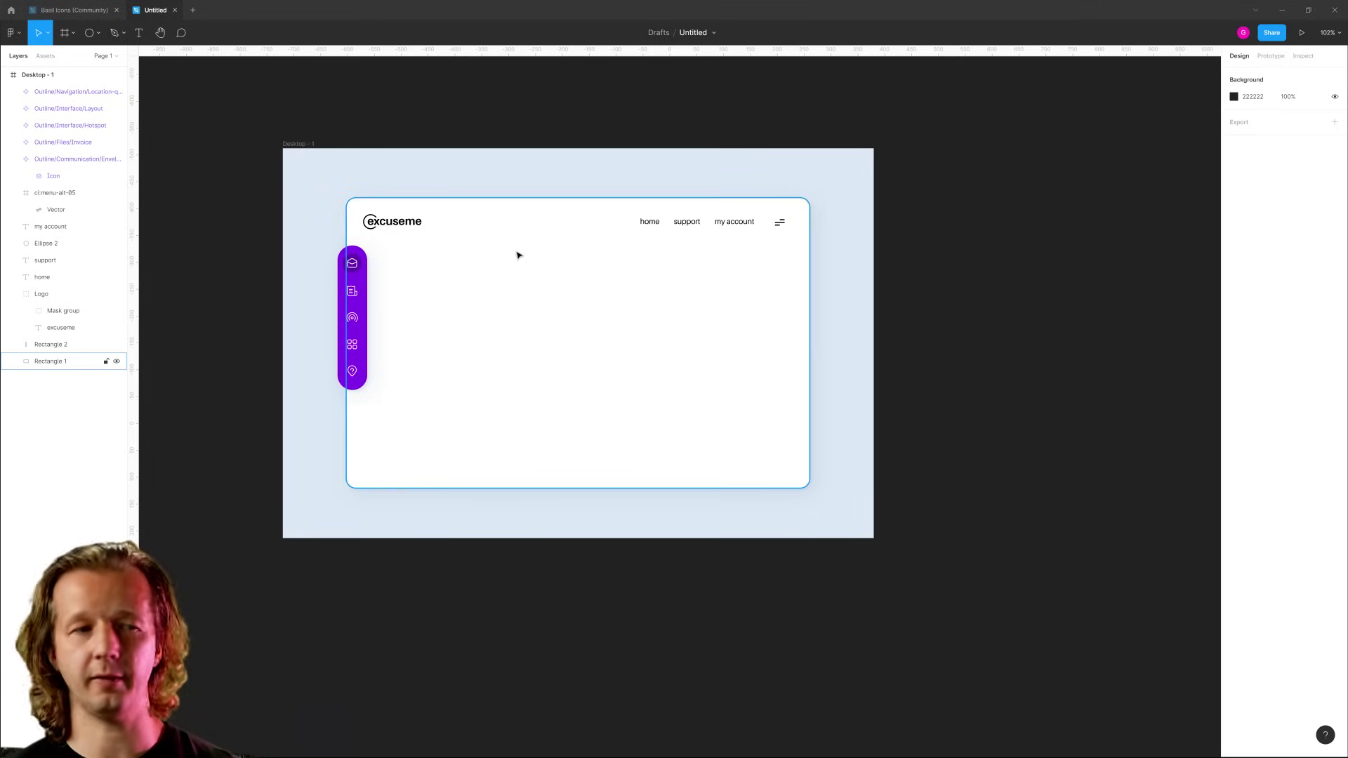
pyautogui.scroll(-4, 941, 343)
pyautogui.moveTo(1007, 368); pyautogui.dragTo(545, 368)
pyautogui.hotkey('ctrl', 'v')
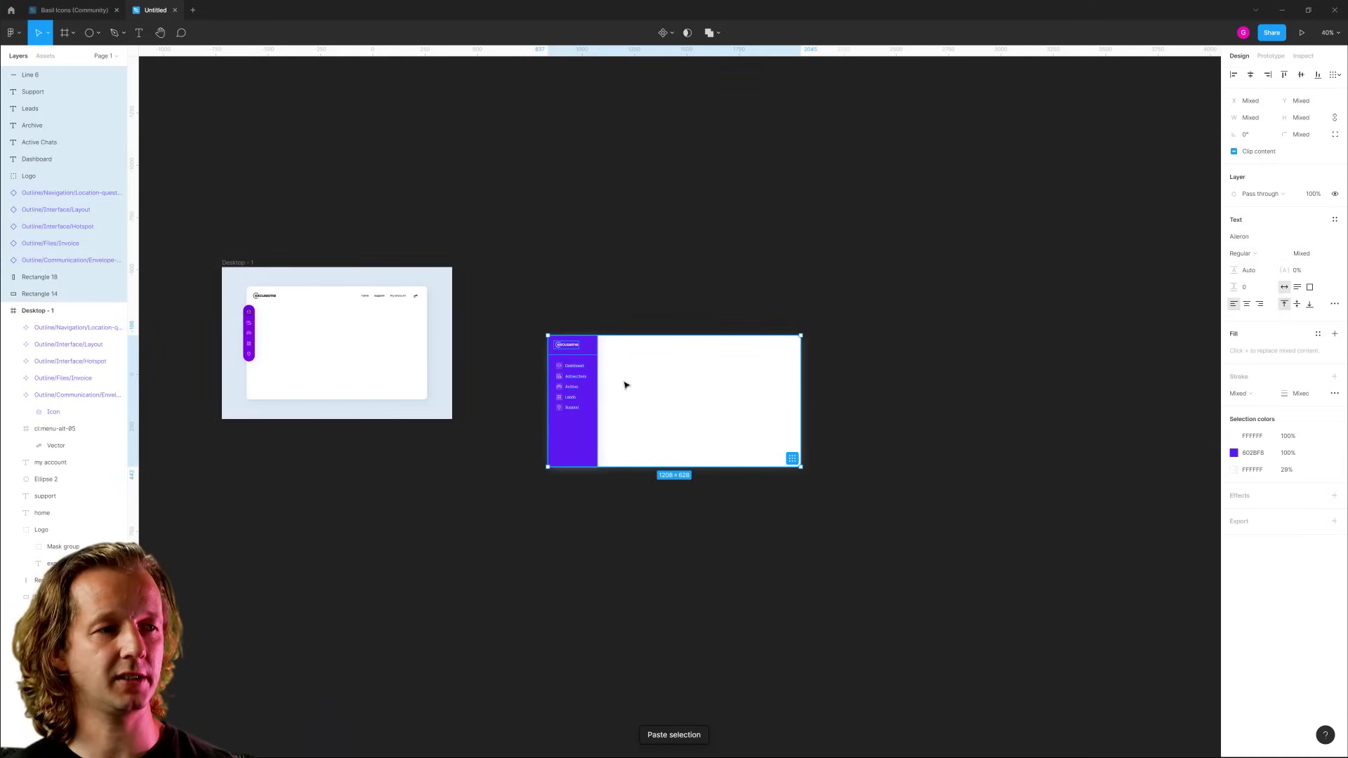
pyautogui.hotkey('shift', '2')
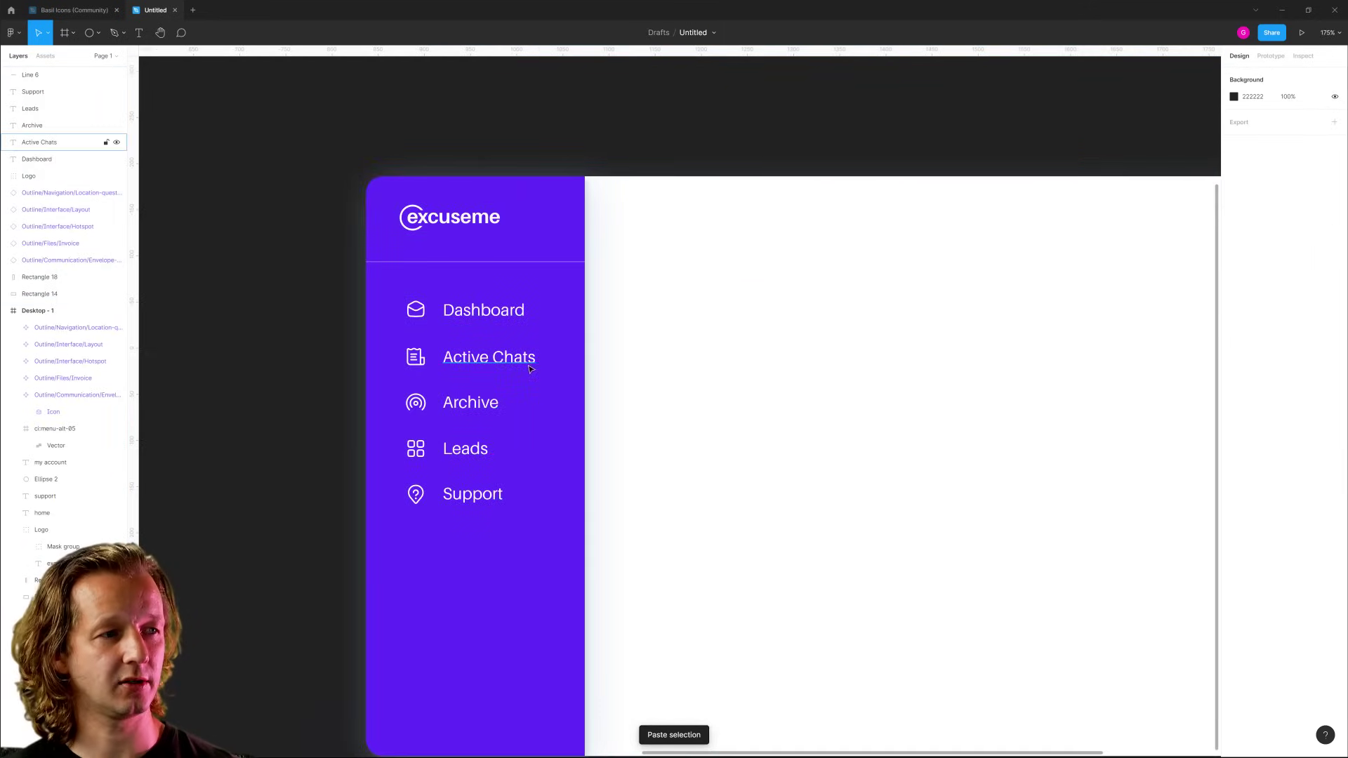
# Delete all elements of the pasted dashboard layout and return to the Desktop - 1 frame.
pyautogui.scroll(-5, 618, 442)
pyautogui.moveTo(472, 261); pyautogui.dragTo(1102, 634)
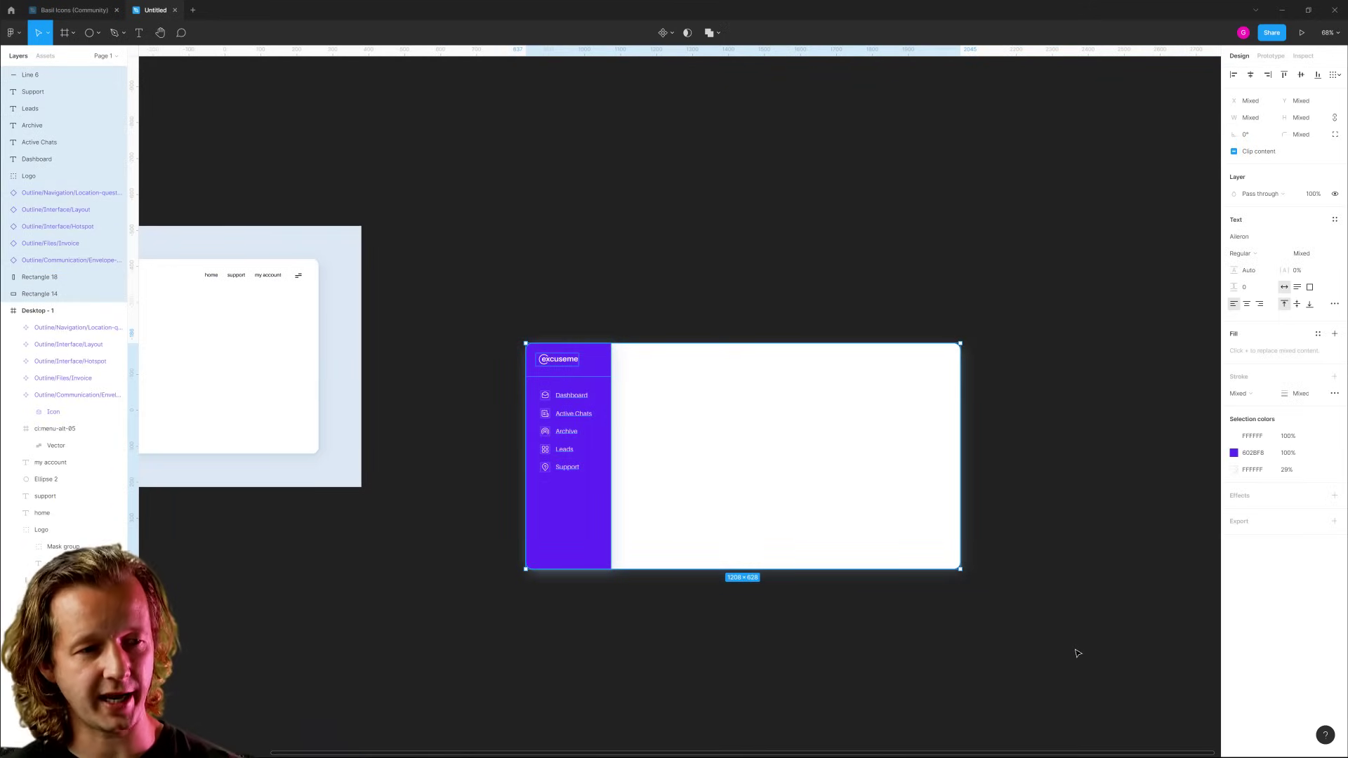
pyautogui.press('Delete')
pyautogui.hscroll(-5, 561, 392)
pyautogui.hotkey('shift', '1')
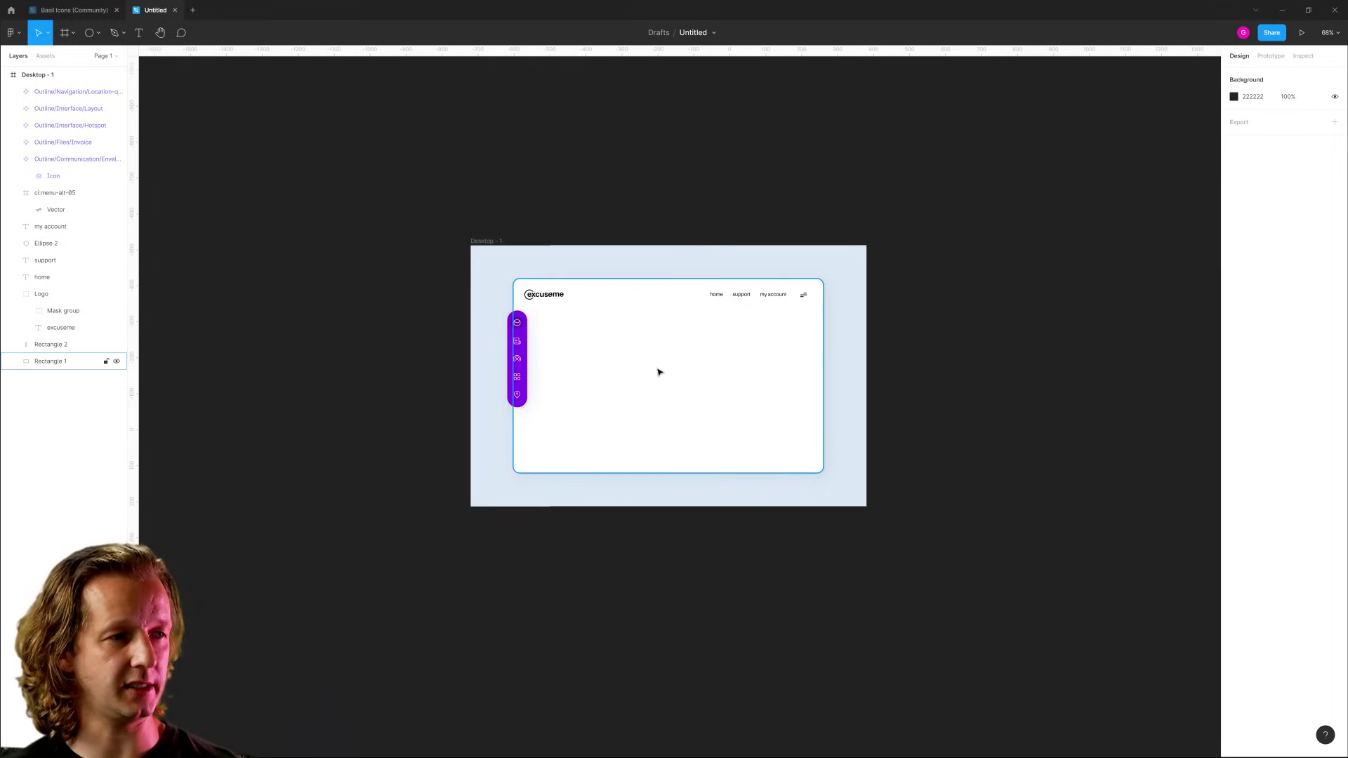
pyautogui.hscroll(2, 738, 383)
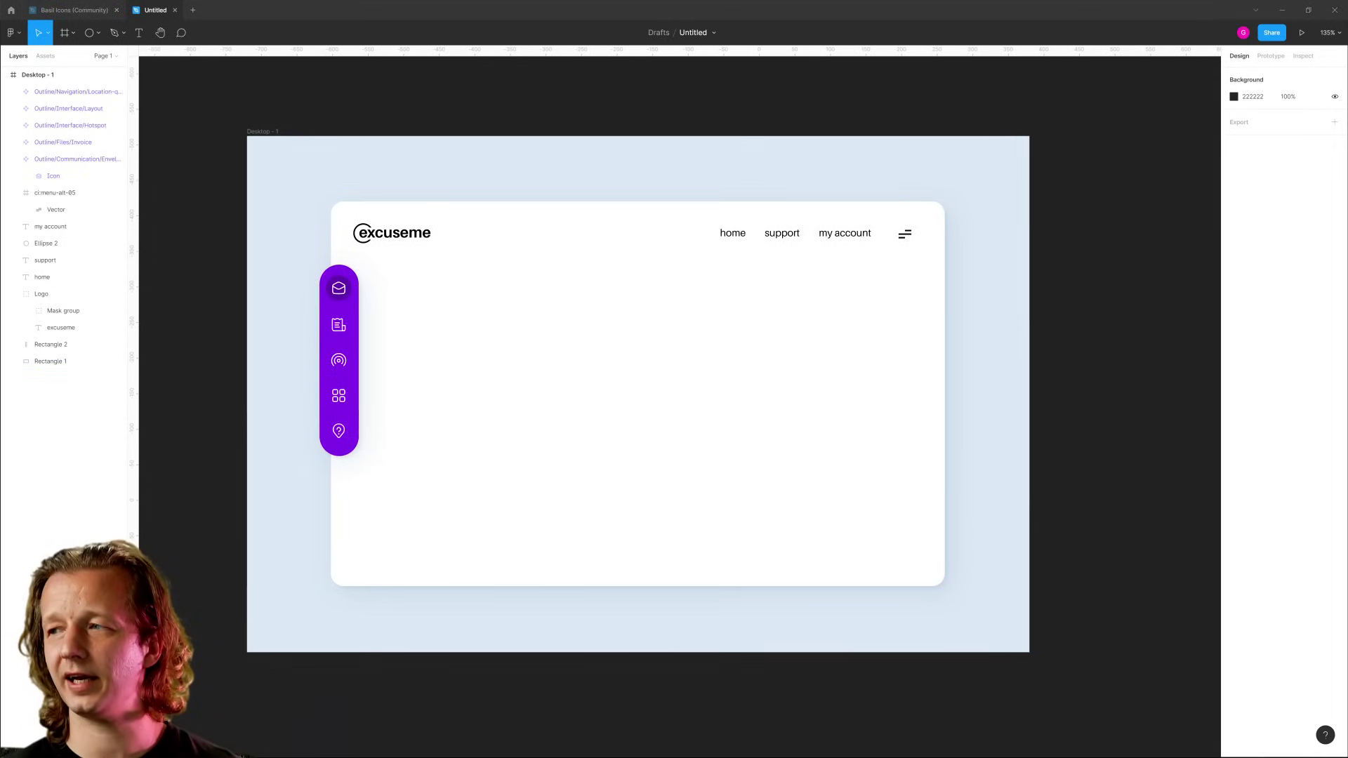
# Set the fill of the pill-shaped sidebar bar to 602BF8.
pyautogui.click(339, 379)
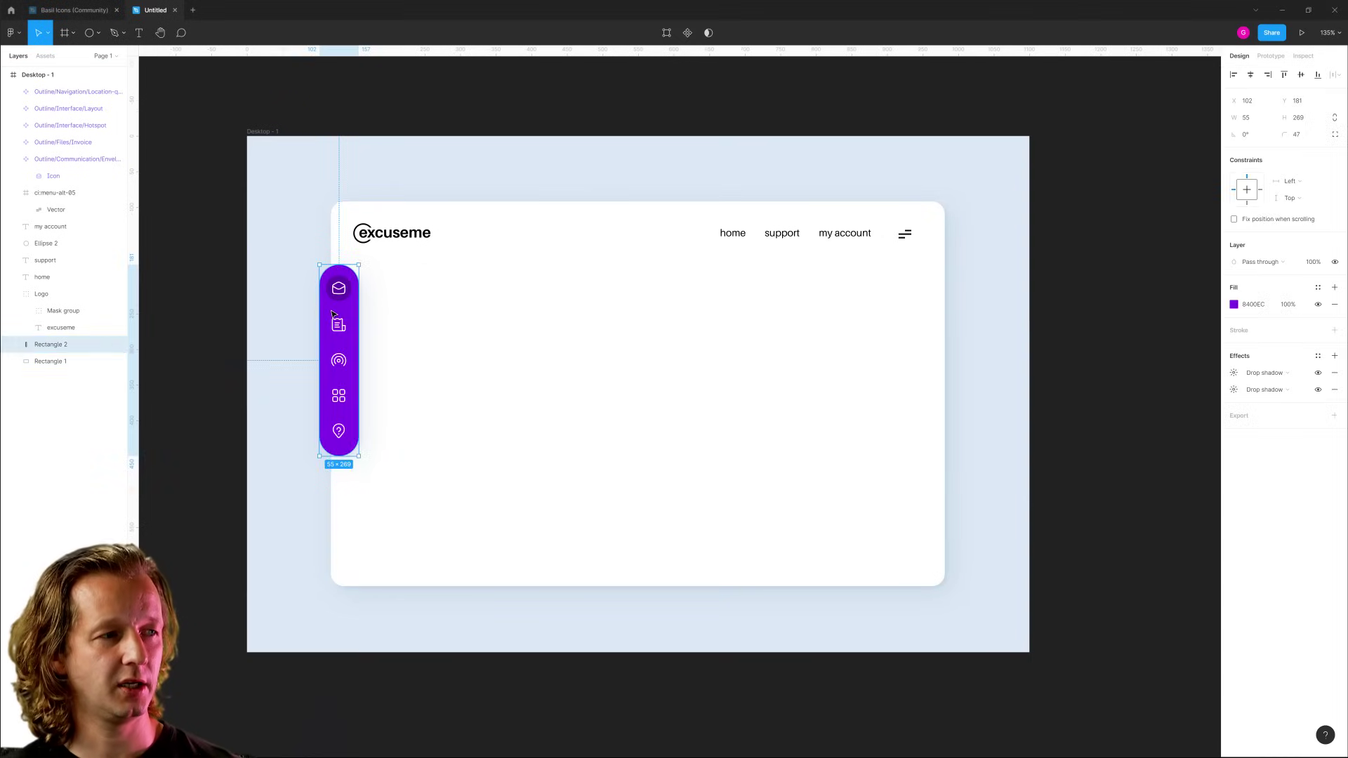
pyautogui.click(1251, 304)
pyautogui.write('602BF8')
pyautogui.press('Return')
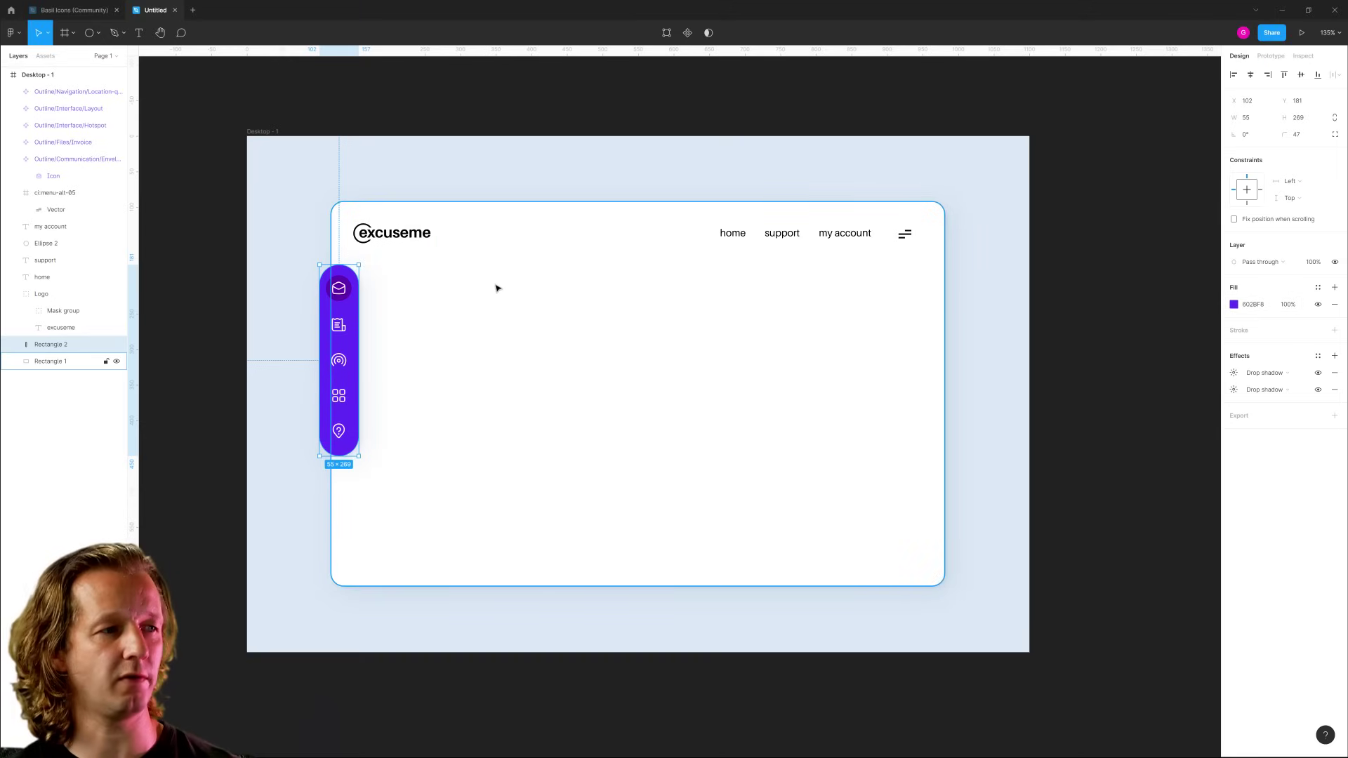
# Change the fill of the circle behind the envelope icon to black 000000 at 25% opacity.
pyautogui.click(339, 290)
pyautogui.scroll(5, 344, 305)
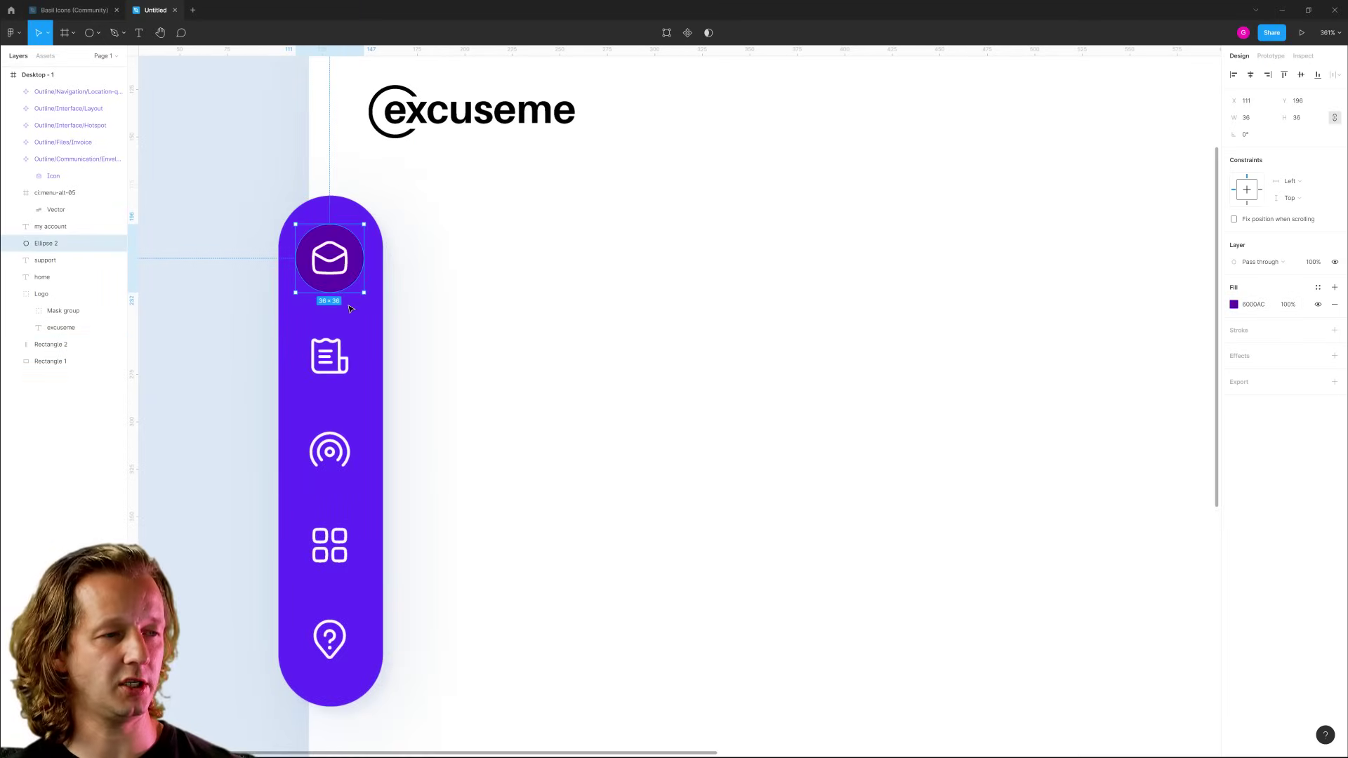
pyautogui.click(1234, 304)
pyautogui.moveTo(1134, 394); pyautogui.dragTo(1042, 488)
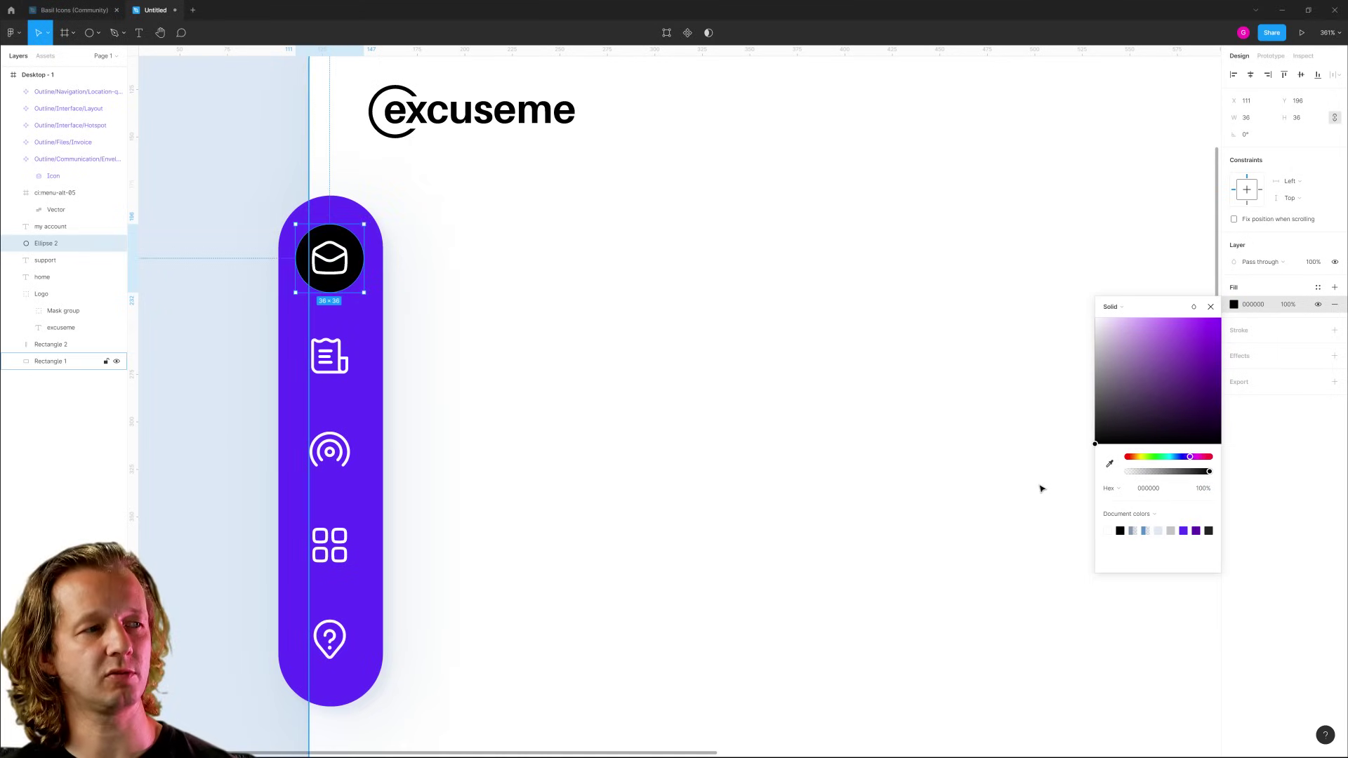
pyautogui.click(1174, 473)
pyautogui.moveTo(1174, 476); pyautogui.dragTo(1147, 481)
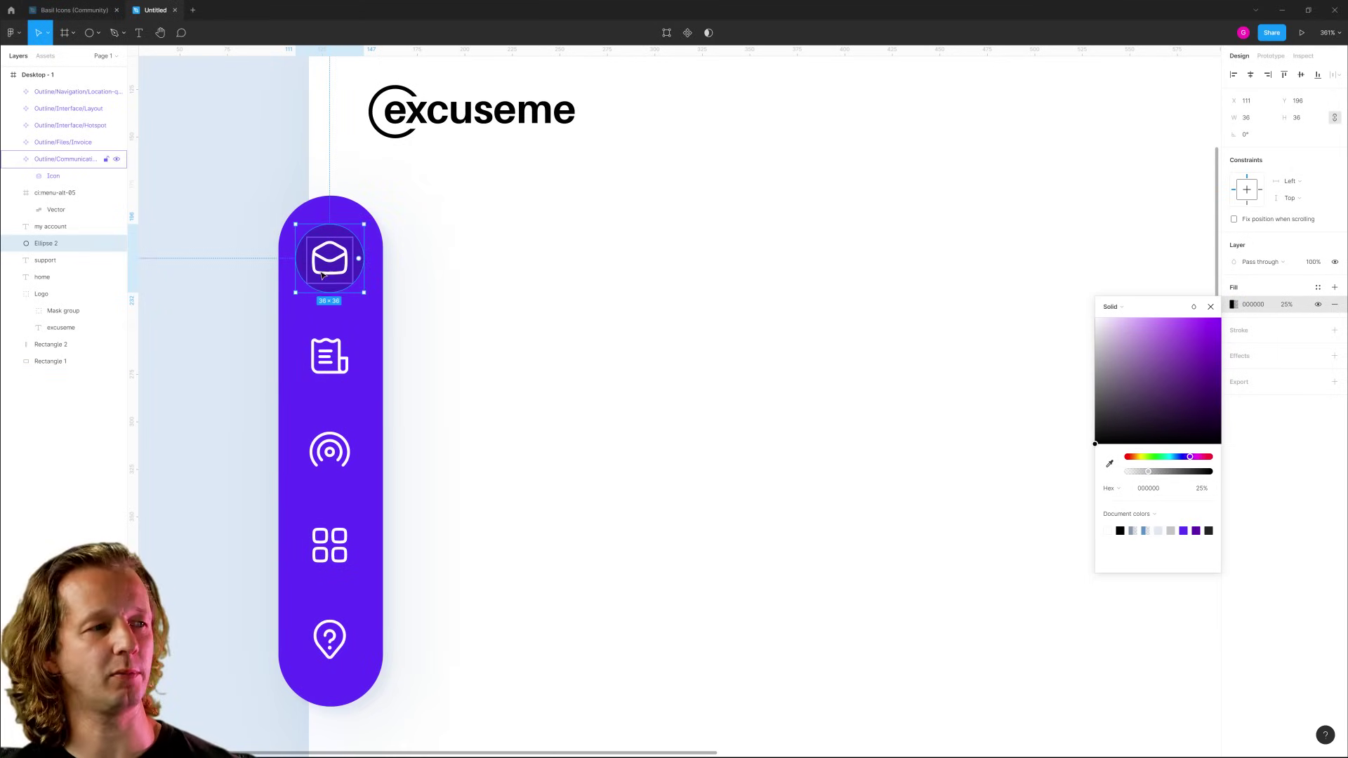
pyautogui.click(219, 229)
pyautogui.hotkey('shift', '1')
pyautogui.moveTo(738, 365); pyautogui.dragTo(569, 346)
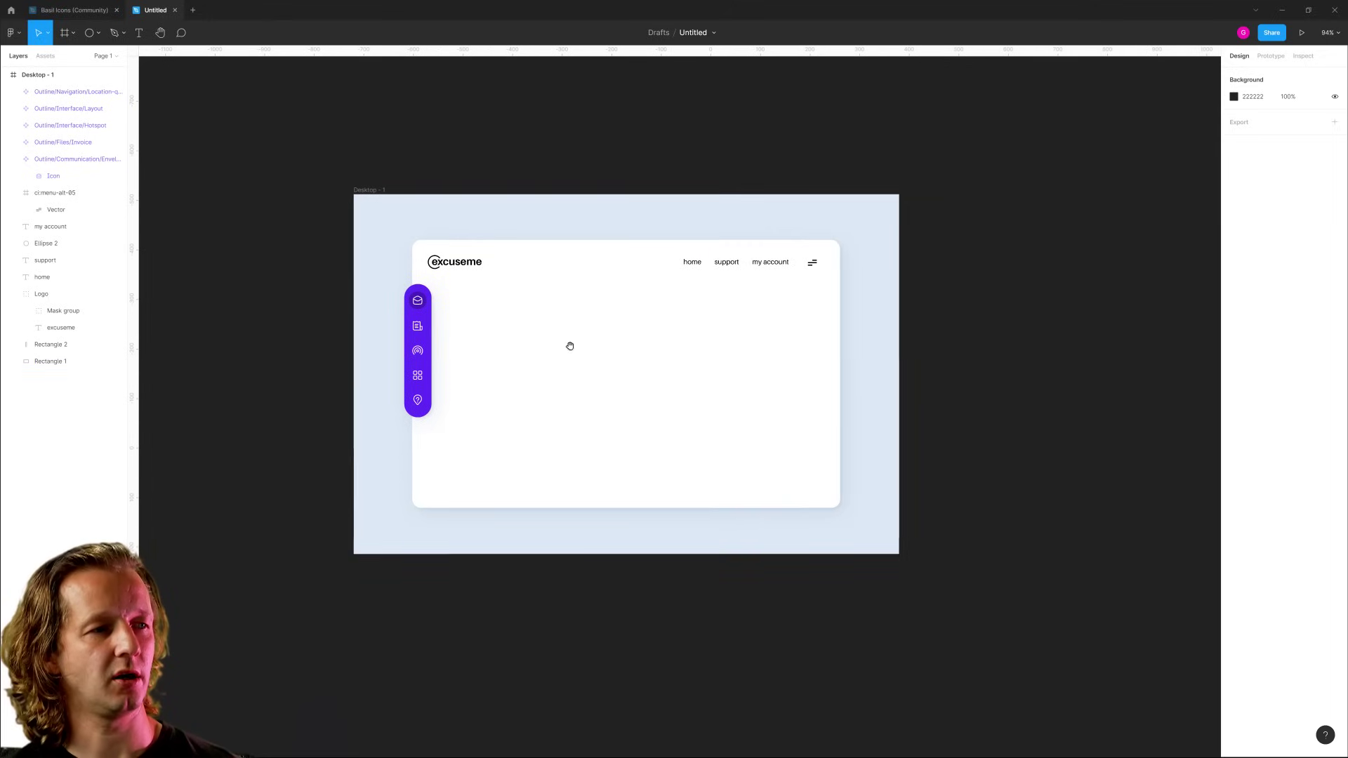
pyautogui.scroll(4, 596, 325)
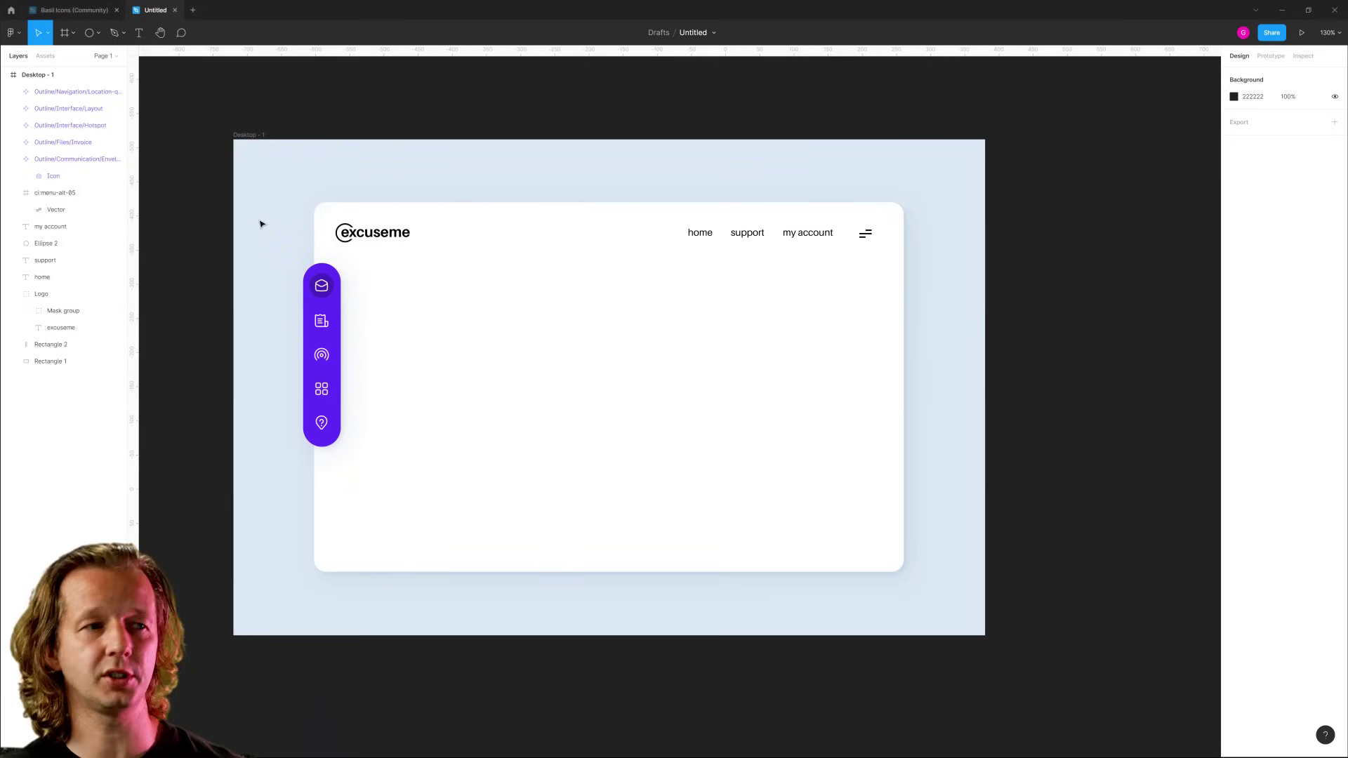
# Draw a rectangle about 233 × 161 inside the white panel beside the sidebar and set its width to 200.
pyautogui.click(601, 384)
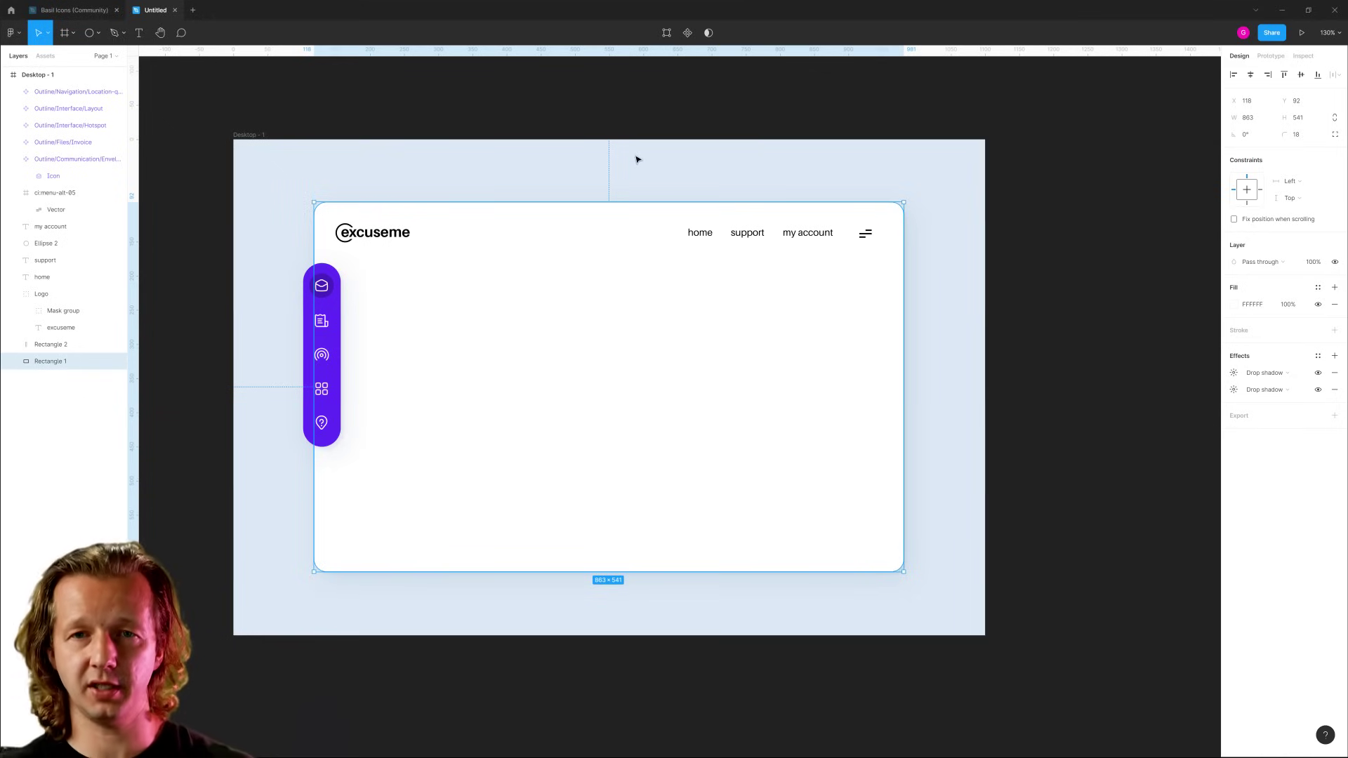
pyautogui.moveTo(420, 175); pyautogui.dragTo(438, 177)
pyautogui.click(98, 33)
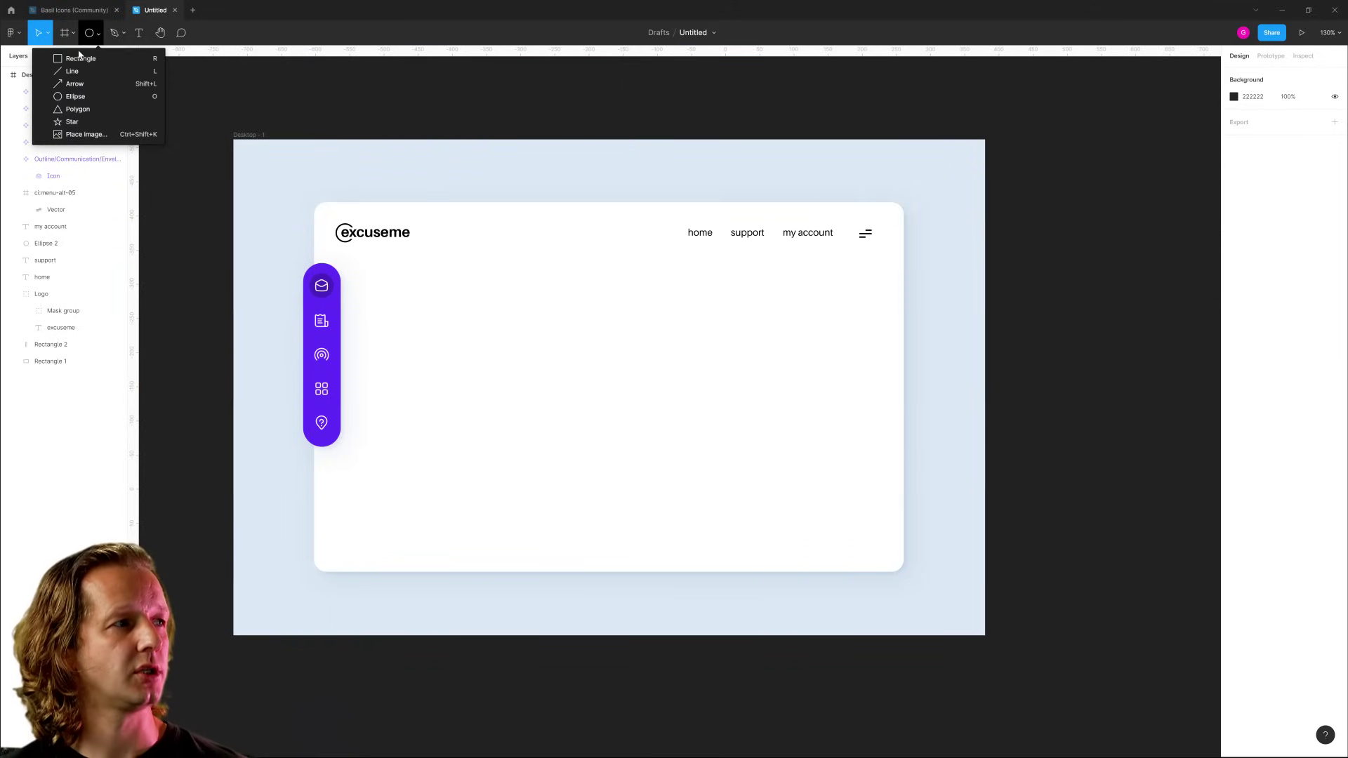
pyautogui.click(77, 57)
pyautogui.moveTo(359, 265)
pyautogui.mouseDown()
pyautogui.moveTo(502, 377)
pyautogui.moveTo(519, 376)
pyautogui.mouseUp()
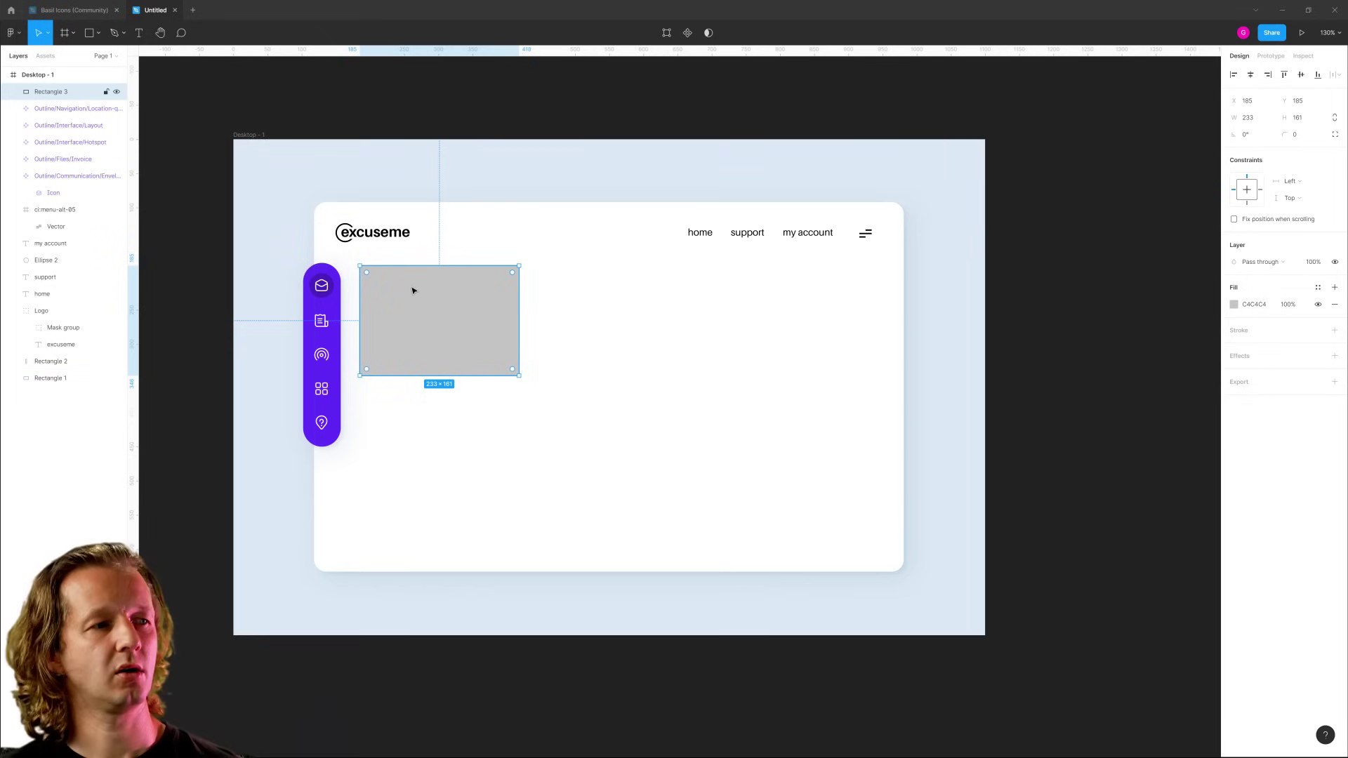
pyautogui.click(1254, 119)
pyautogui.write('200')
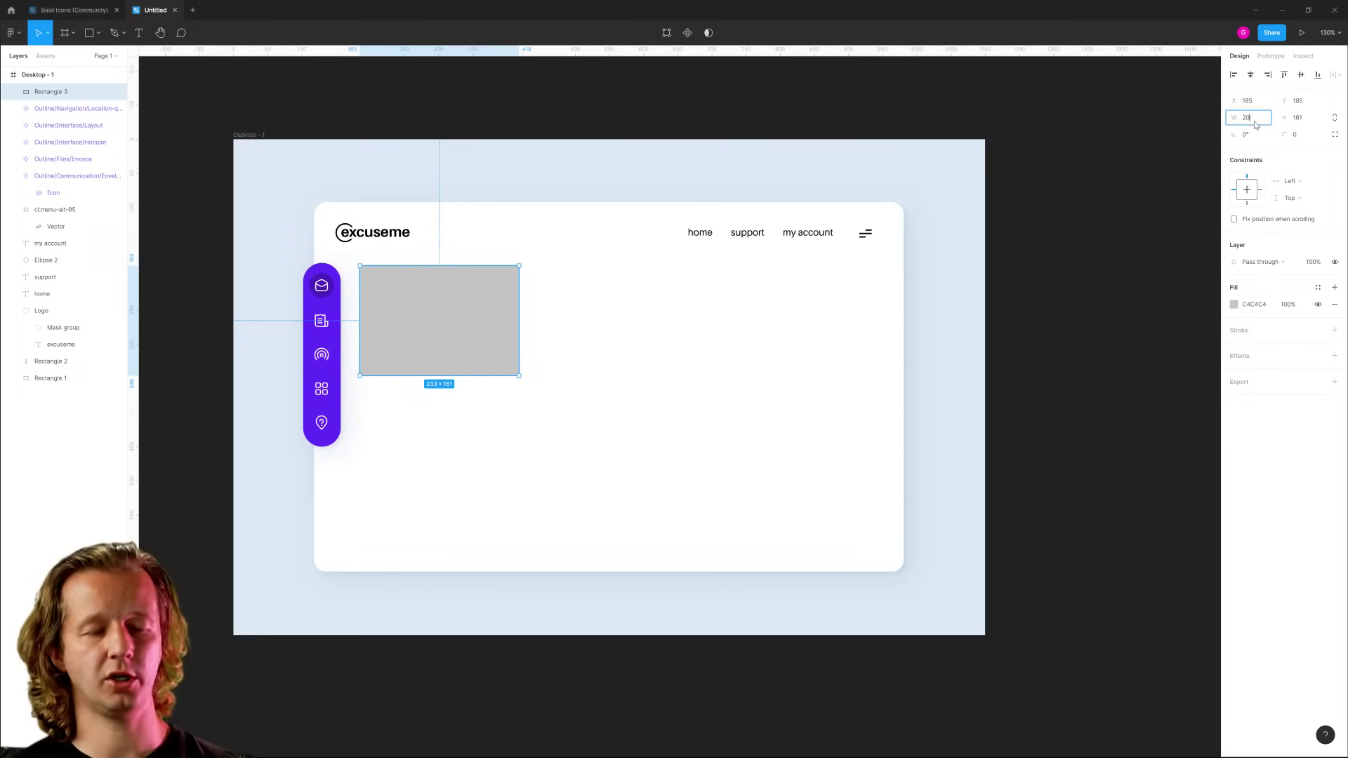
pyautogui.press('Return')
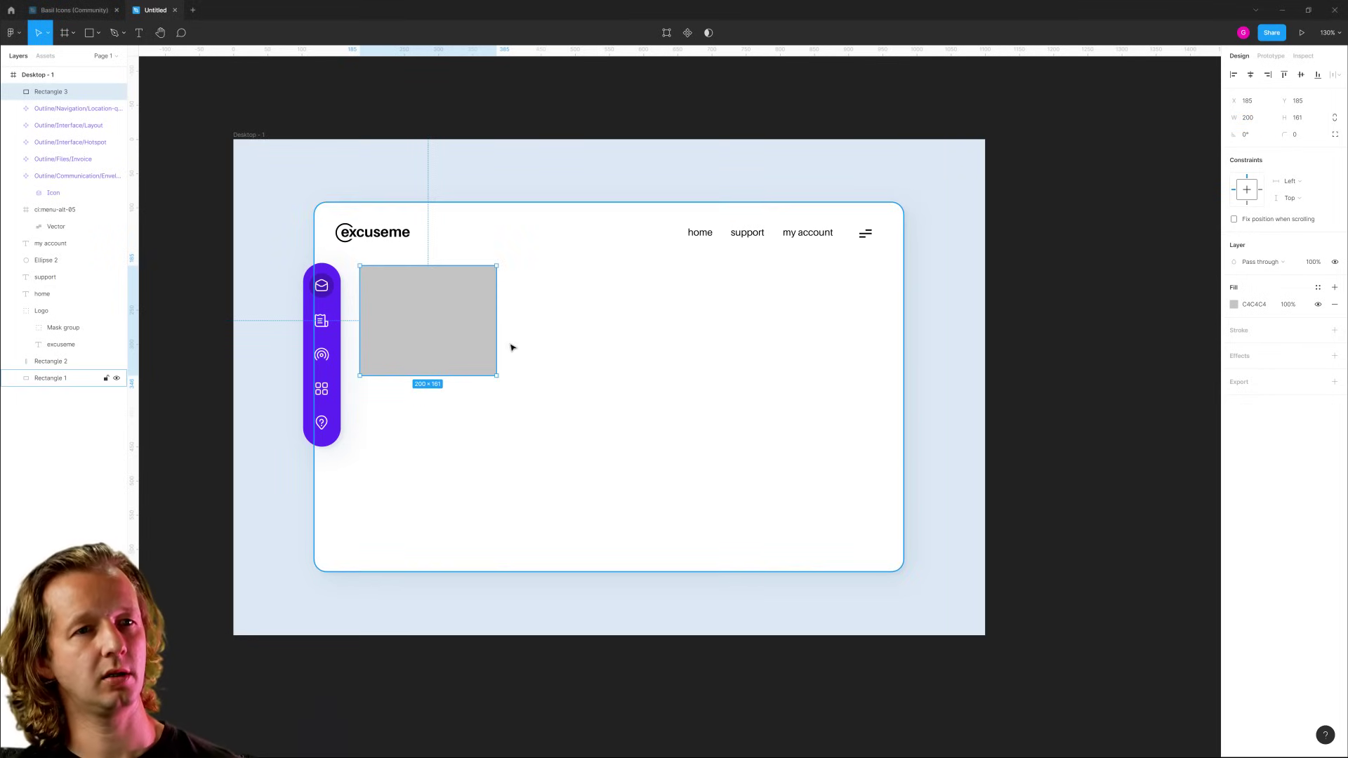
# Move the grey rectangle to X 208, Y 181, aligning its top with the sidebar's top.
pyautogui.scroll(2, 436, 317)
pyautogui.moveTo(599, 349); pyautogui.dragTo(562, 346)
pyautogui.moveTo(449, 318); pyautogui.dragTo(464, 317)
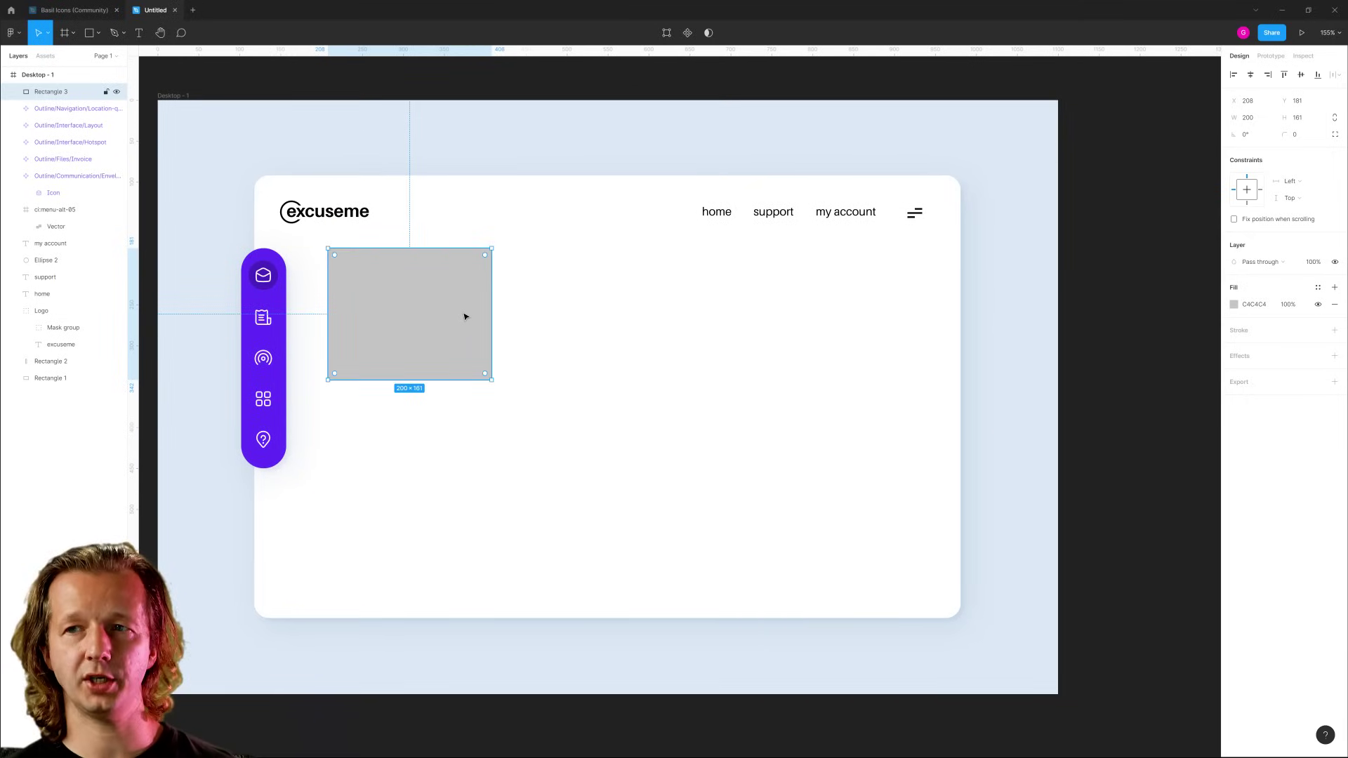
# Compare the white panel's corner radius and spacing with those of the grey rectangle.
pyautogui.click(229, 172)
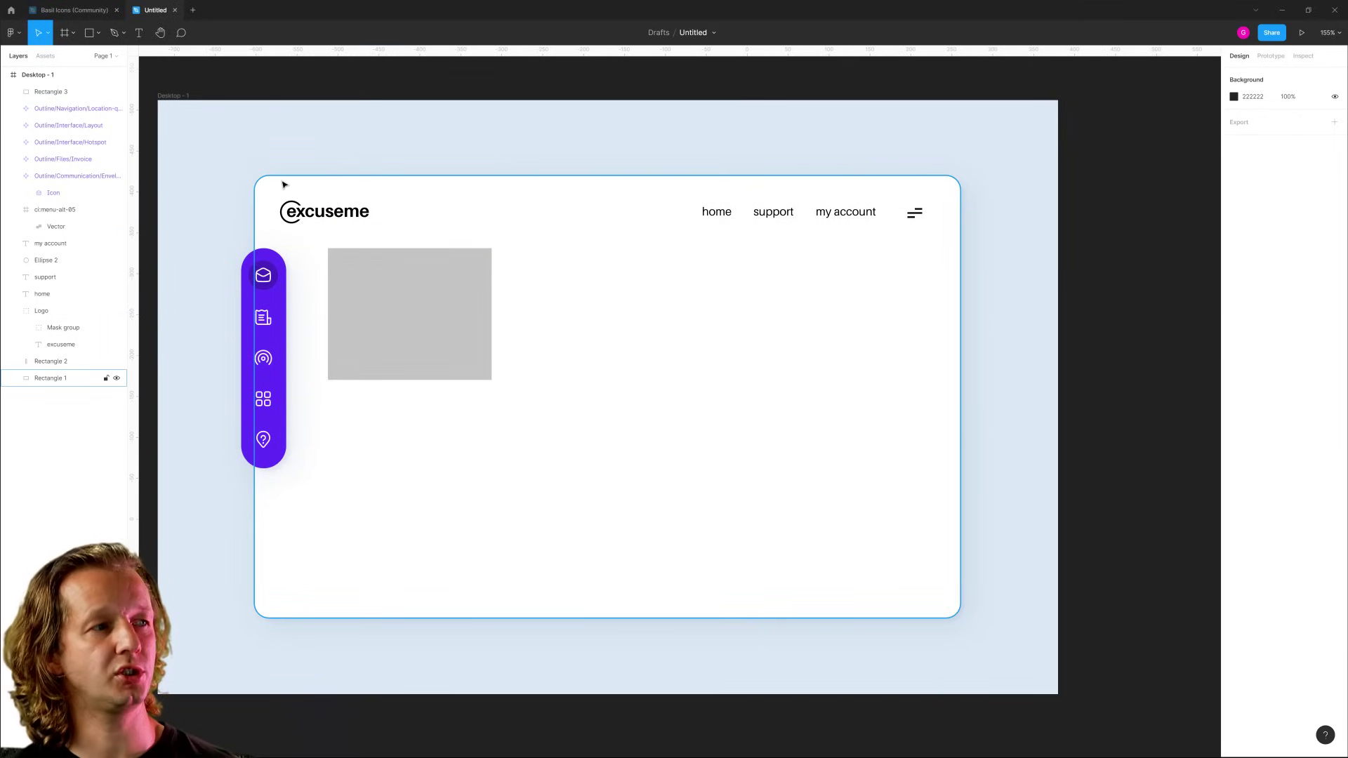
pyautogui.click(282, 184)
pyautogui.scroll(4, 260, 190)
pyautogui.scroll(-3, 547, 327)
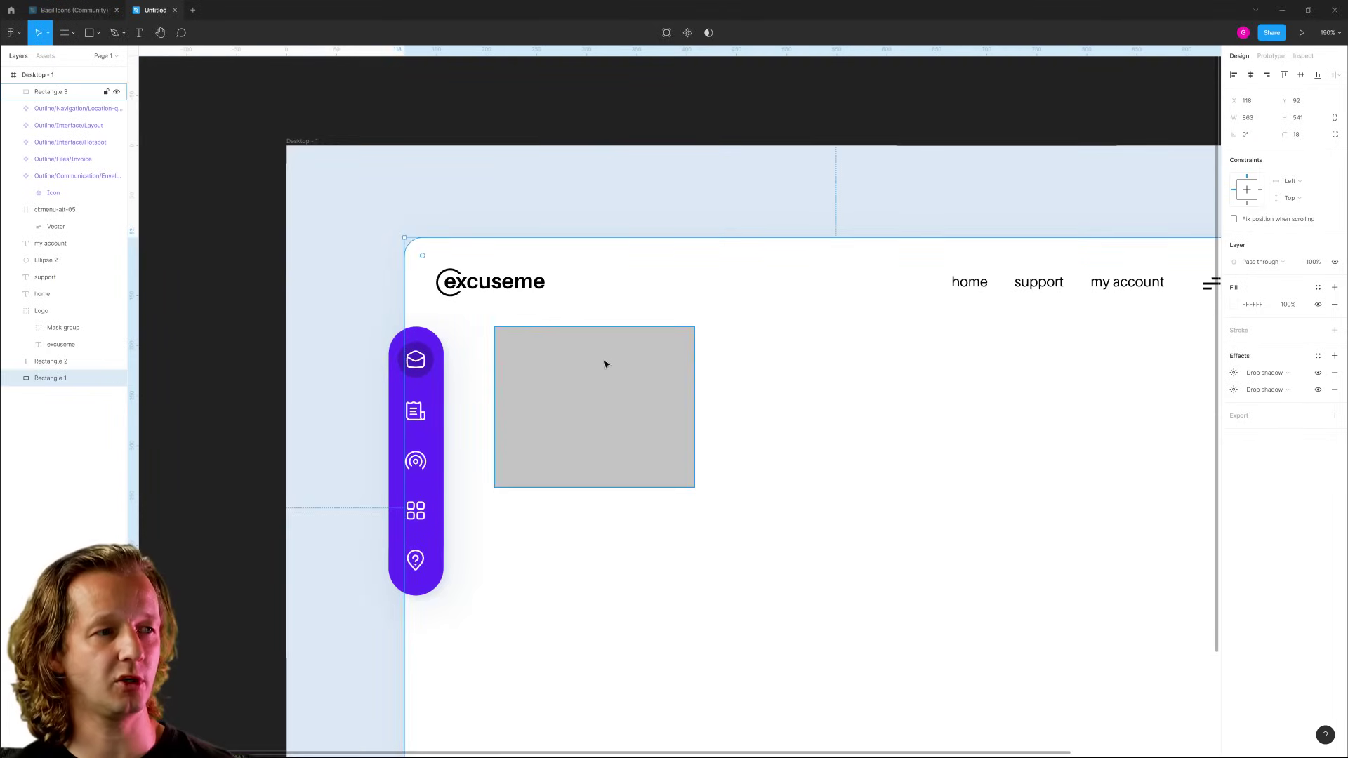
pyautogui.click(605, 363)
pyautogui.click(584, 181)
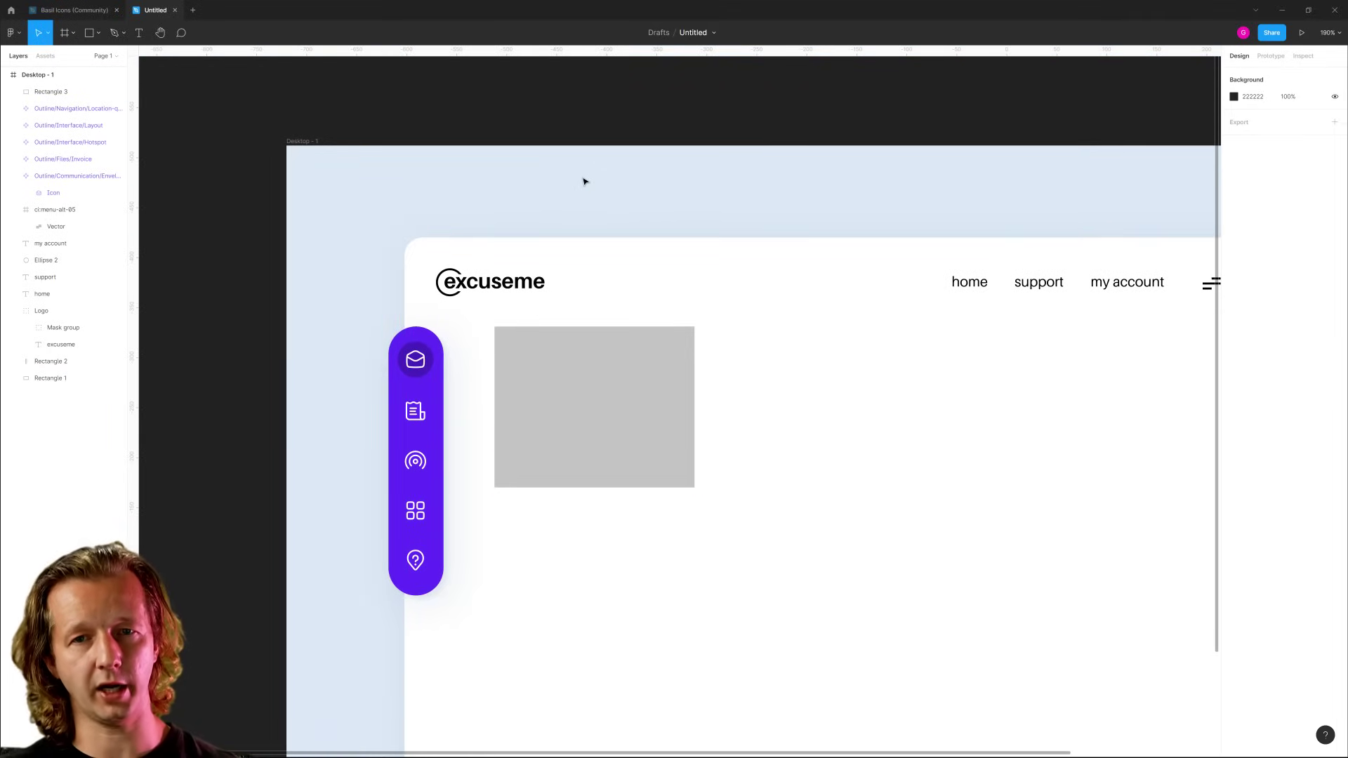
pyautogui.scroll(3, 683, 382)
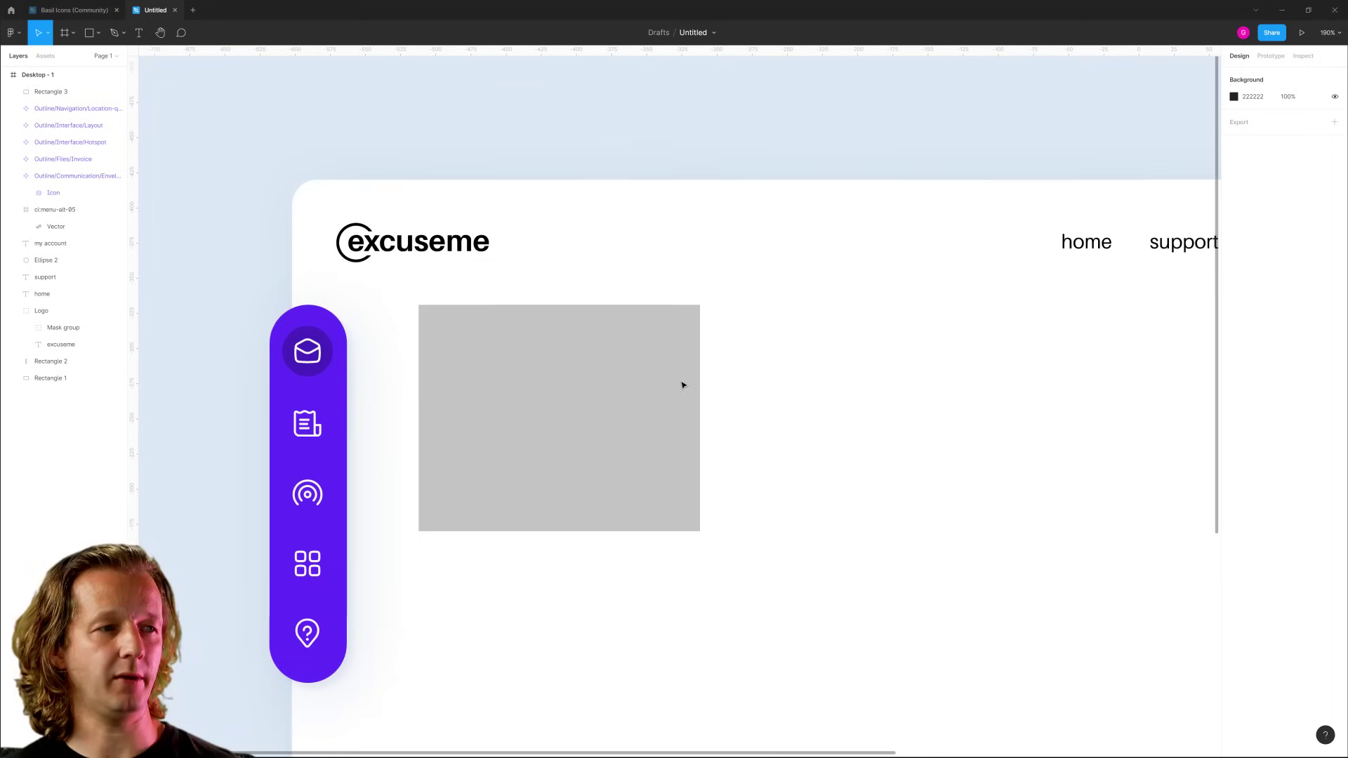
pyautogui.click(595, 389)
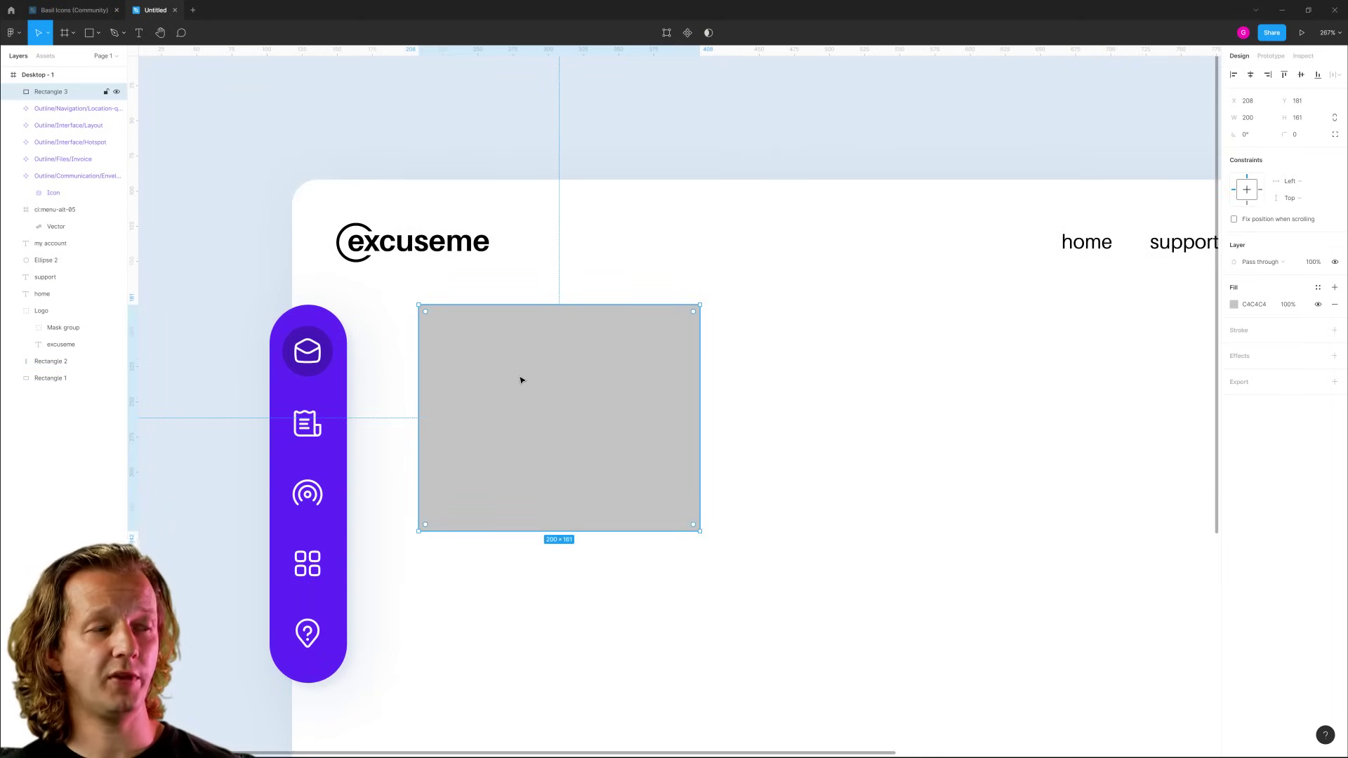
pyautogui.click(432, 201)
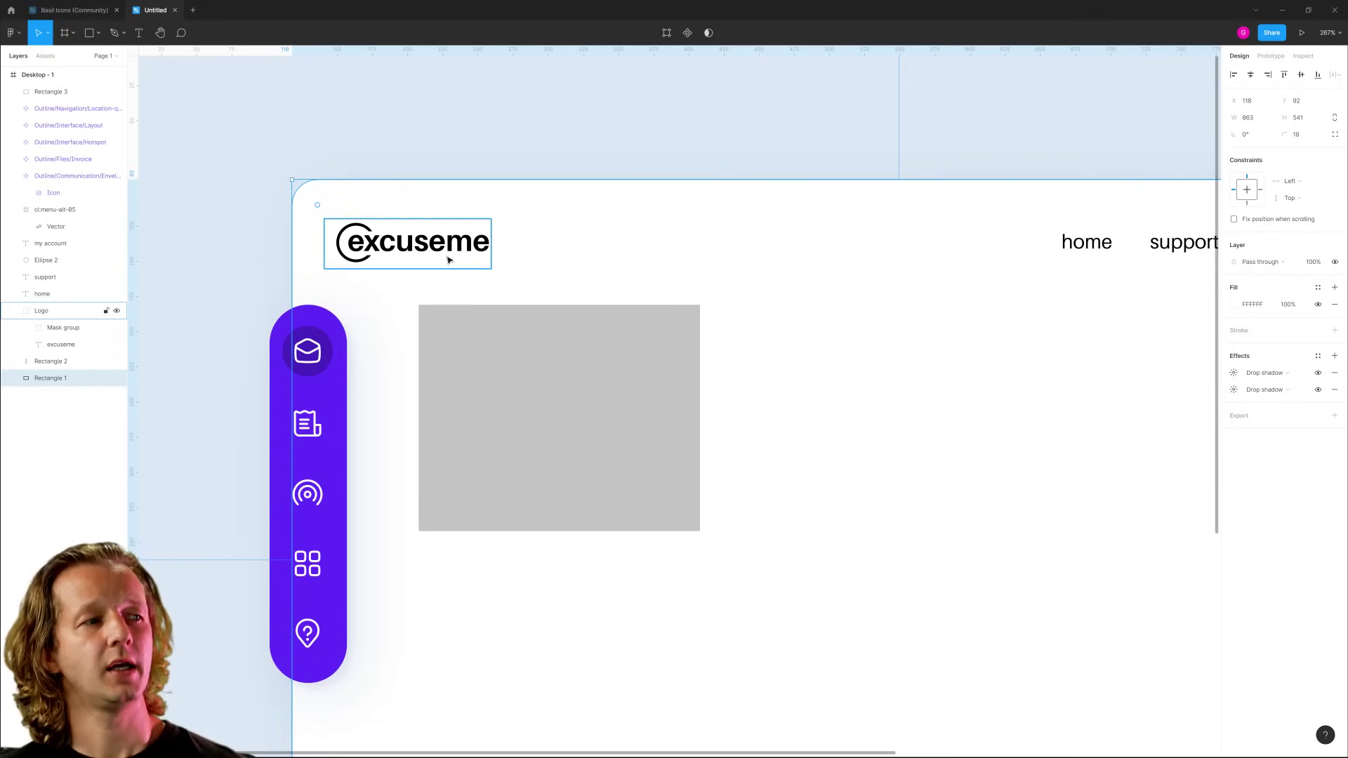
pyautogui.click(480, 338)
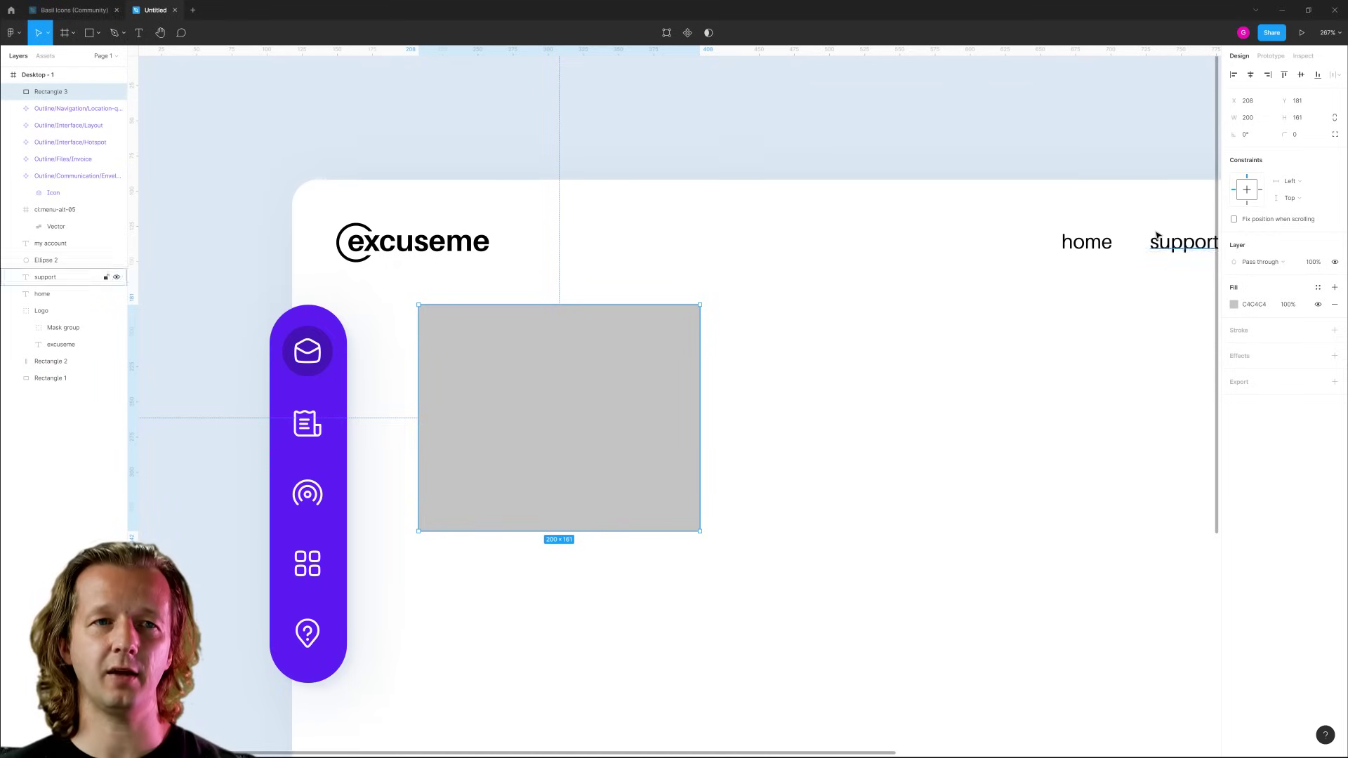
# Set the grey rectangle's corner radius to 14, using the white panel's rounding as reference.
pyautogui.click(1299, 136)
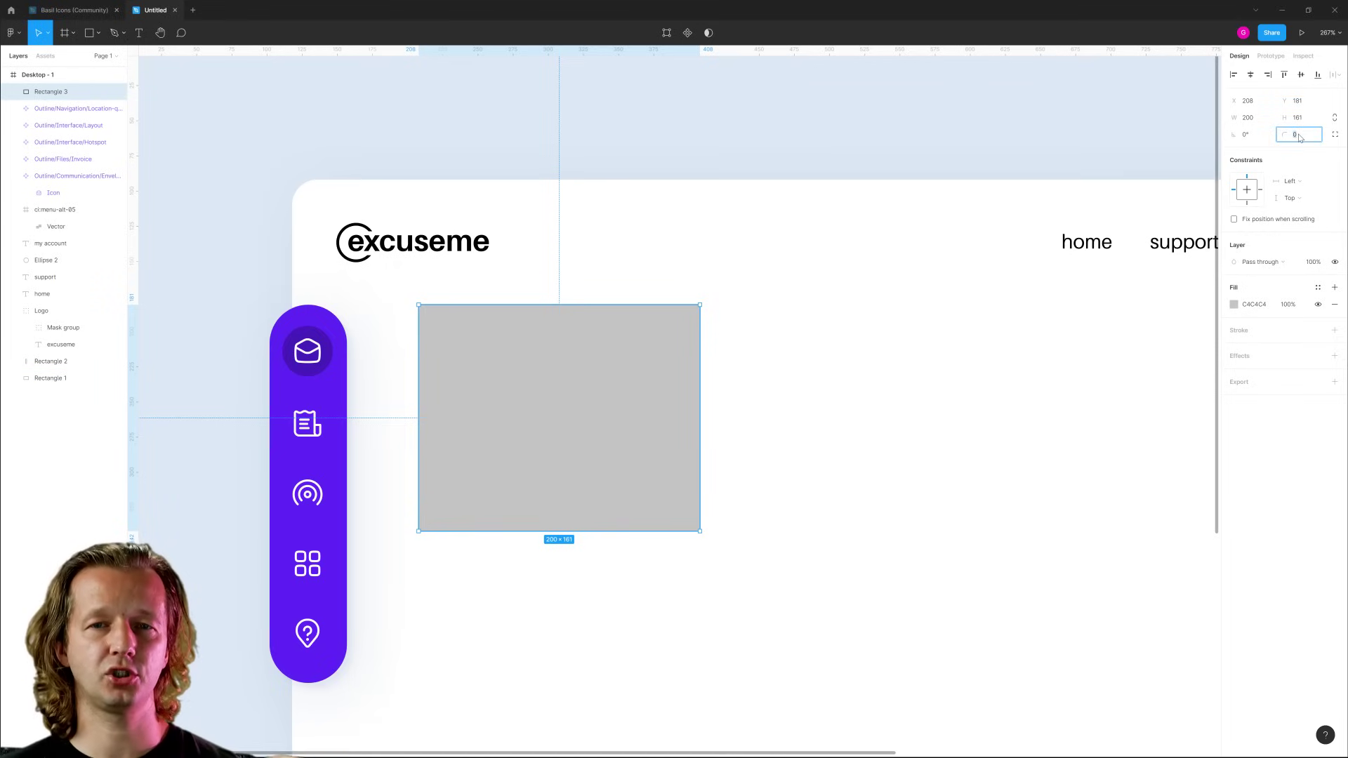
pyautogui.click(306, 203)
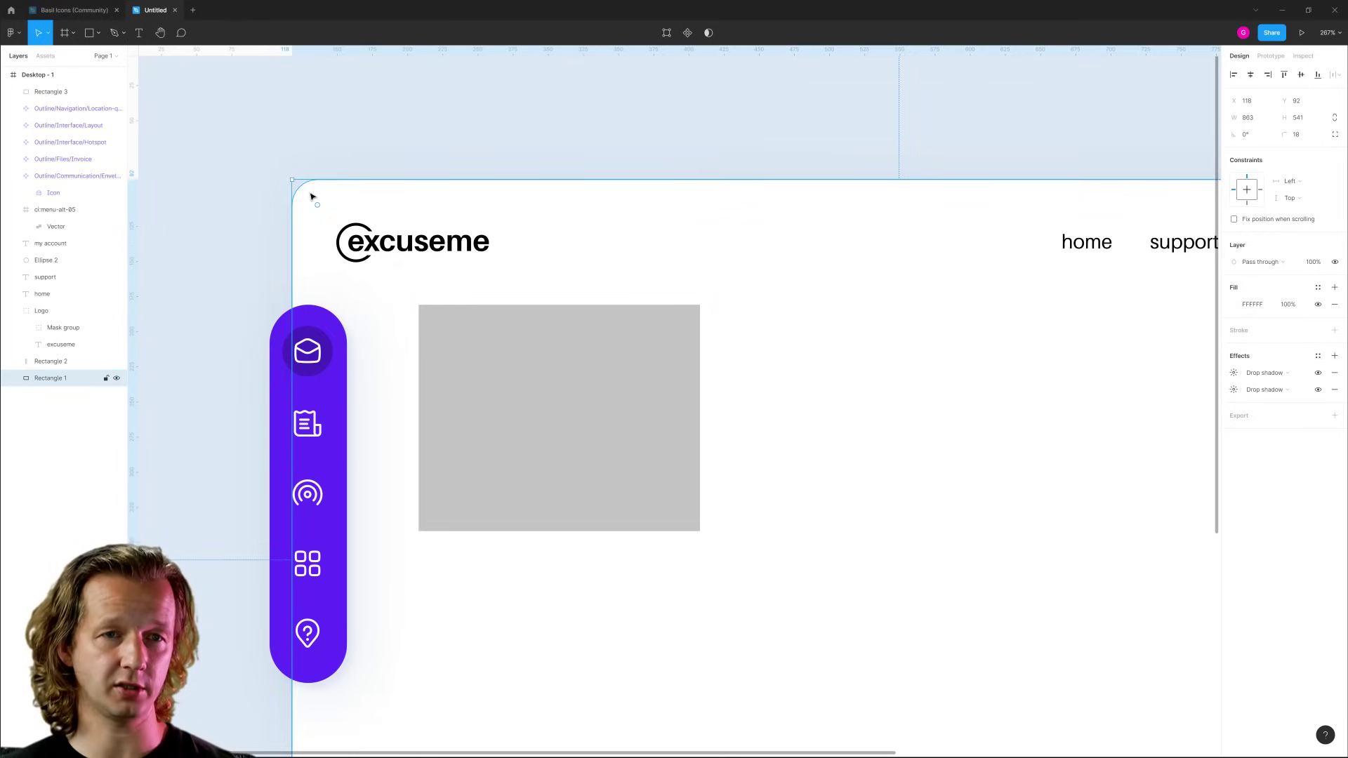
pyautogui.click(537, 307)
pyautogui.click(1301, 138)
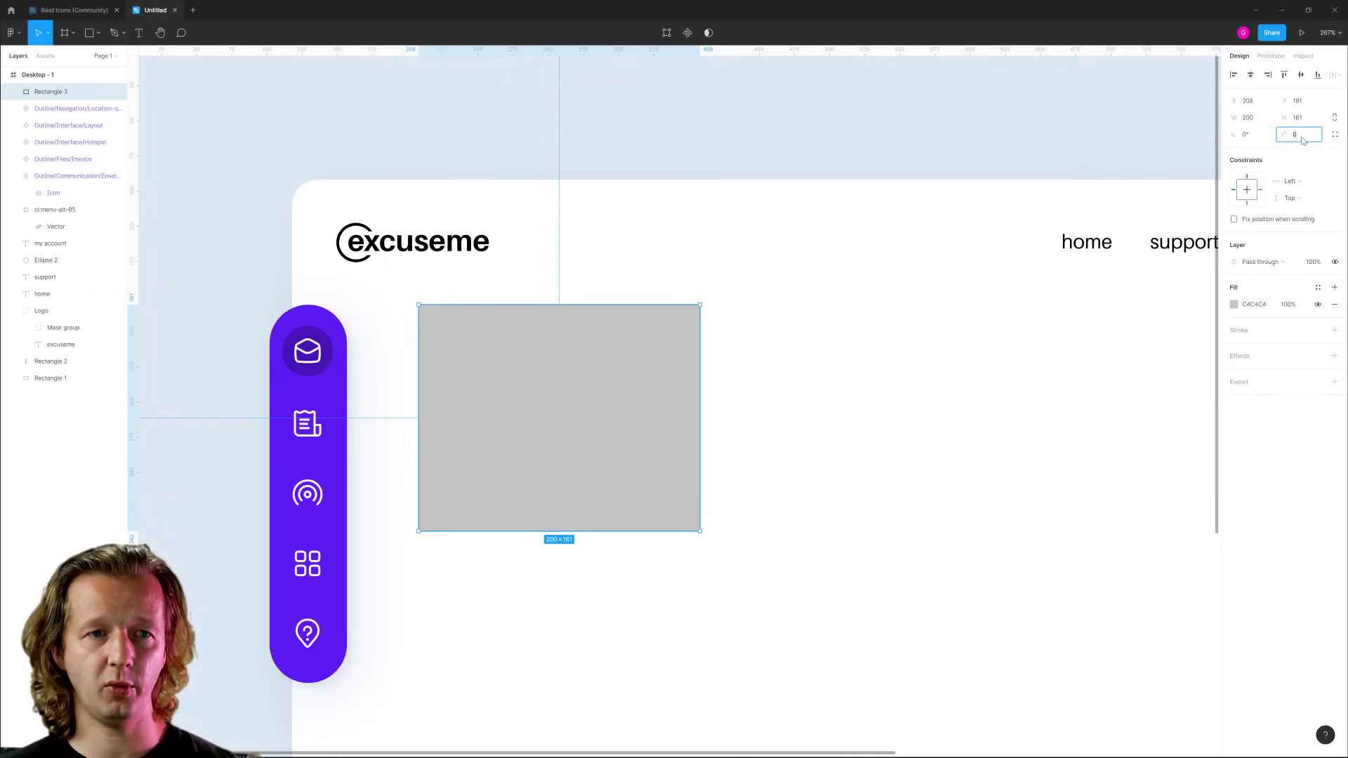
pyautogui.write('14')
pyautogui.press('Return')
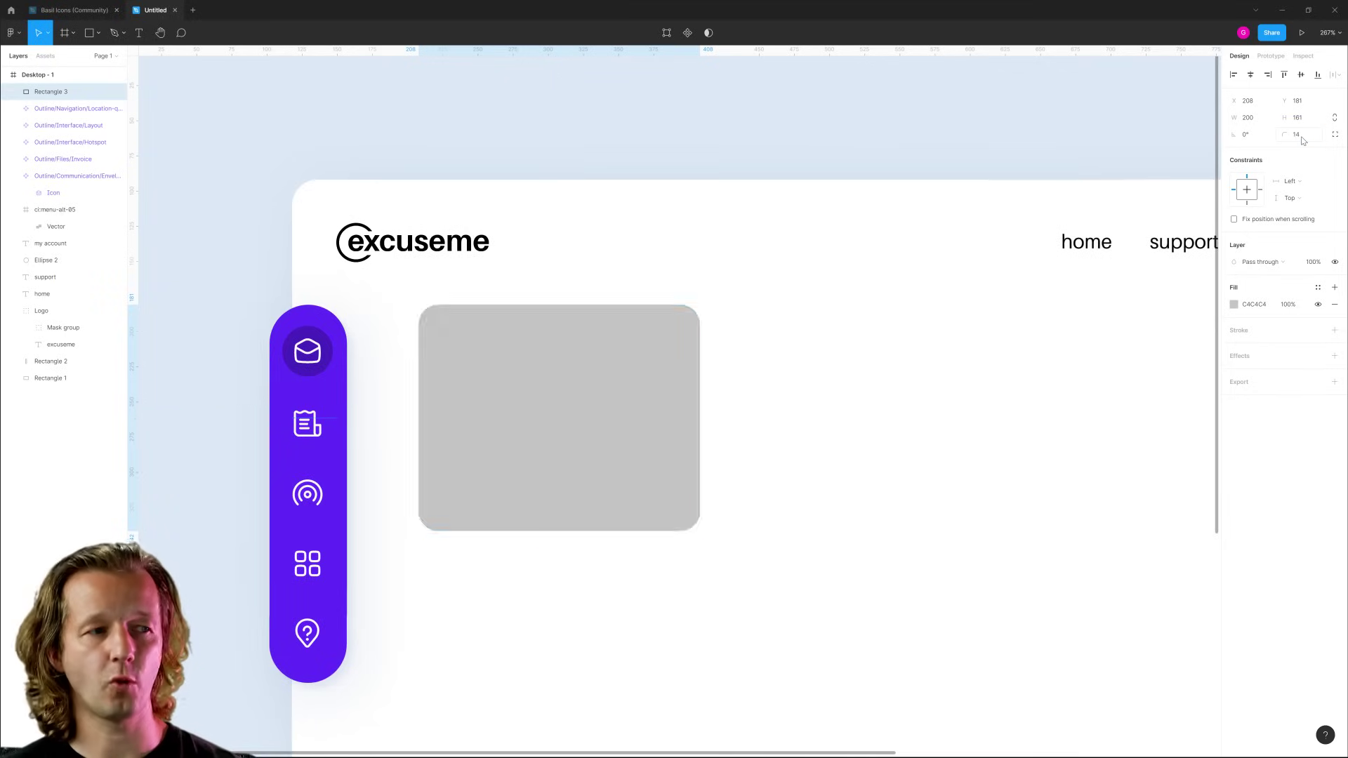
# Move the rounded grey rectangle closer to the sidebar at X 193, keeping its top aligned with the bar.
pyautogui.click(841, 157)
pyautogui.scroll(-4, 840, 159)
pyautogui.moveTo(840, 228); pyautogui.dragTo(598, 200)
pyautogui.moveTo(458, 269); pyautogui.dragTo(445, 267)
pyautogui.scroll(5, 340, 211)
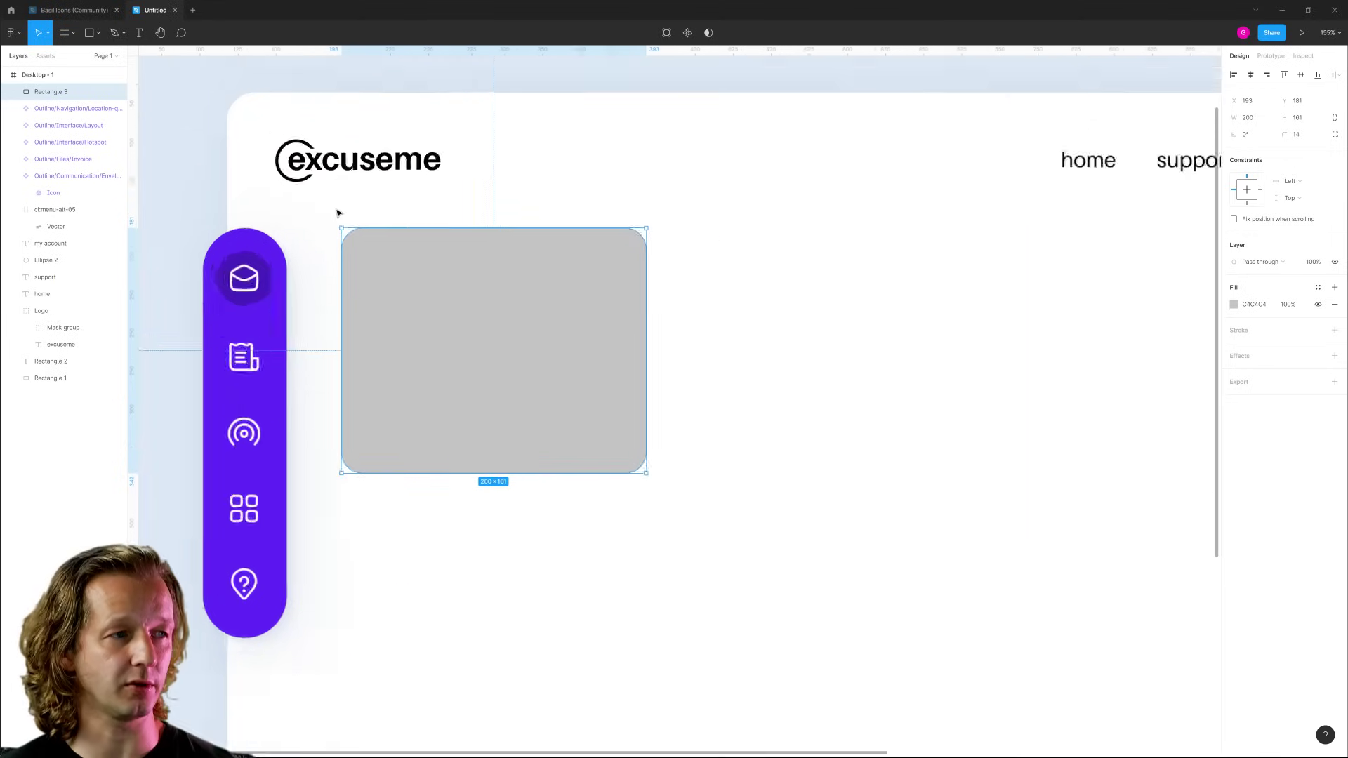
pyautogui.scroll(-5, 427, 217)
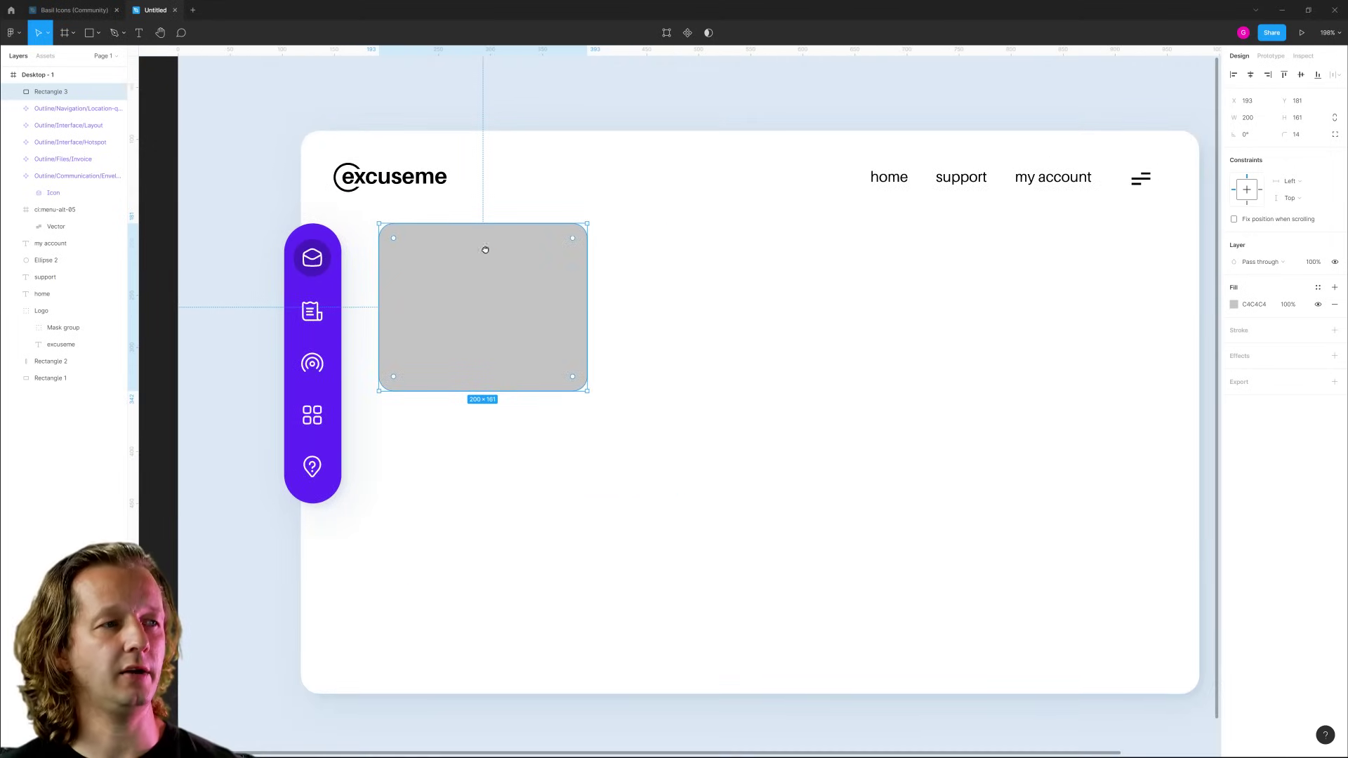
# Fill the rounded rectangle with the light blue sampled from the frame's background.
pyautogui.scroll(1, 908, 325)
pyautogui.click(1234, 305)
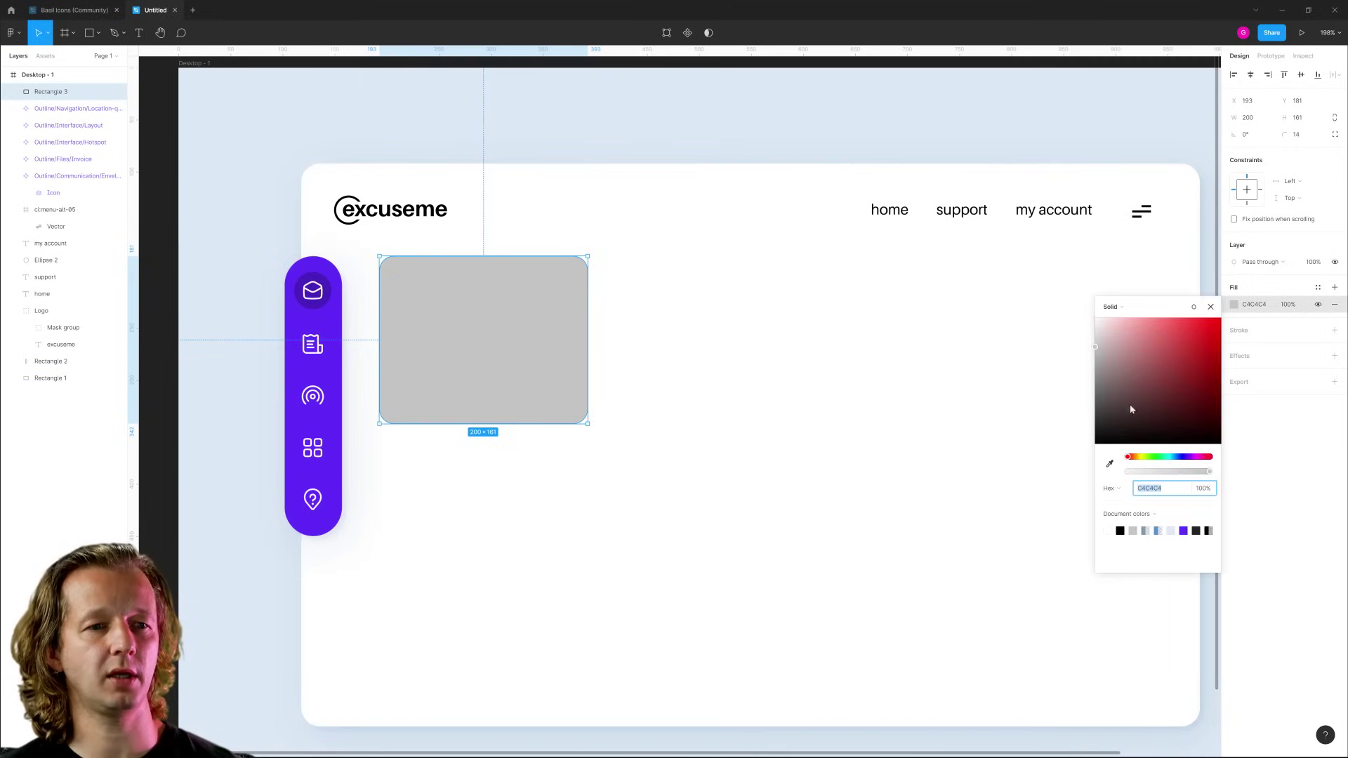
pyautogui.click(1109, 463)
pyautogui.click(843, 126)
pyautogui.click(482, 100)
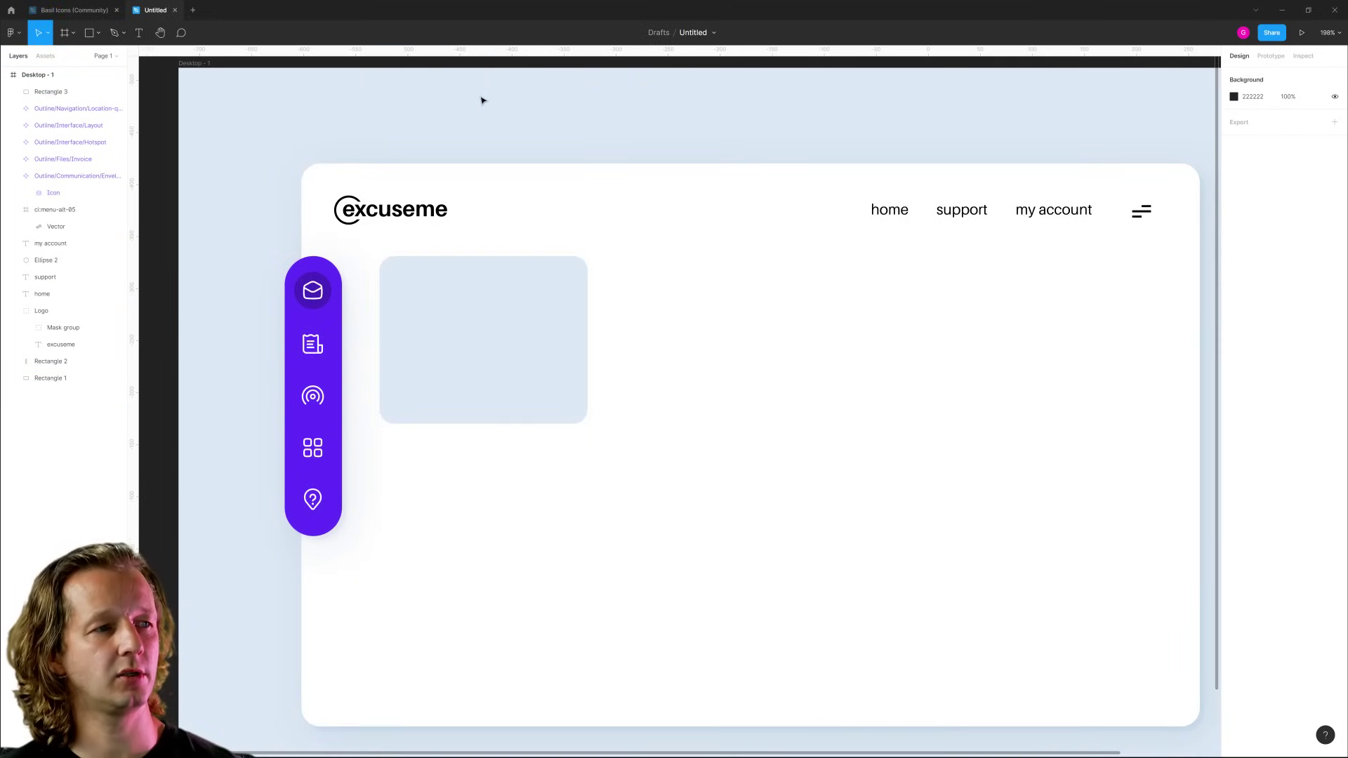
# Duplicate the light-blue card twice along the same row, placing one copy at X 406 and another at X 737.
pyautogui.click(520, 340)
pyautogui.click(747, 331)
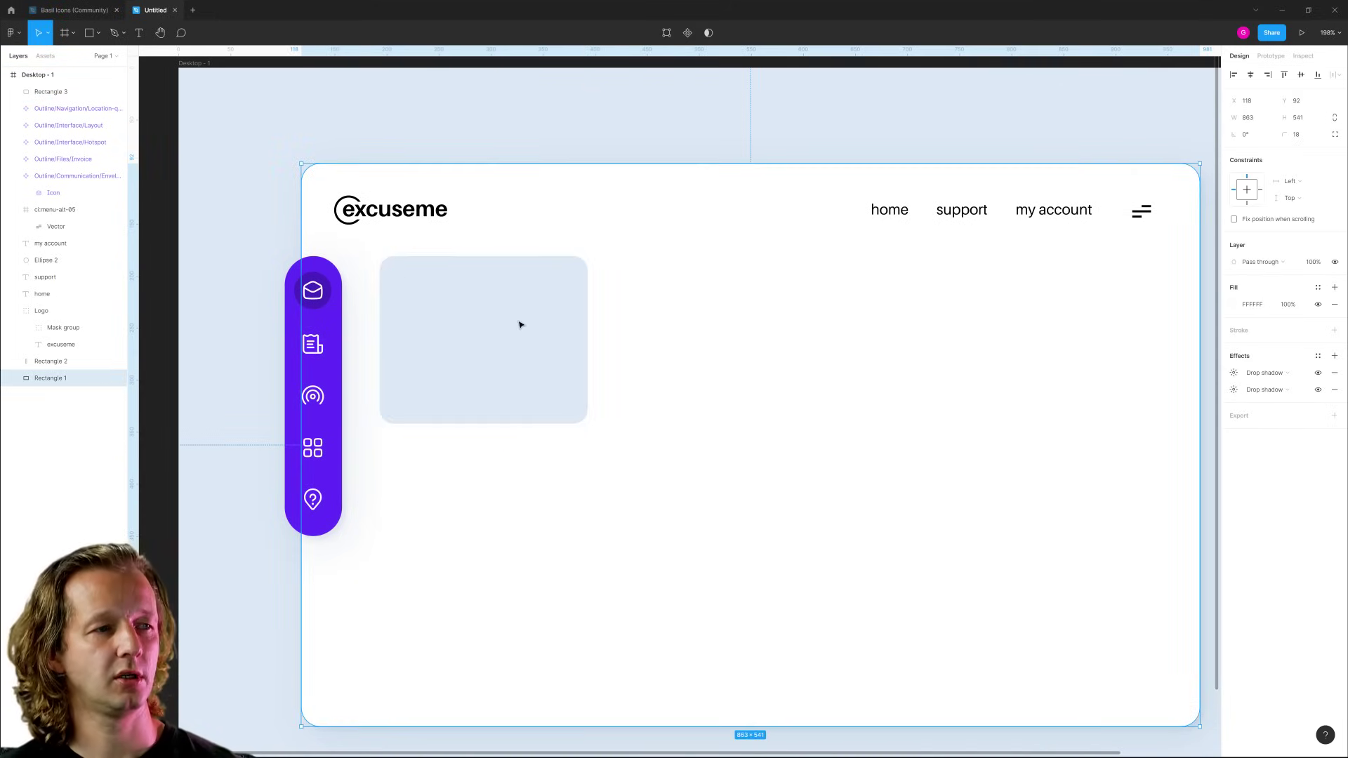
pyautogui.click(520, 324)
pyautogui.hotkey('ctrl', 'd')
pyautogui.moveTo(482, 330); pyautogui.dragTo(709, 334)
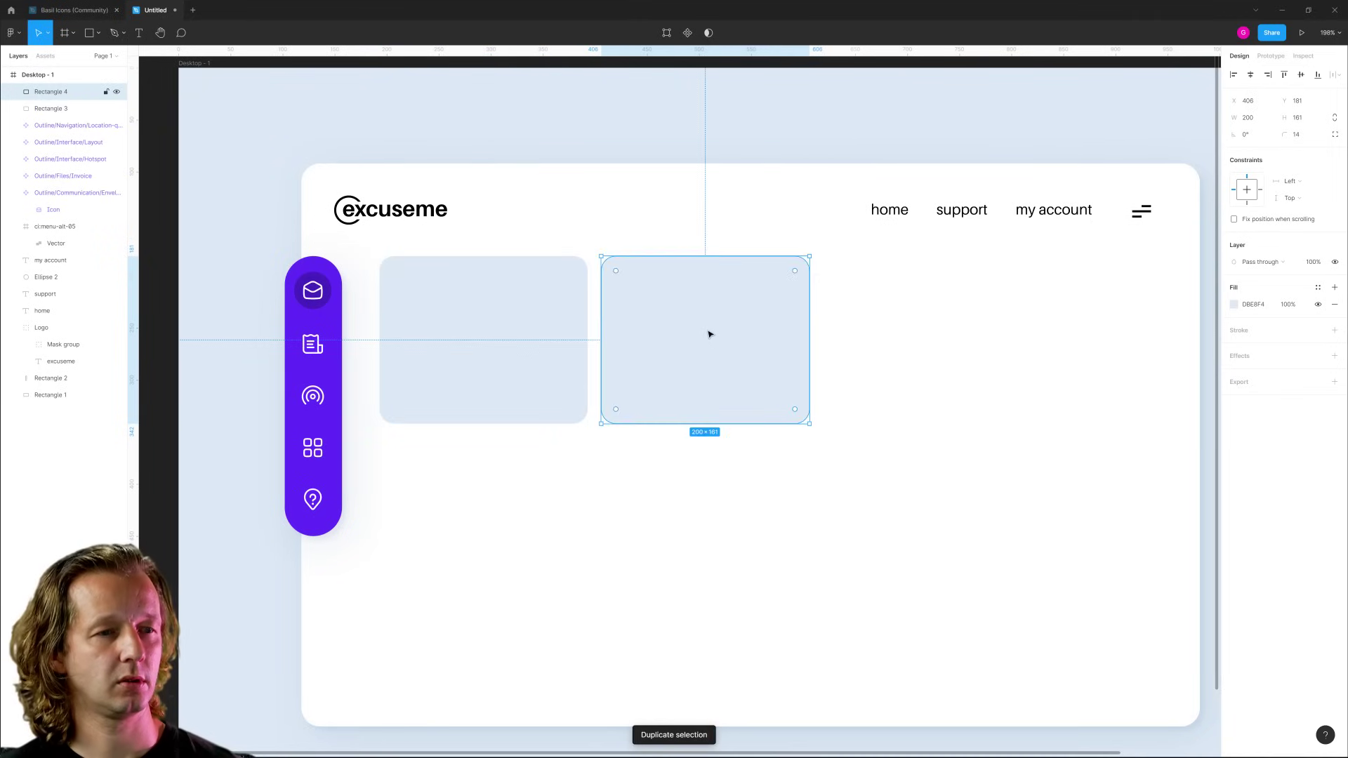
pyautogui.hotkey('ctrl', 'd')
pyautogui.moveTo(937, 345); pyautogui.dragTo(753, 328)
pyautogui.scroll(-4, 1073, 356)
pyautogui.scroll(2, 581, 318)
pyautogui.scroll(1, 580, 318)
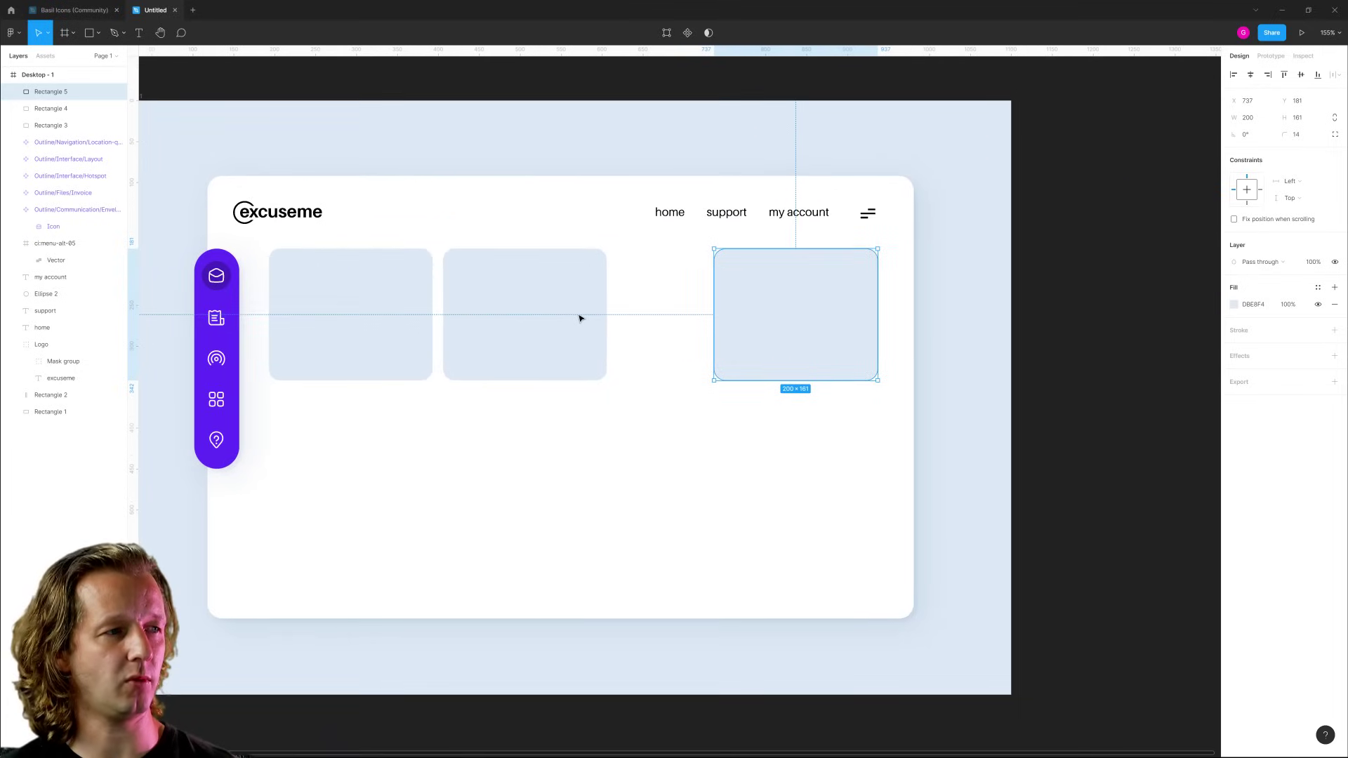
# Undo the placement of both copied cards to return to the single original card.
pyautogui.click(595, 316)
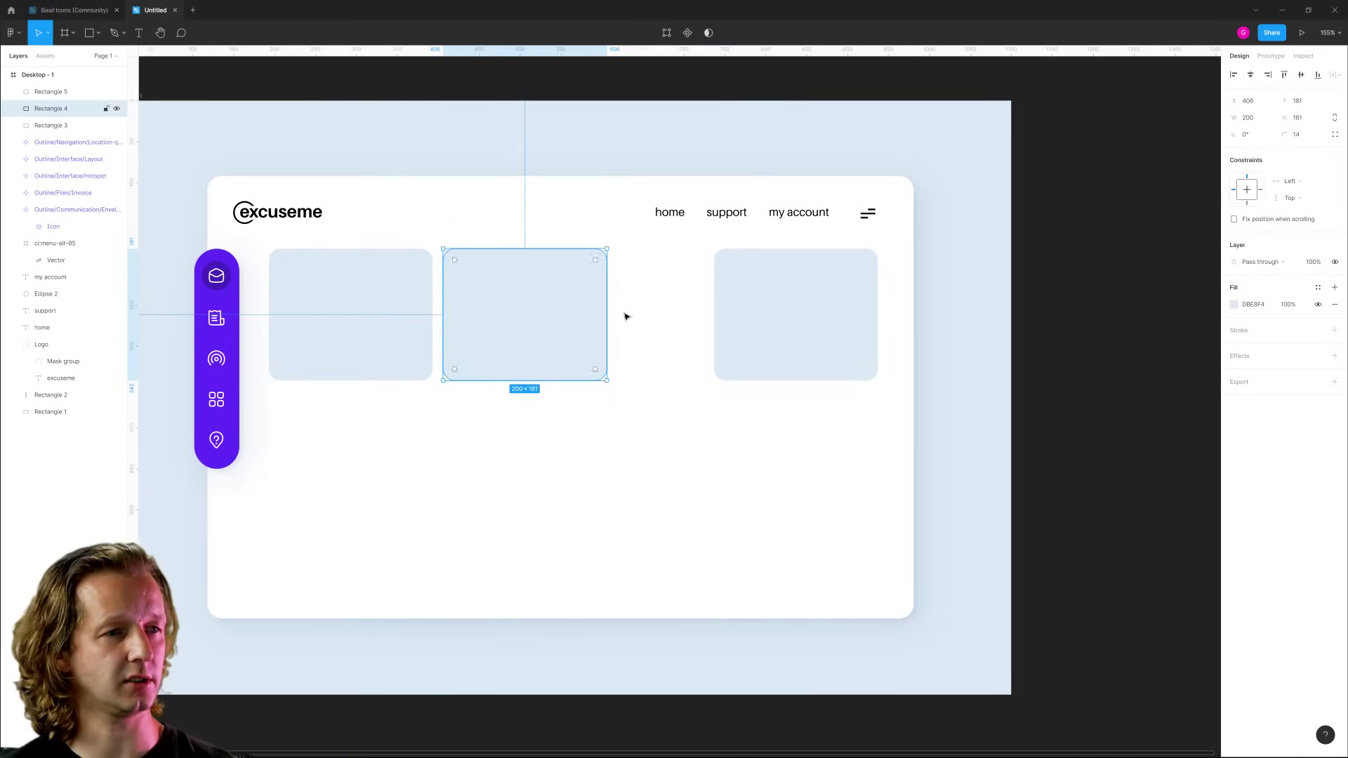
pyautogui.hotkey('ctrl', 'z')
pyautogui.hotkey('ctrl', 'z')
pyautogui.hotkey('ctrl', 'z')
# Widen the light-blue card to 238 and duplicate it into an evenly spaced row of three across the white panel.
pyautogui.moveTo(431, 305); pyautogui.dragTo(582, 304)
pyautogui.hotkey('ctrl', 'd')
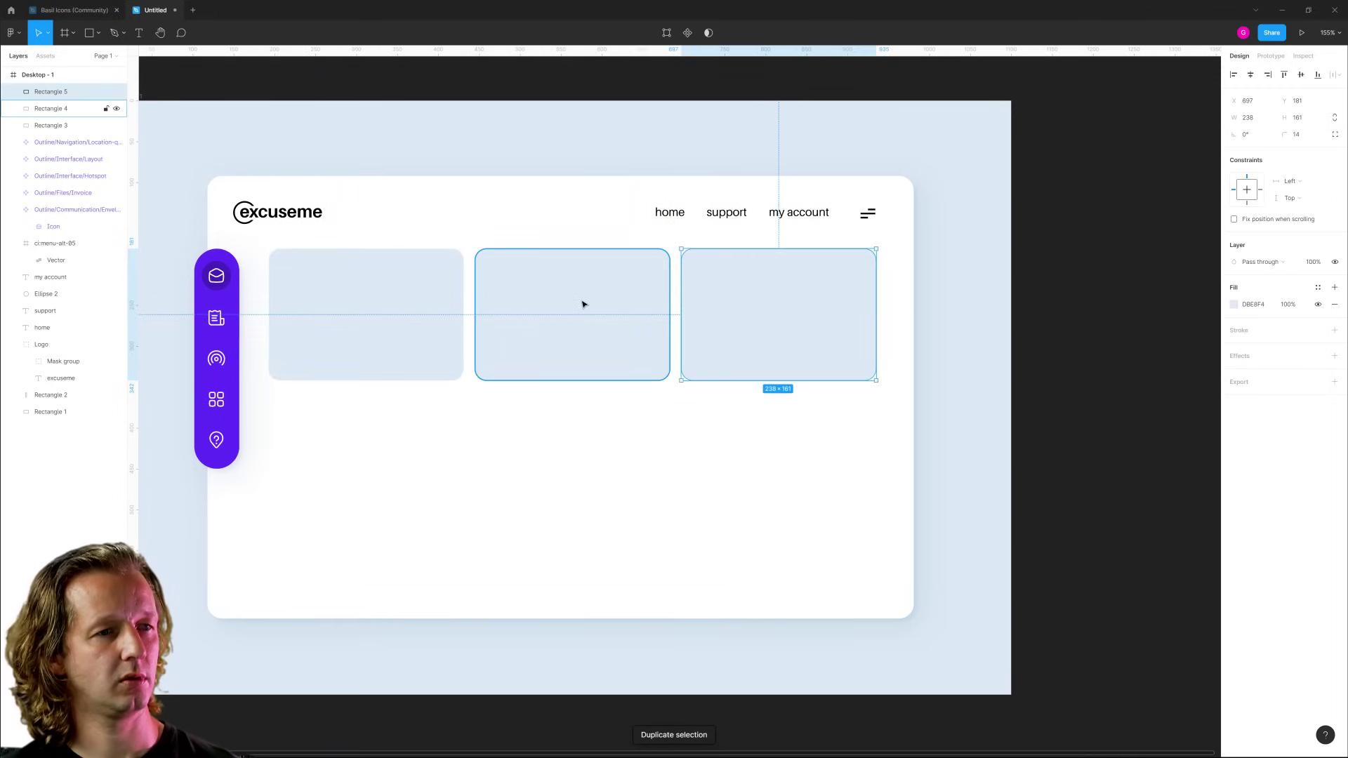
# Undo the duplications of the widened card until only the one beside the sidebar is left.
pyautogui.click(990, 313)
pyautogui.hotkey('ctrl', 'z')
pyautogui.hotkey('ctrl', 'z')
pyautogui.hotkey('ctrl', 'z')
pyautogui.hotkey('ctrl', 'z')
pyautogui.hotkey('ctrl', 'z')
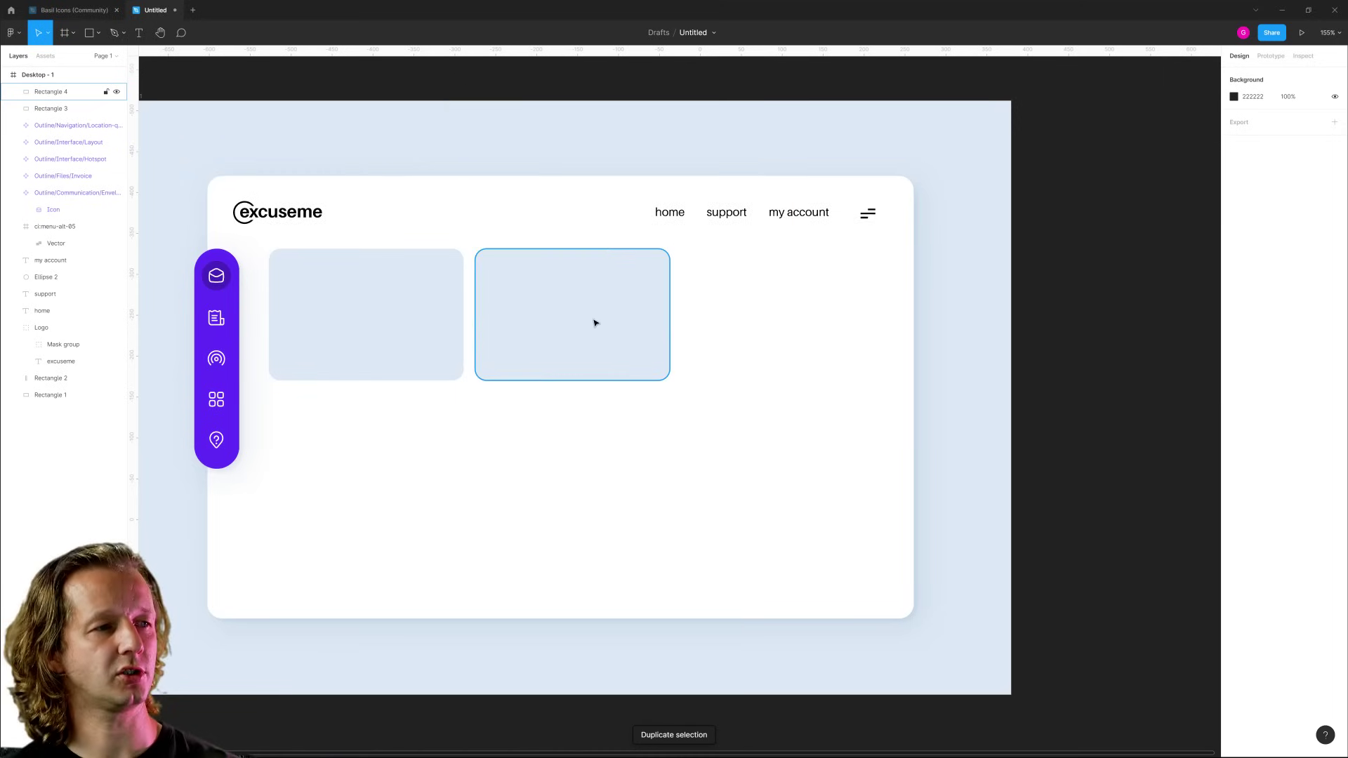
# Lighten the card's fill to the very pale blue ECF5FE and check it against the background.
pyautogui.click(409, 129)
pyautogui.scroll(2, 350, 296)
pyautogui.moveTo(349, 294); pyautogui.dragTo(449, 276)
pyautogui.click(516, 313)
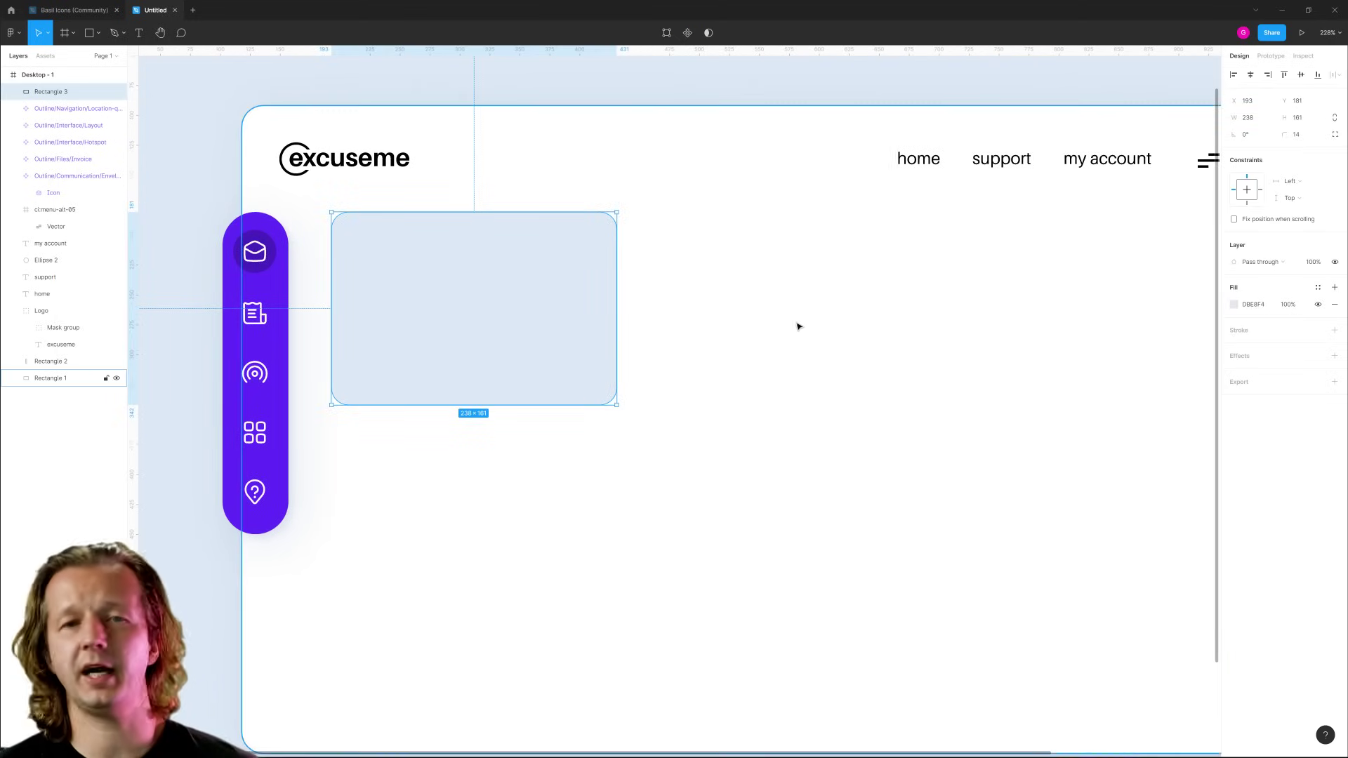
pyautogui.click(1233, 304)
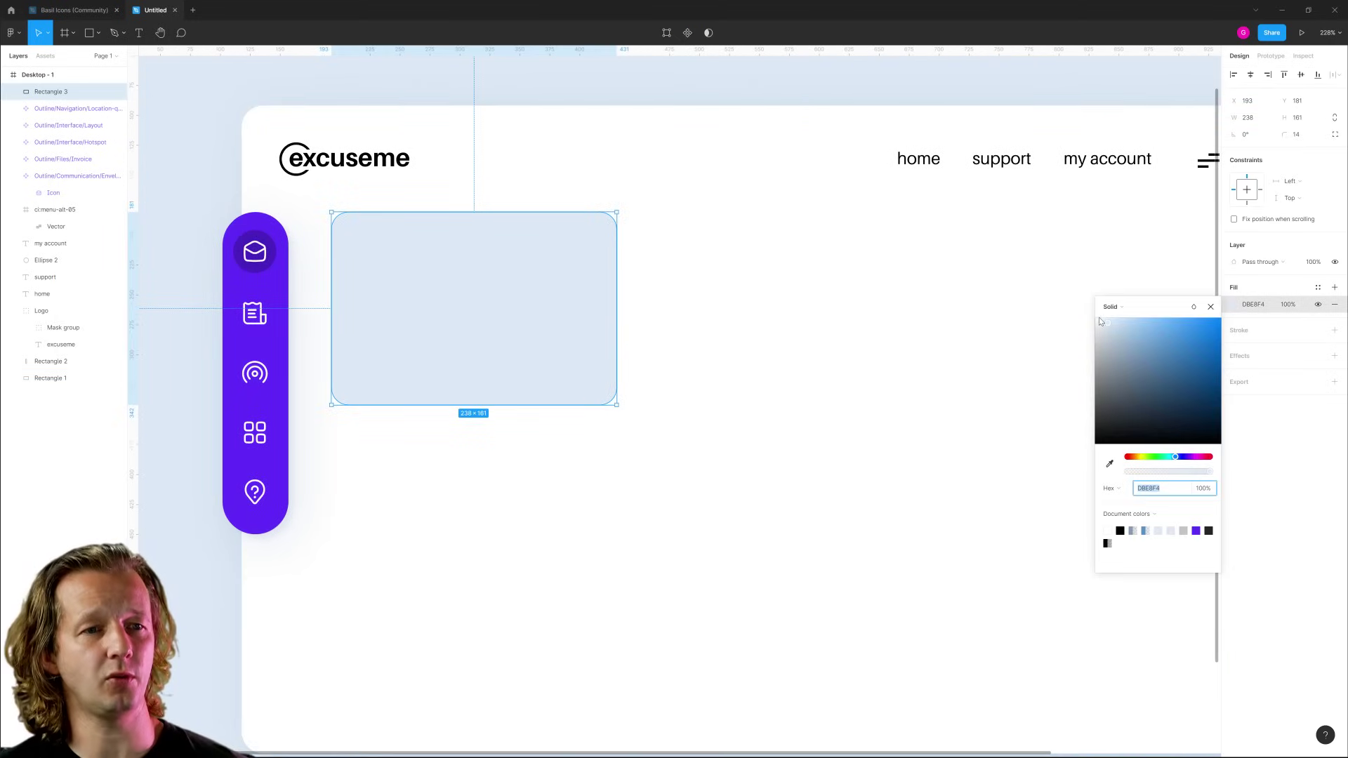
pyautogui.moveTo(1103, 323); pyautogui.dragTo(1106, 322)
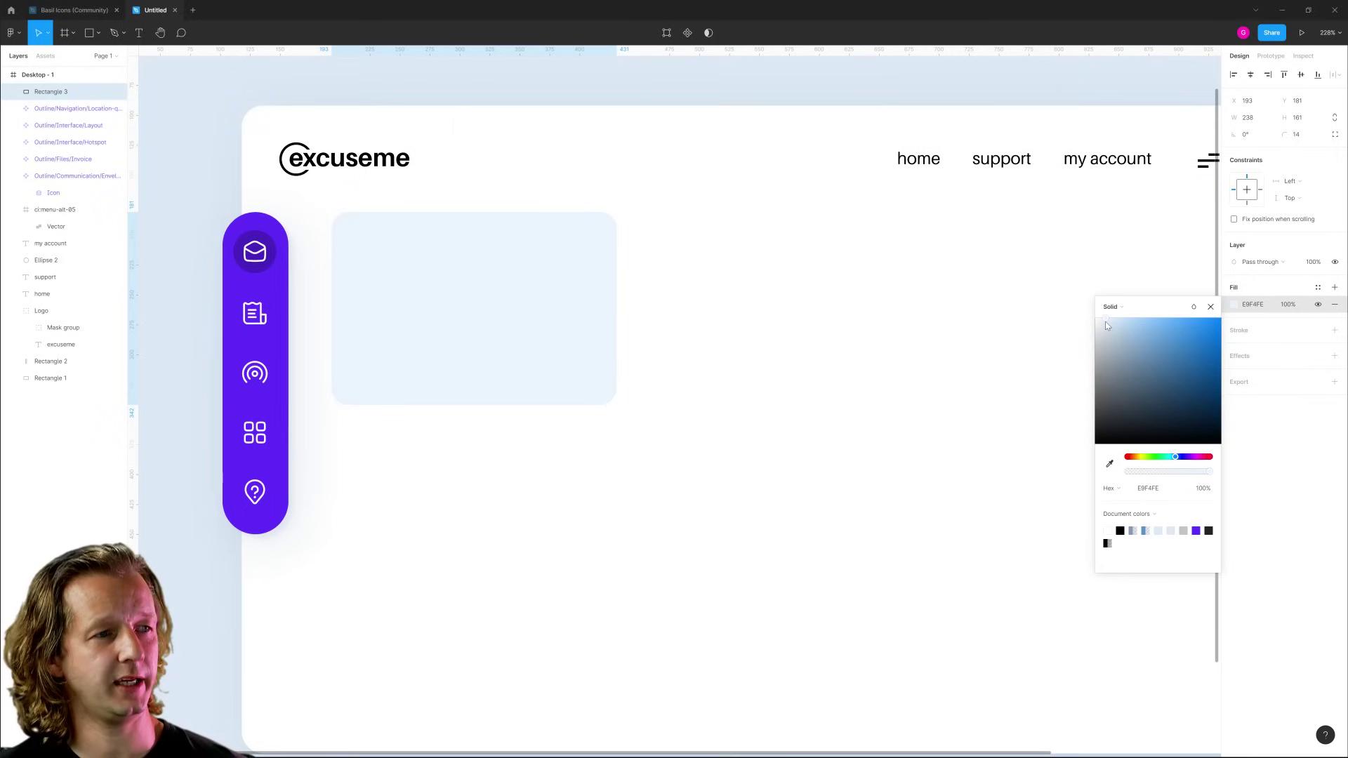
pyautogui.click(198, 129)
pyautogui.scroll(-5, 245, 151)
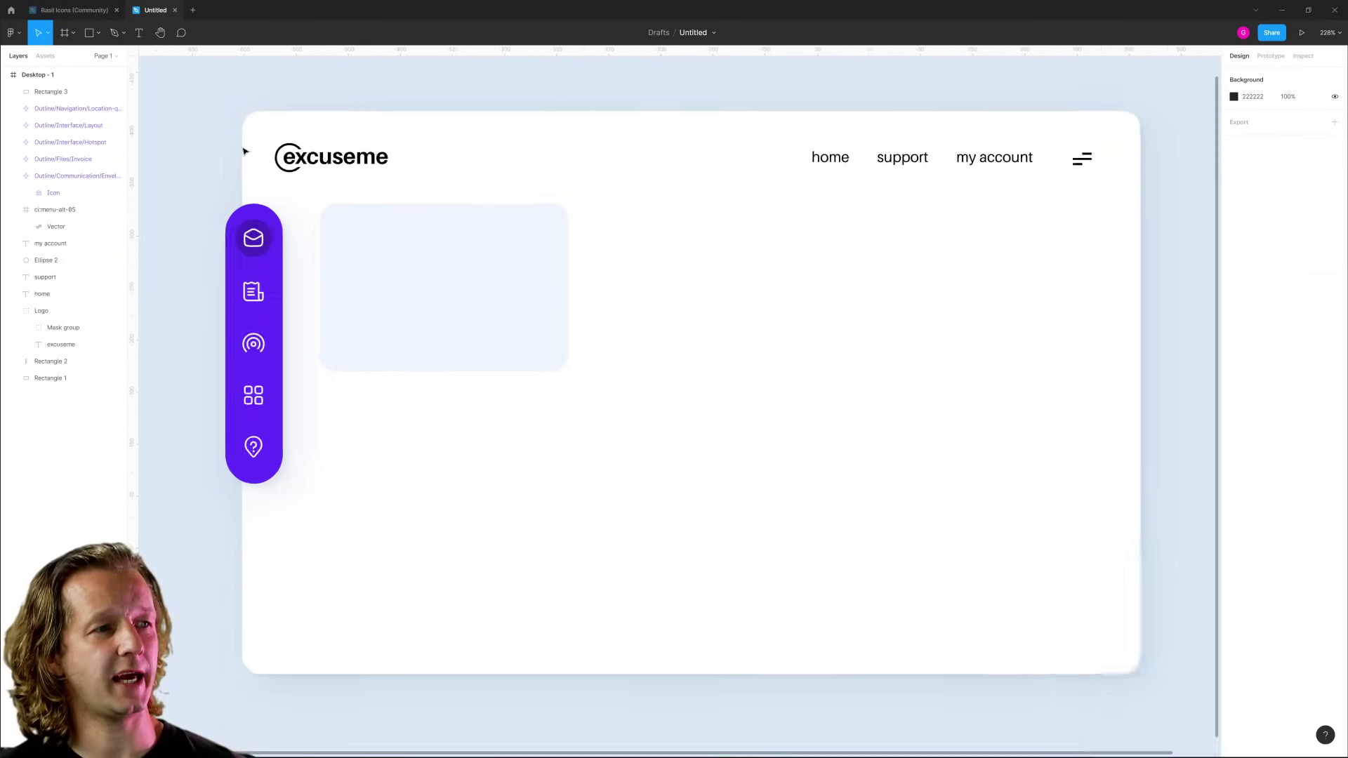
pyautogui.scroll(3, 240, 159)
# Change the card's fill to pure white FFFFFF.
pyautogui.click(418, 237)
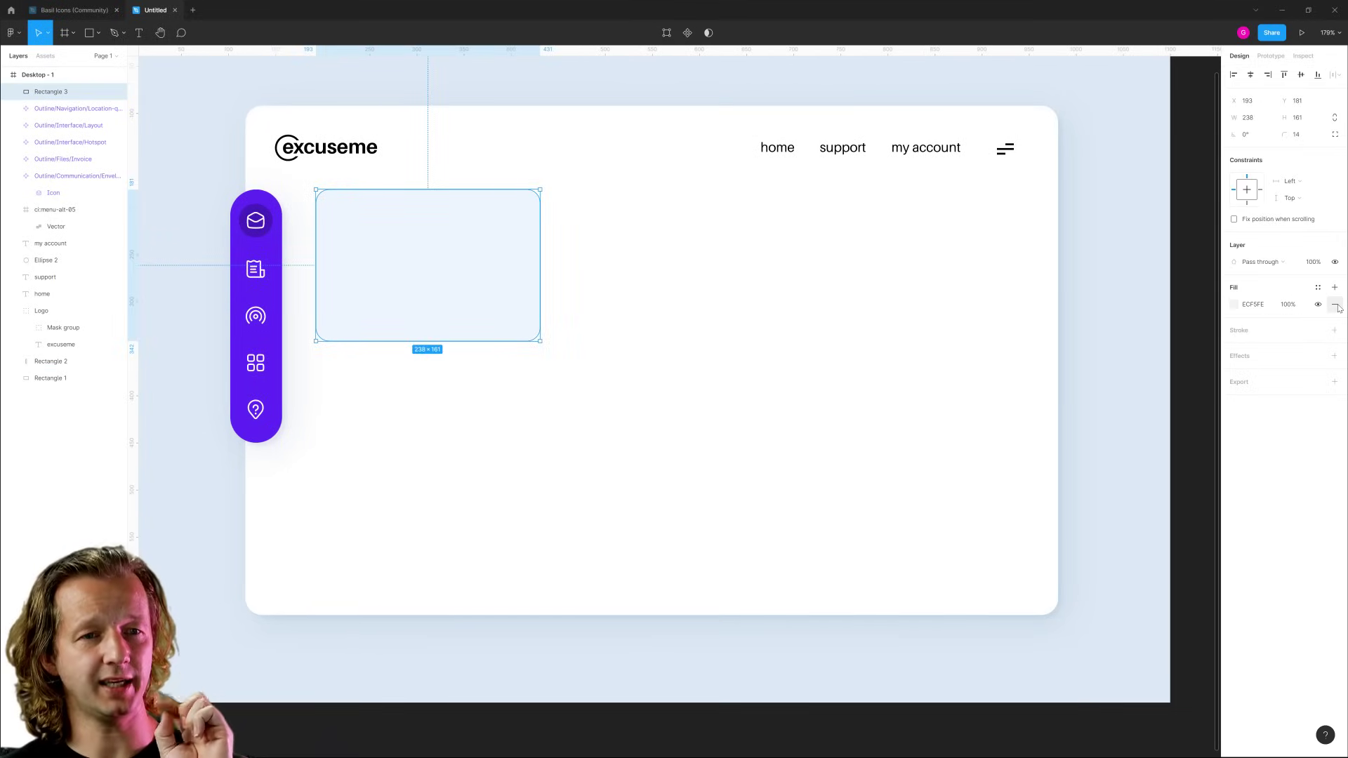
pyautogui.click(1234, 305)
pyautogui.click(1096, 319)
pyautogui.click(551, 88)
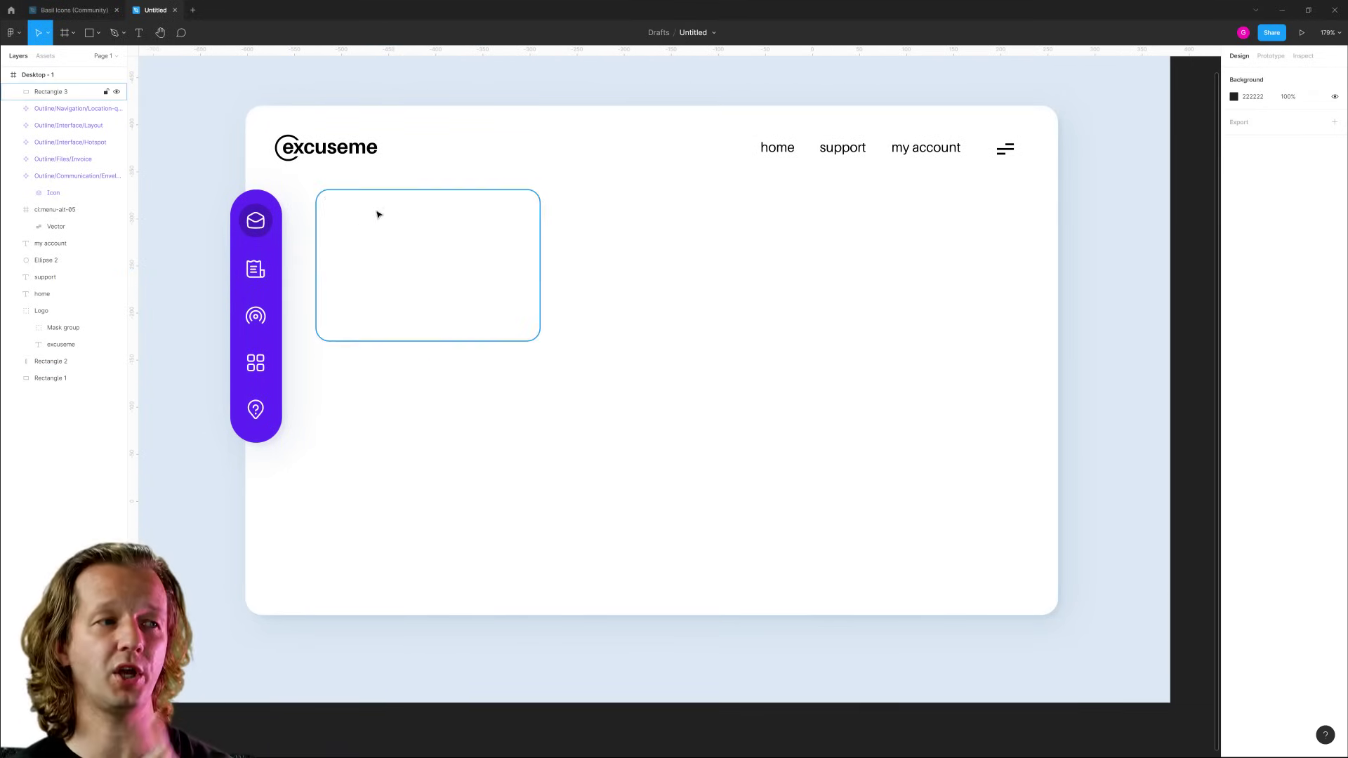
pyautogui.click(441, 226)
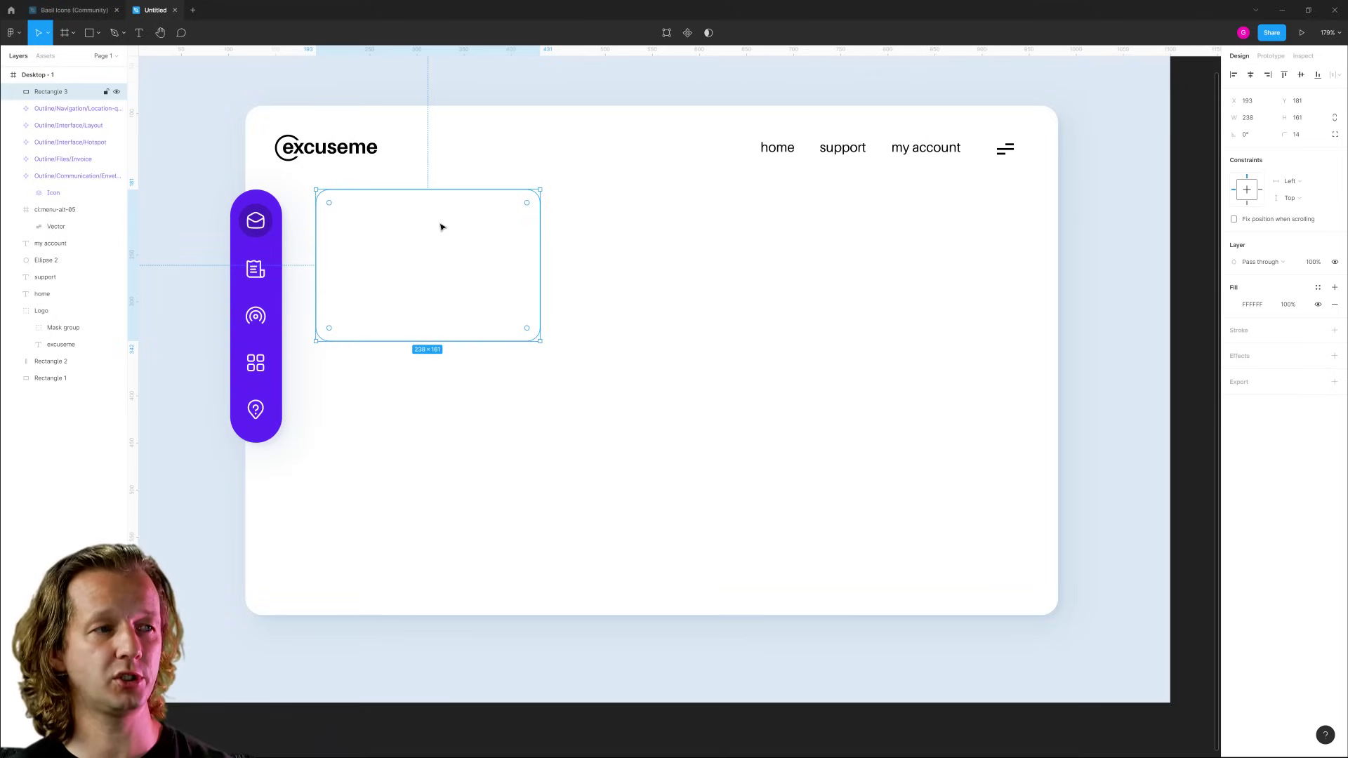
# Save the large white panel's two drop shadows as a new effect style named drop-shadow.
pyautogui.click(997, 359)
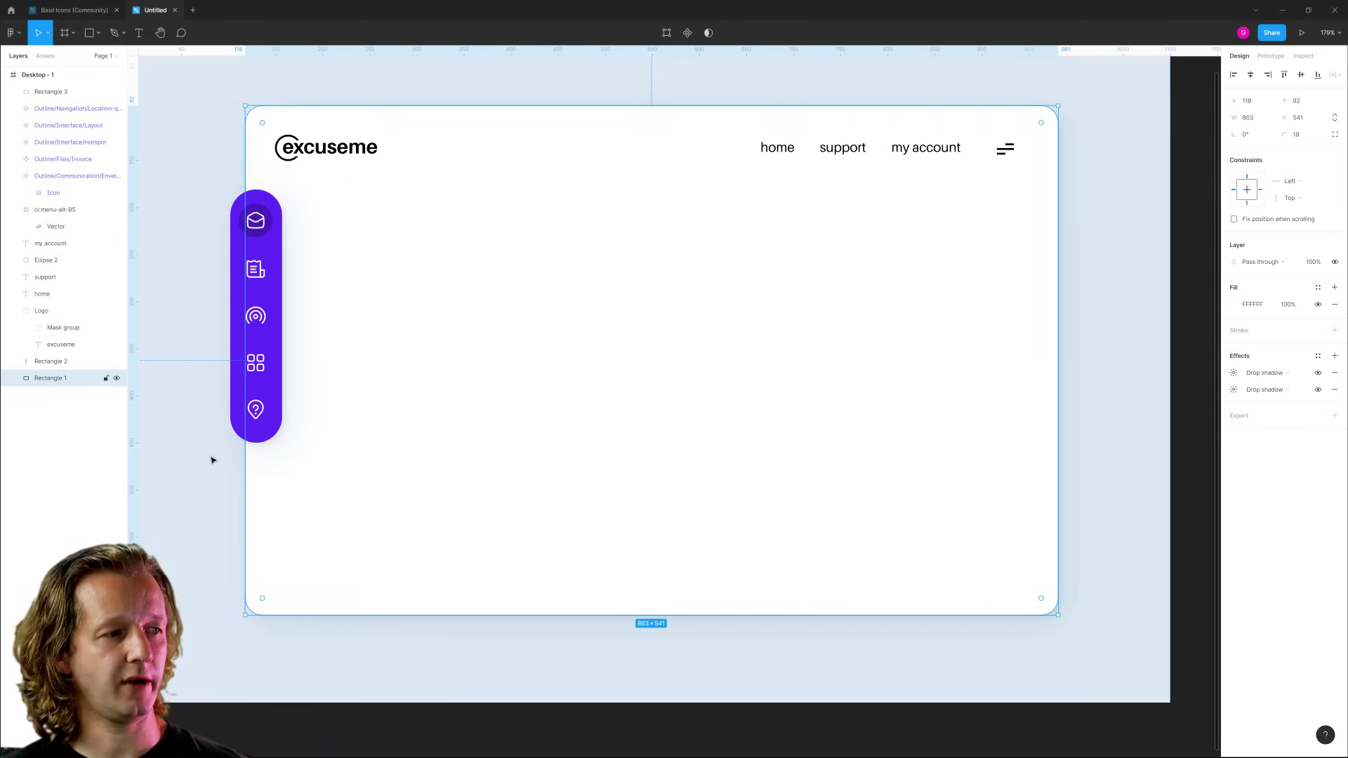
pyautogui.click(233, 460)
pyautogui.click(266, 429)
pyautogui.click(635, 446)
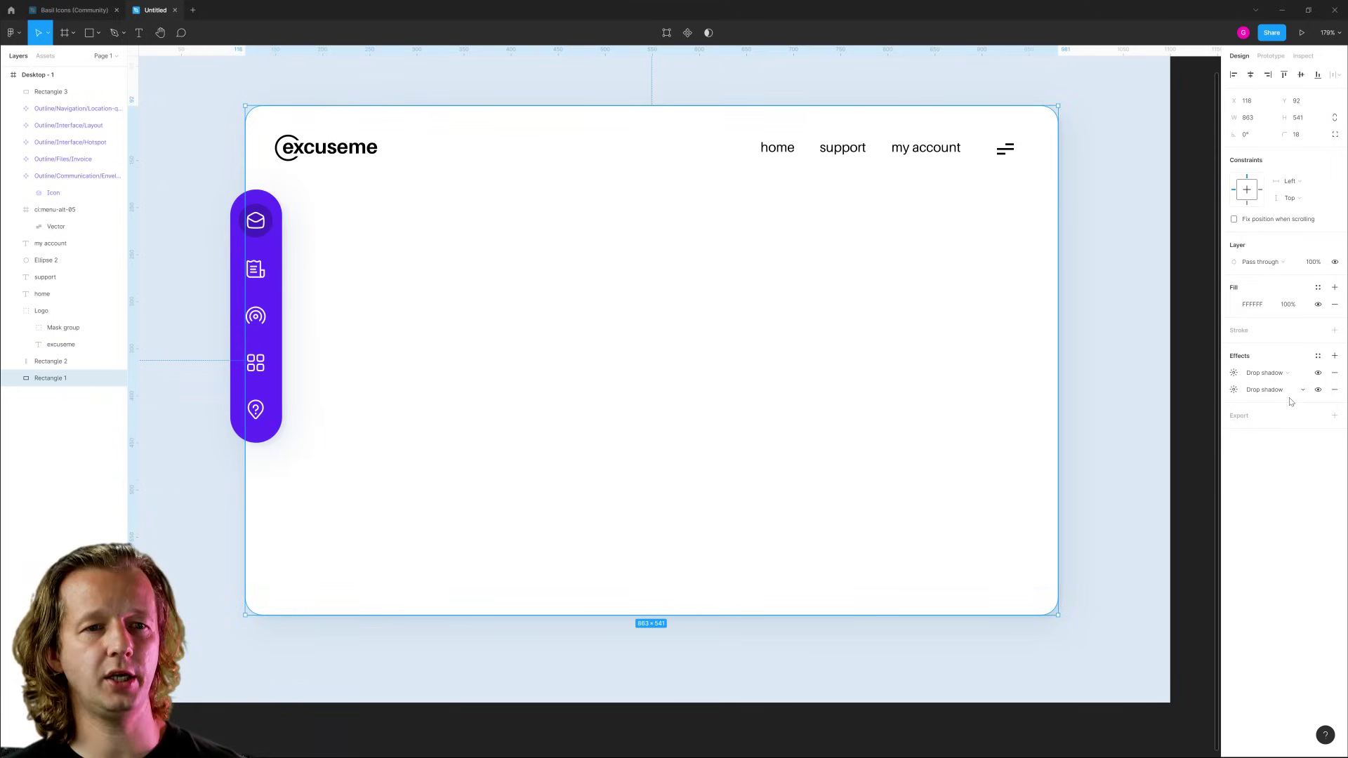
pyautogui.click(1318, 357)
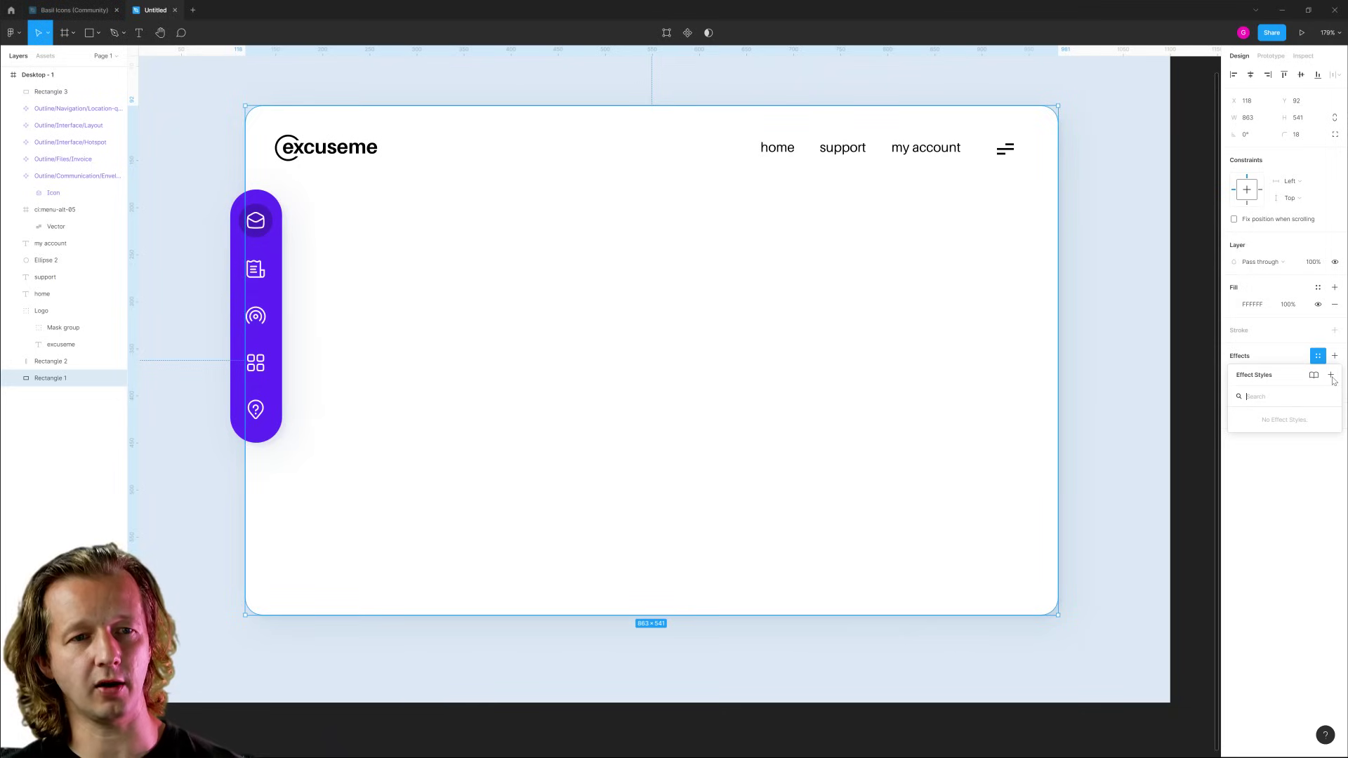
pyautogui.click(1297, 372)
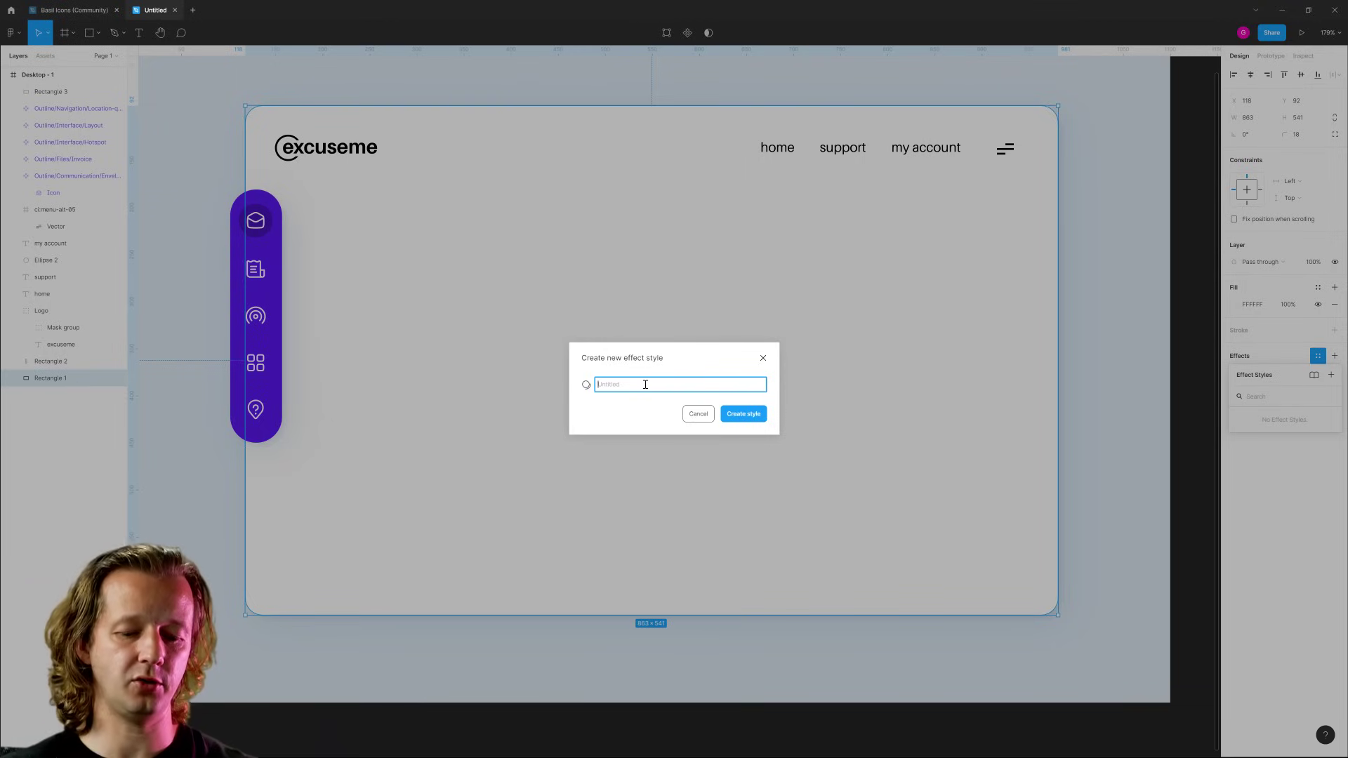
pyautogui.write('drop-shad')
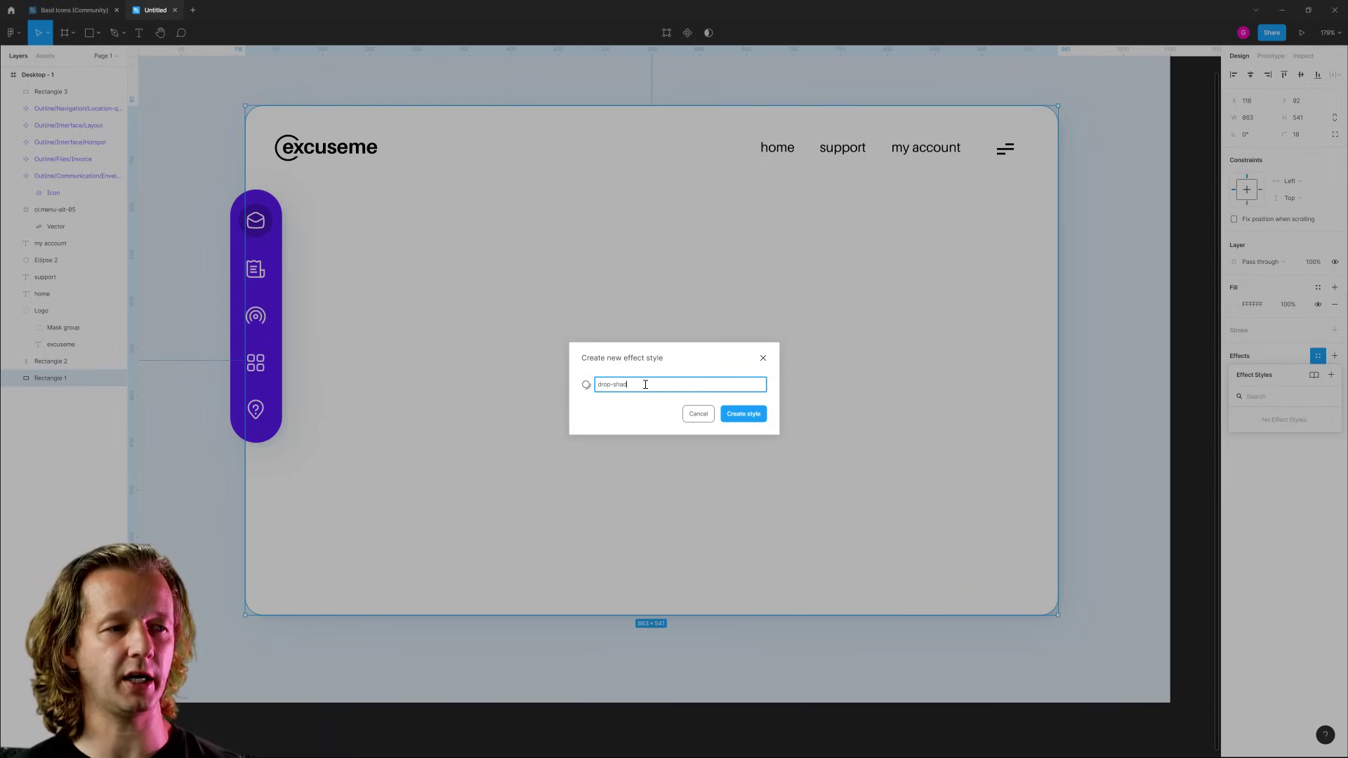
pyautogui.write('ow')
pyautogui.press('Return')
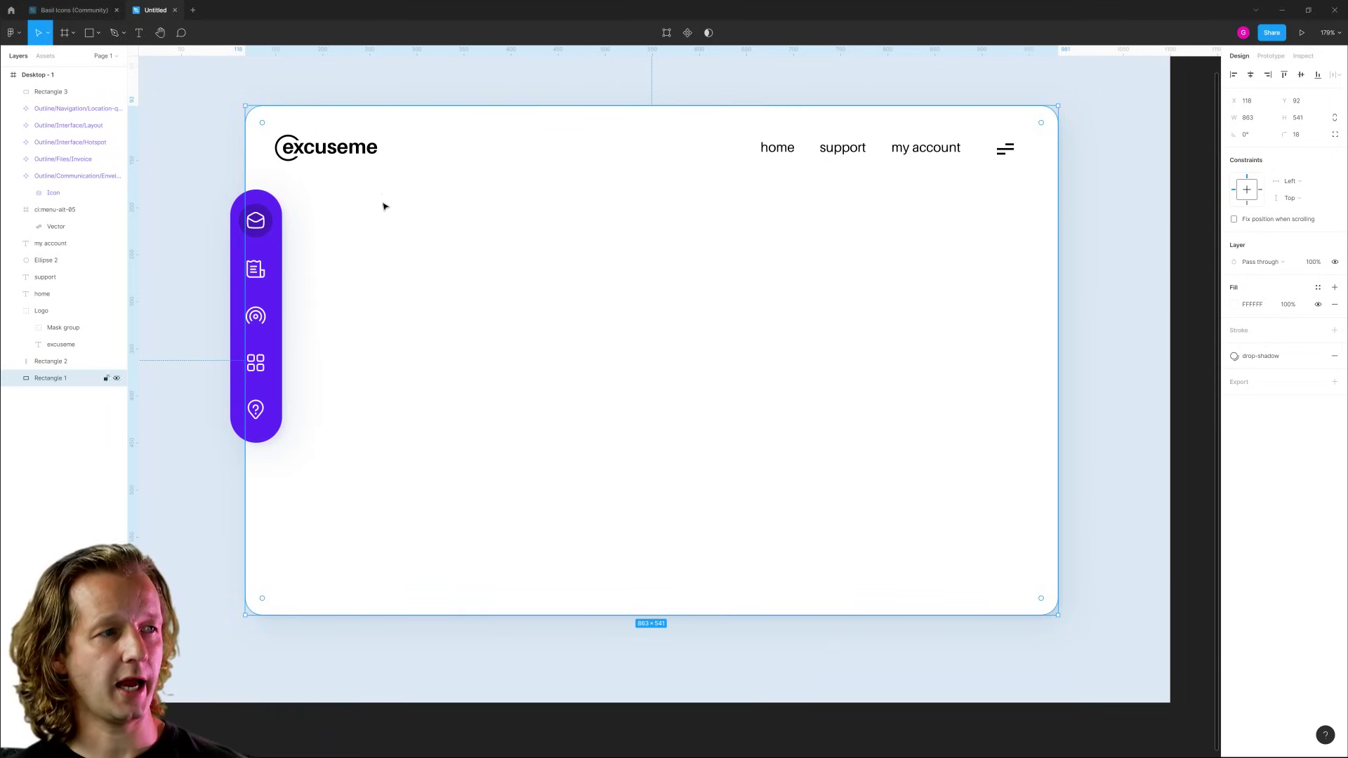
# Apply the saved drop-shadow effect style to the white card beside the sidebar.
pyautogui.click(383, 206)
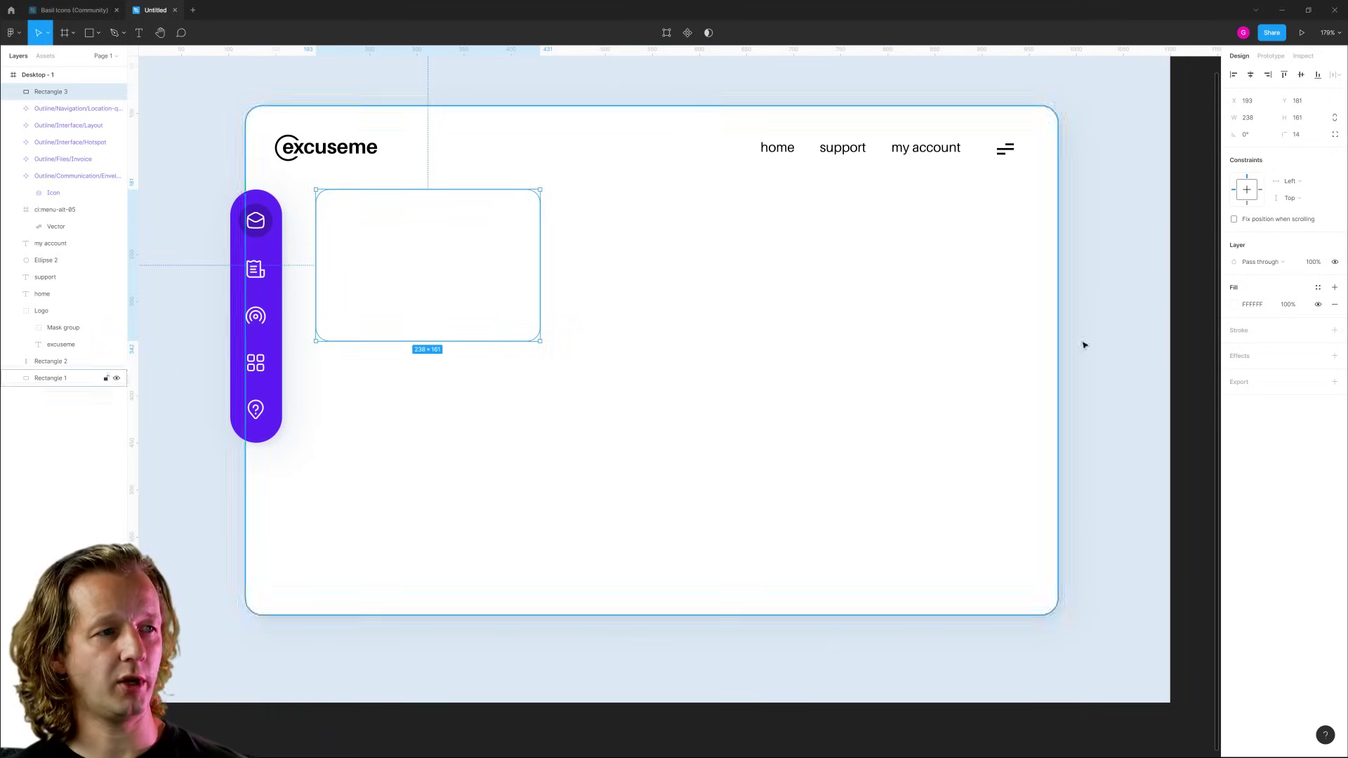
pyautogui.click(1334, 356)
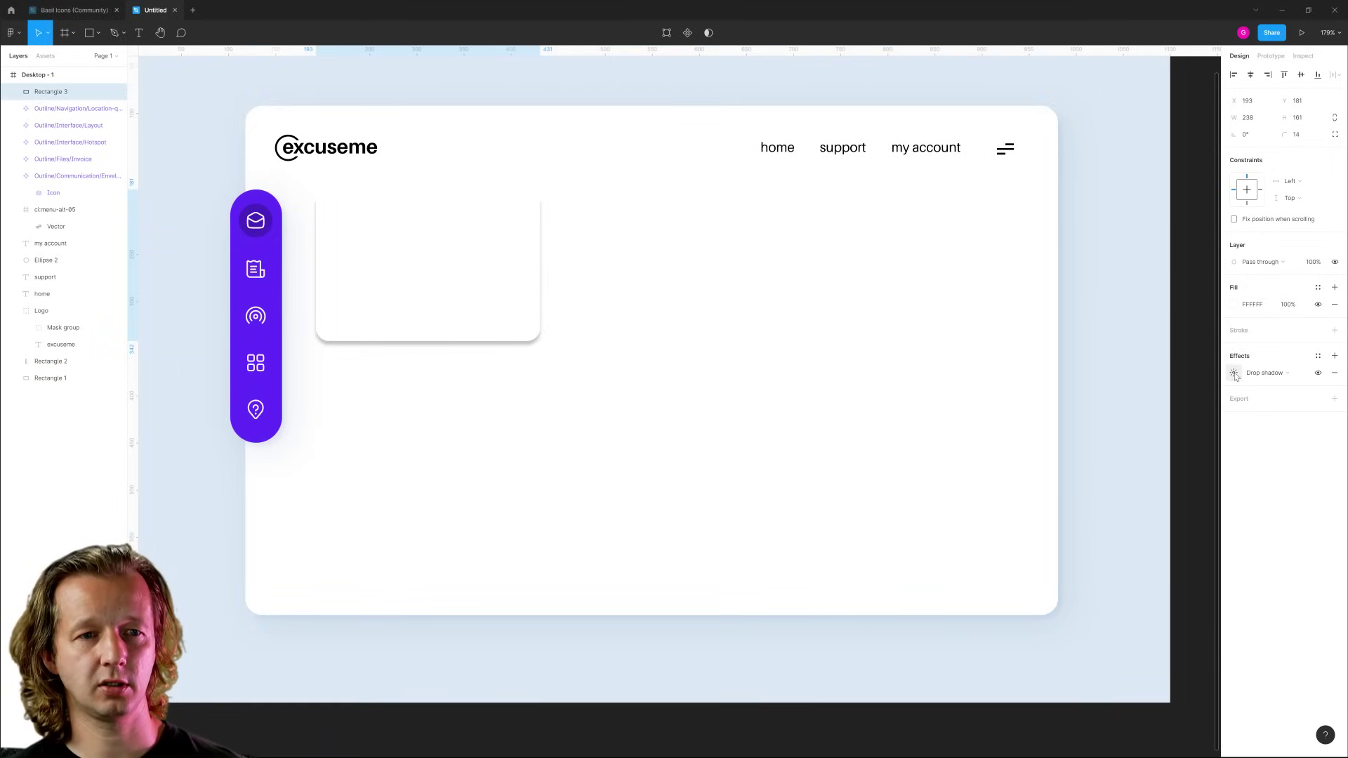
pyautogui.click(1317, 356)
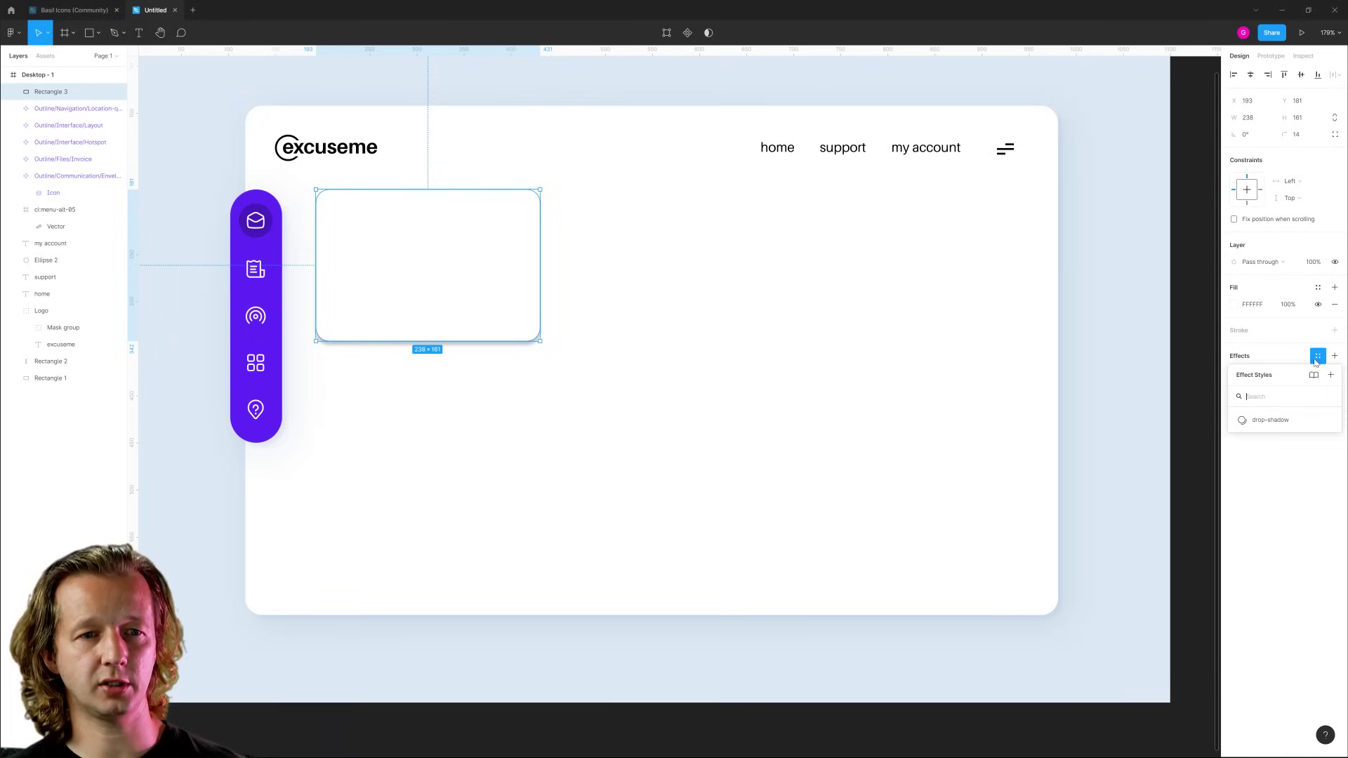
pyautogui.click(1275, 419)
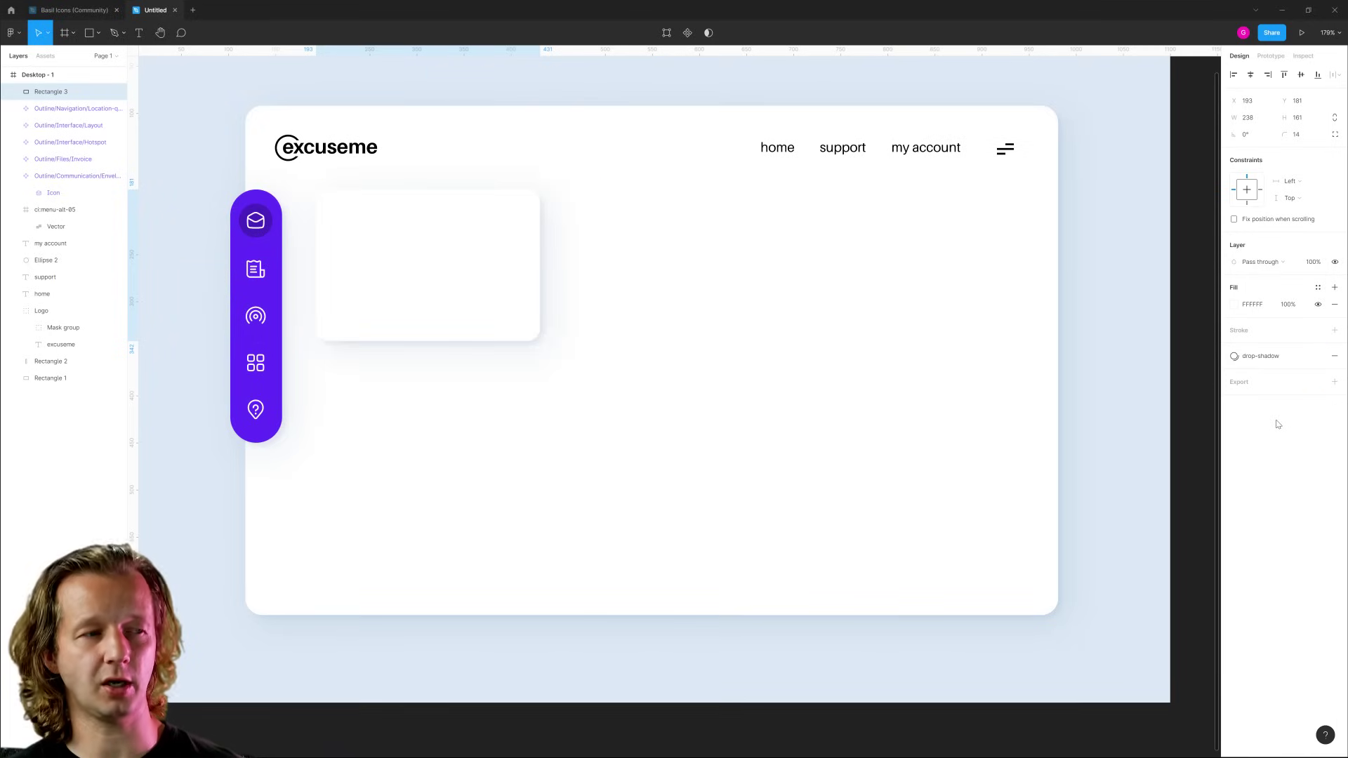
pyautogui.click(391, 85)
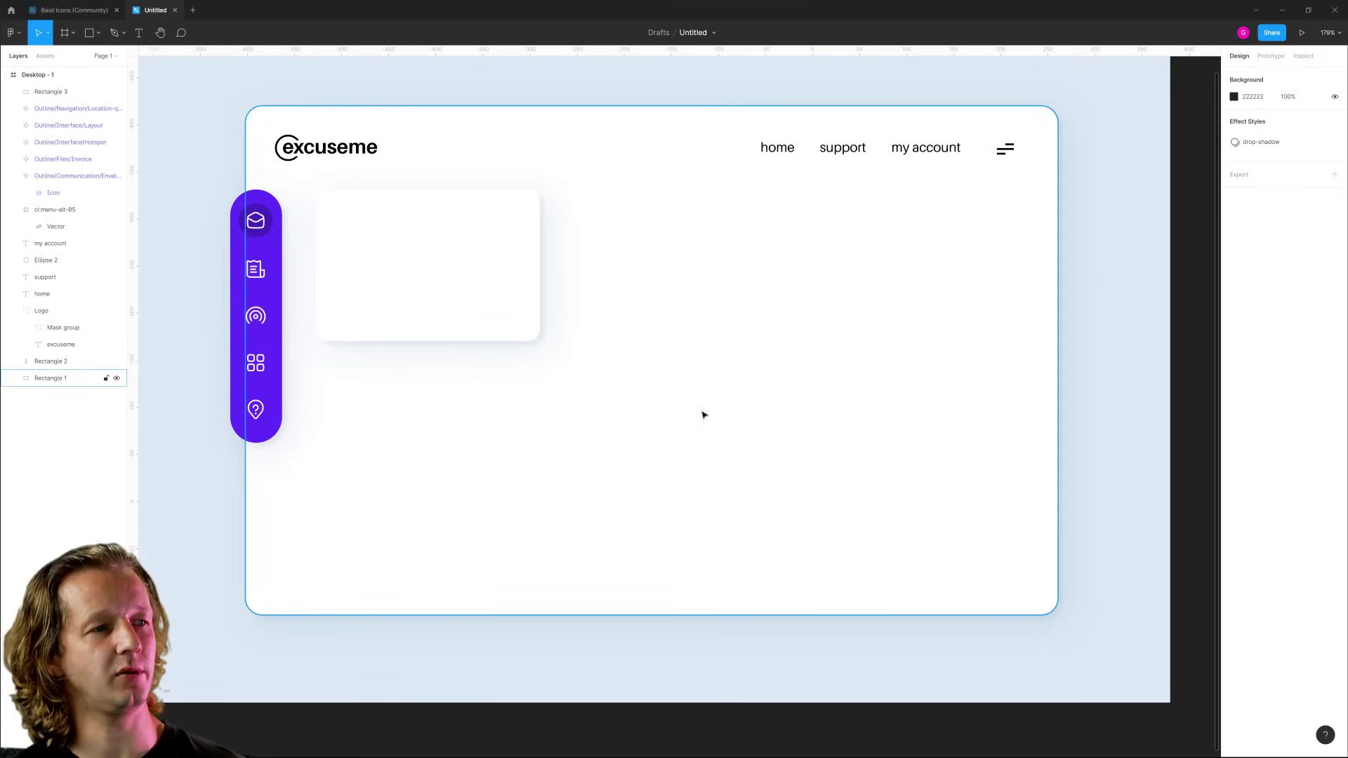
# Examine the card's shadow and rounded corners up close and compare them with the white panel.
pyautogui.scroll(5, 395, 298)
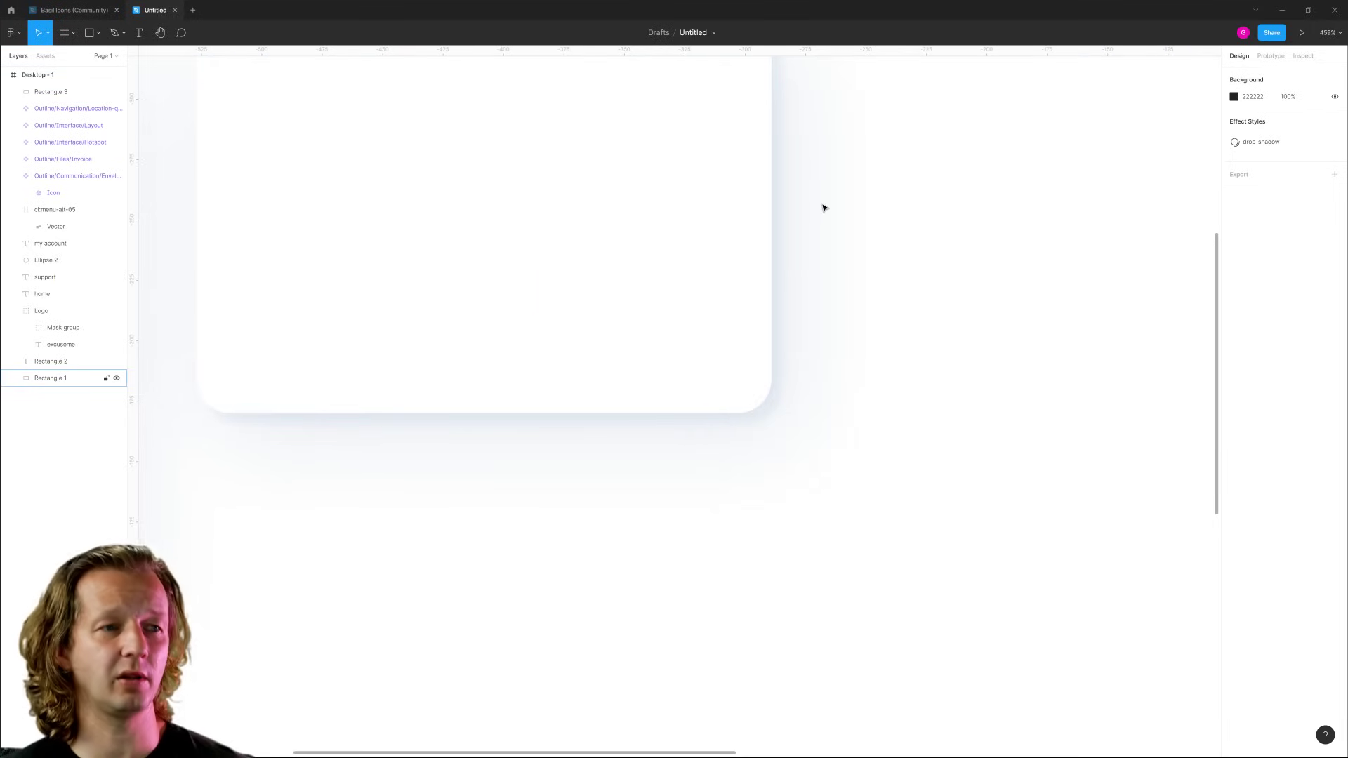
pyautogui.scroll(-4, 826, 205)
pyautogui.hscroll(3, 833, 202)
pyautogui.scroll(2, 833, 201)
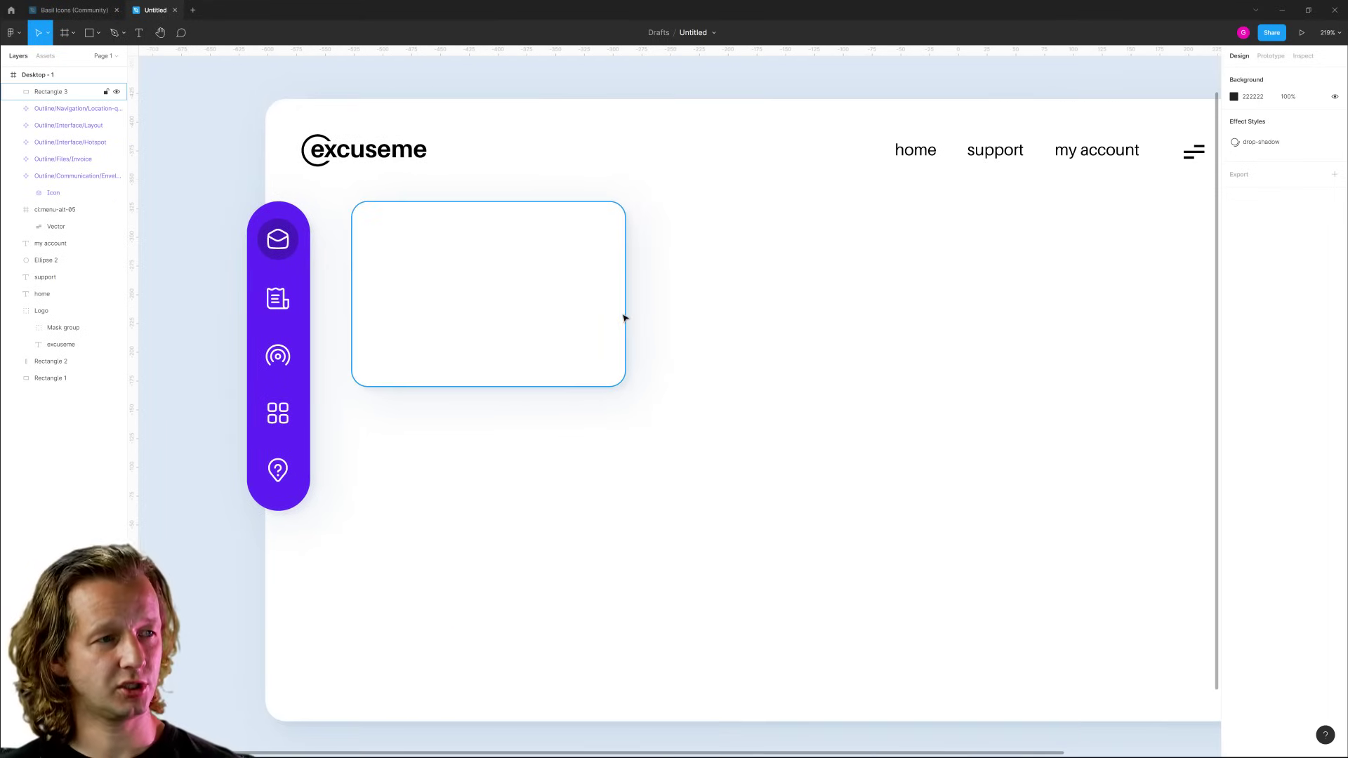
pyautogui.click(593, 316)
pyautogui.click(751, 320)
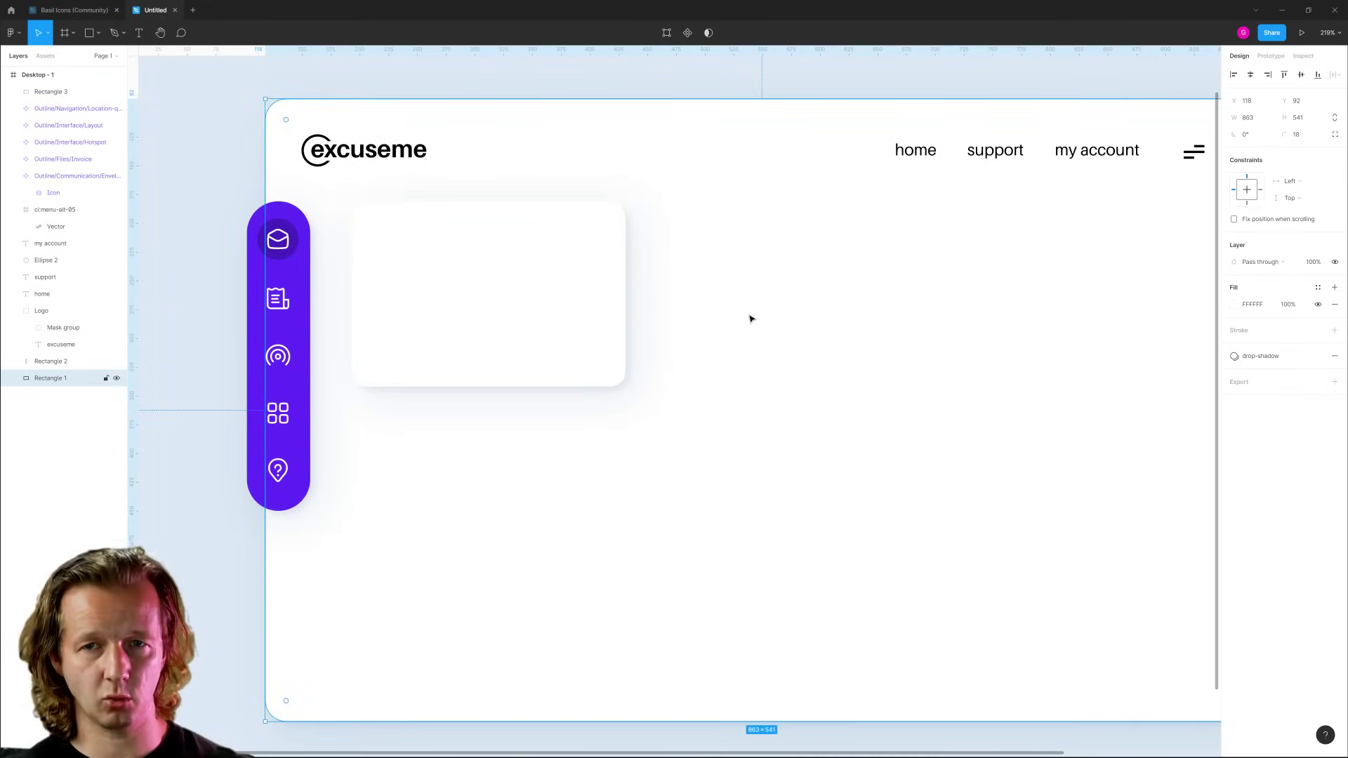
pyautogui.click(187, 135)
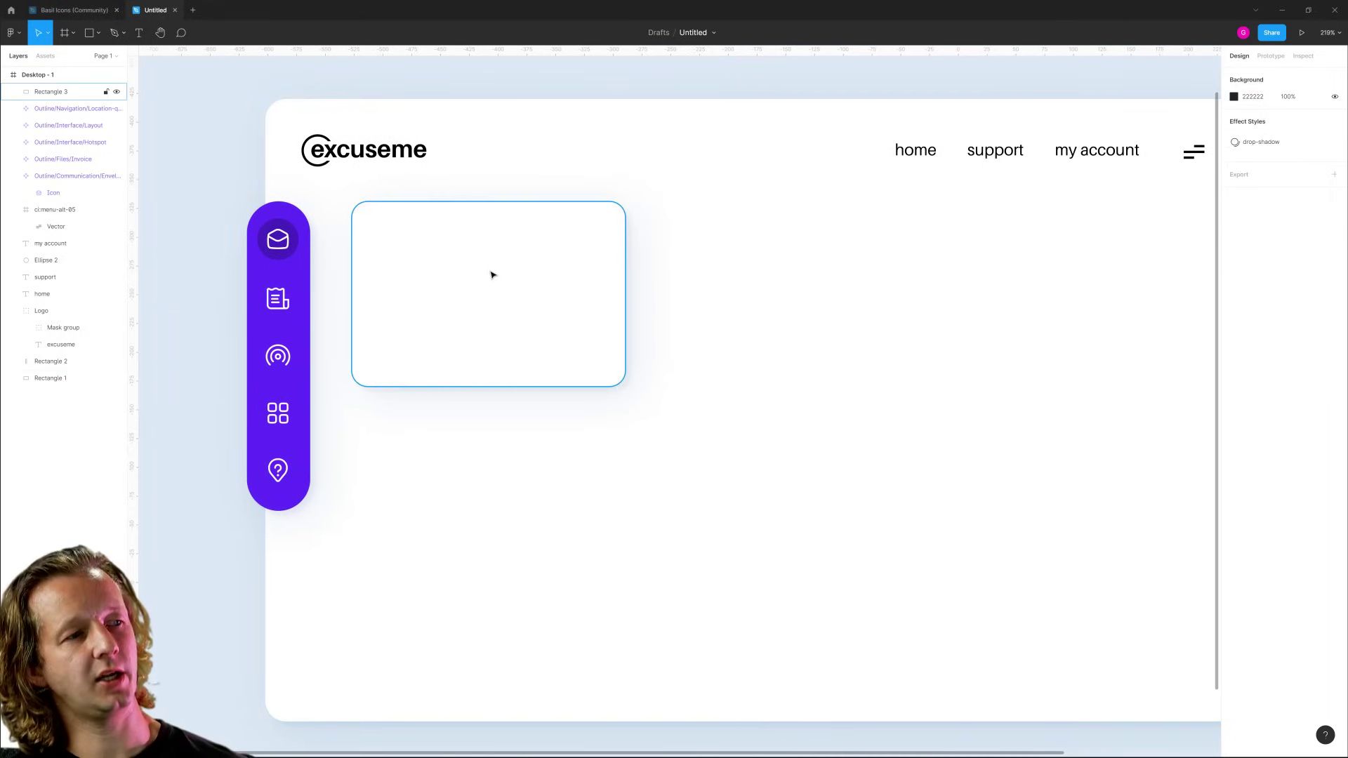
pyautogui.scroll(-3, 781, 281)
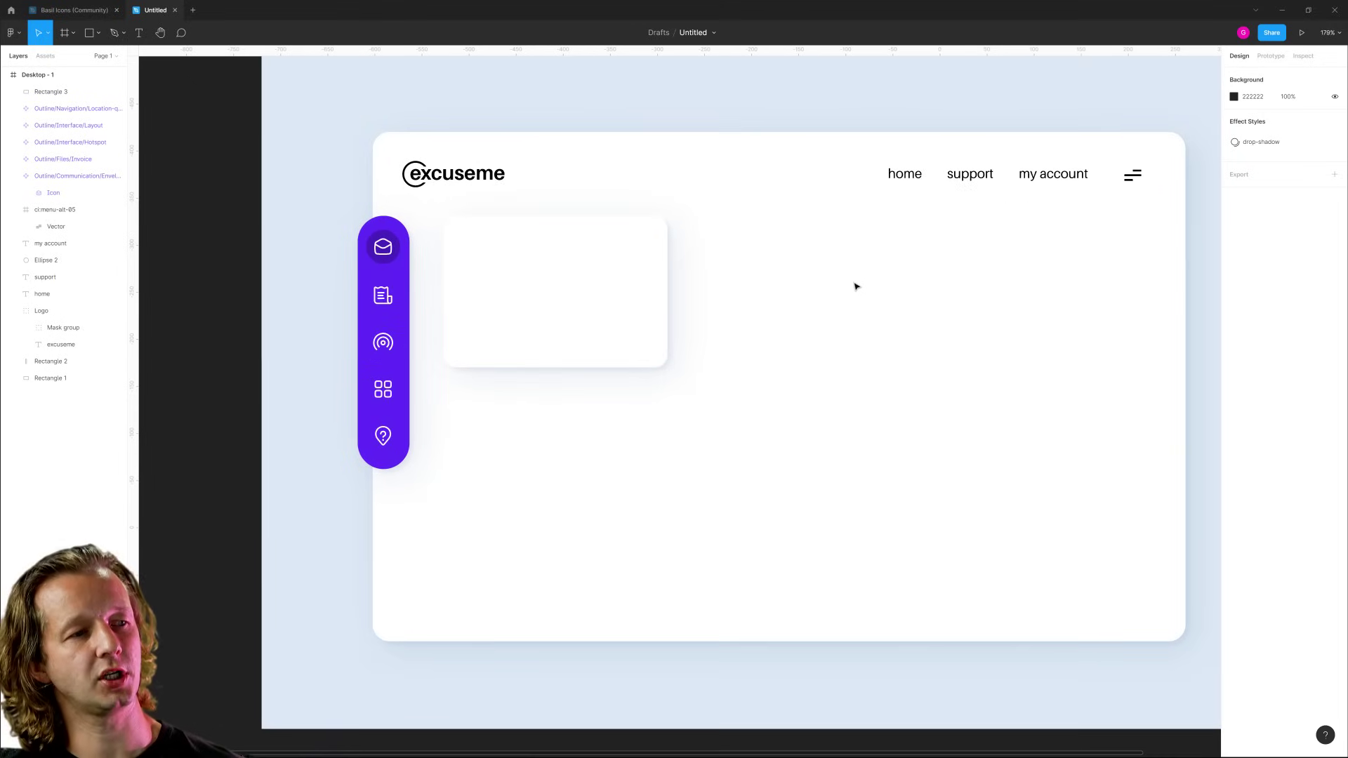
pyautogui.scroll(5, 300, 96)
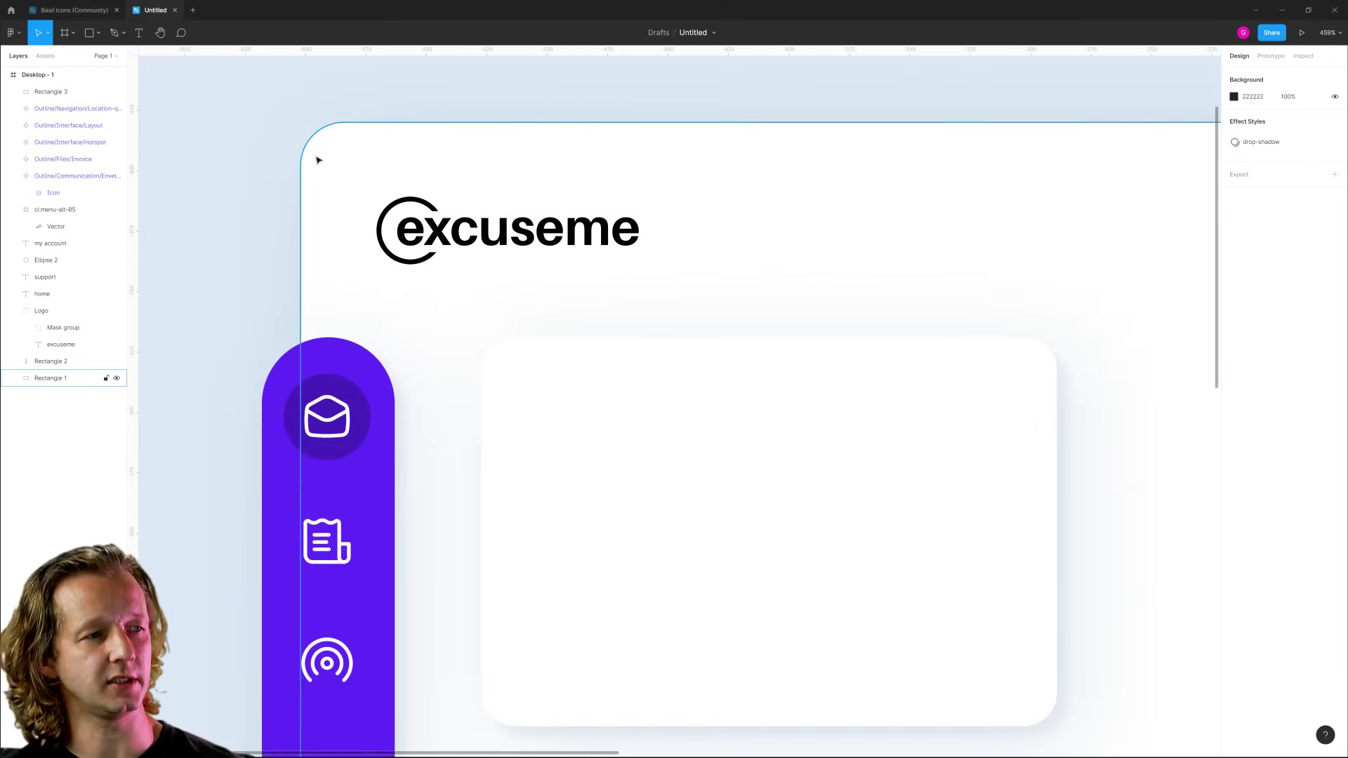
# Detach the white card's effects from the shared drop-shadow style so its two shadows can be edited separately.
pyautogui.click(533, 386)
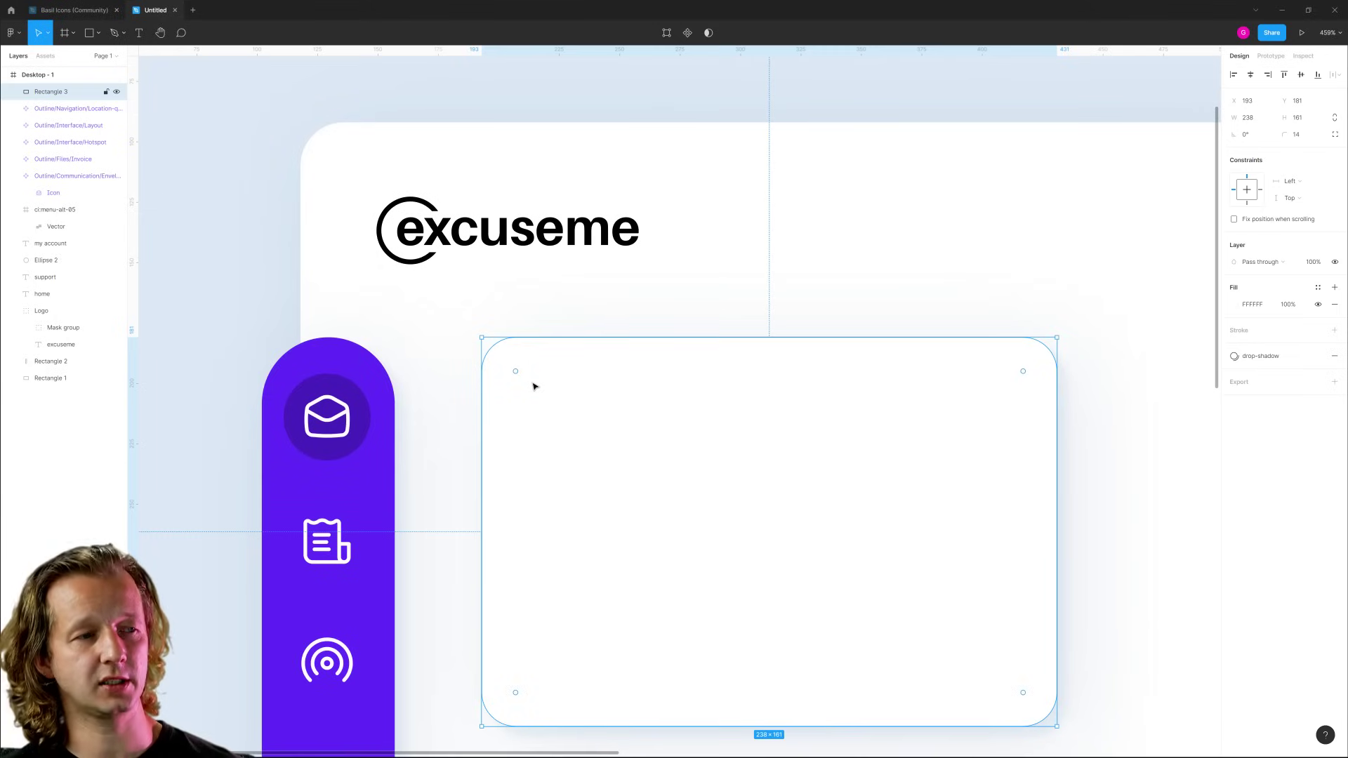
pyautogui.scroll(-5, 918, 268)
pyautogui.moveTo(950, 253); pyautogui.dragTo(578, 154)
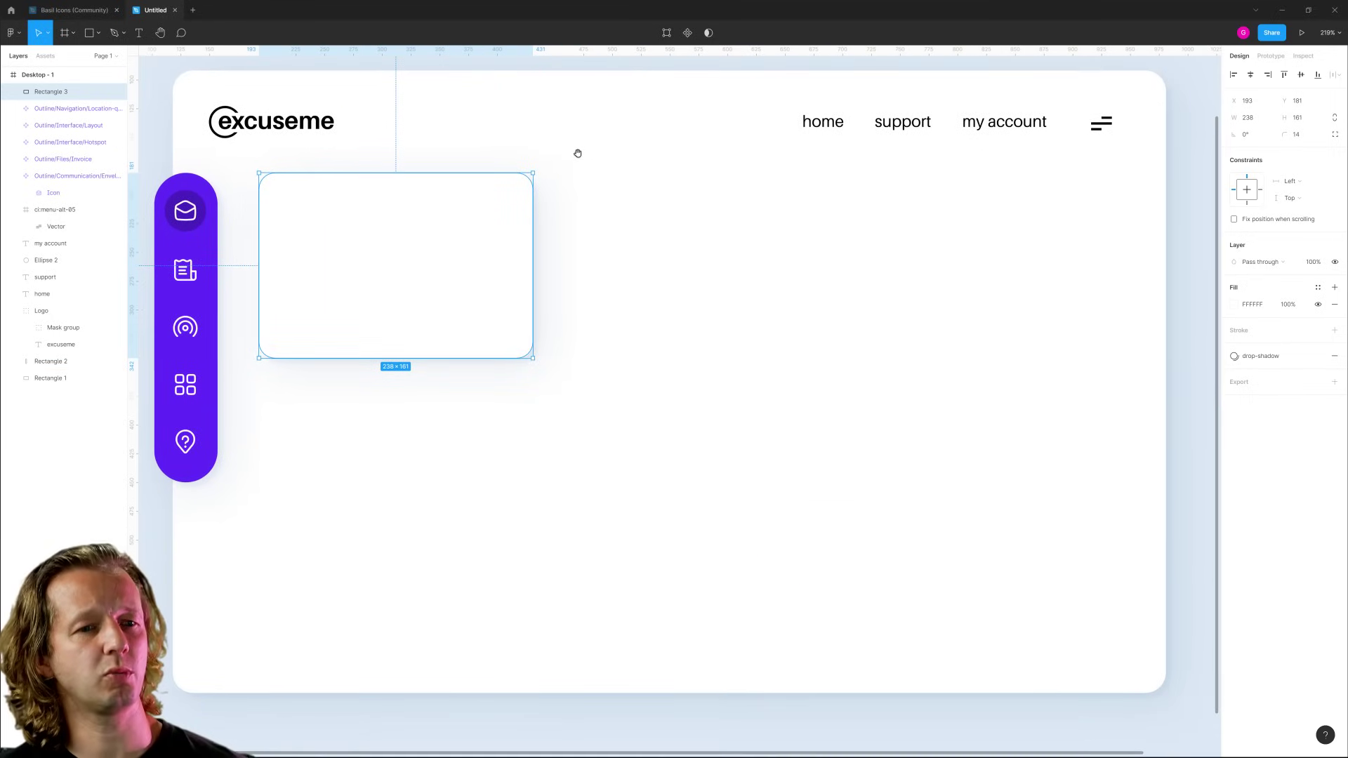
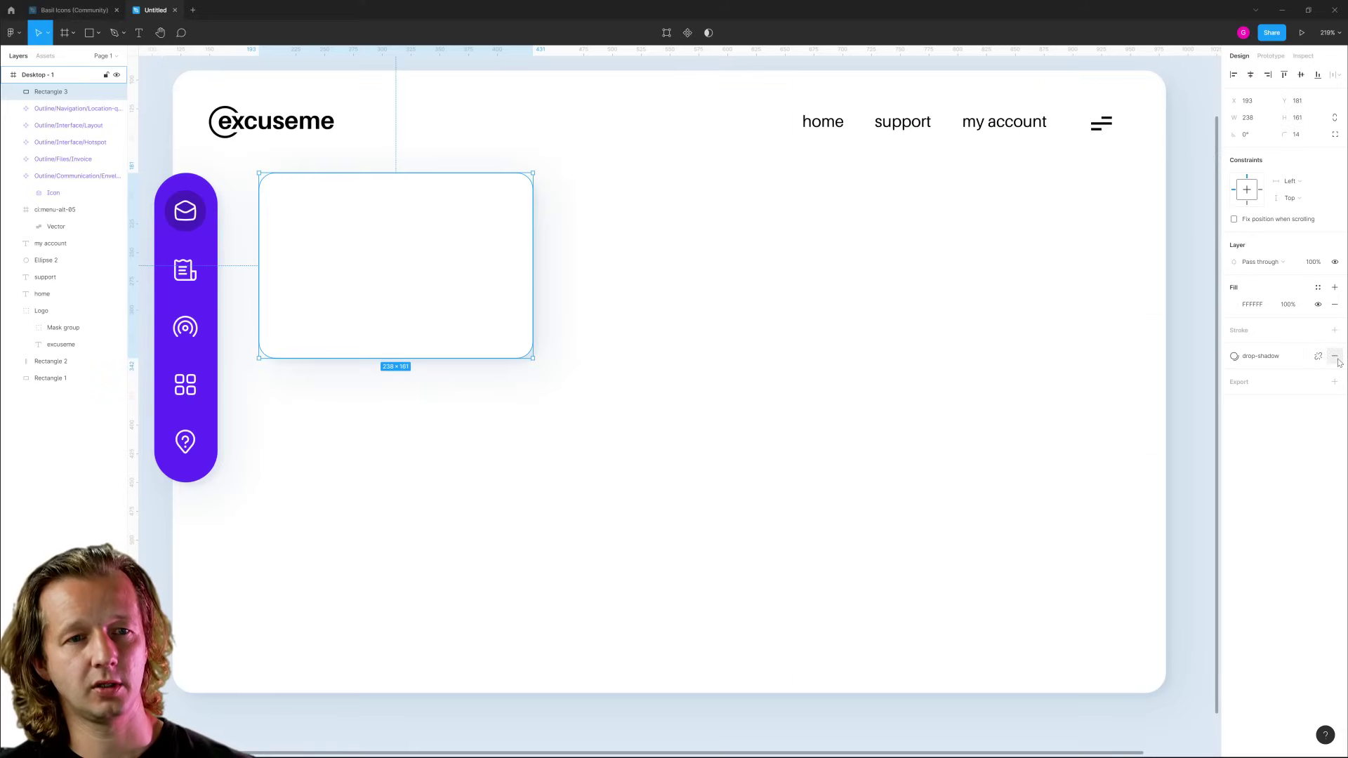
pyautogui.click(1258, 351)
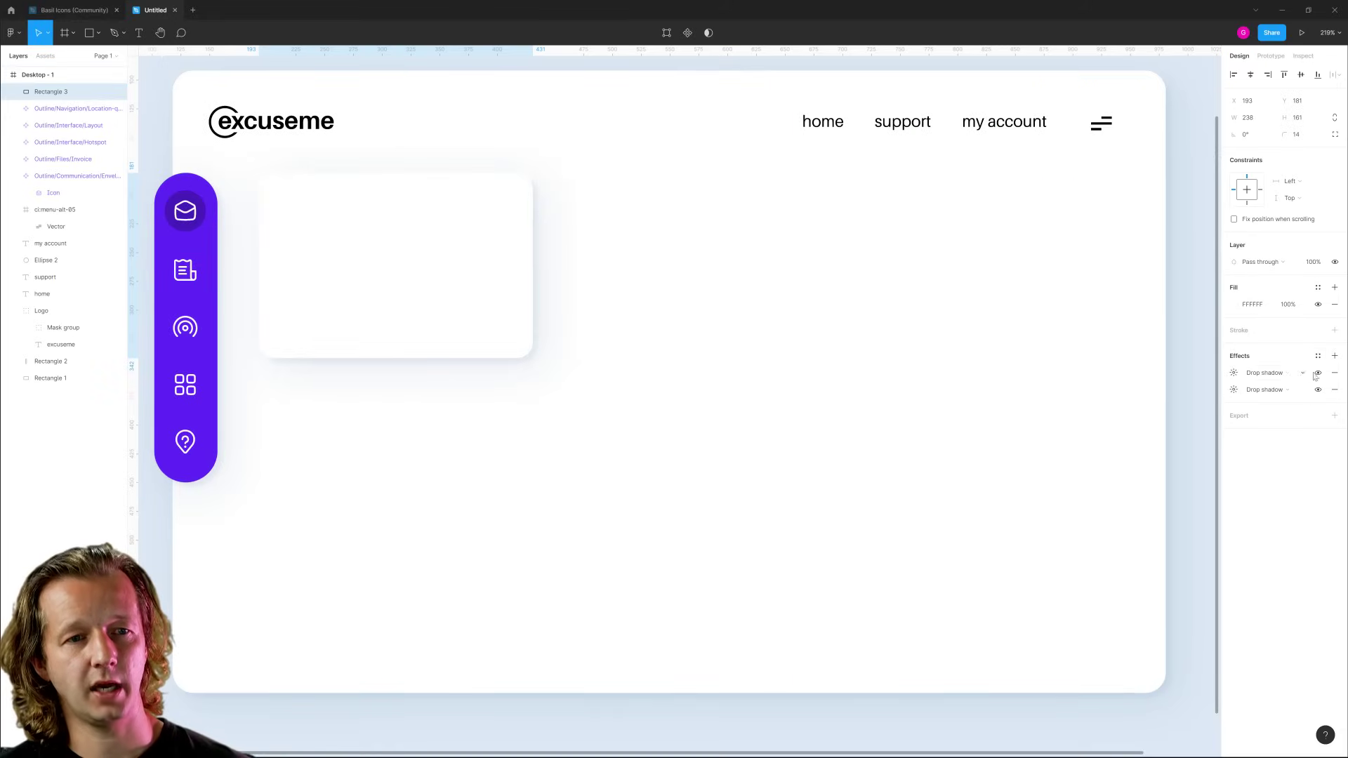
# Set the blur of the card's larger, 20% opacity drop shadow to 30 and its Y offset to 6.
pyautogui.click(1235, 391)
pyautogui.click(1189, 417)
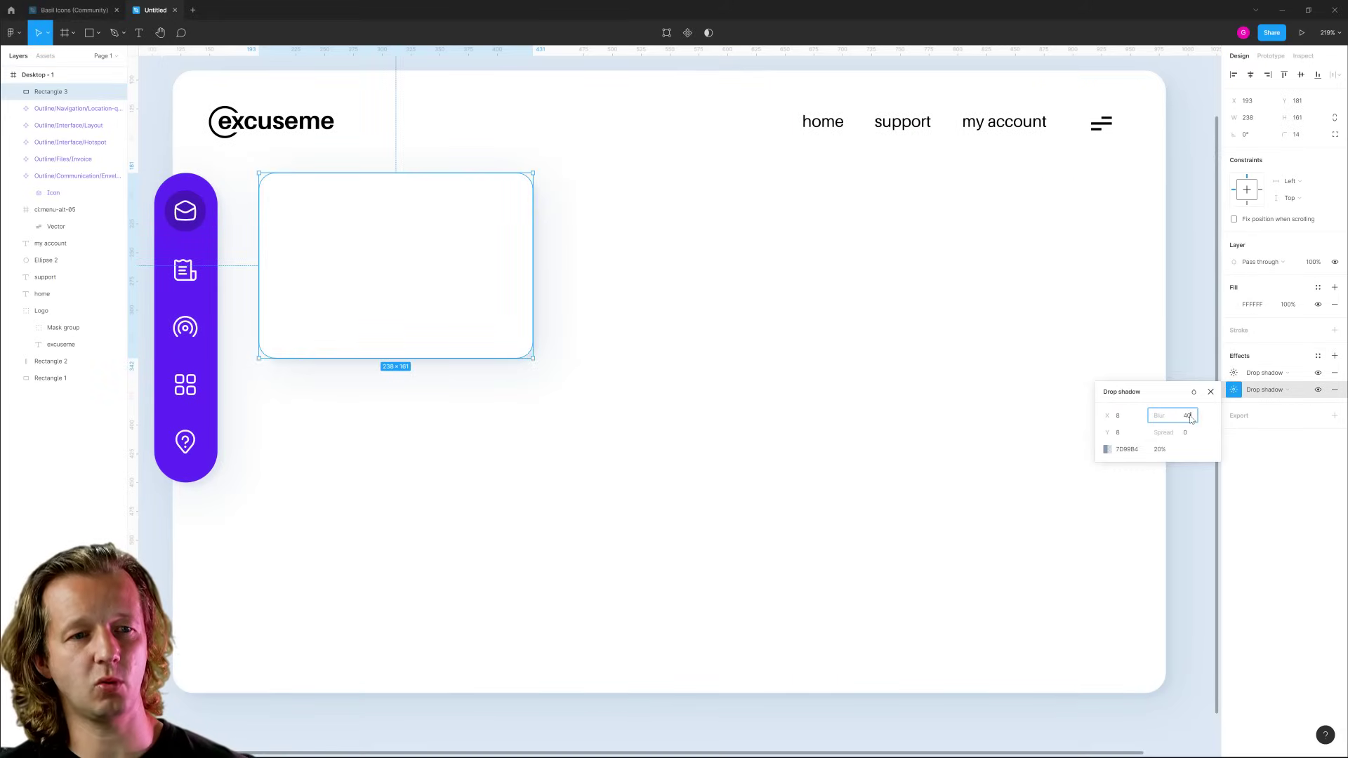
pyautogui.write('30')
pyautogui.press('Return')
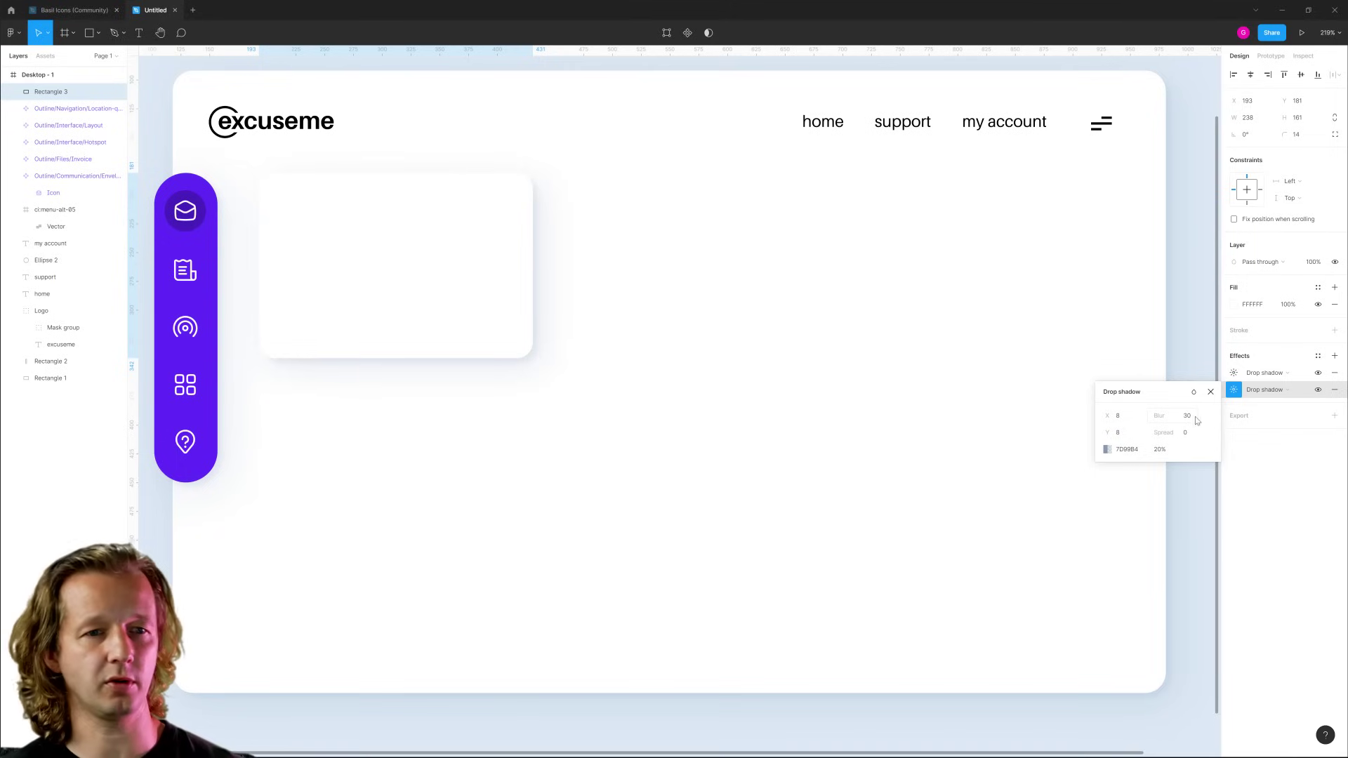
pyautogui.click(1131, 419)
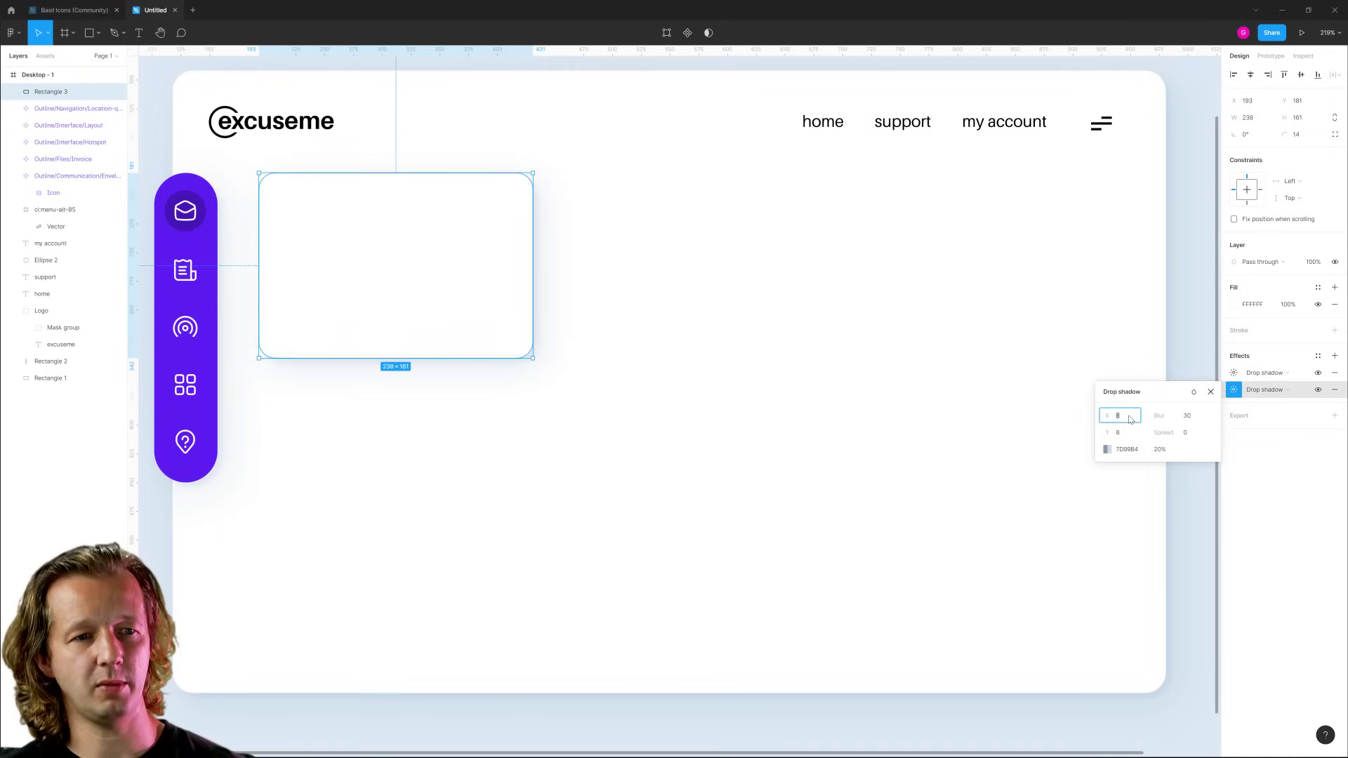
pyautogui.click(1128, 433)
pyautogui.write('6')
pyautogui.press('Return')
# Set the card's other drop shadow, the 11% opacity one, to X 2, Y 2 and blur 4, and deselect the card.
pyautogui.click(1233, 373)
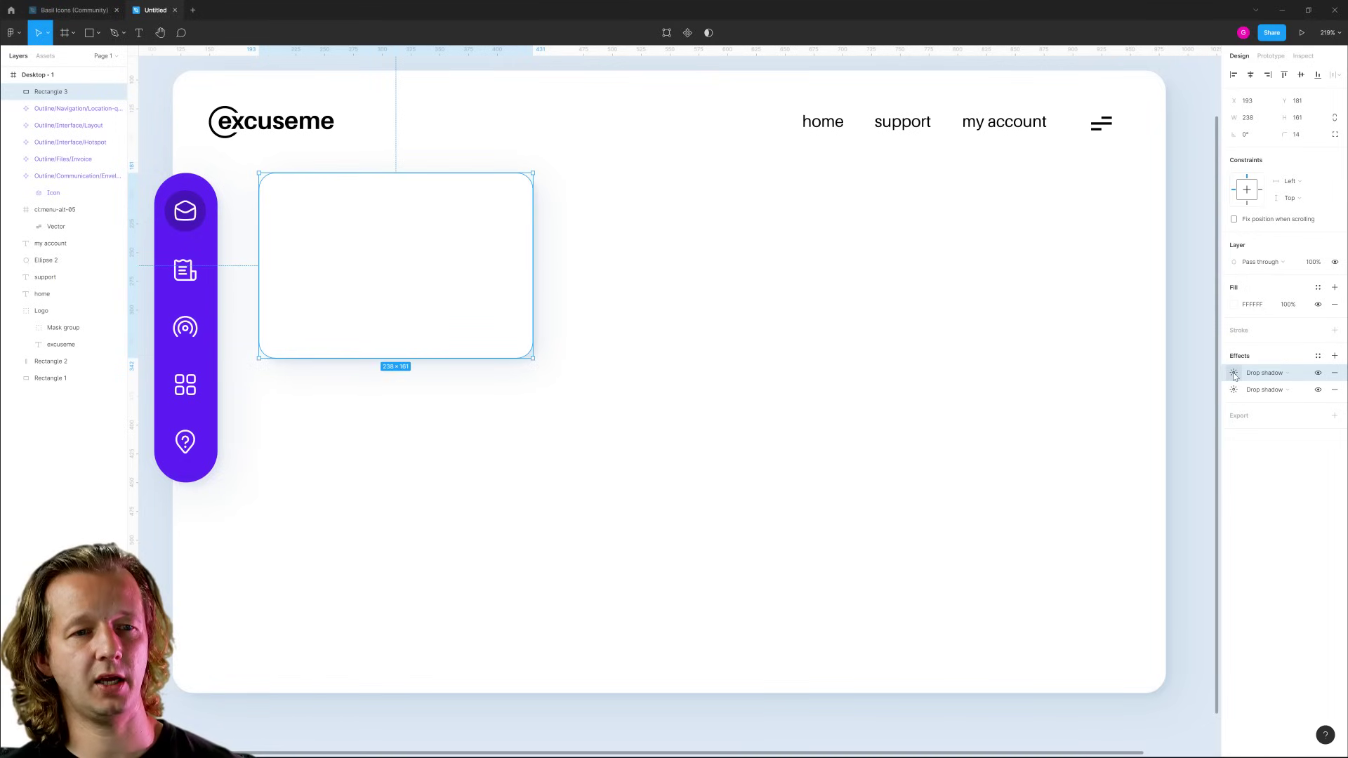
pyautogui.click(1233, 372)
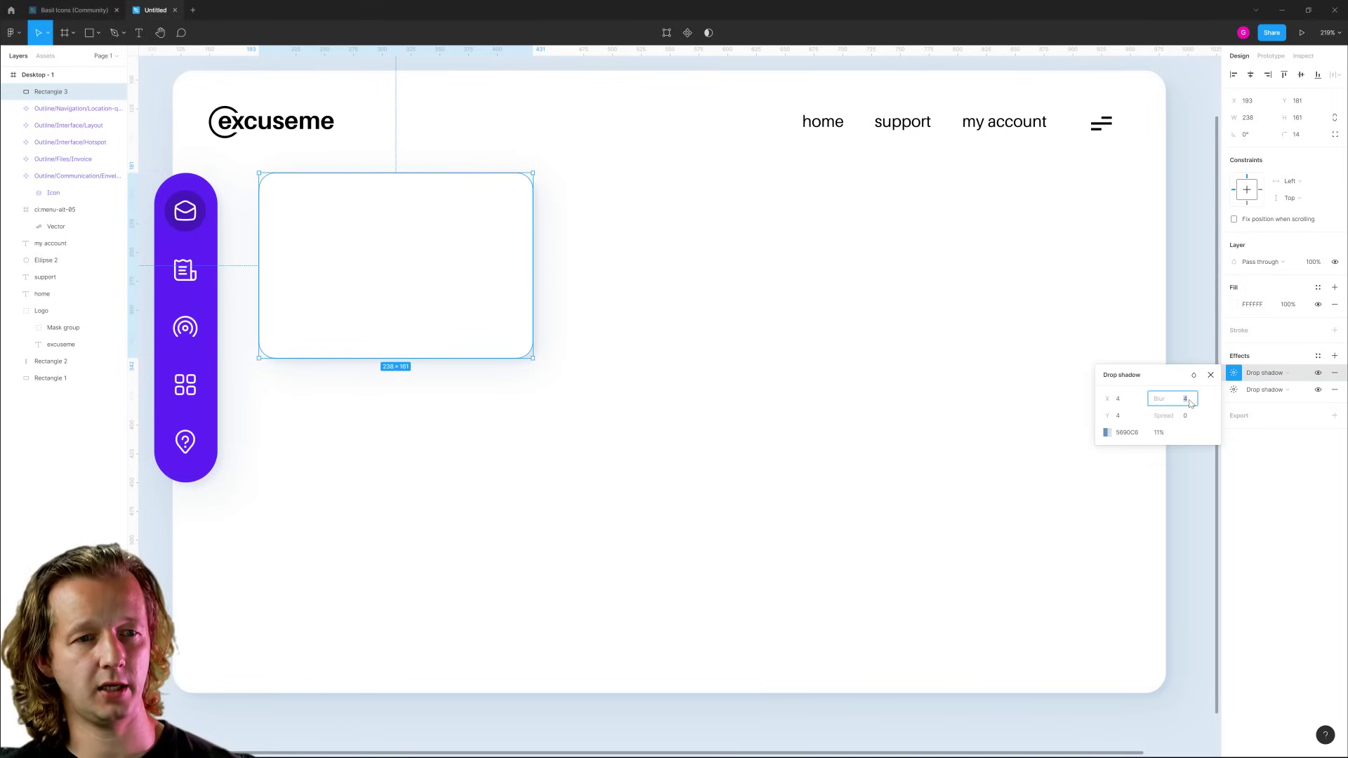
pyautogui.write('2')
pyautogui.click(1129, 419)
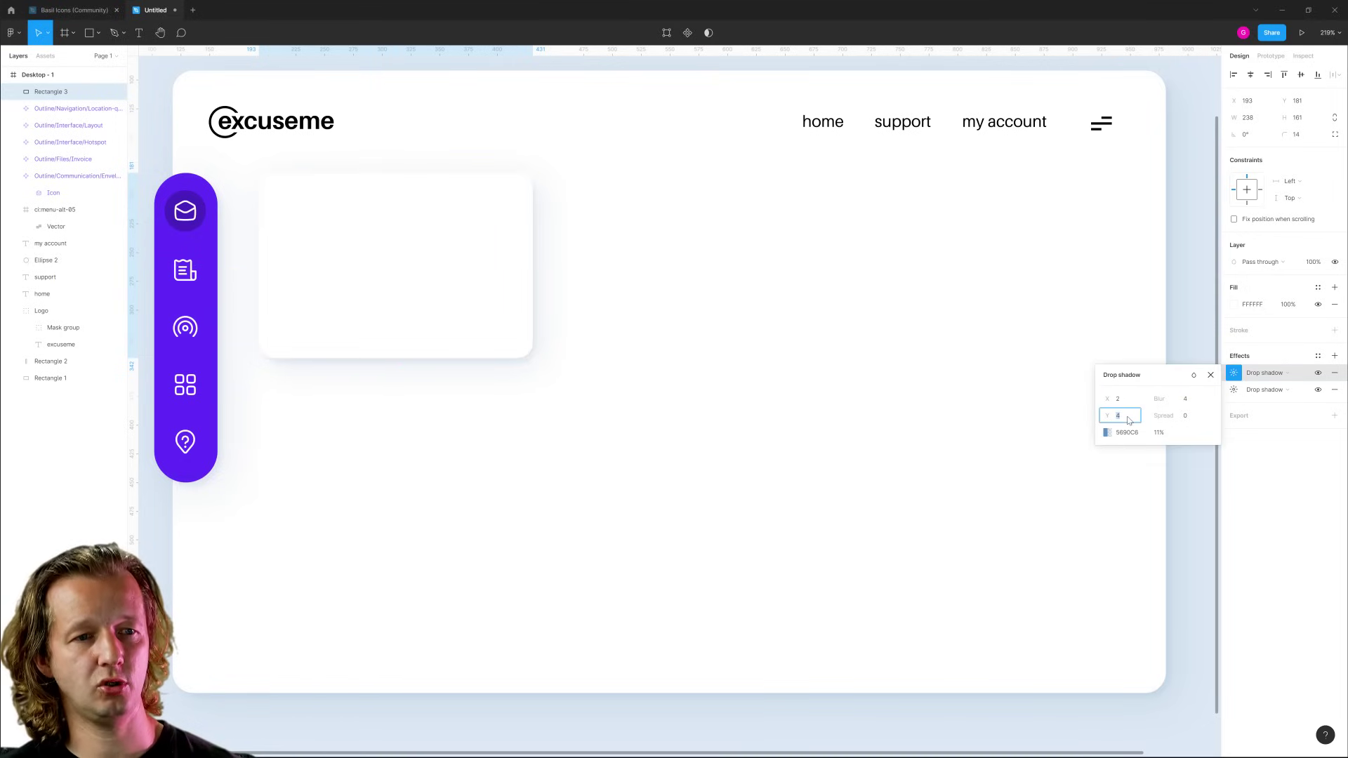
pyautogui.write('2')
pyautogui.press('Return')
pyautogui.click(886, 410)
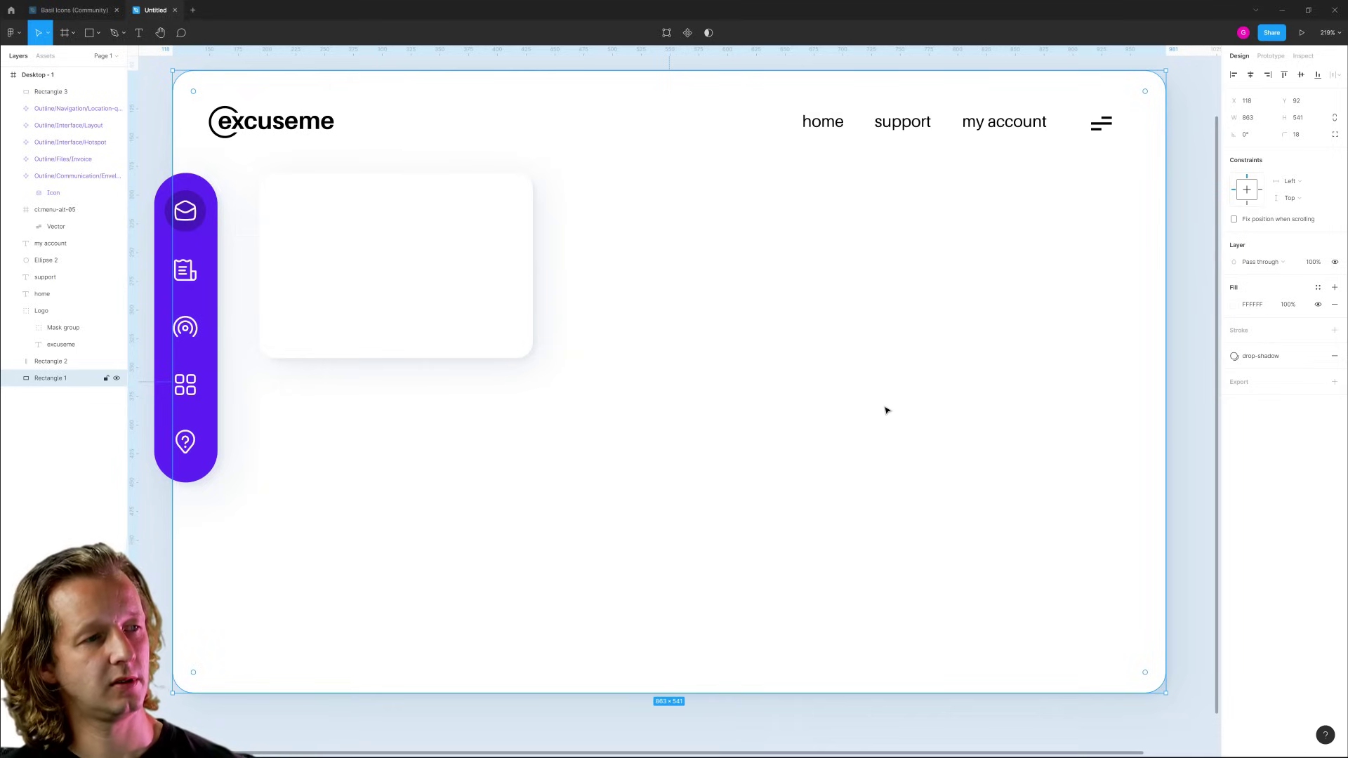
pyautogui.click(1185, 365)
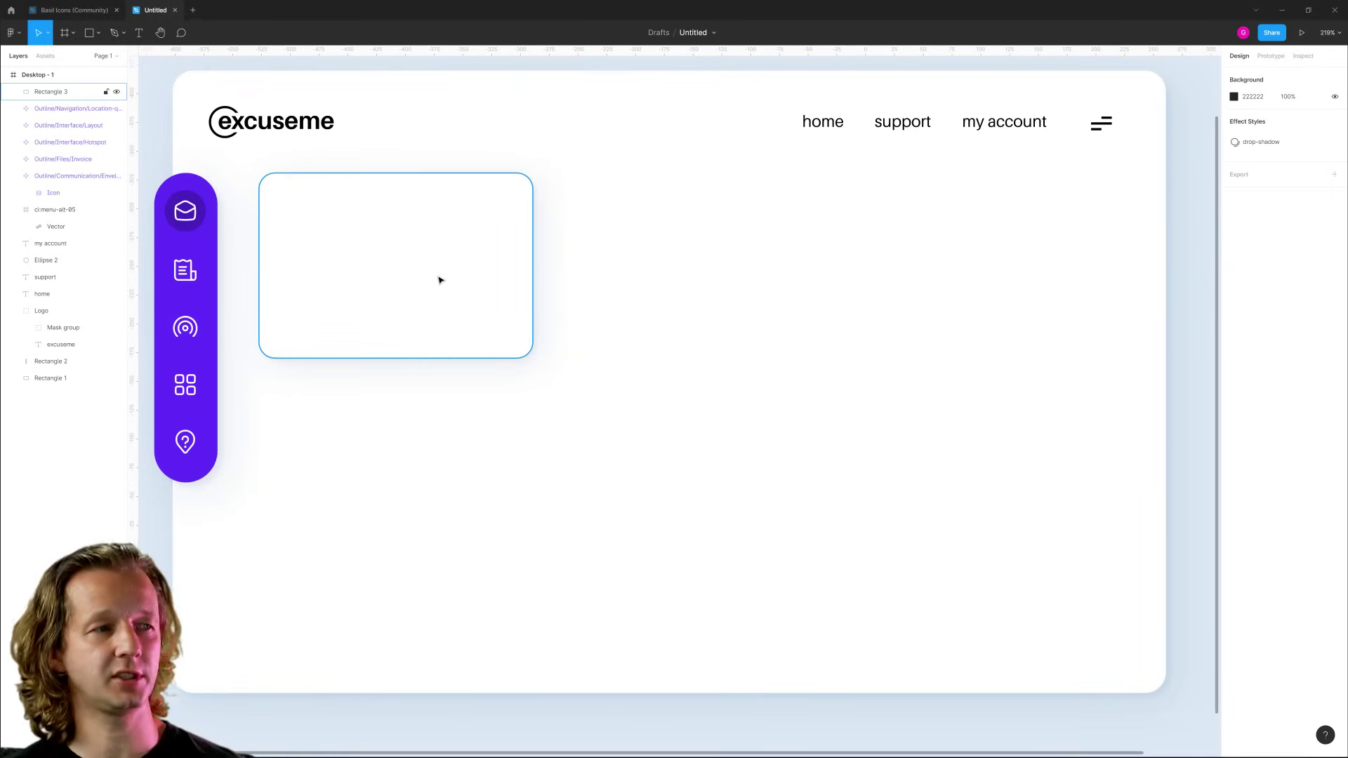
# Add the text heading "NEW MESSAGES" inside the white card near its upper-left corner.
pyautogui.click(354, 262)
pyautogui.moveTo(349, 240); pyautogui.dragTo(433, 277)
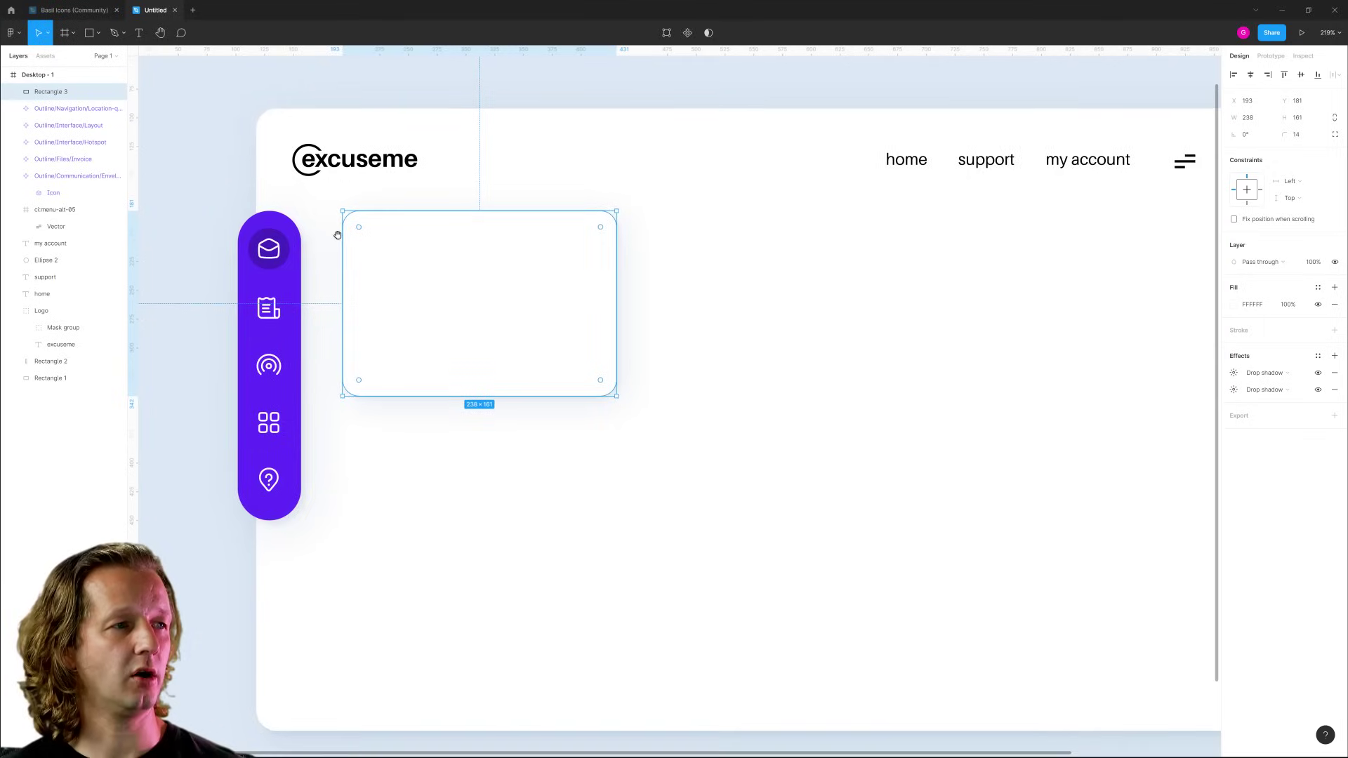
pyautogui.click(189, 180)
pyautogui.press('t')
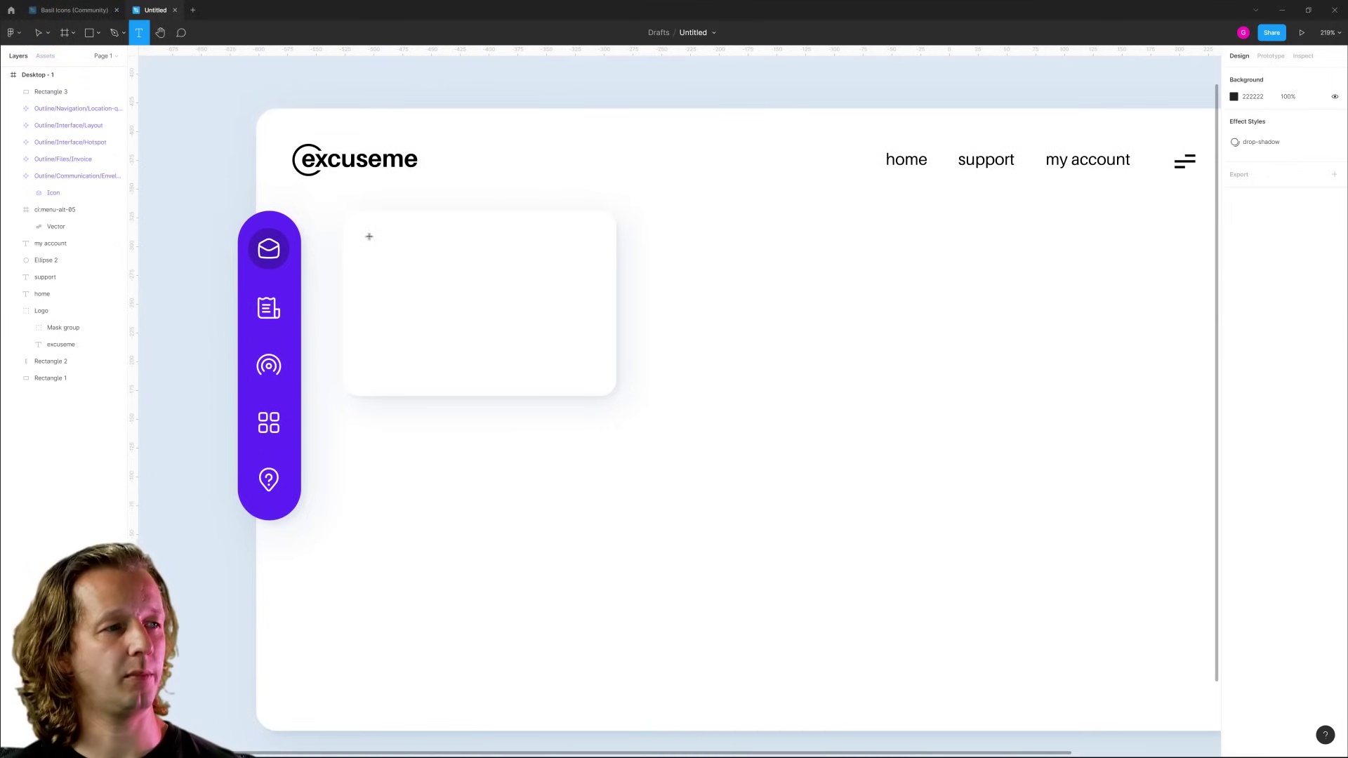
pyautogui.click(368, 237)
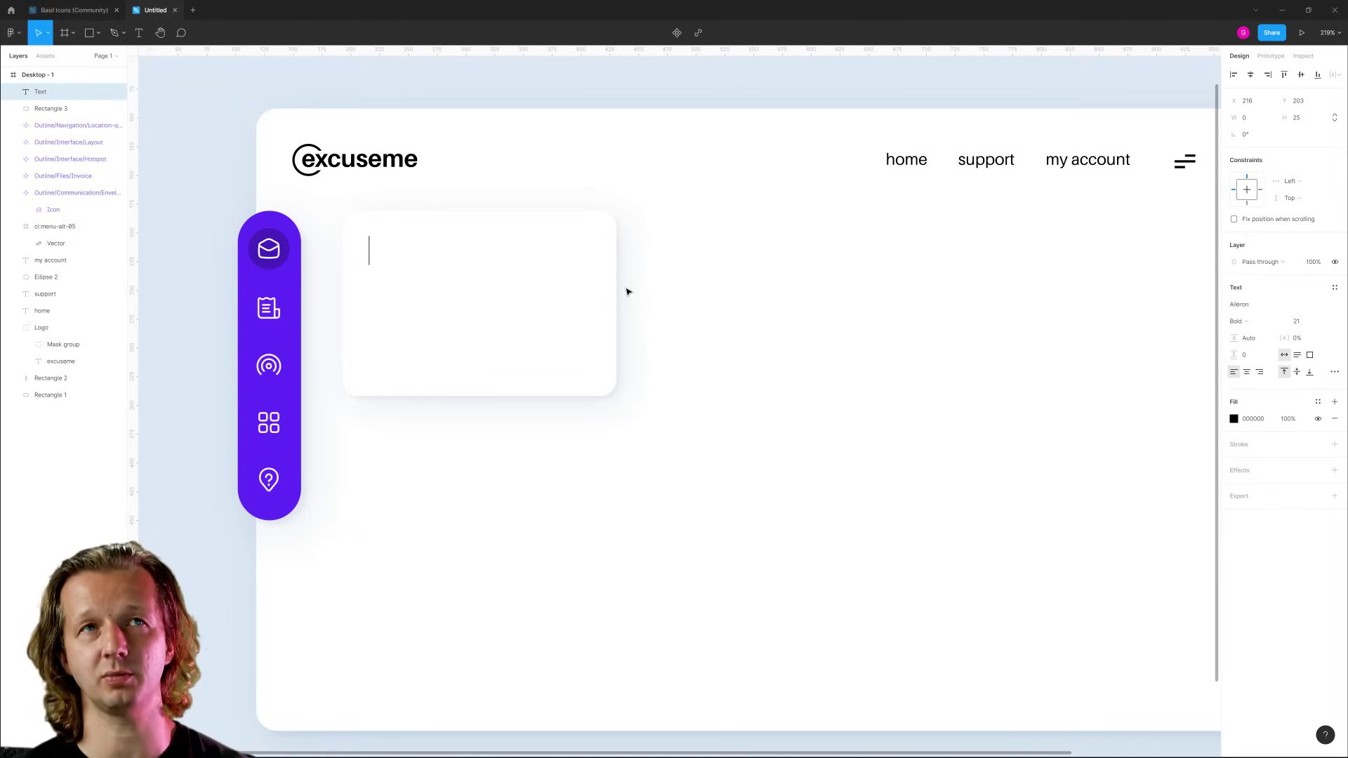
pyautogui.write('NEW ')
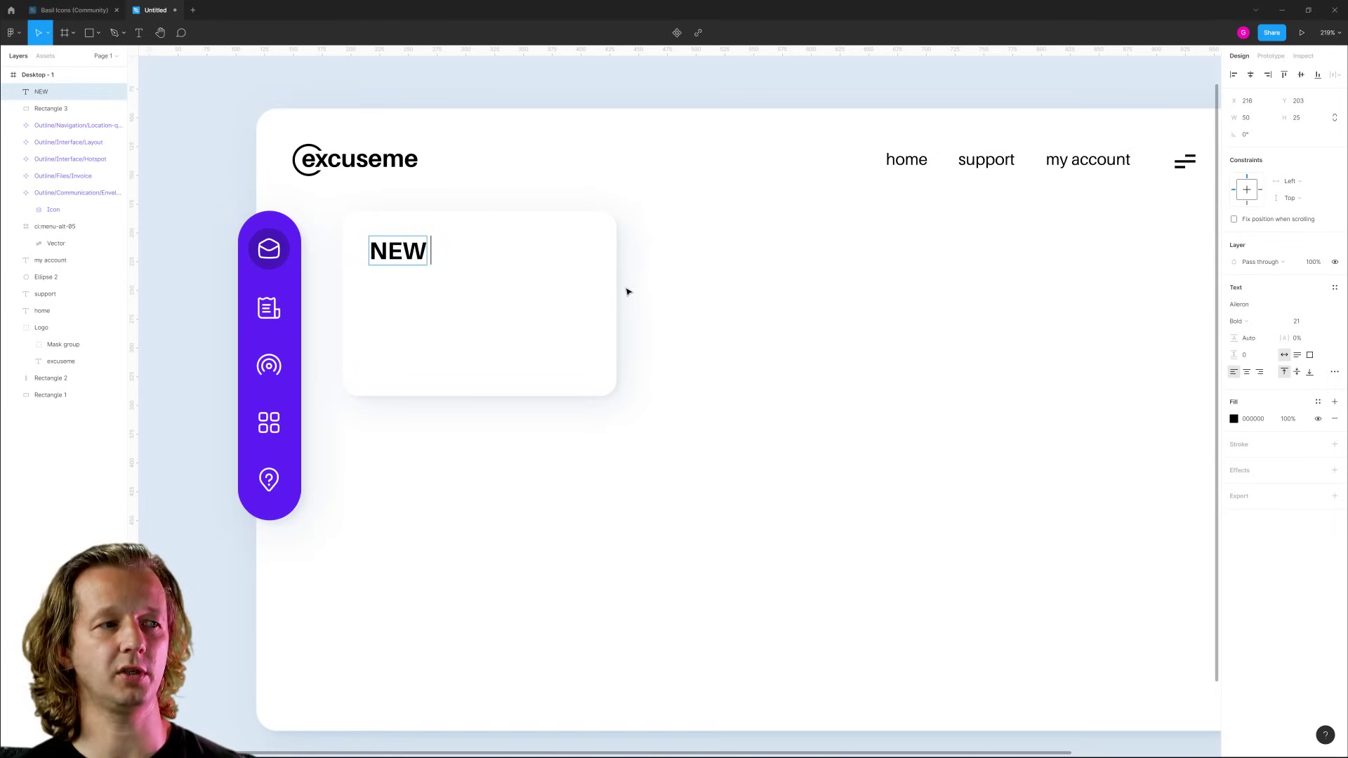
pyautogui.write('MESSAGES')
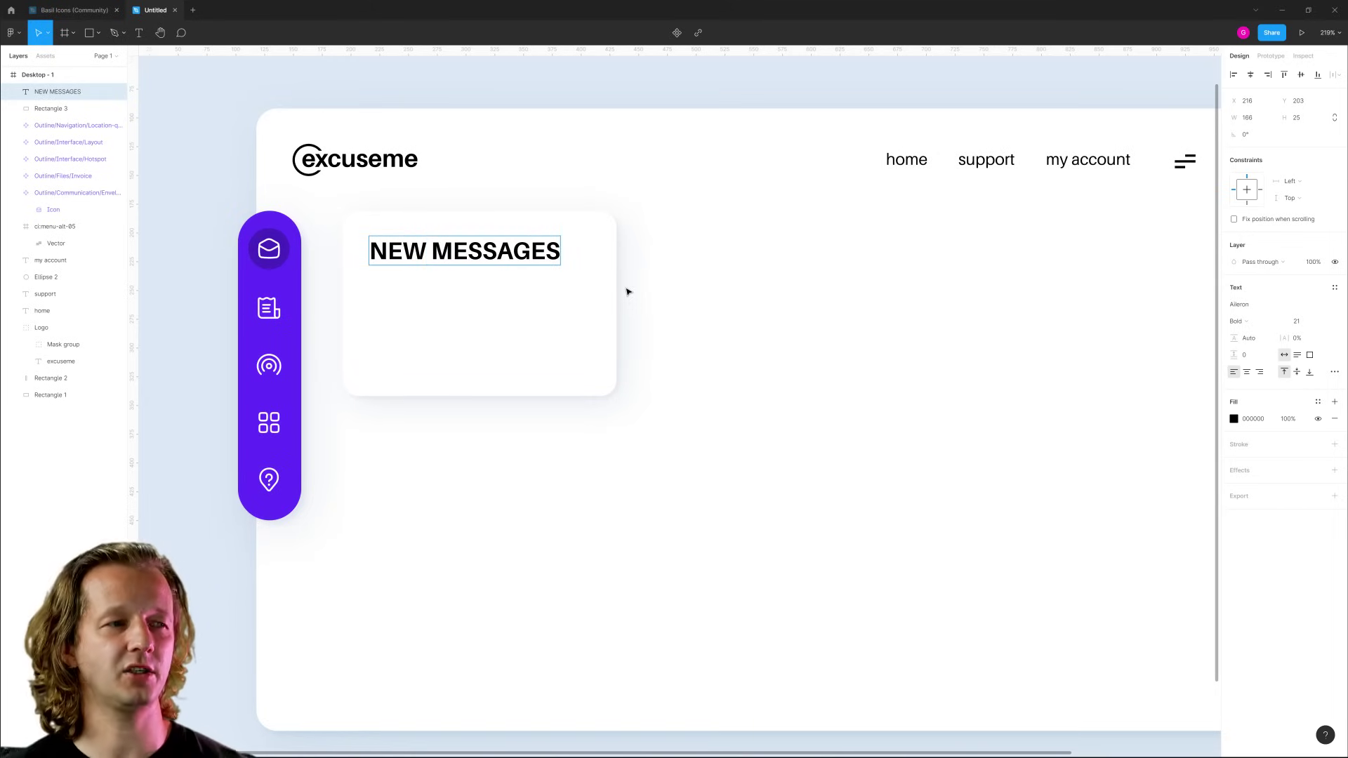
pyautogui.press('Escape')
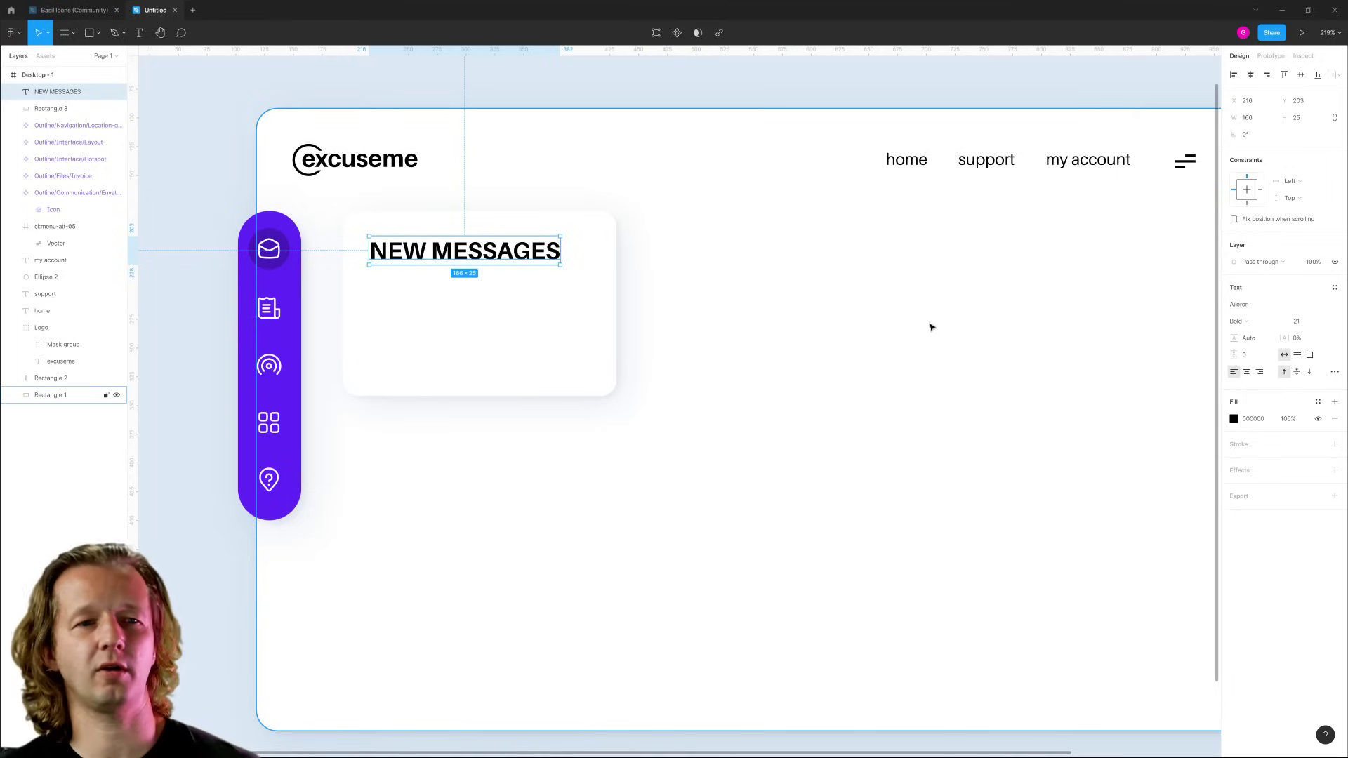
# Set the NEW MESSAGES heading's font size to 14 and its weight to Regular.
pyautogui.click(1300, 322)
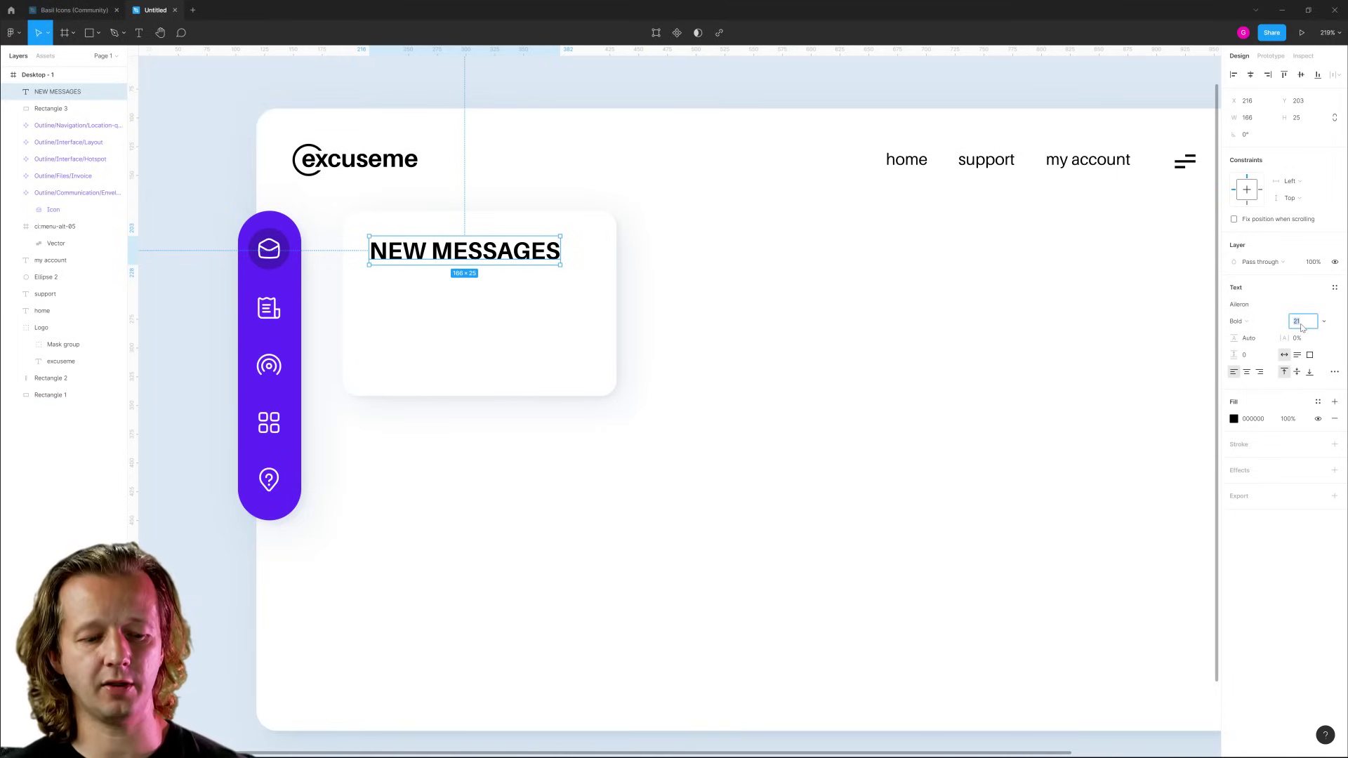
pyautogui.write('14')
pyautogui.press('Return')
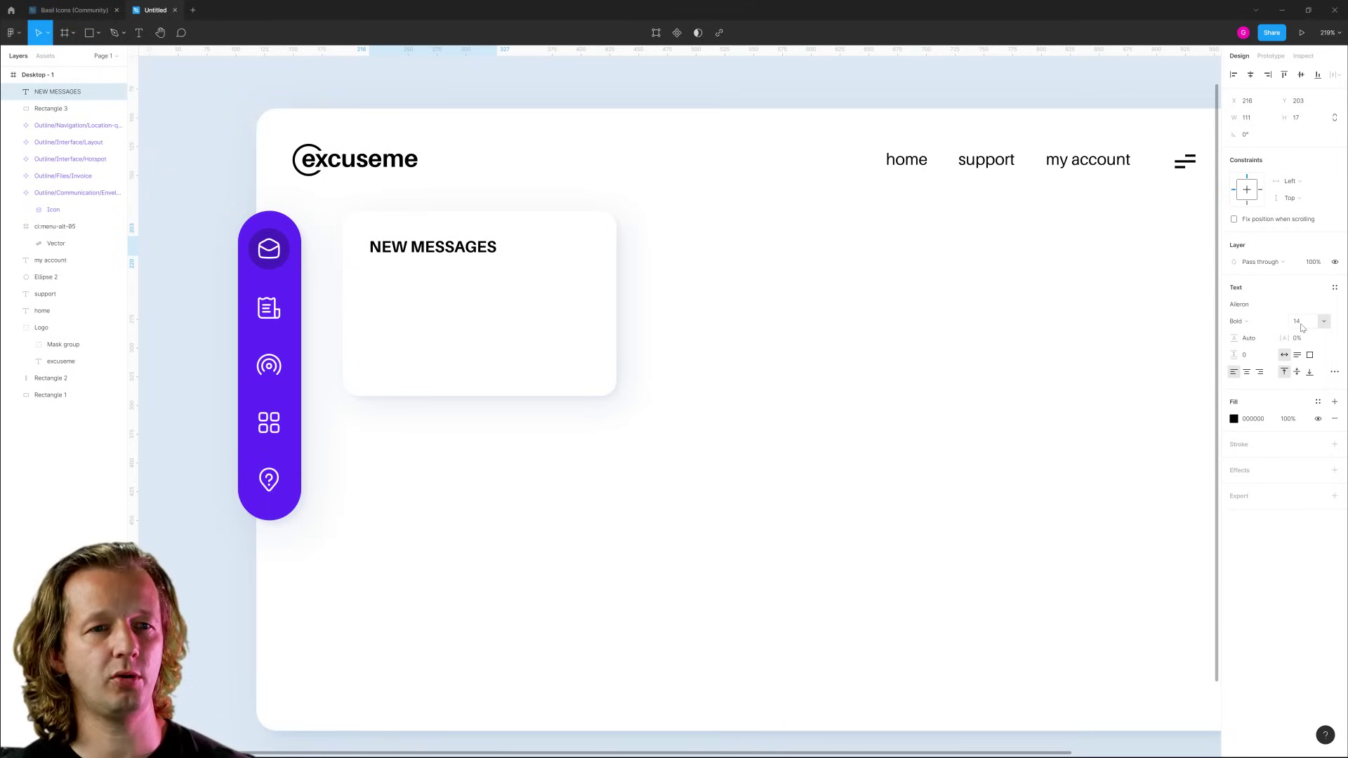
pyautogui.click(1238, 321)
pyautogui.click(1257, 296)
# Nudge the NEW MESSAGES heading 5 px up and 2 px left, and change its weight to Light.
pyautogui.press('Up')
pyautogui.press('Up')
pyautogui.press('Up')
pyautogui.press('Up')
pyautogui.press('Up')
pyautogui.press('Left')
pyautogui.press('Left')
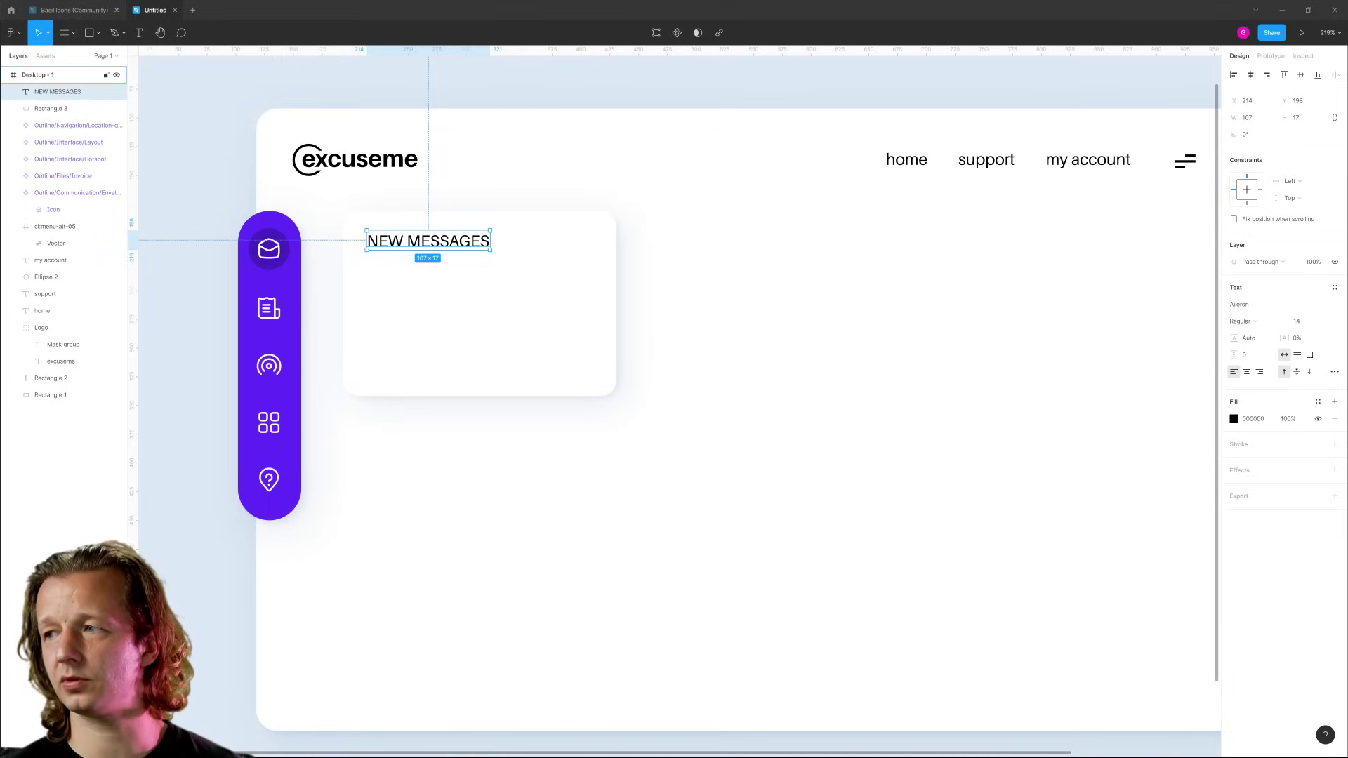
pyautogui.click(1274, 325)
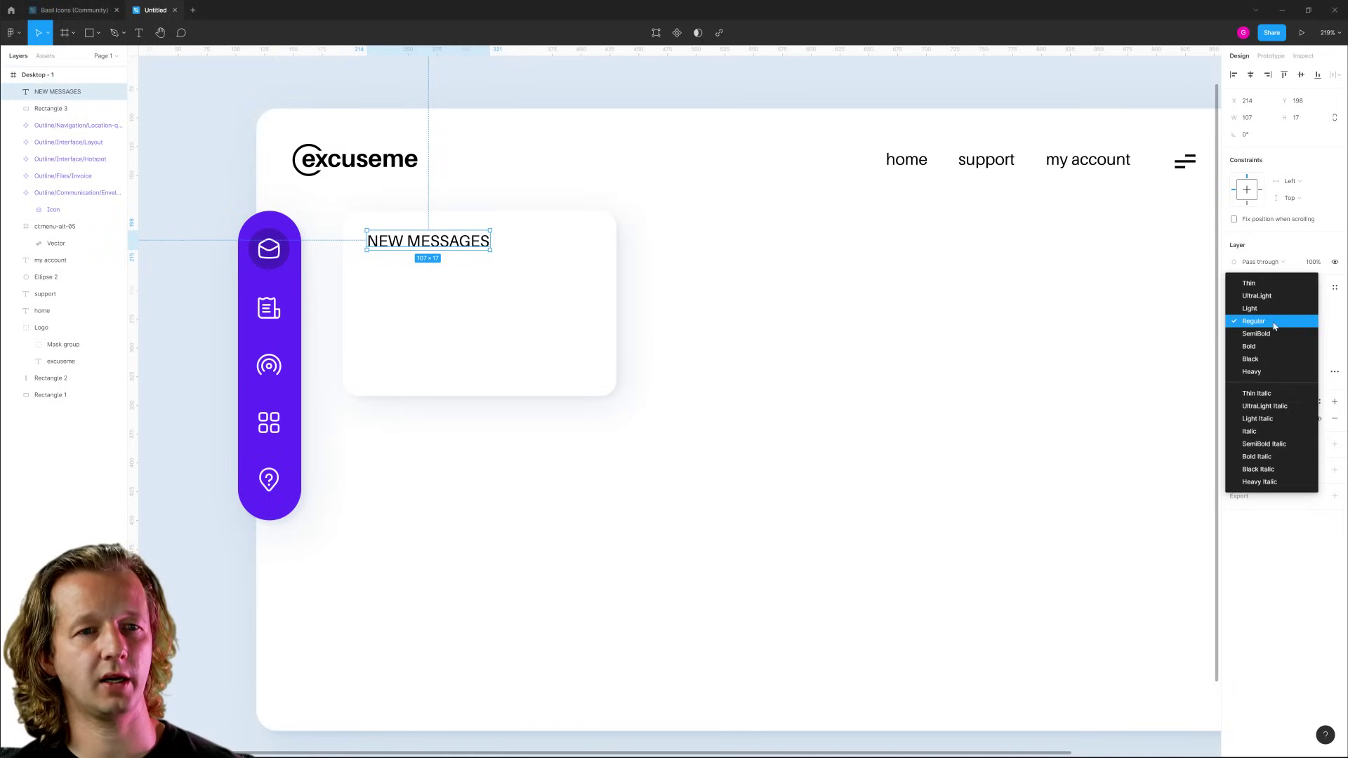
pyautogui.click(1250, 309)
pyautogui.click(533, 81)
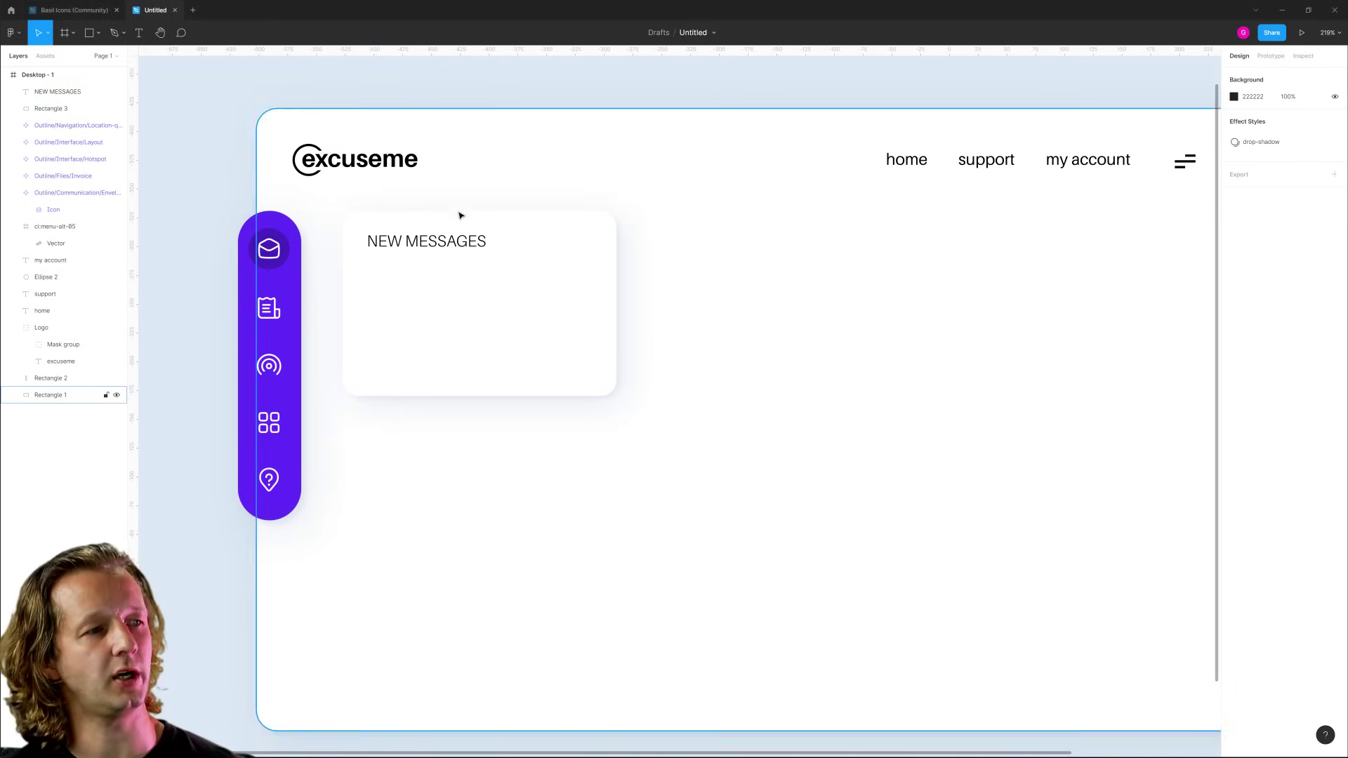
# Duplicate the NEW MESSAGES heading directly beneath itself and change the copy's text to 85.
pyautogui.click(426, 245)
pyautogui.hotkey('ctrl', 'd')
pyautogui.moveTo(426, 246); pyautogui.dragTo(407, 271)
pyautogui.doubleClick(444, 270)
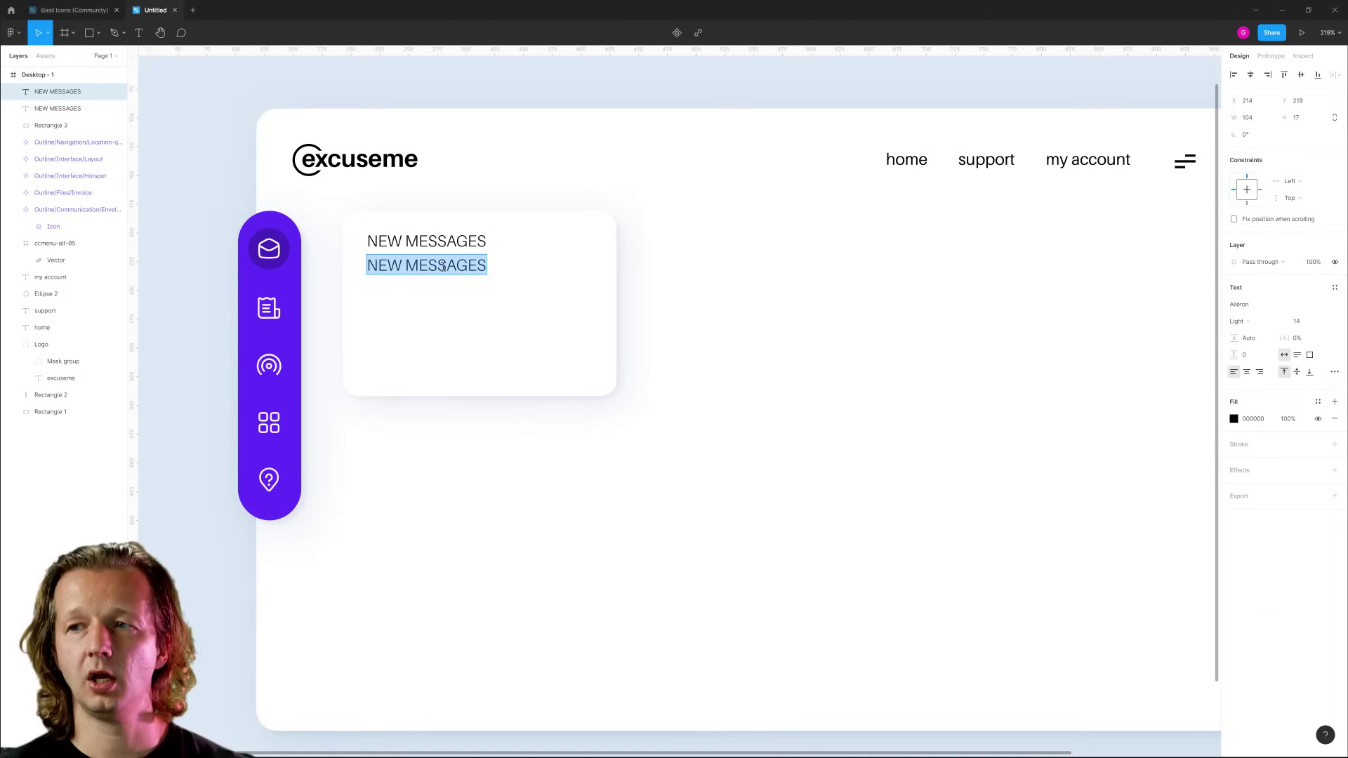
pyautogui.write('85')
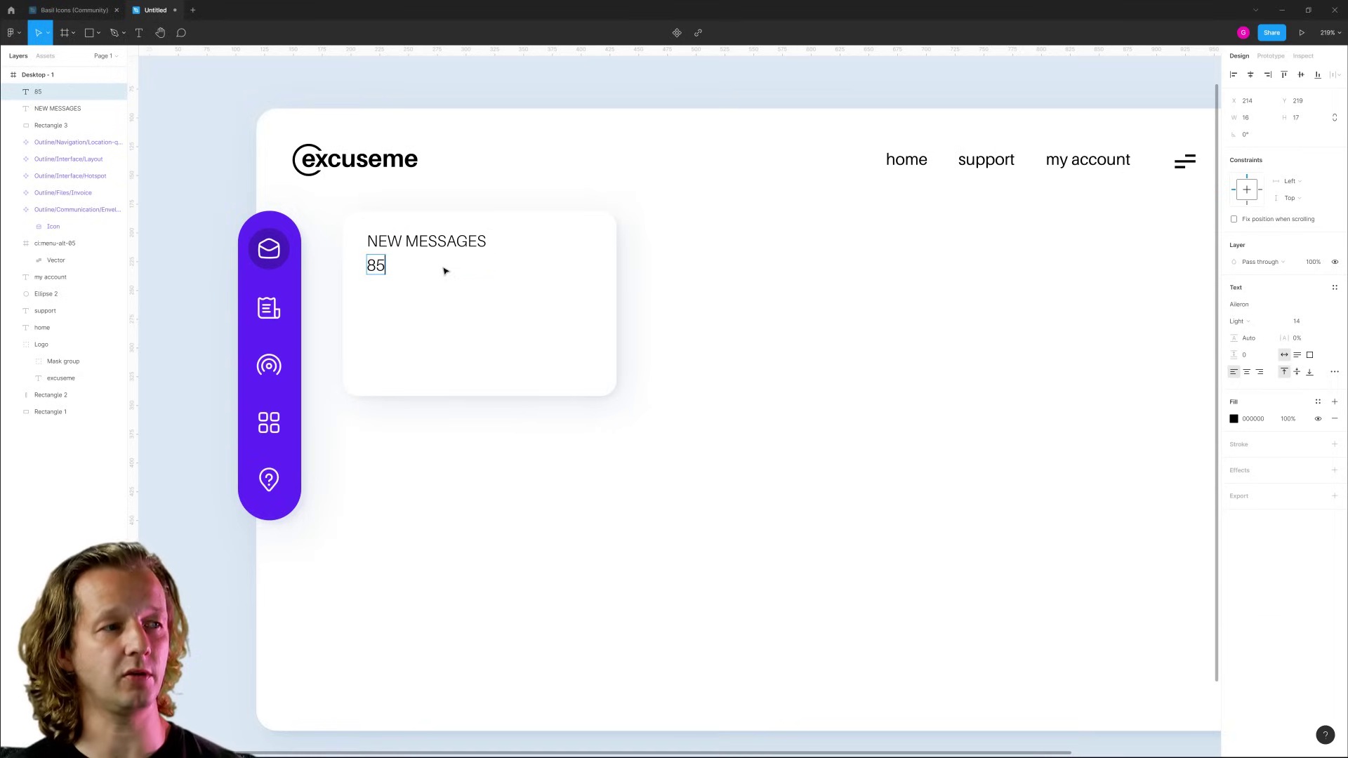
pyautogui.press('Escape')
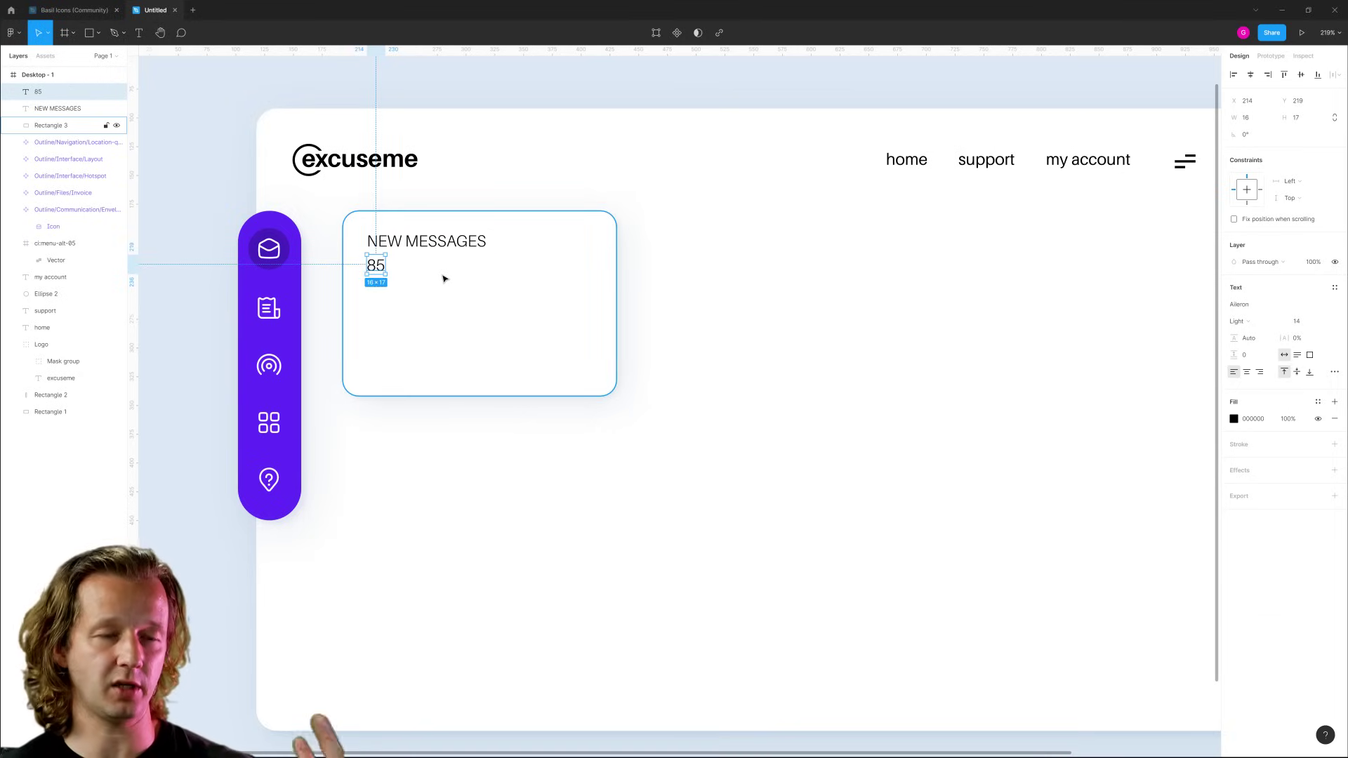
# Set the 85 text to Bold weight with a font size of 40.
pyautogui.click(1275, 324)
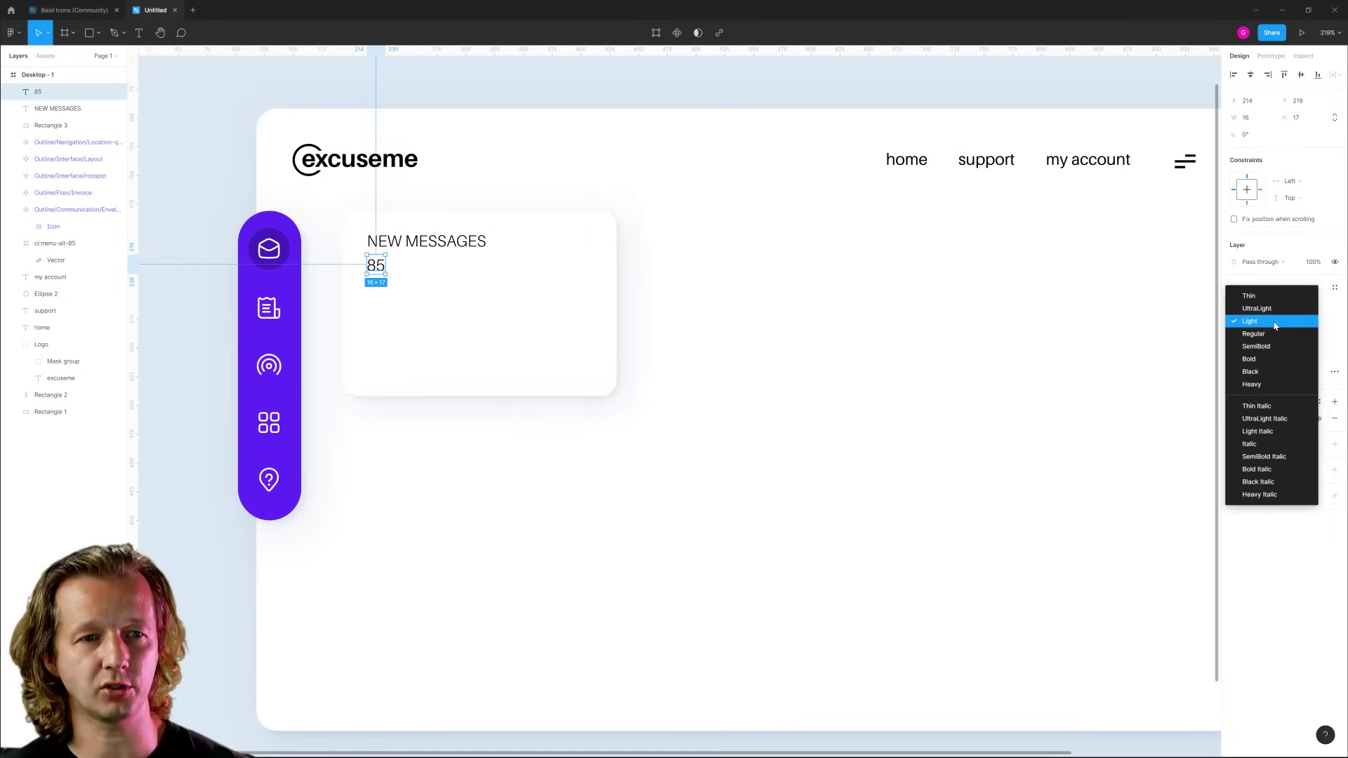
pyautogui.click(1275, 359)
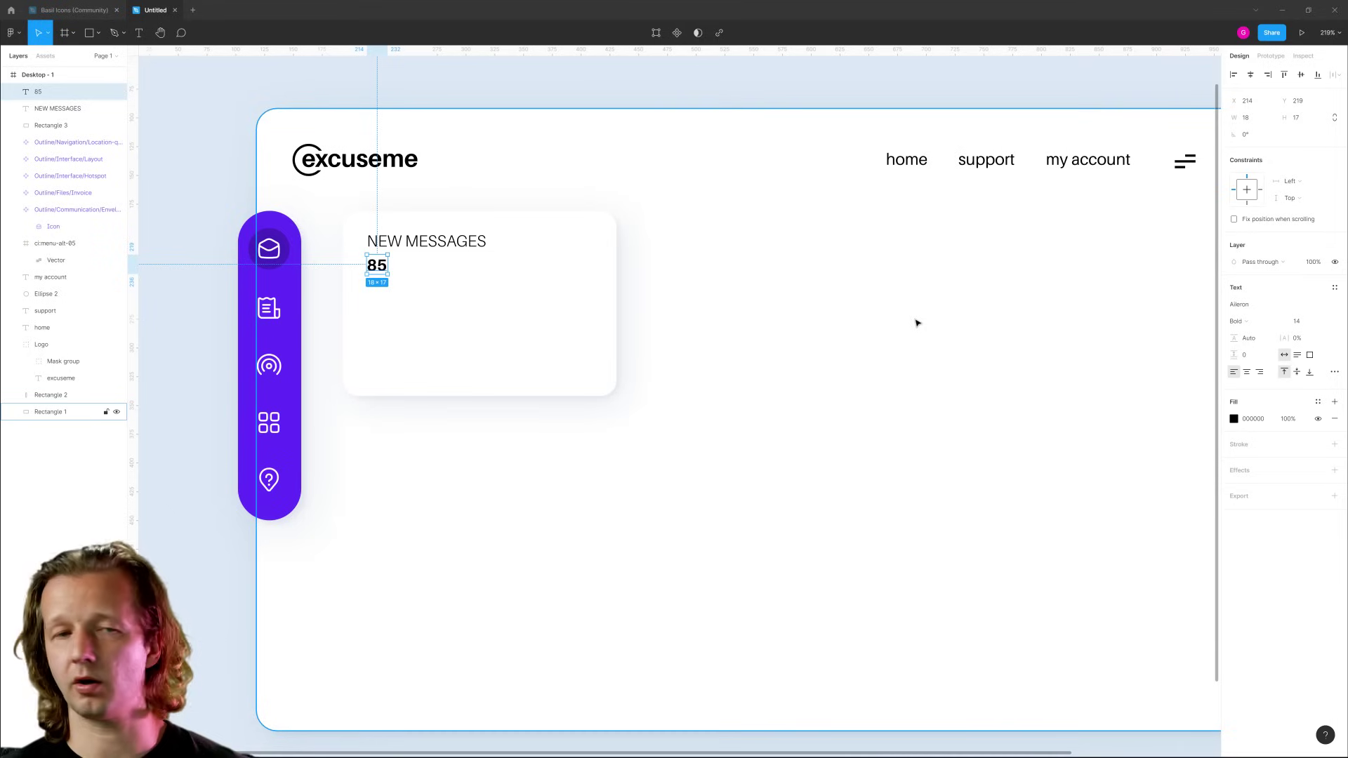
pyautogui.click(1300, 322)
pyautogui.write('40')
pyautogui.press('Return')
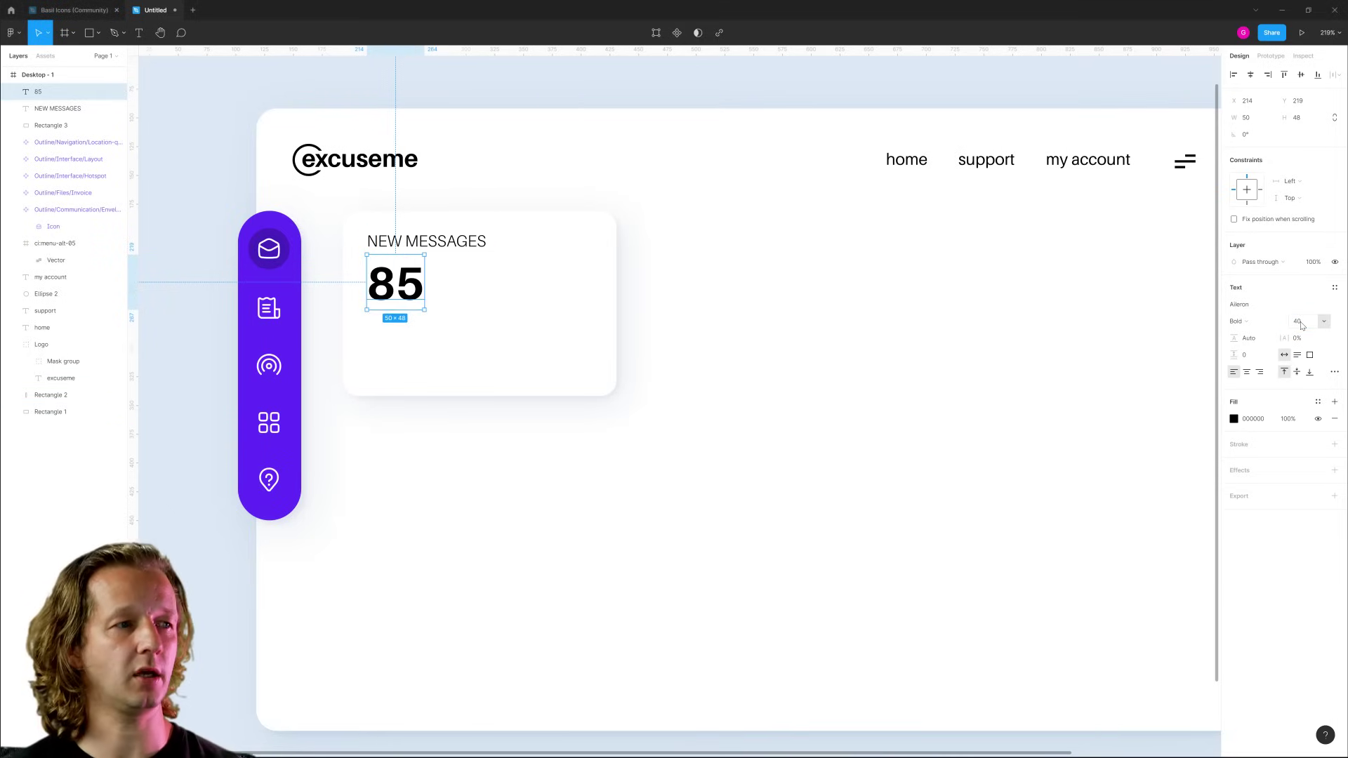
pyautogui.click(229, 160)
# Examine the message card and its 85 figure in the whole page layout and up close.
pyautogui.scroll(-3, 232, 161)
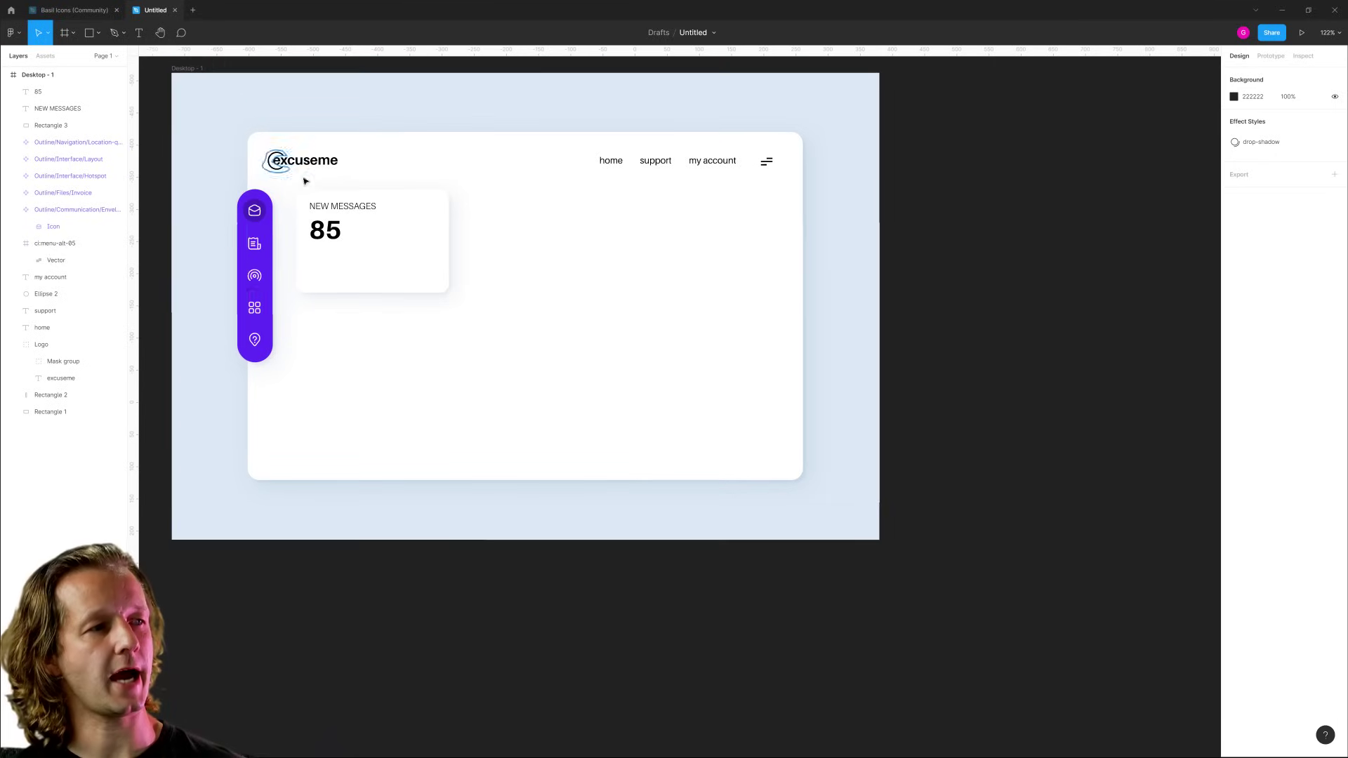
pyautogui.moveTo(463, 211); pyautogui.dragTo(581, 276)
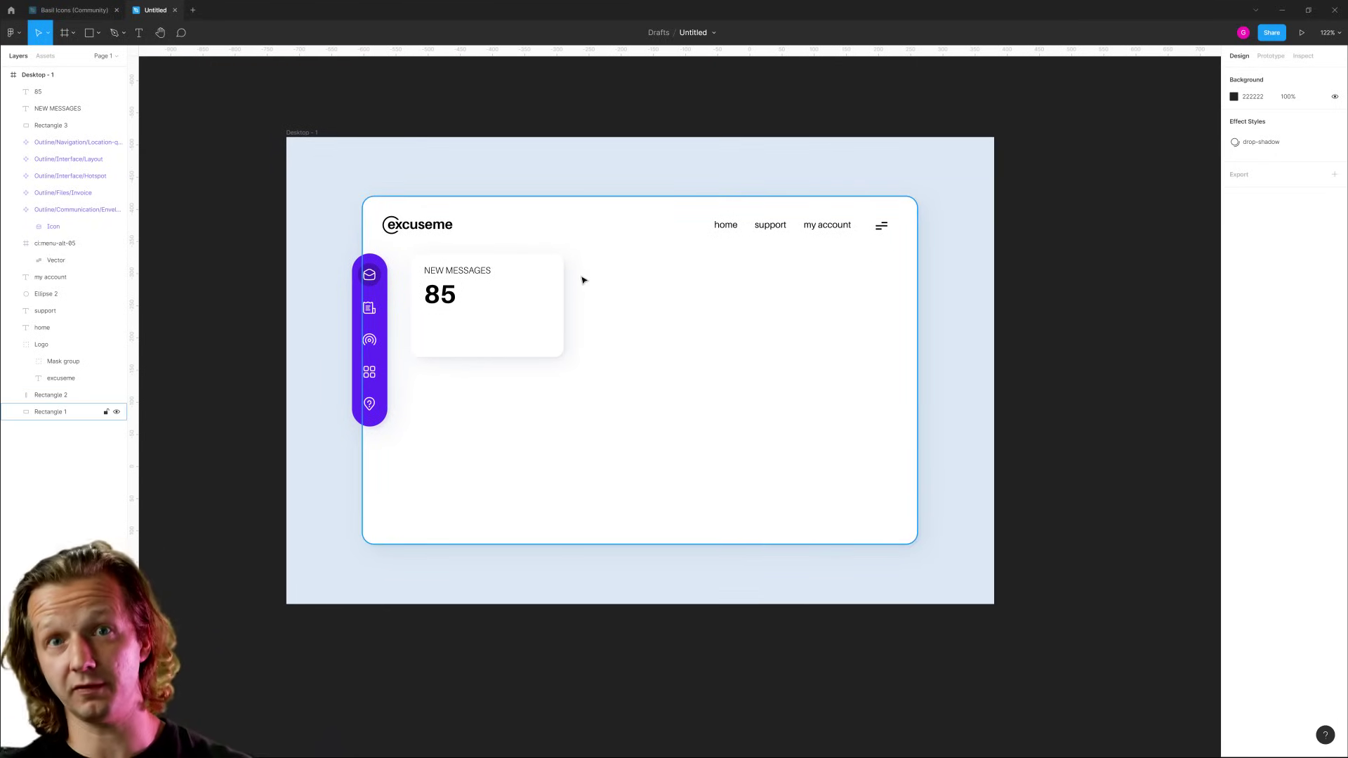
pyautogui.scroll(3, 665, 331)
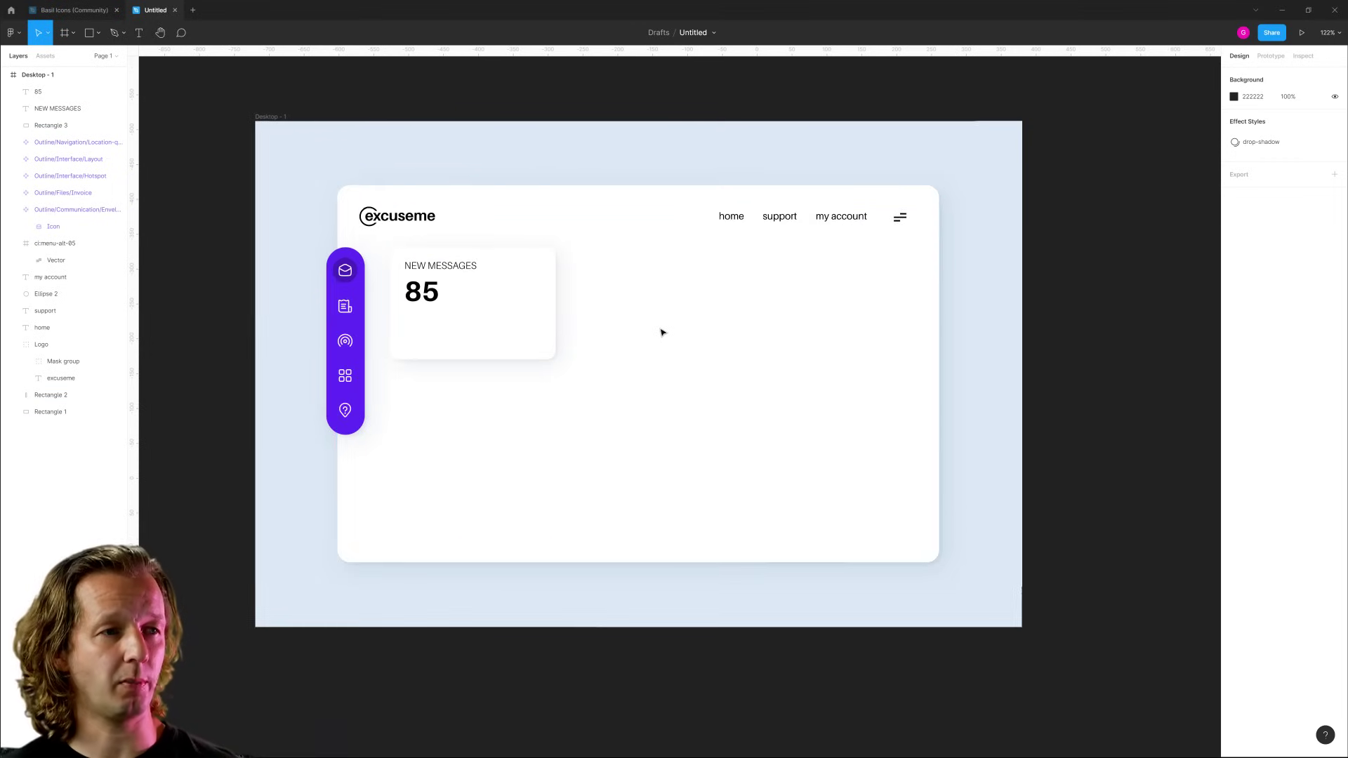
pyautogui.moveTo(660, 330); pyautogui.dragTo(672, 330)
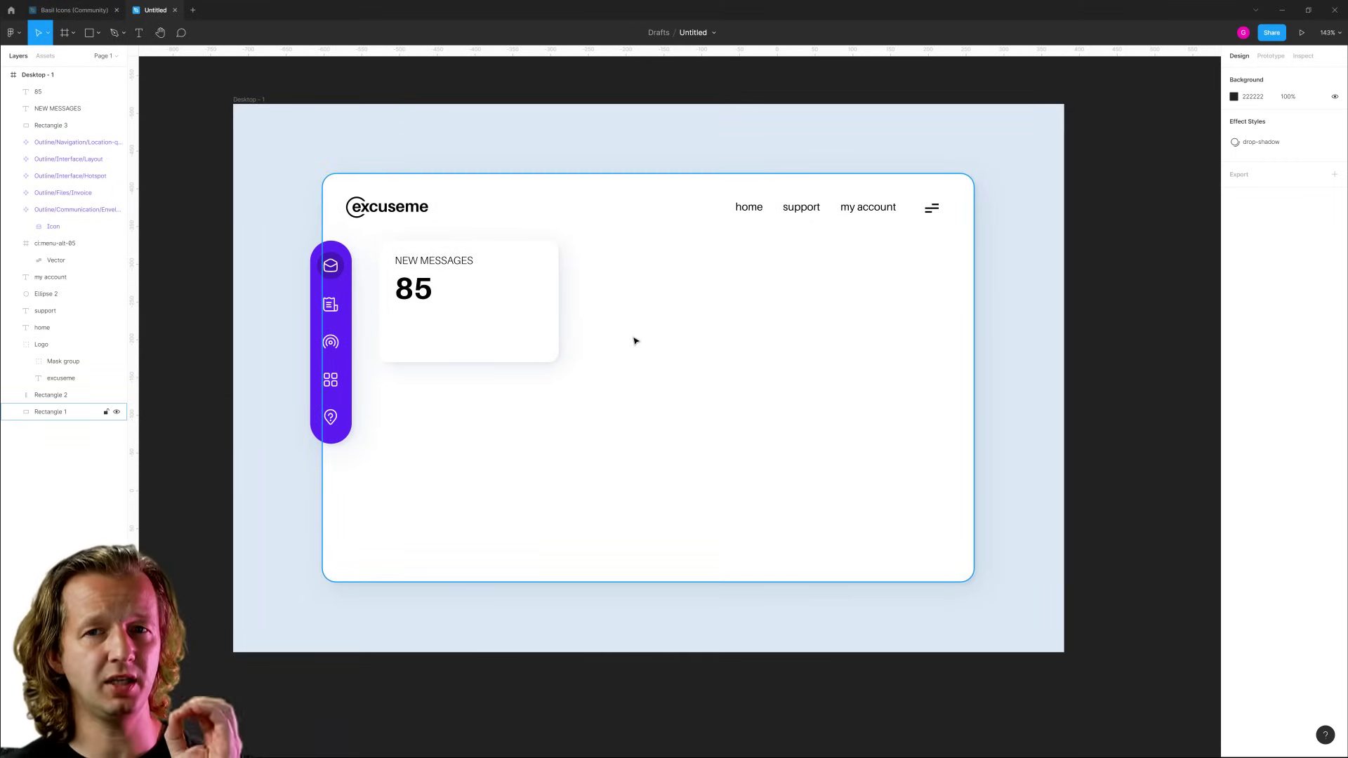
pyautogui.click(413, 288)
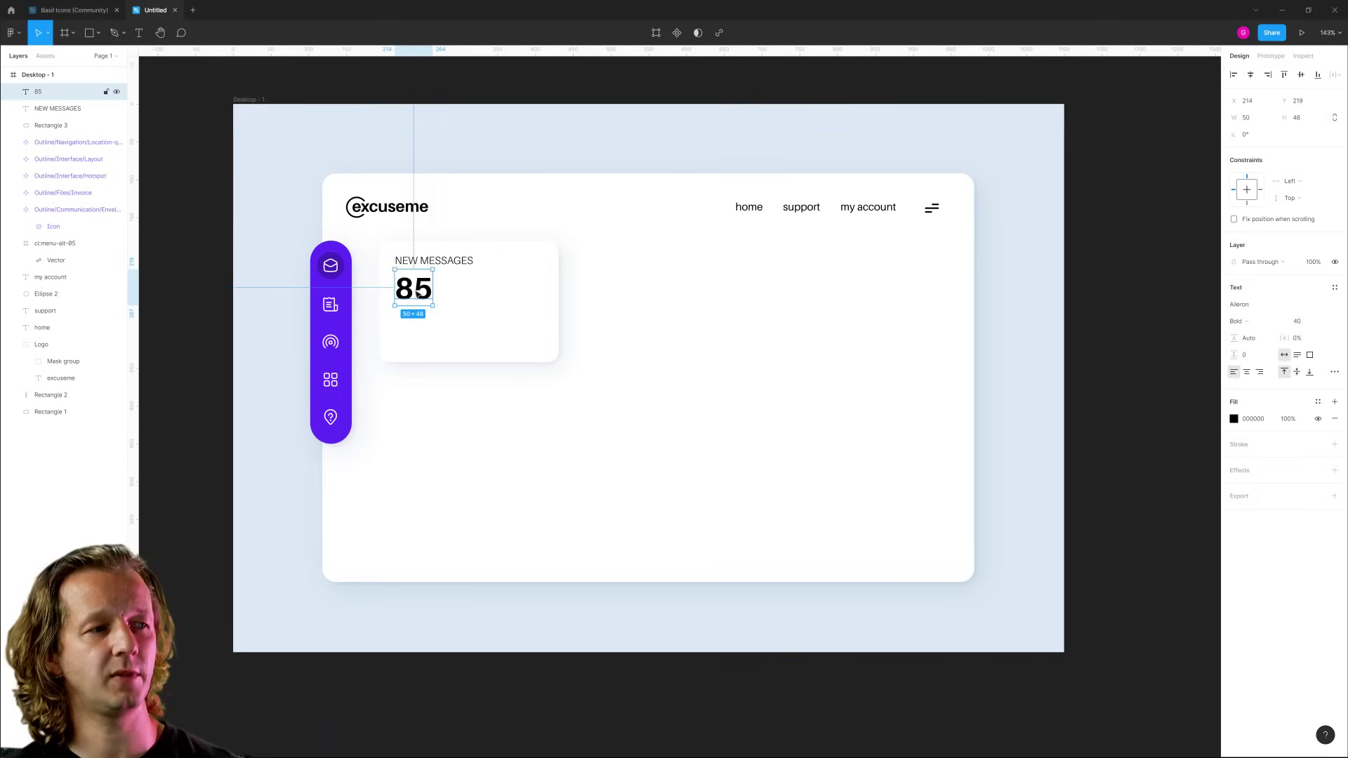
pyautogui.press('Escape')
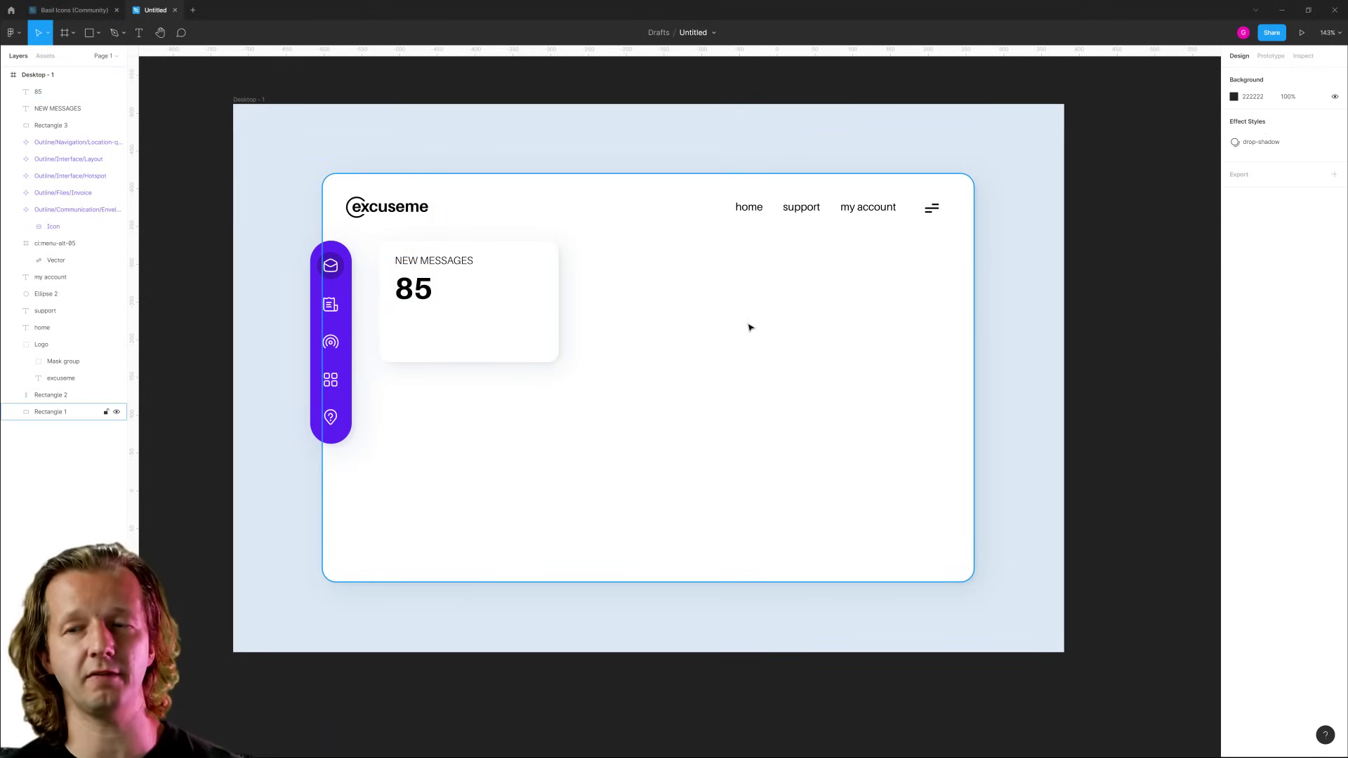
pyautogui.scroll(5, 486, 292)
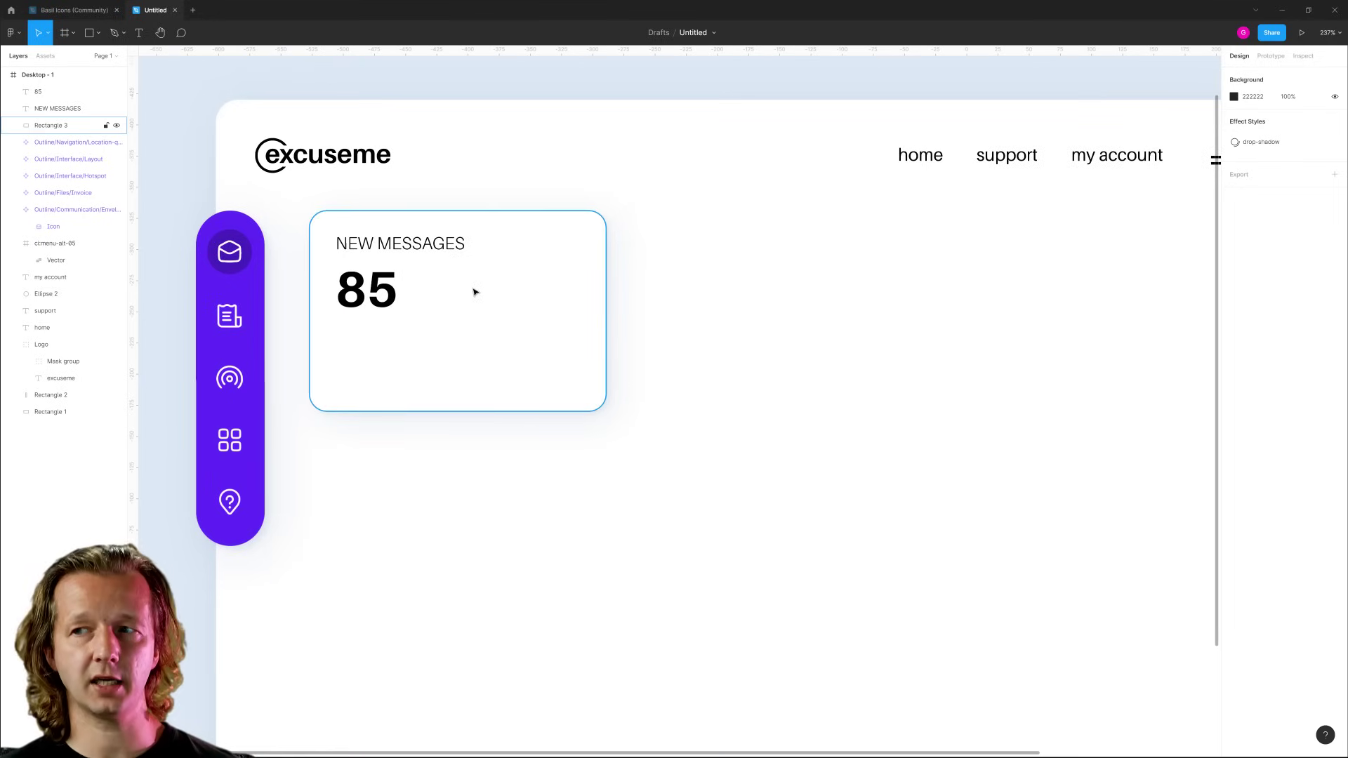
pyautogui.hscroll(-2, 562, 274)
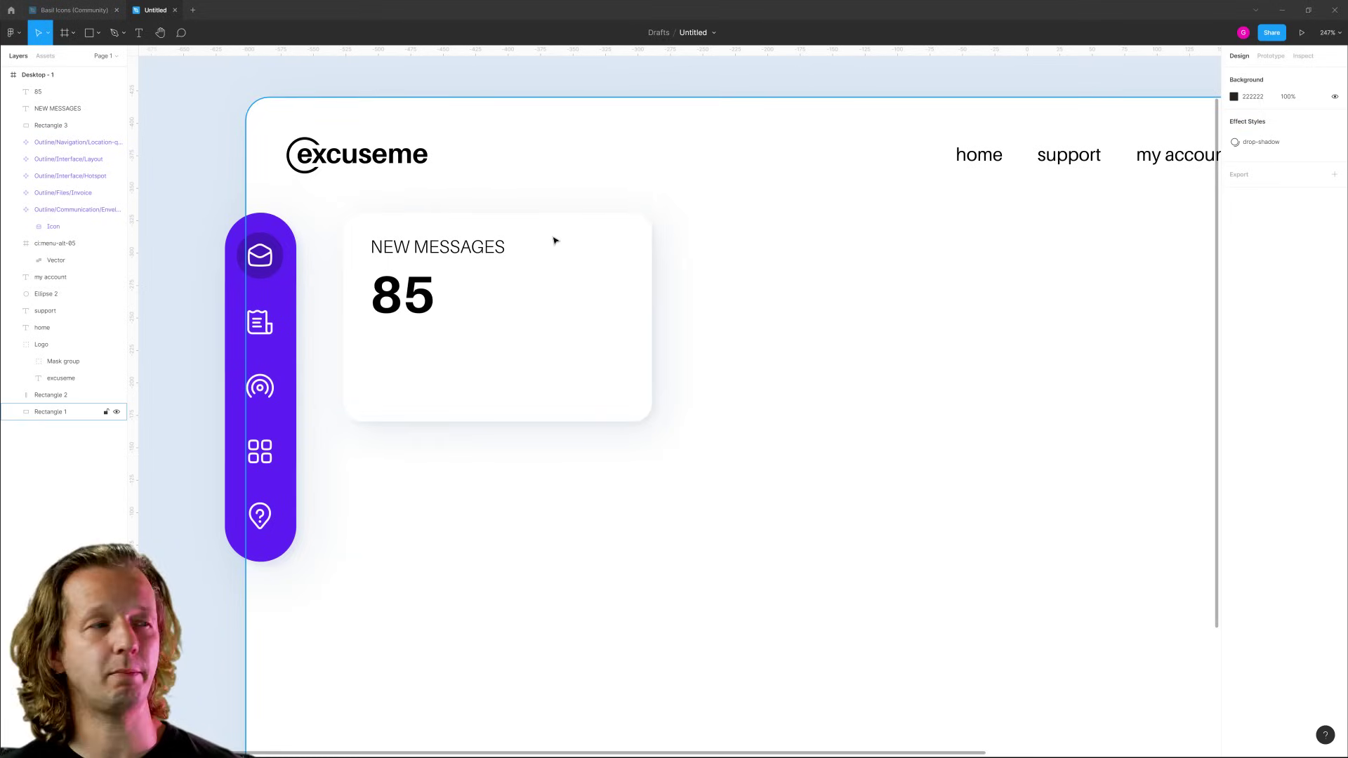
# Copy the solid Chat icon from the Basil Icons file and place it in the card's upper-right corner, level with the heading.
pyautogui.click(82, 17)
pyautogui.click(155, 10)
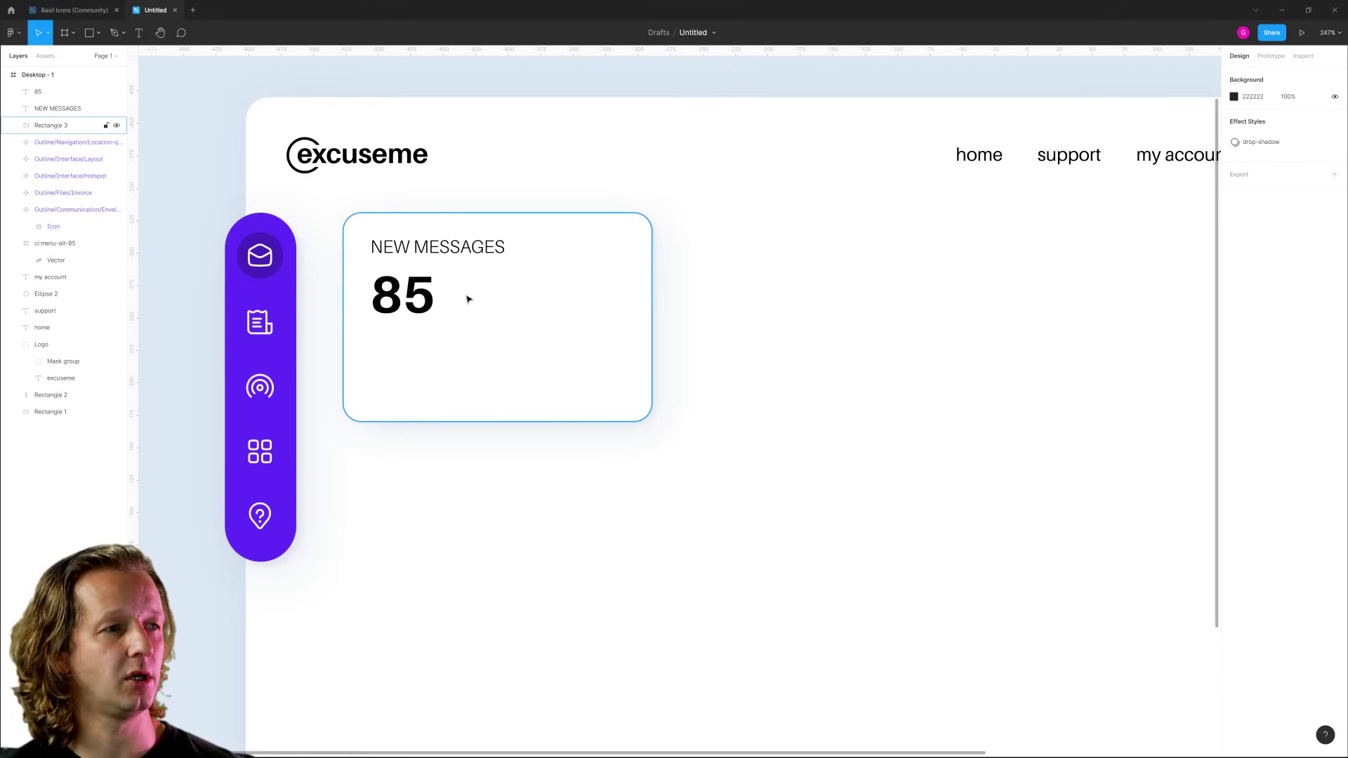
pyautogui.hotkey('ctrl', 'v')
pyautogui.moveTo(679, 402); pyautogui.dragTo(618, 250)
pyautogui.click(791, 273)
pyautogui.click(524, 93)
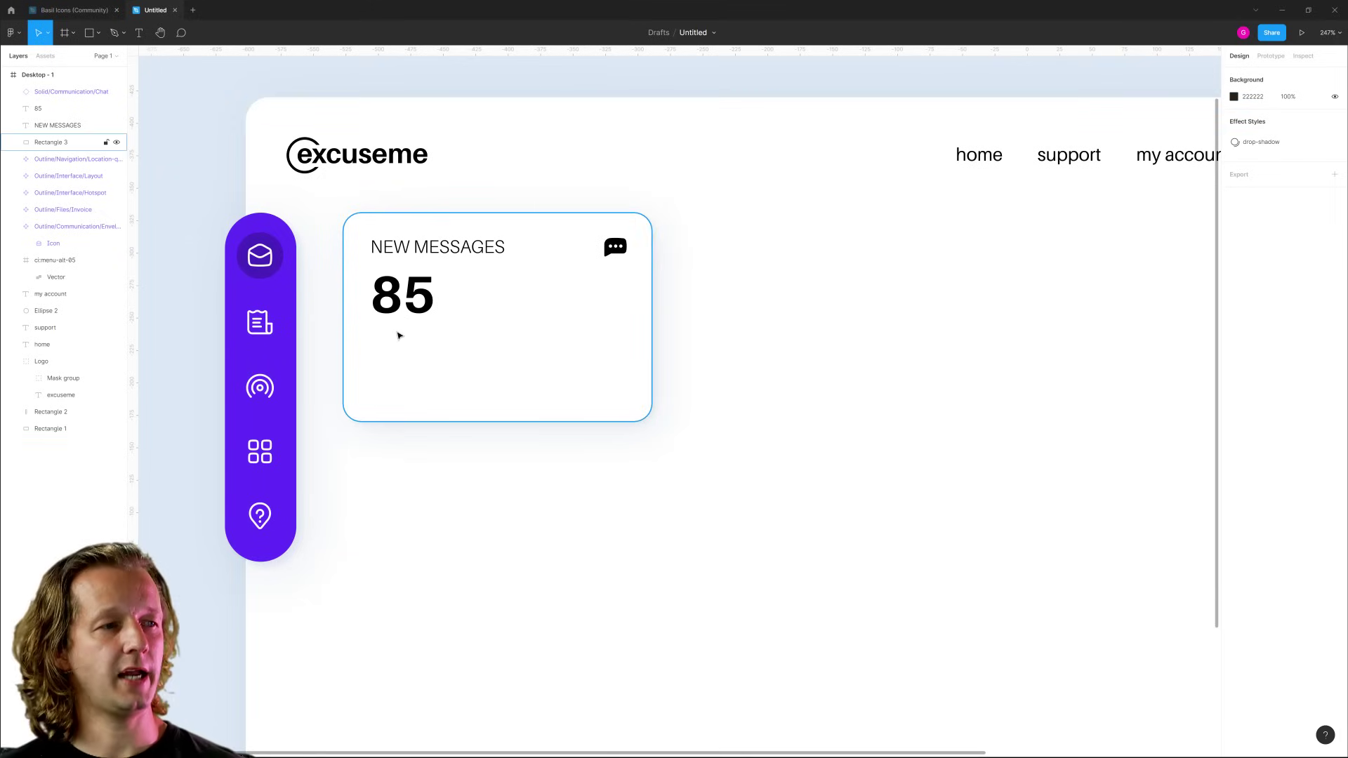
# Extend the message card's bottom edge downward to a card height of 184.
pyautogui.scroll(-5, 731, 346)
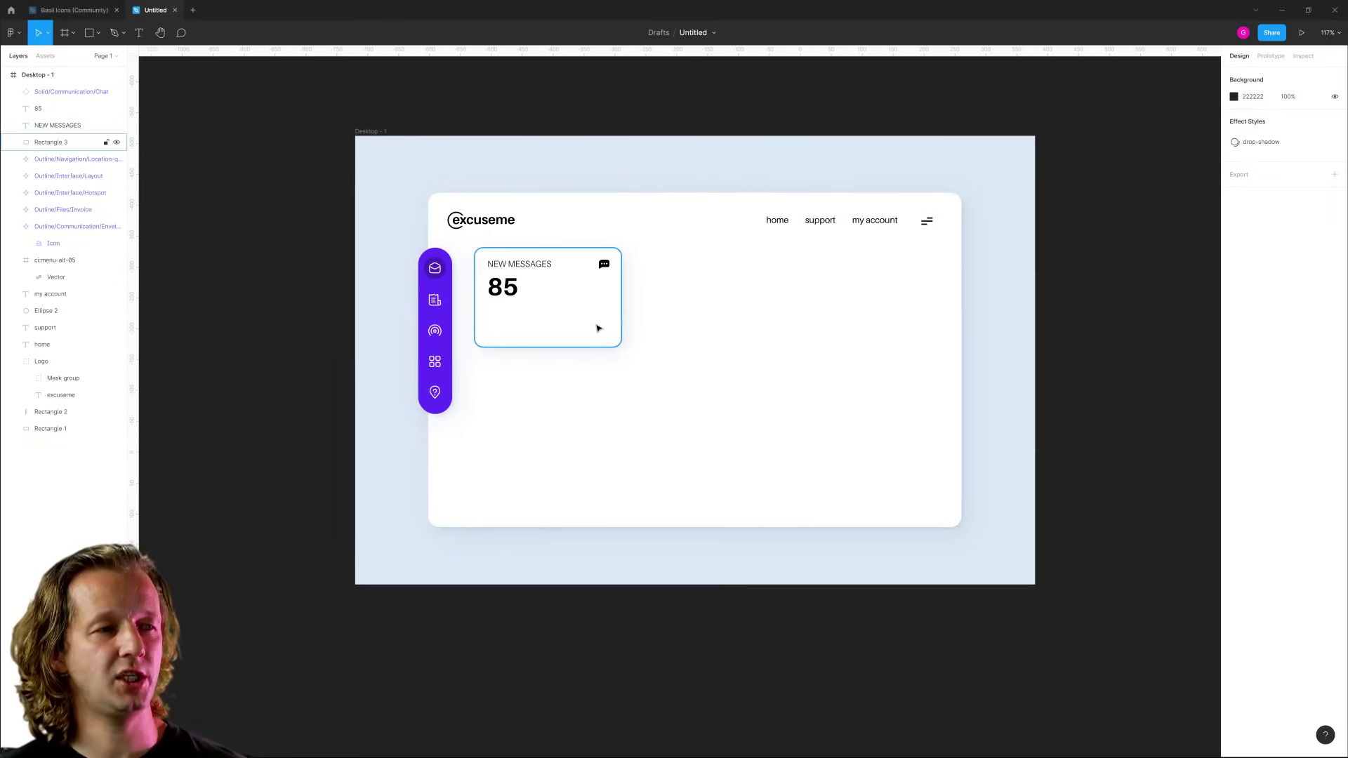
pyautogui.scroll(3, 723, 337)
pyautogui.moveTo(749, 338); pyautogui.dragTo(735, 359)
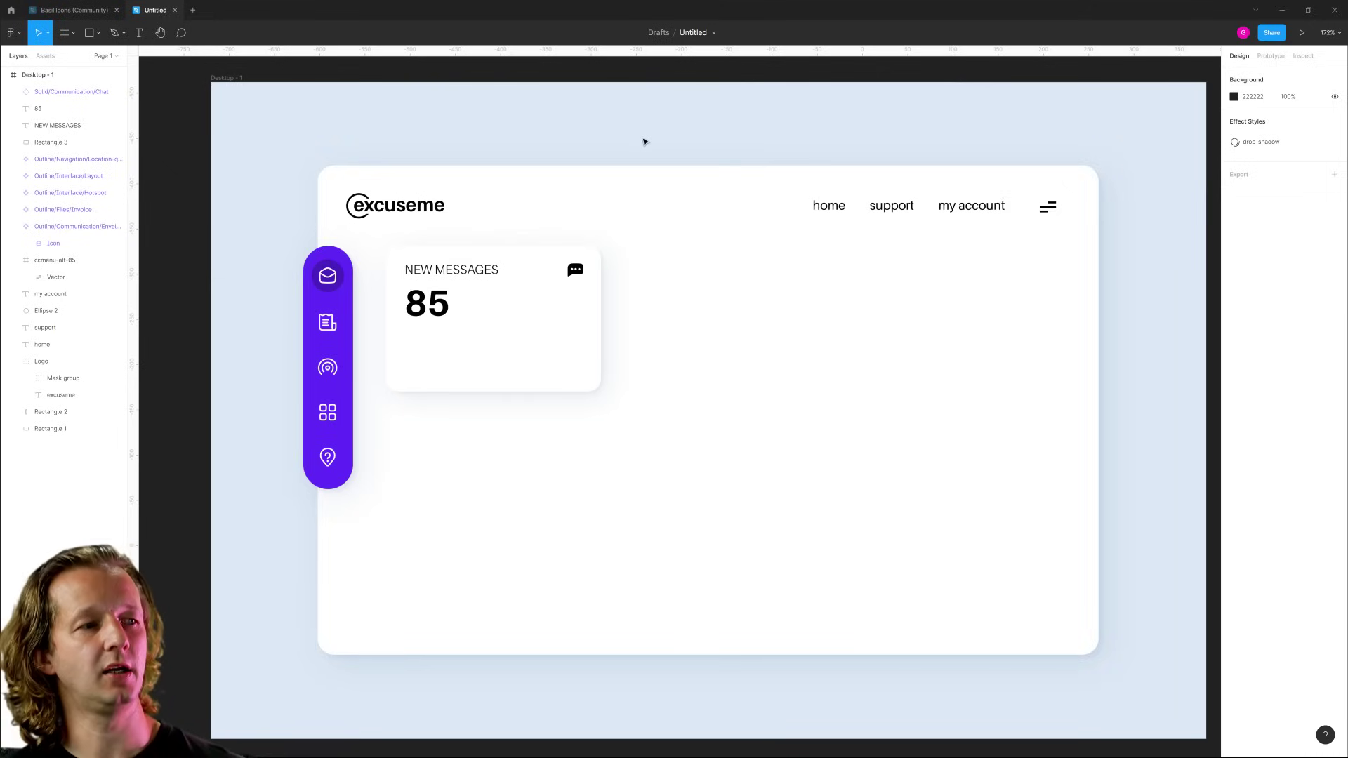
pyautogui.scroll(3, 472, 364)
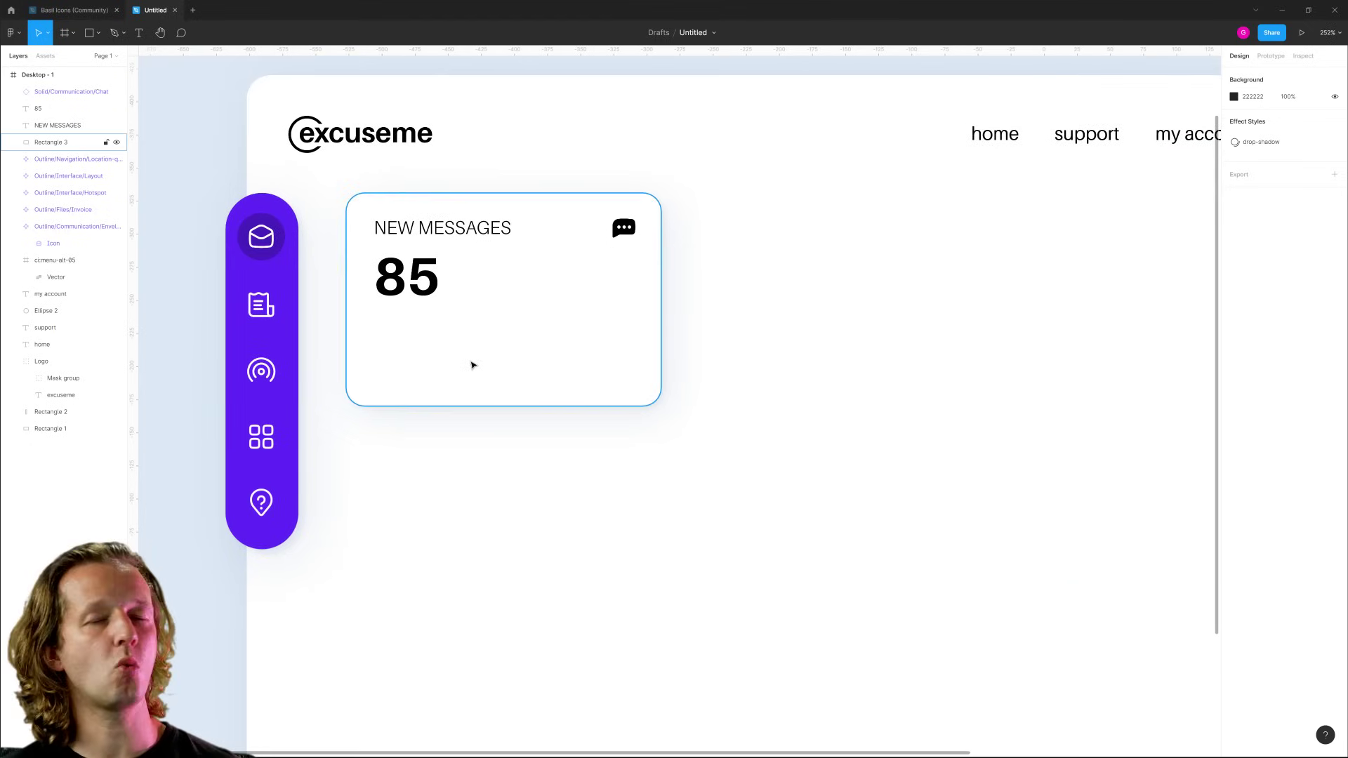
pyautogui.click(473, 364)
pyautogui.moveTo(495, 406); pyautogui.dragTo(495, 436)
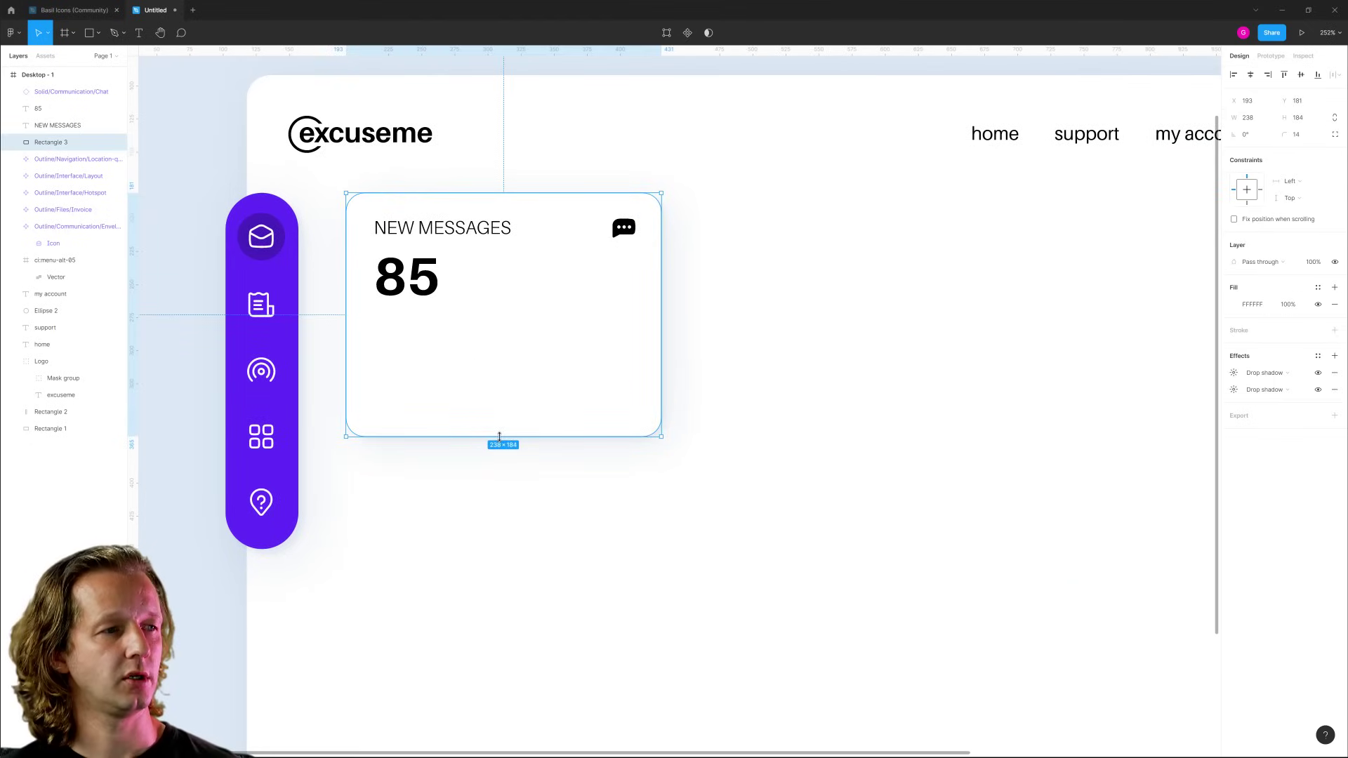
pyautogui.click(202, 167)
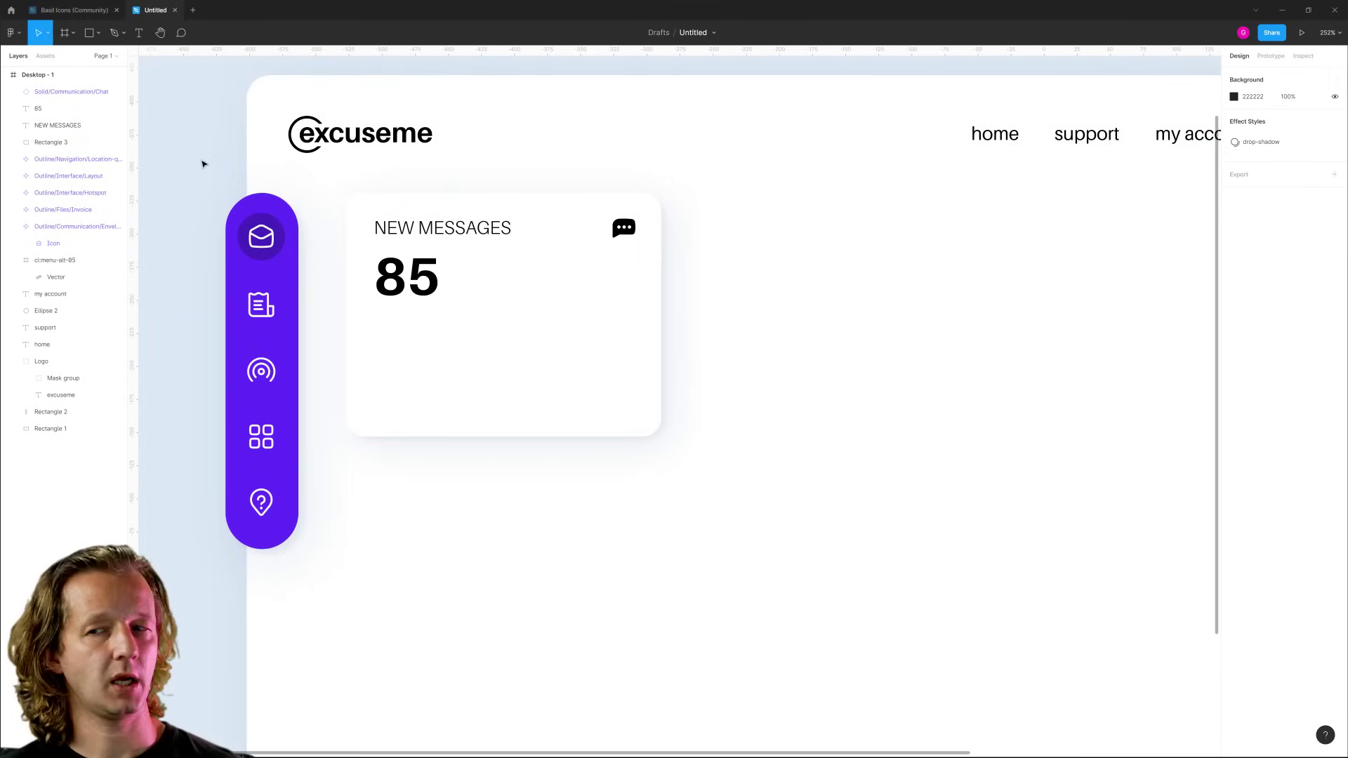
# Draw a thin horizontal rectangle about 193 × 11 beneath the 85, ending in line with the chat icon's right edge.
pyautogui.click(96, 37)
pyautogui.click(77, 59)
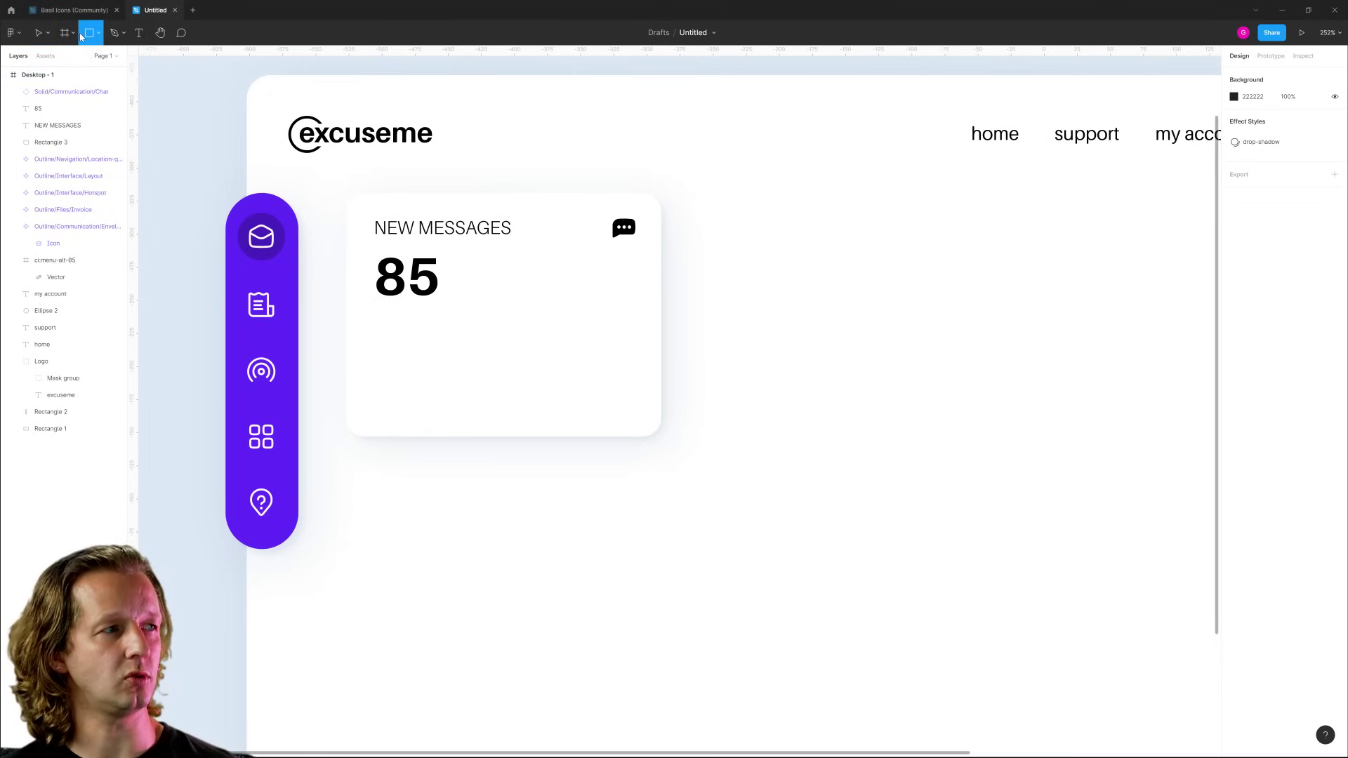
pyautogui.moveTo(379, 331); pyautogui.dragTo(636, 349)
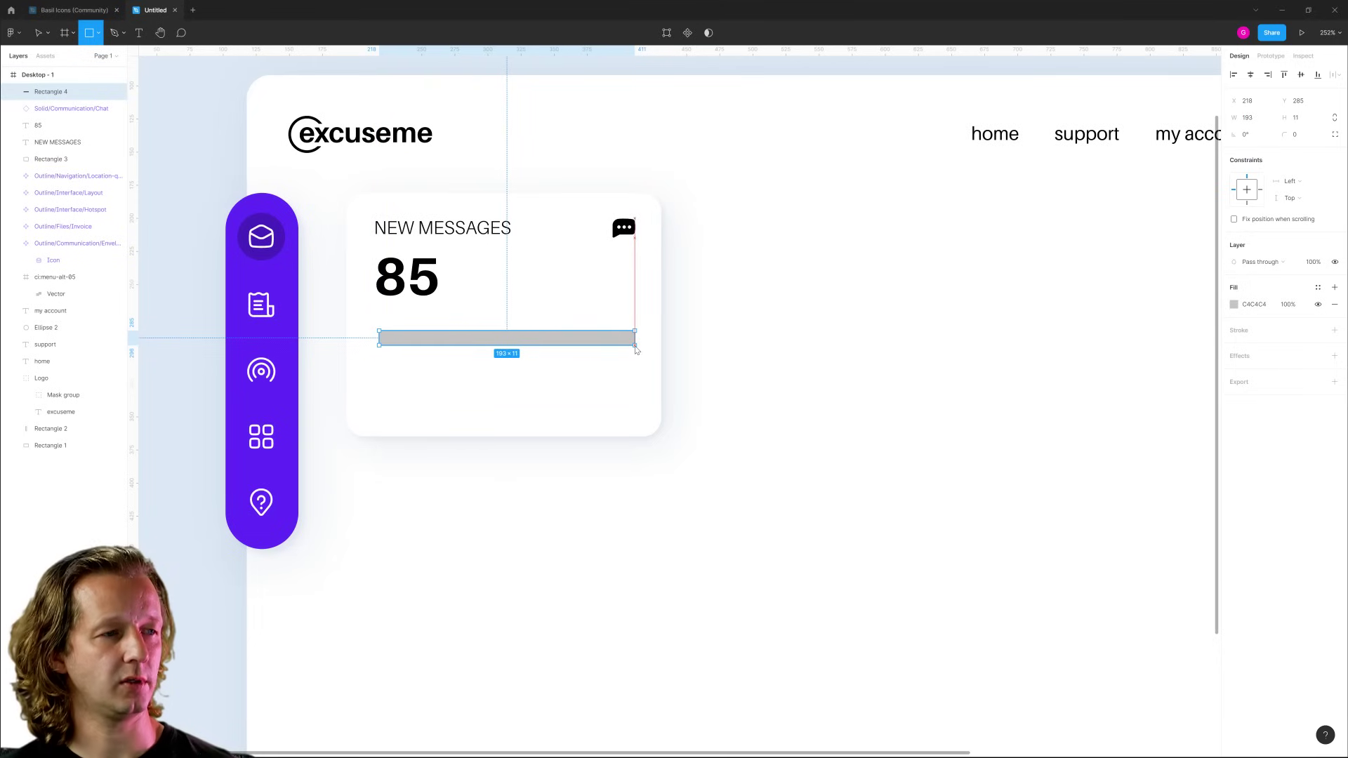
# With the rulers visible, place a vertical guide along the grey bar's left edge.
pyautogui.scroll(5, 469, 304)
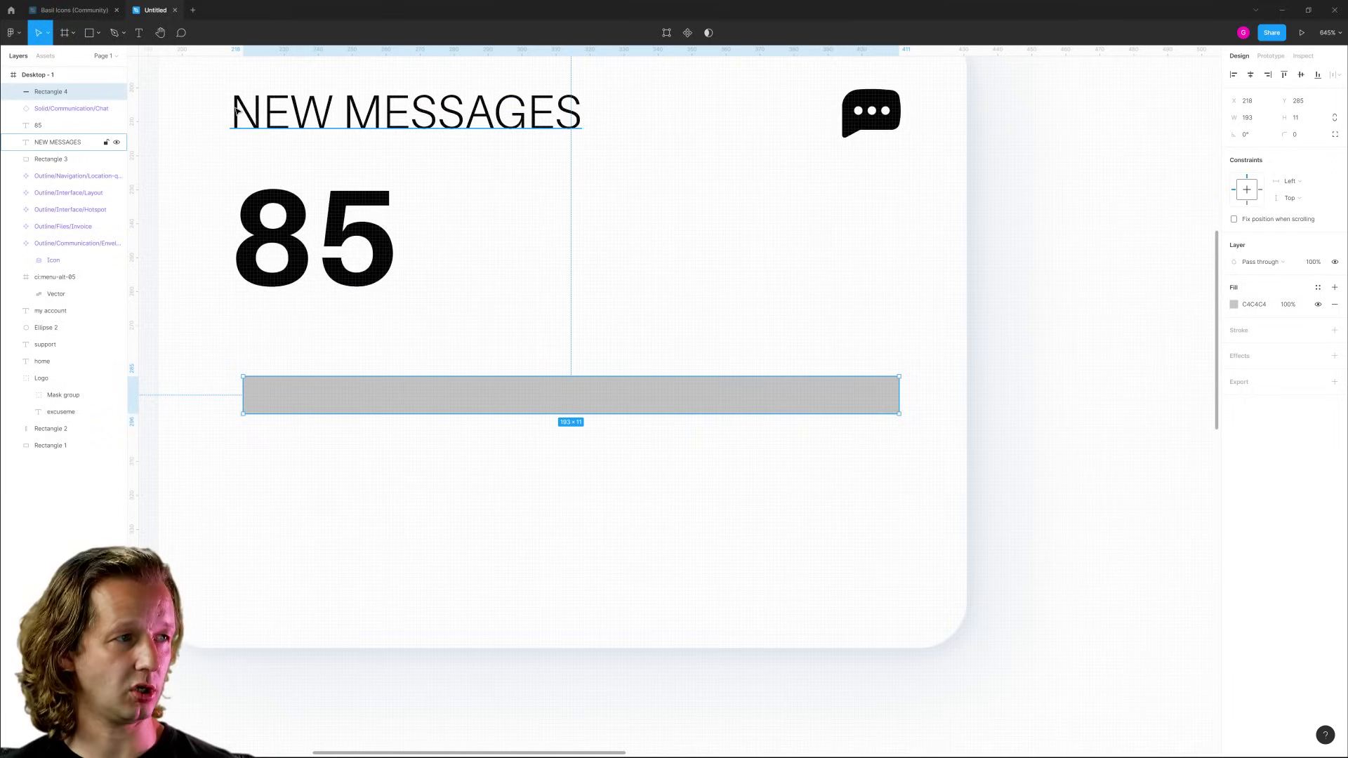
pyautogui.scroll(-5, 241, 202)
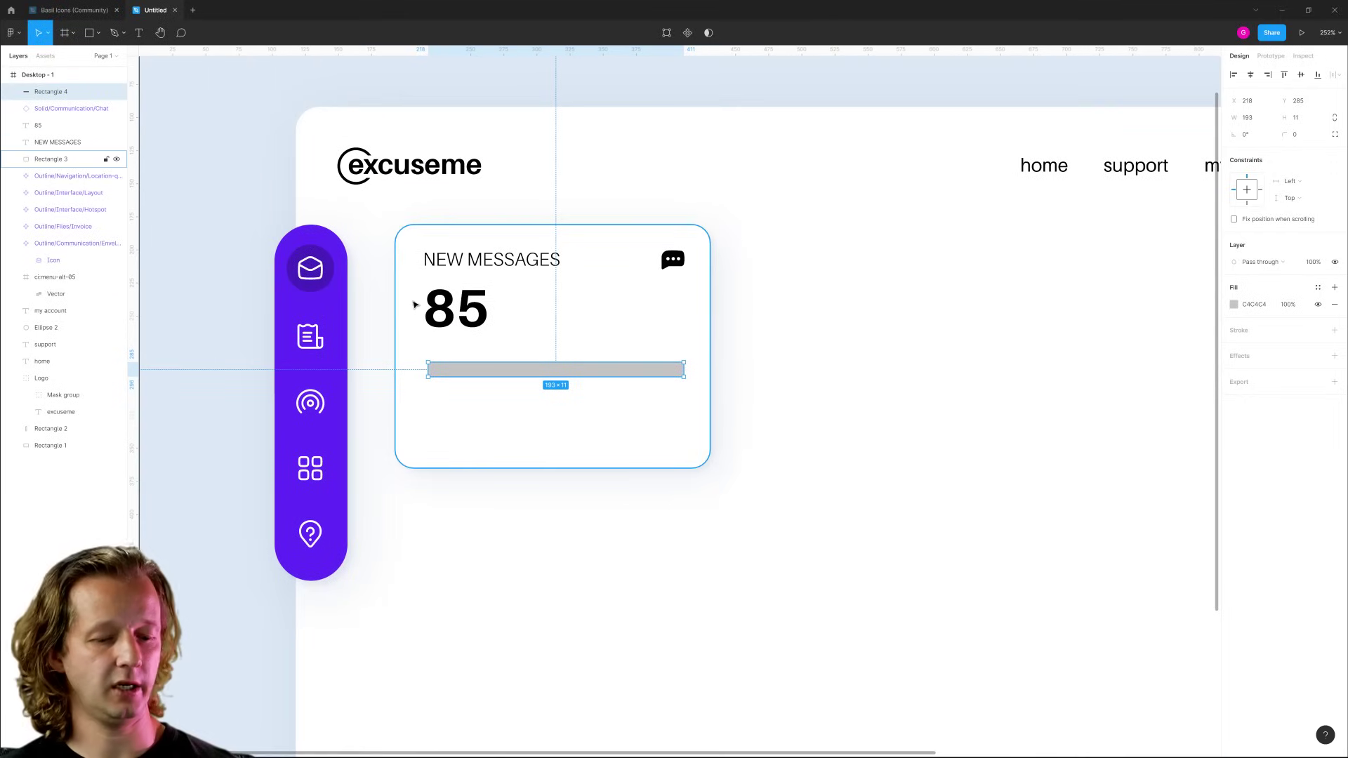
pyautogui.hotkey('shift', 'r')
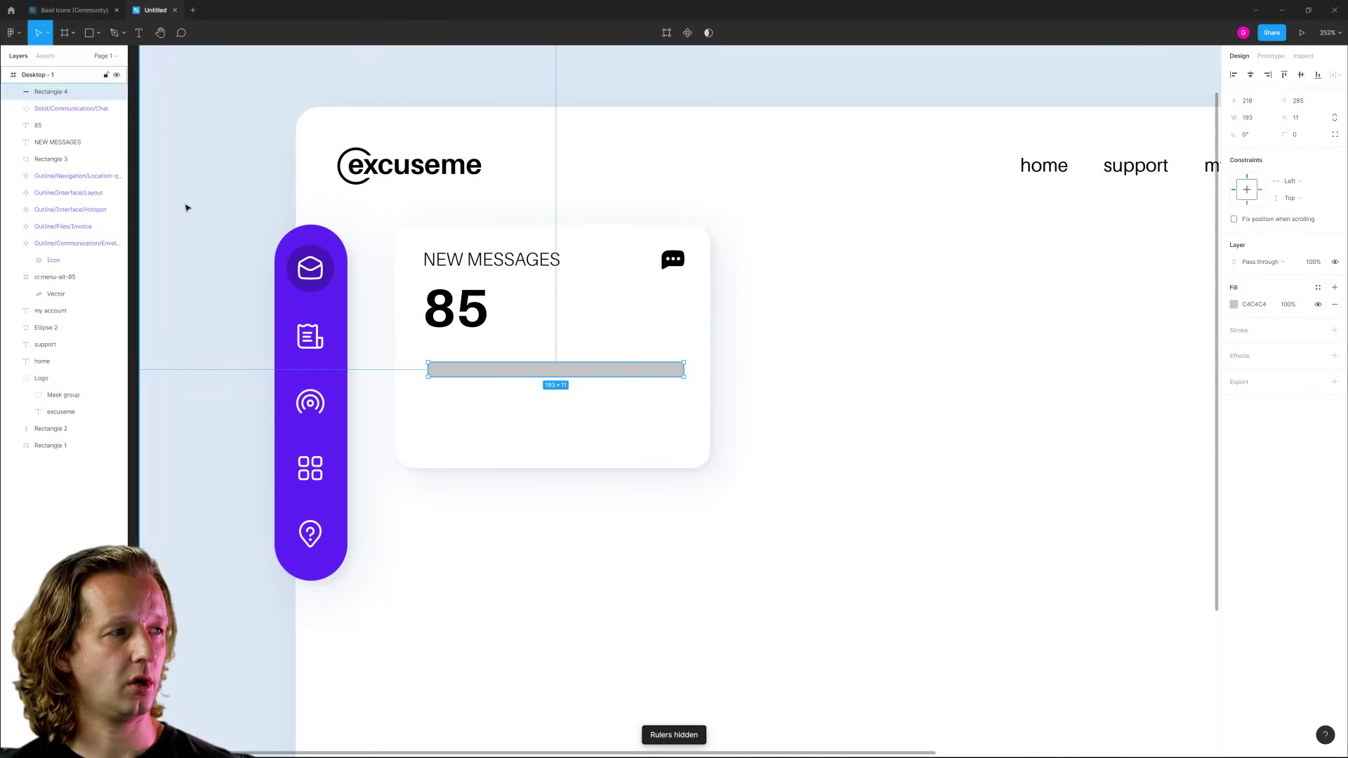
pyautogui.scroll(-4, 139, 195)
pyautogui.scroll(1, 147, 197)
pyautogui.hotkey('shift', 'r')
pyautogui.moveTo(134, 204); pyautogui.dragTo(318, 232)
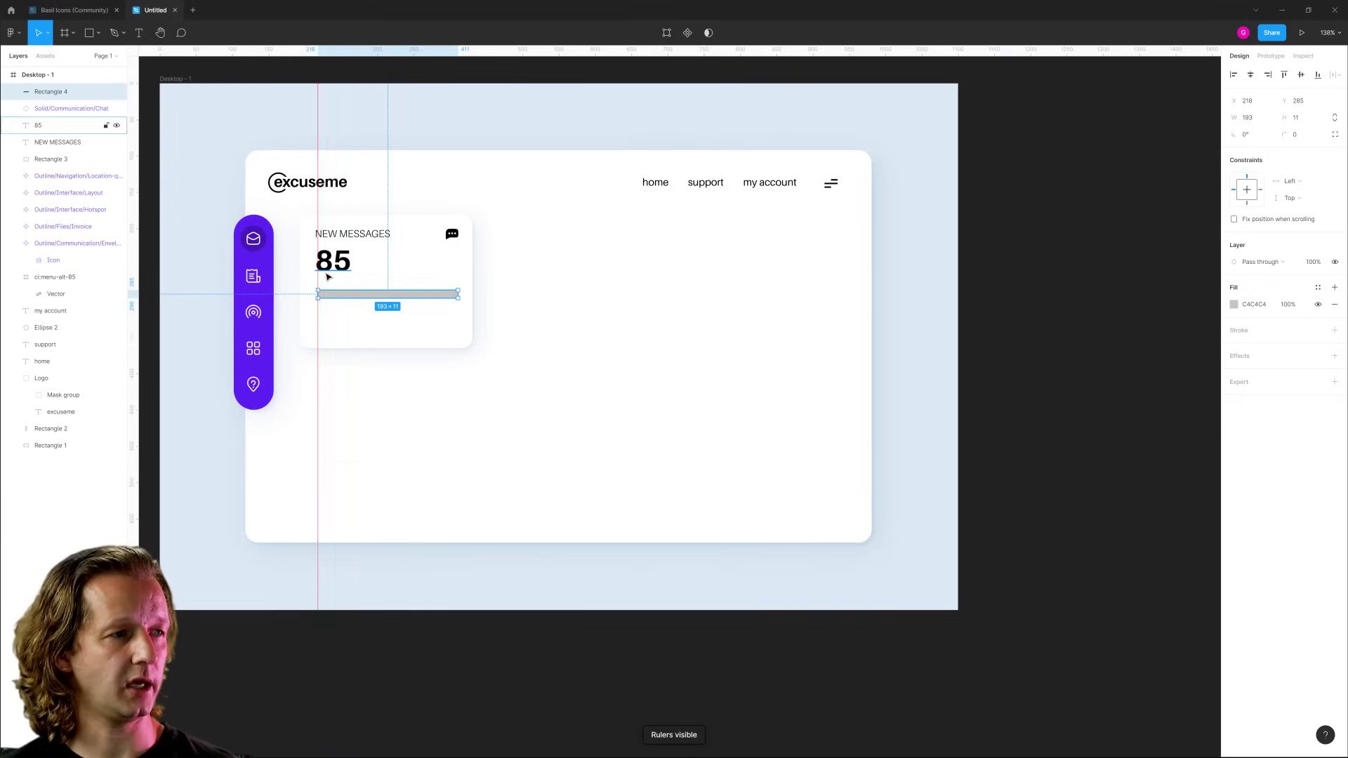
# Align the 85 and the NEW MESSAGES heading to the vertical guide, the heading at X 217, and hide the rulers.
pyautogui.scroll(5, 331, 261)
pyautogui.click(339, 255)
pyautogui.moveTo(362, 227); pyautogui.dragTo(350, 193)
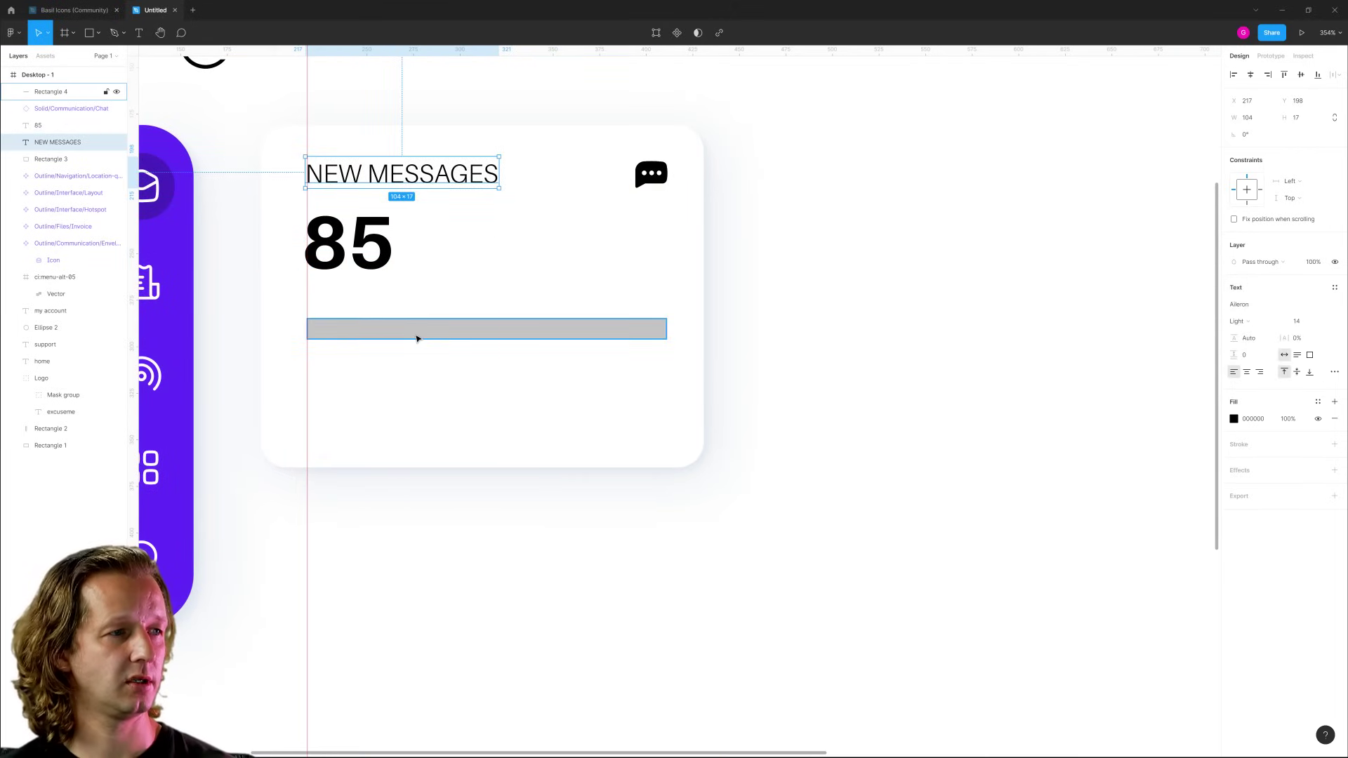
pyautogui.click(417, 334)
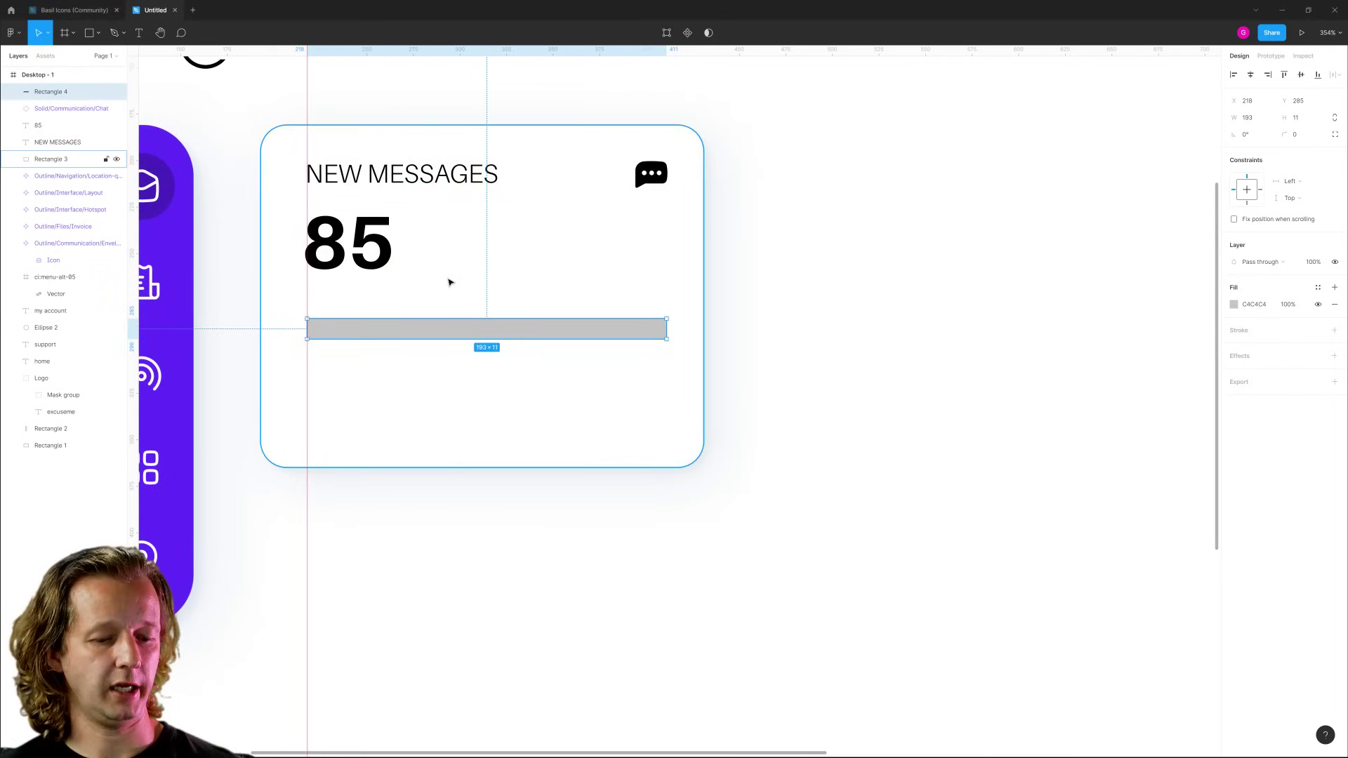
pyautogui.hotkey('shift', 'r')
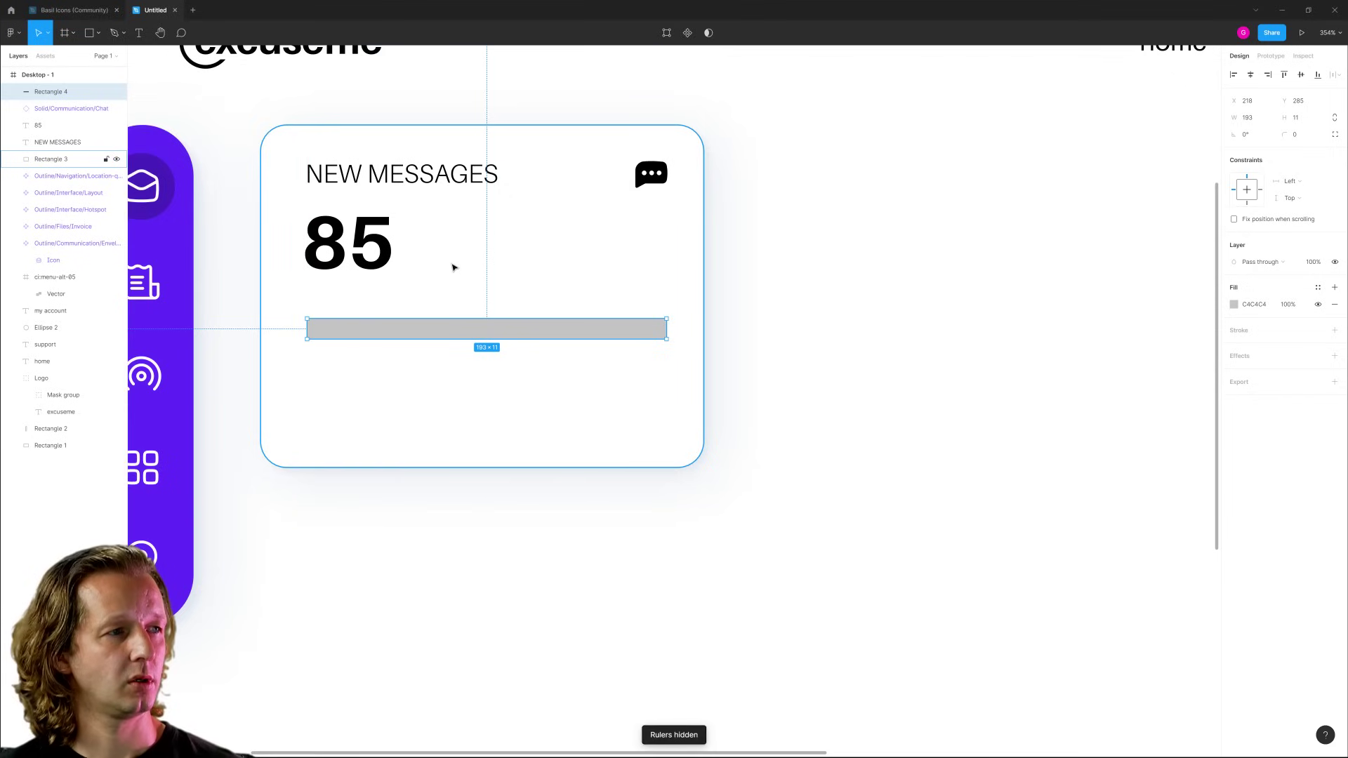
# With the rulers shown, place a vertical guide along the bar's right edge, level with the chat icon's right edge.
pyautogui.hotkey('shift', 'r')
pyautogui.moveTo(133, 243); pyautogui.dragTo(666, 224)
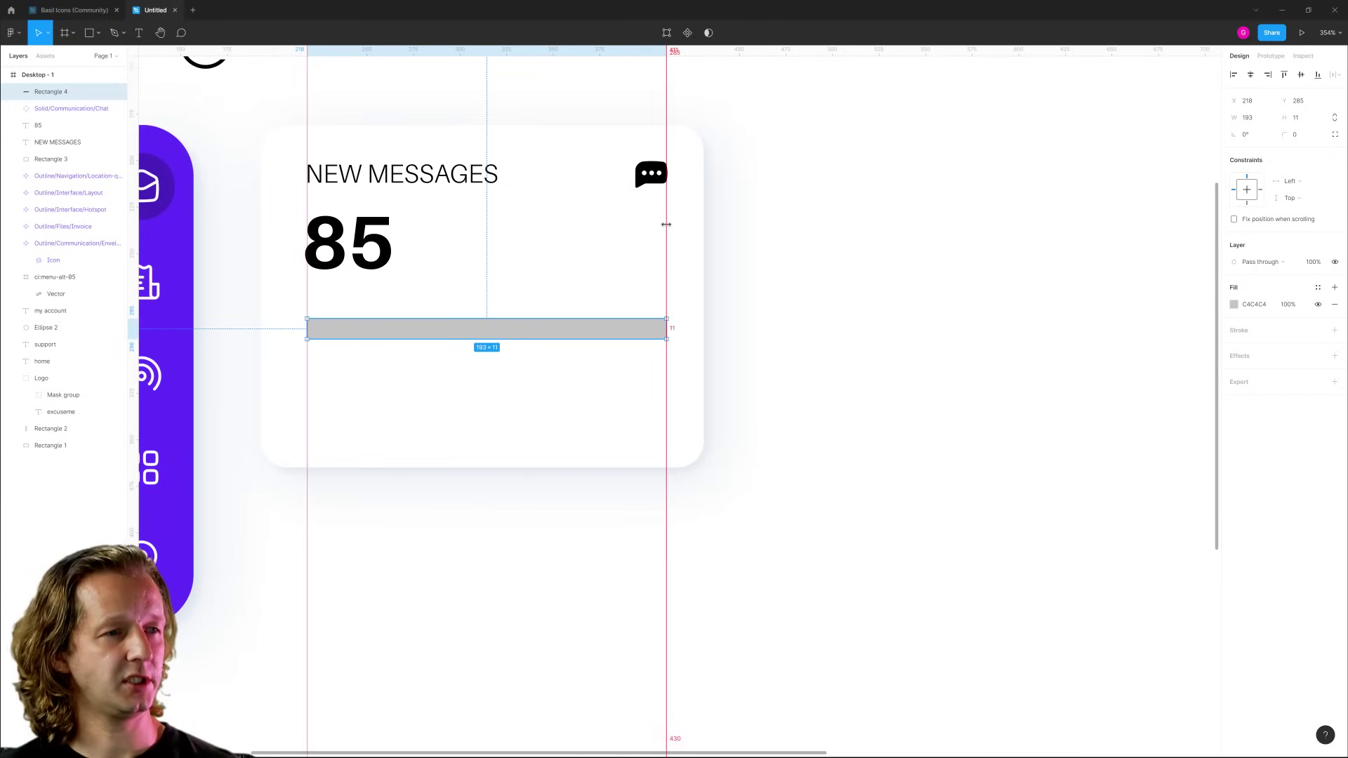
pyautogui.press('Escape')
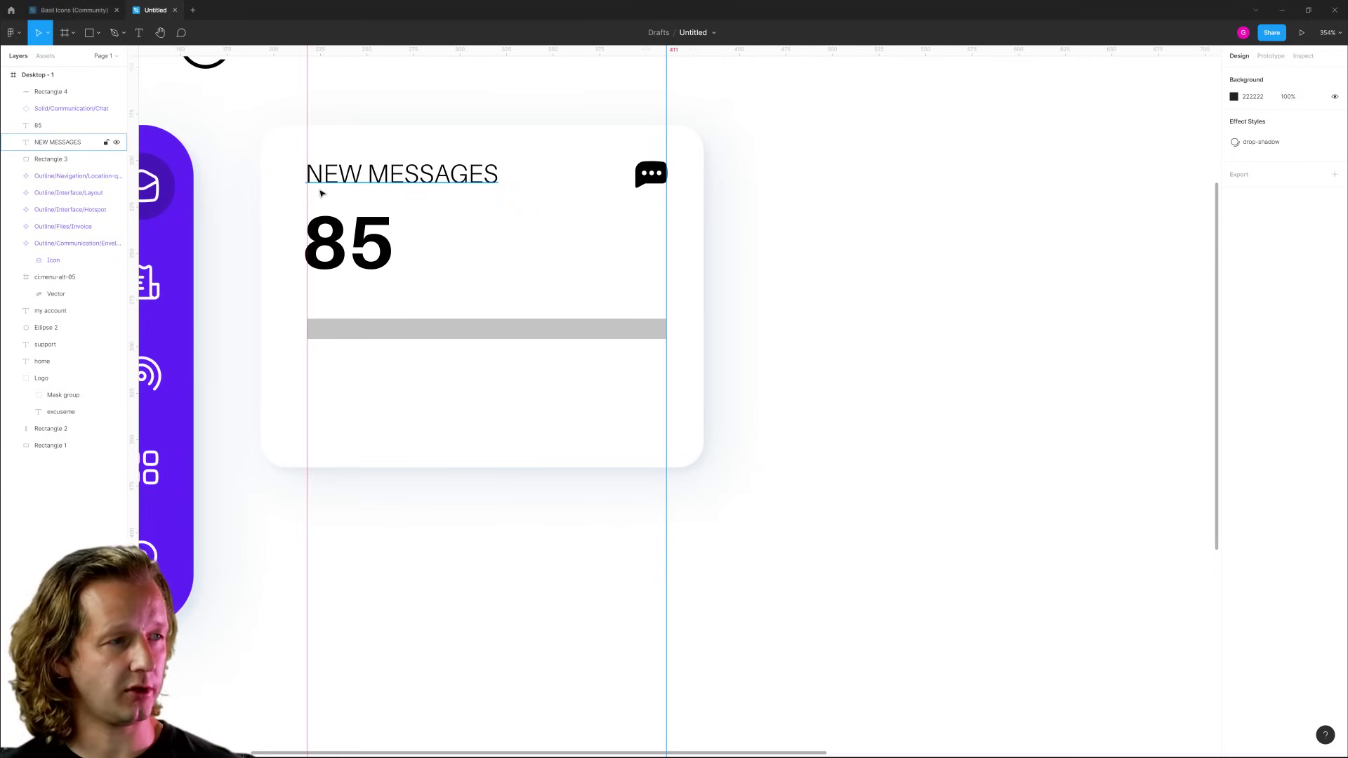
# Wrap the message card's white background rectangle in a frame of its own.
pyautogui.scroll(3, 313, 189)
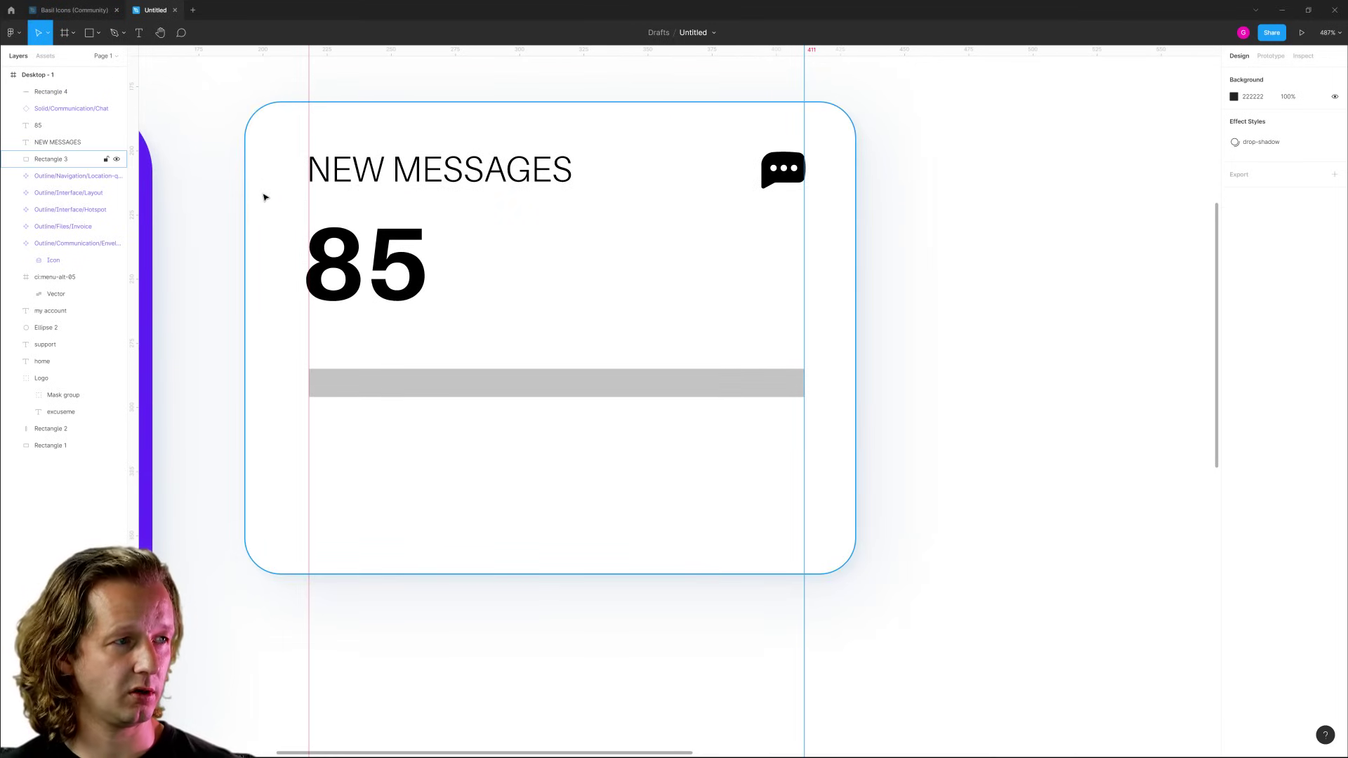
pyautogui.click(828, 218)
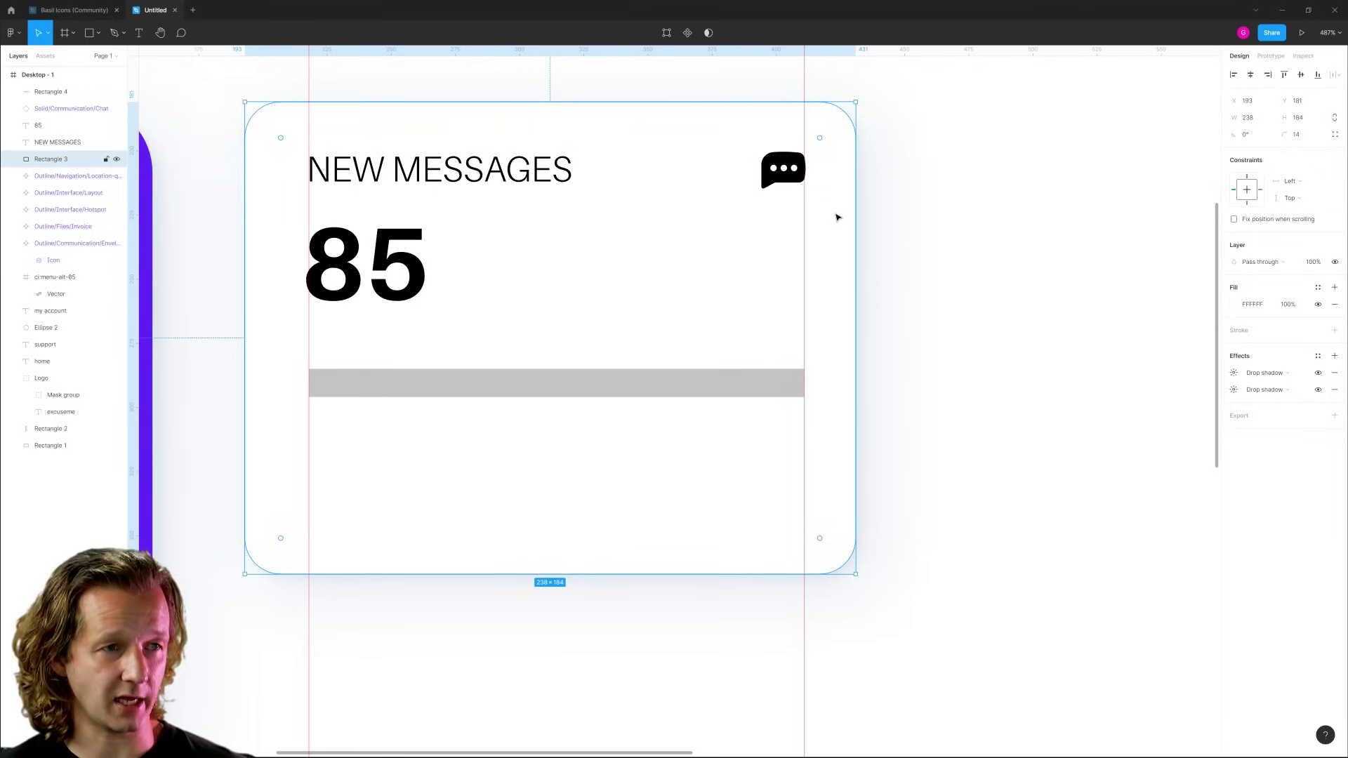
pyautogui.rightClick(836, 218)
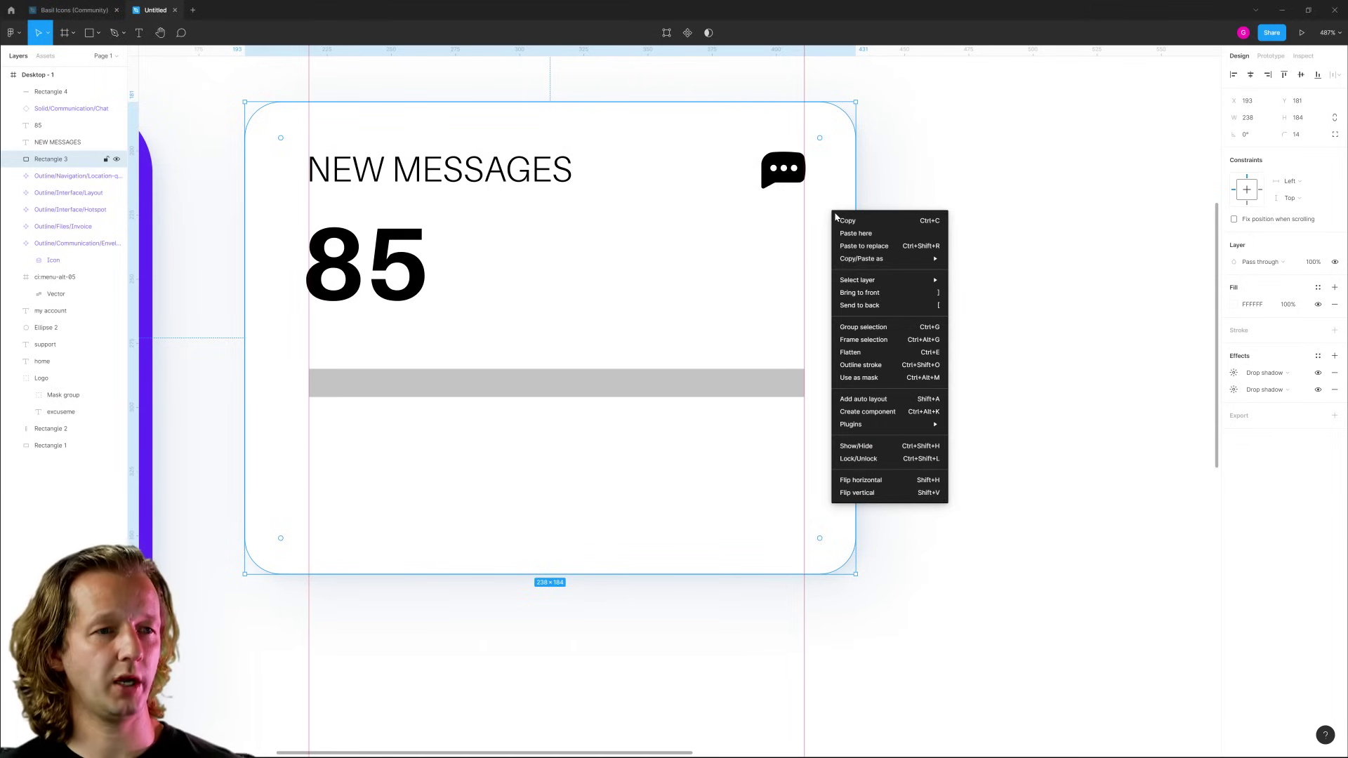
pyautogui.click(822, 260)
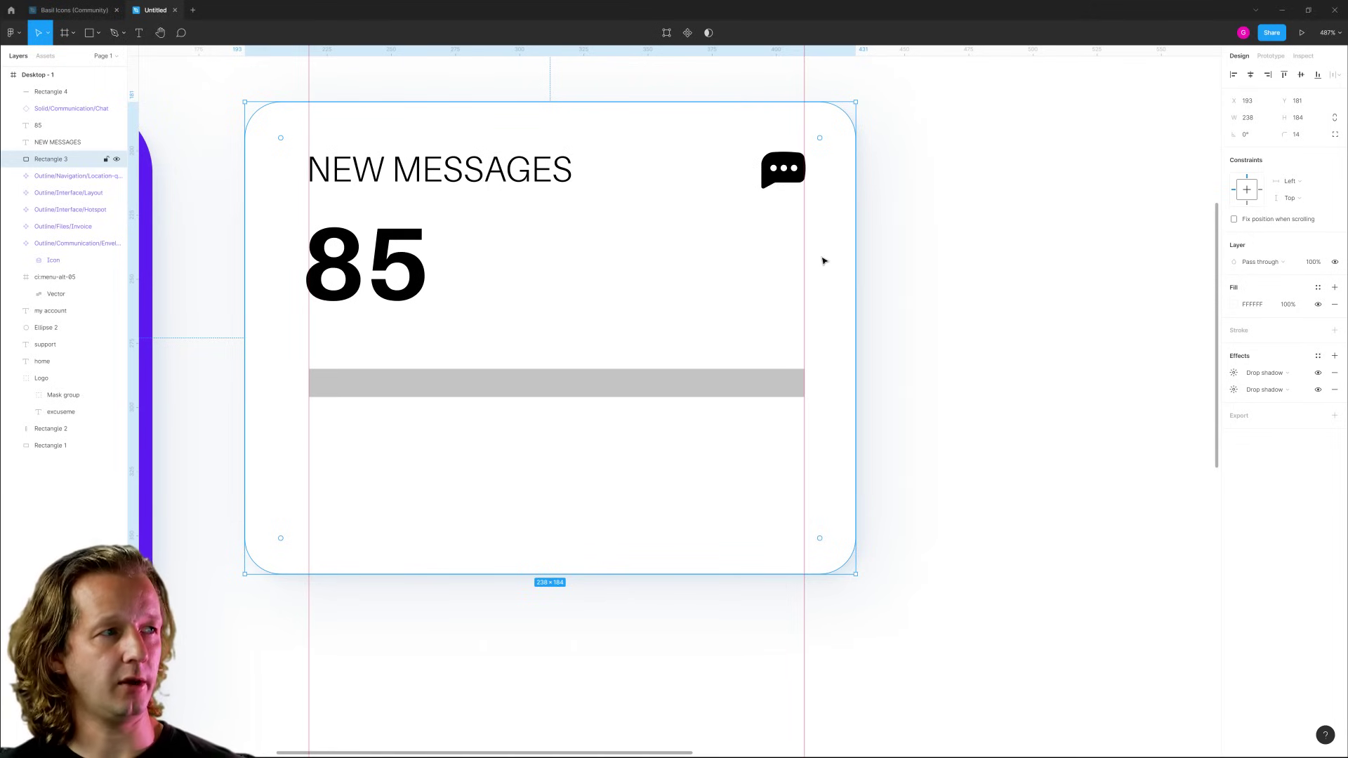
pyautogui.rightClick(829, 261)
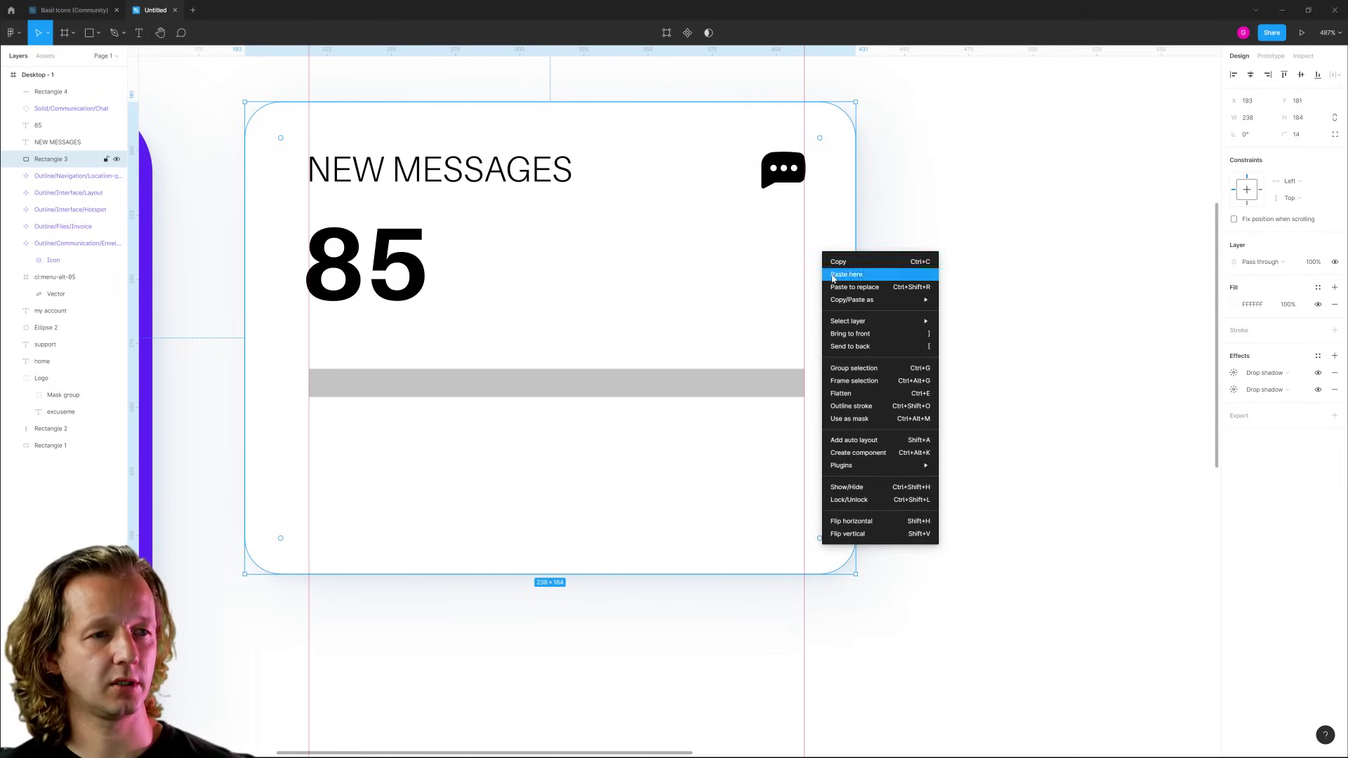
pyautogui.click(867, 385)
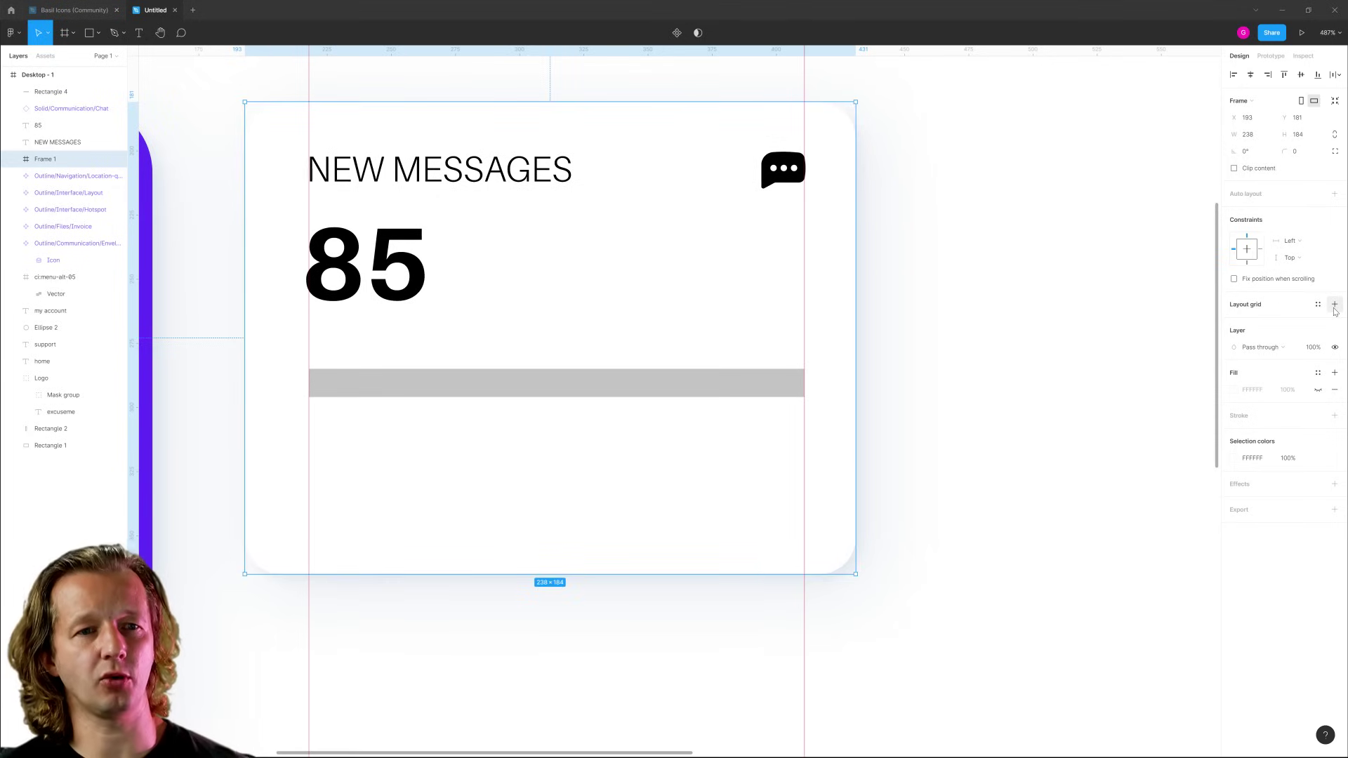
# Add a layout grid to the card frame and switch it to columns.
pyautogui.click(1308, 298)
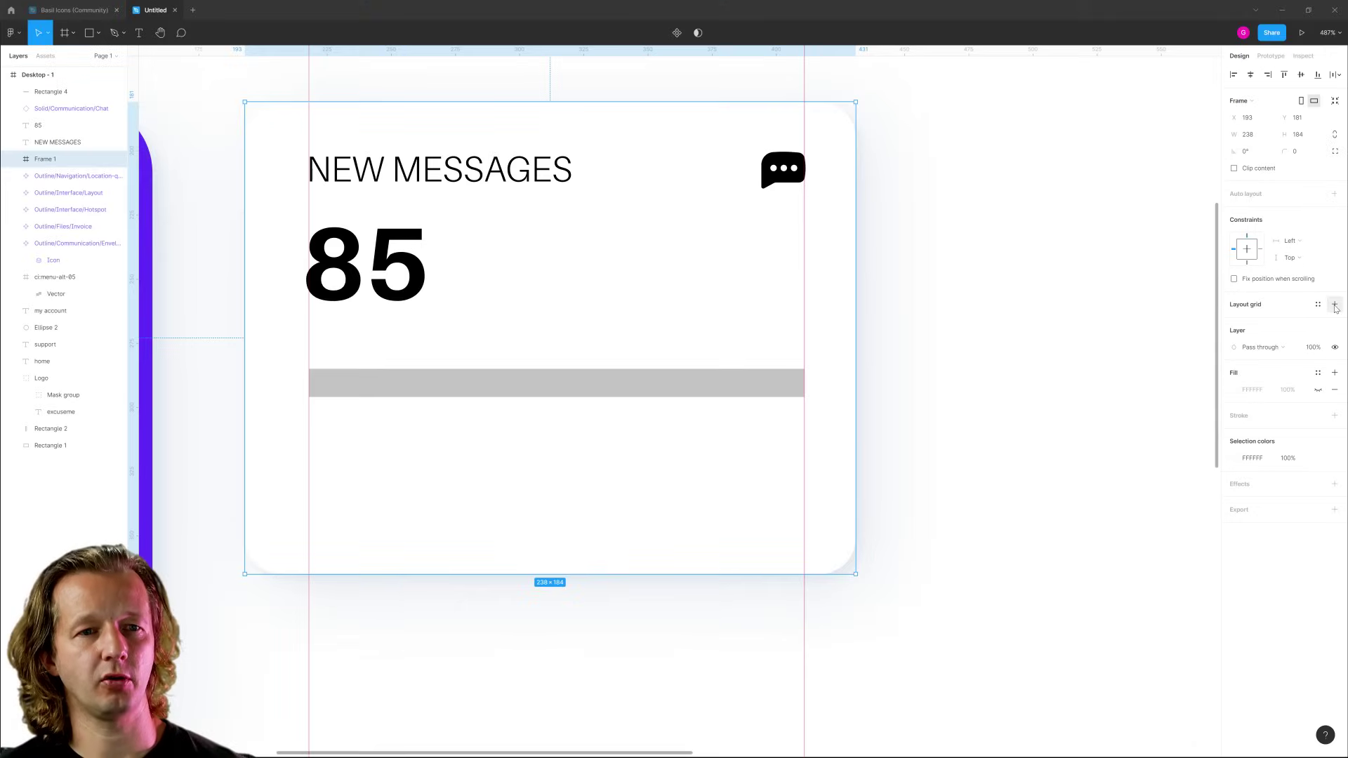
pyautogui.click(1234, 320)
pyautogui.click(1120, 323)
pyautogui.click(1127, 338)
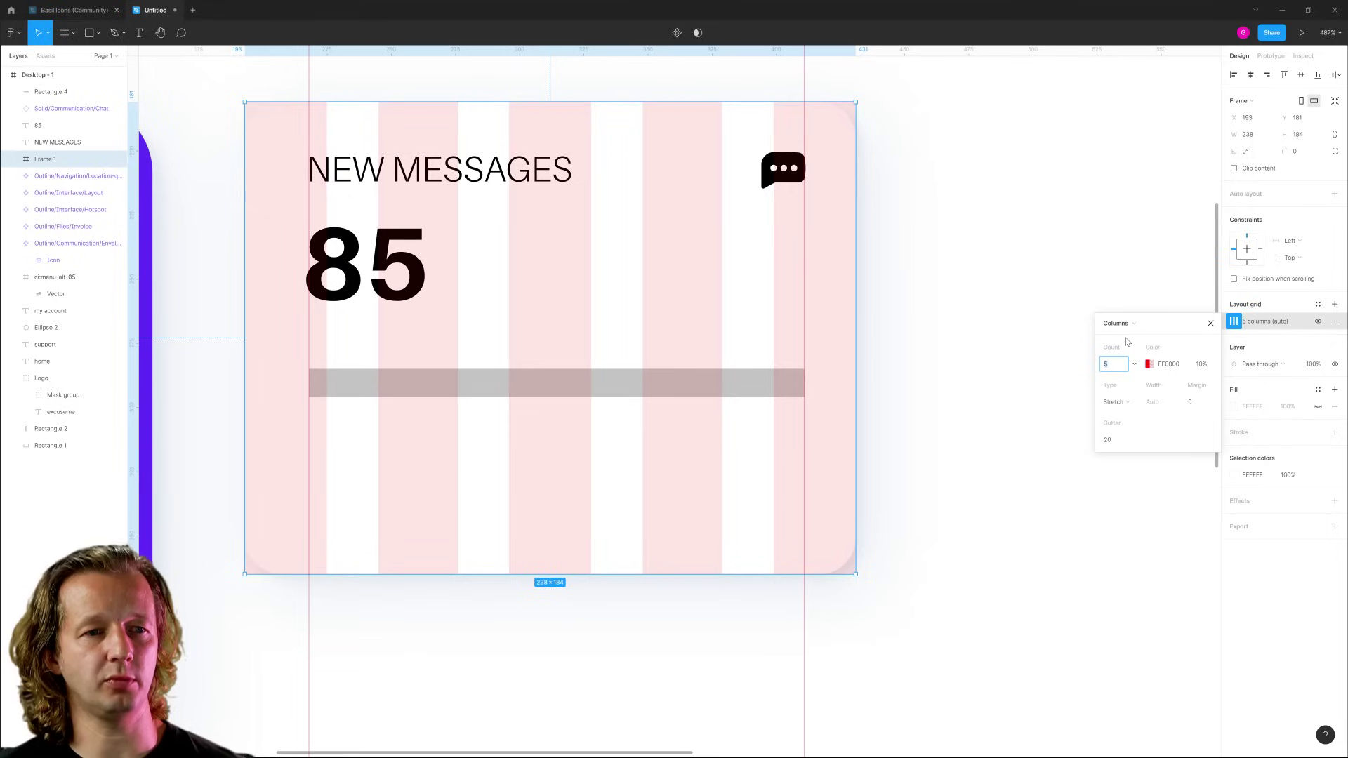
# Try margins of 80 and then 30 for the card frame's column grid.
pyautogui.click(1198, 403)
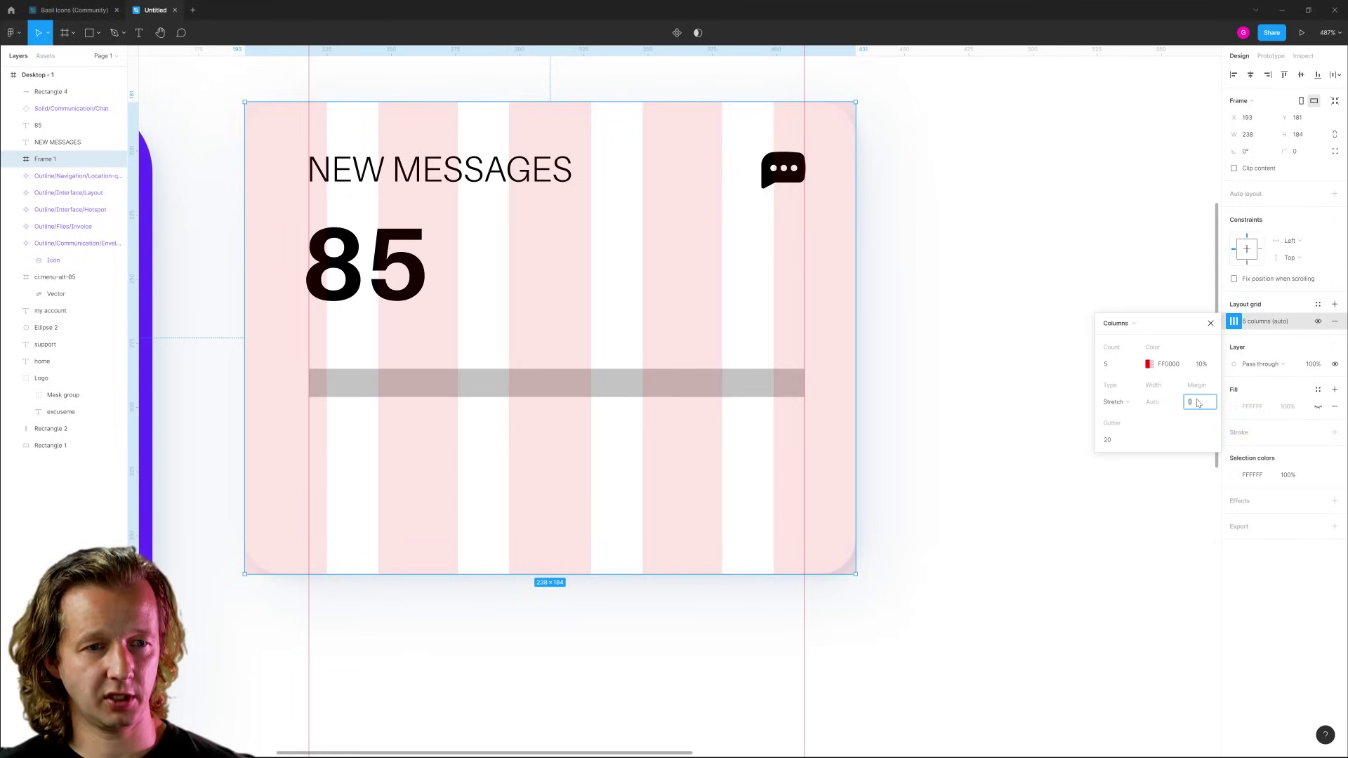
pyautogui.write('80')
pyautogui.press('Return')
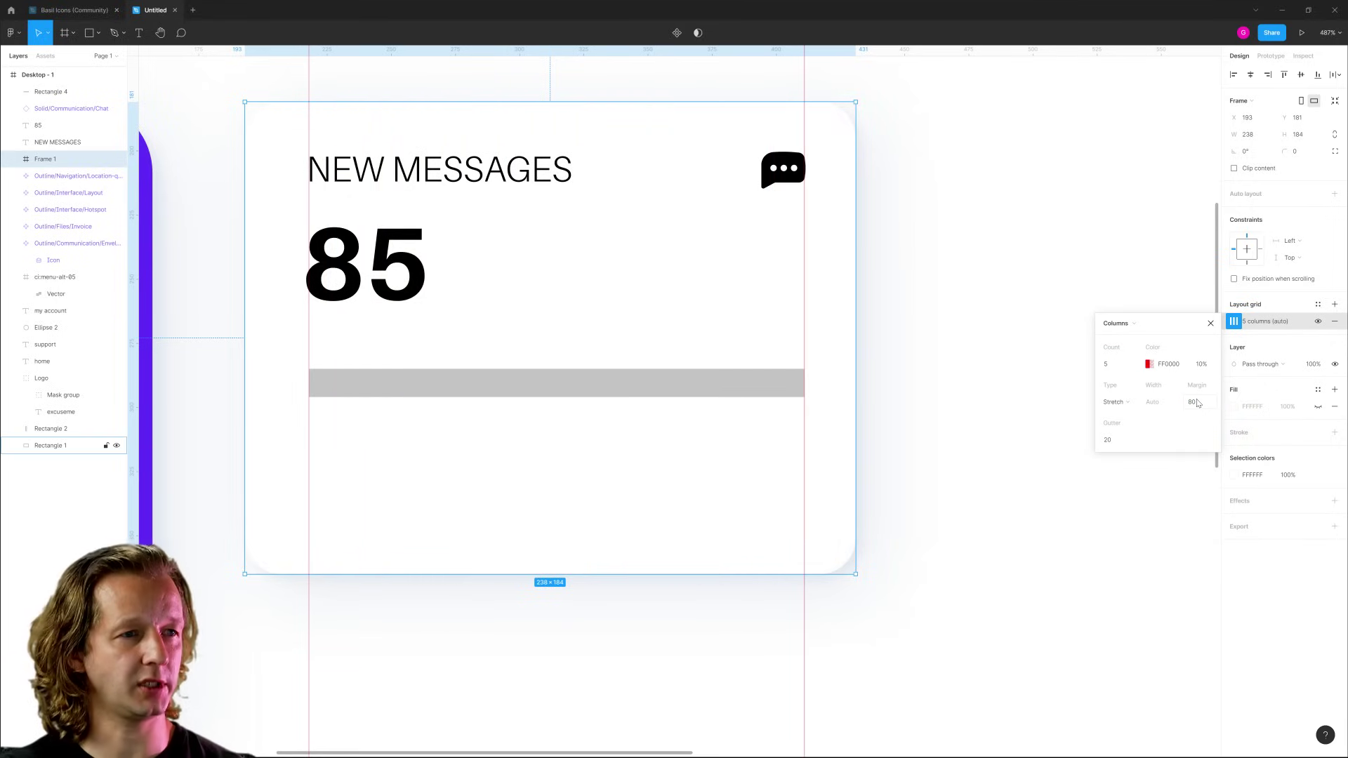
pyautogui.click(1198, 403)
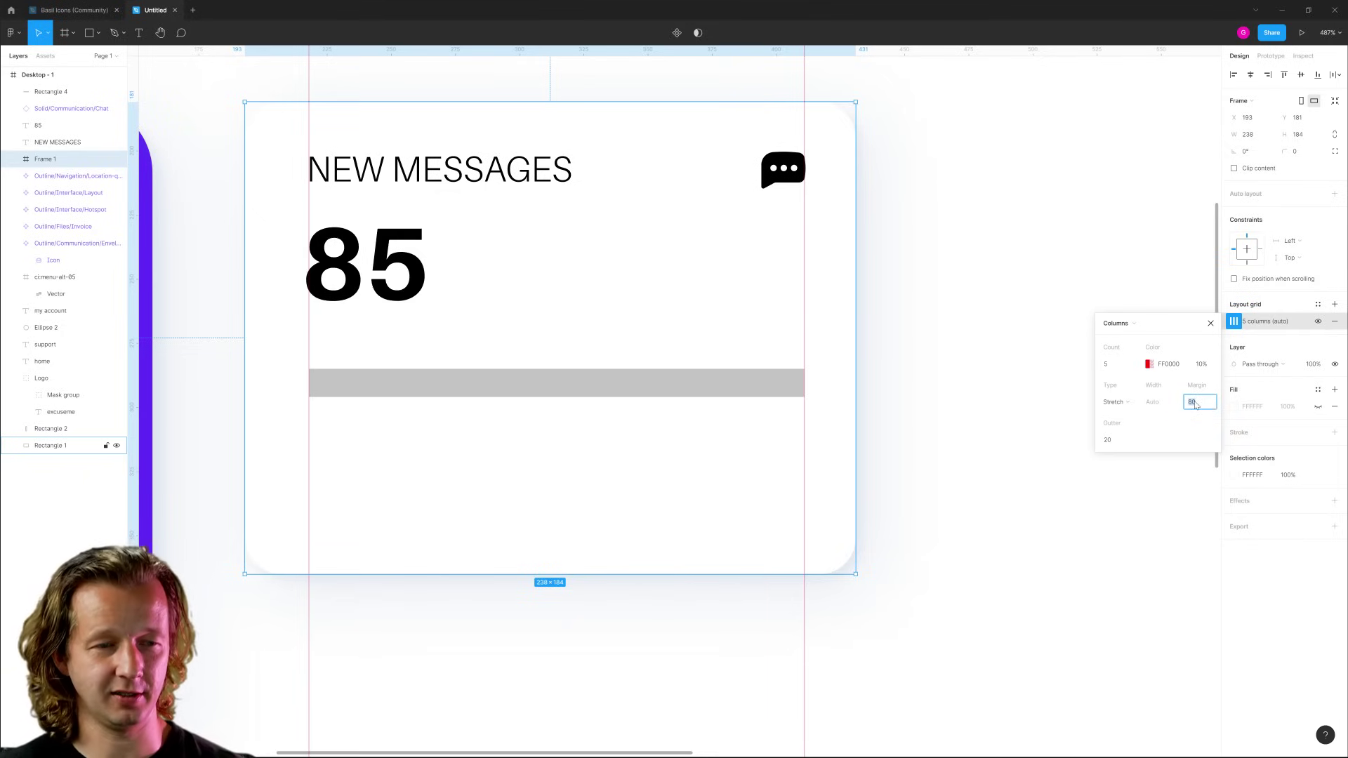
pyautogui.write('30')
pyautogui.press('Return')
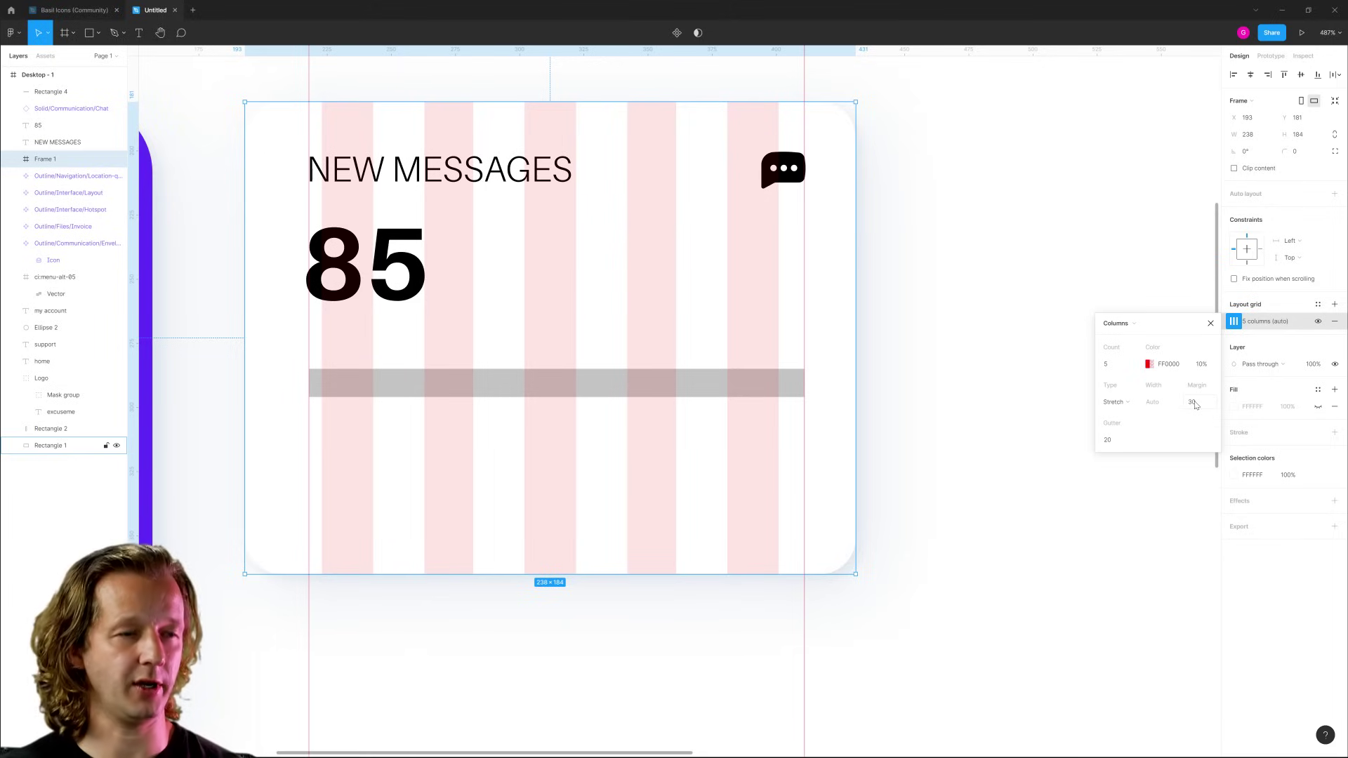
# Set the column grid to a margin of 25 and a single column, with the second guide on the column's right edge.
pyautogui.click(1198, 405)
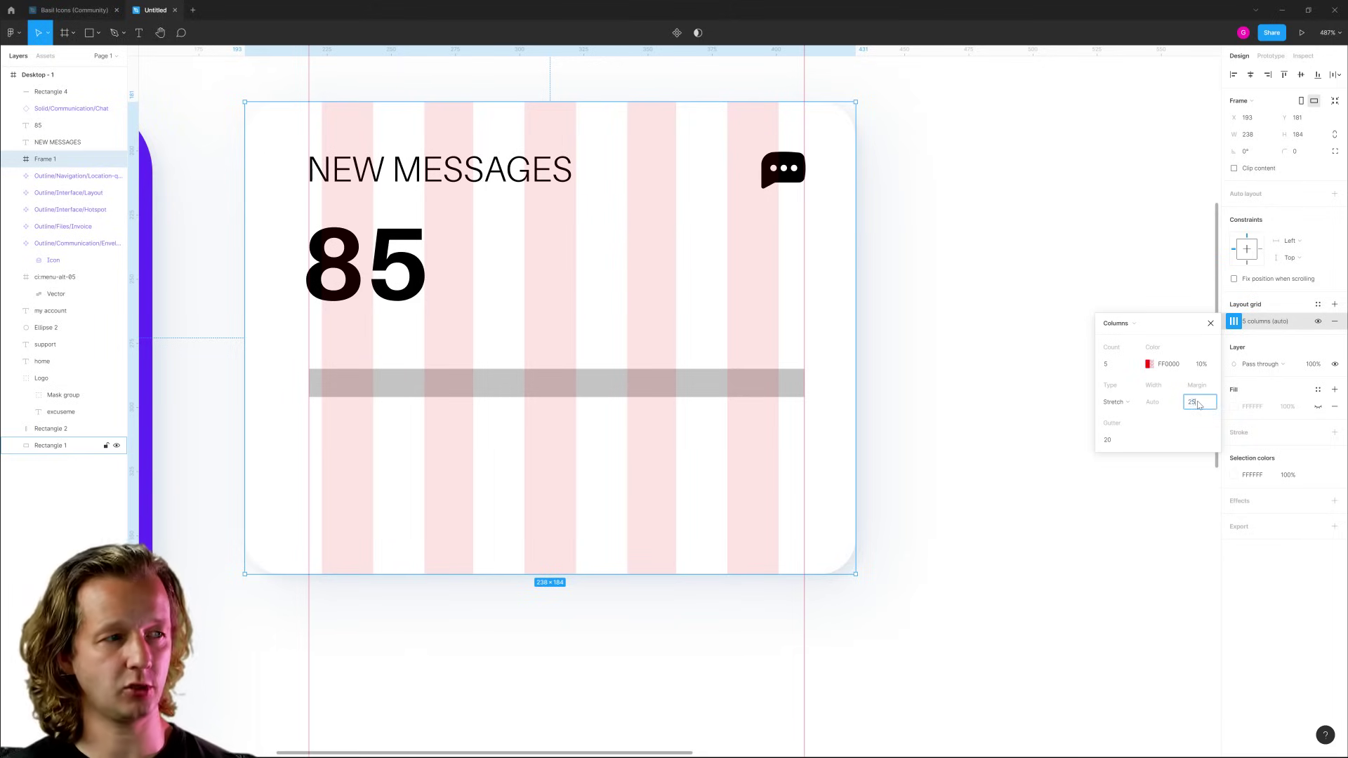
pyautogui.press('Return')
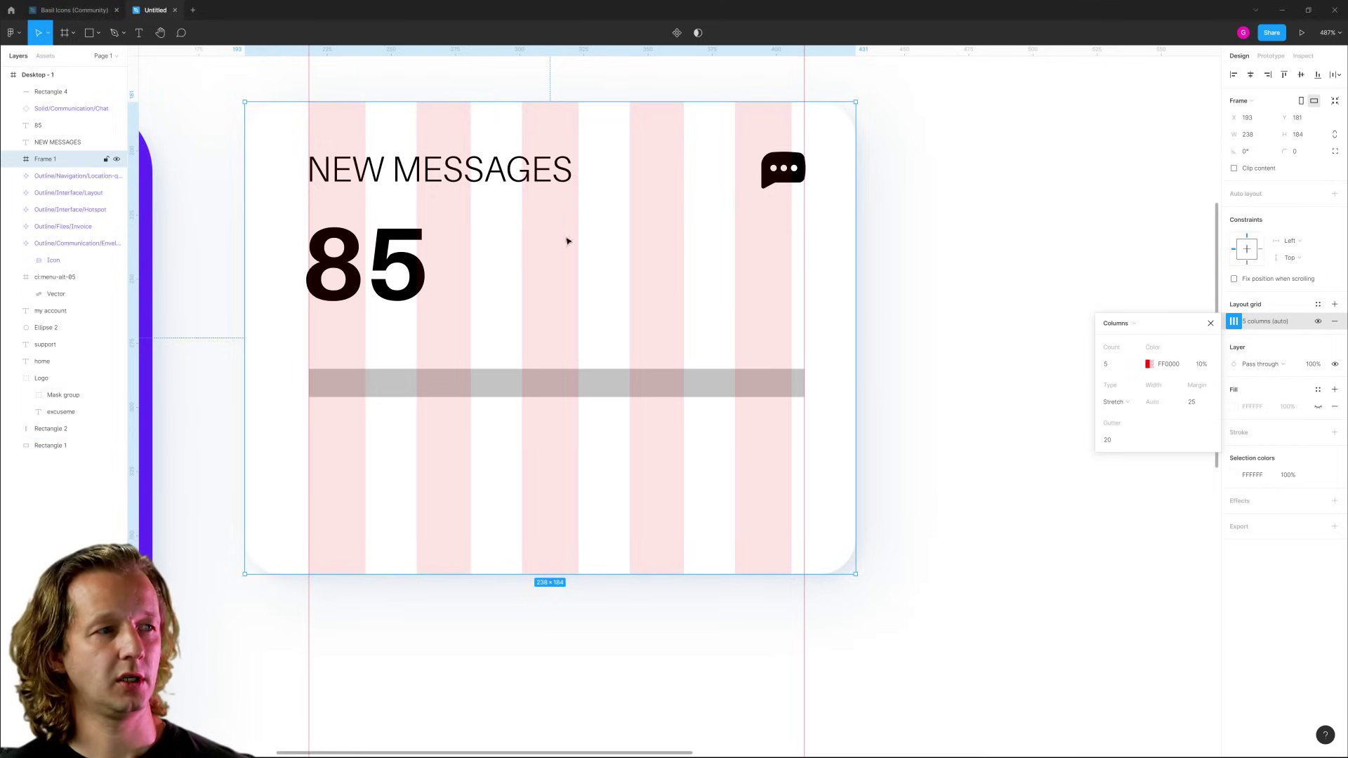
pyautogui.click(1116, 363)
pyautogui.press('Return')
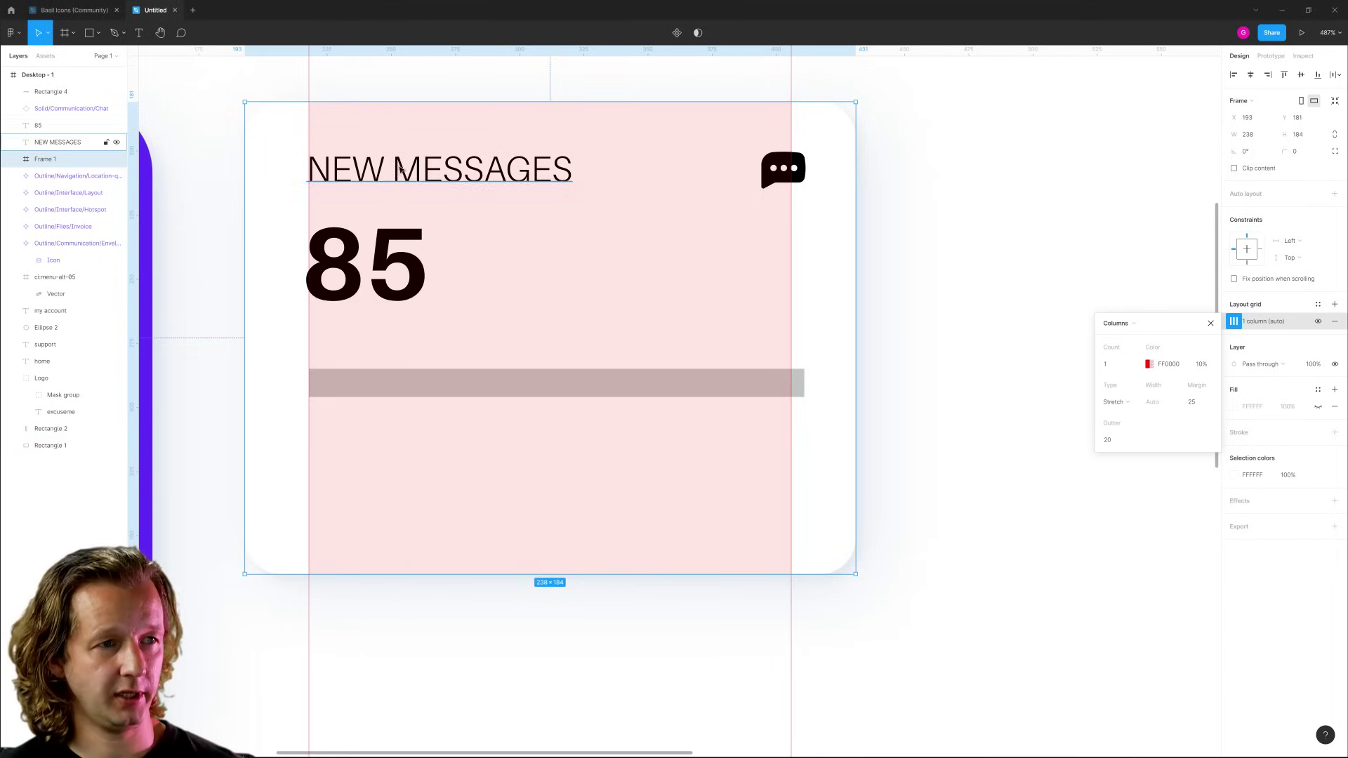
# Align the chat icon's right edge with the column's right edge and shorten the grey bar to a width of 188.
pyautogui.click(784, 177)
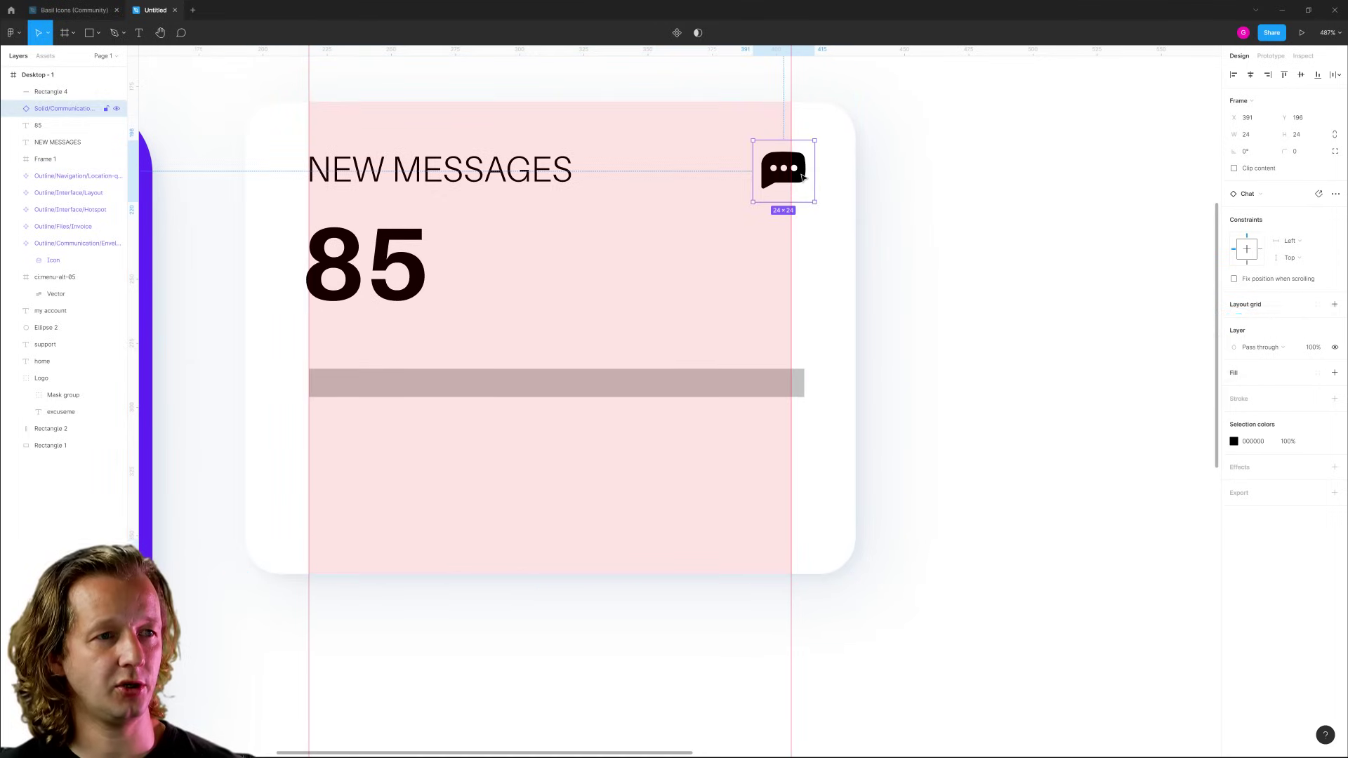
pyautogui.moveTo(784, 177); pyautogui.dragTo(767, 179)
pyautogui.click(798, 386)
pyautogui.moveTo(800, 386); pyautogui.dragTo(794, 387)
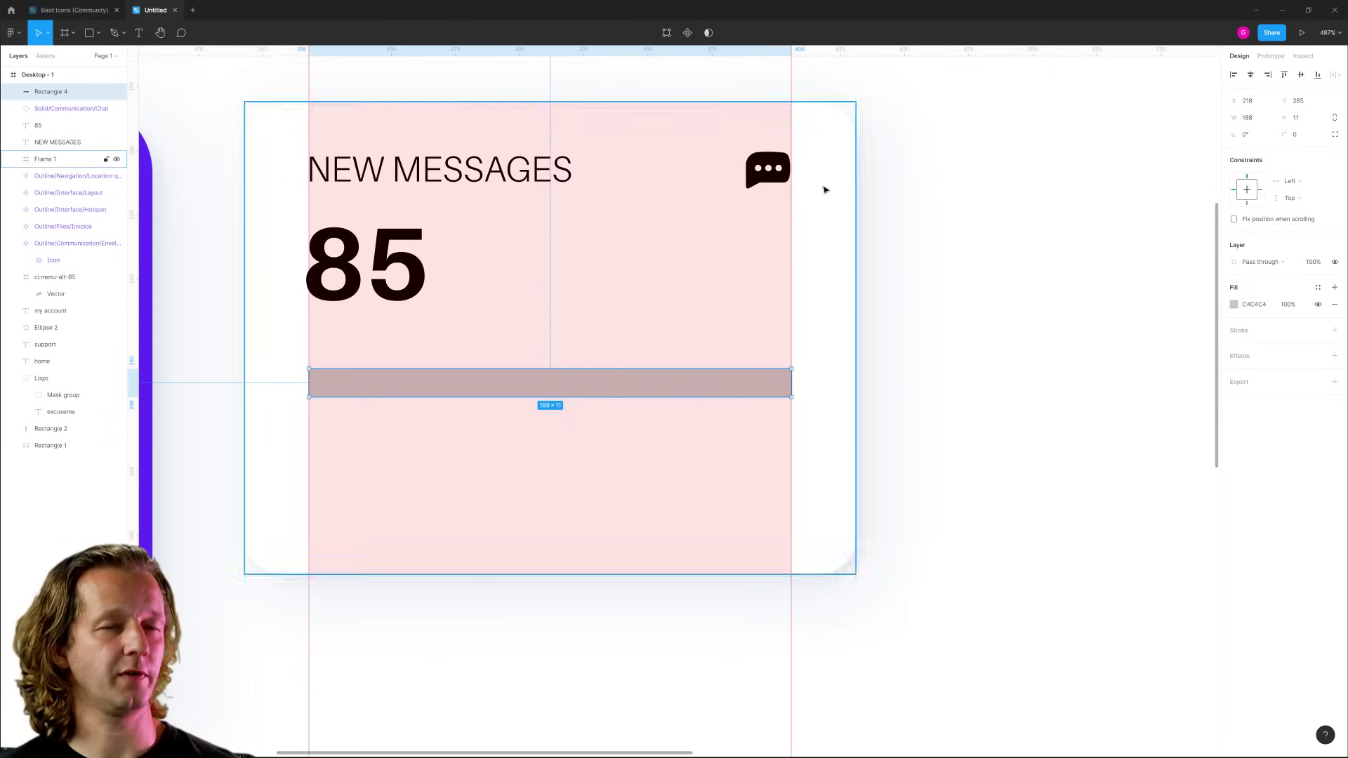
# Hide the card frame's layout grid and the rulers.
pyautogui.click(852, 151)
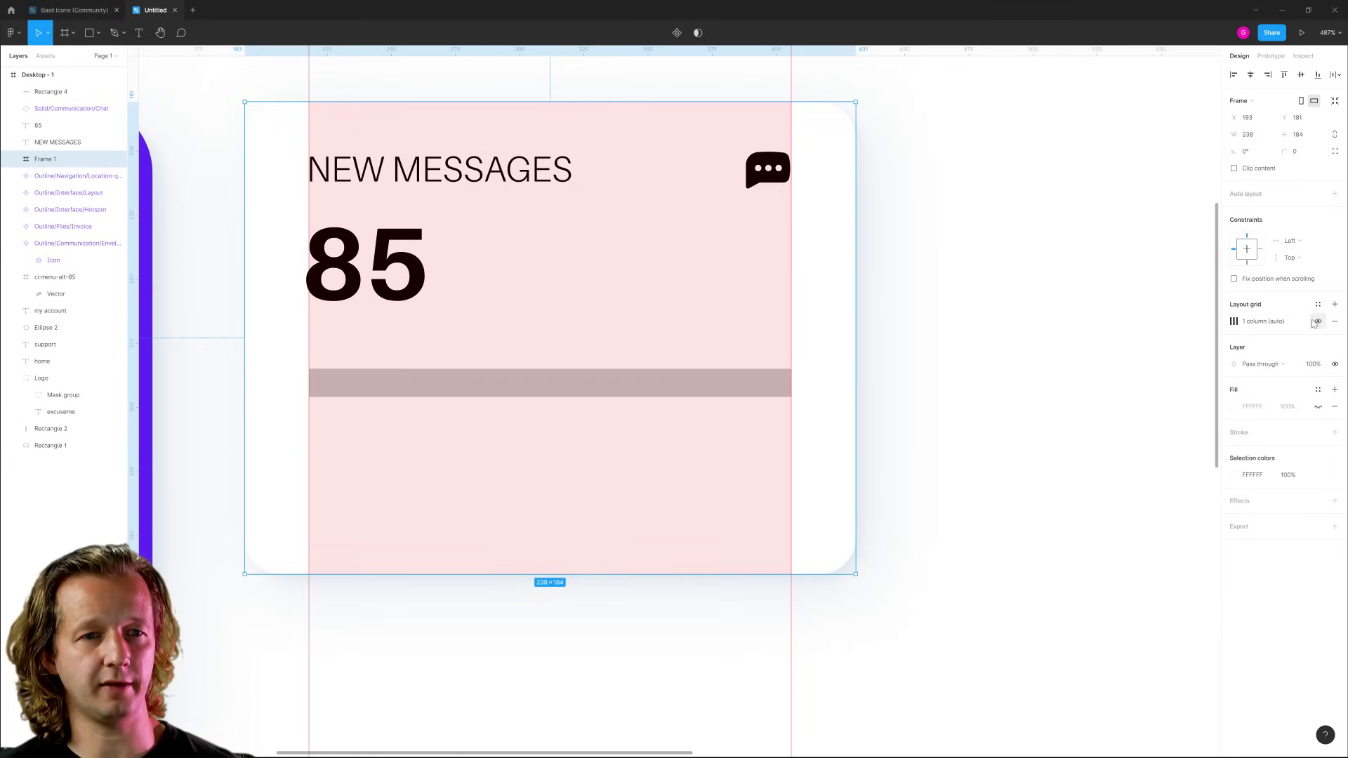
pyautogui.click(1318, 321)
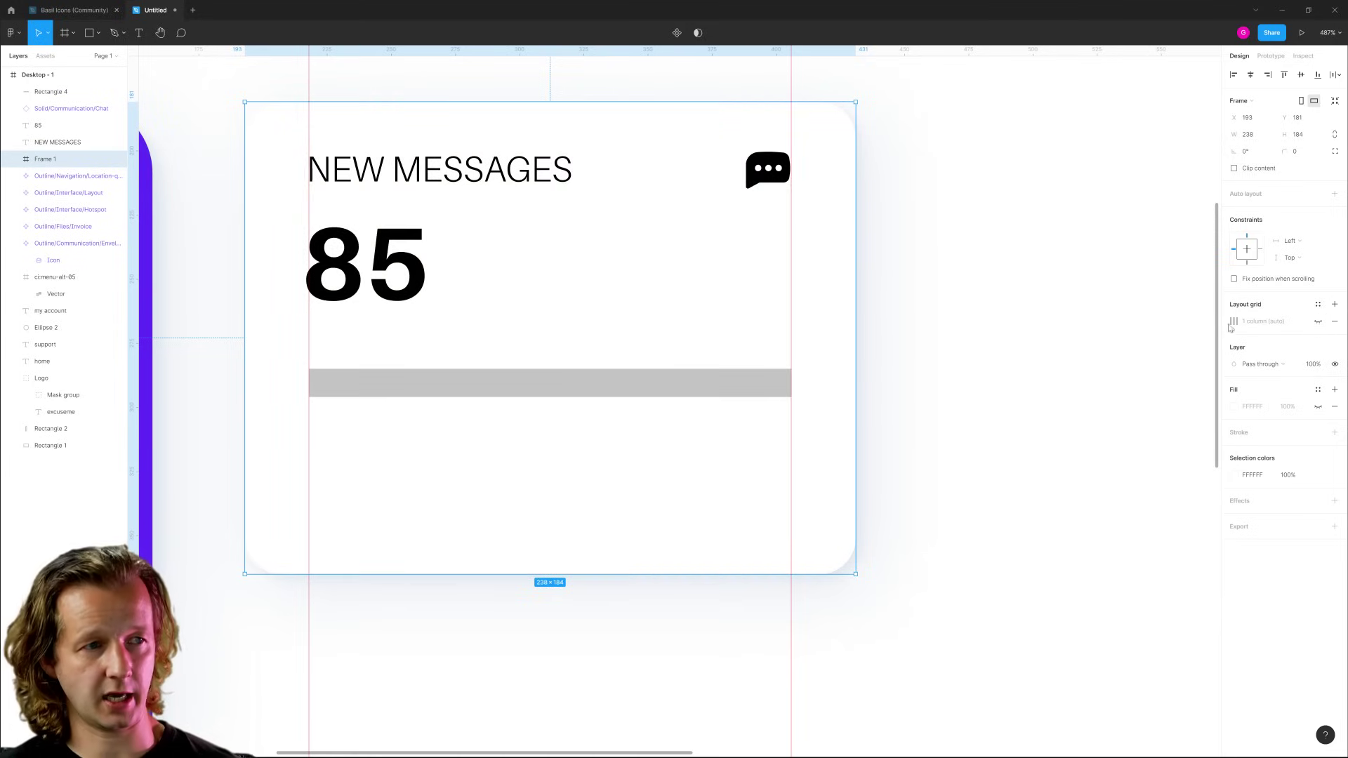
pyautogui.hotkey('shift', 'r')
pyautogui.scroll(-5, 466, 133)
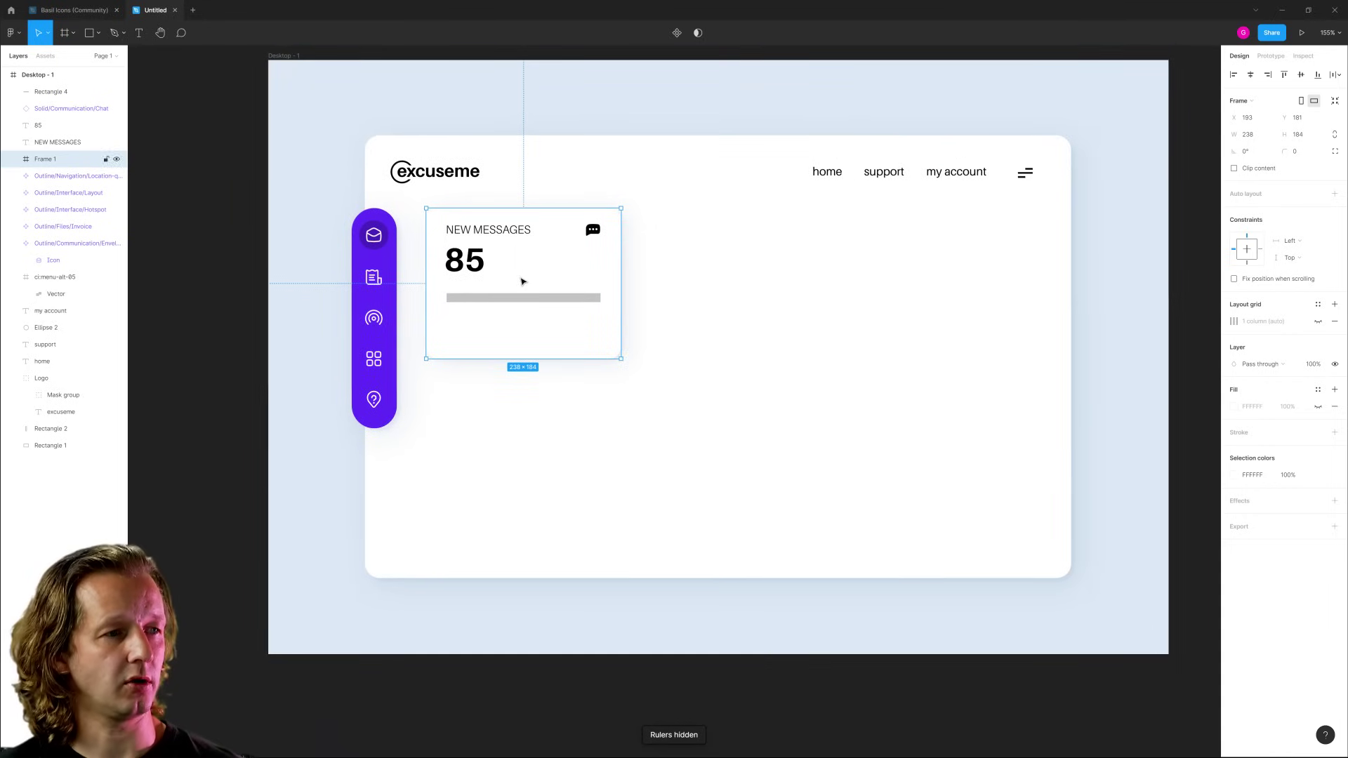
# Fill the grey bar with the sidebar's sampled purple and lighten it to the muted lavender C8C0DF.
pyautogui.scroll(3, 524, 280)
pyautogui.click(552, 303)
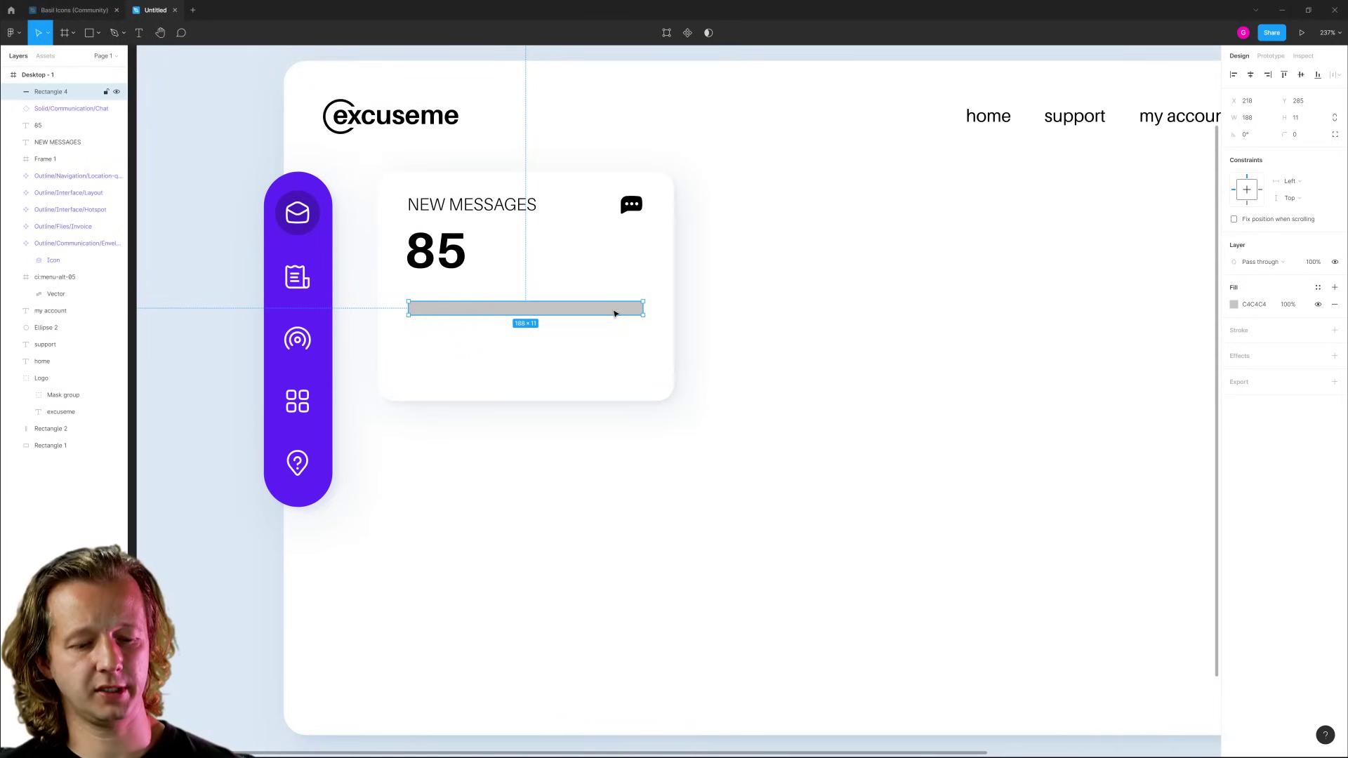
pyautogui.press('i')
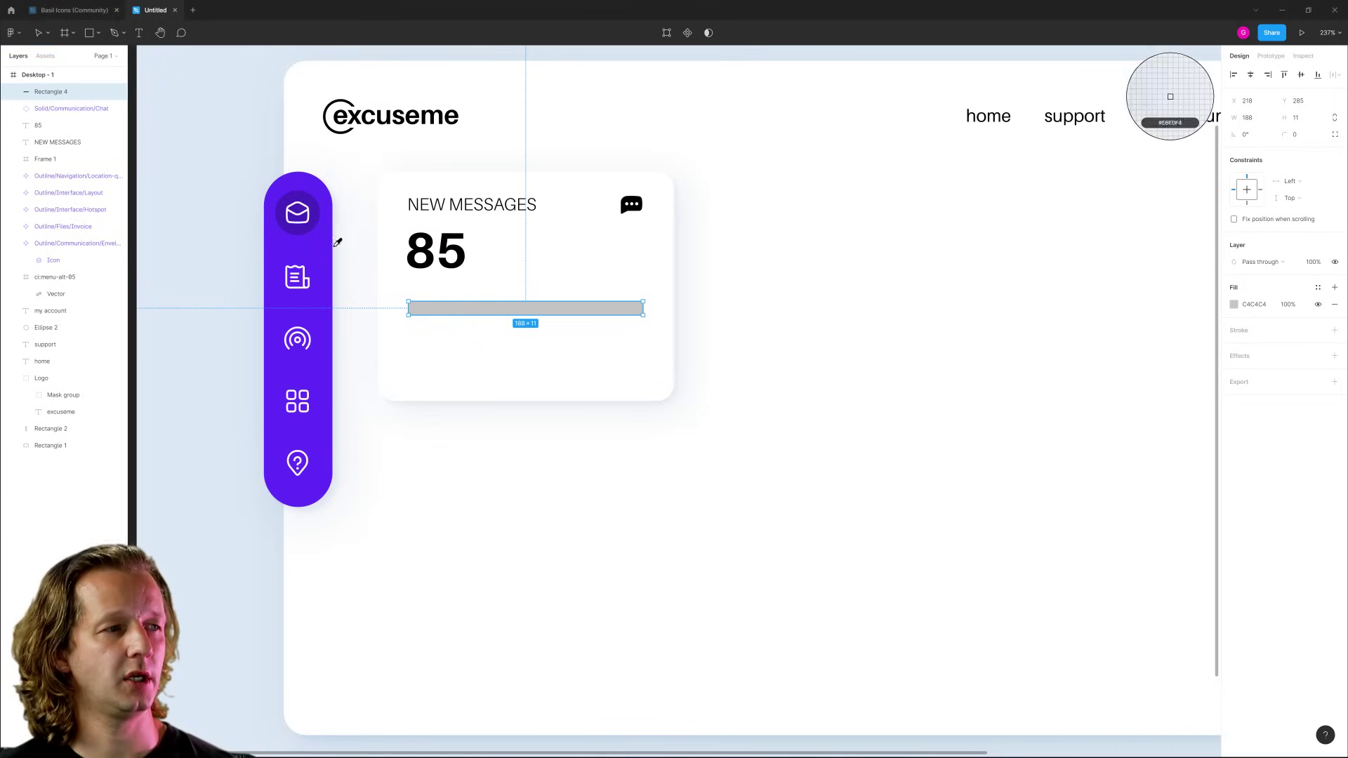
pyautogui.click(320, 247)
pyautogui.click(1233, 304)
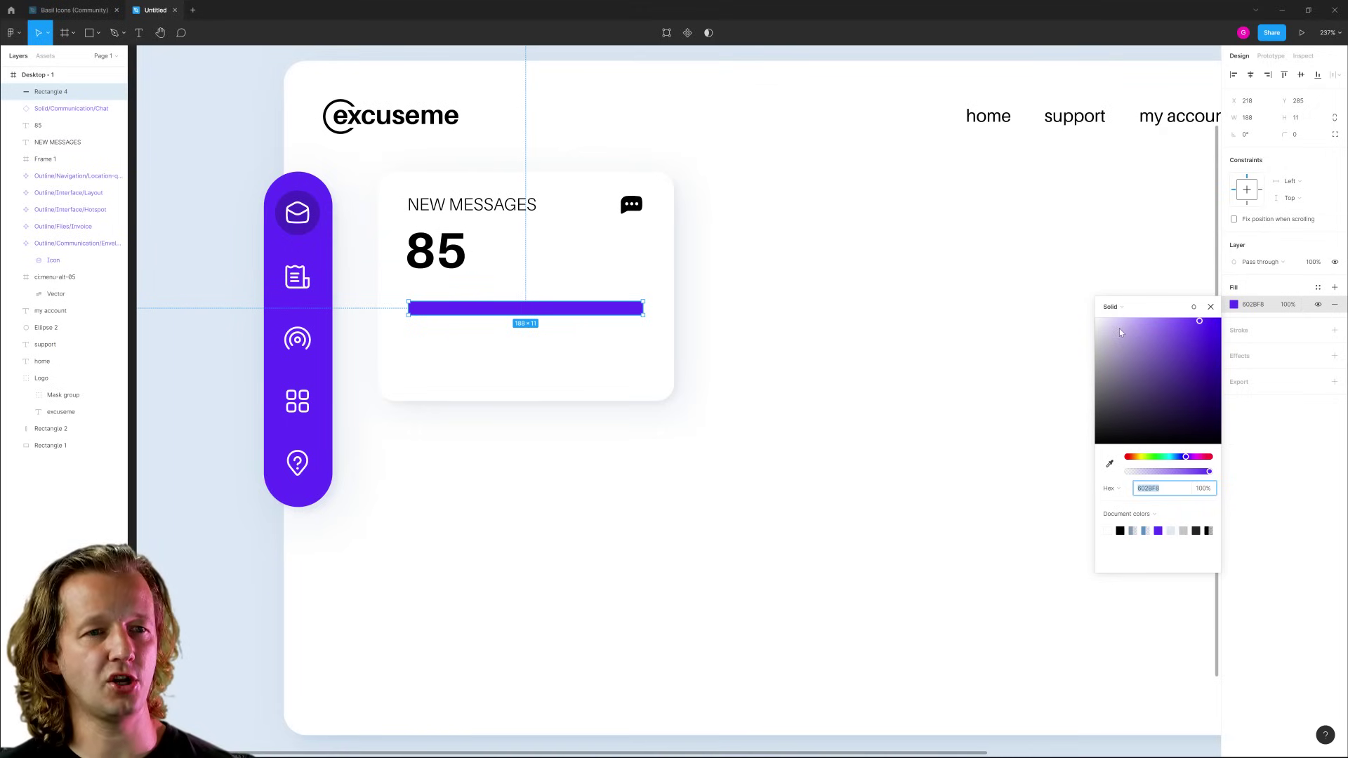
pyautogui.click(1115, 328)
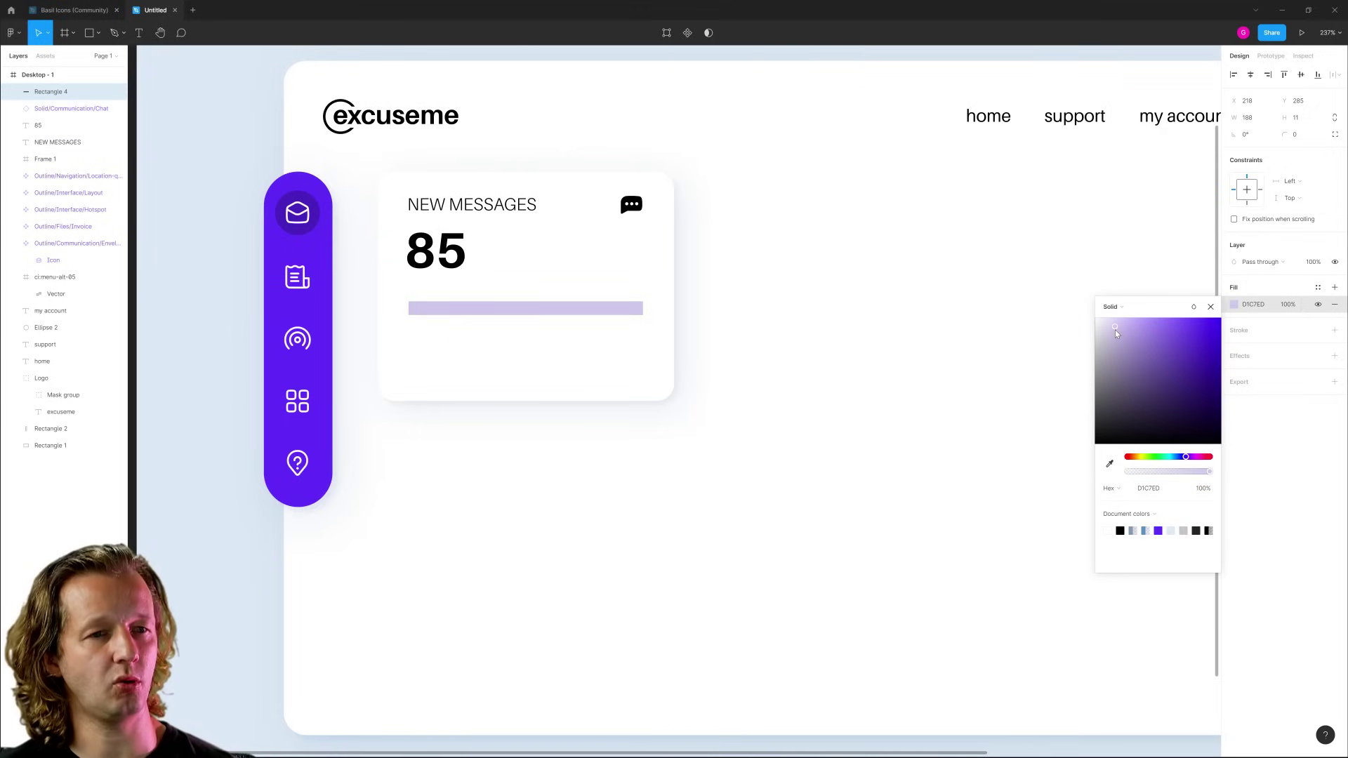
pyautogui.moveTo(1116, 334); pyautogui.dragTo(1114, 338)
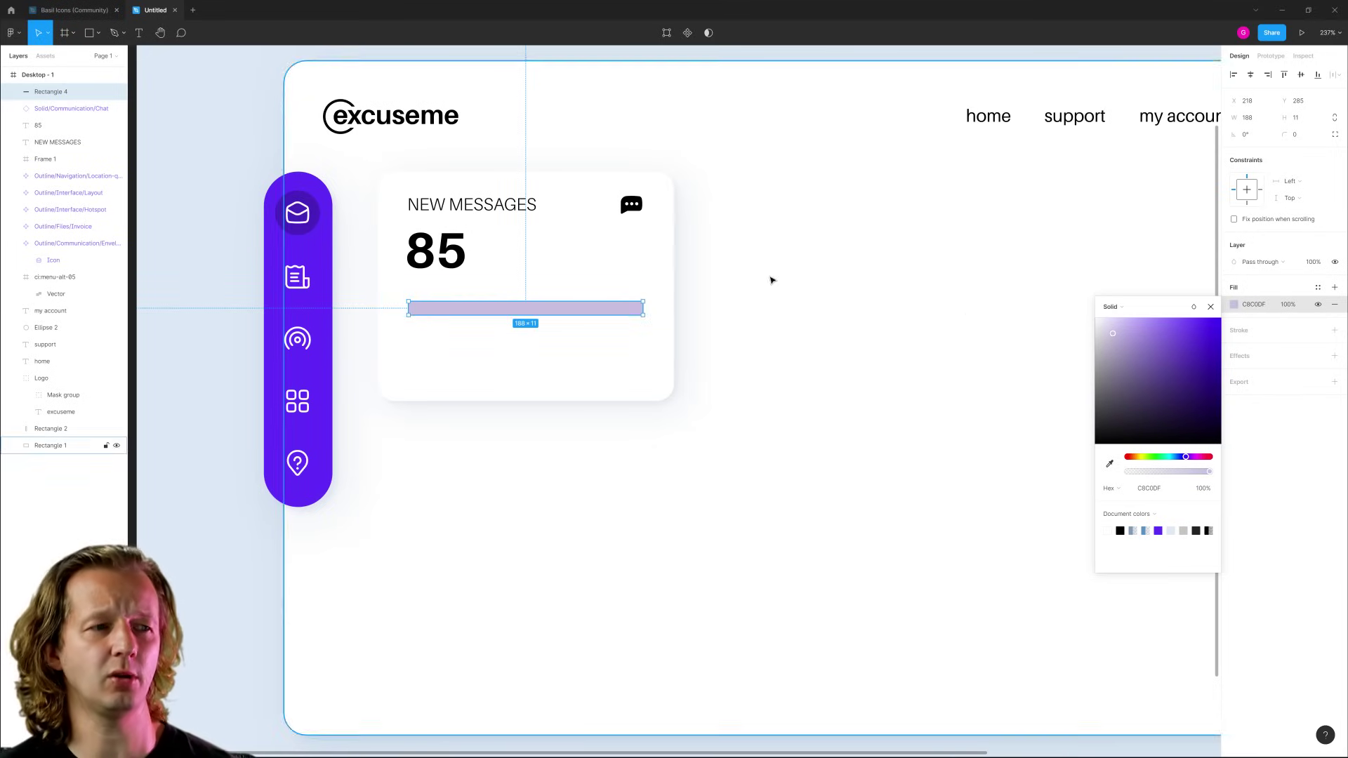
# Round the lavender bar's ends with a corner radius of 31.
pyautogui.scroll(1, 570, 287)
pyautogui.scroll(5, 570, 288)
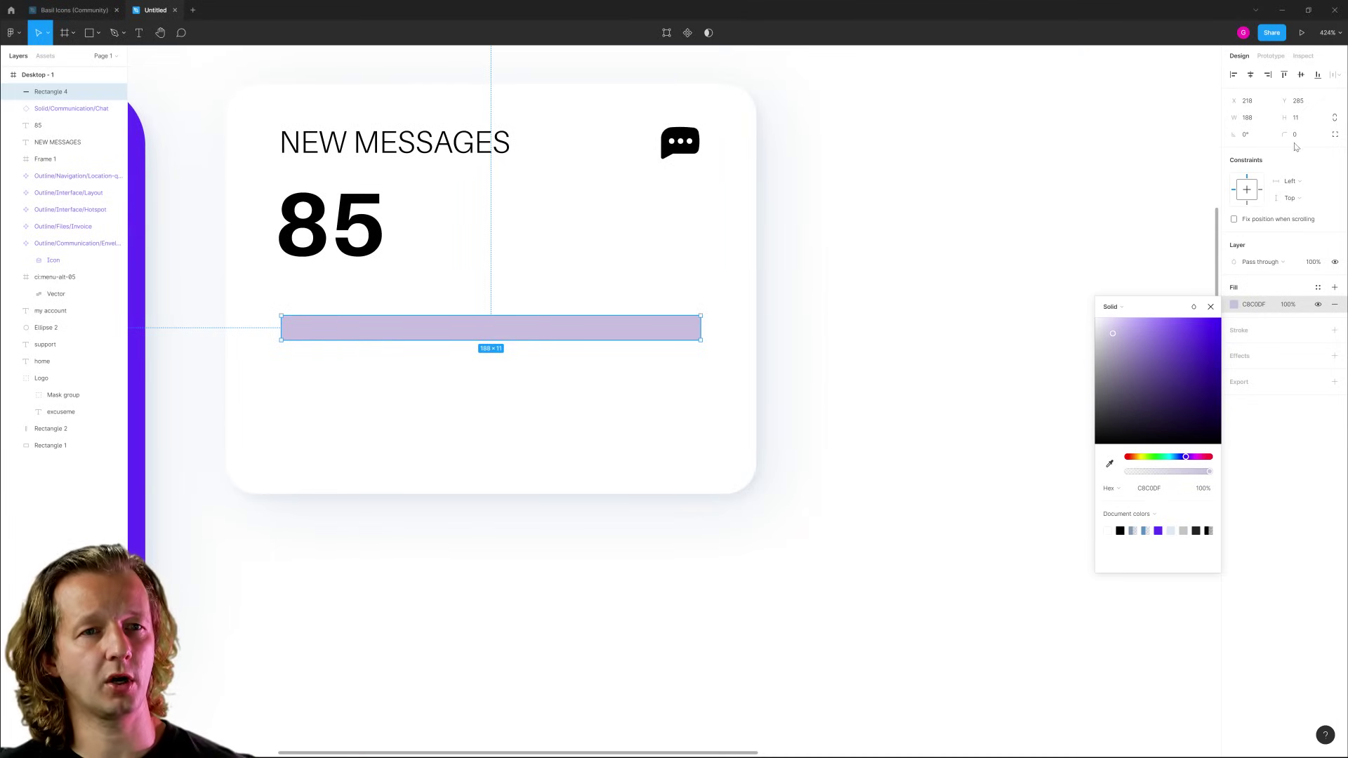
pyautogui.moveTo(1285, 134); pyautogui.dragTo(266, 135)
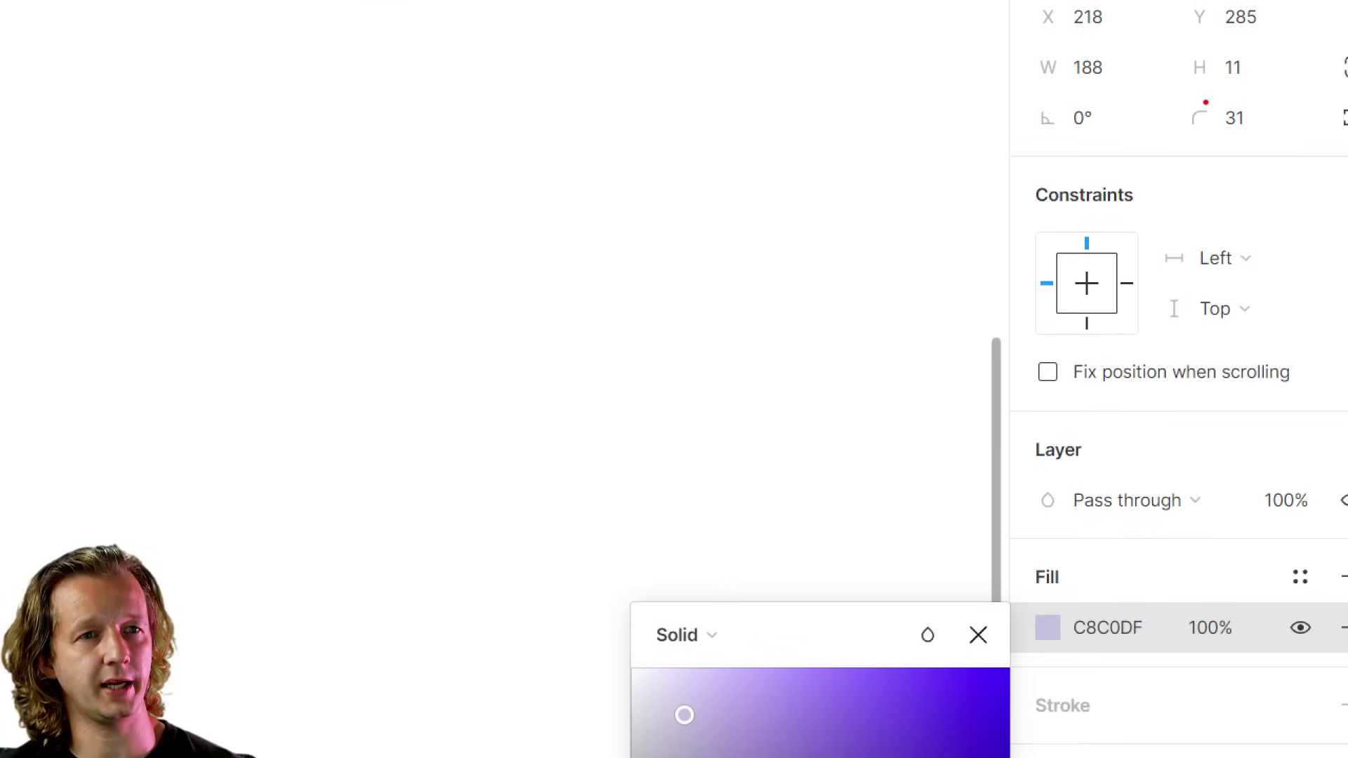
pyautogui.scroll(10, 713, 313)
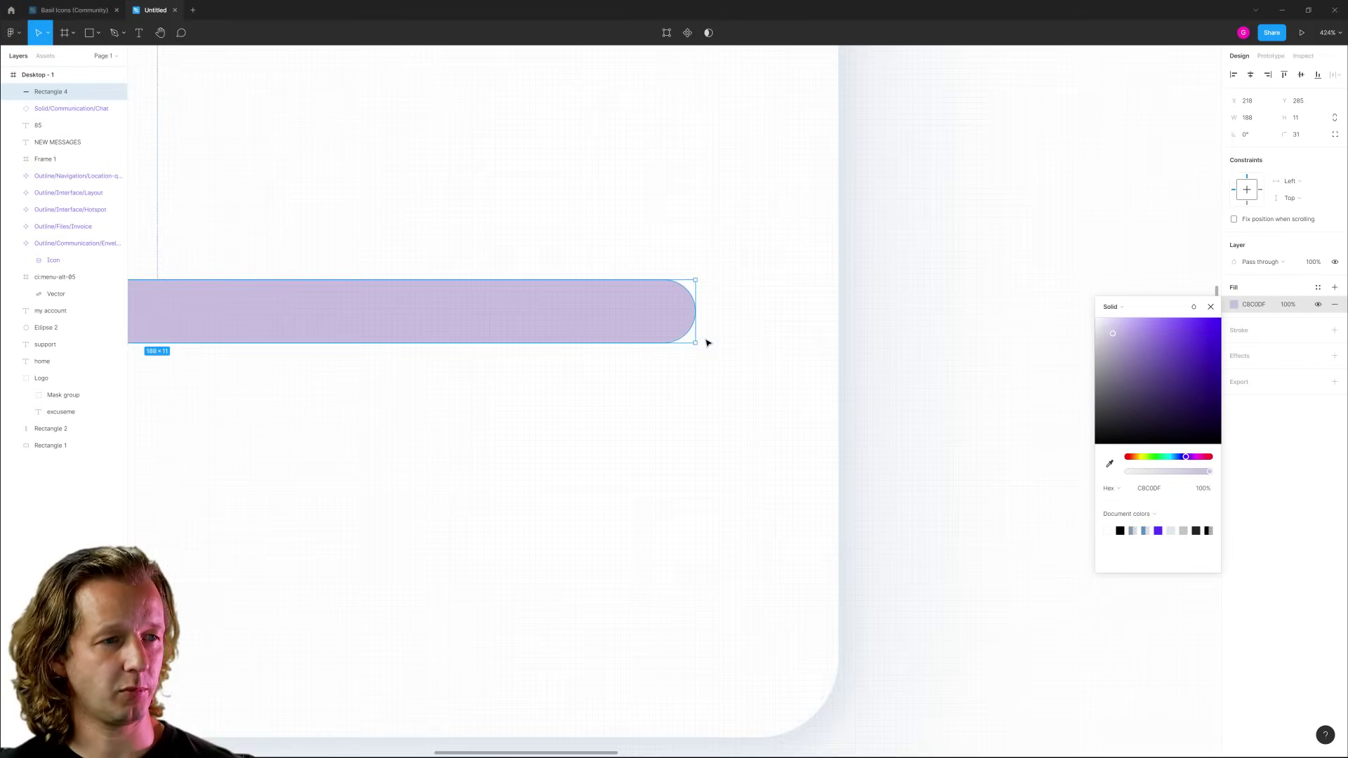
pyautogui.scroll(-10, 674, 309)
pyautogui.hscroll(-2, 569, 319)
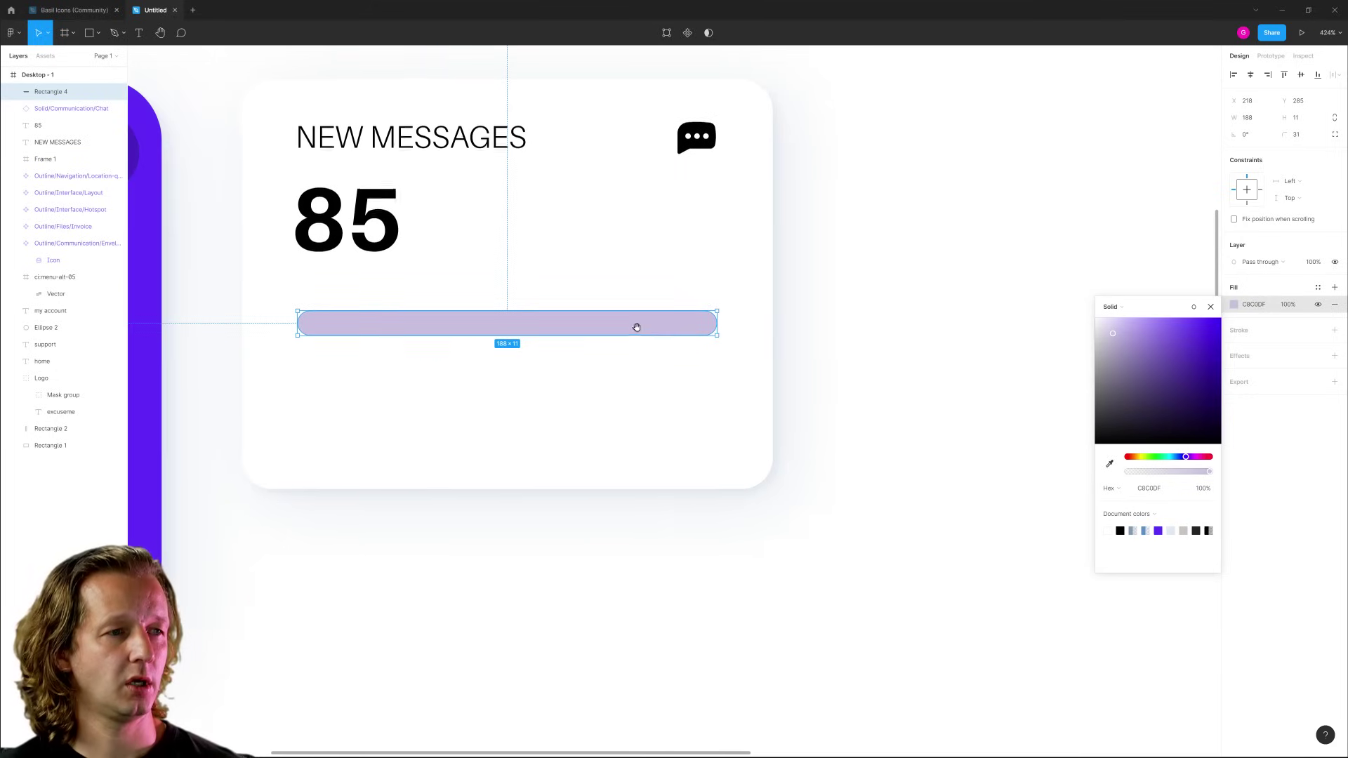
pyautogui.hotkey('ctrl', 'c')
pyautogui.hotkey('ctrl', 'v')
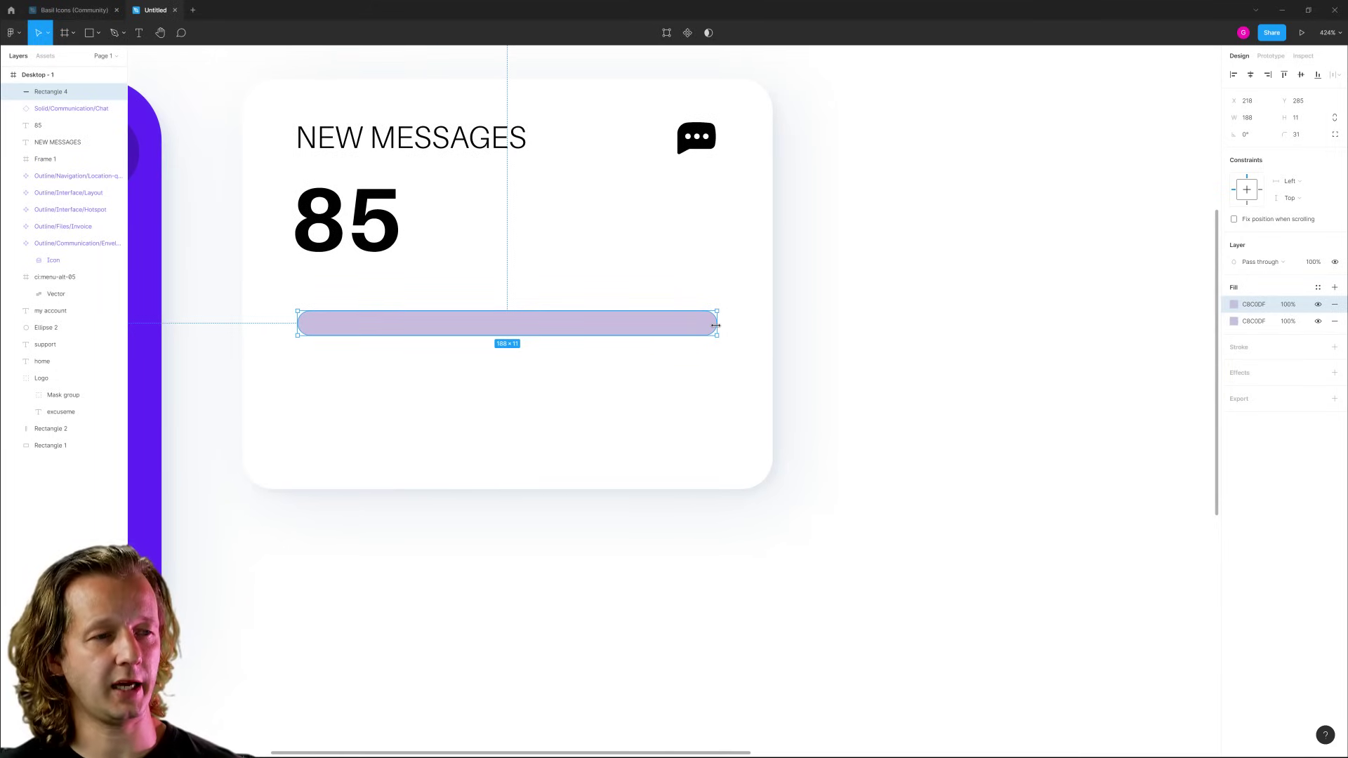
pyautogui.moveTo(715, 325)
pyautogui.mouseDown()
pyautogui.moveTo(632, 324)
pyautogui.moveTo(716, 325)
pyautogui.mouseUp()
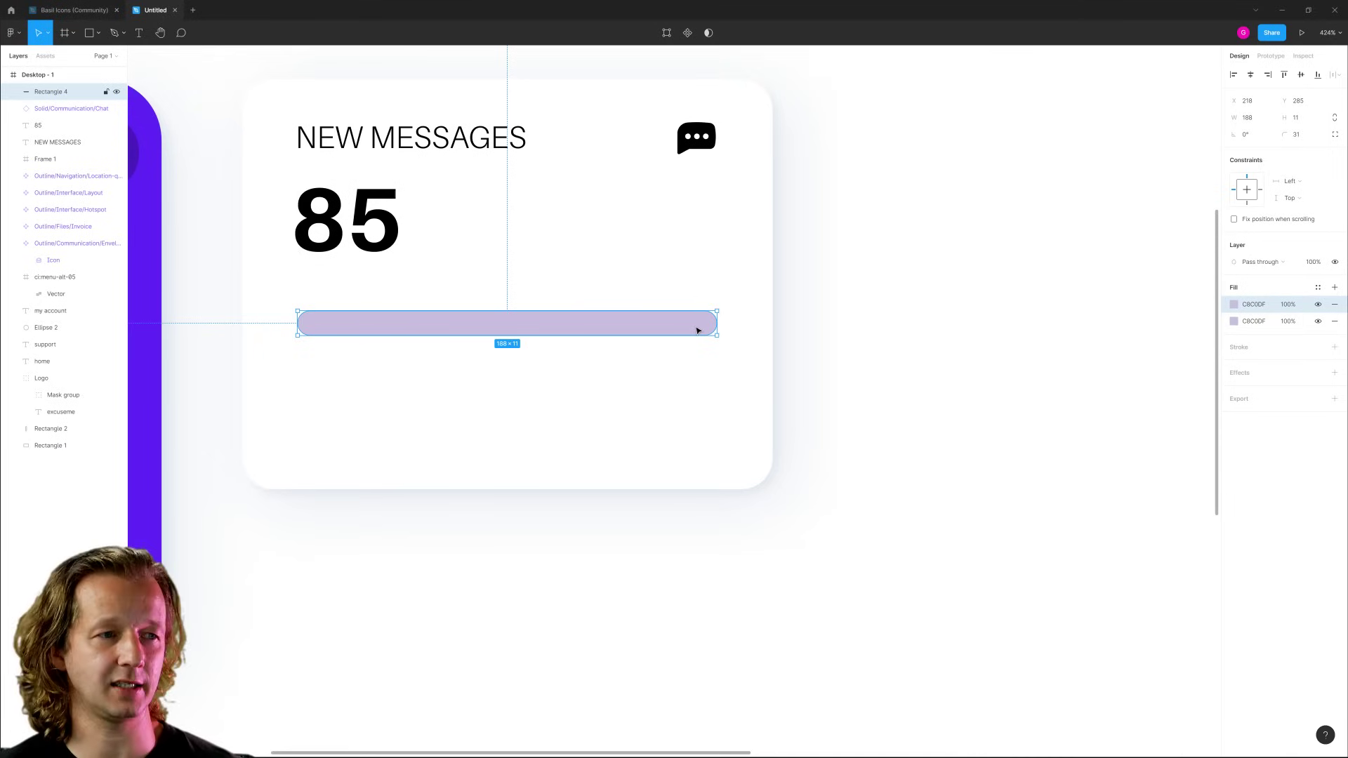
pyautogui.click(1334, 305)
pyautogui.click(888, 325)
# Duplicate the lavender bar in place and shorten the copy from its right end to a width of 133.
pyautogui.click(647, 322)
pyautogui.hotkey('ctrl', 'd')
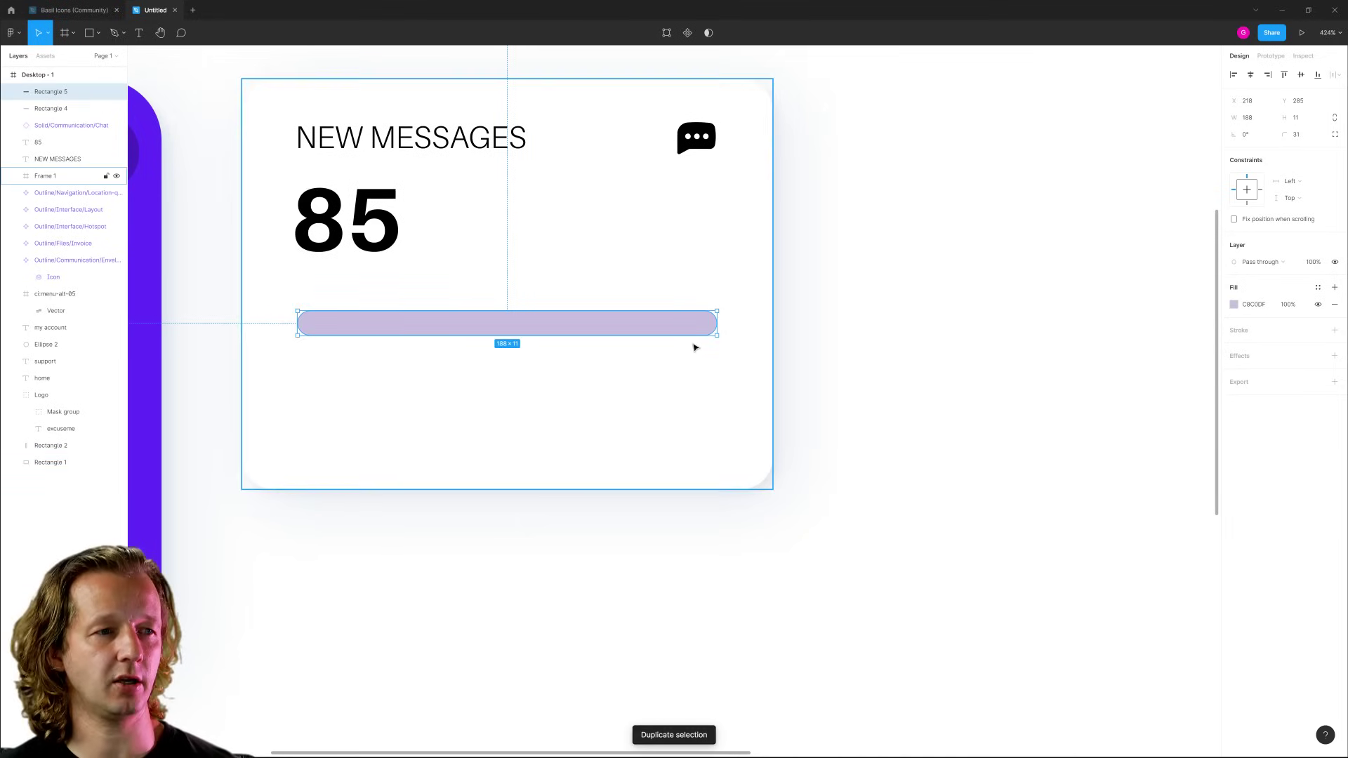
pyautogui.moveTo(716, 323); pyautogui.dragTo(595, 323)
# Fill the shorter progress bar with the saturated purple sampled from the sidebar.
pyautogui.click(1234, 306)
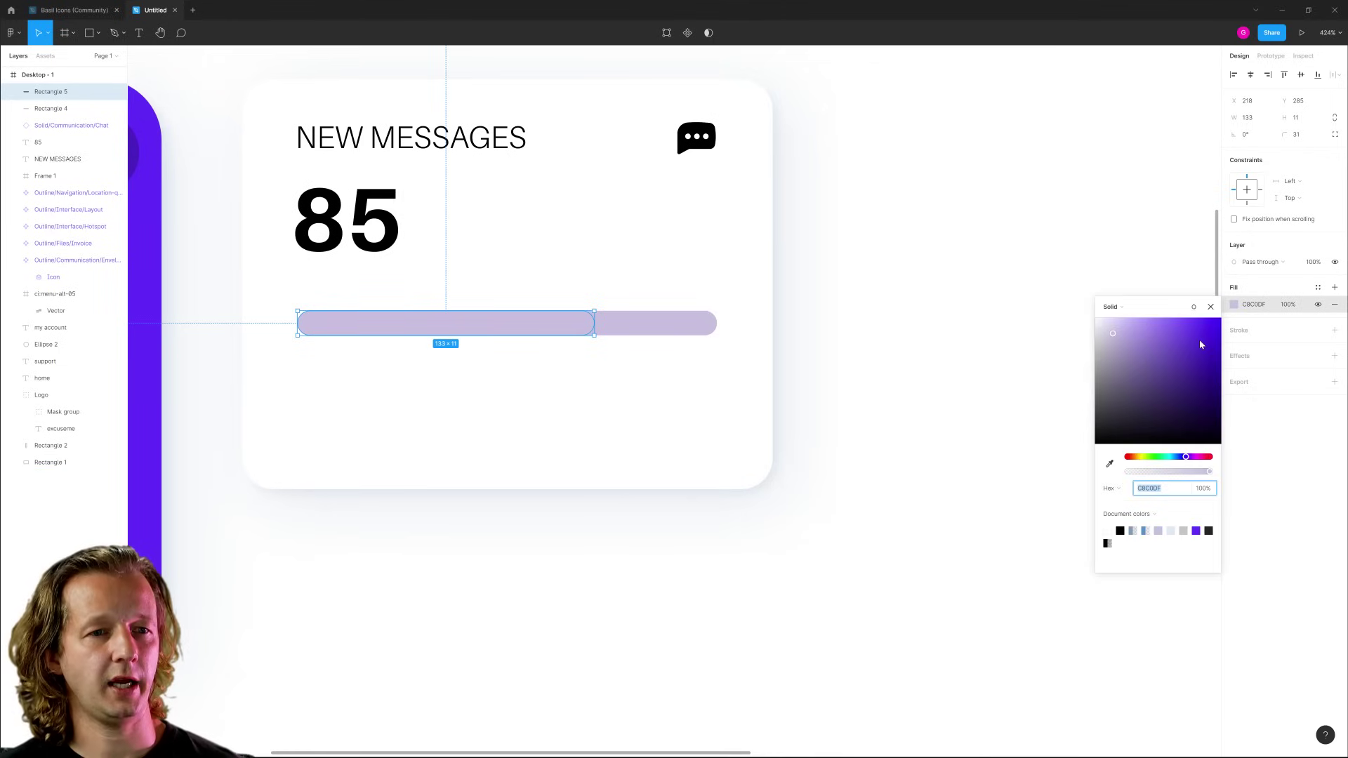
pyautogui.click(1109, 464)
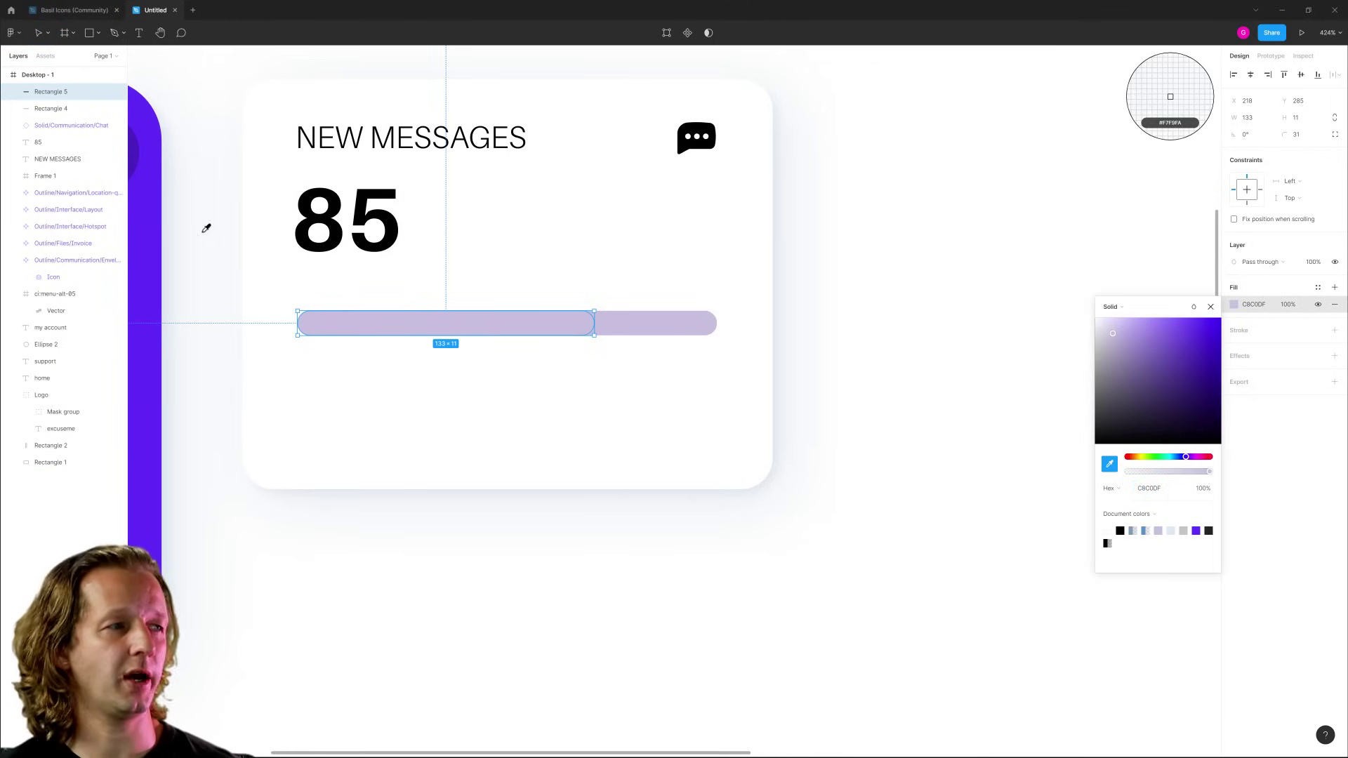
pyautogui.click(155, 223)
pyautogui.click(659, 572)
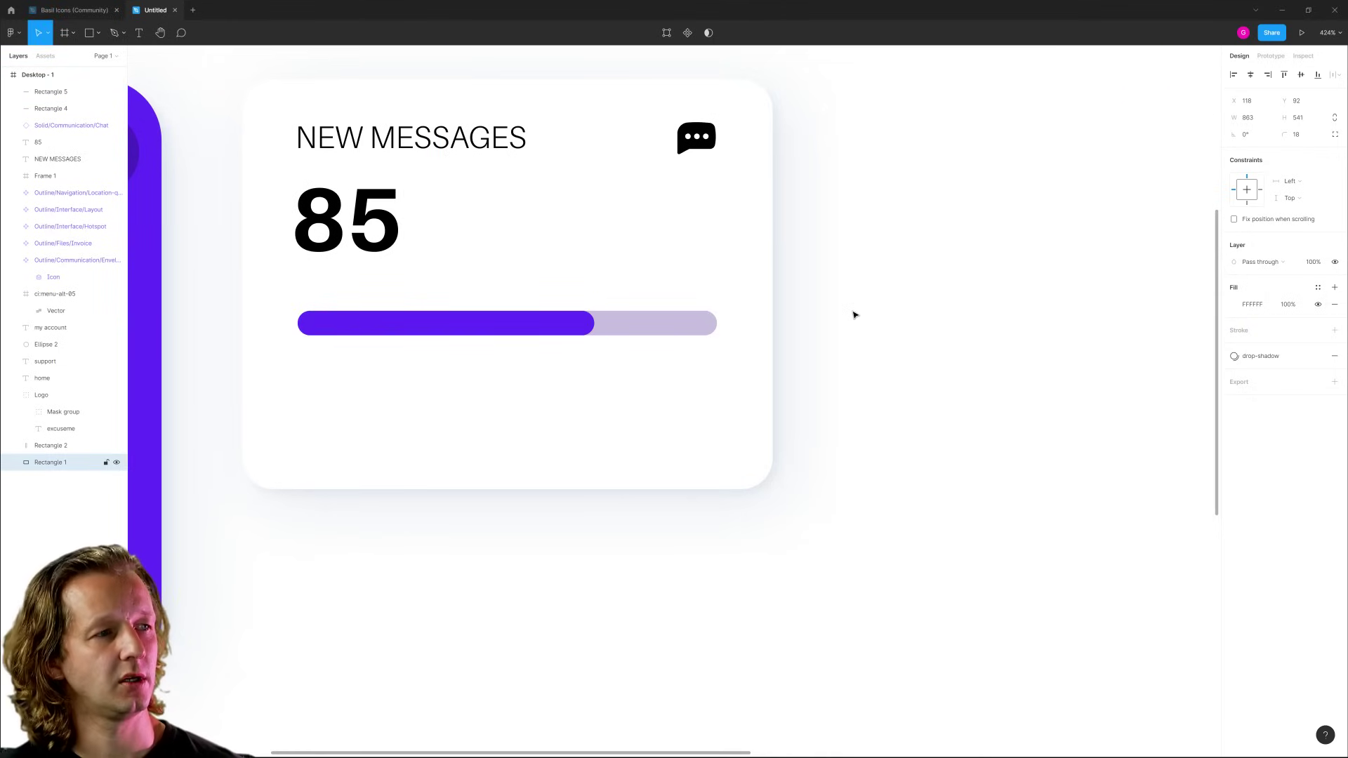
# Move both progress bar rectangles together lower in the card to a Y position of 304.
pyautogui.scroll(-3, 854, 313)
pyautogui.scroll(-5, 854, 315)
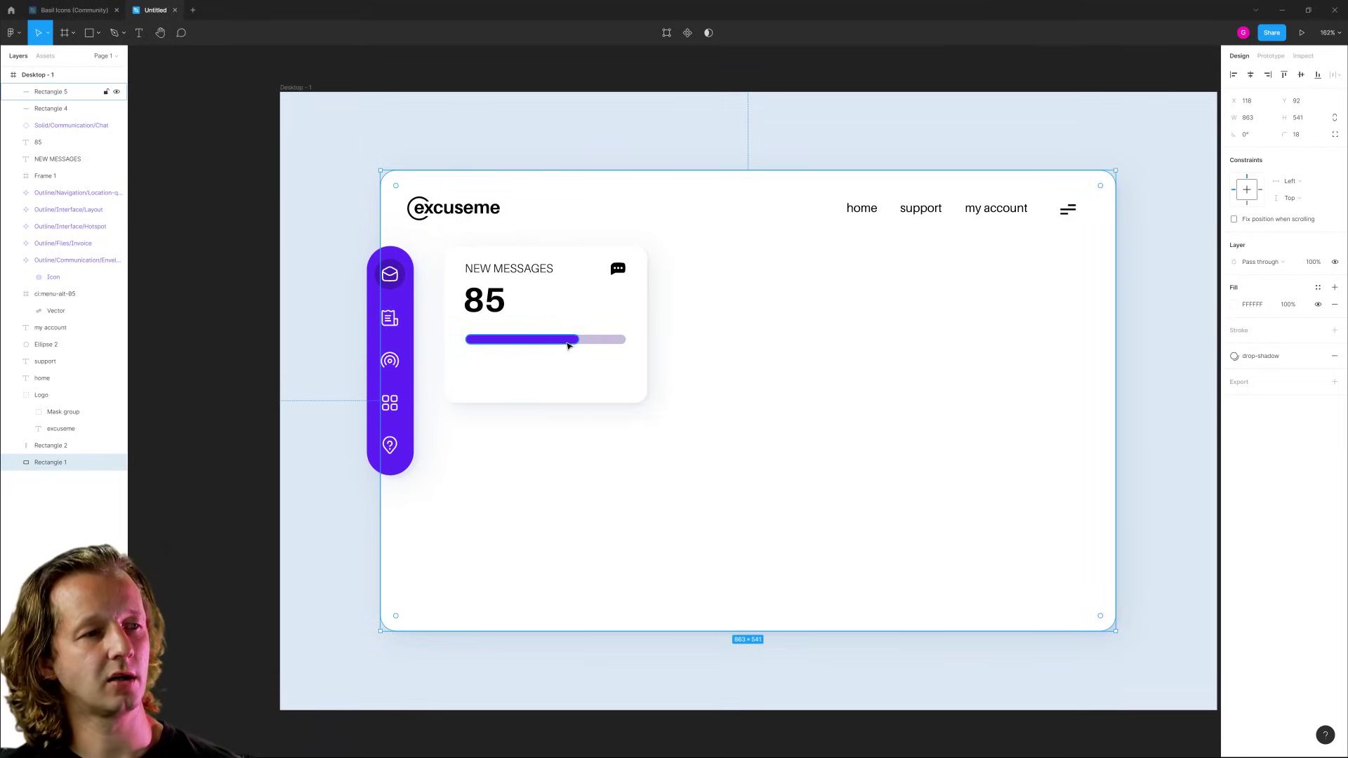
pyautogui.click(572, 340)
pyautogui.keyDown('shift'); pyautogui.click(598, 342); pyautogui.keyUp('shift')
pyautogui.moveTo(598, 342); pyautogui.dragTo(667, 357)
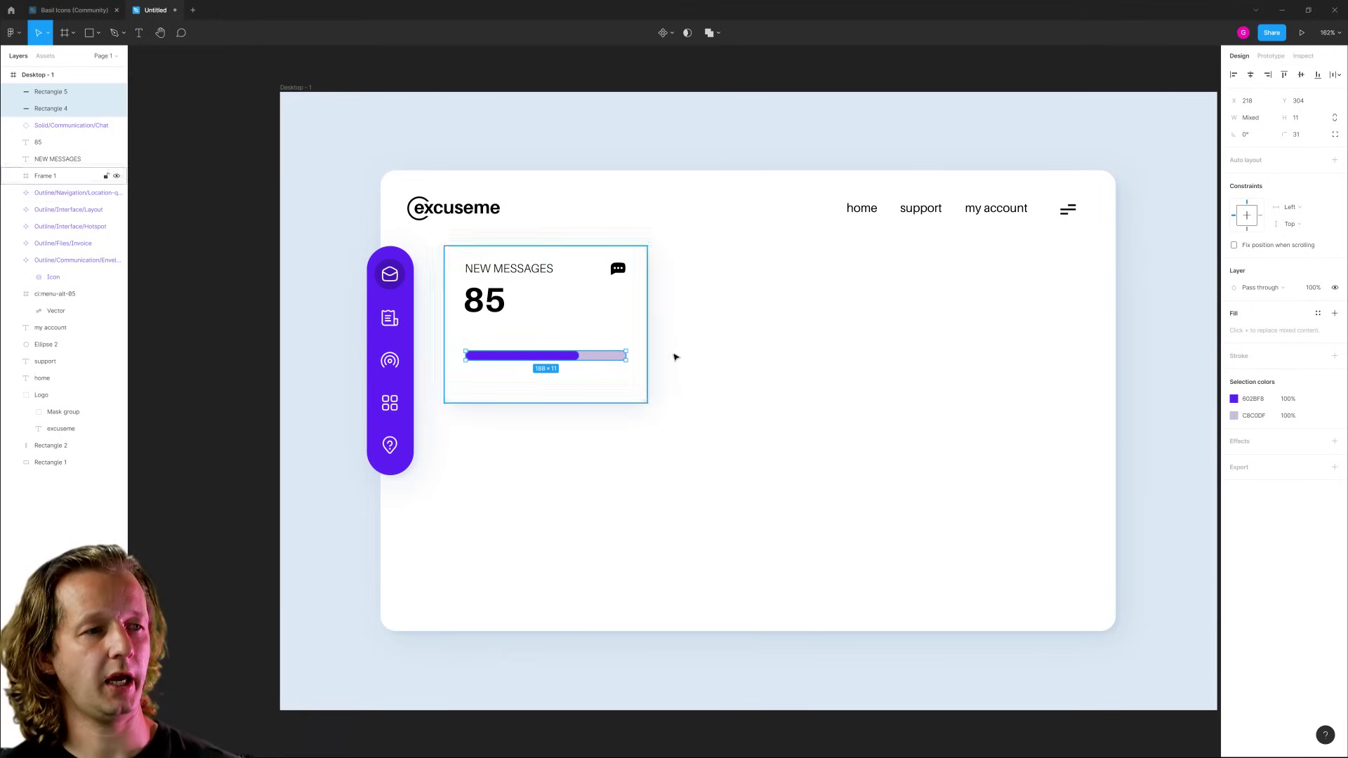
pyautogui.click(734, 356)
# Duplicate the NEW MESSAGES label directly below the progress bar and change the copy's text to "Response Rate".
pyautogui.scroll(1, 493, 311)
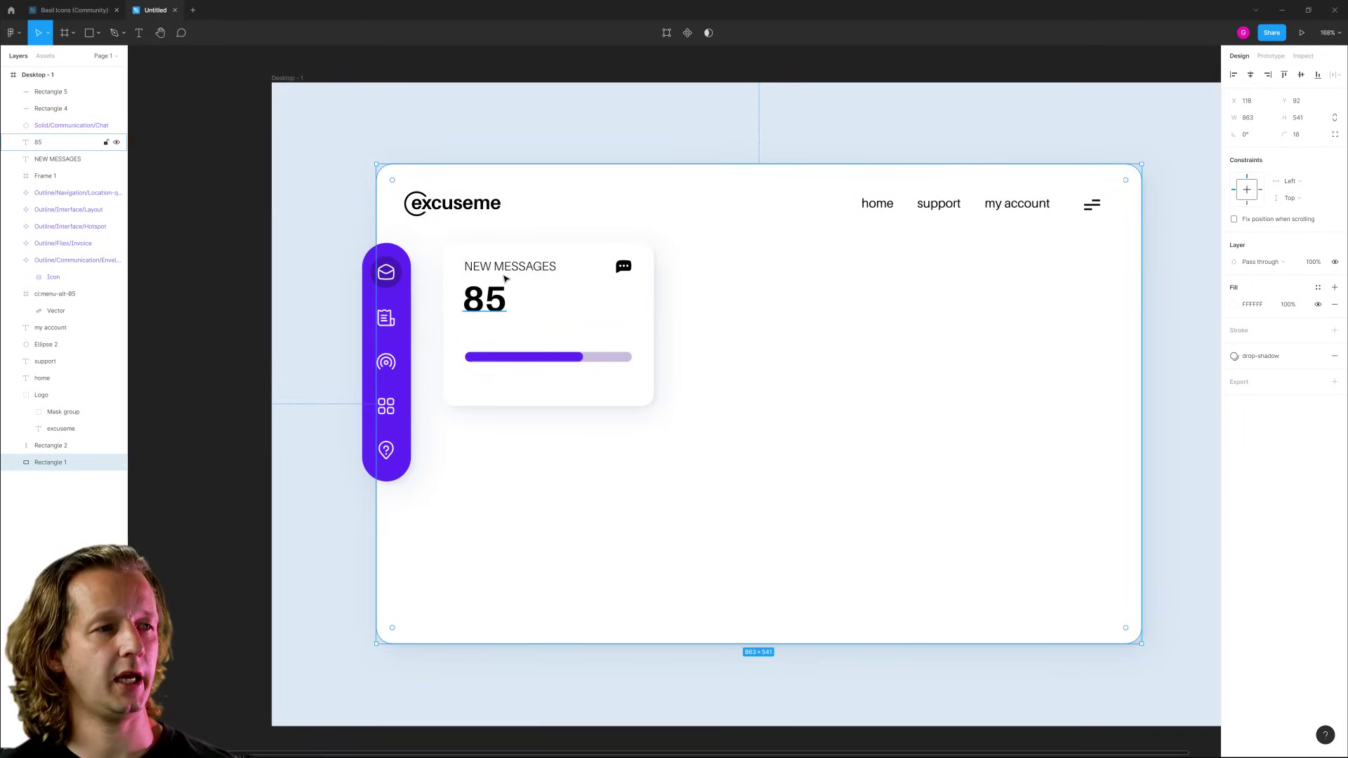
pyautogui.click(524, 272)
pyautogui.moveTo(524, 272); pyautogui.dragTo(518, 379)
pyautogui.doubleClick(516, 376)
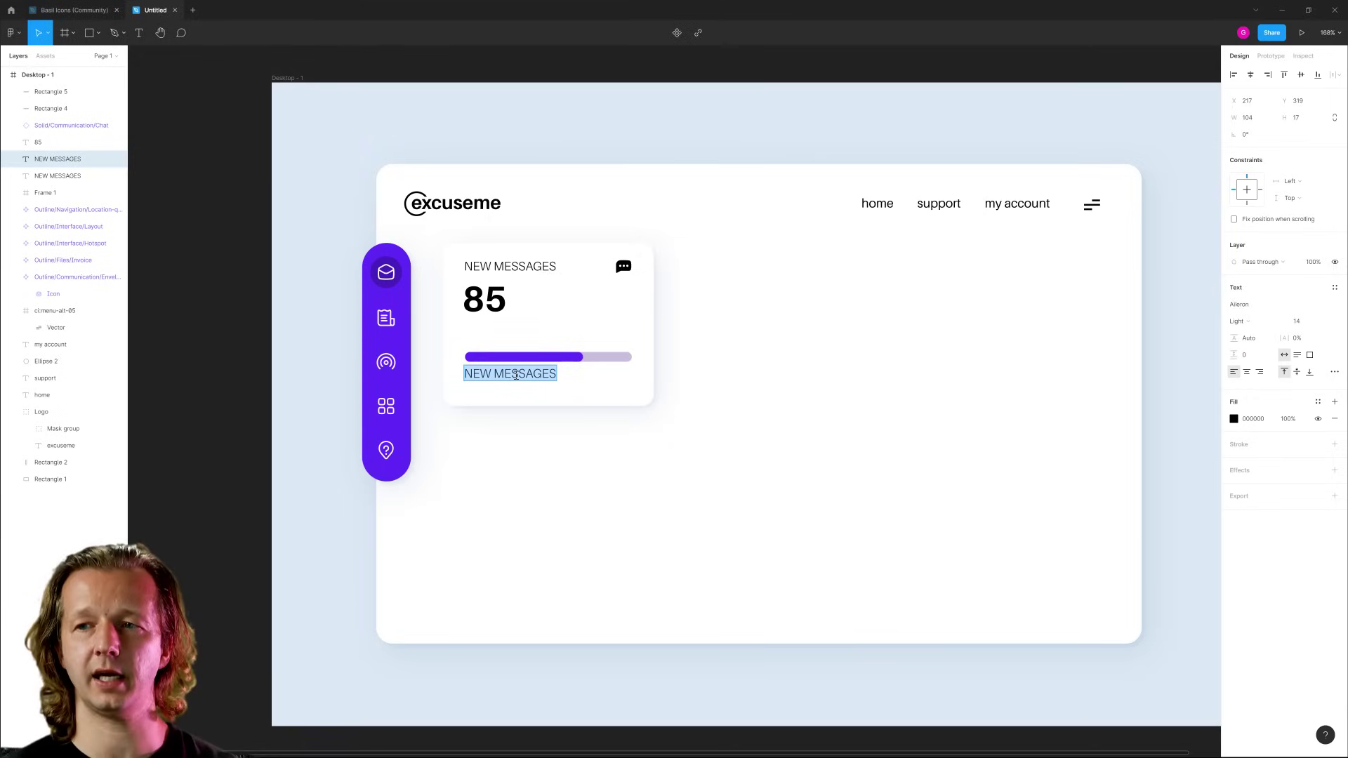
pyautogui.write('rESPONS')
pyautogui.hotkey('ctrl', 'a')
pyautogui.write('Response Rate')
pyautogui.press('Escape')
# Set the Response Rate label to font size 12 and Bold weight.
pyautogui.scroll(3, 668, 400)
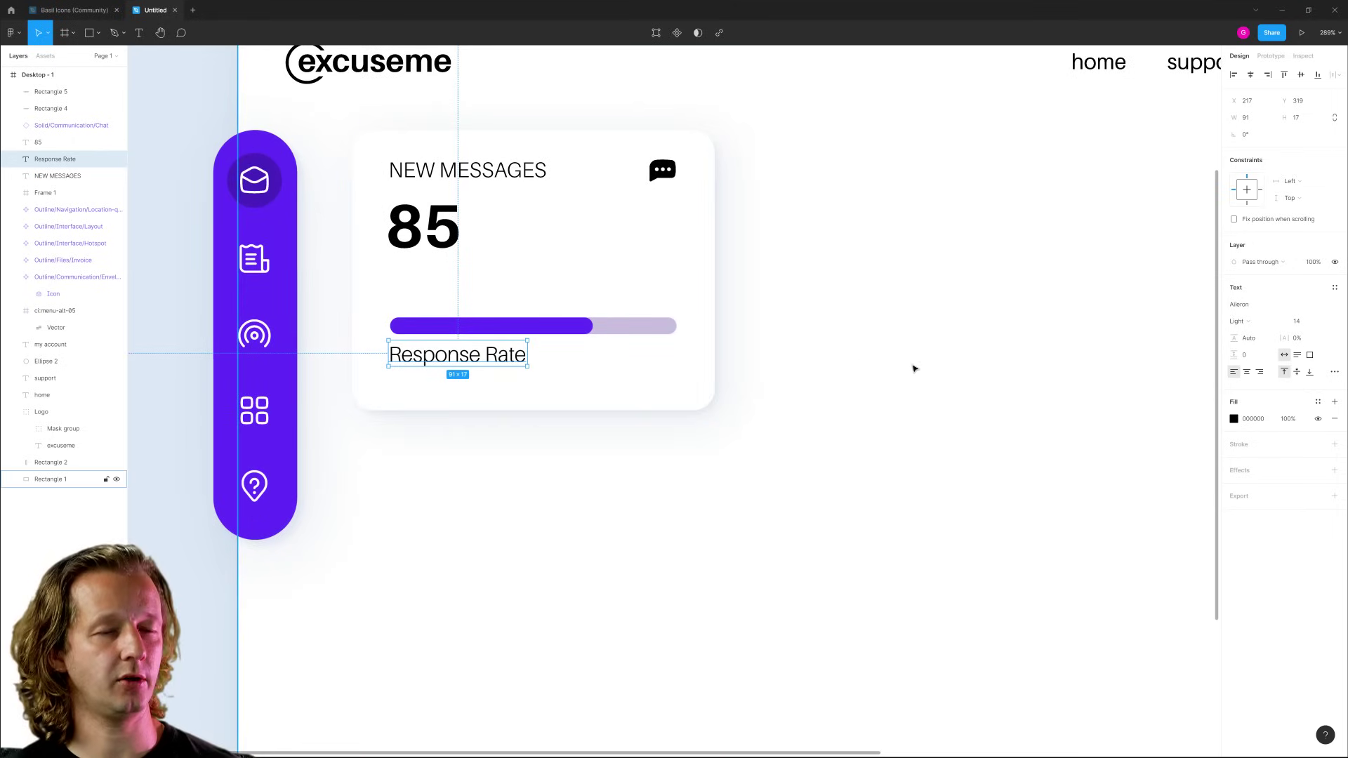
pyautogui.click(1298, 322)
pyautogui.write('12')
pyautogui.press('Return')
pyautogui.click(1260, 325)
pyautogui.click(1253, 360)
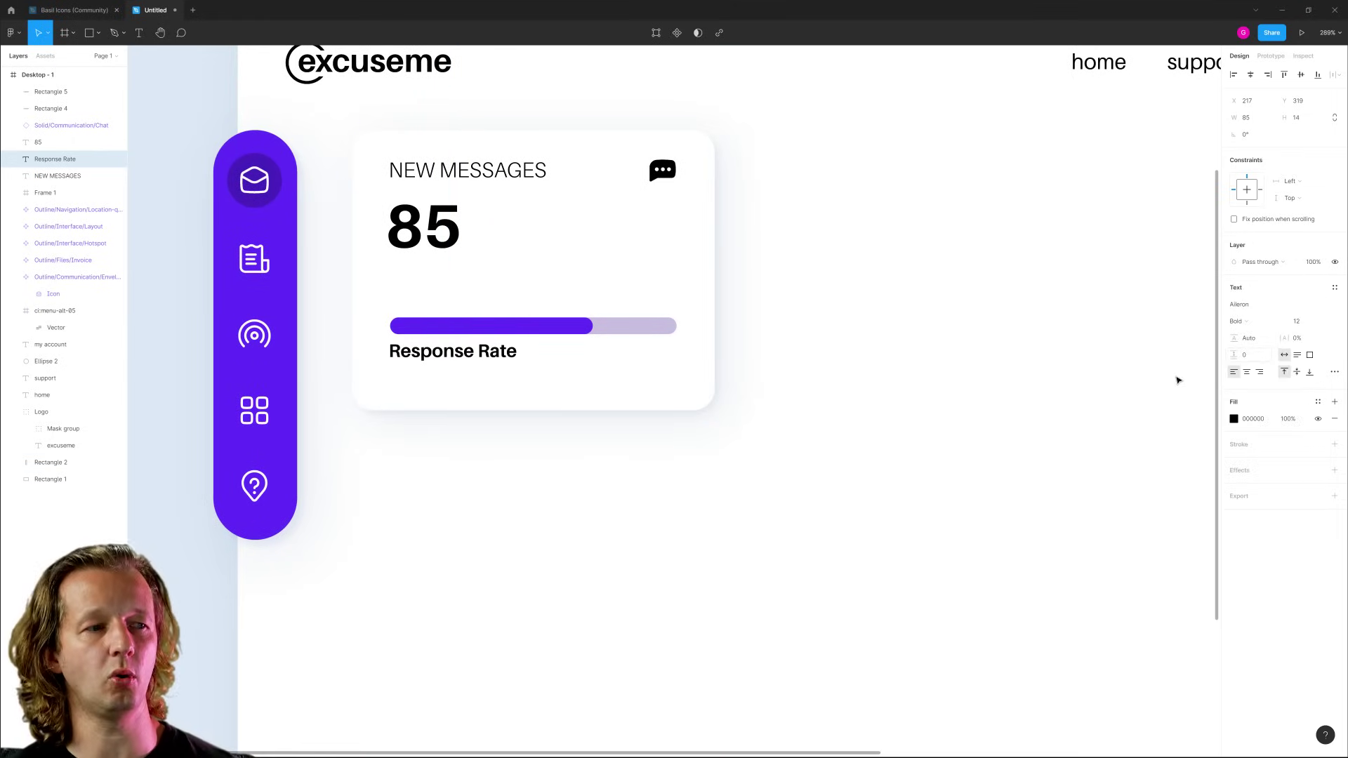
pyautogui.click(685, 545)
pyautogui.click(447, 353)
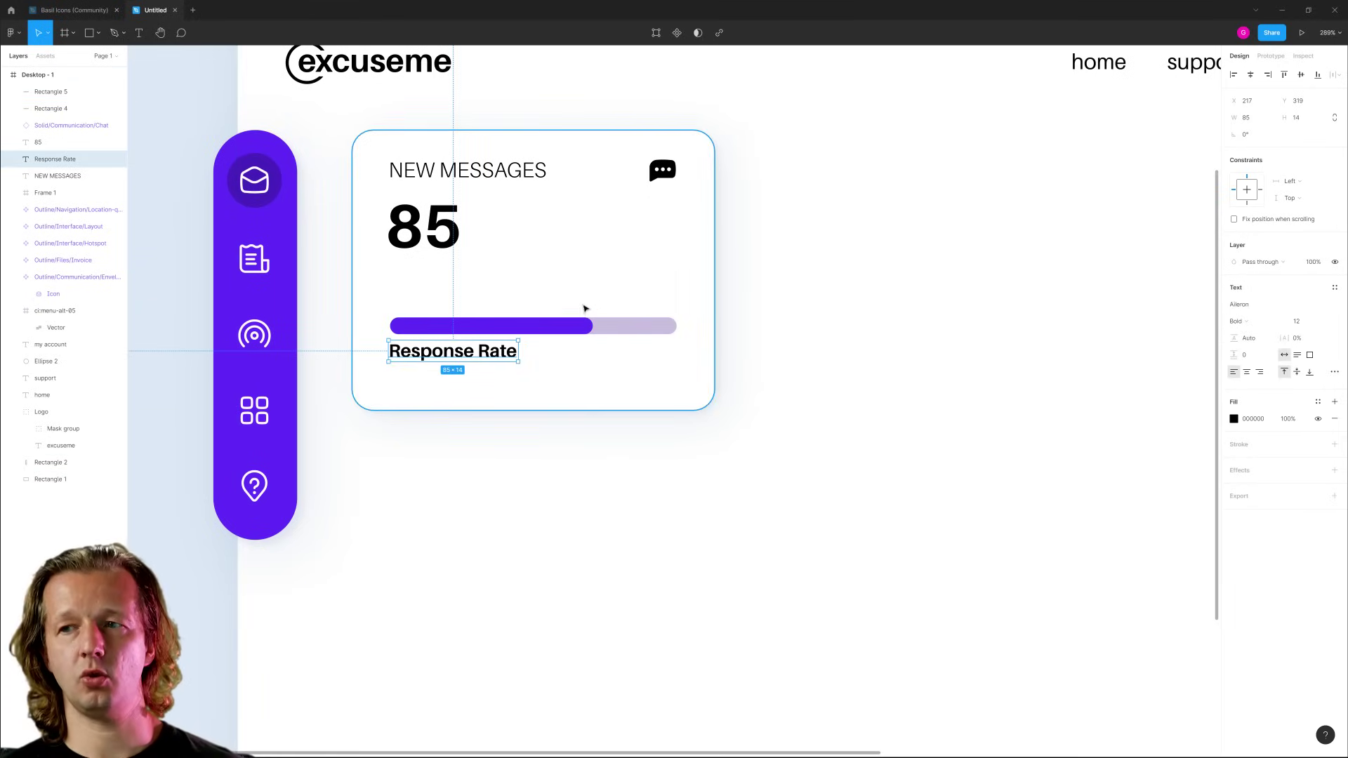
pyautogui.scroll(4, 560, 292)
pyautogui.scroll(3, 620, 304)
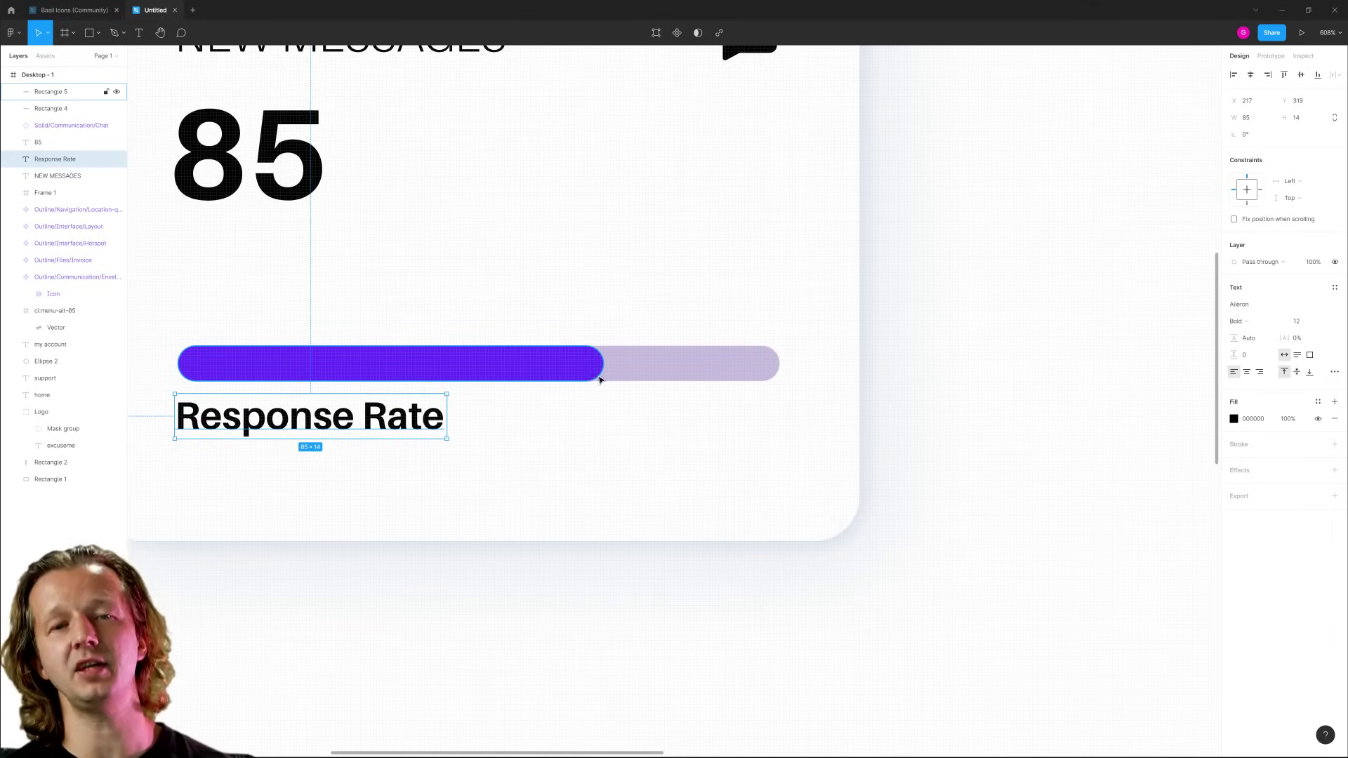
pyautogui.click(727, 374)
pyautogui.click(545, 286)
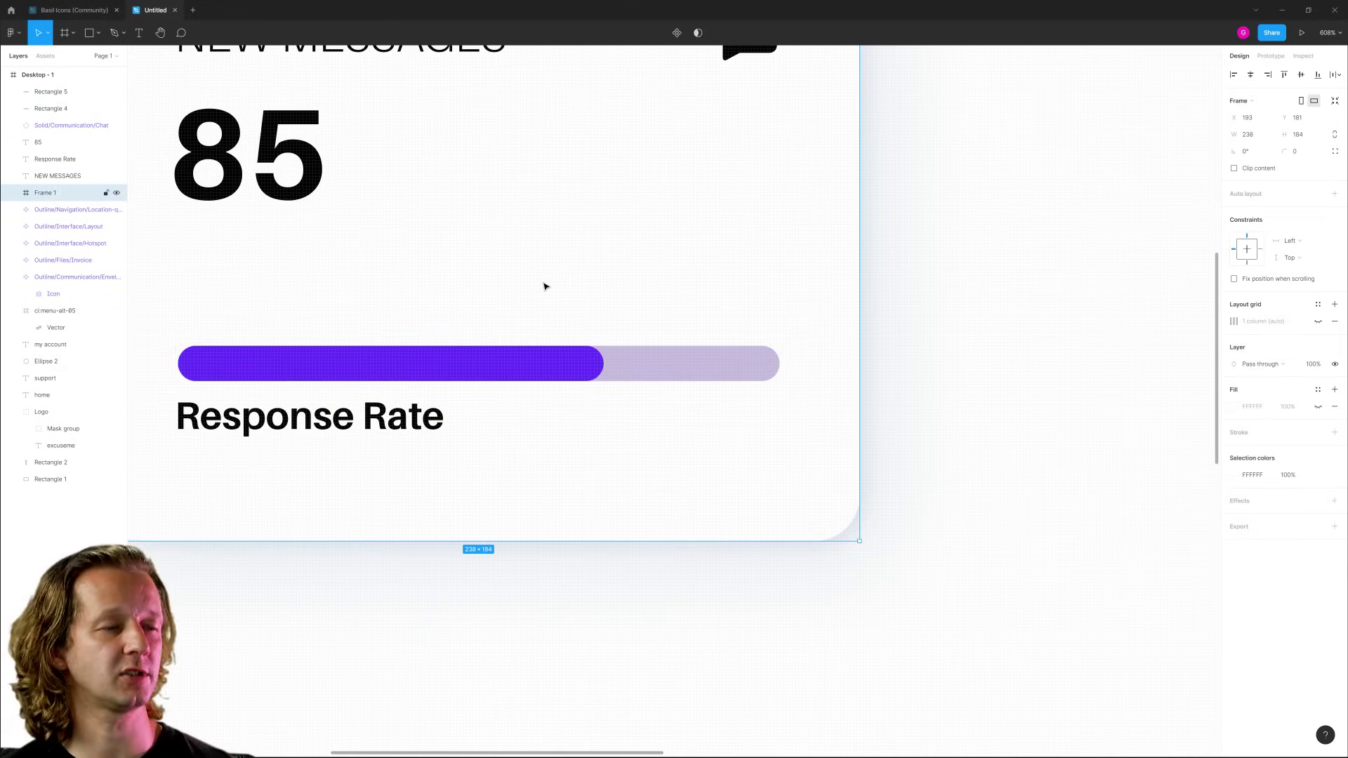
# Duplicate the card's background frame, place the copy beside the card at X 452 and ungroup it into its rectangle.
pyautogui.scroll(-5, 502, 271)
pyautogui.moveTo(500, 271); pyautogui.dragTo(471, 286)
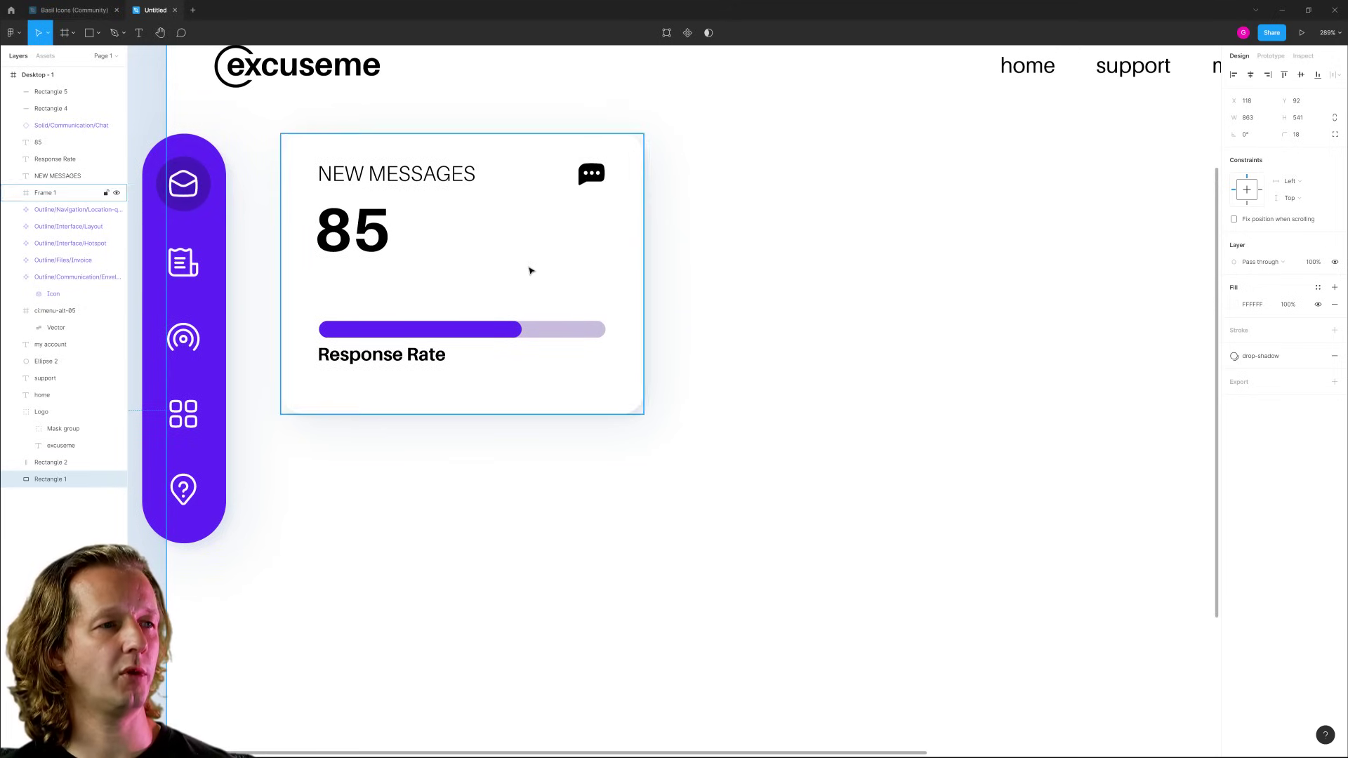
pyautogui.click(534, 271)
pyautogui.hotkey('ctrl', 'd')
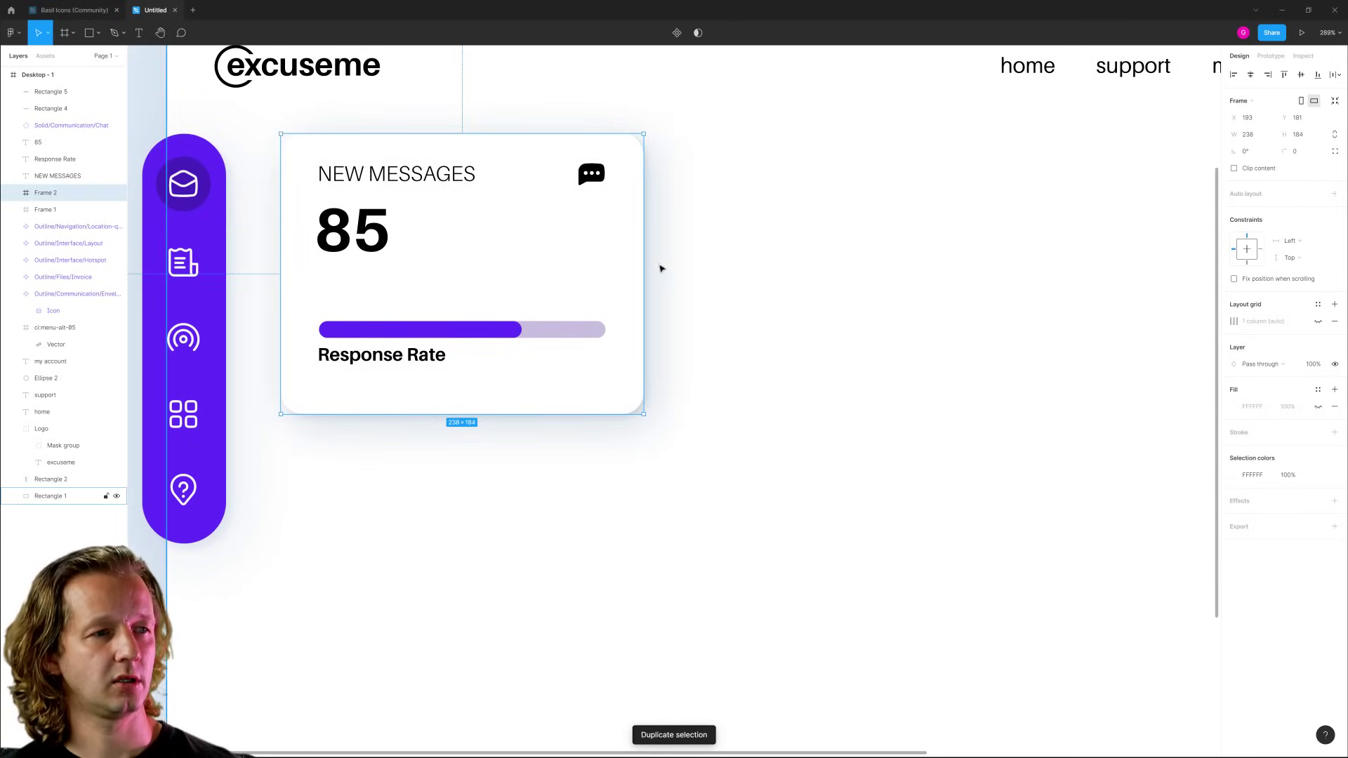
pyautogui.moveTo(645, 413); pyautogui.dragTo(596, 358)
pyautogui.hotkey('ctrl', 'z')
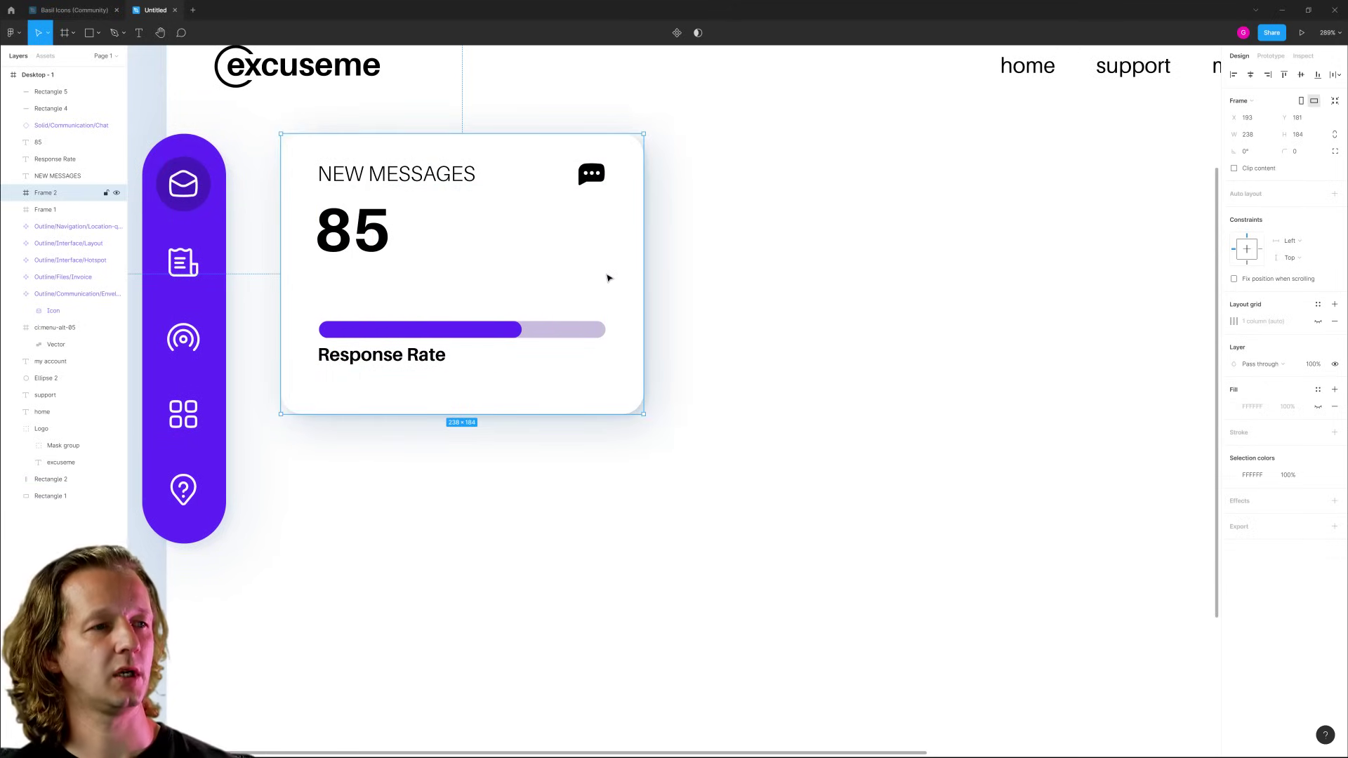
pyautogui.moveTo(602, 280); pyautogui.dragTo(996, 280)
pyautogui.rightClick(906, 270)
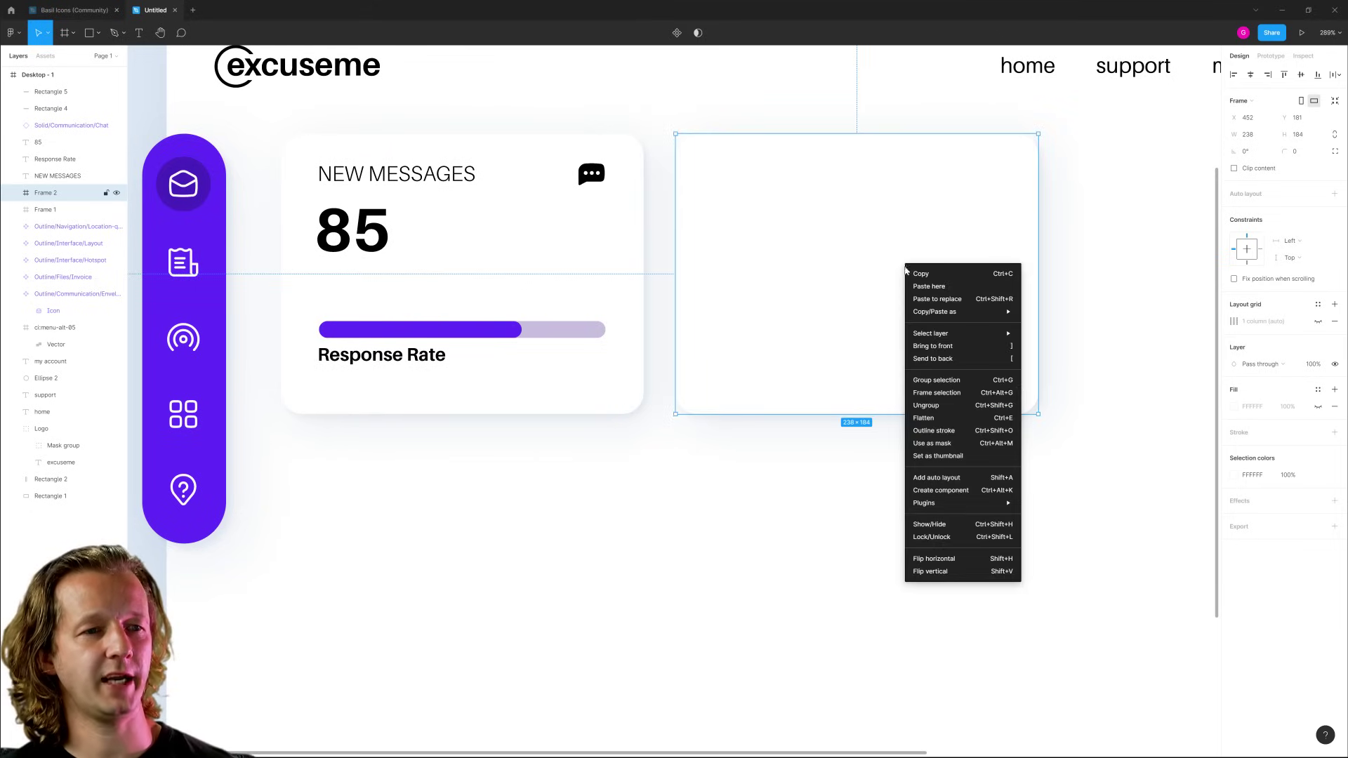
pyautogui.click(925, 405)
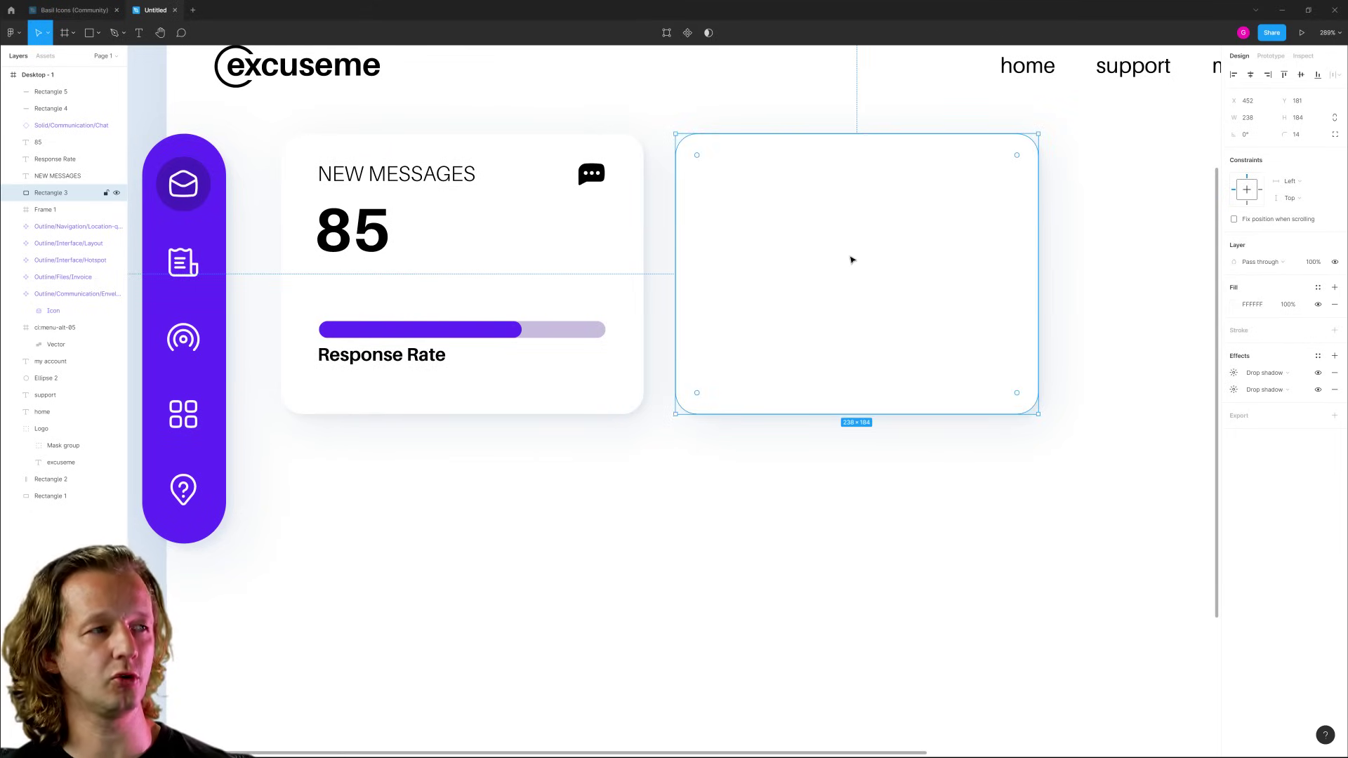
# Shrink the copied rectangle to a small badge about 33 wide with corner radius 4, placed above the purple bar's end.
pyautogui.moveTo(852, 260); pyautogui.dragTo(481, 259)
pyautogui.hotkey('ctrl', 'z')
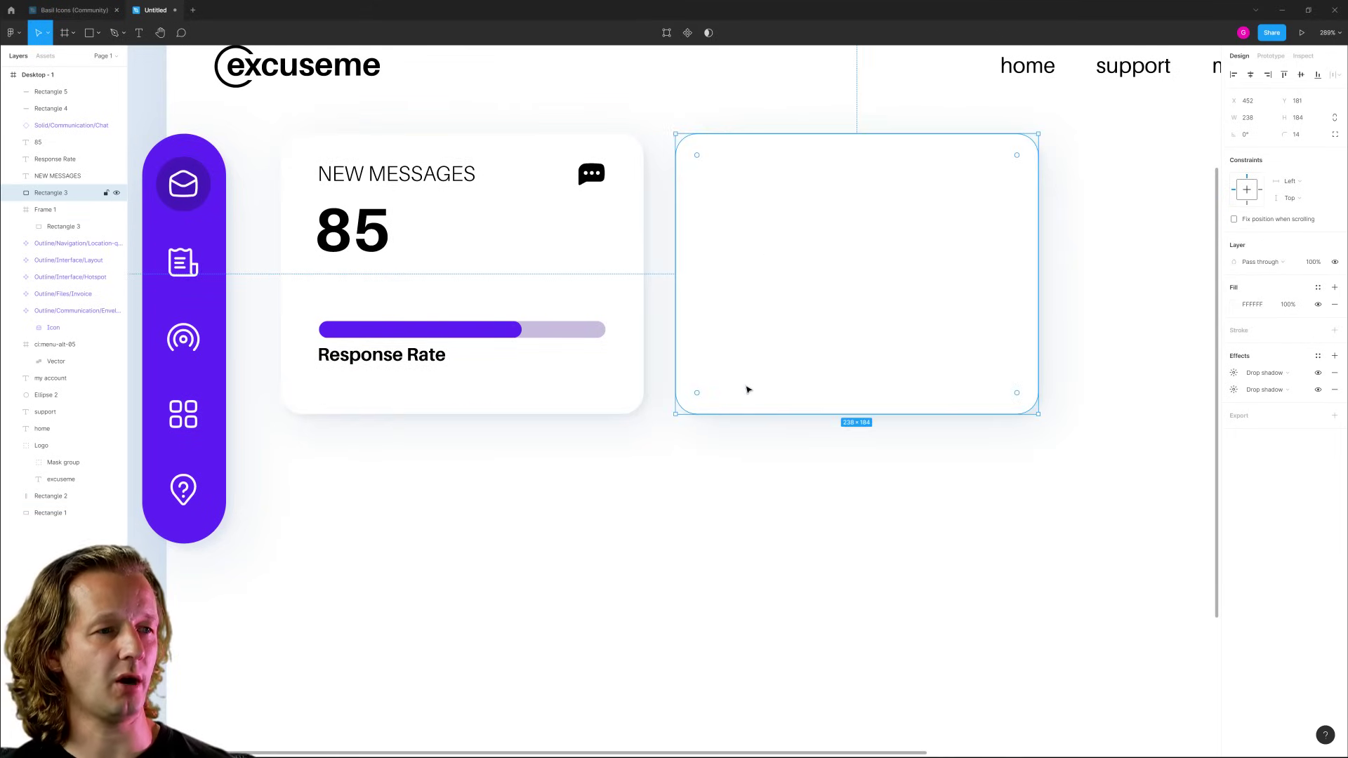
pyautogui.moveTo(1032, 414); pyautogui.dragTo(723, 172)
pyautogui.moveTo(1284, 134); pyautogui.dragTo(1182, 135)
pyautogui.moveTo(700, 154); pyautogui.dragTo(570, 273)
# Add the text "75%" over the small white badge above the progress bar.
pyautogui.scroll(5, 512, 286)
pyautogui.press('Escape')
pyautogui.press('t')
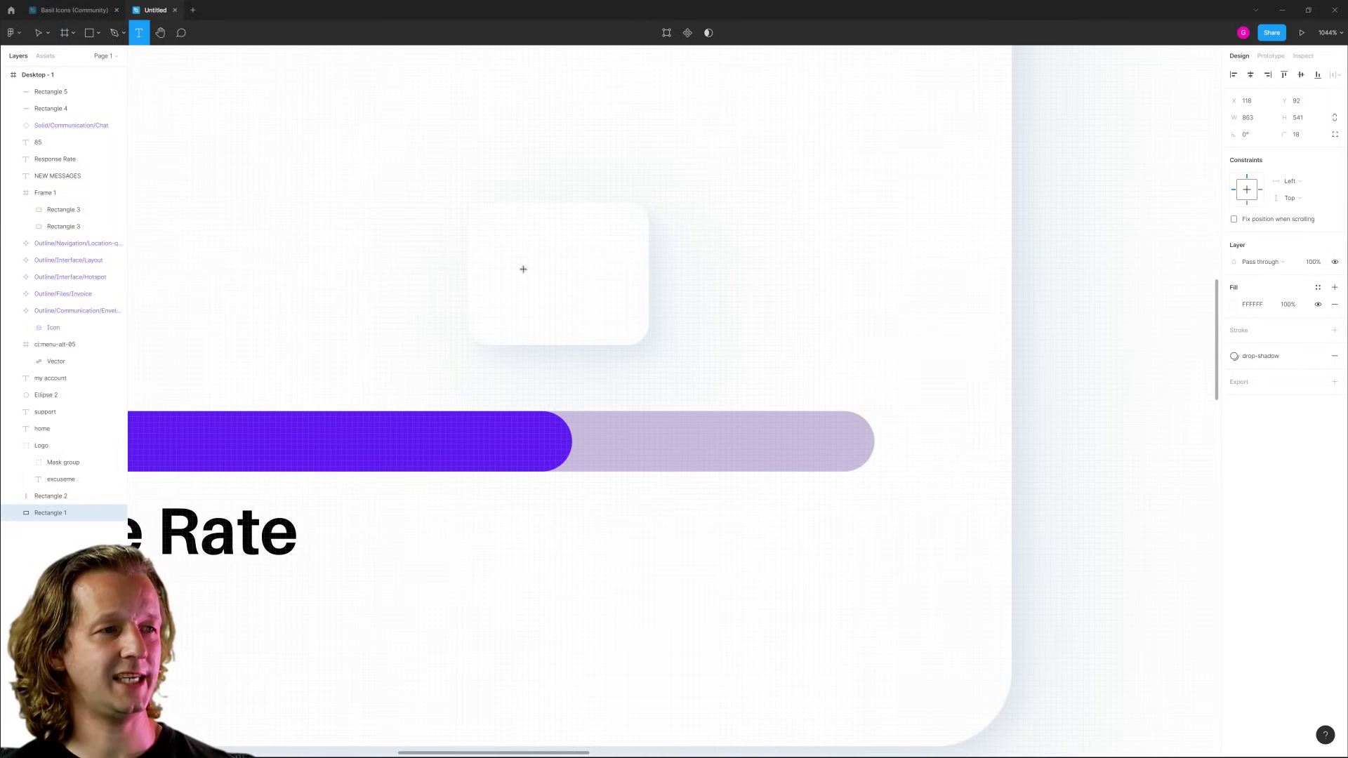
pyautogui.click(524, 267)
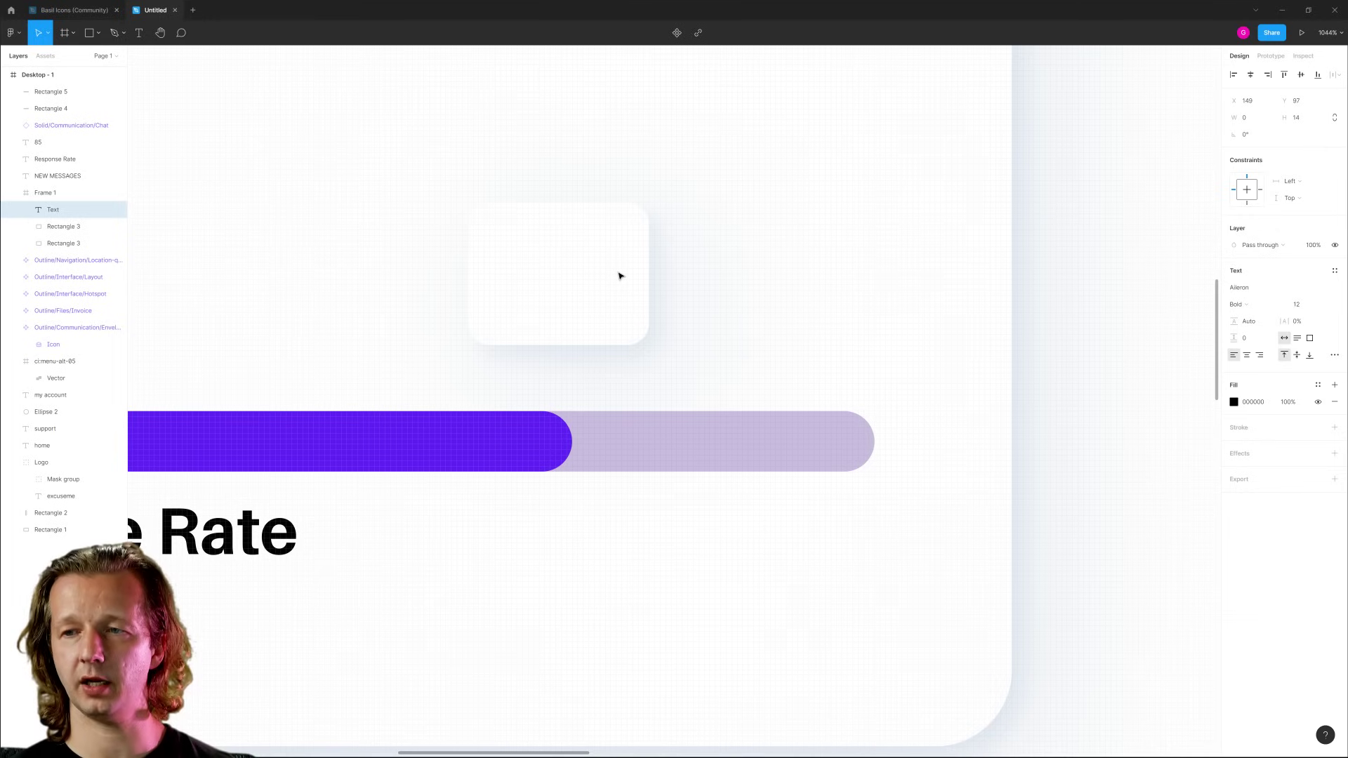
pyautogui.write('75%')
pyautogui.press('Escape')
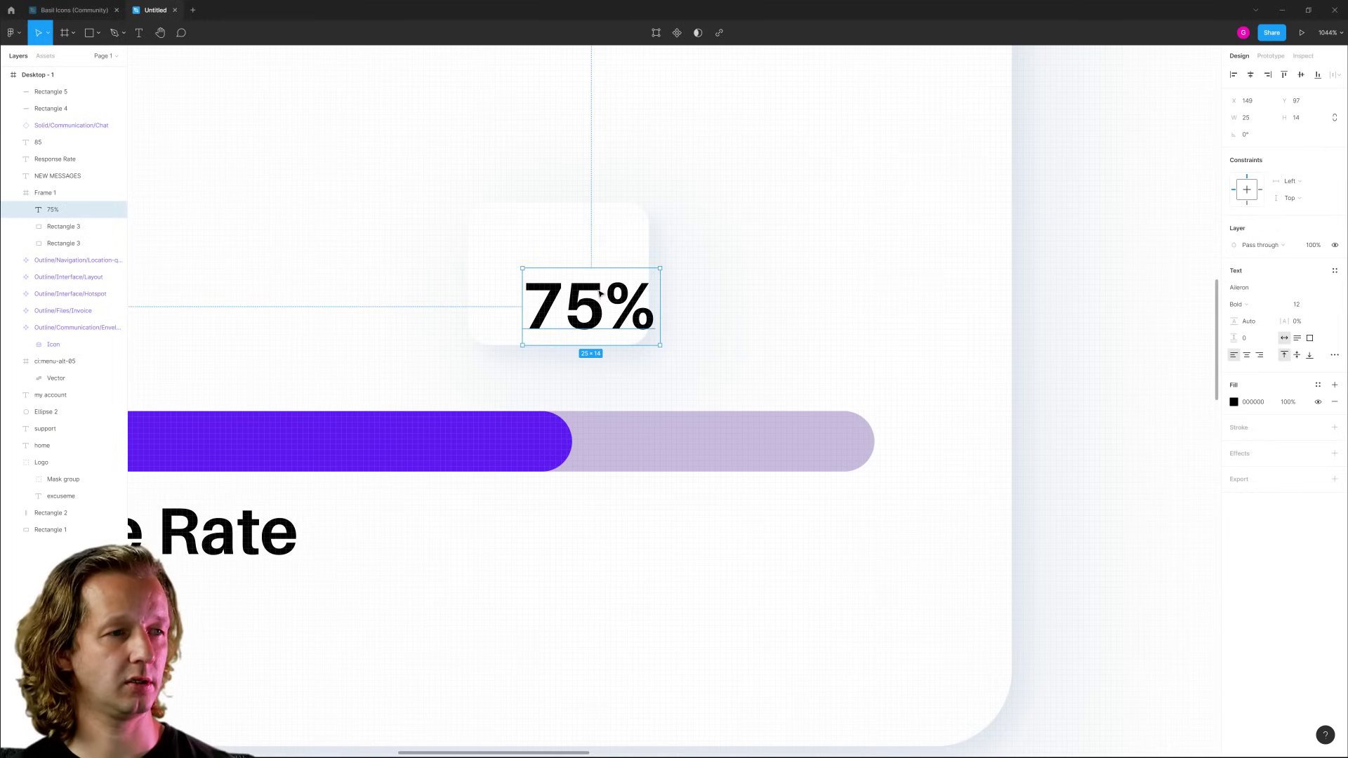
# Set the 75% text to Regular weight and center it in the badge.
pyautogui.click(1279, 307)
pyautogui.click(1263, 284)
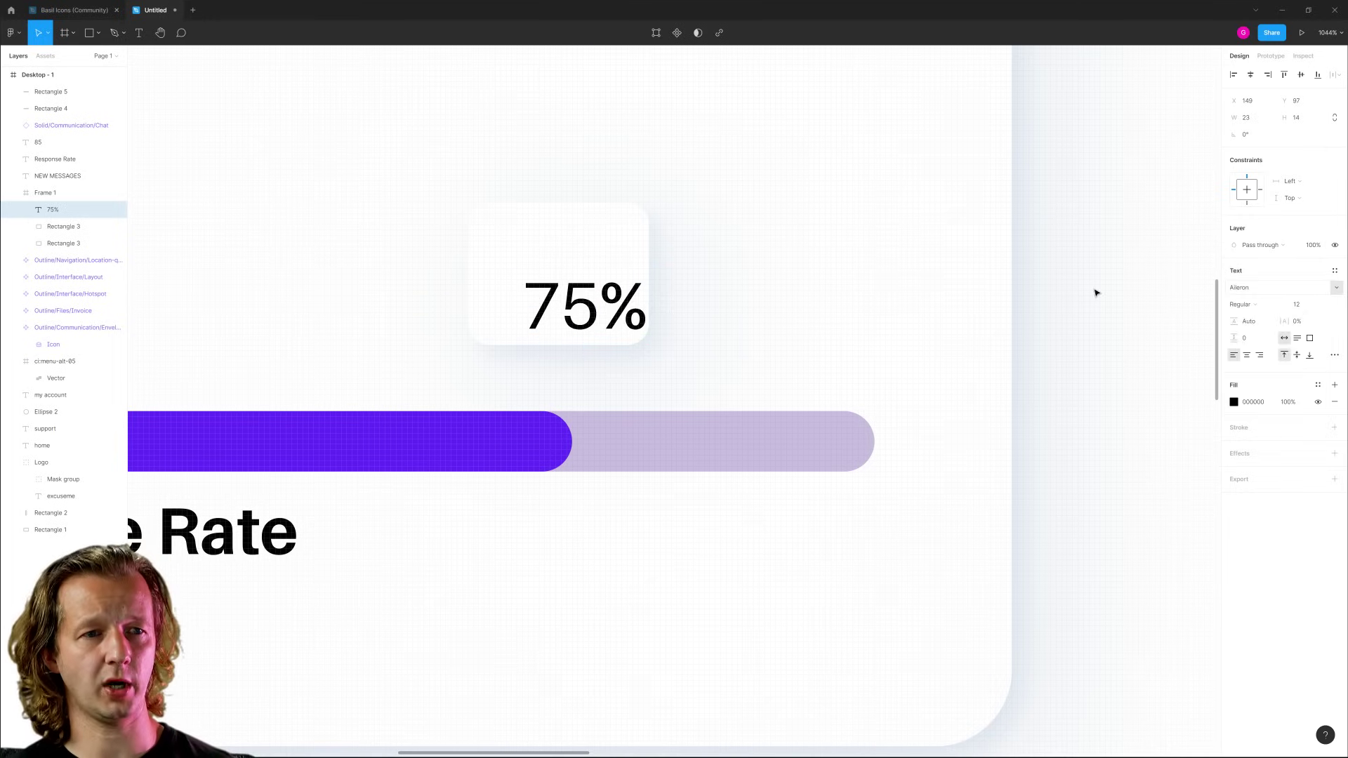
pyautogui.moveTo(579, 291); pyautogui.dragTo(562, 263)
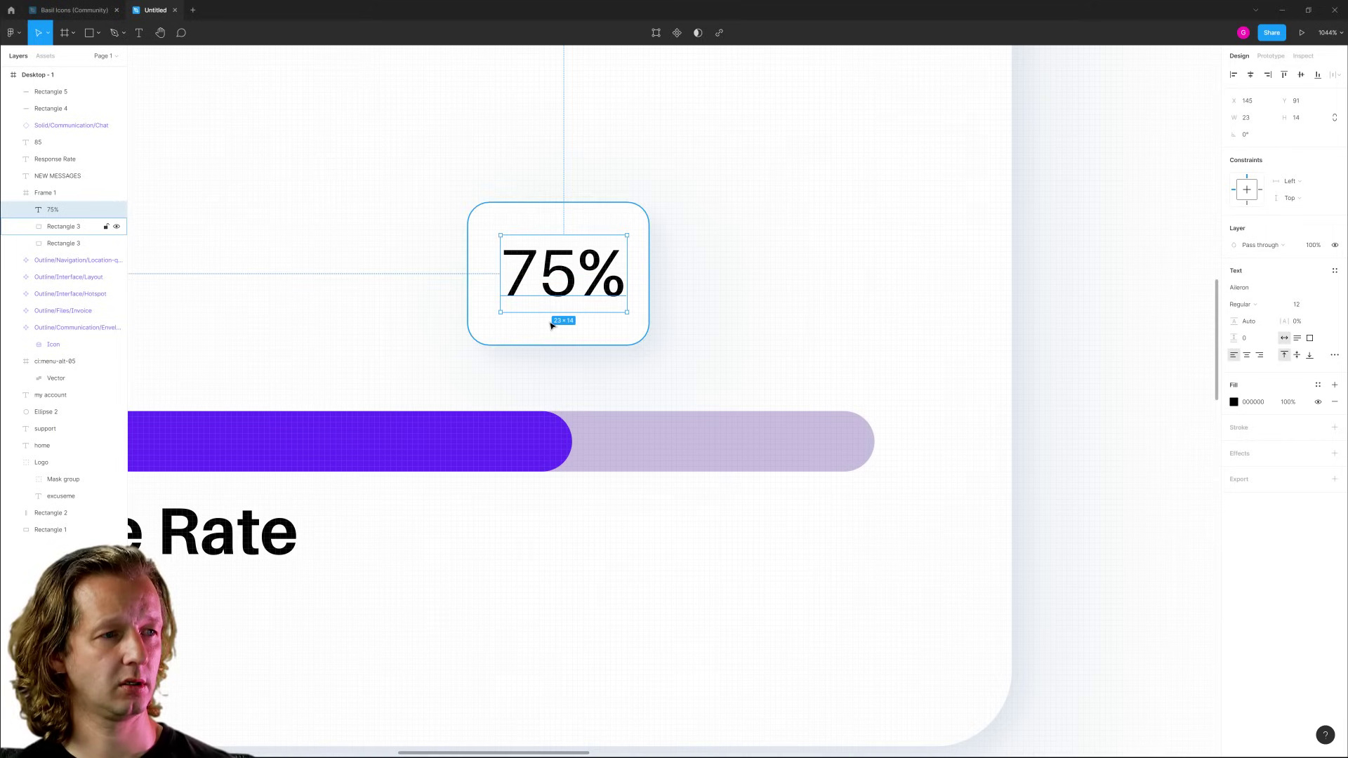
# Reduce the badge rectangle's height to 22 and fit it evenly around the 75% text.
pyautogui.click(586, 342)
pyautogui.moveTo(592, 345); pyautogui.dragTo(592, 323)
pyautogui.moveTo(590, 223); pyautogui.dragTo(592, 224)
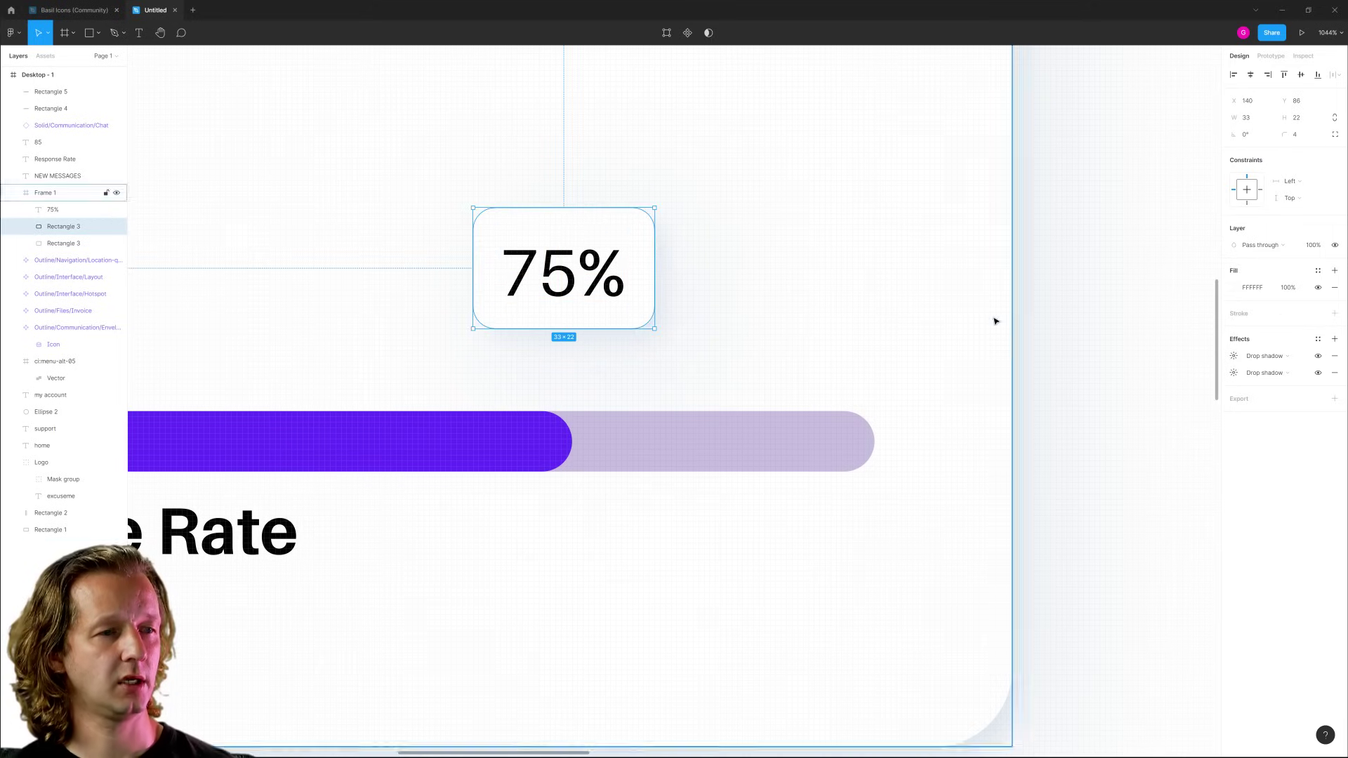
pyautogui.click(1104, 307)
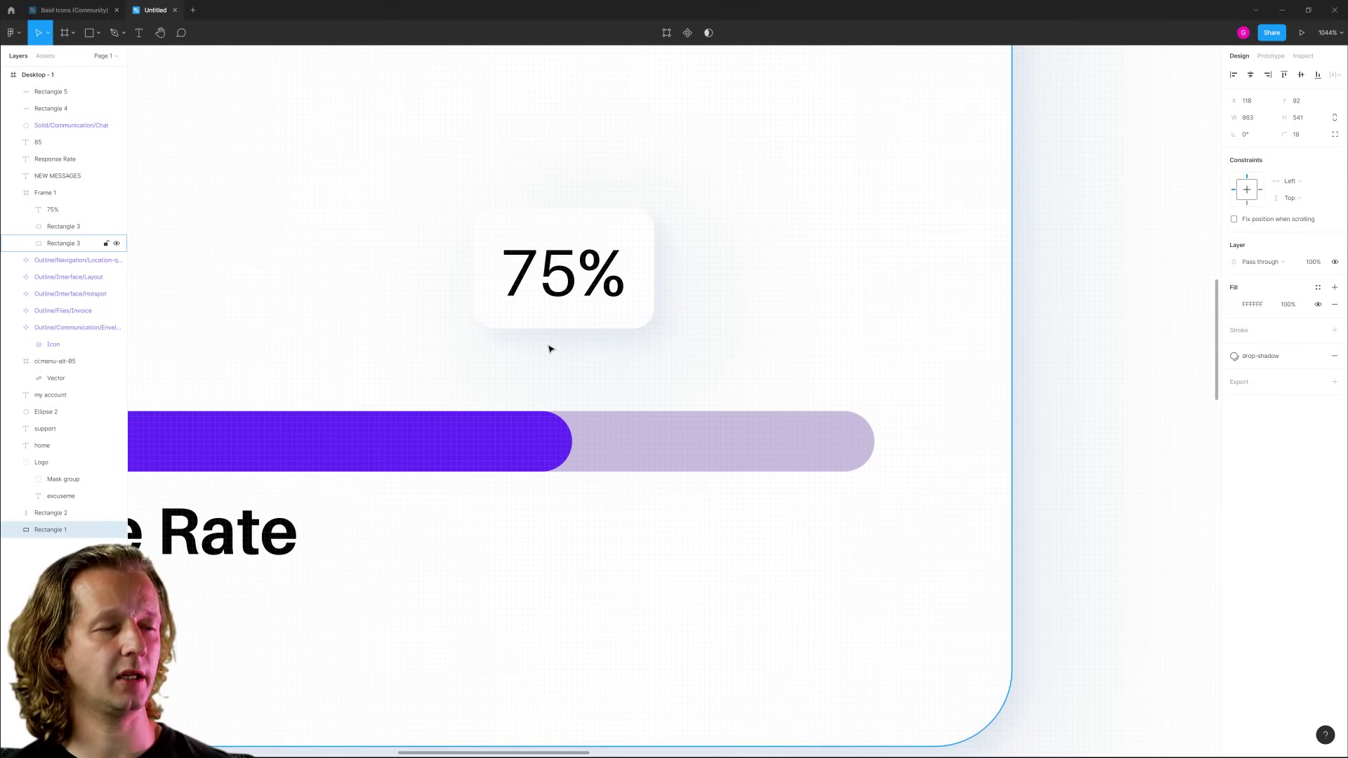
# Draw a closed downward-pointing triangle with the Pen tool, overlapping the badge's lower edge as a pointer.
pyautogui.scroll(5, 549, 349)
pyautogui.scroll(1, 549, 349)
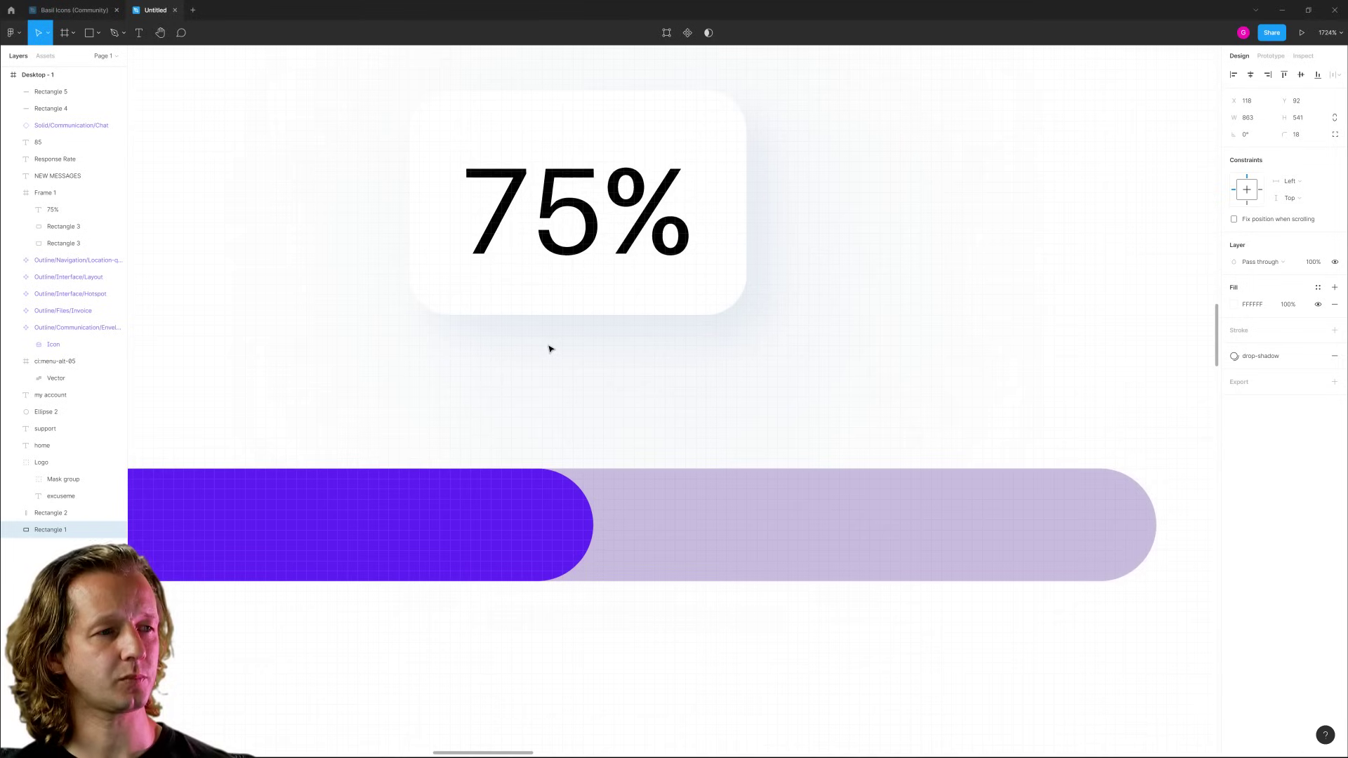
pyautogui.click(713, 245)
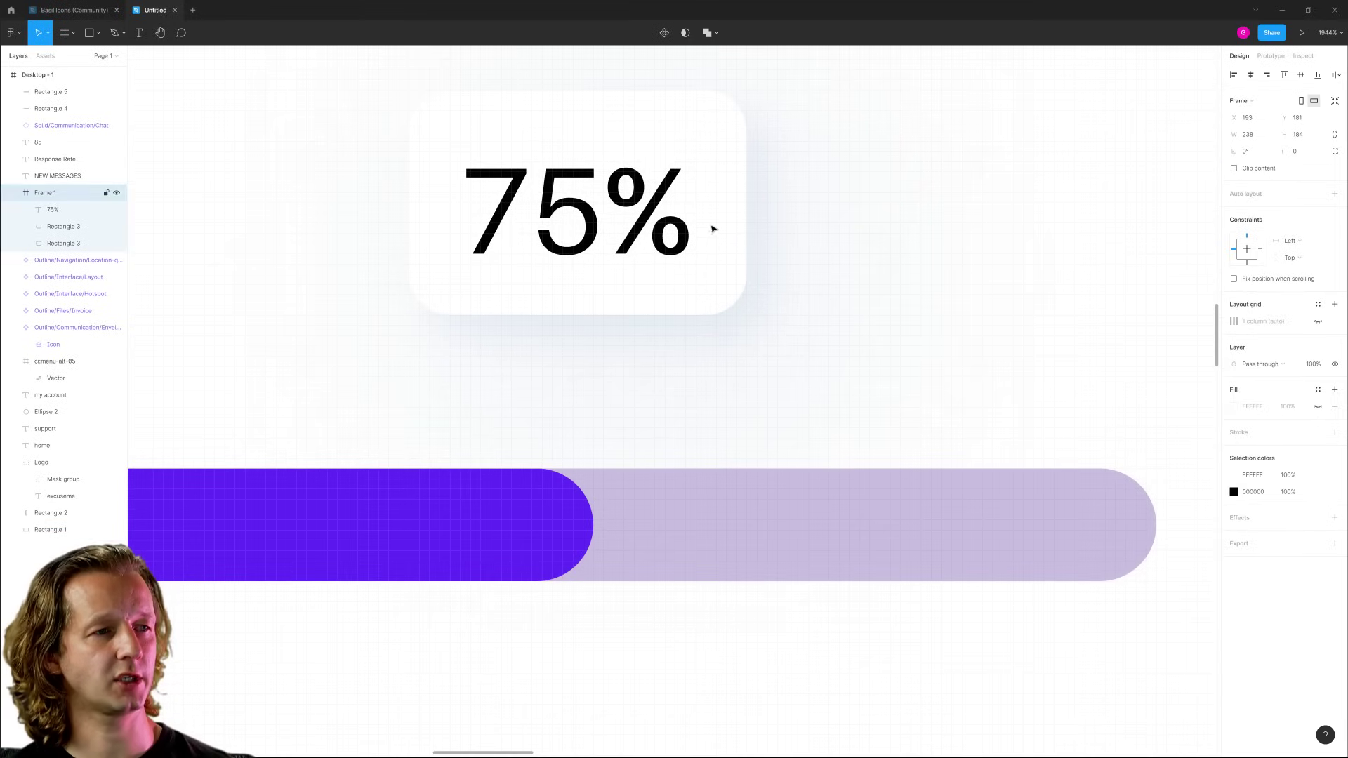
pyautogui.click(112, 35)
pyautogui.click(520, 306)
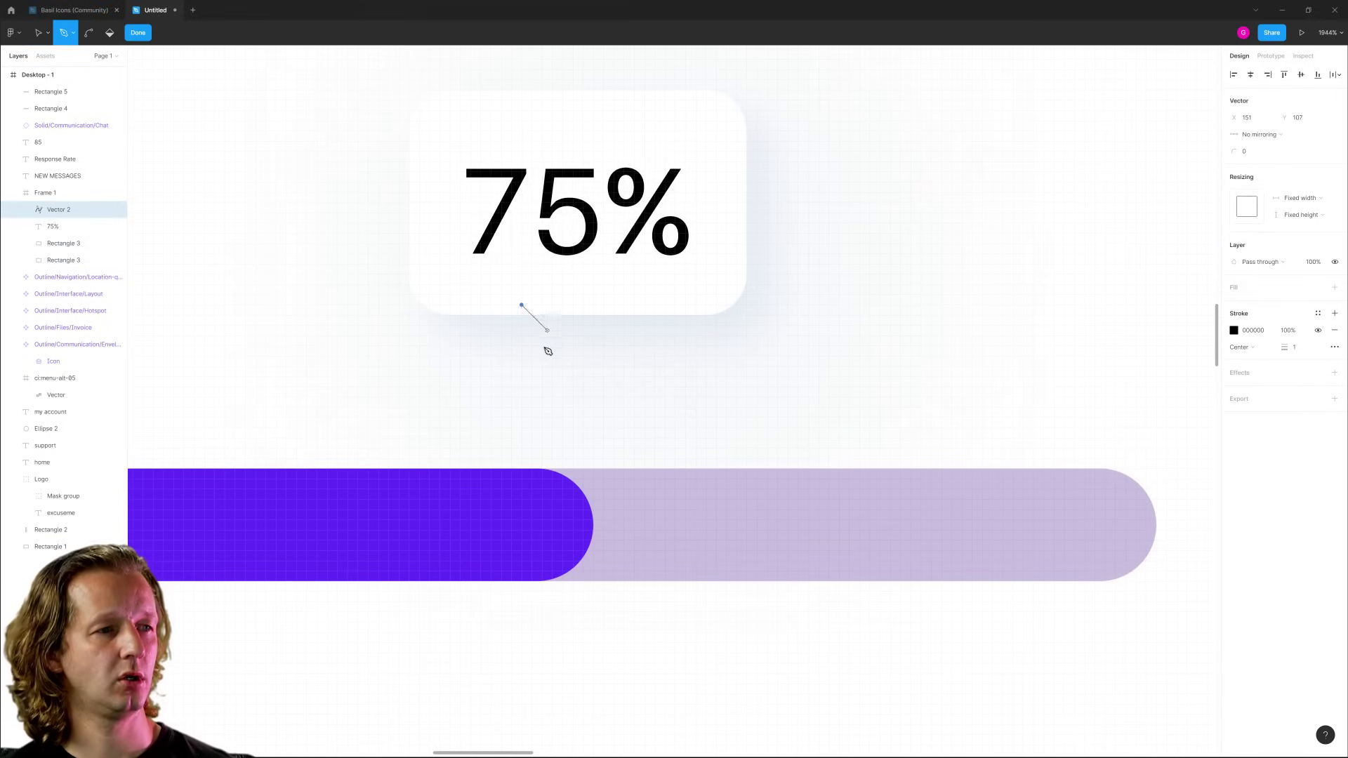
pyautogui.click(573, 357)
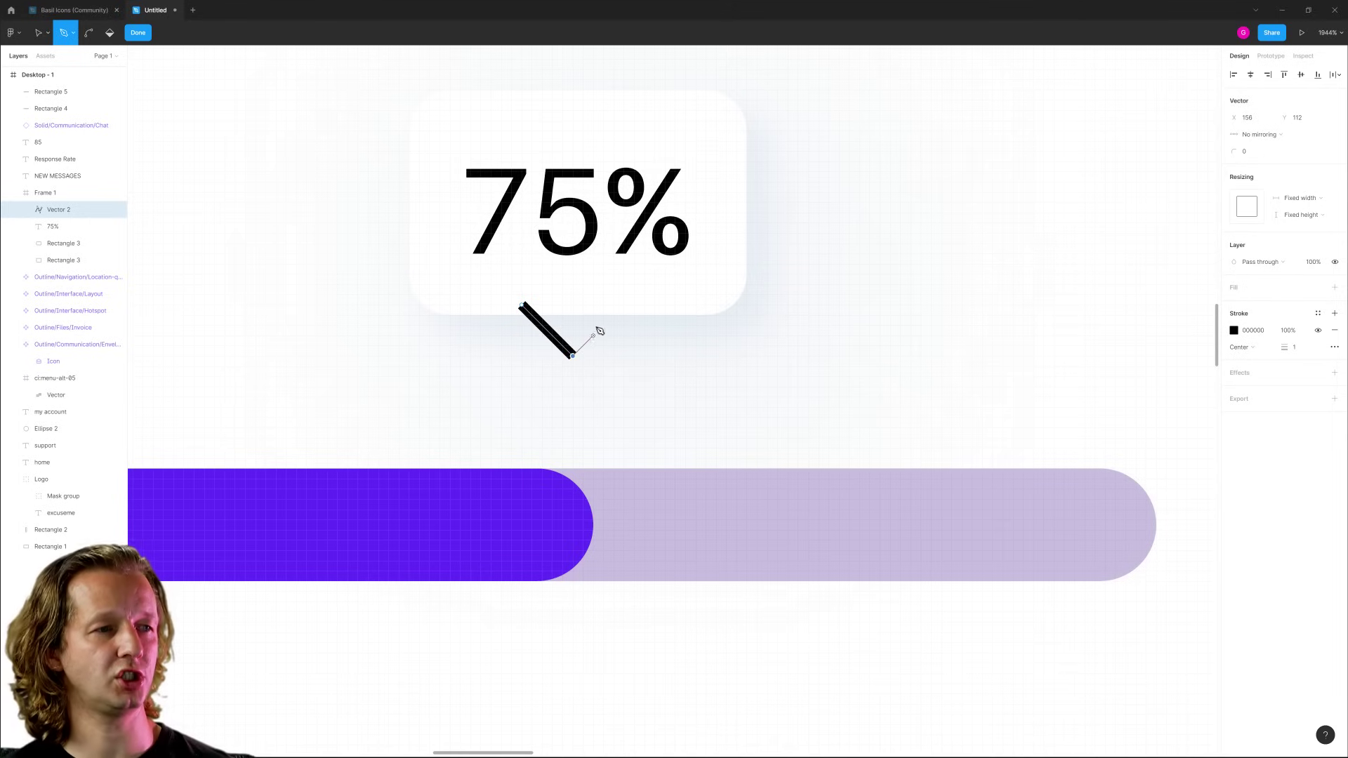
pyautogui.click(624, 305)
pyautogui.click(521, 305)
# Remove the triangle's stroke and give it a white FFFFFF fill.
pyautogui.click(1335, 330)
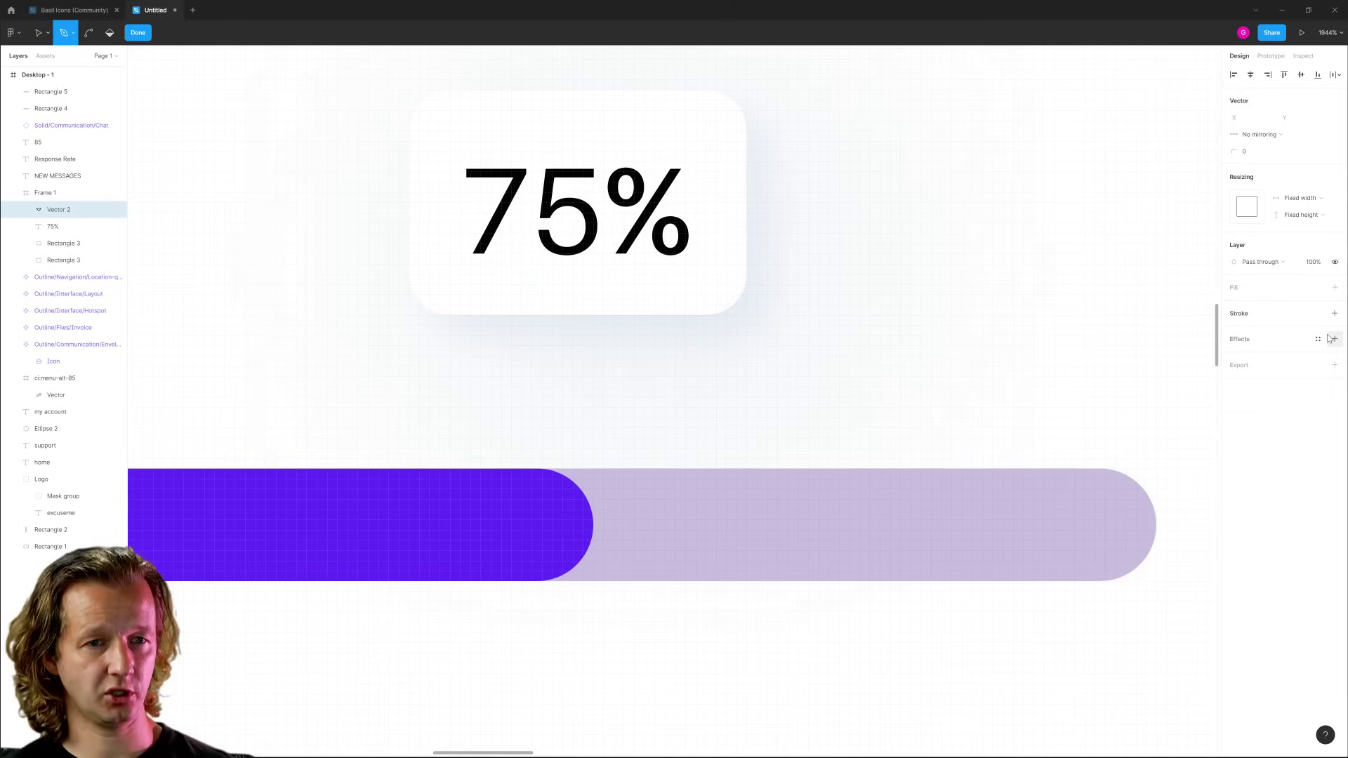
pyautogui.click(1334, 287)
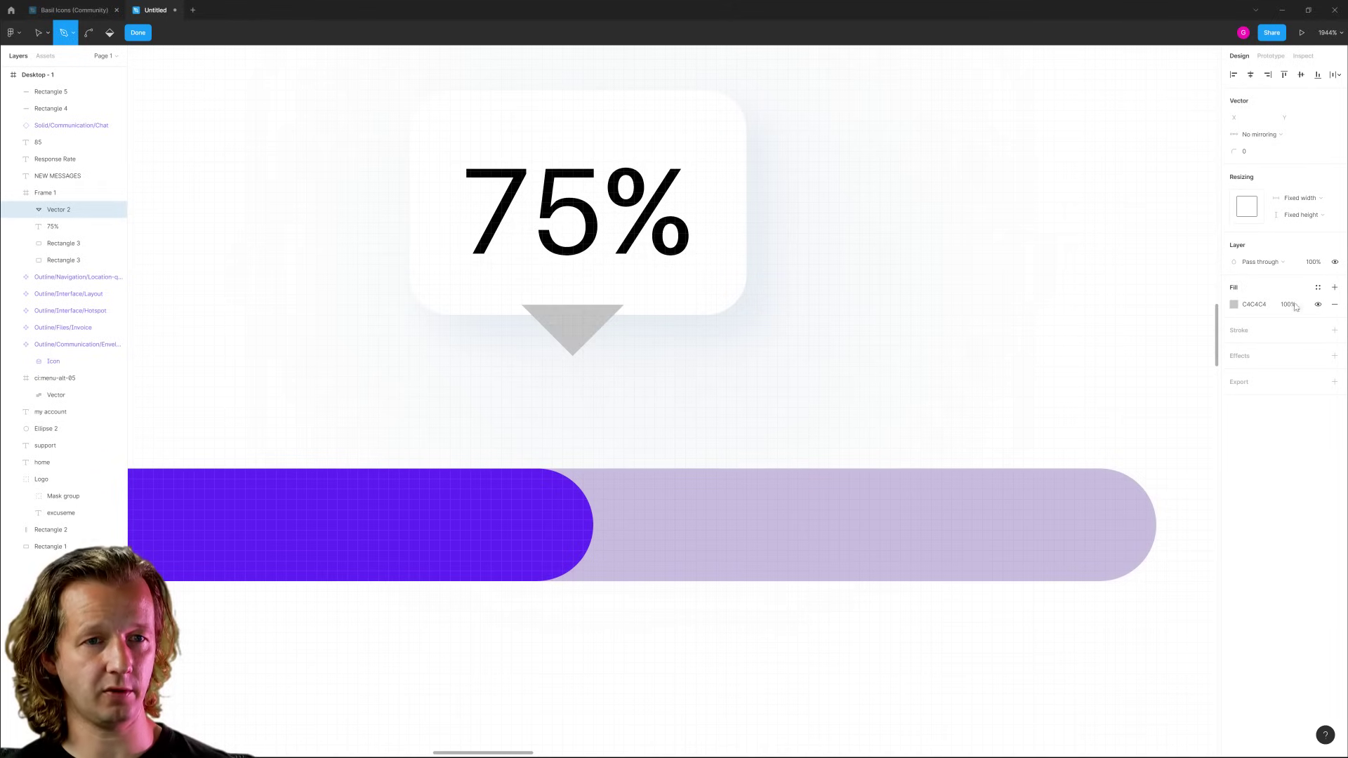
pyautogui.click(1233, 304)
pyautogui.click(1120, 531)
pyautogui.press('Escape')
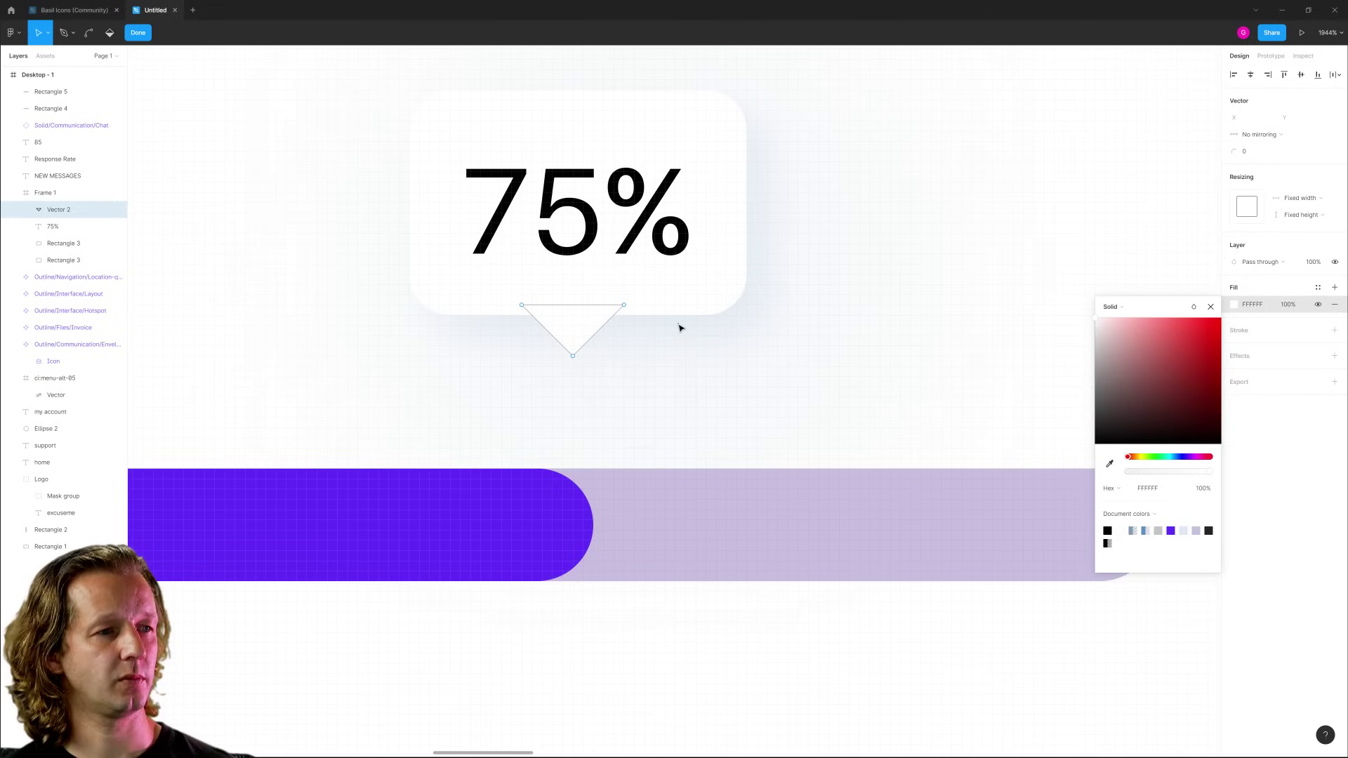
pyautogui.press('Escape')
# Try to merge the triangle and the badge rectangle into one shape with Union.
pyautogui.keyDown('shift'); pyautogui.click(603, 138); pyautogui.keyUp('shift')
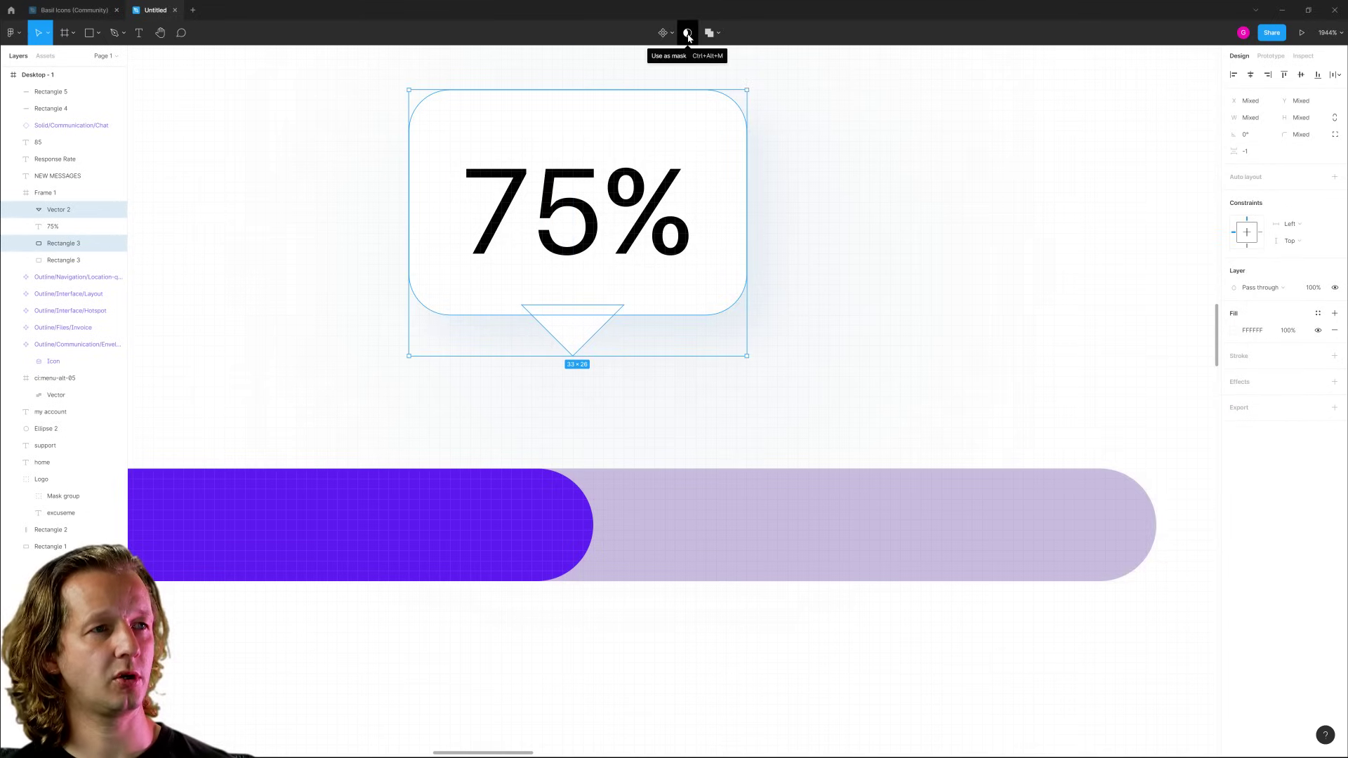
pyautogui.click(708, 34)
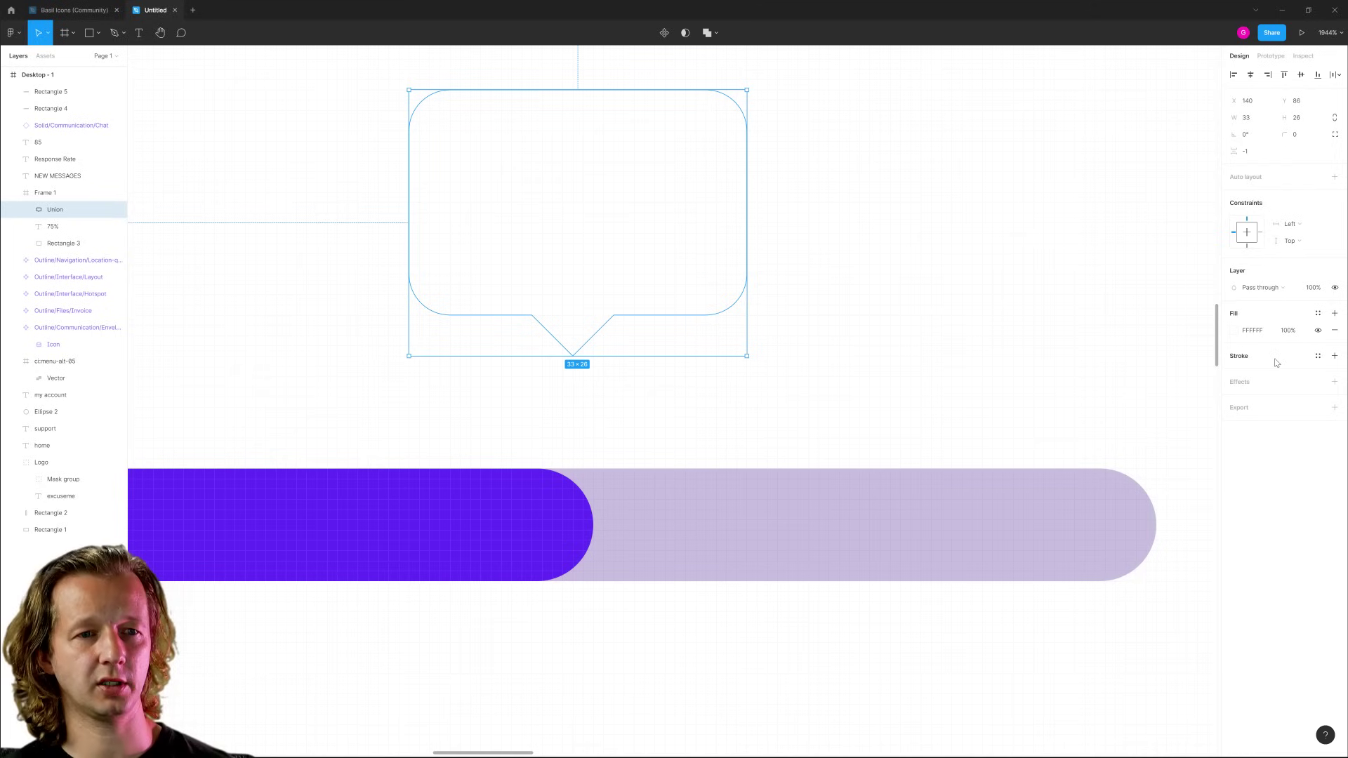
pyautogui.hotkey('ctrl', 'z')
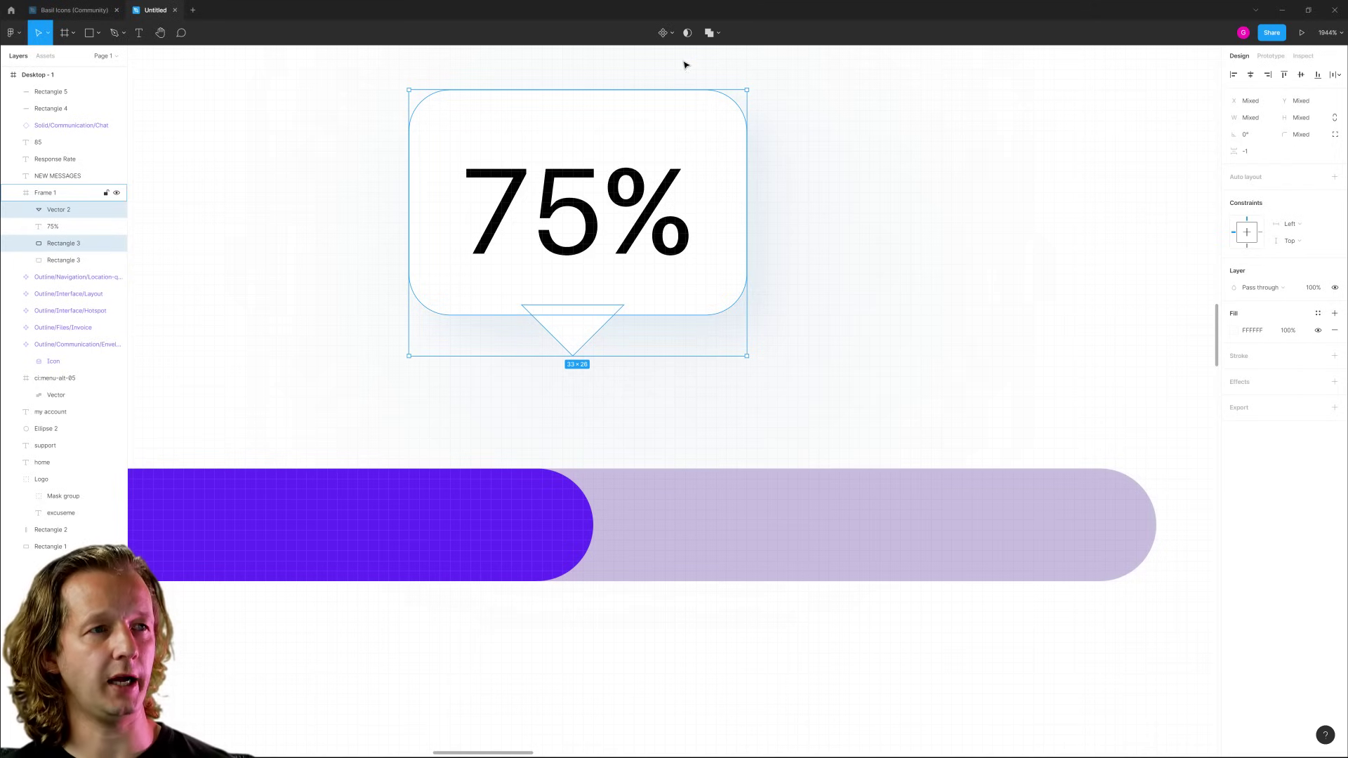
# Combine the triangle pointer and the rounded badge rectangle into a single Union shape.
pyautogui.click(709, 33)
pyautogui.scroll(-5, 924, 253)
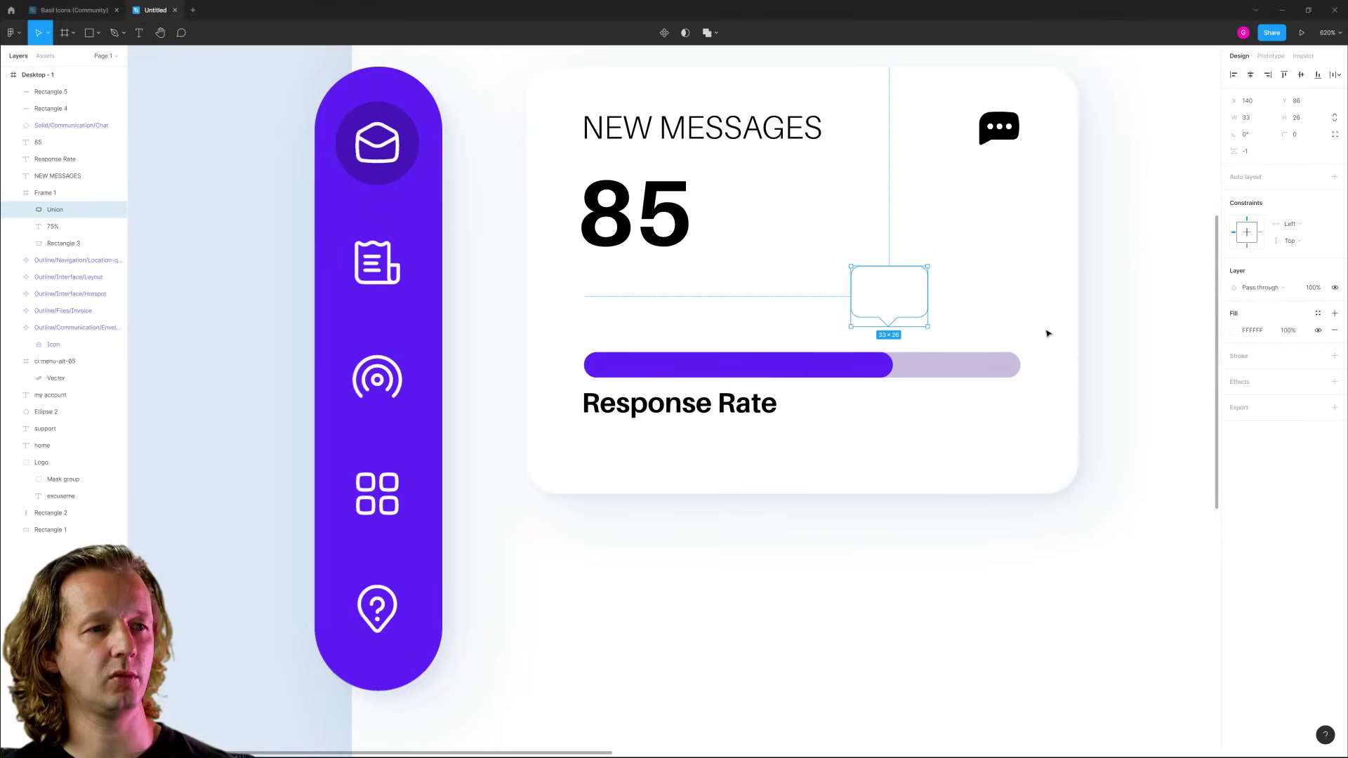
pyautogui.hscroll(5, 1049, 335)
# Save the shadow of the card's background rectangle as a new effect style named drop-shadow-smaller.
pyautogui.click(764, 345)
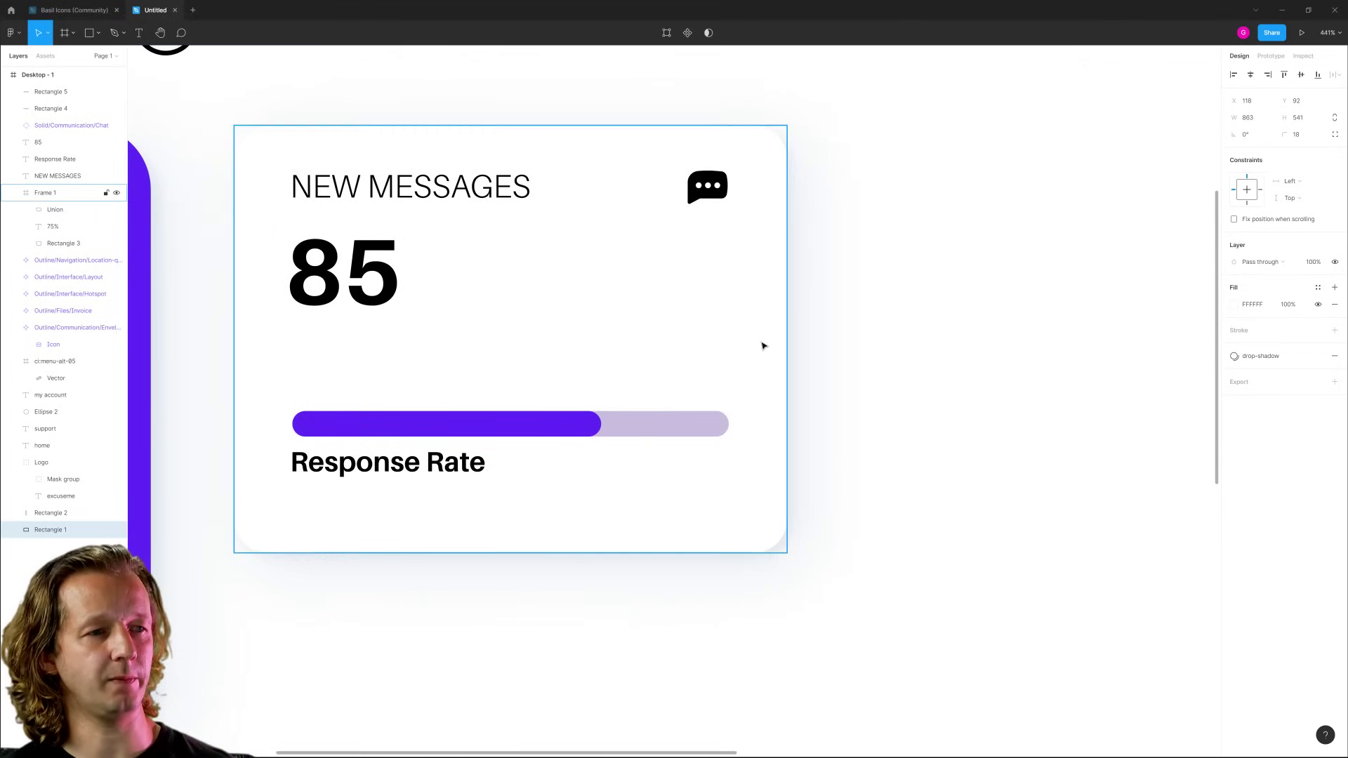
pyautogui.click(765, 345)
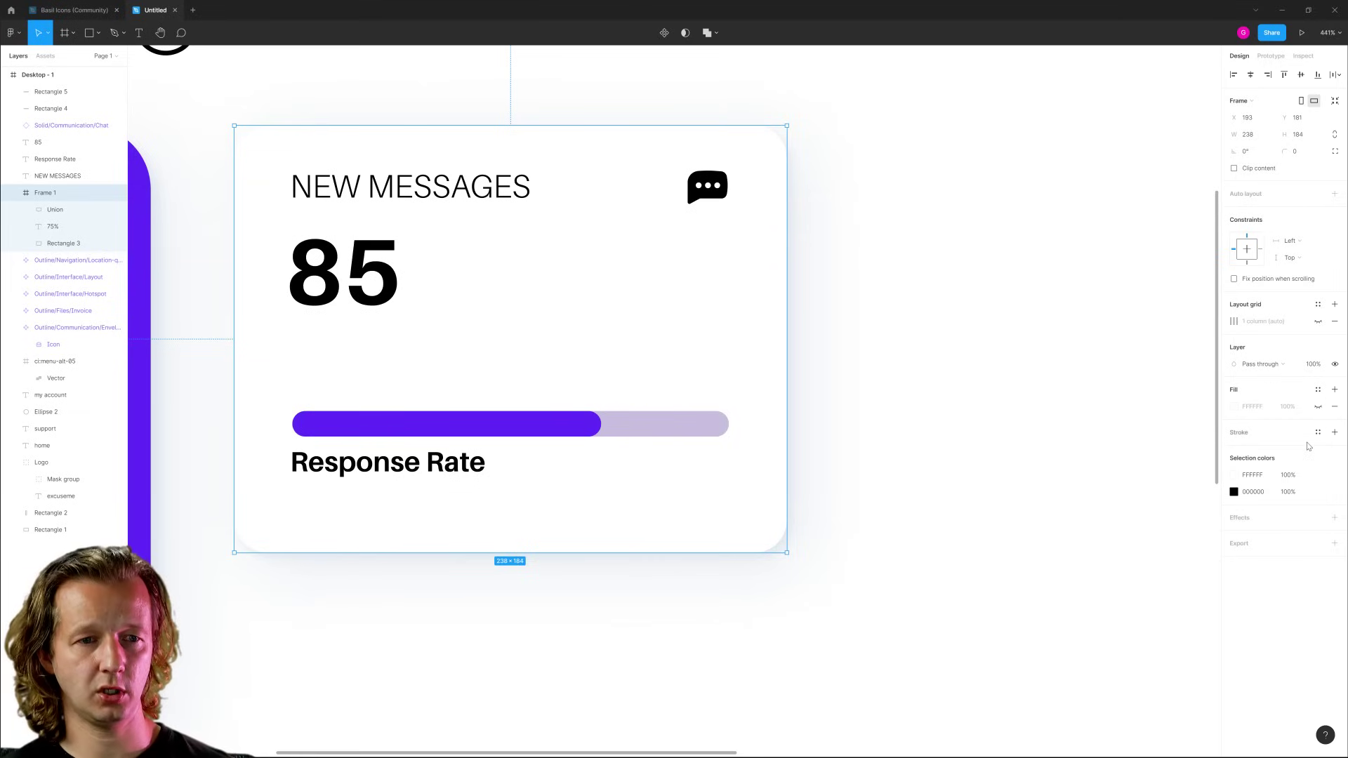
pyautogui.click(740, 351)
pyautogui.click(1318, 339)
pyautogui.click(1329, 358)
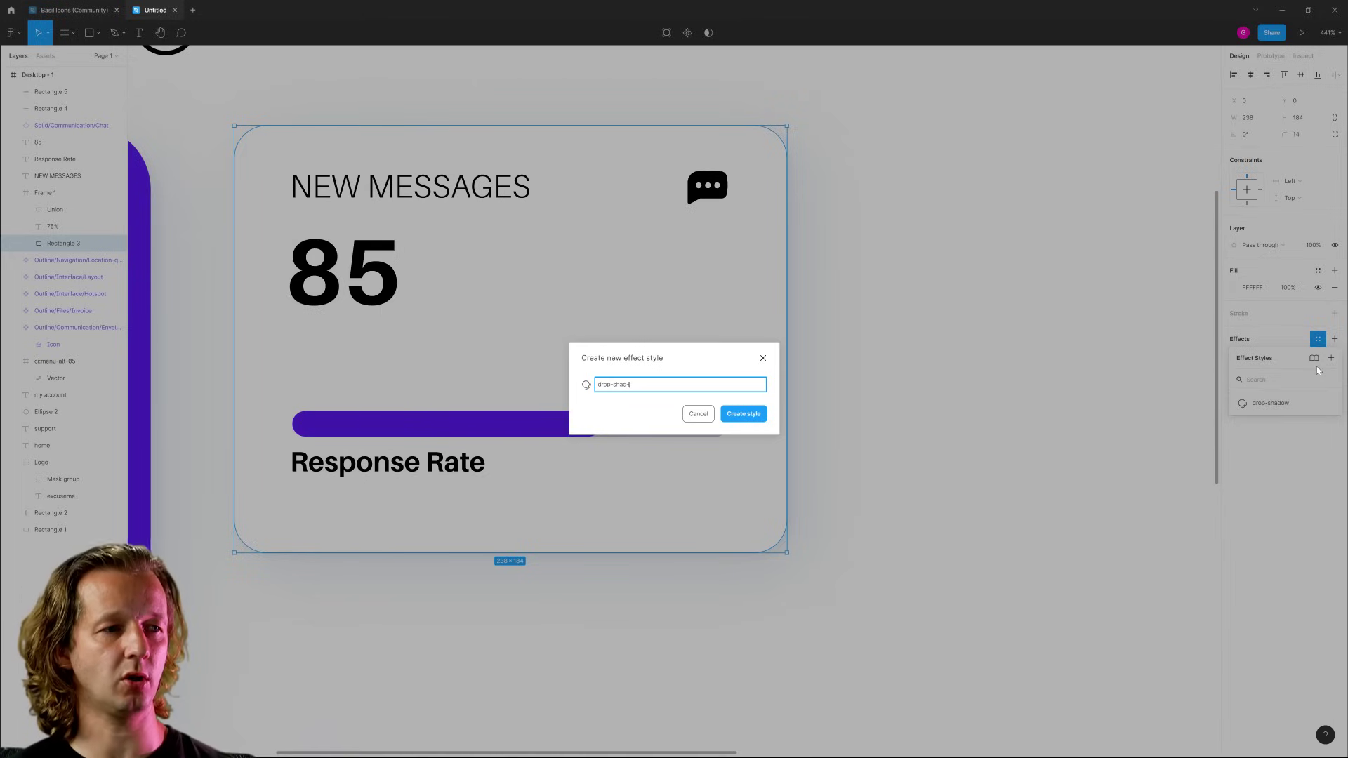
pyautogui.write('drop-shadow-small')
pyautogui.press('Return')
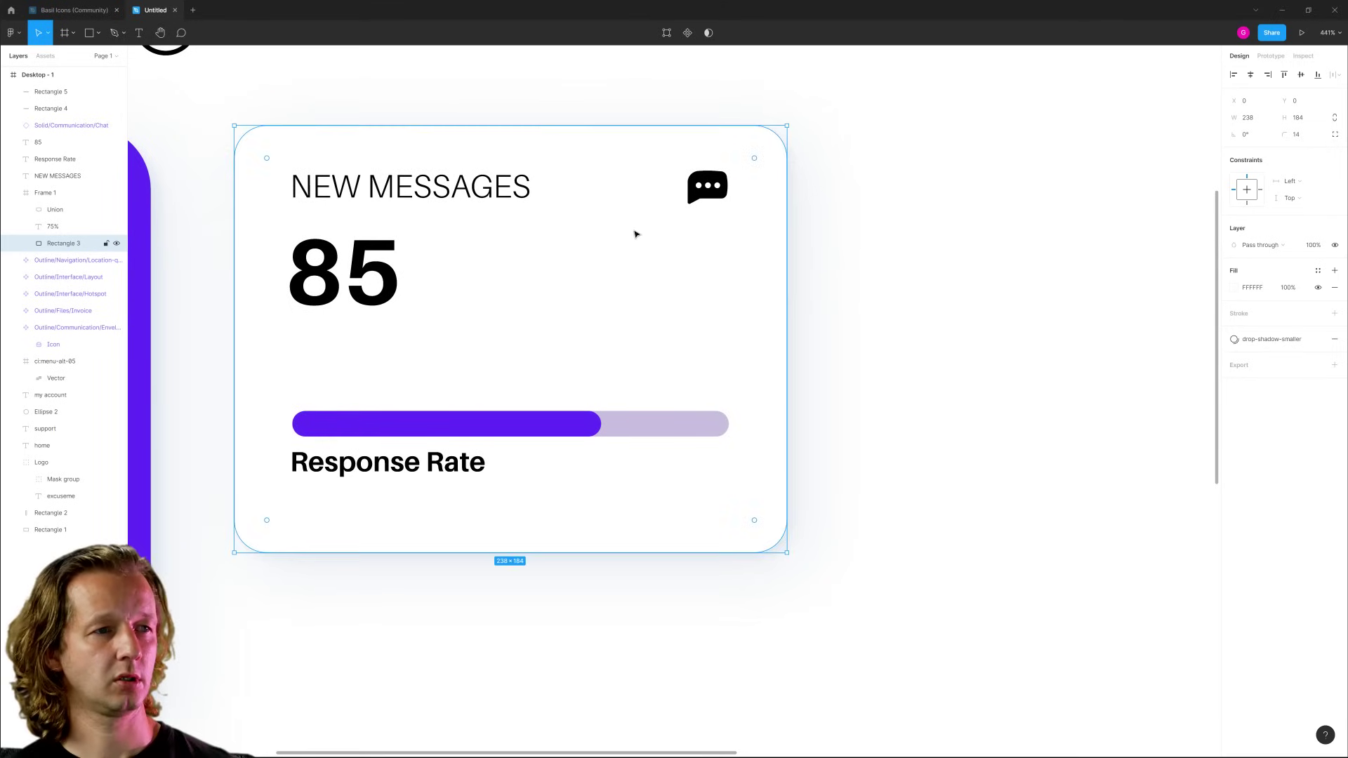
# Apply the drop-shadow-smaller style to the merged badge shape and place the 75% text above it in the layer order.
pyautogui.click(603, 363)
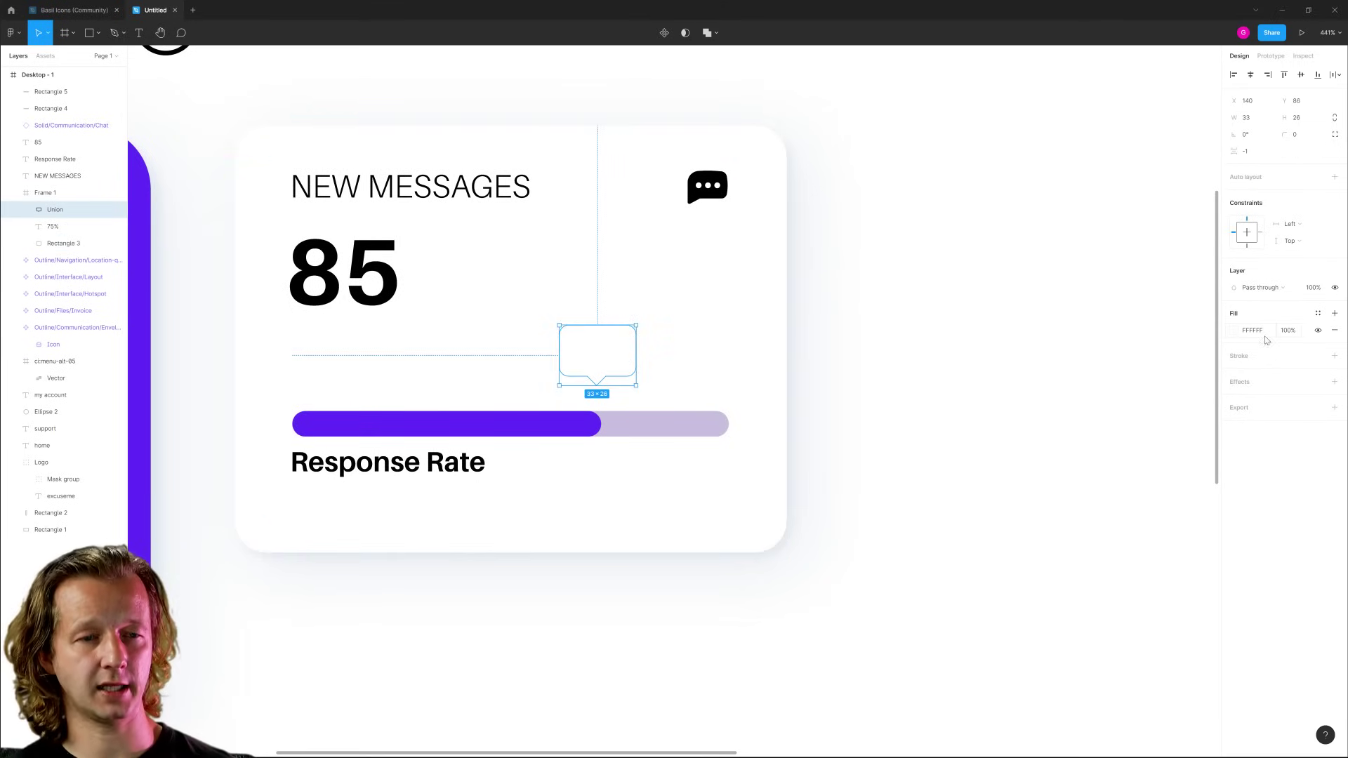
pyautogui.click(1318, 382)
pyautogui.click(1282, 466)
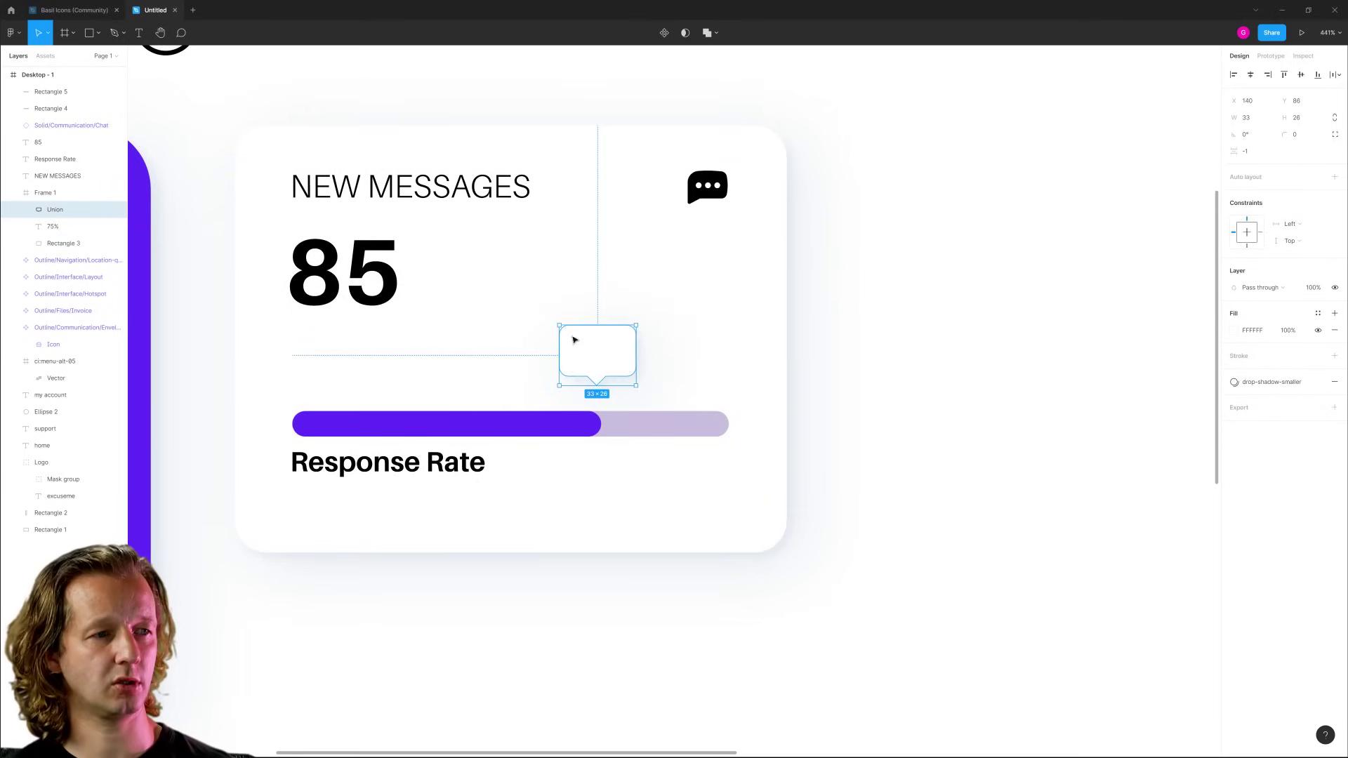
pyautogui.click(22, 194)
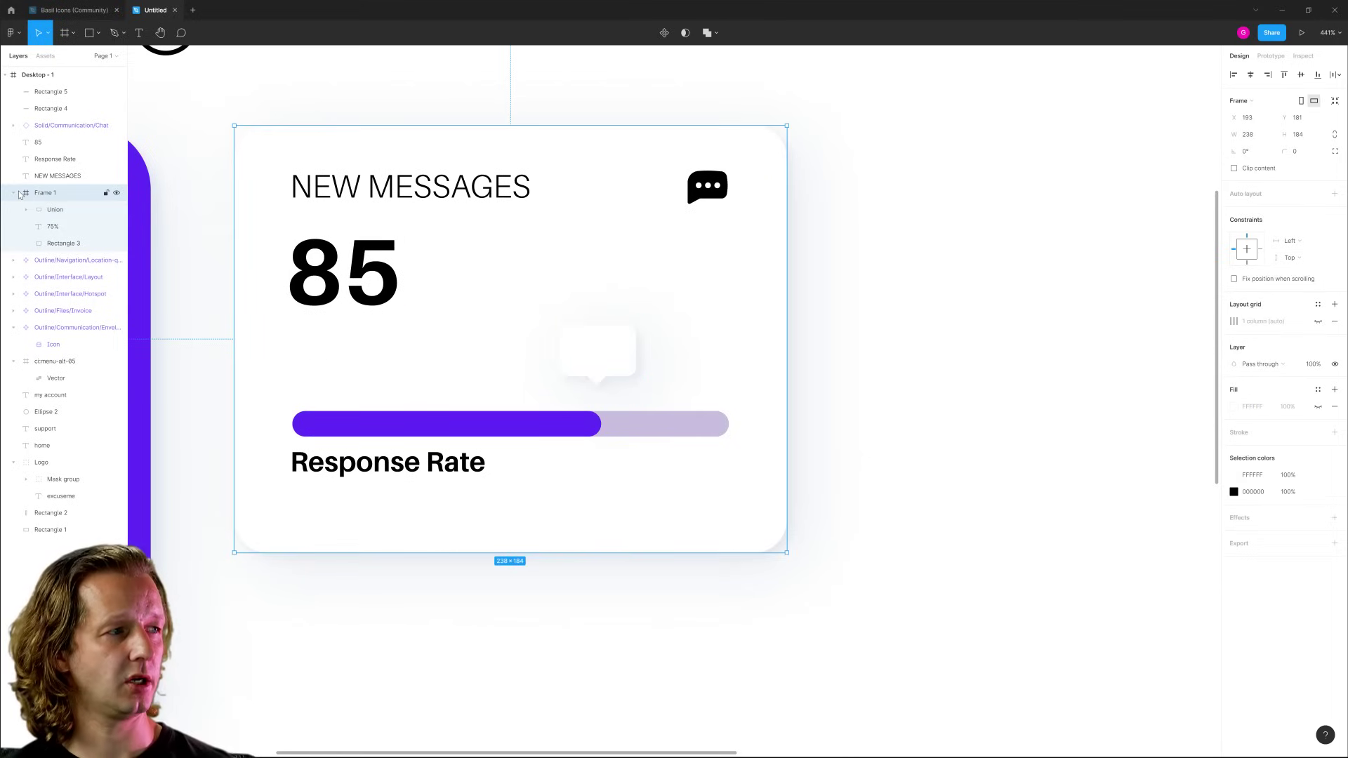
pyautogui.click(55, 210)
pyautogui.moveTo(54, 227); pyautogui.dragTo(61, 208)
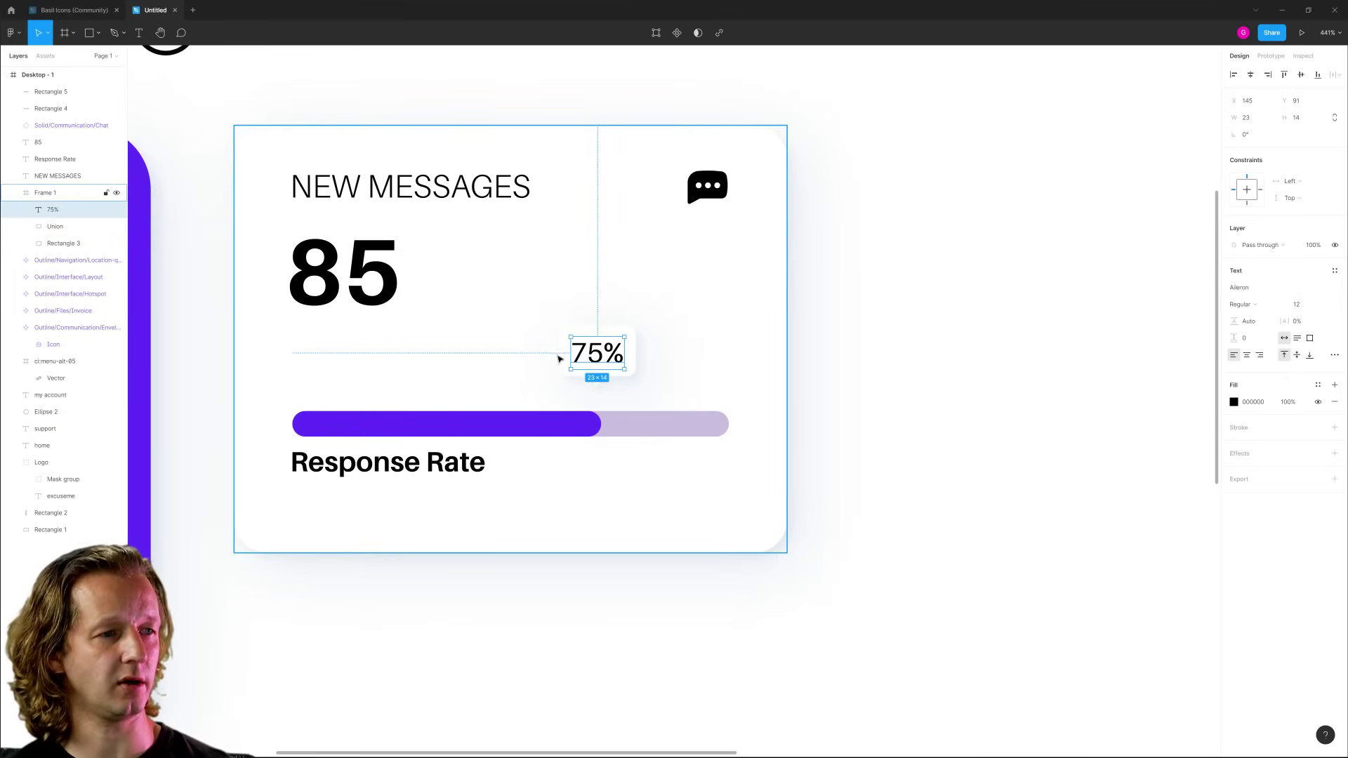
# Move the 75% text and badge shape together downward until the pointer sits just above the end of the purple progress bar.
pyautogui.click(869, 361)
pyautogui.click(616, 358)
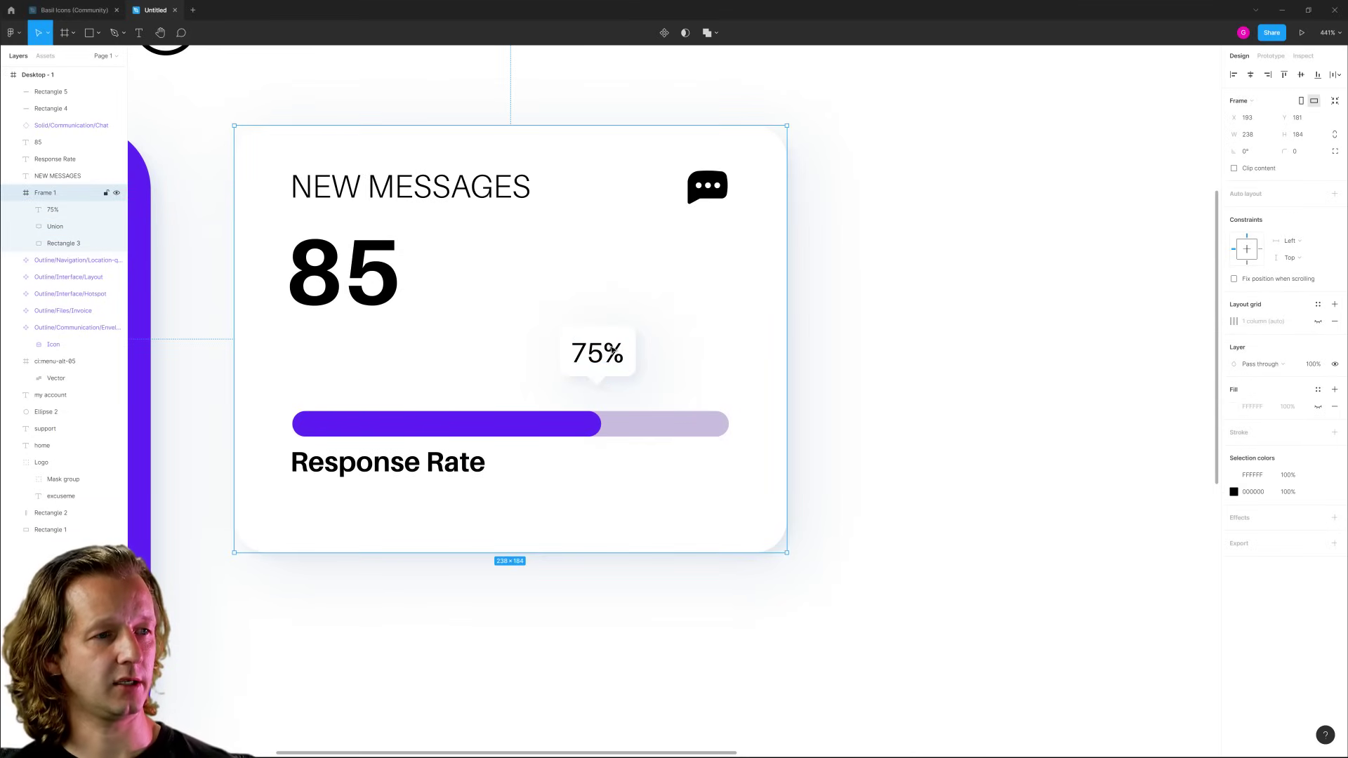
pyautogui.click(596, 355)
pyautogui.keyDown('shift'); pyautogui.click(615, 336); pyautogui.keyUp('shift')
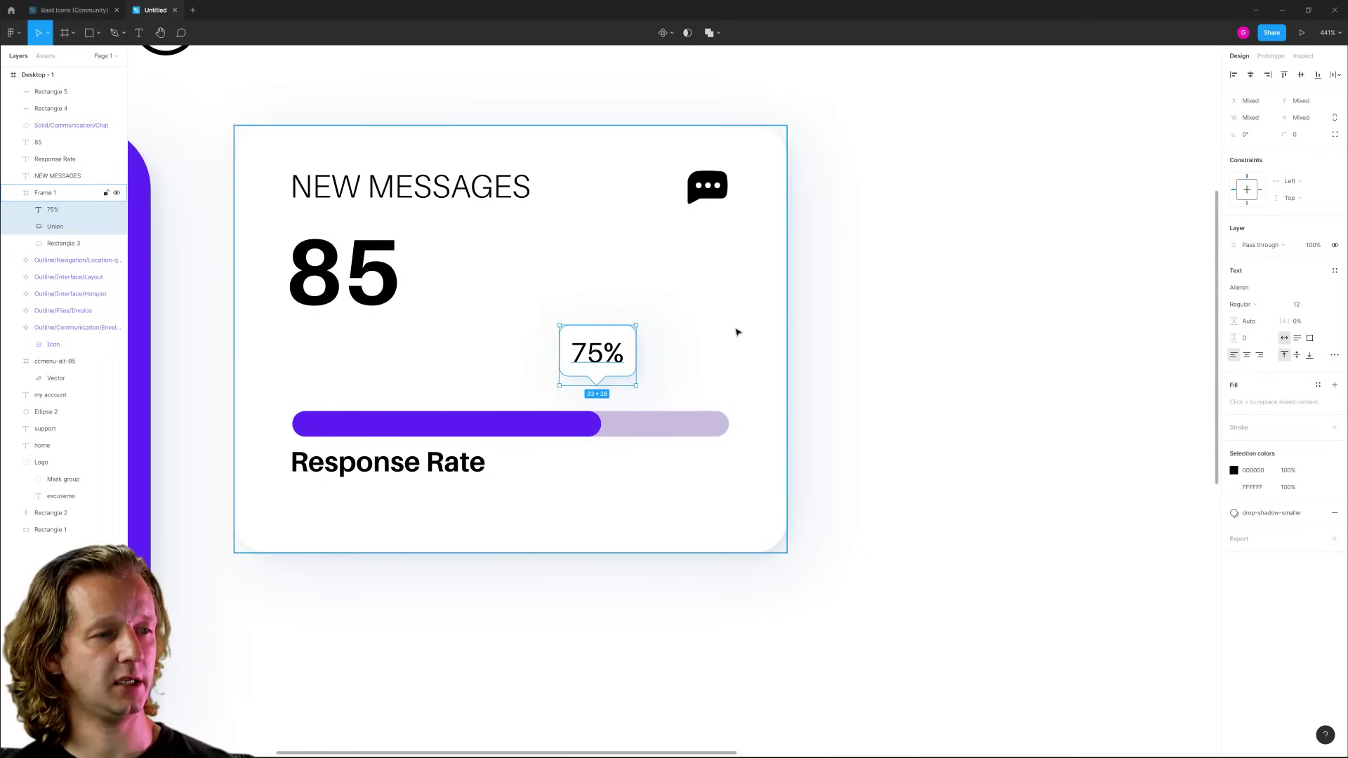
pyautogui.press('Down')
pyautogui.press('Down')
pyautogui.press('Down')
pyautogui.press('Down')
pyautogui.press('Down')
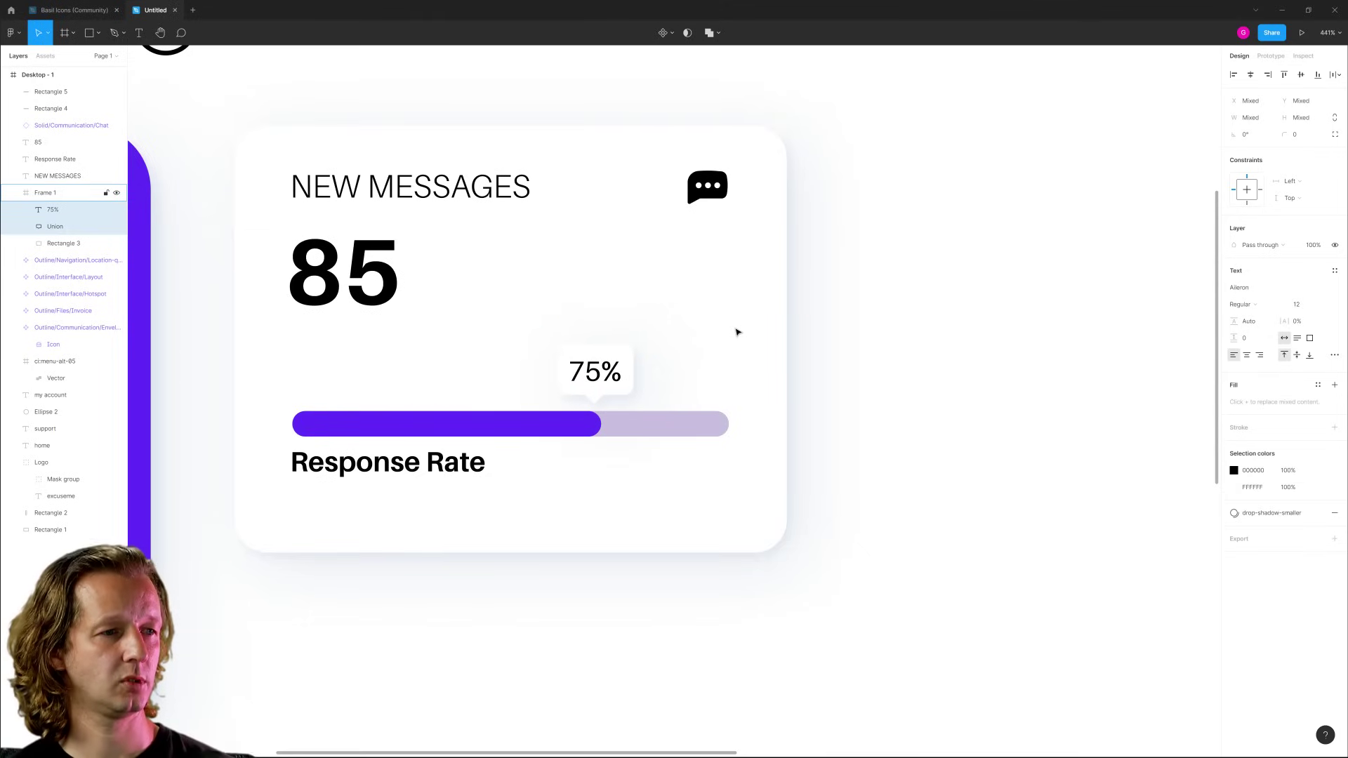
pyautogui.click(897, 351)
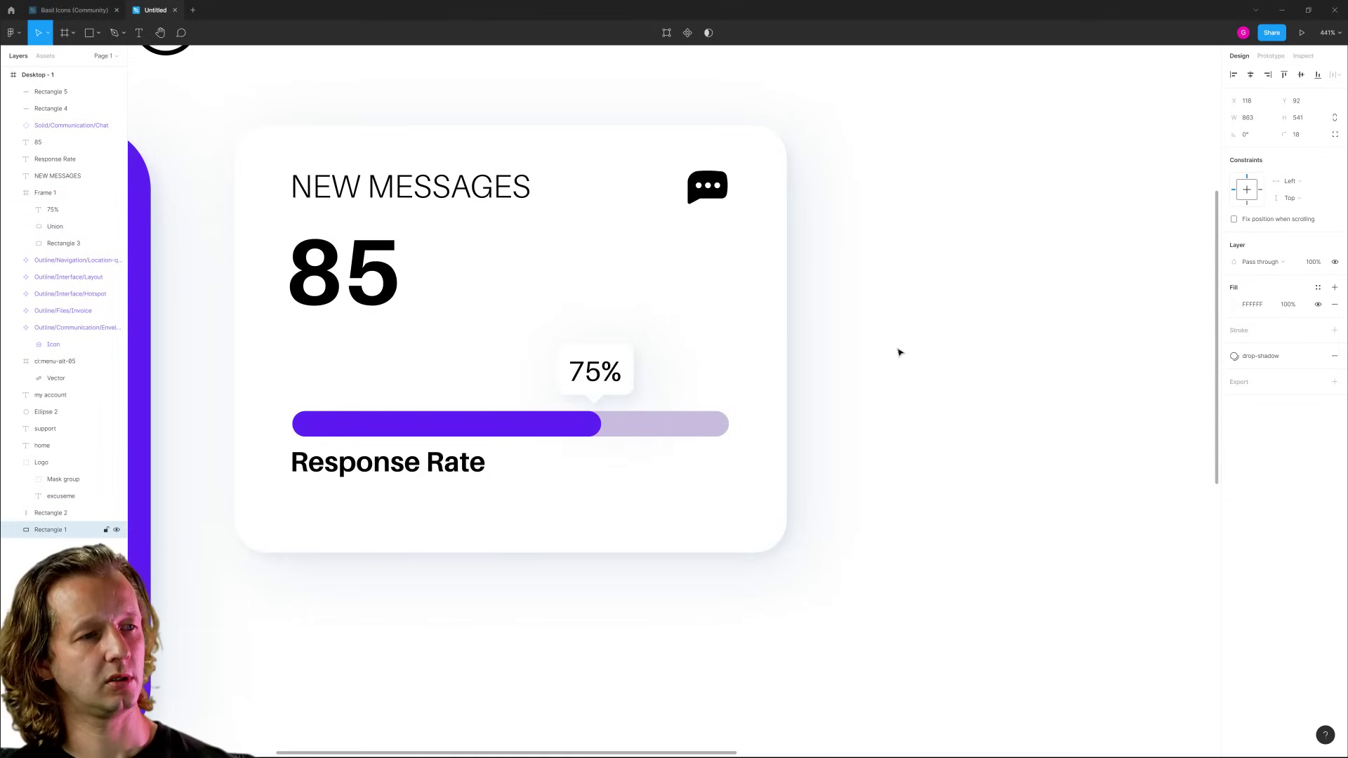
# Draw a horizontal line 238 wide across the full card between the 85 figure and the progress bar.
pyautogui.click(115, 33)
pyautogui.click(97, 33)
pyautogui.click(72, 71)
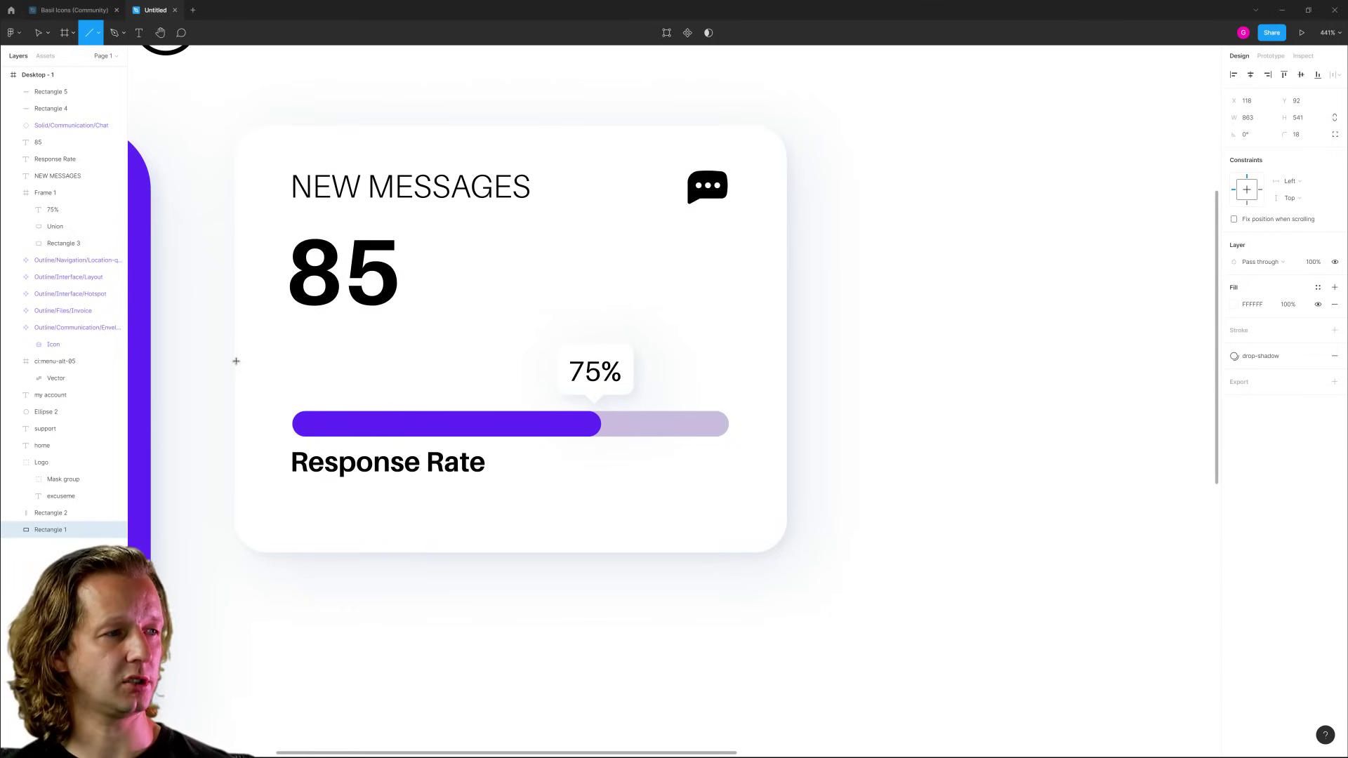
pyautogui.moveTo(236, 364); pyautogui.dragTo(788, 365)
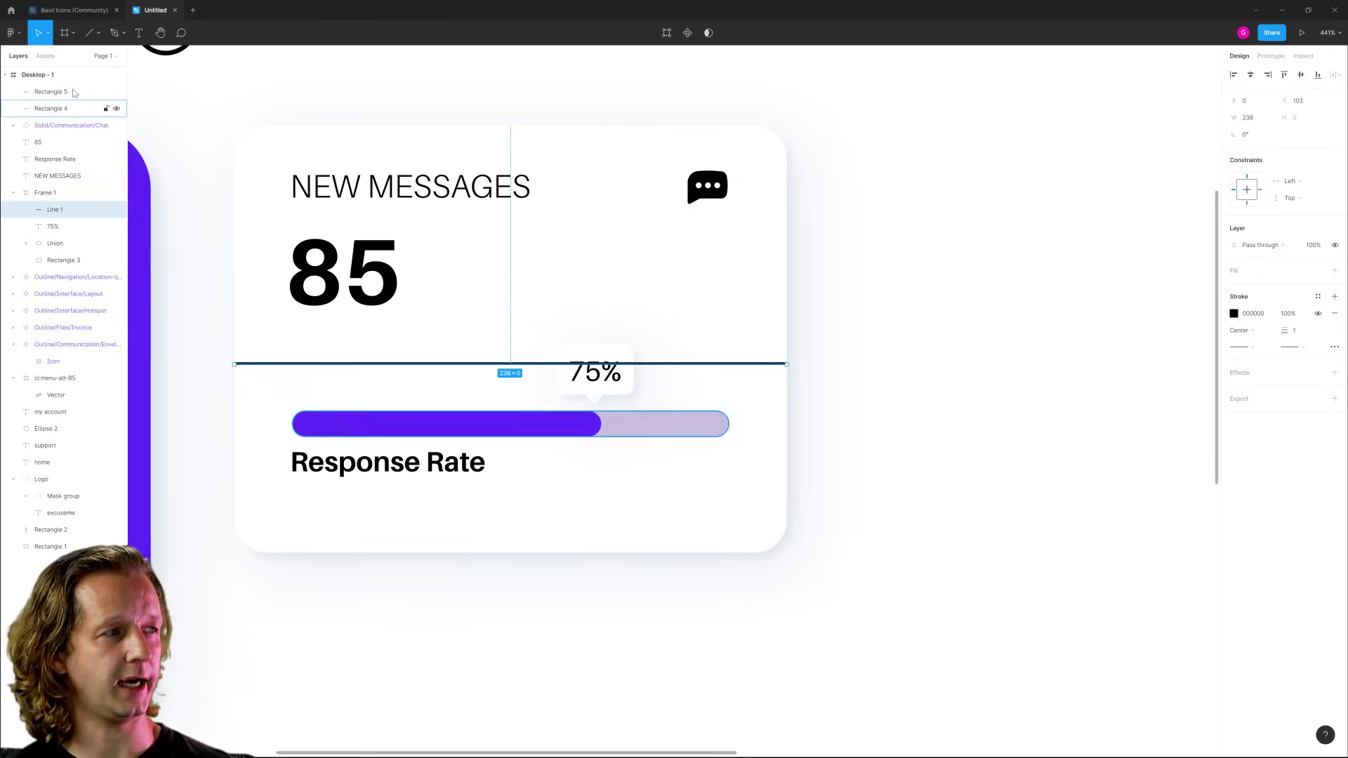
# Recolour the divider line's stroke by sampling the bar's purple and lightening it to E0D9F6.
pyautogui.click(770, 352)
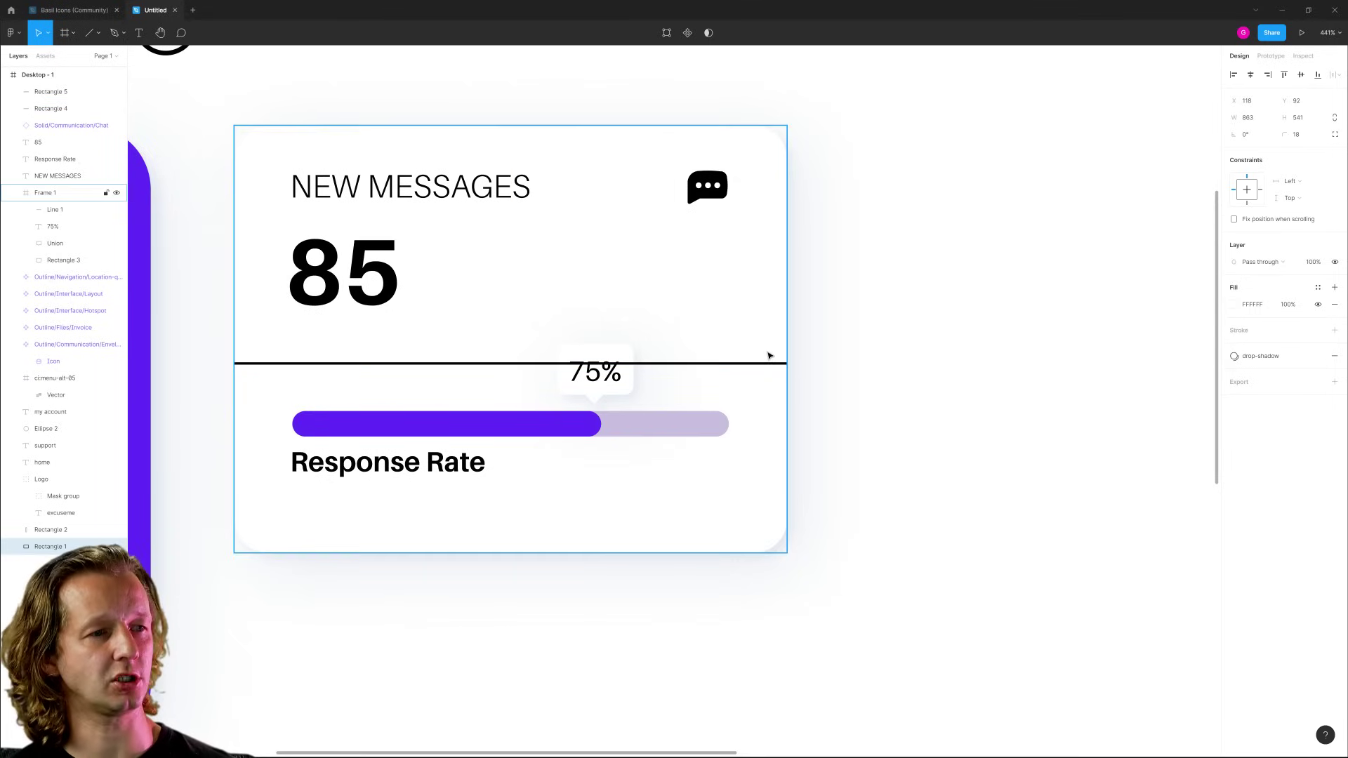
pyautogui.click(766, 365)
pyautogui.click(771, 364)
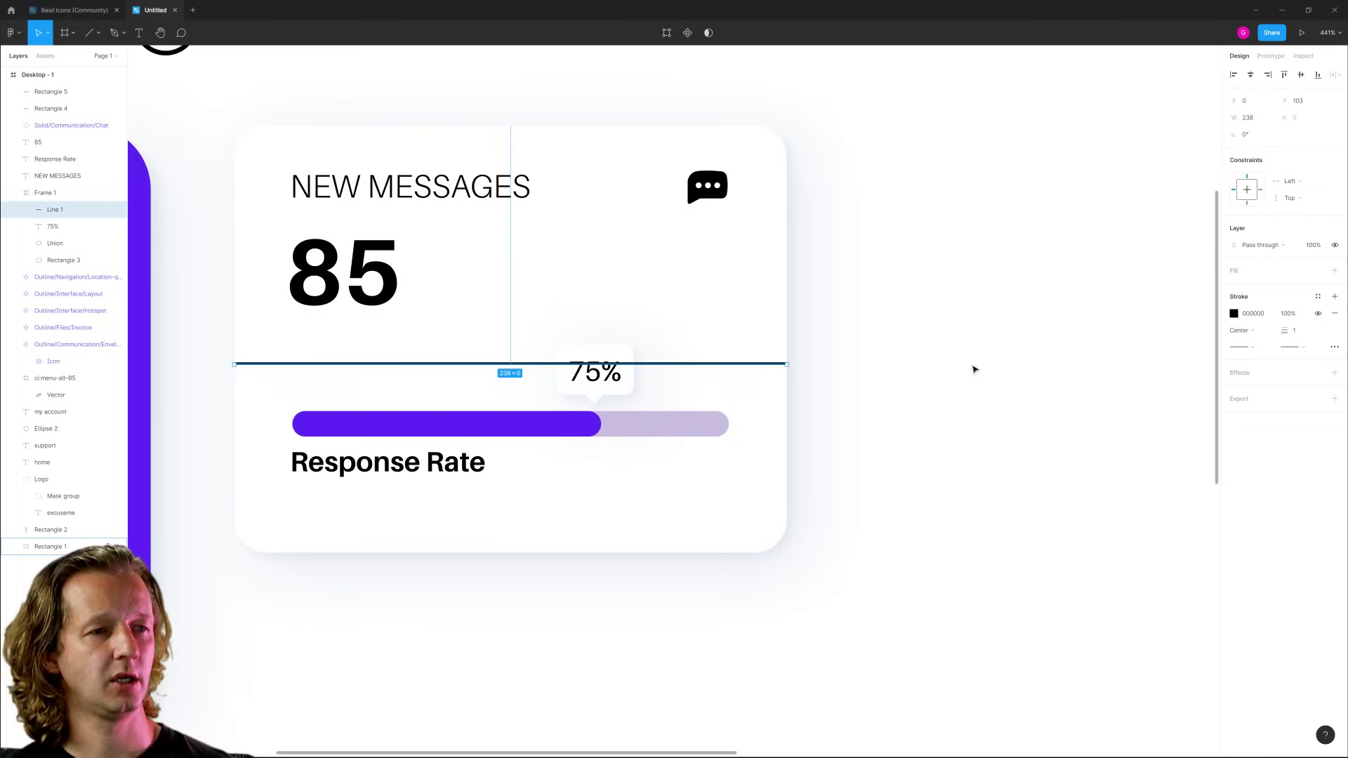
pyautogui.click(1234, 314)
pyautogui.click(1109, 473)
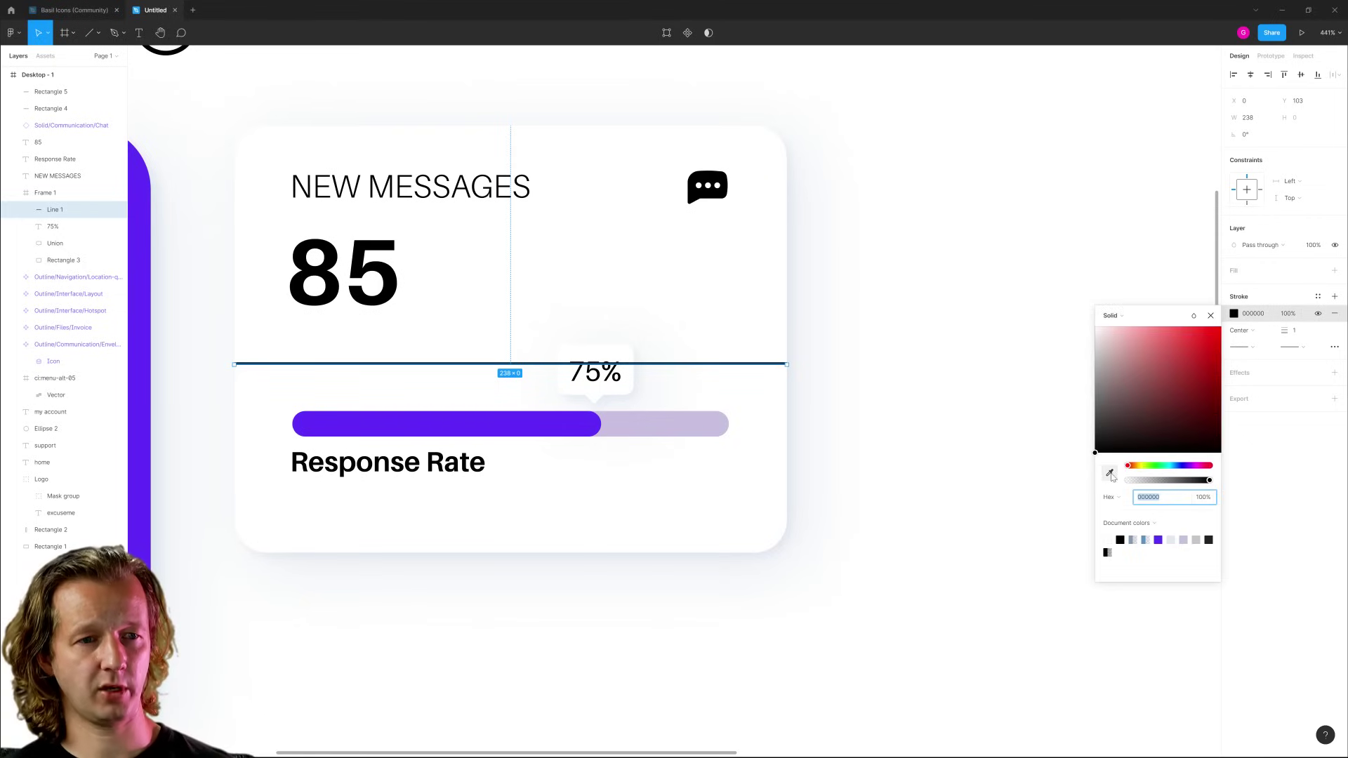
pyautogui.click(597, 424)
pyautogui.moveTo(1132, 353); pyautogui.dragTo(1110, 332)
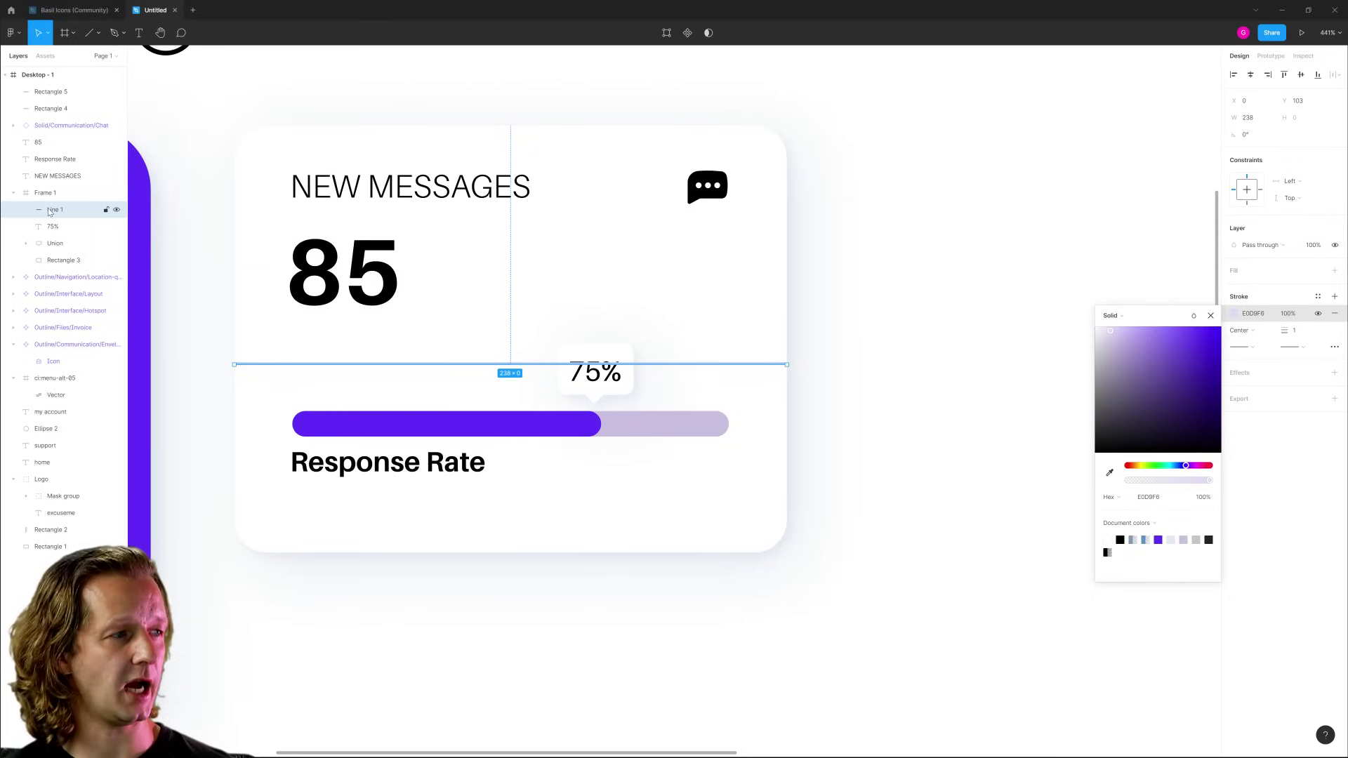
# Place the divider line beneath the badge in the layer order and change its stroke to the greyer DDDBE2.
pyautogui.moveTo(51, 218); pyautogui.dragTo(56, 252)
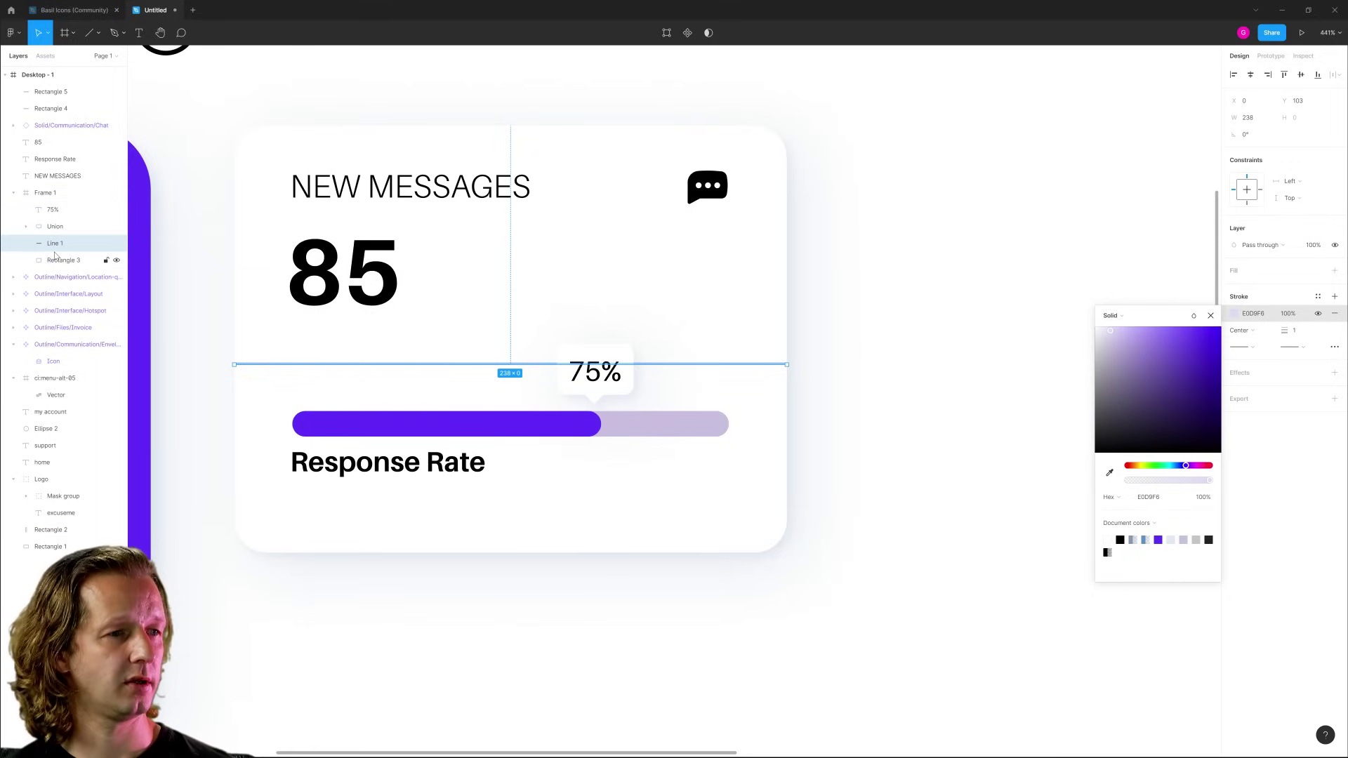
pyautogui.click(680, 395)
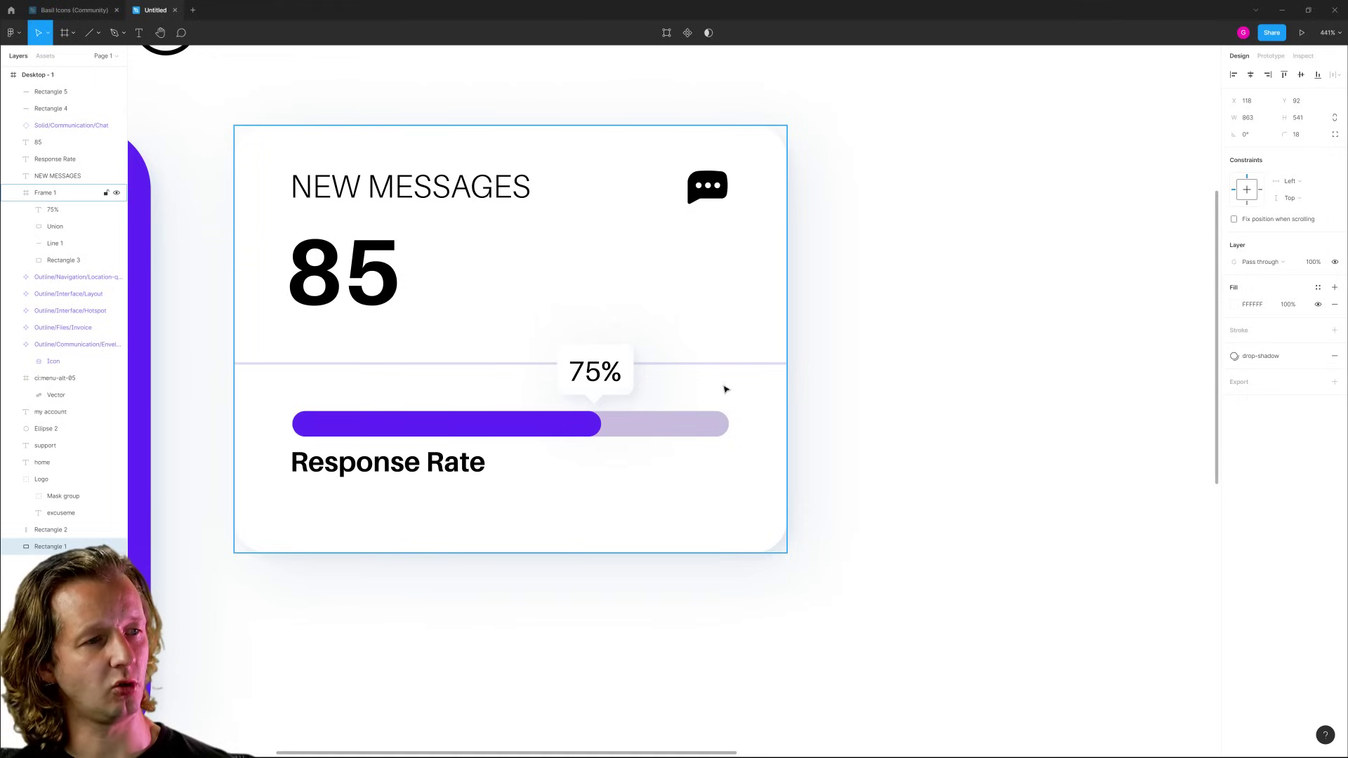
pyautogui.click(737, 366)
pyautogui.click(750, 366)
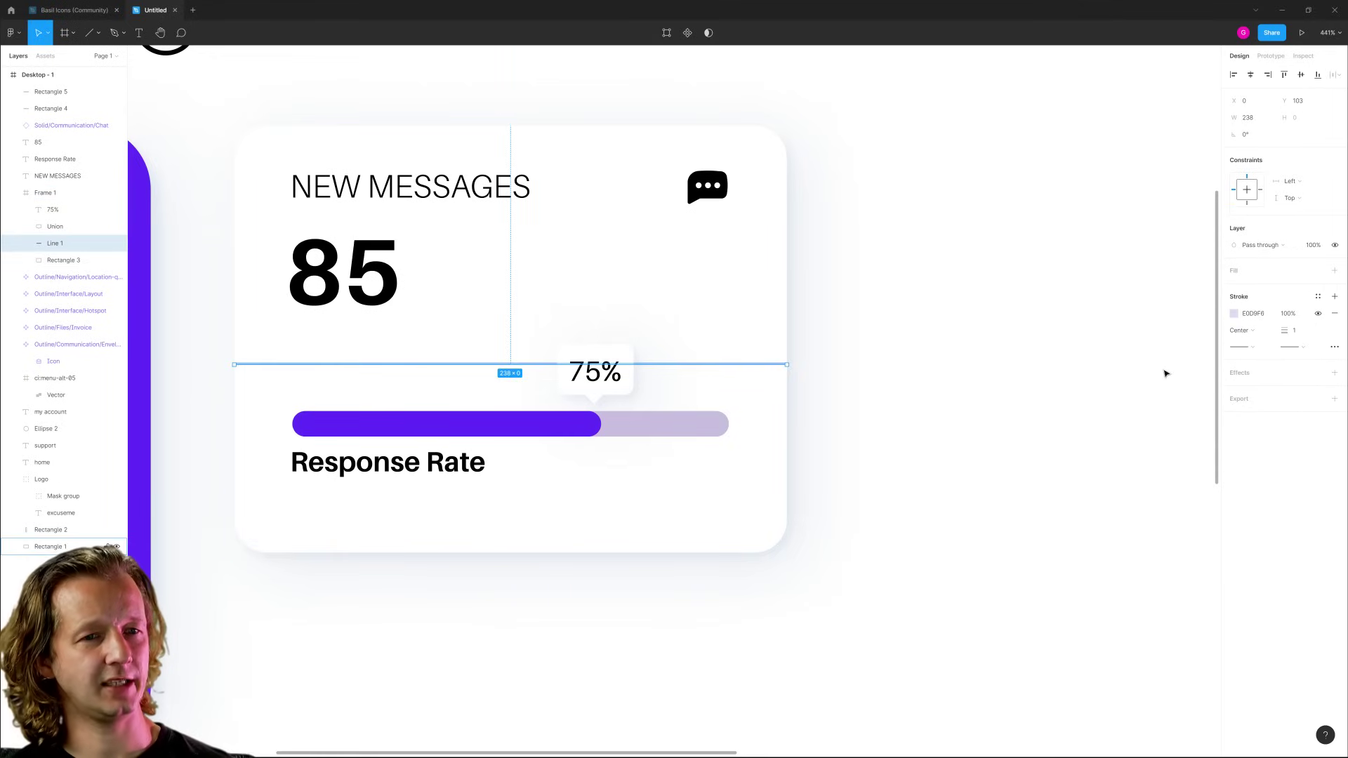
pyautogui.click(1234, 314)
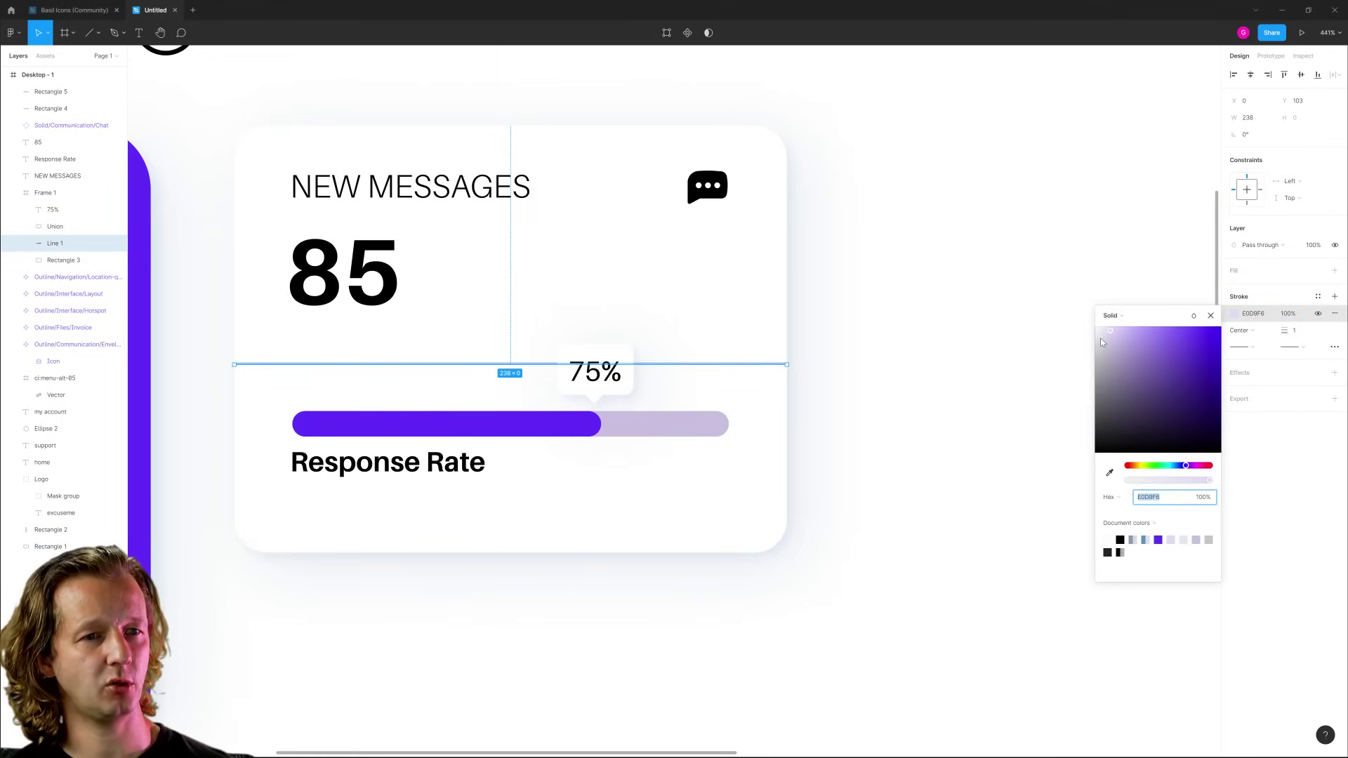
pyautogui.click(920, 307)
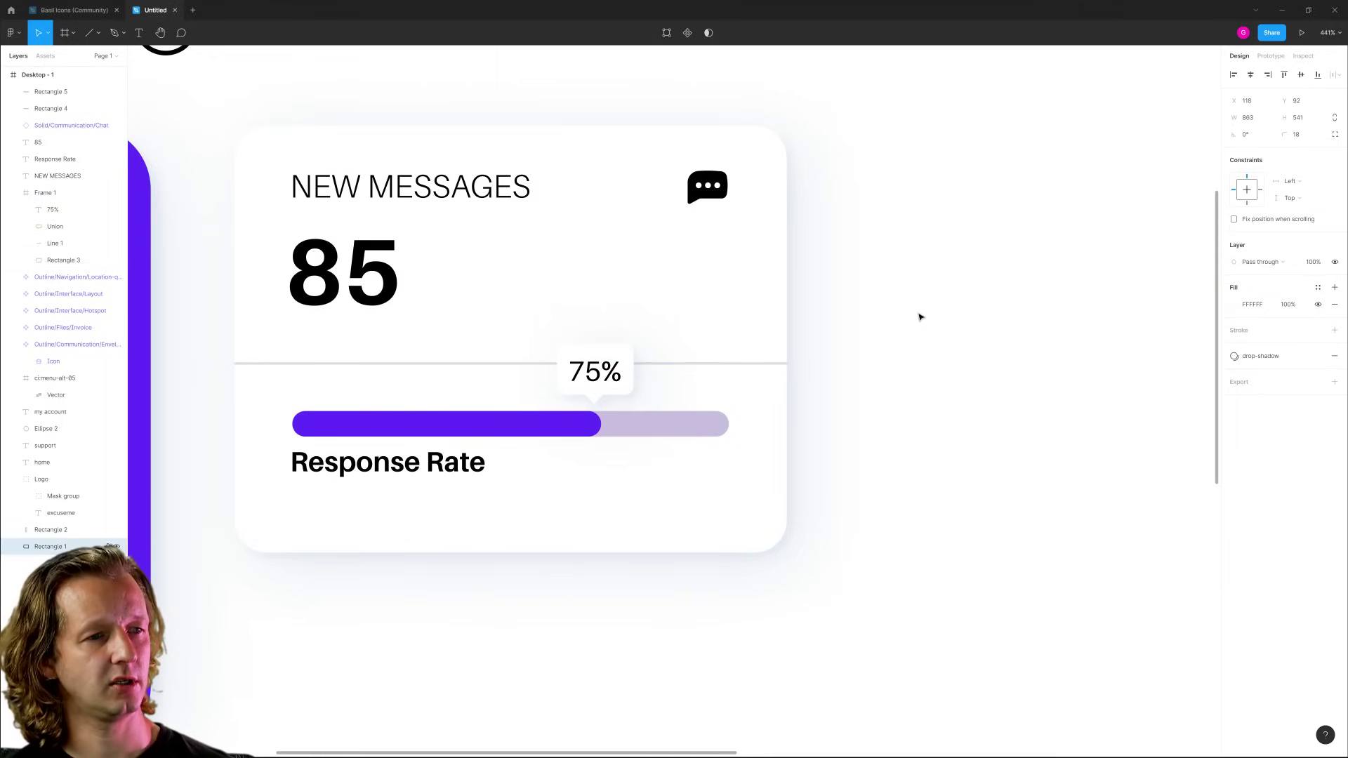
# Reduce the height of the card's background rectangle to 174.
pyautogui.keyDown('ctrl'); pyautogui.scroll(-5, 920, 307); pyautogui.keyUp('ctrl')
pyautogui.moveTo(915, 349); pyautogui.dragTo(619, 334)
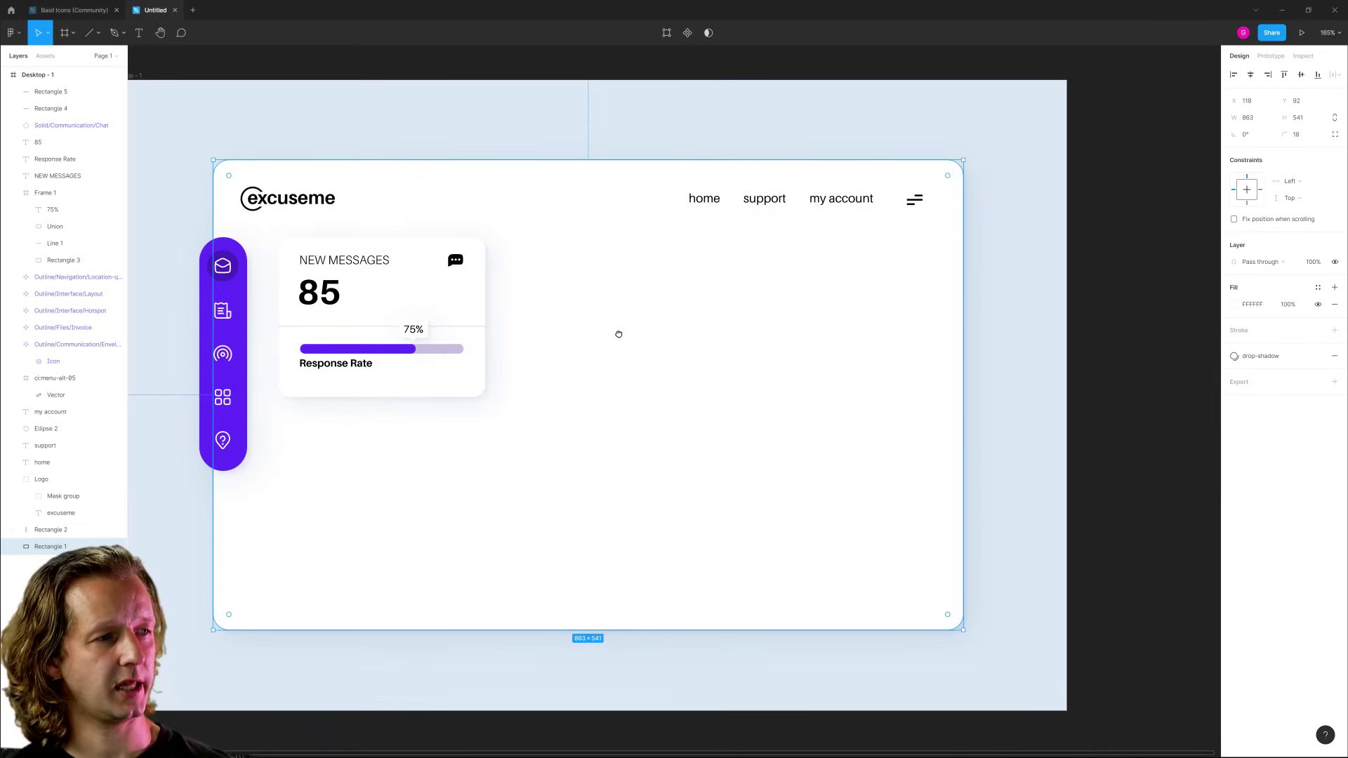
pyautogui.click(402, 391)
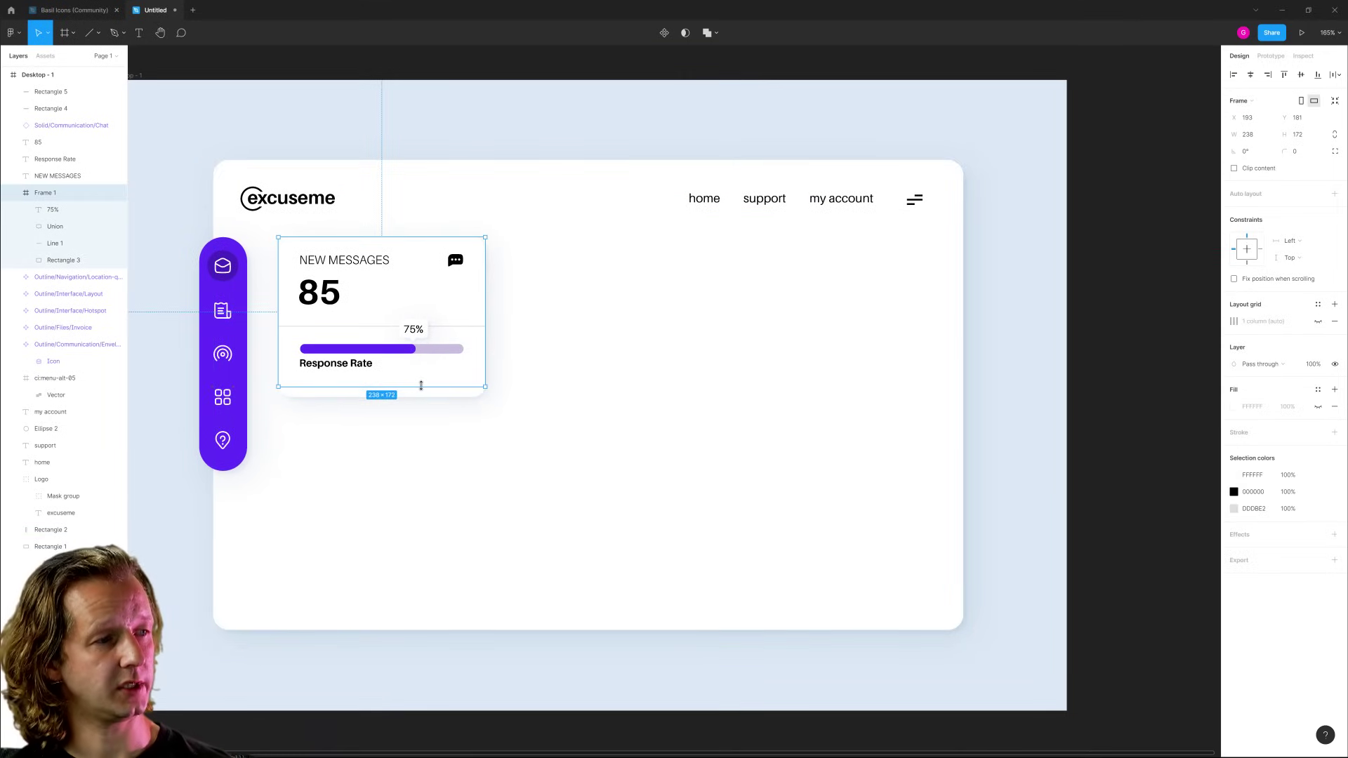
pyautogui.doubleClick(413, 394)
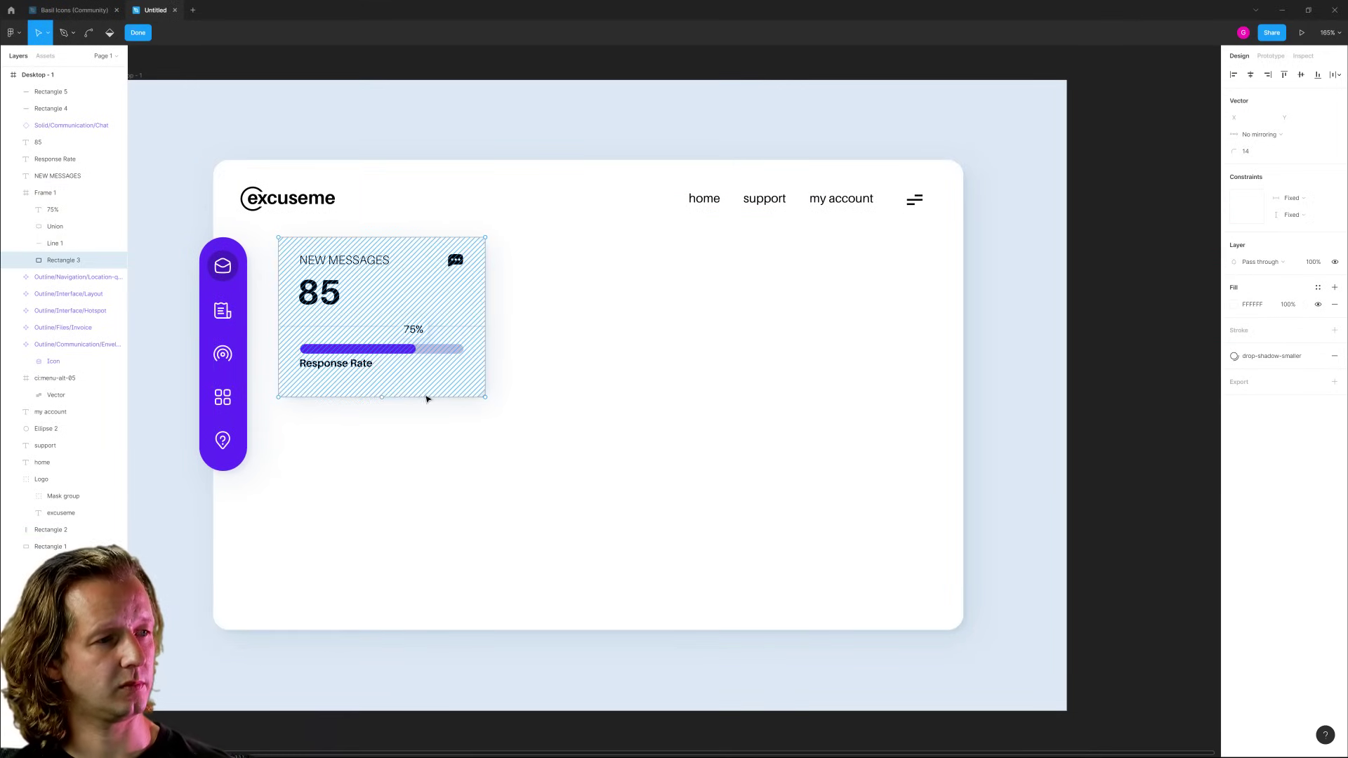
pyautogui.moveTo(424, 397); pyautogui.dragTo(431, 389)
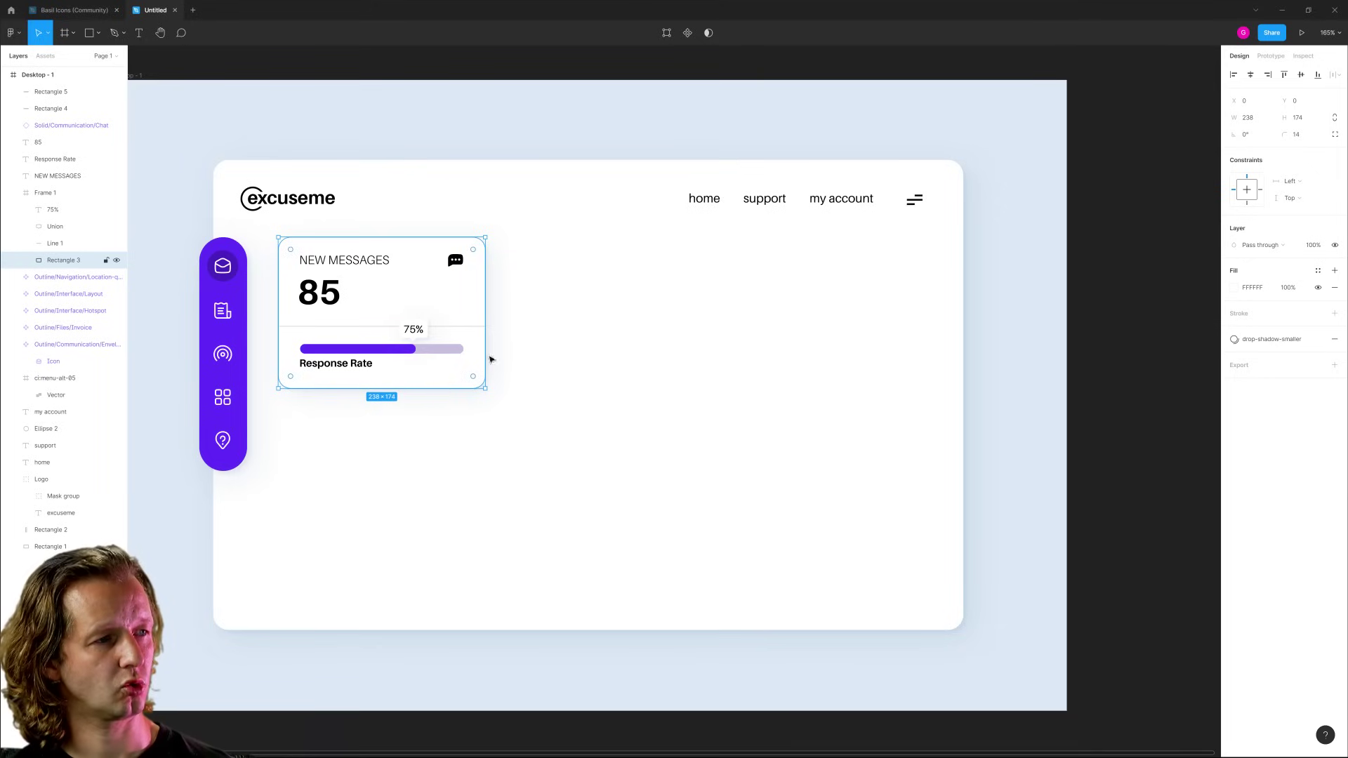
pyautogui.click(491, 145)
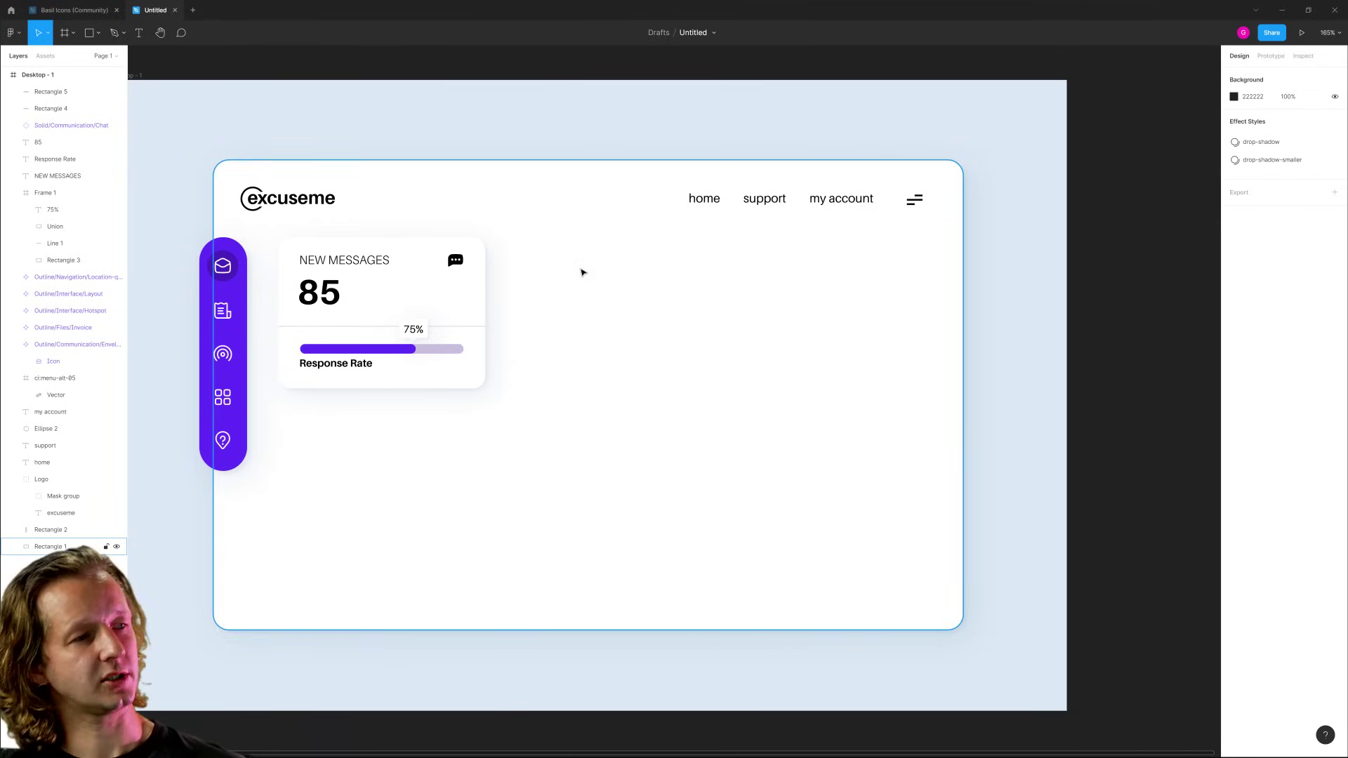
# Lock the Logo layer so that it stays out of selections around the card.
pyautogui.scroll(10, 387, 353)
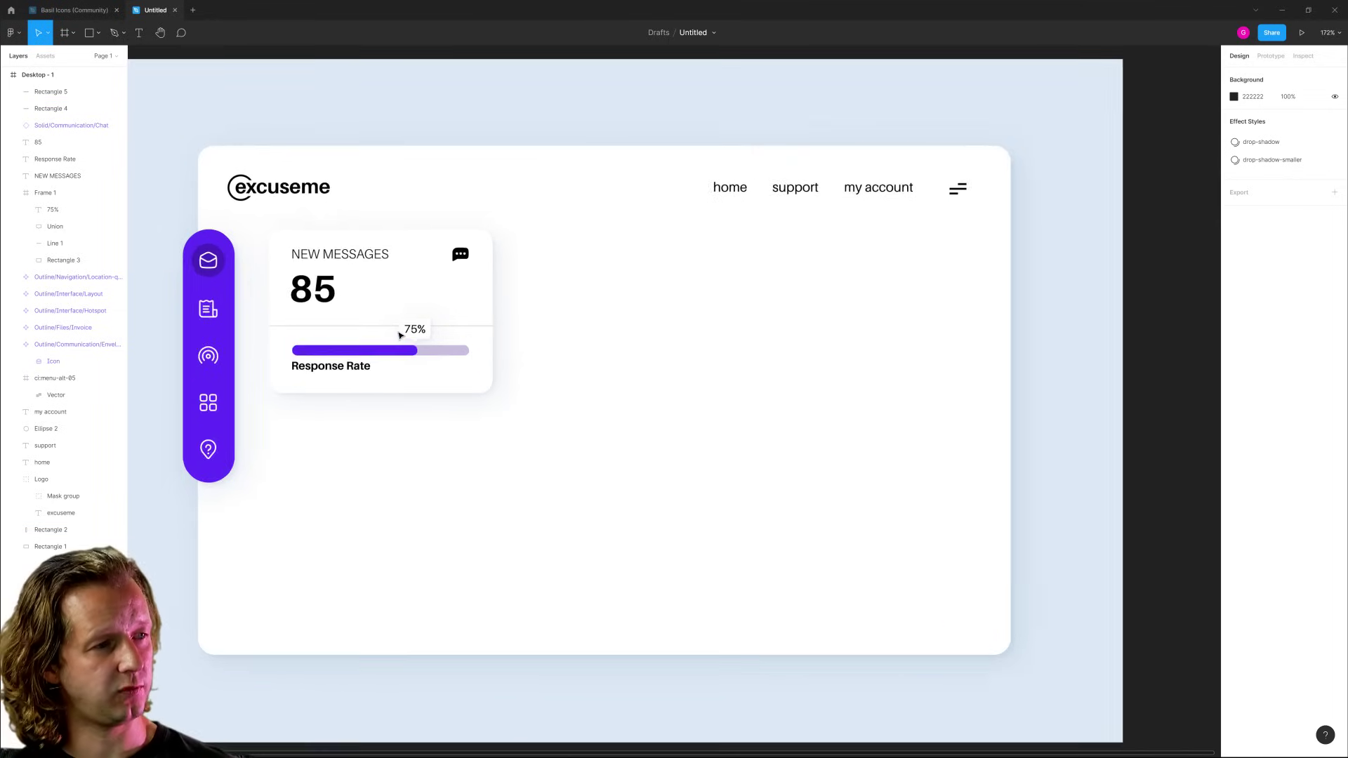
pyautogui.scroll(-10, 400, 335)
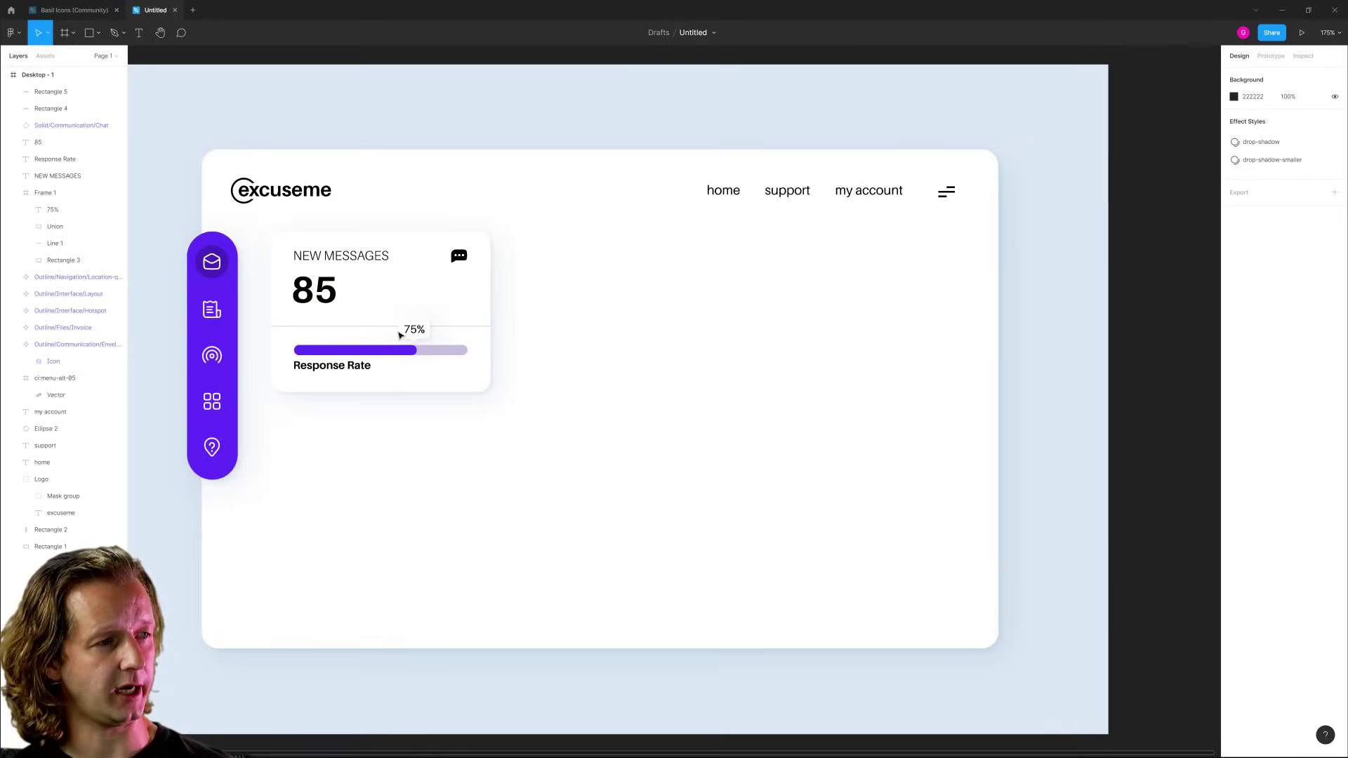
pyautogui.click(328, 259)
pyautogui.click(376, 280)
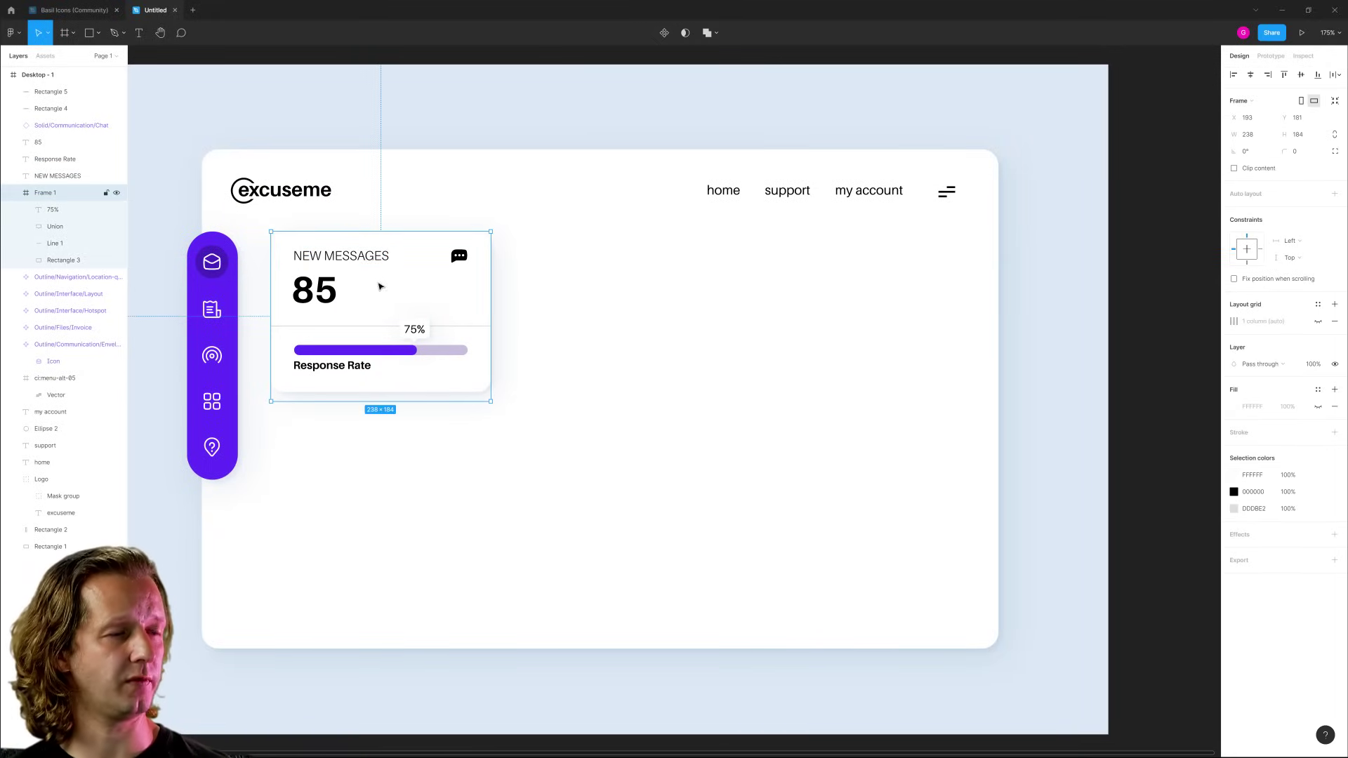
pyautogui.moveTo(274, 122)
pyautogui.mouseDown()
pyautogui.moveTo(367, 300)
pyautogui.moveTo(289, 129)
pyautogui.mouseUp()
pyautogui.click(280, 190)
pyautogui.click(106, 479)
# Select all elements of the NEW MESSAGES card and duplicate them twice, placing the copies in a row beside the original.
pyautogui.click(292, 127)
pyautogui.moveTo(279, 127); pyautogui.dragTo(497, 412)
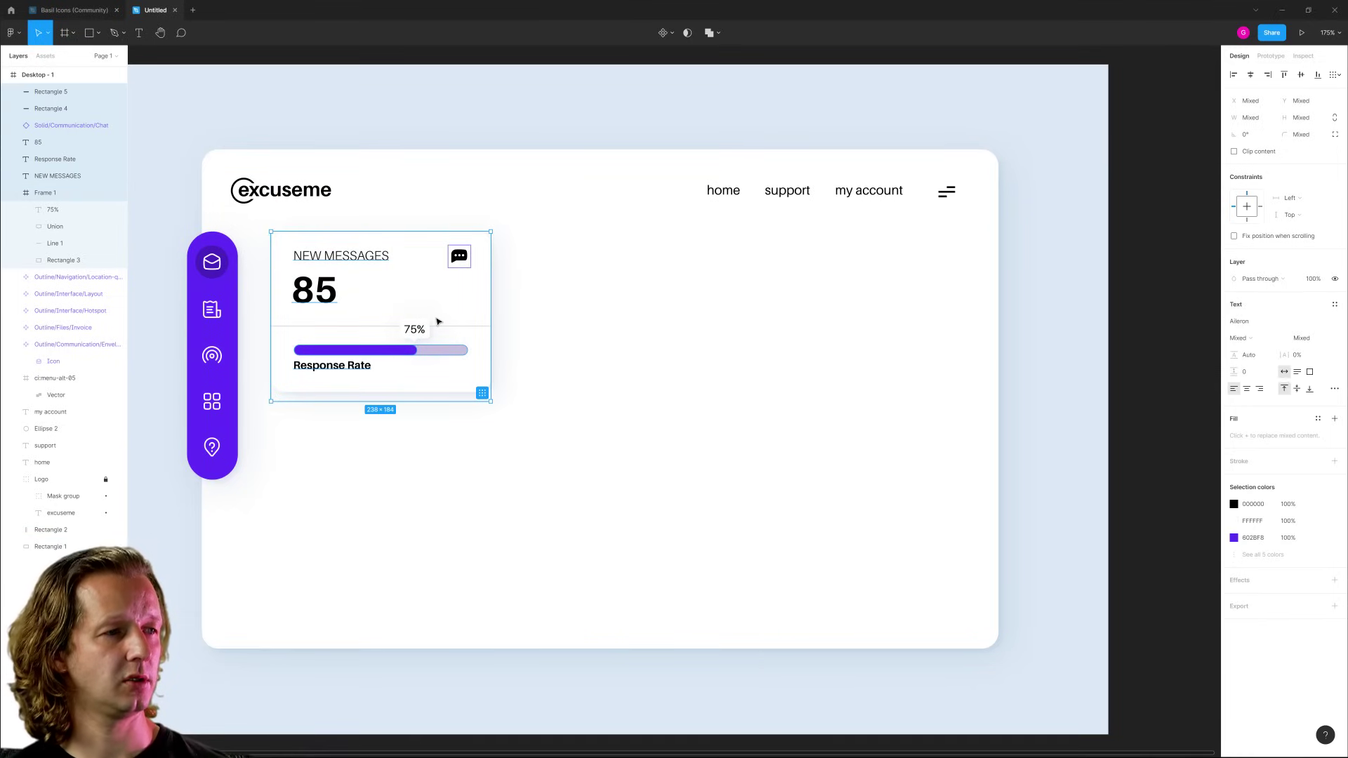
pyautogui.hotkey('ctrl', 'd')
pyautogui.moveTo(373, 298); pyautogui.dragTo(599, 293)
pyautogui.hotkey('ctrl', 'd')
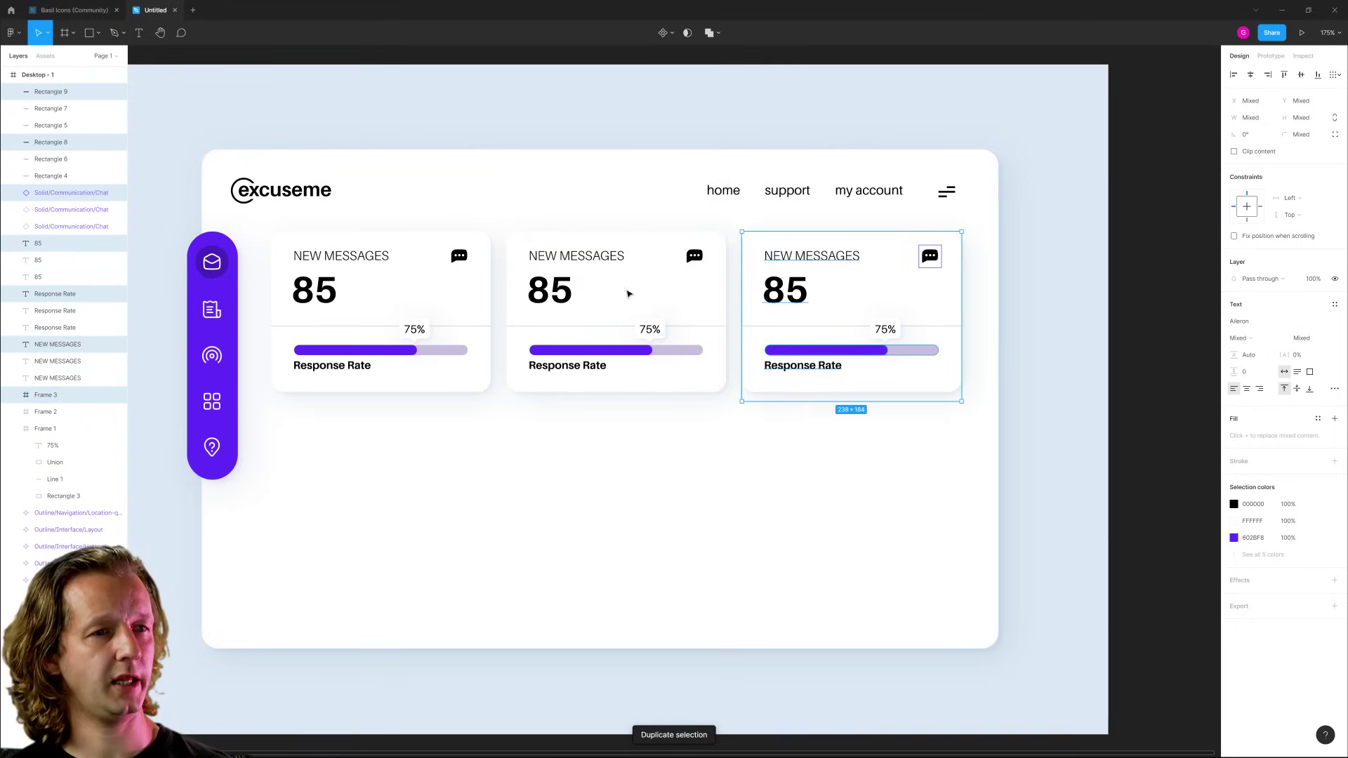
pyautogui.moveTo(876, 284); pyautogui.dragTo(870, 285)
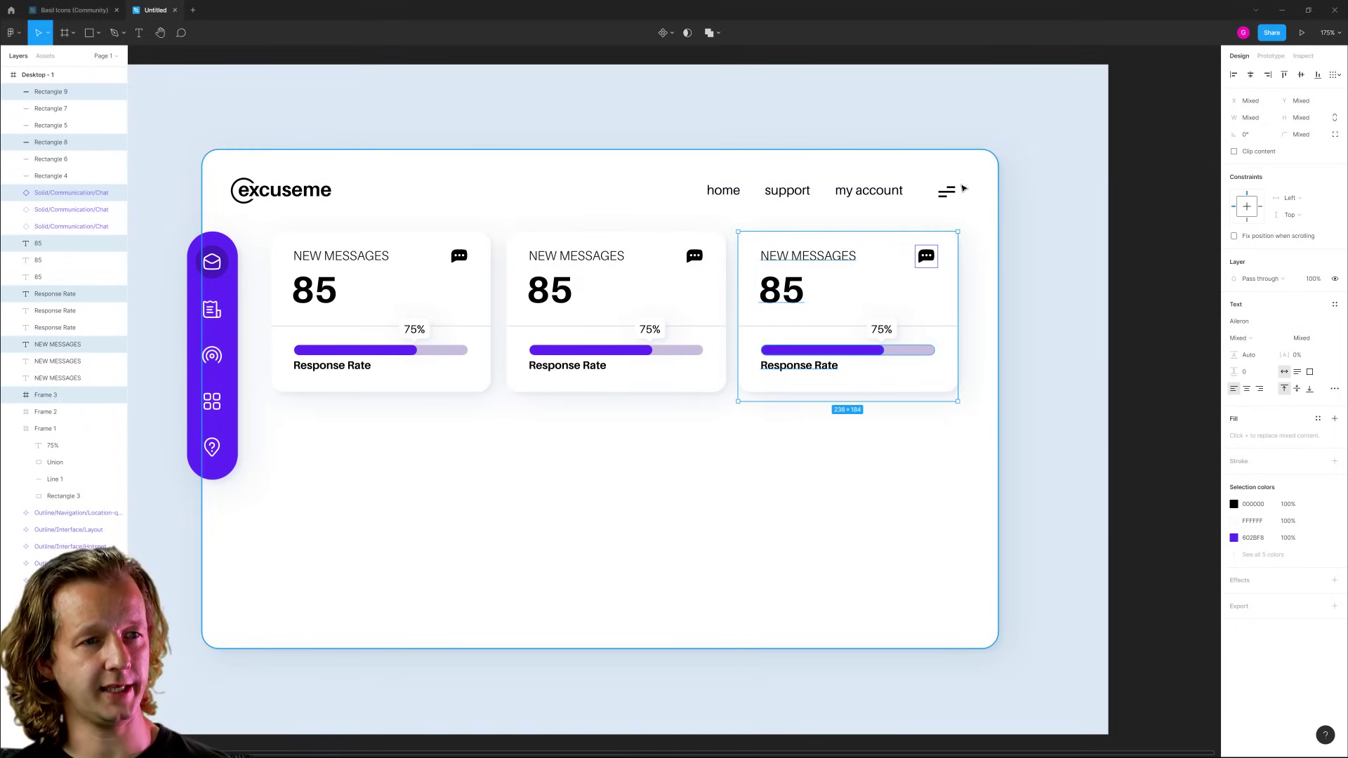
# Select all elements of the middle card and nudge them slightly left so the gaps between the three cards are even.
pyautogui.click(526, 114)
pyautogui.moveTo(526, 114); pyautogui.dragTo(710, 391)
pyautogui.keyDown('shift'); pyautogui.click(737, 444); pyautogui.keyUp('shift')
pyautogui.keyDown('shift'); pyautogui.click(727, 195); pyautogui.keyUp('shift')
pyautogui.moveTo(632, 299); pyautogui.dragTo(629, 299)
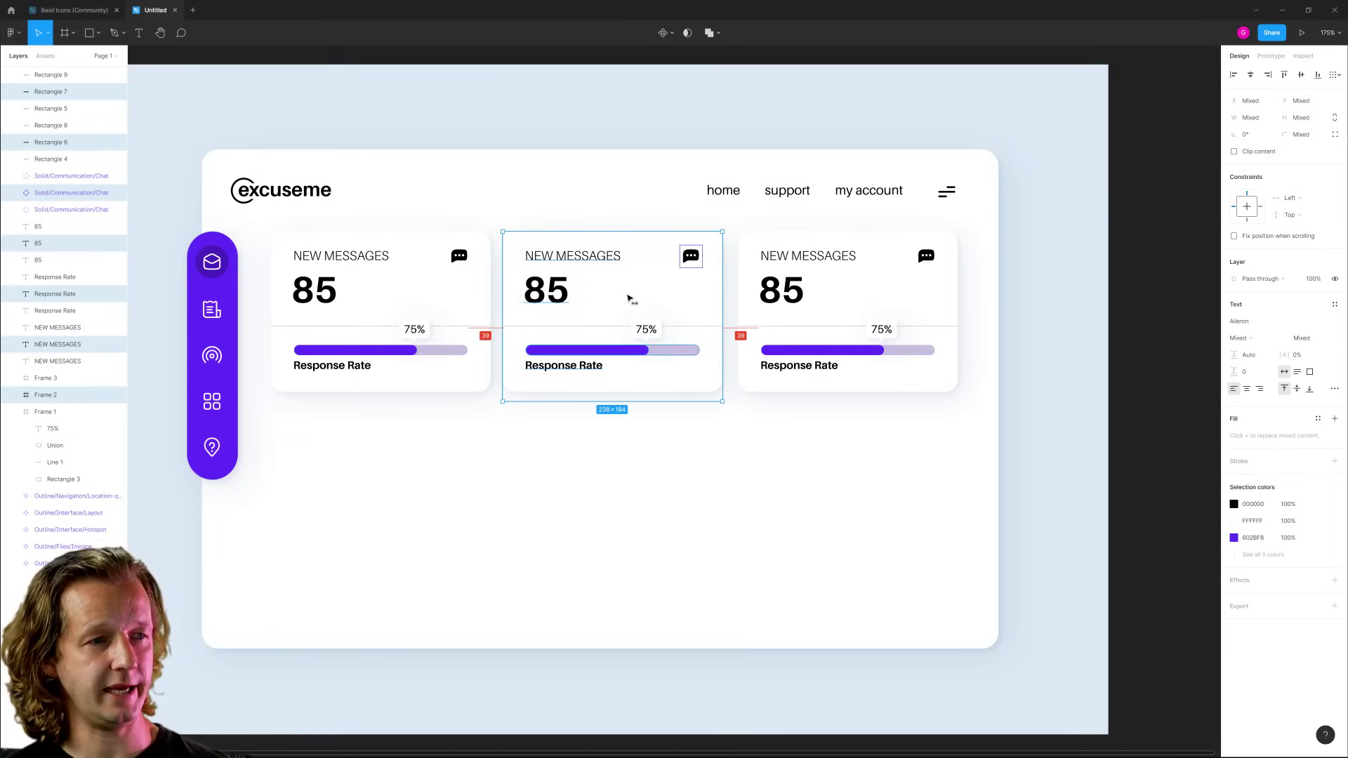
pyautogui.click(702, 447)
# Change the middle card's title to NEW LEADS.
pyautogui.click(574, 250)
pyautogui.doubleClick(581, 255)
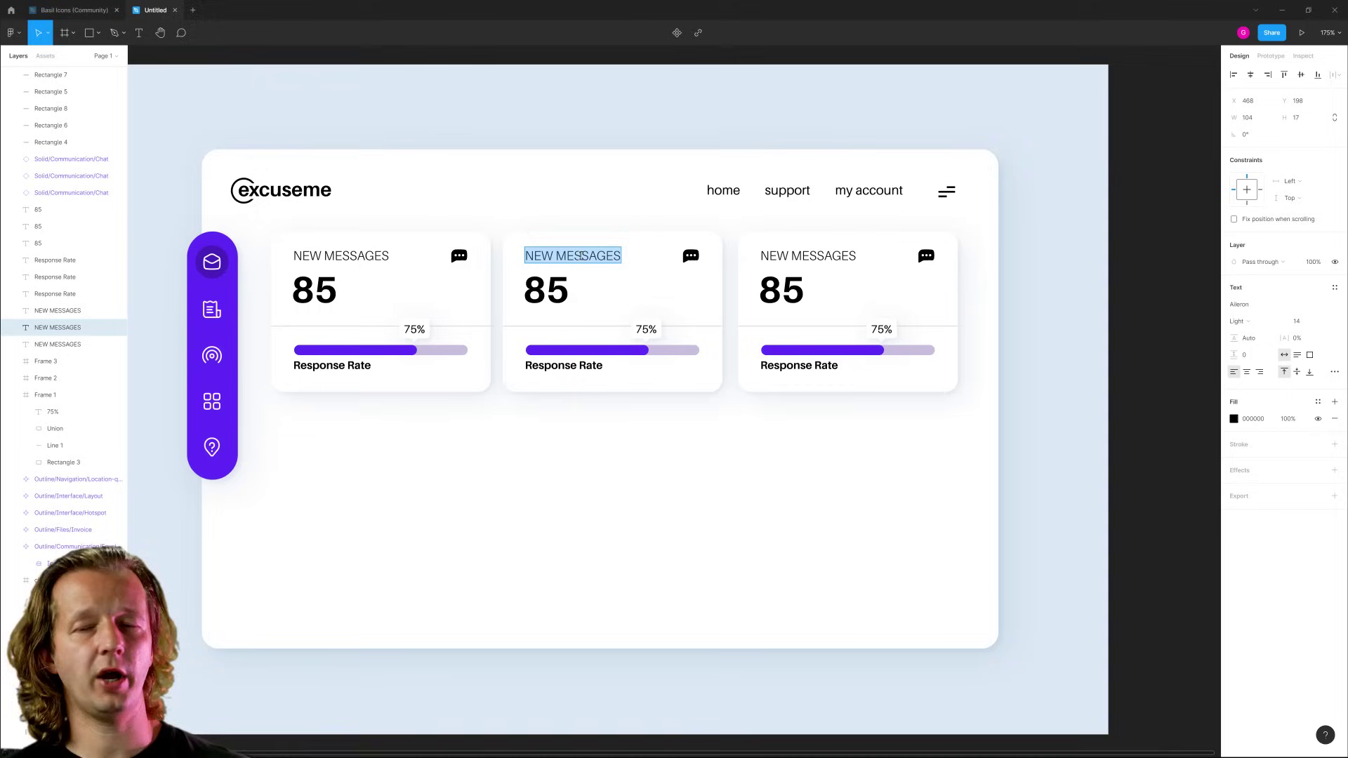
pyautogui.write('NEW LEADS')
pyautogui.press('Escape')
pyautogui.press('Escape')
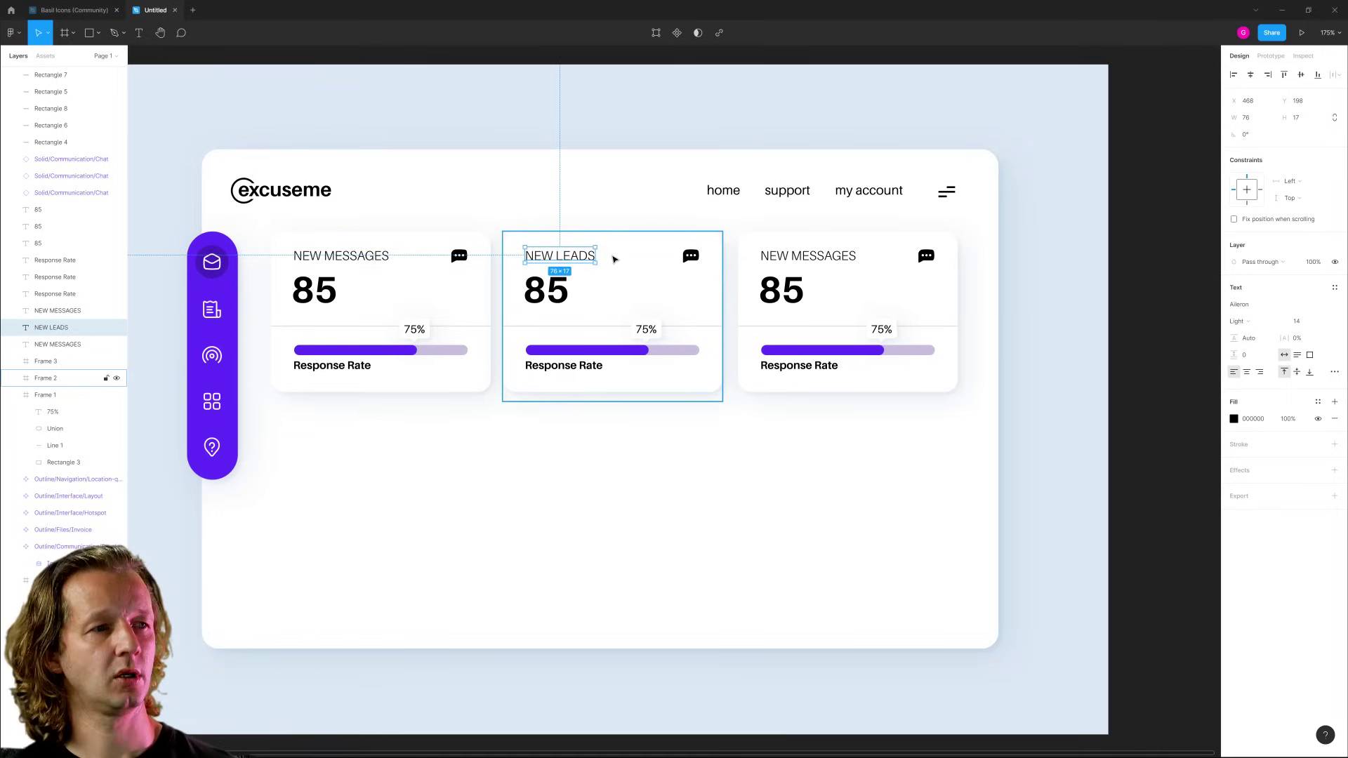
# Replace the chat icon on the NEW LEADS card with the copied Outline/Interface/Apps icon, placed in the card's upper-right corner.
pyautogui.click(690, 257)
pyautogui.press('Delete')
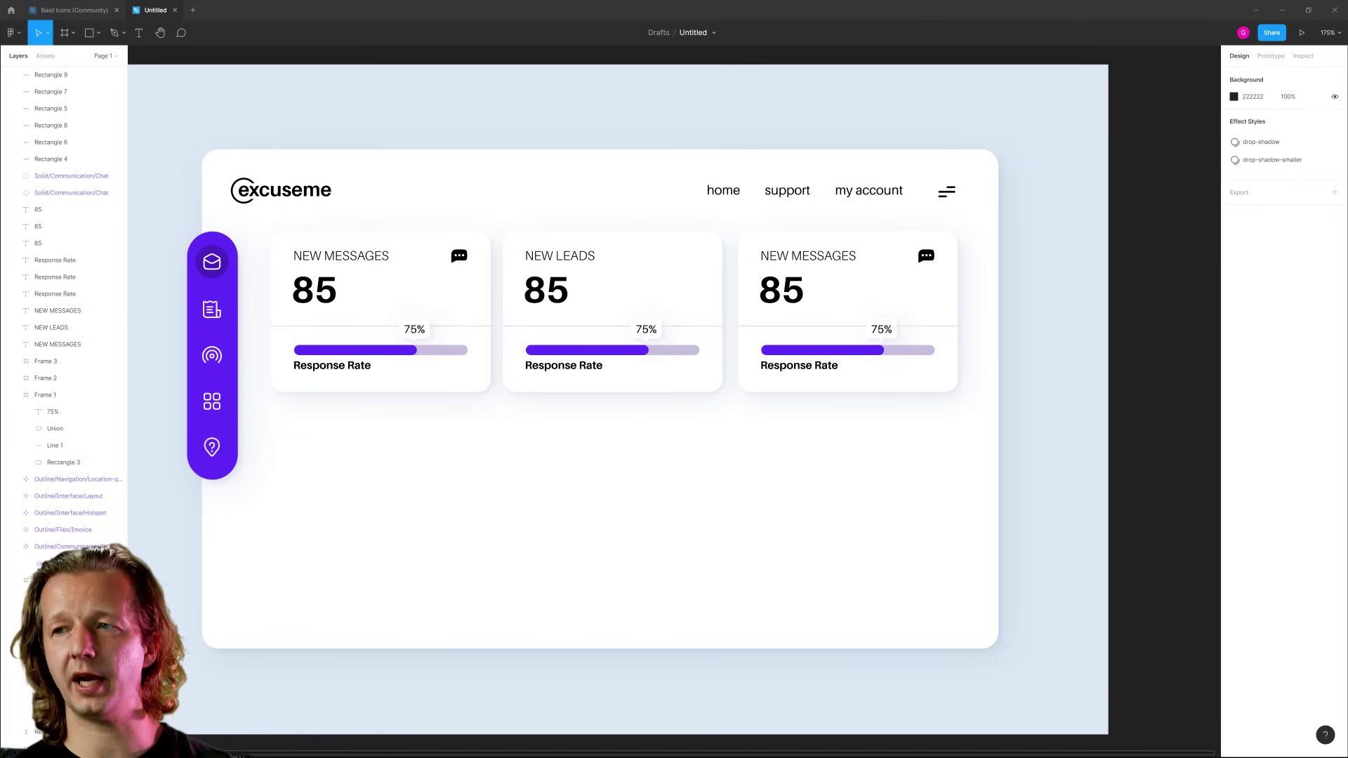
pyautogui.click(683, 271)
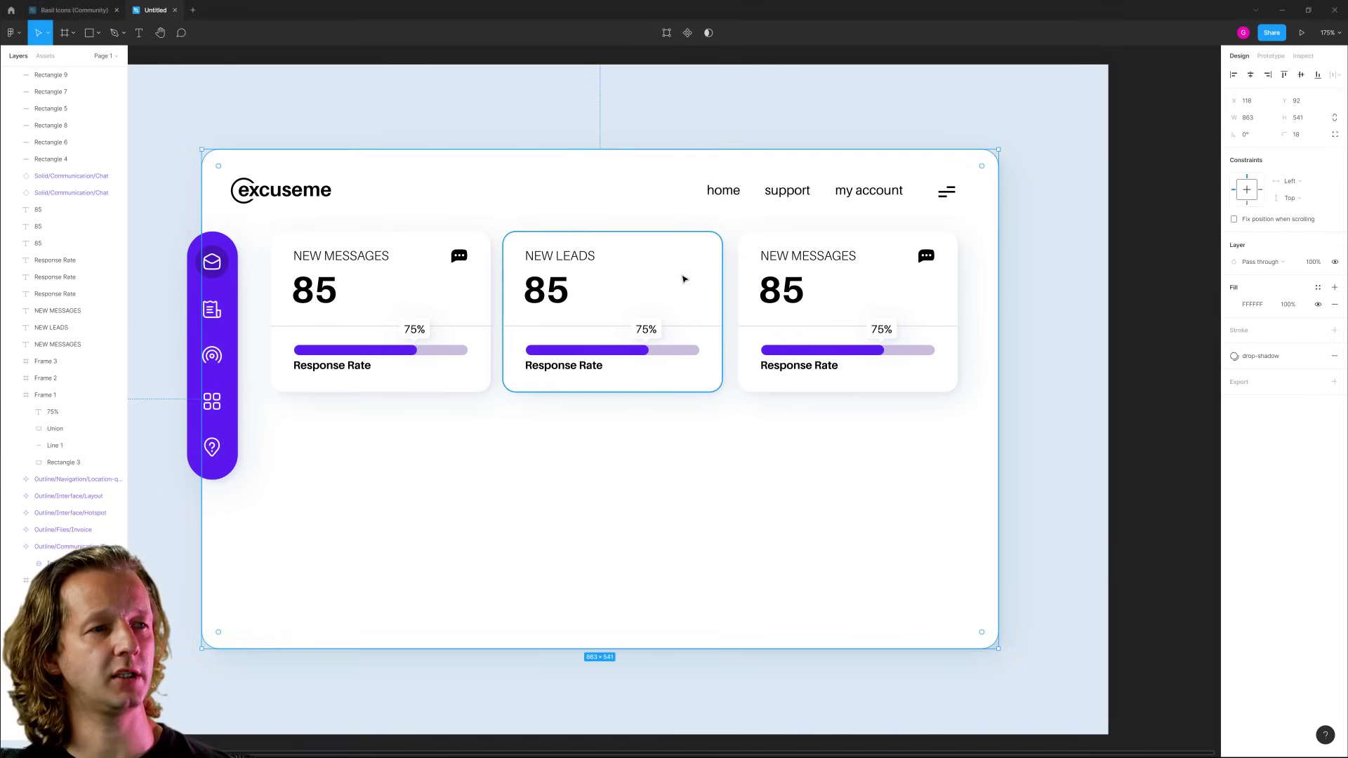
pyautogui.hotkey('ctrl', 'v')
pyautogui.hotkey('ctrl', 'z')
pyautogui.moveTo(519, 113); pyautogui.dragTo(619, 133)
pyautogui.hotkey('ctrl', 'v')
pyautogui.moveTo(677, 404); pyautogui.dragTo(697, 254)
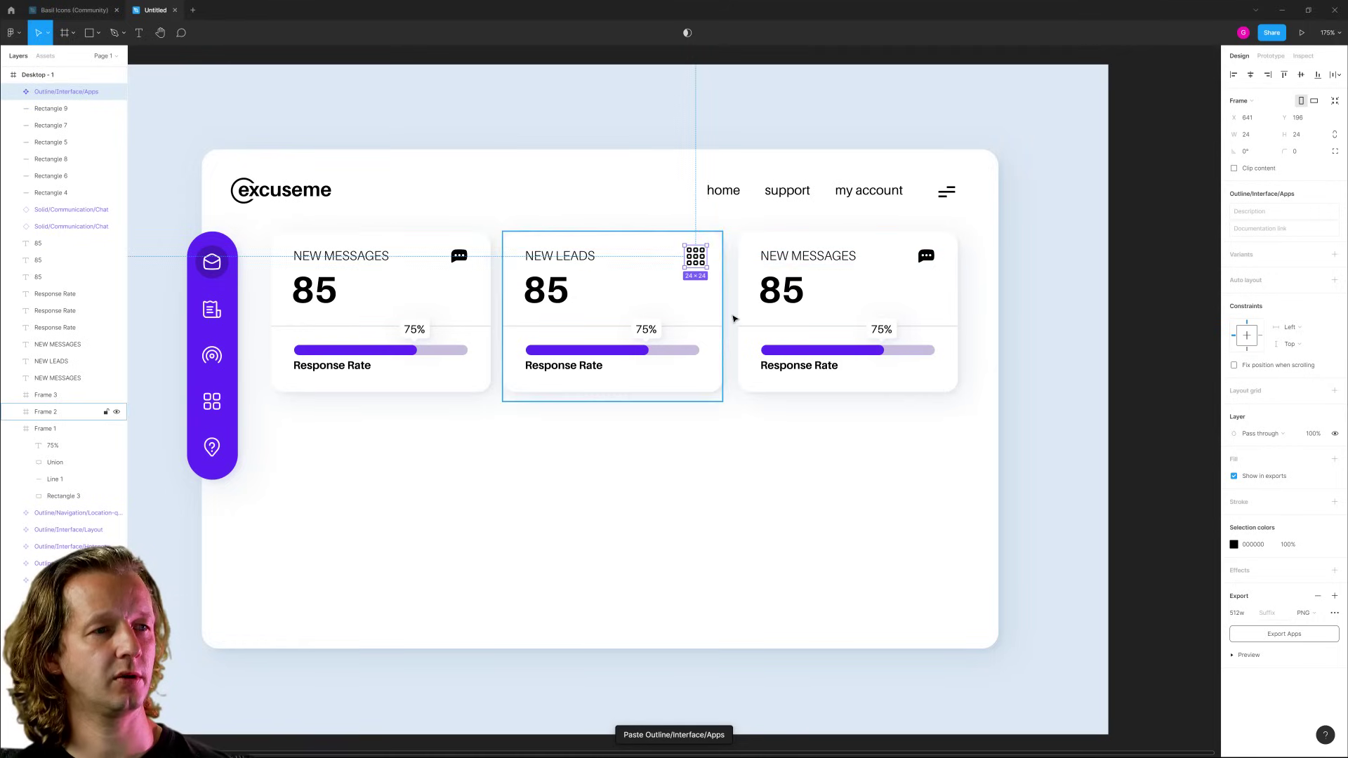
# Change the large number on the NEW LEADS card to 21.
pyautogui.click(773, 473)
pyautogui.doubleClick(549, 289)
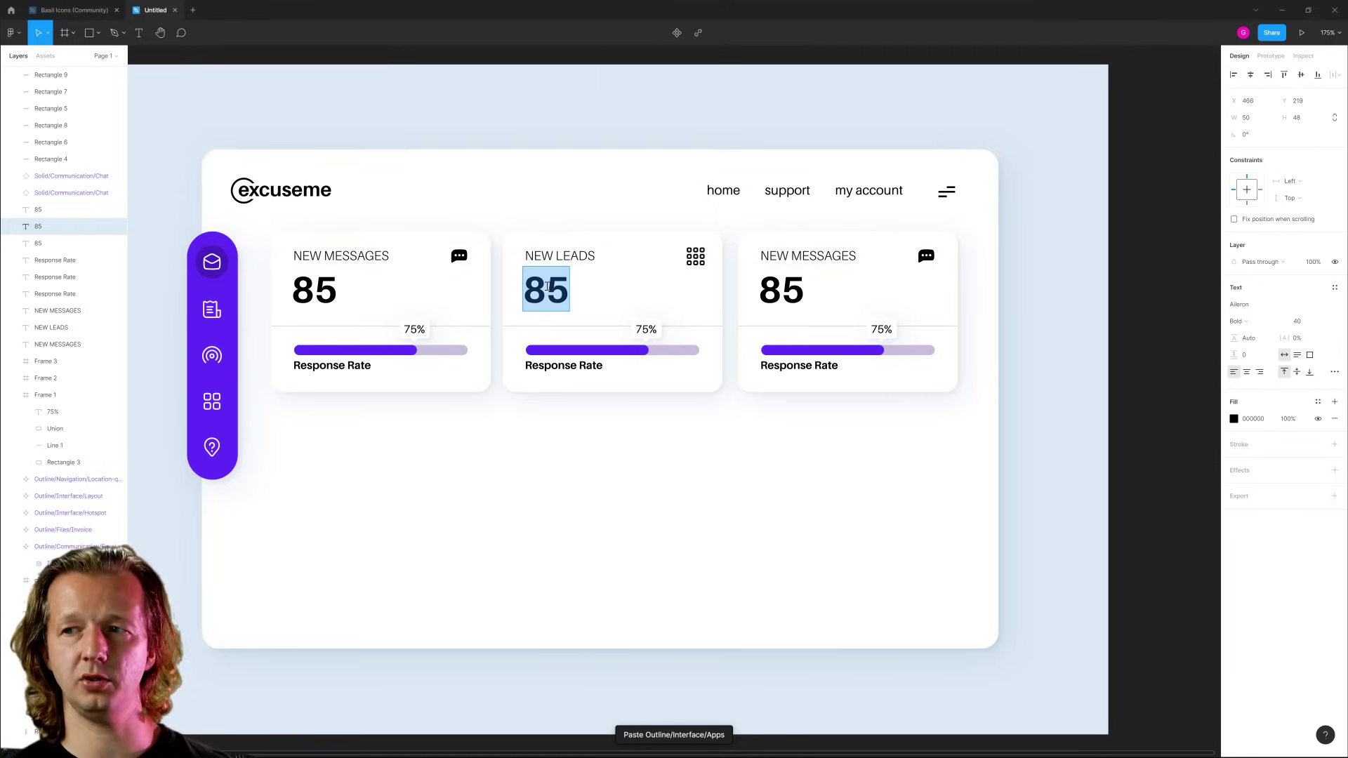
pyautogui.write('21')
pyautogui.press('Escape')
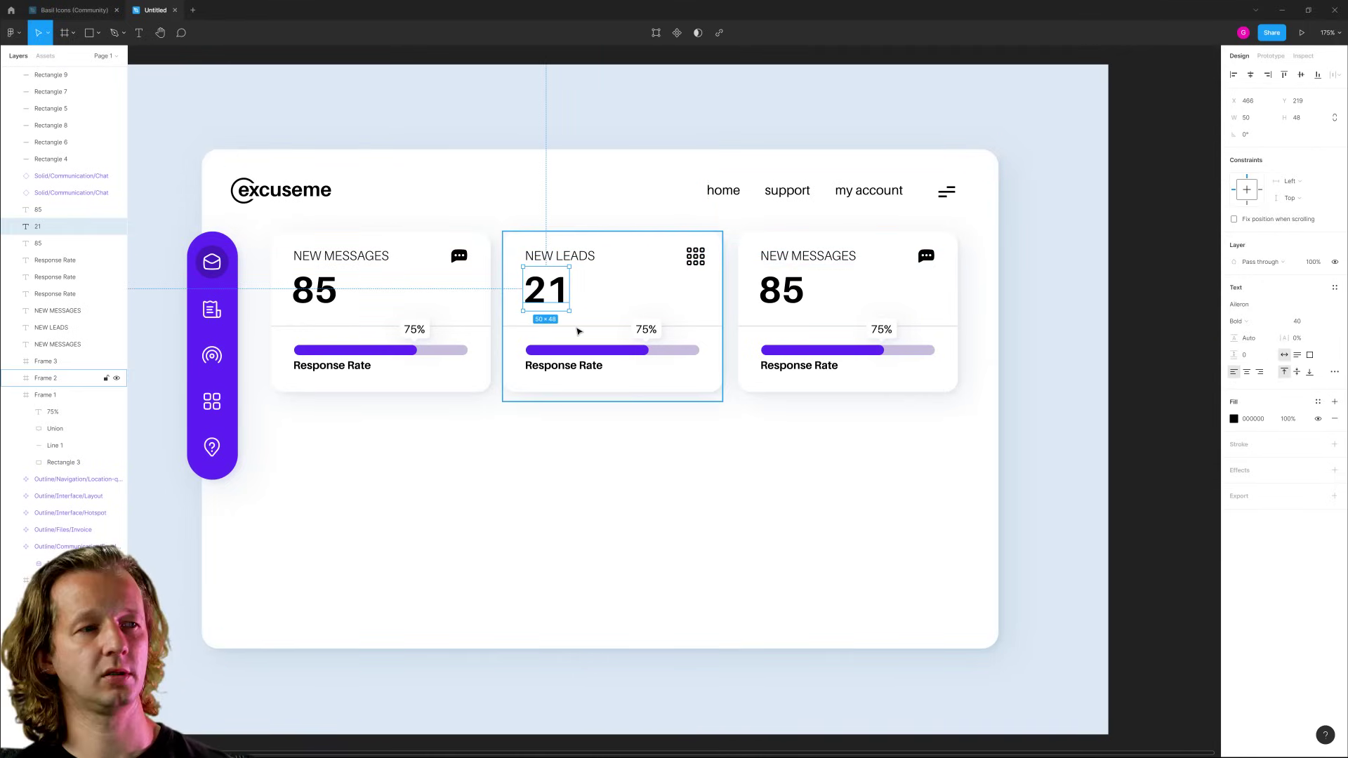
# Delete both progress bar parts and the Response Rate label from the NEW LEADS card.
pyautogui.click(577, 349)
pyautogui.press('Delete')
pyautogui.click(693, 349)
pyautogui.press('Delete')
pyautogui.click(586, 366)
pyautogui.press('Delete')
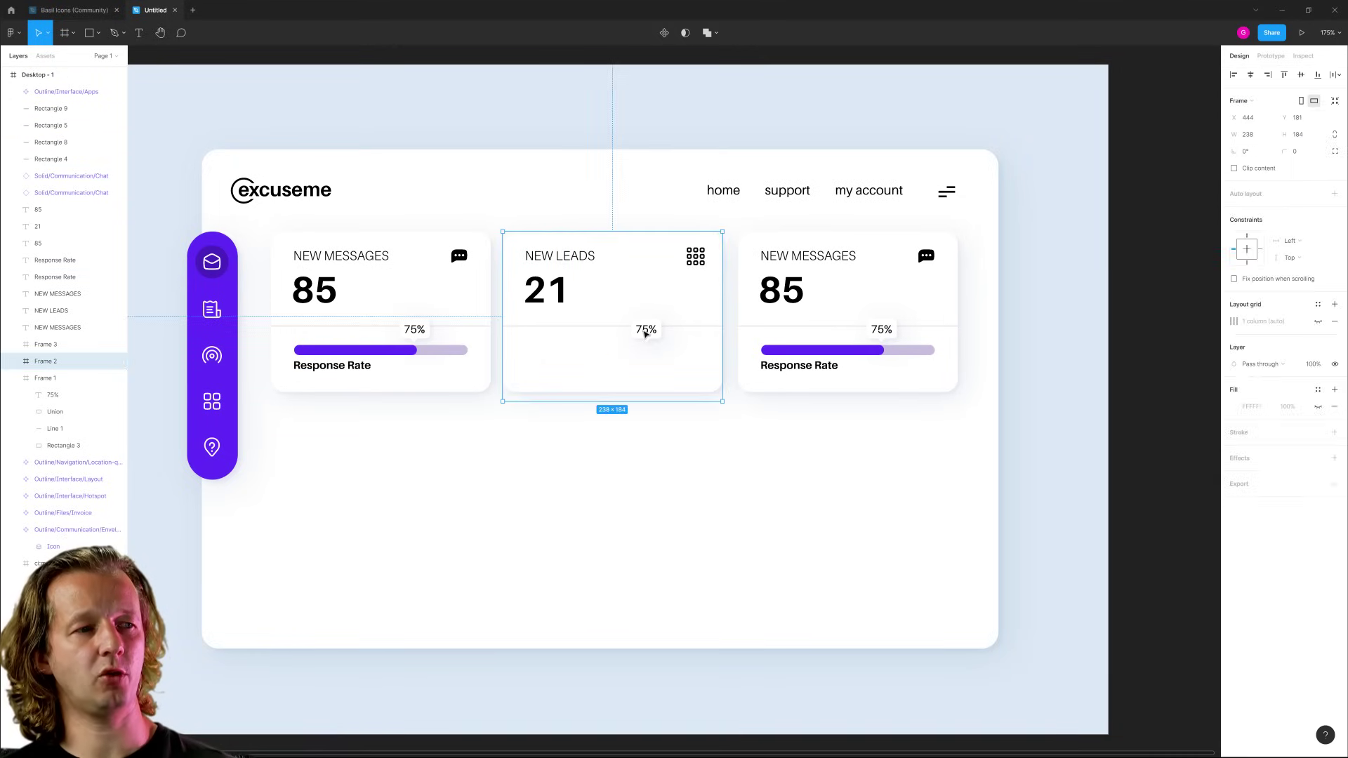
# Delete the 75% badge and the divider line from the NEW LEADS card.
pyautogui.click(644, 344)
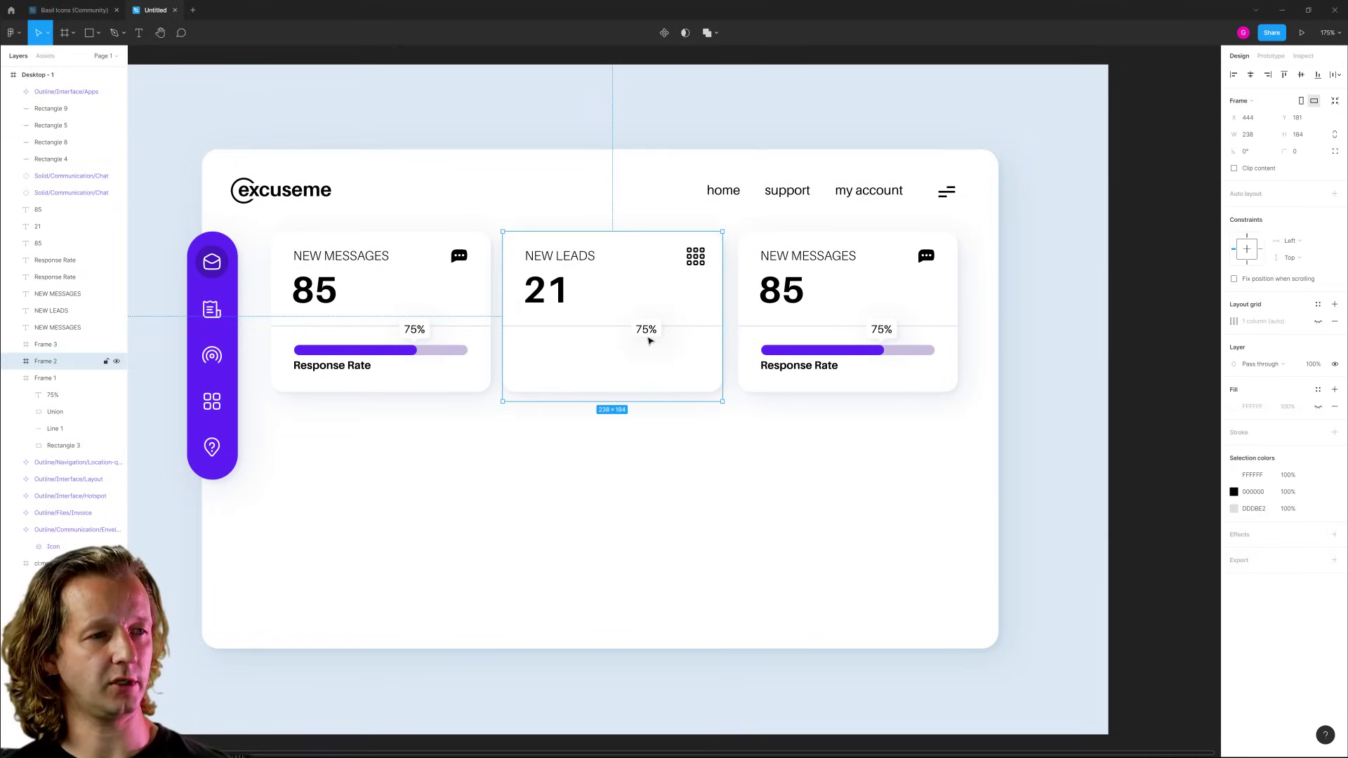
pyautogui.click(646, 333)
pyautogui.press('Delete')
pyautogui.click(646, 333)
pyautogui.press('Escape')
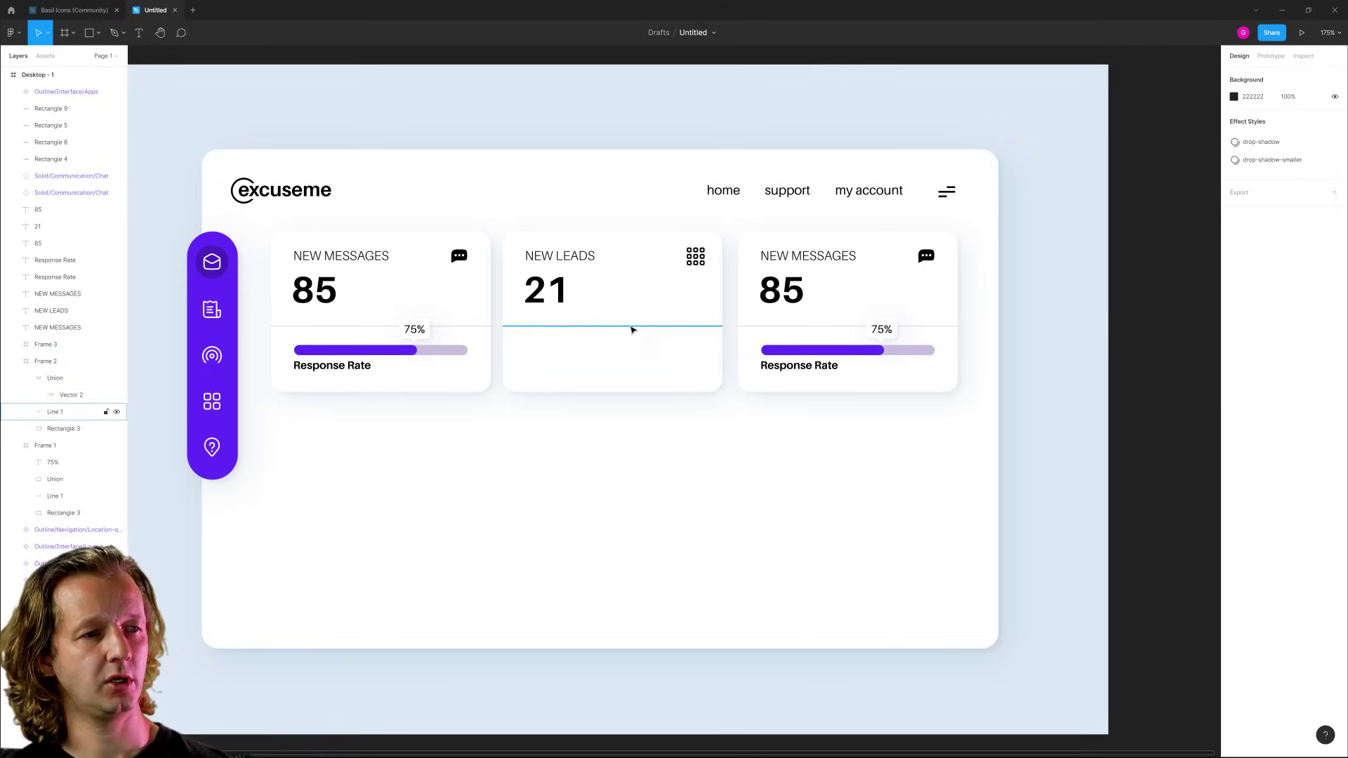
pyautogui.click(632, 327)
pyautogui.press('Delete')
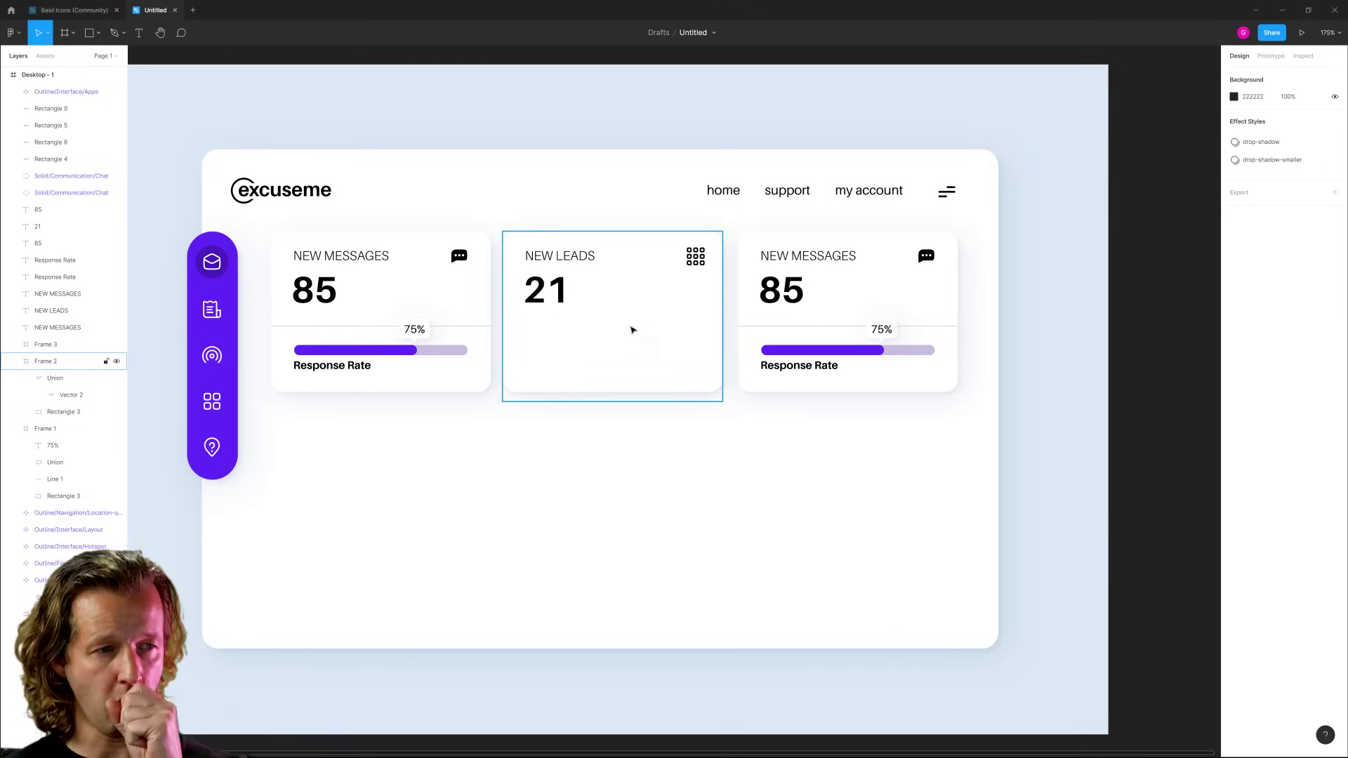
pyautogui.click(625, 340)
pyautogui.click(307, 108)
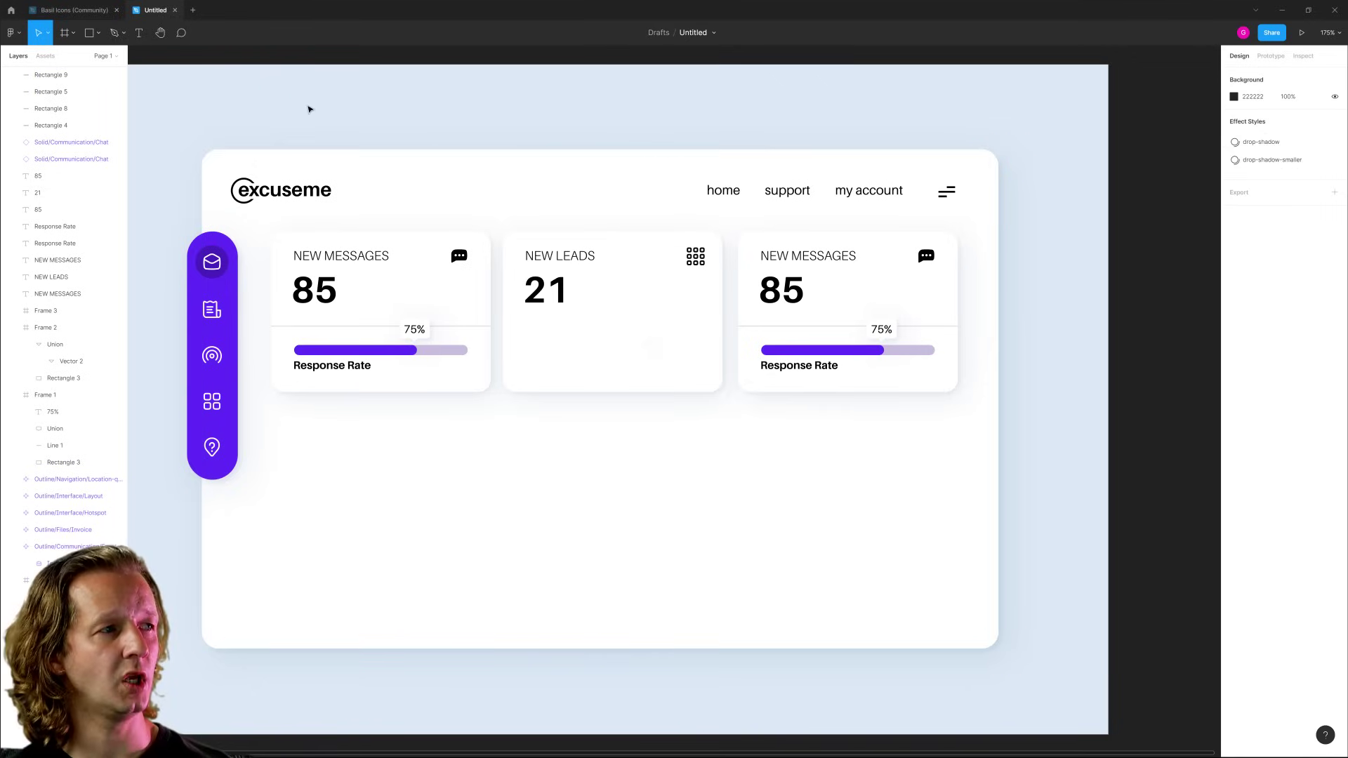
# Draw a 90 × 90 circle in the NEW LEADS card and position it below the grid icon, to the right of the number.
pyautogui.click(99, 33)
pyautogui.click(76, 96)
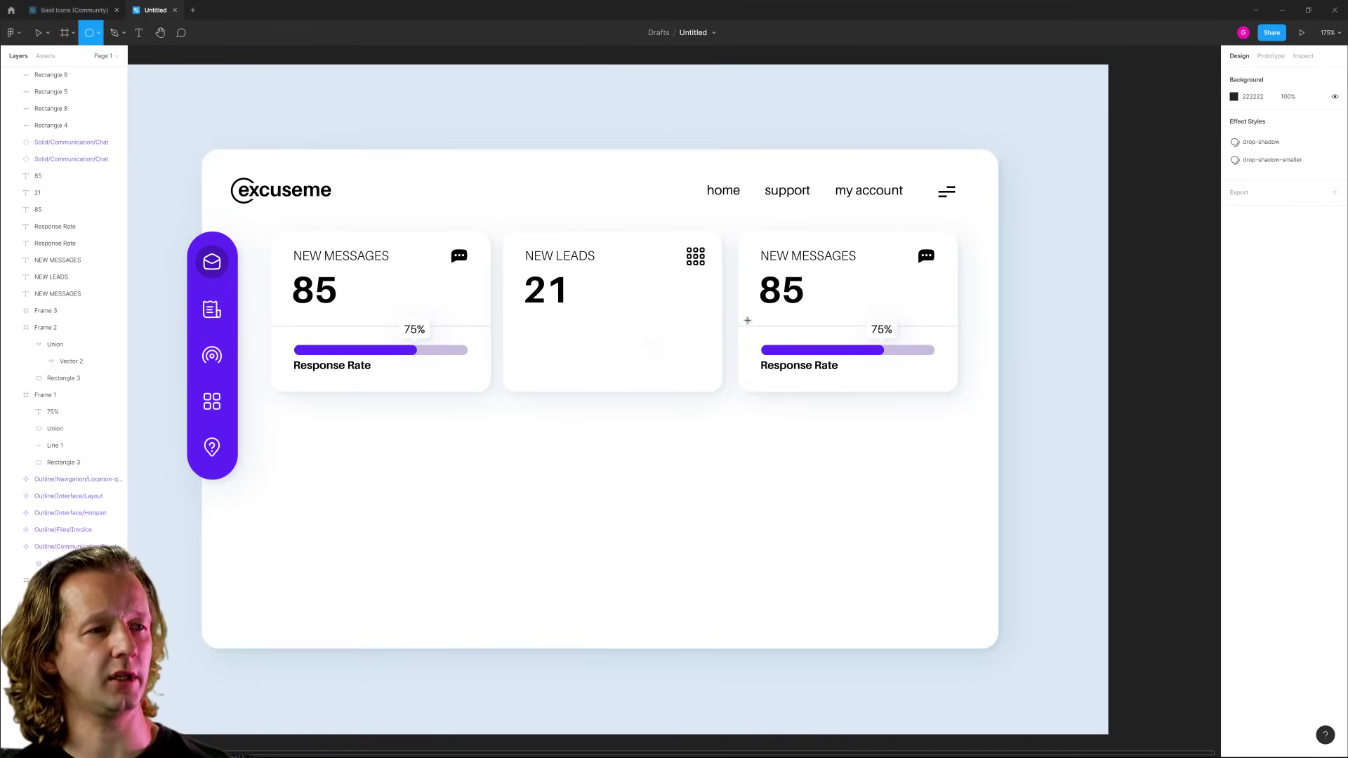
pyautogui.scroll(3, 767, 325)
pyautogui.moveTo(610, 335); pyautogui.dragTo(682, 385)
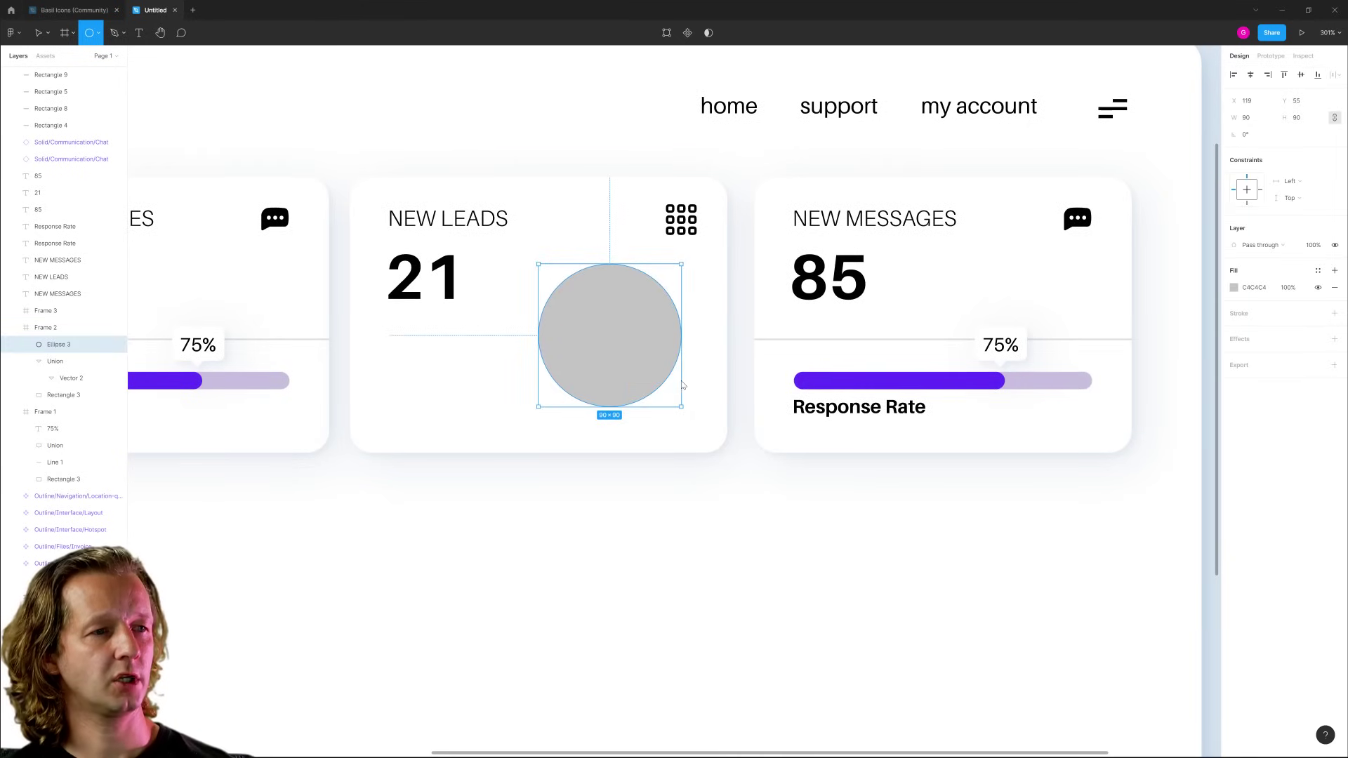
pyautogui.moveTo(626, 349); pyautogui.dragTo(637, 347)
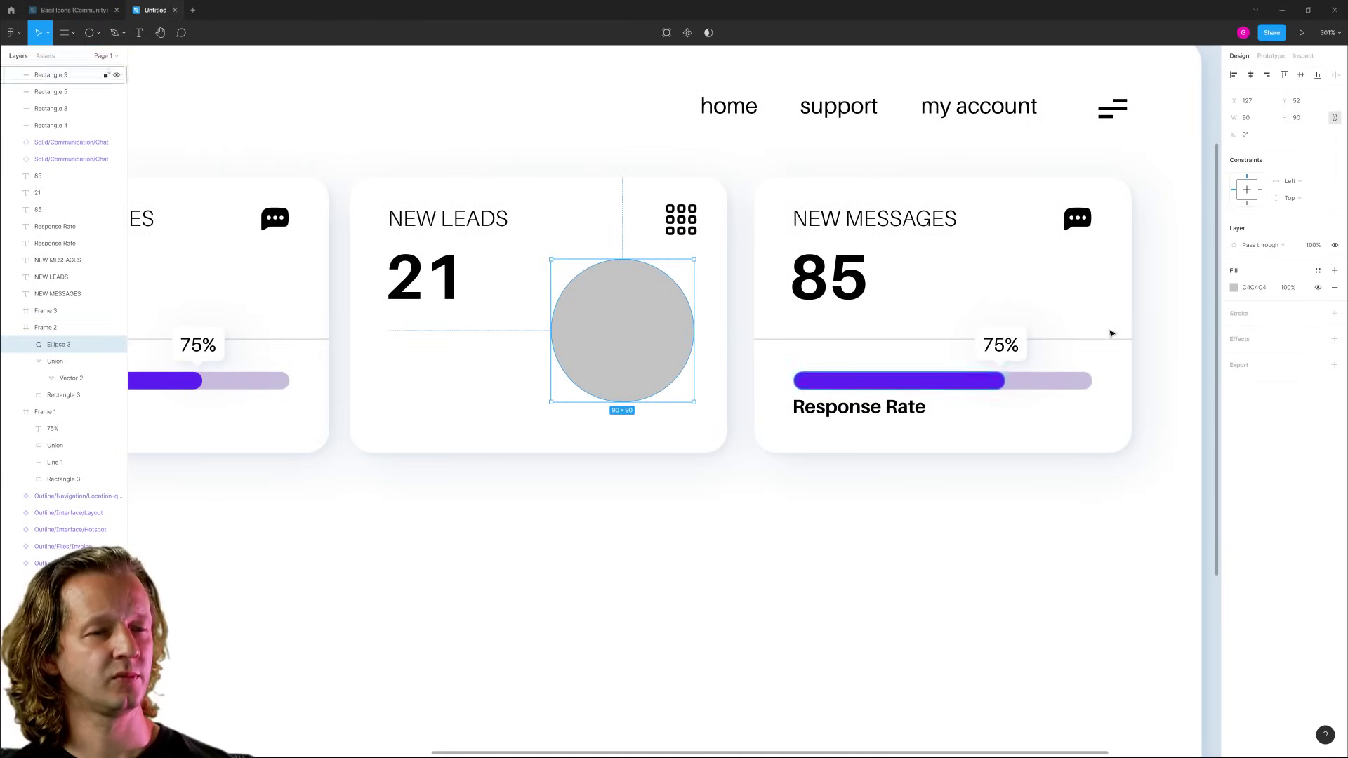
# Turn the circle into a ring by removing its fill and adding an inside stroke of thickness 6.
pyautogui.click(1334, 287)
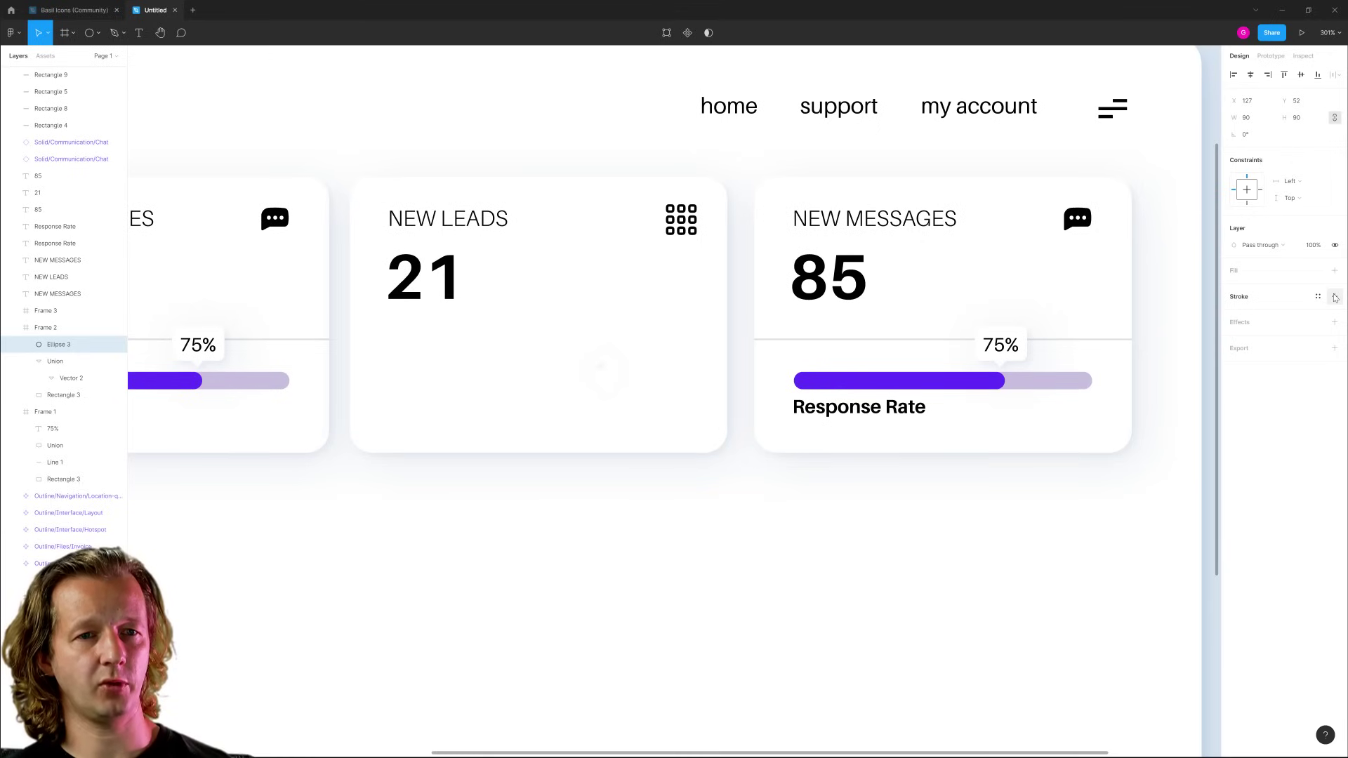
pyautogui.click(1335, 297)
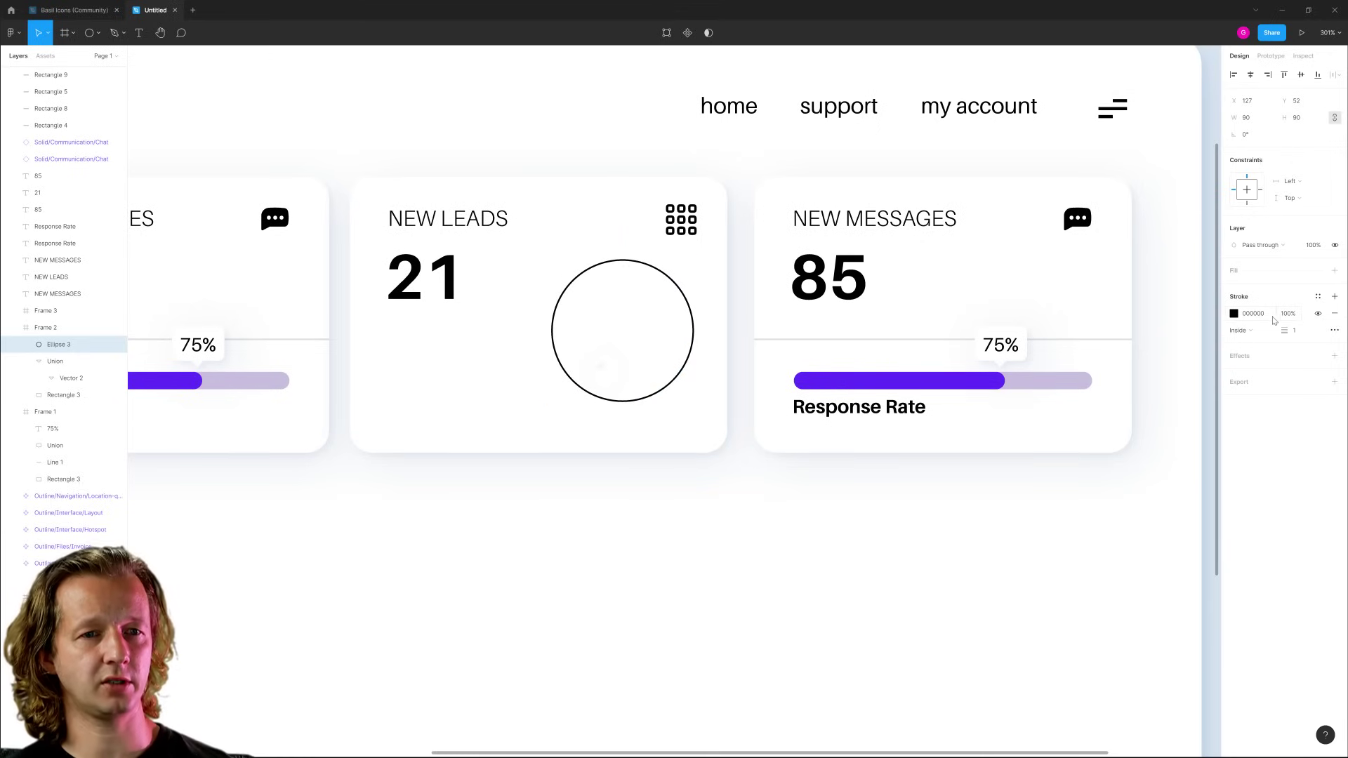
pyautogui.click(1301, 334)
pyautogui.press('Up')
pyautogui.press('Up')
pyautogui.press('Up')
pyautogui.press('Up')
pyautogui.press('Up')
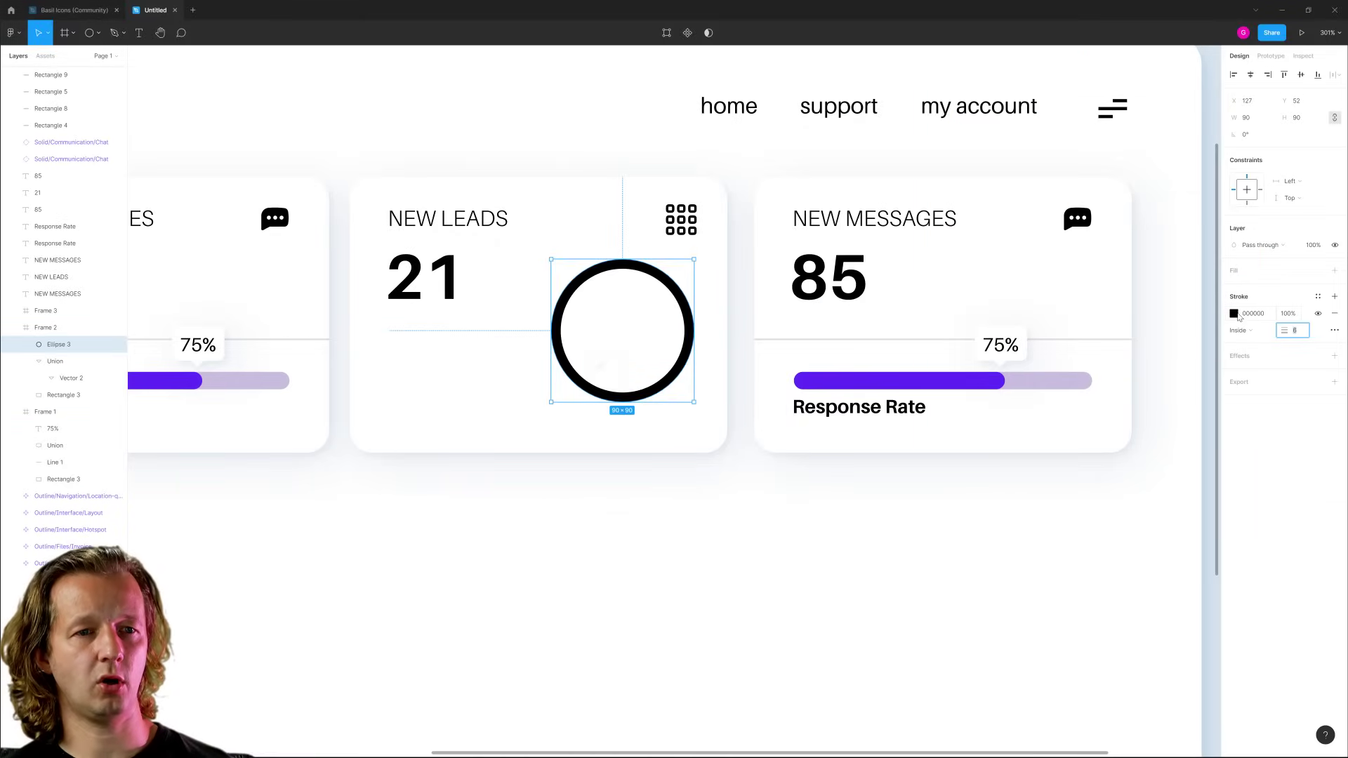
# Recolour the ring's stroke with the pale lavender sampled from the NEW MESSAGES progress bar track.
pyautogui.click(1234, 314)
pyautogui.click(1110, 471)
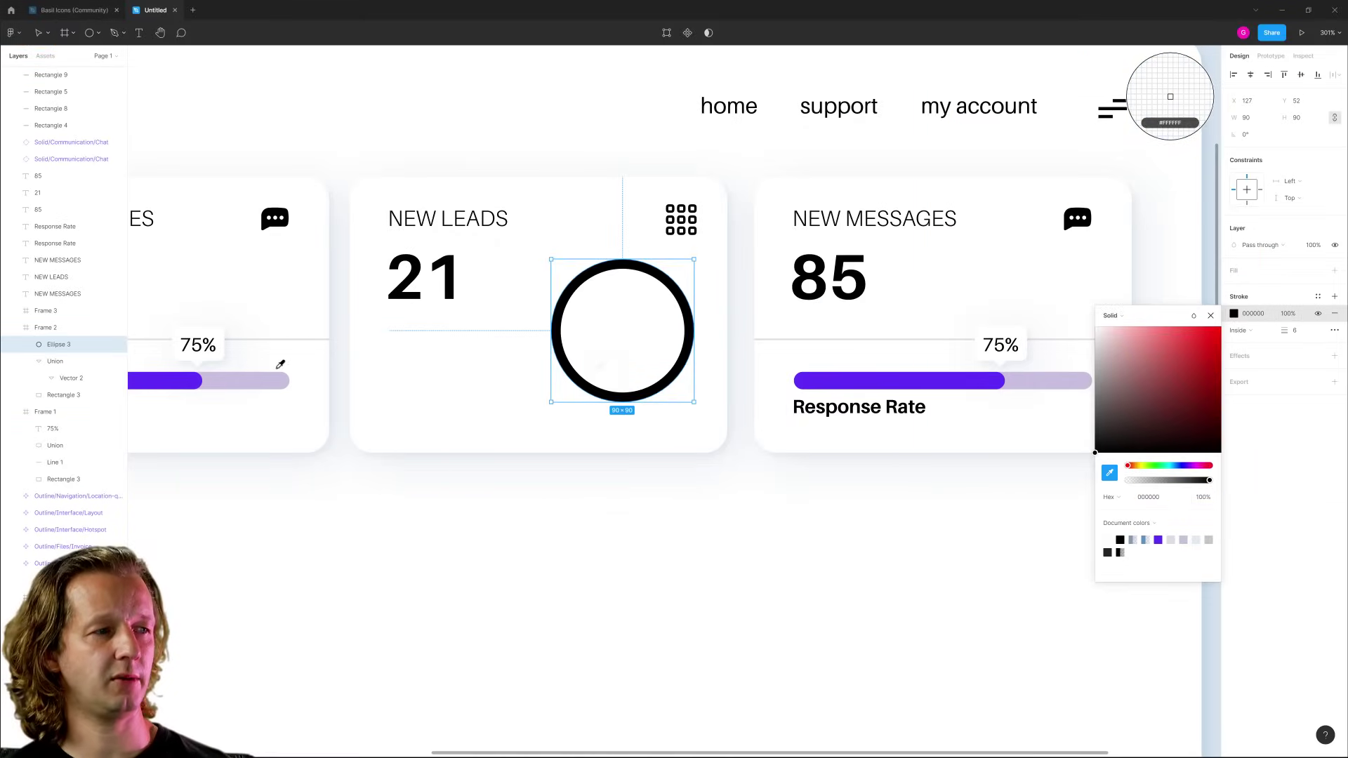
pyautogui.click(280, 379)
pyautogui.click(727, 498)
# Duplicate the lavender ring in place and recolour the copy's stroke with the purple sampled from the progress bar.
pyautogui.click(685, 309)
pyautogui.click(688, 312)
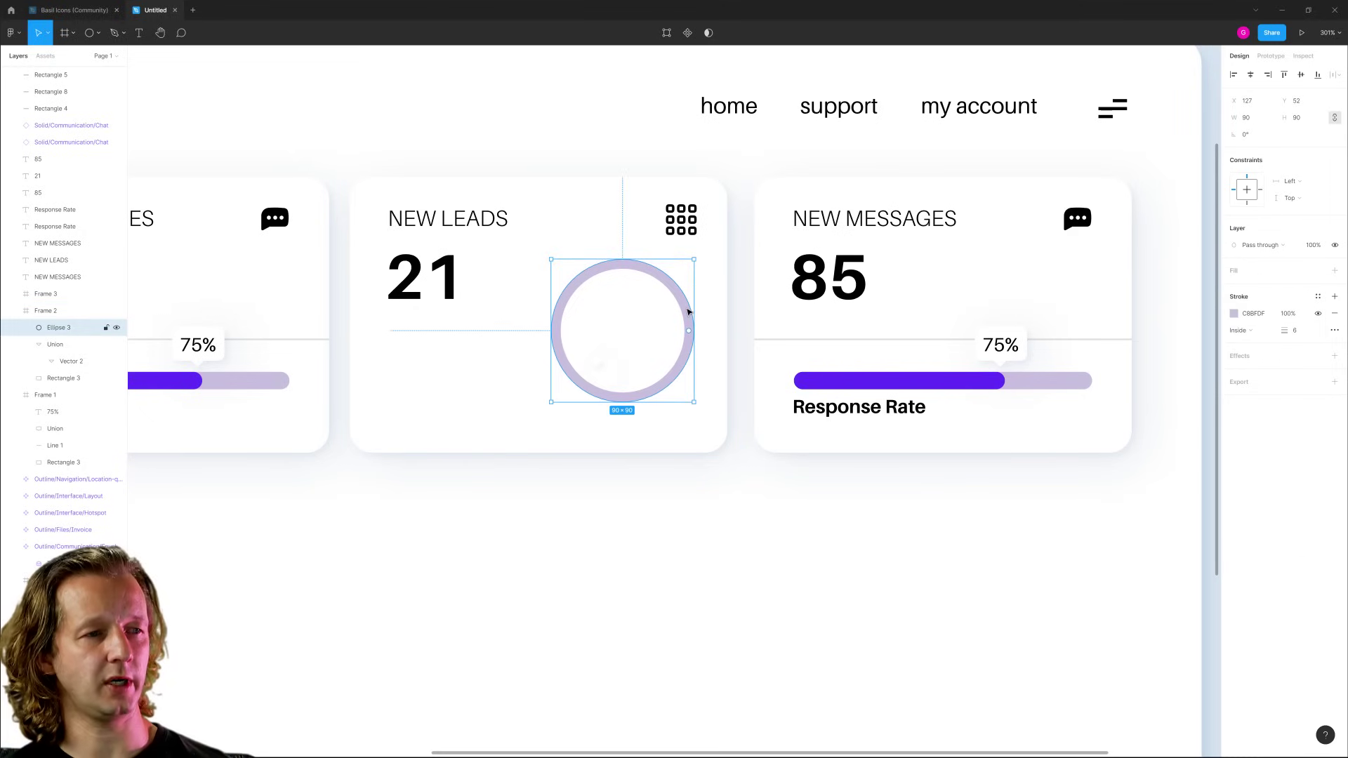
pyautogui.hotkey('ctrl', 'd')
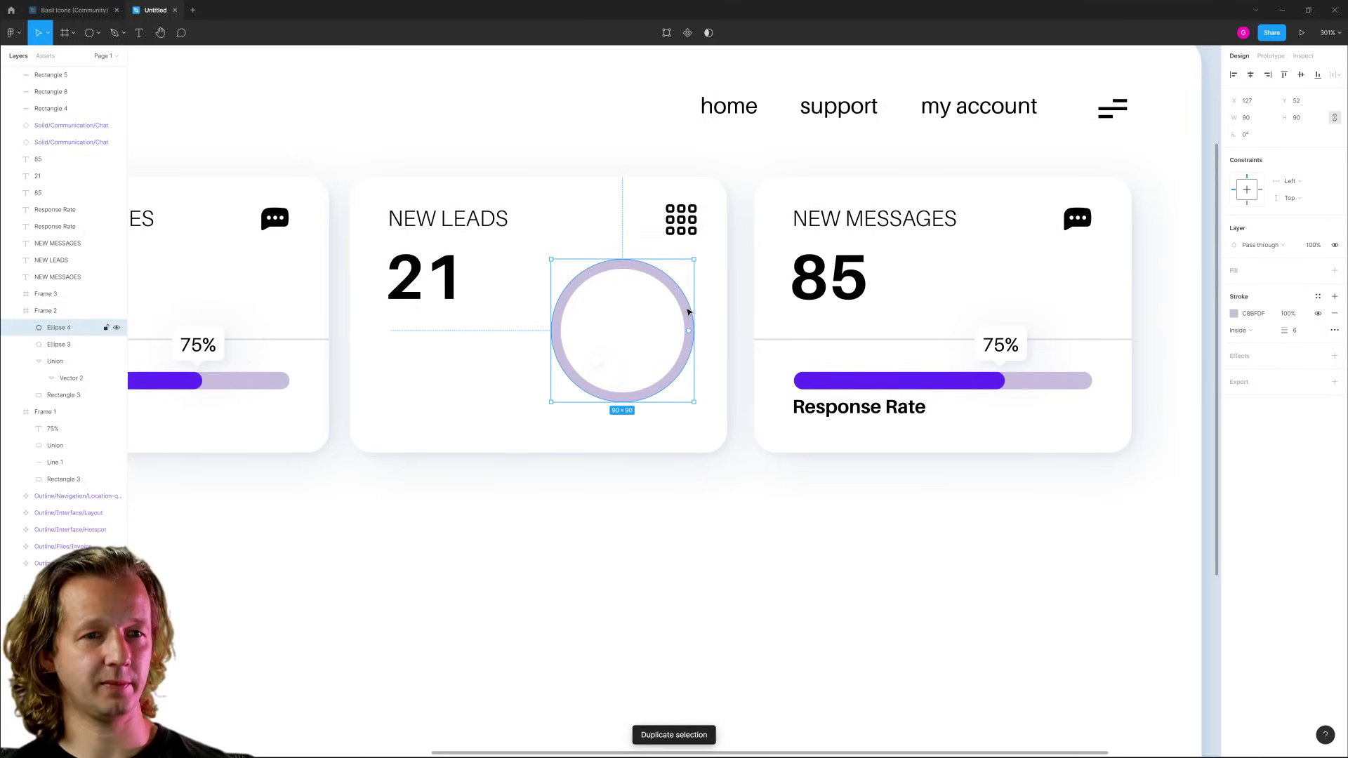
pyautogui.scroll(3, 703, 321)
pyautogui.scroll(-3, 703, 319)
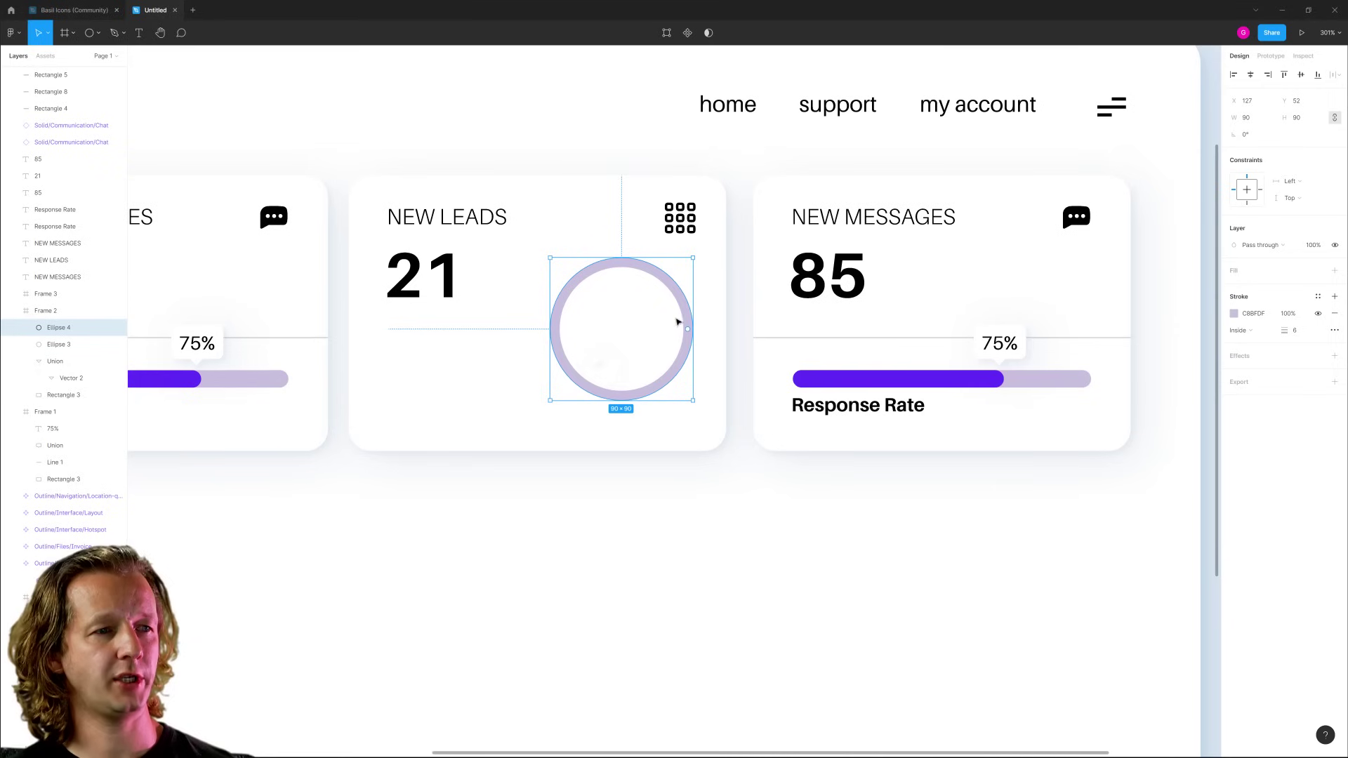
pyautogui.hscroll(3, 587, 343)
pyautogui.scroll(3, 565, 344)
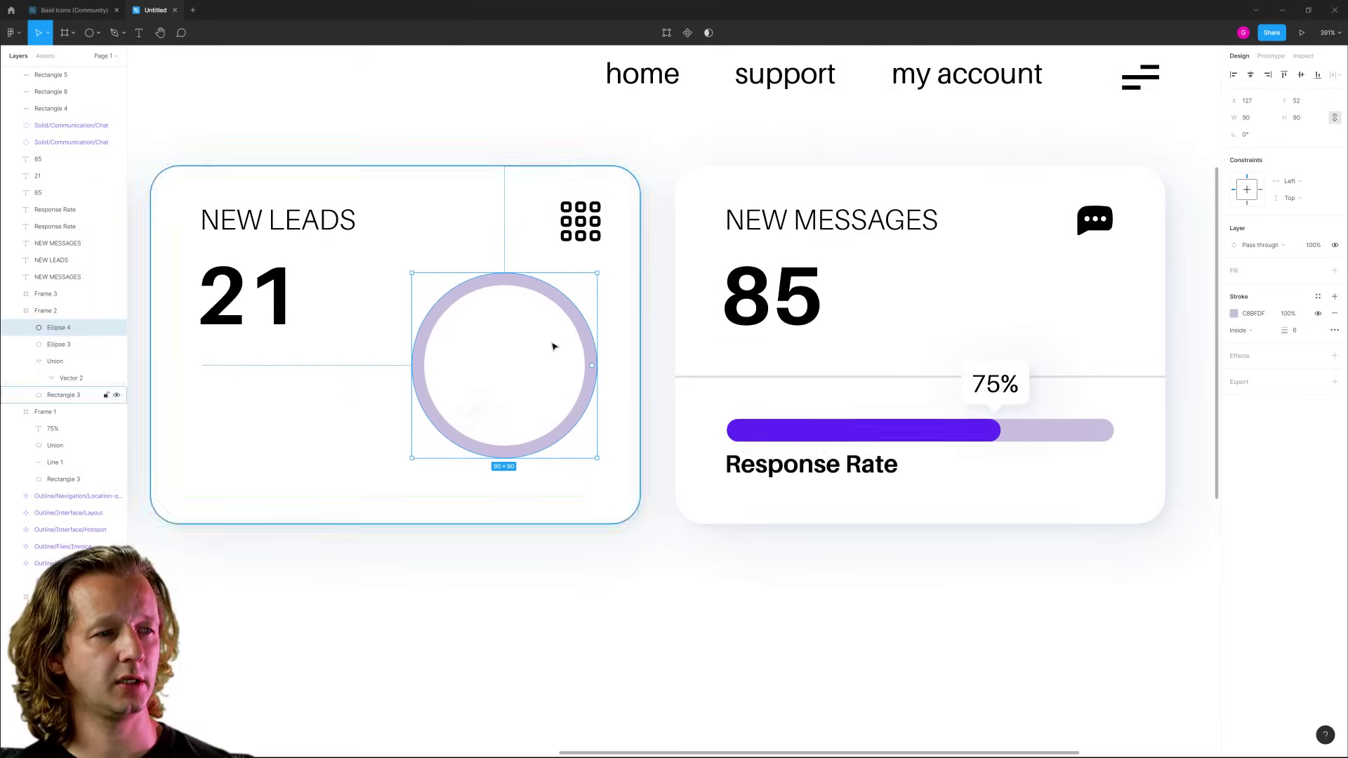
pyautogui.scroll(1, 554, 346)
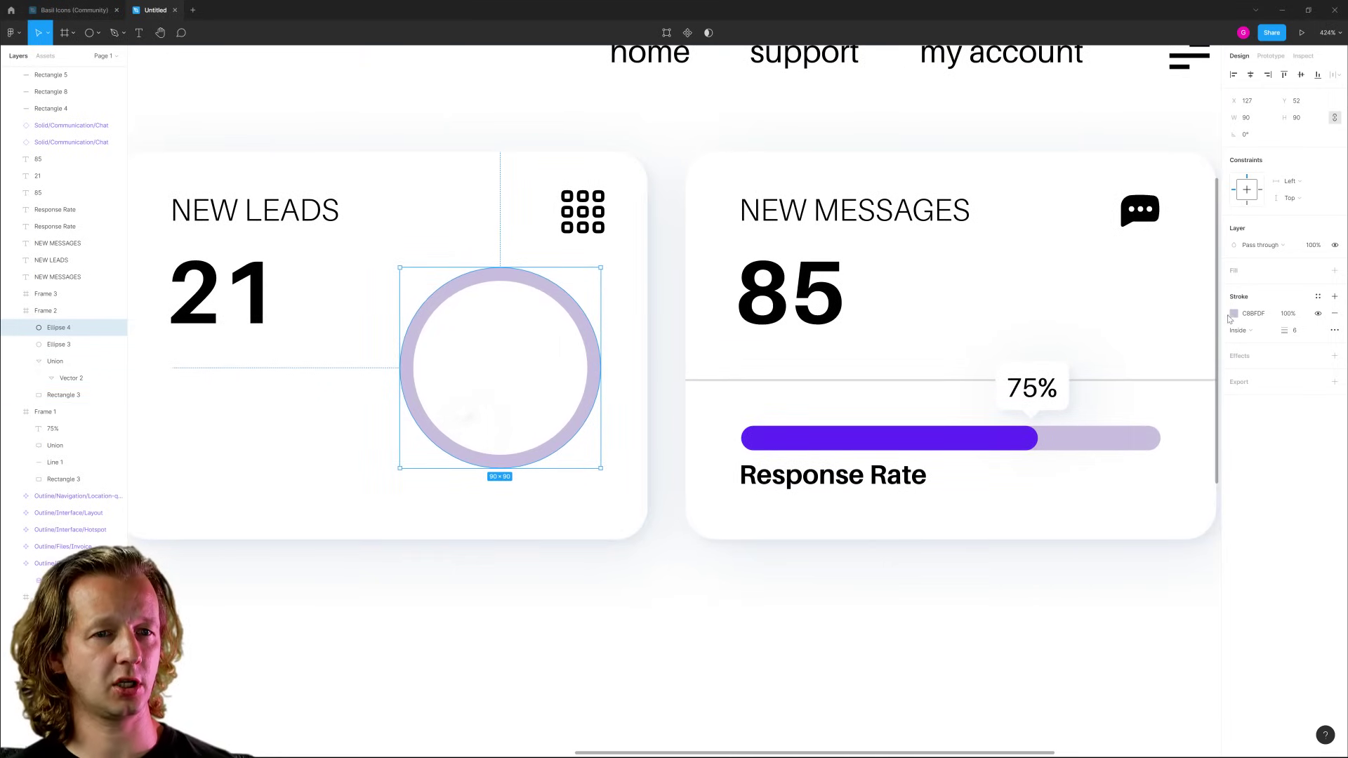
pyautogui.click(1232, 316)
pyautogui.click(1109, 472)
pyautogui.click(942, 436)
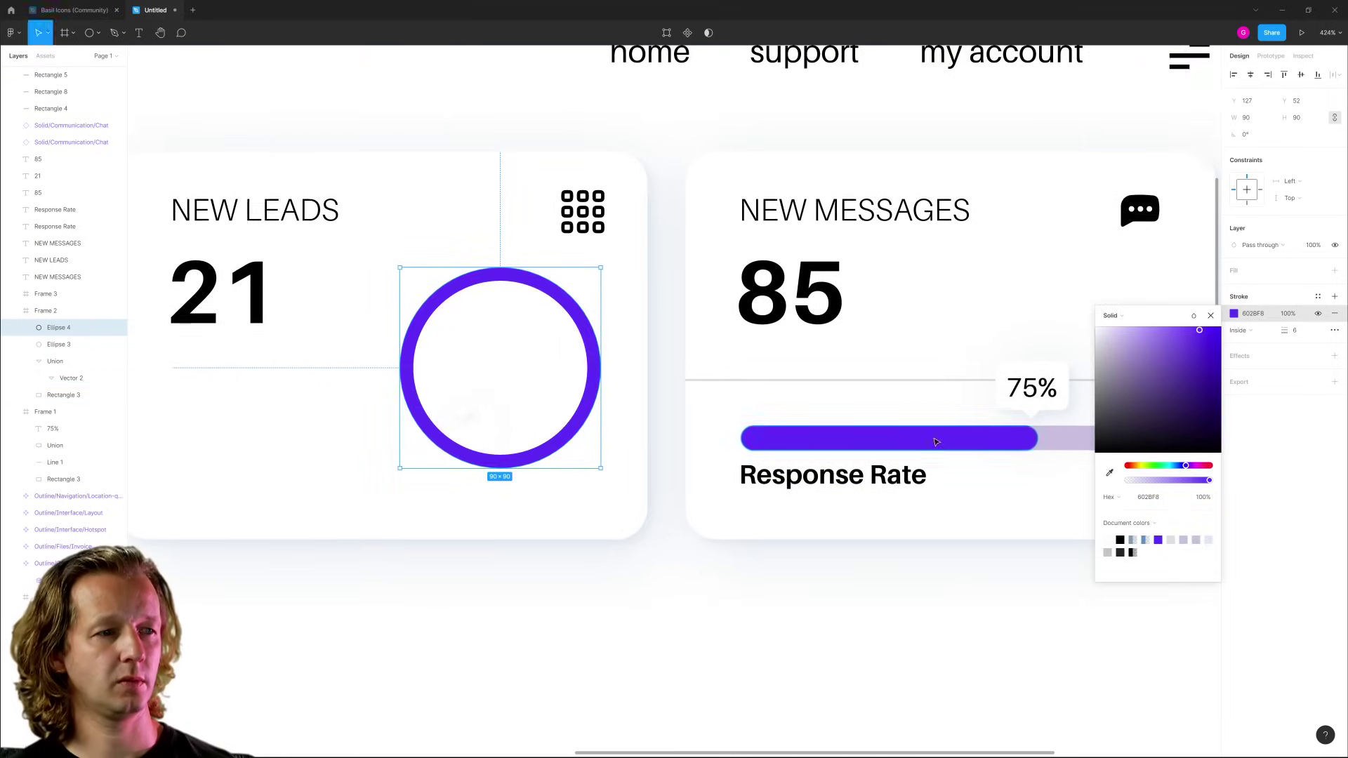
pyautogui.click(549, 532)
# Start a Pen path that crosses the purple ring at its top centre and again at its lower-right part.
pyautogui.click(531, 284)
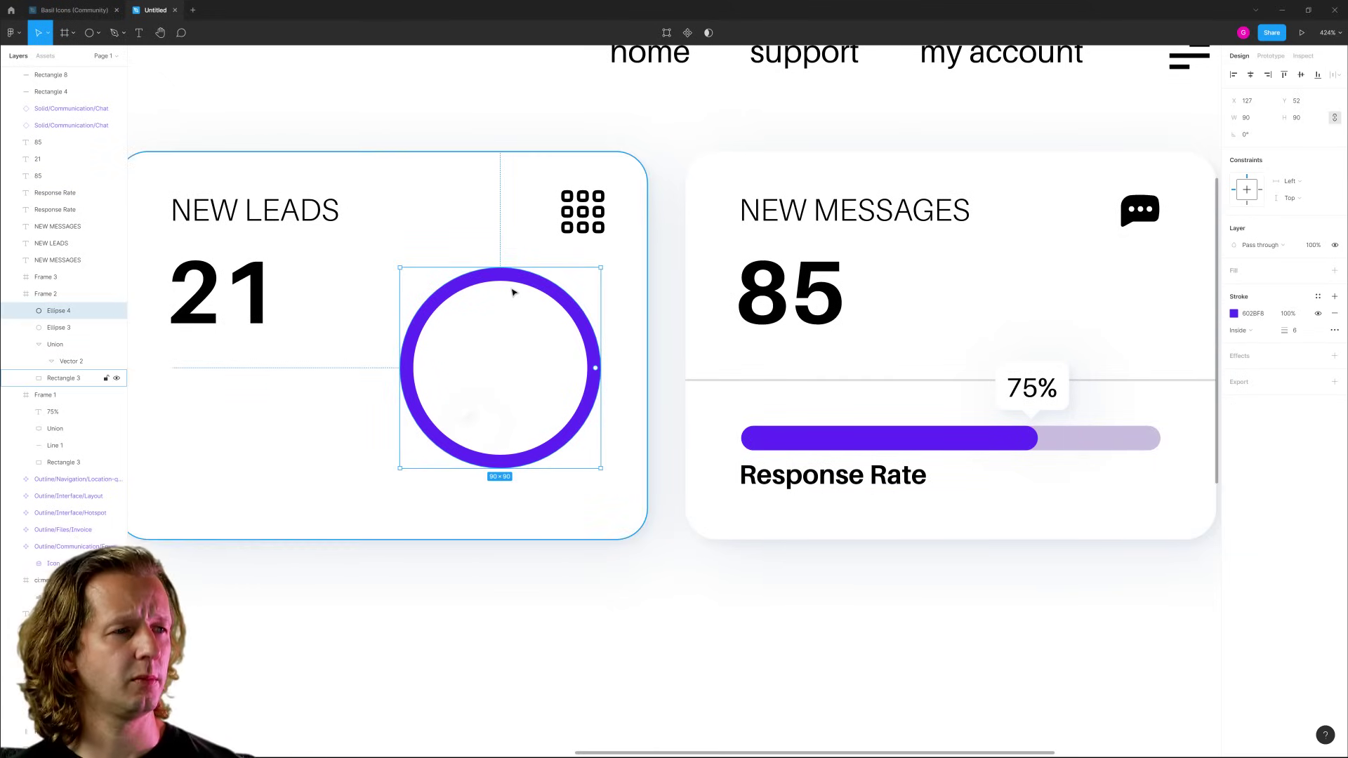
pyautogui.scroll(5, 515, 292)
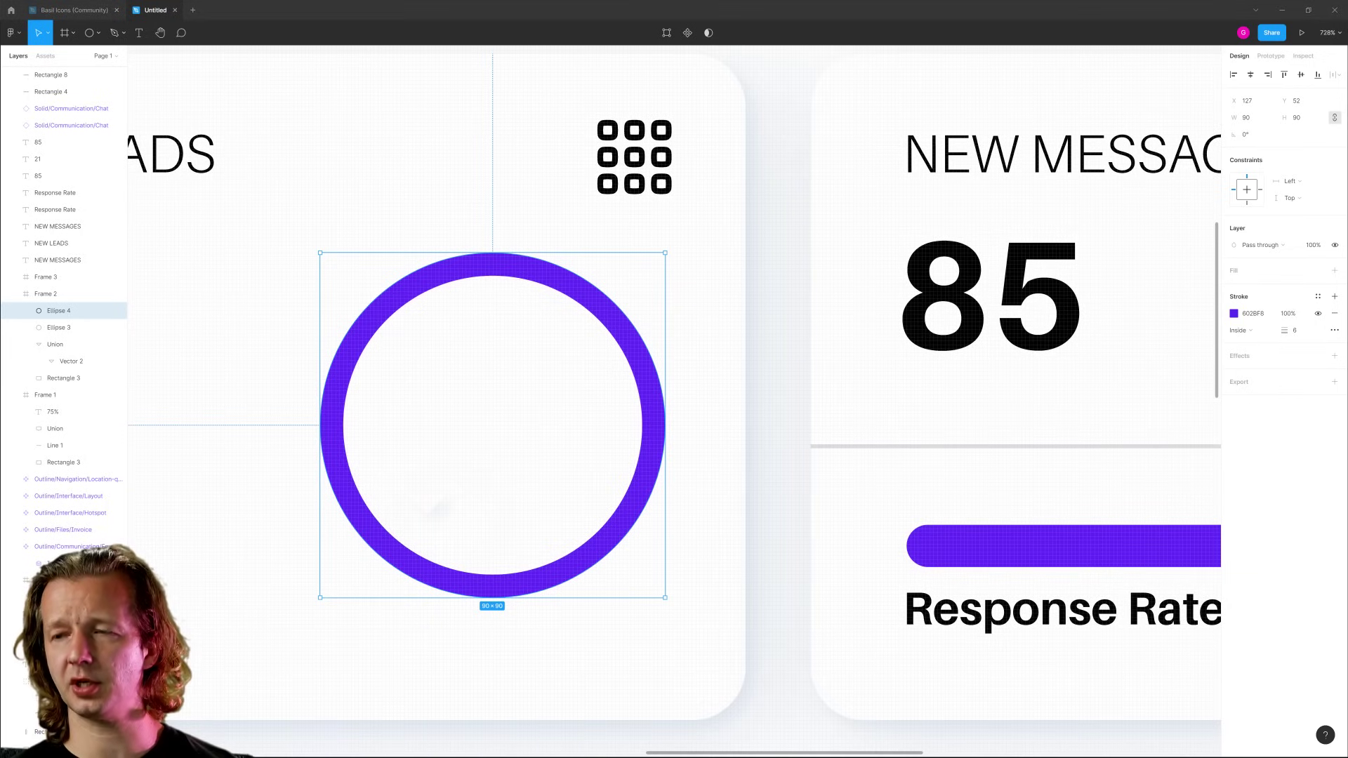
pyautogui.click(445, 222)
pyautogui.click(116, 35)
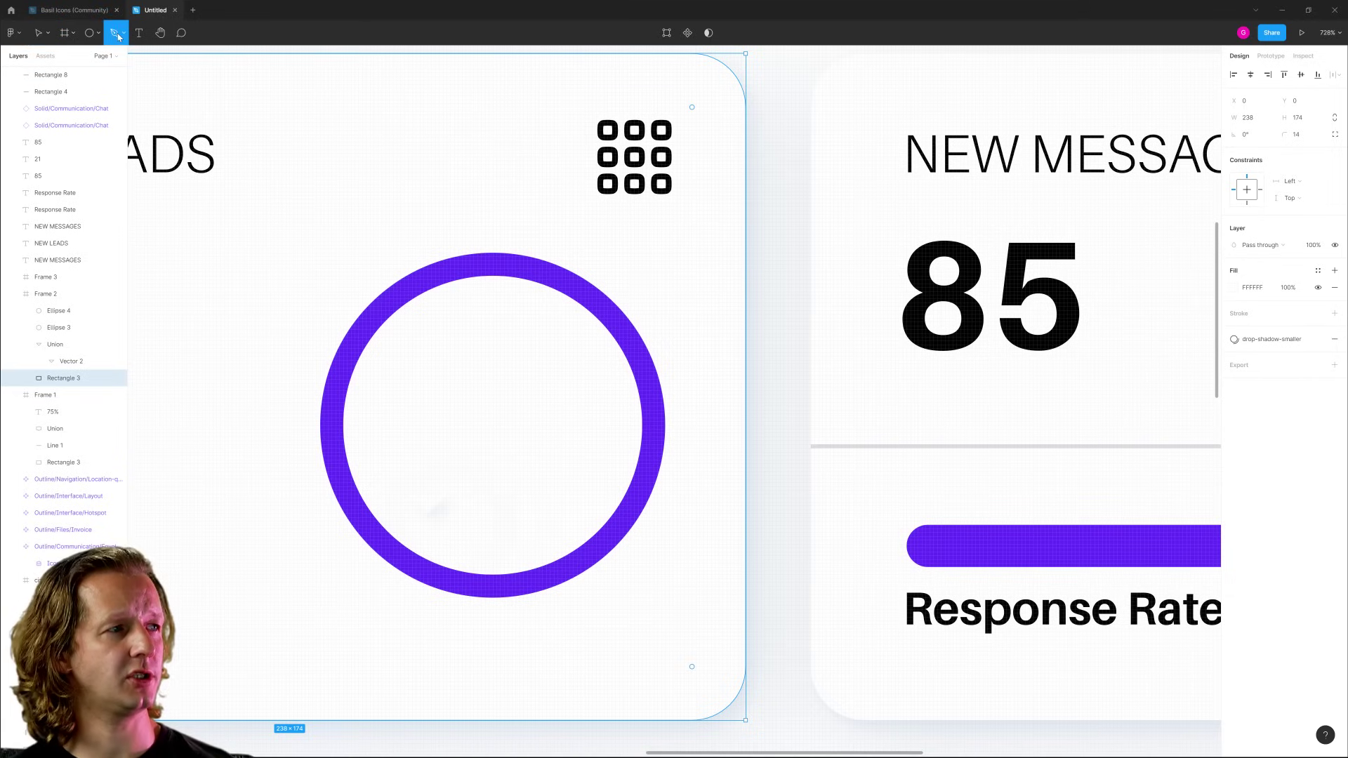
pyautogui.click(492, 246)
pyautogui.click(492, 292)
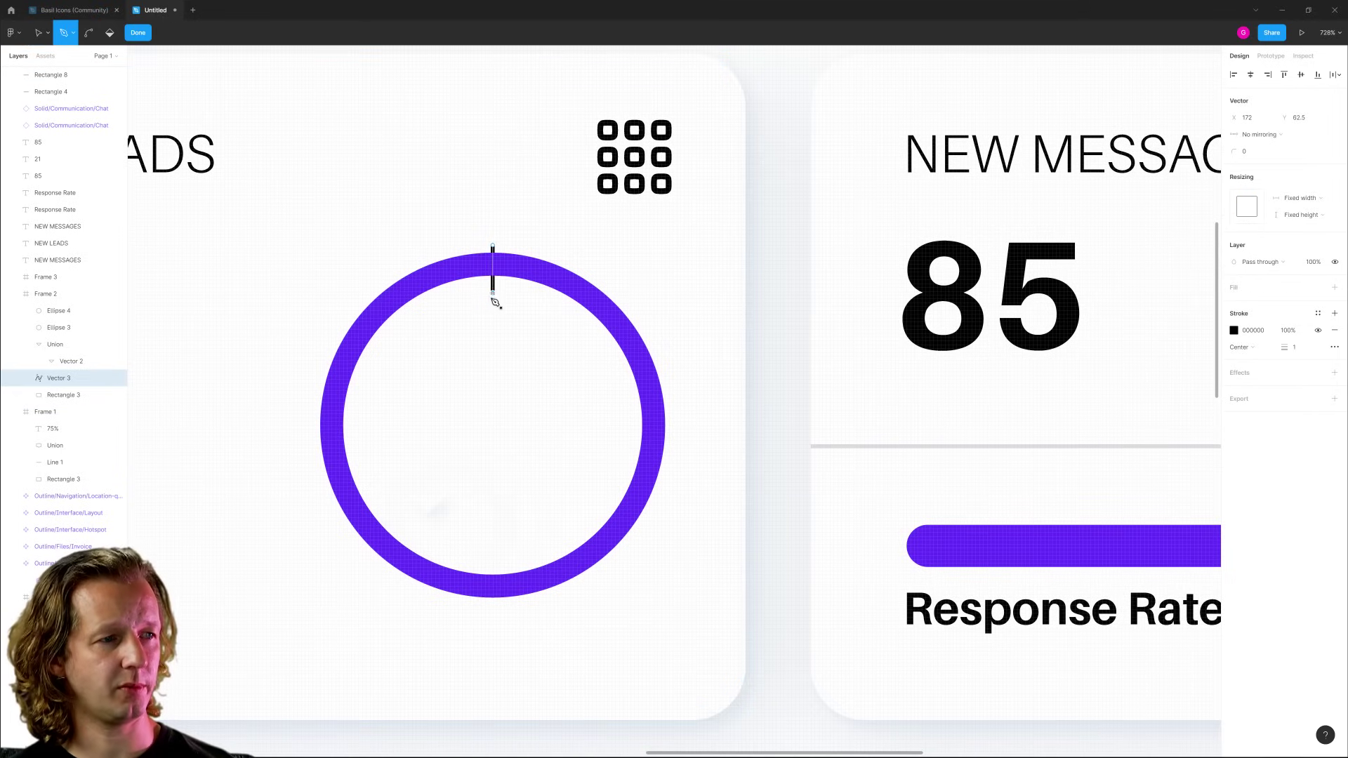
pyautogui.click(589, 522)
pyautogui.click(630, 564)
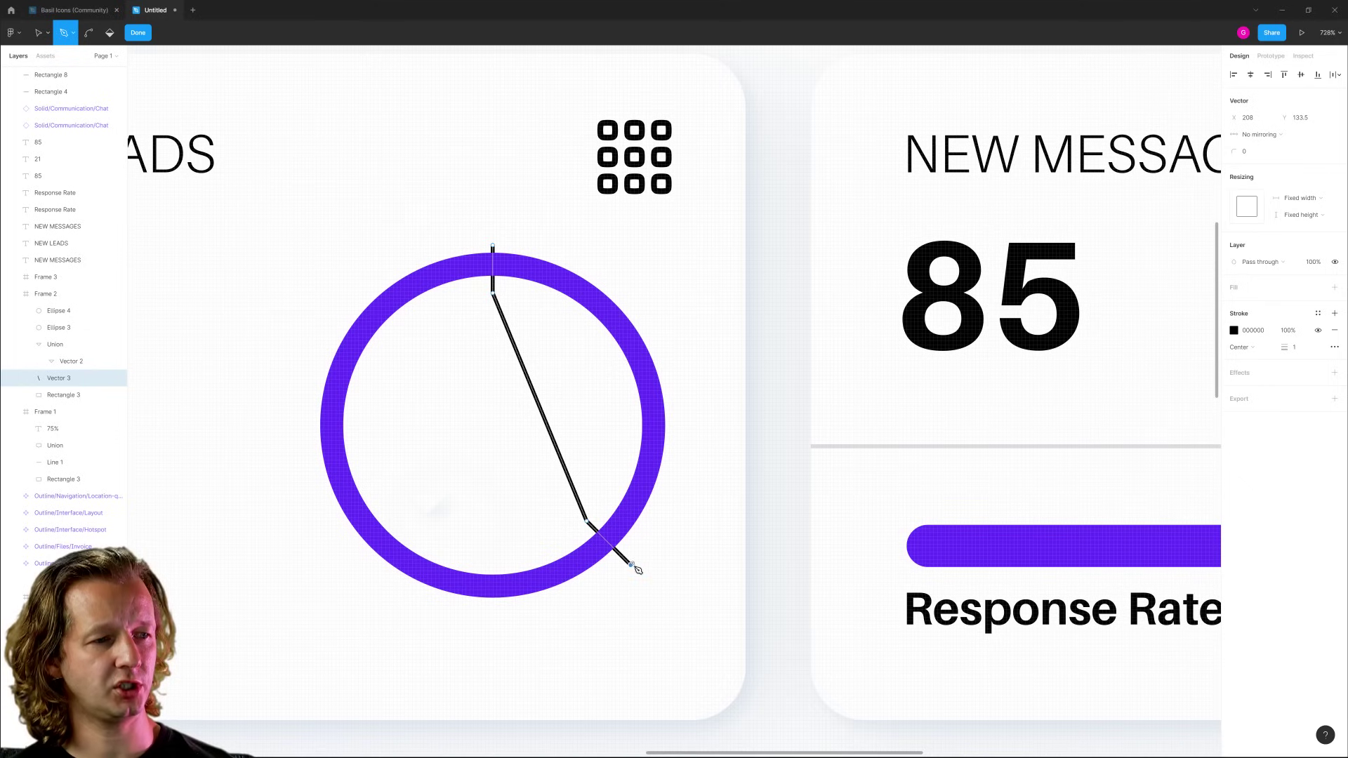
# Close the Pen path with curves around the outside of the ring's left side and swap its stroke for a C4C4C4 fill.
pyautogui.moveTo(516, 623); pyautogui.dragTo(379, 618)
pyautogui.moveTo(289, 521); pyautogui.dragTo(294, 462)
pyautogui.click(282, 325)
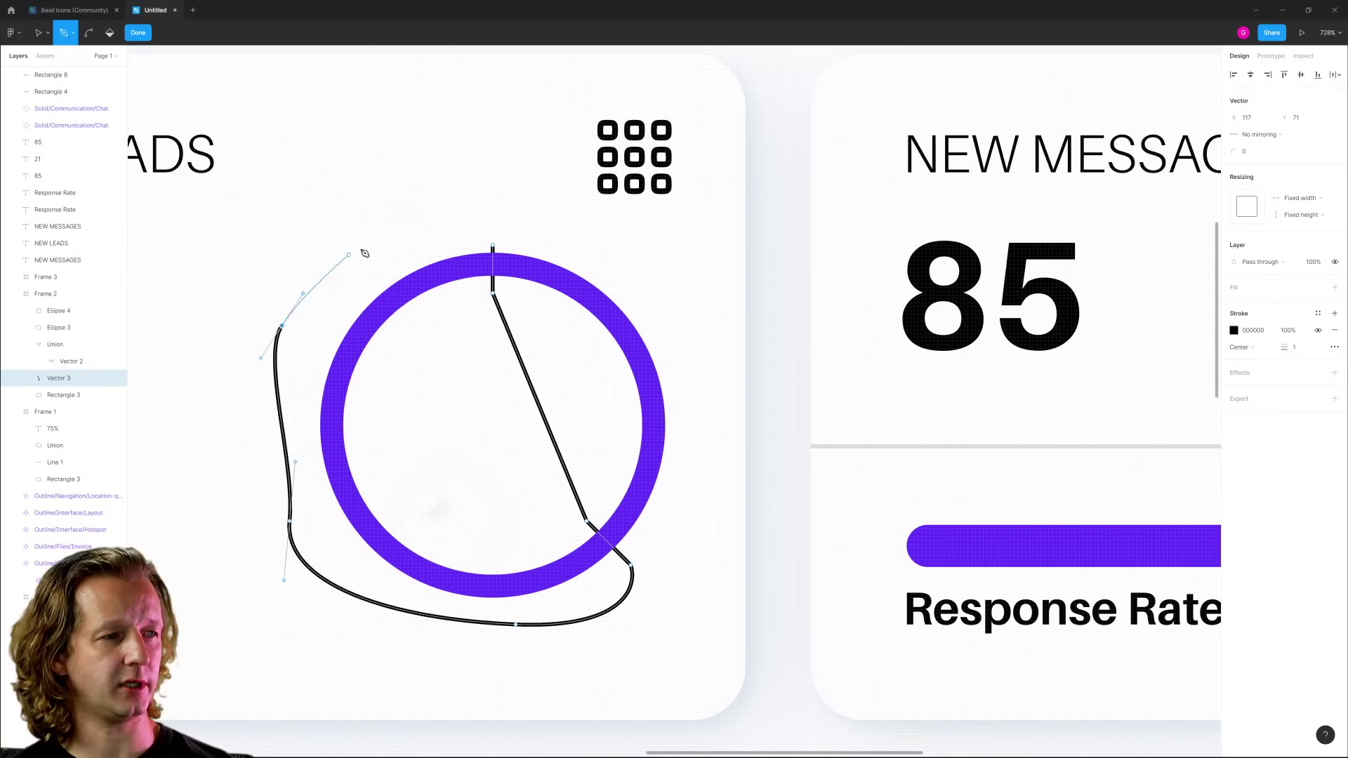
pyautogui.moveTo(366, 245); pyautogui.dragTo(414, 228)
pyautogui.moveTo(465, 233); pyautogui.dragTo(475, 233)
pyautogui.click(492, 246)
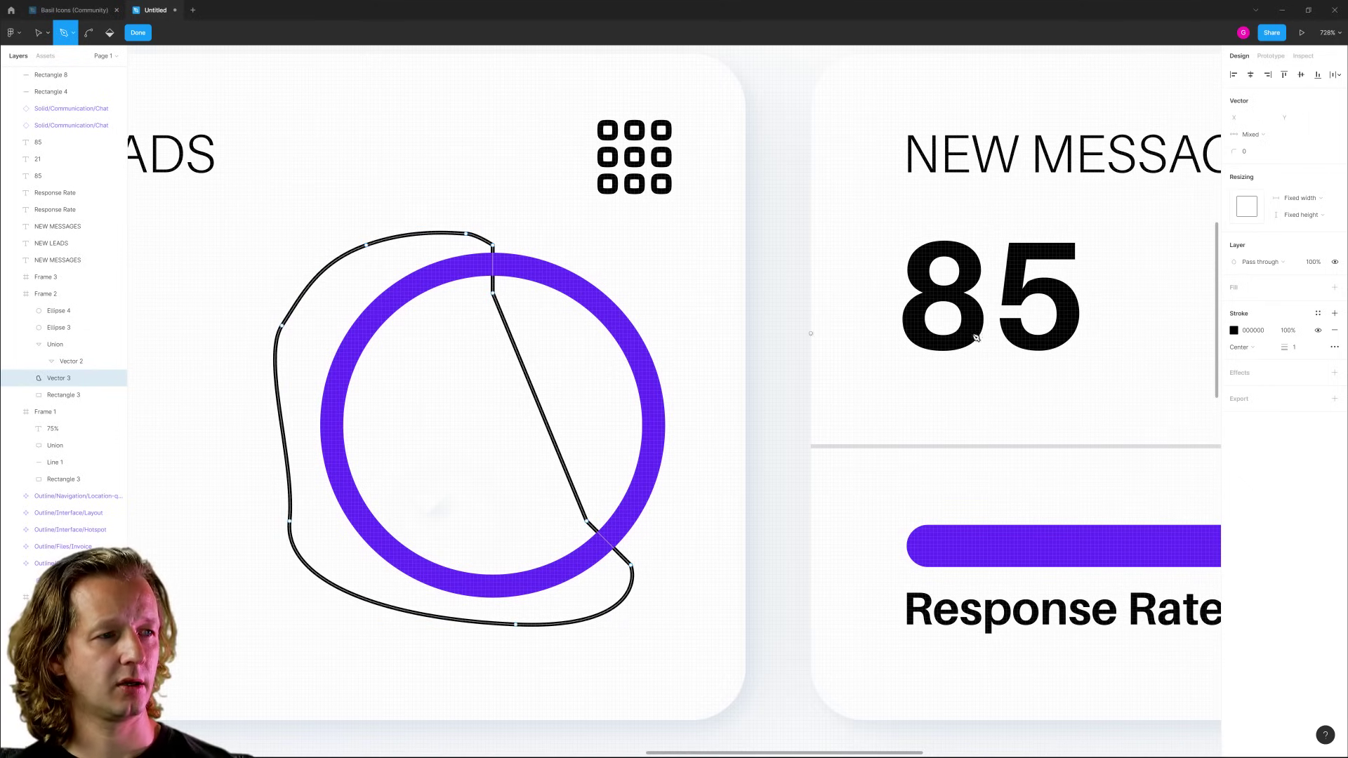
pyautogui.click(1334, 330)
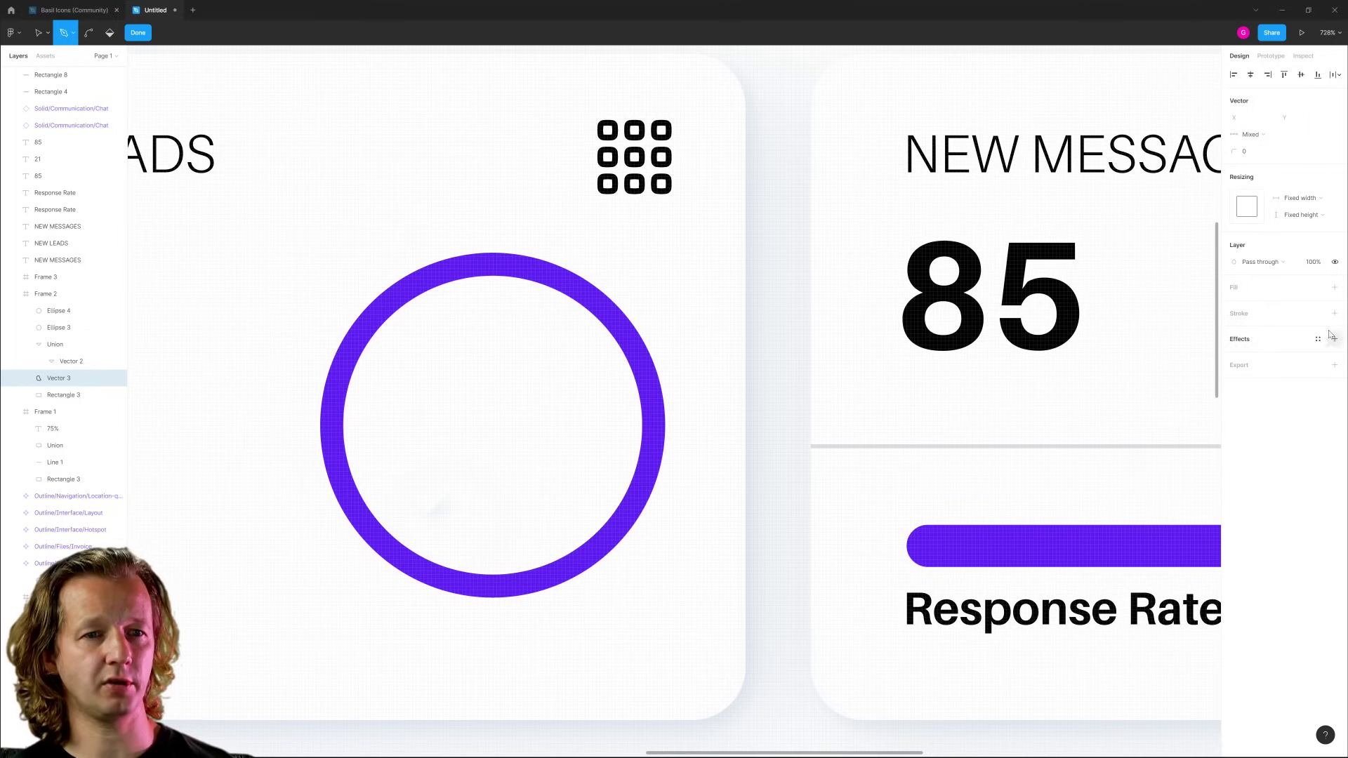
pyautogui.click(1335, 288)
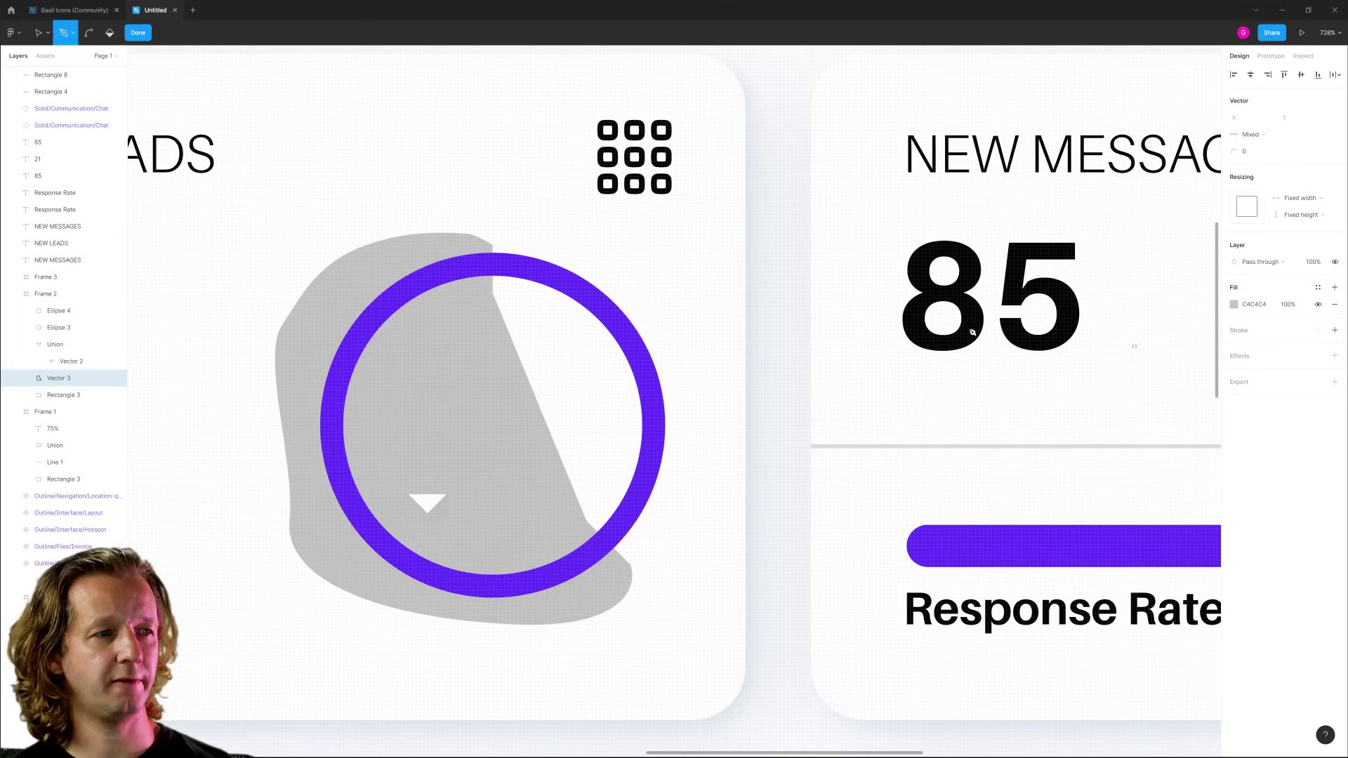
# Finish editing the grey path and move its layer directly beneath the purple ring in the layer order.
pyautogui.click(1233, 304)
pyautogui.click(1233, 304)
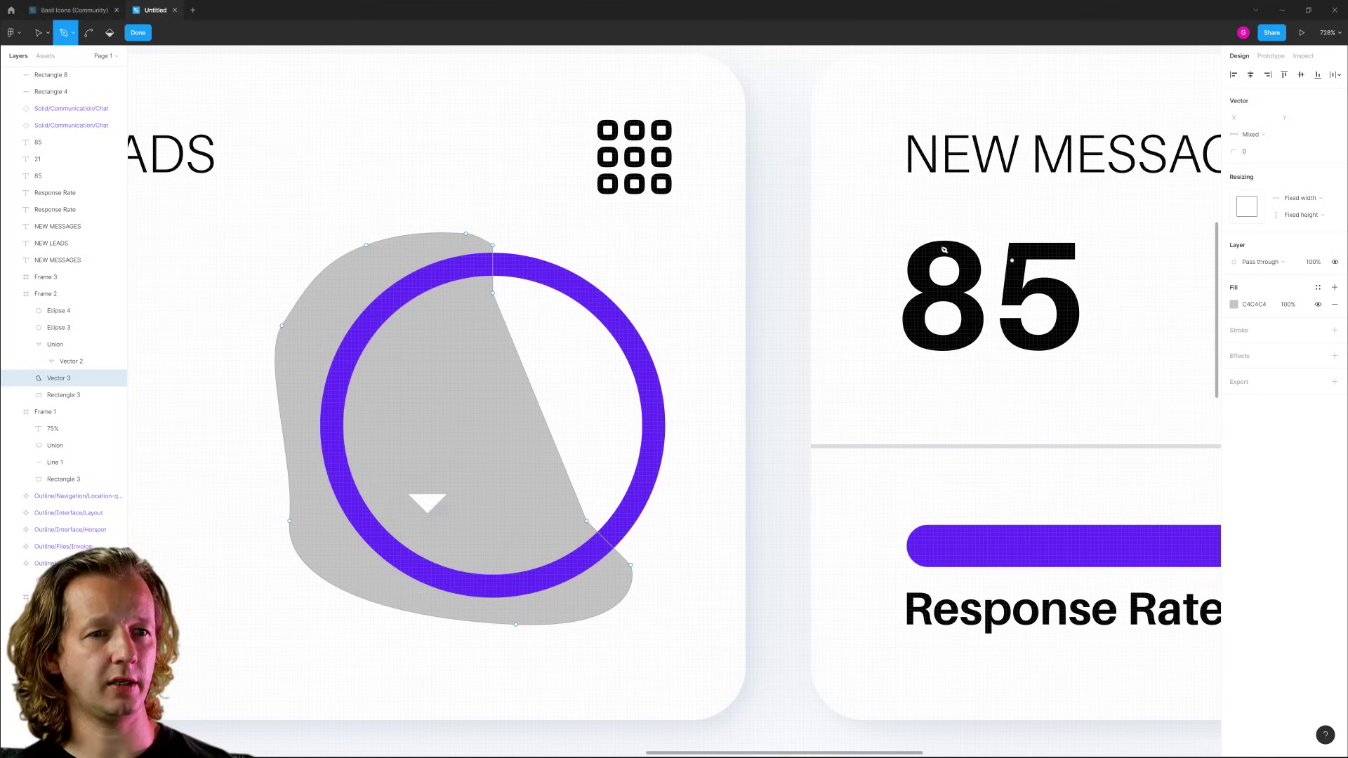
pyautogui.click(41, 38)
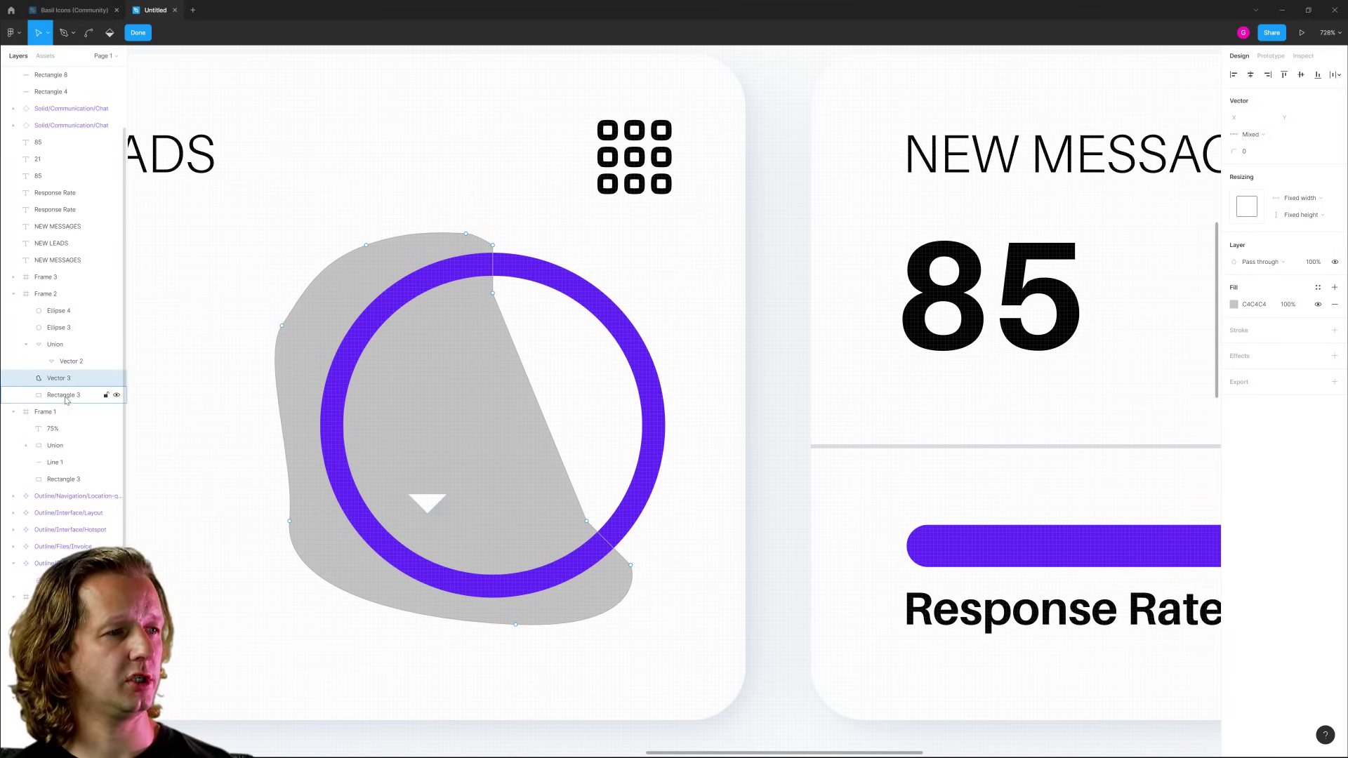
pyautogui.press('Escape')
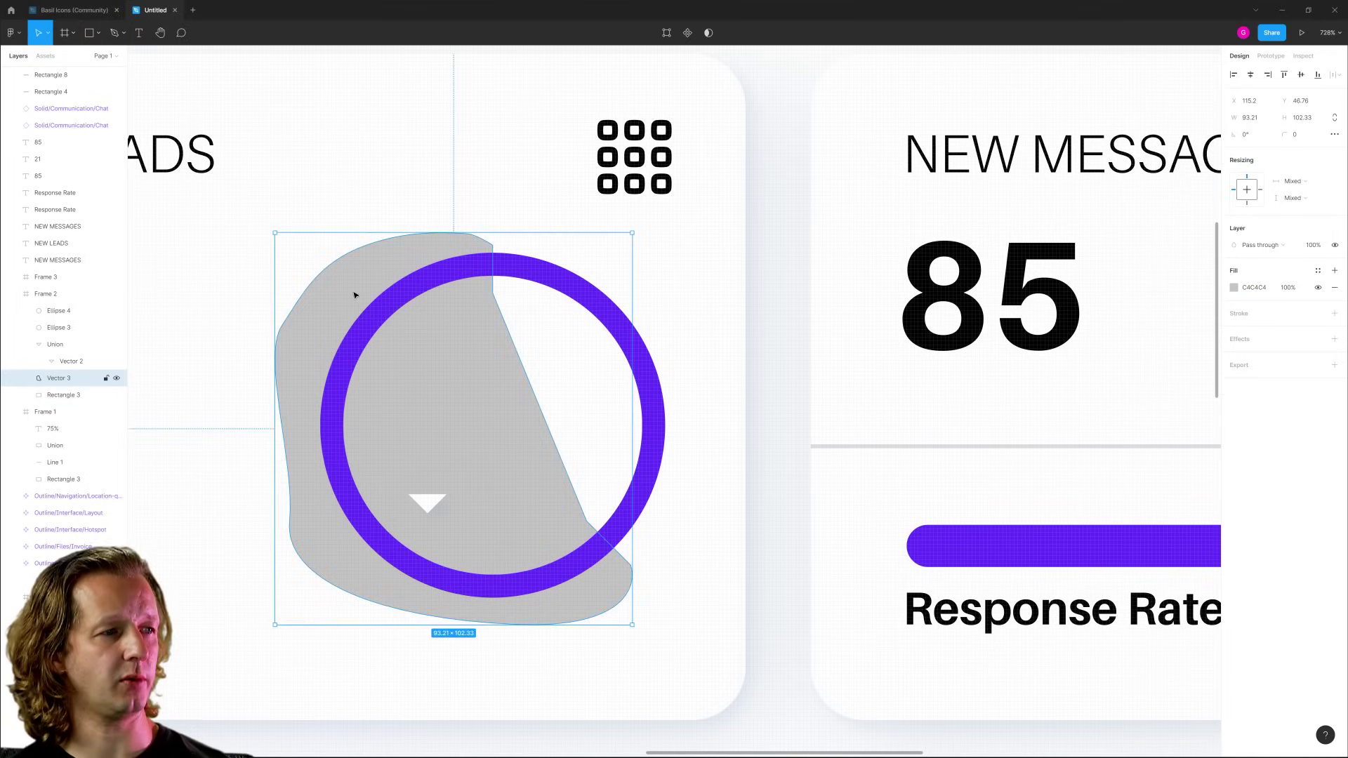
pyautogui.press('Escape')
pyautogui.click(311, 339)
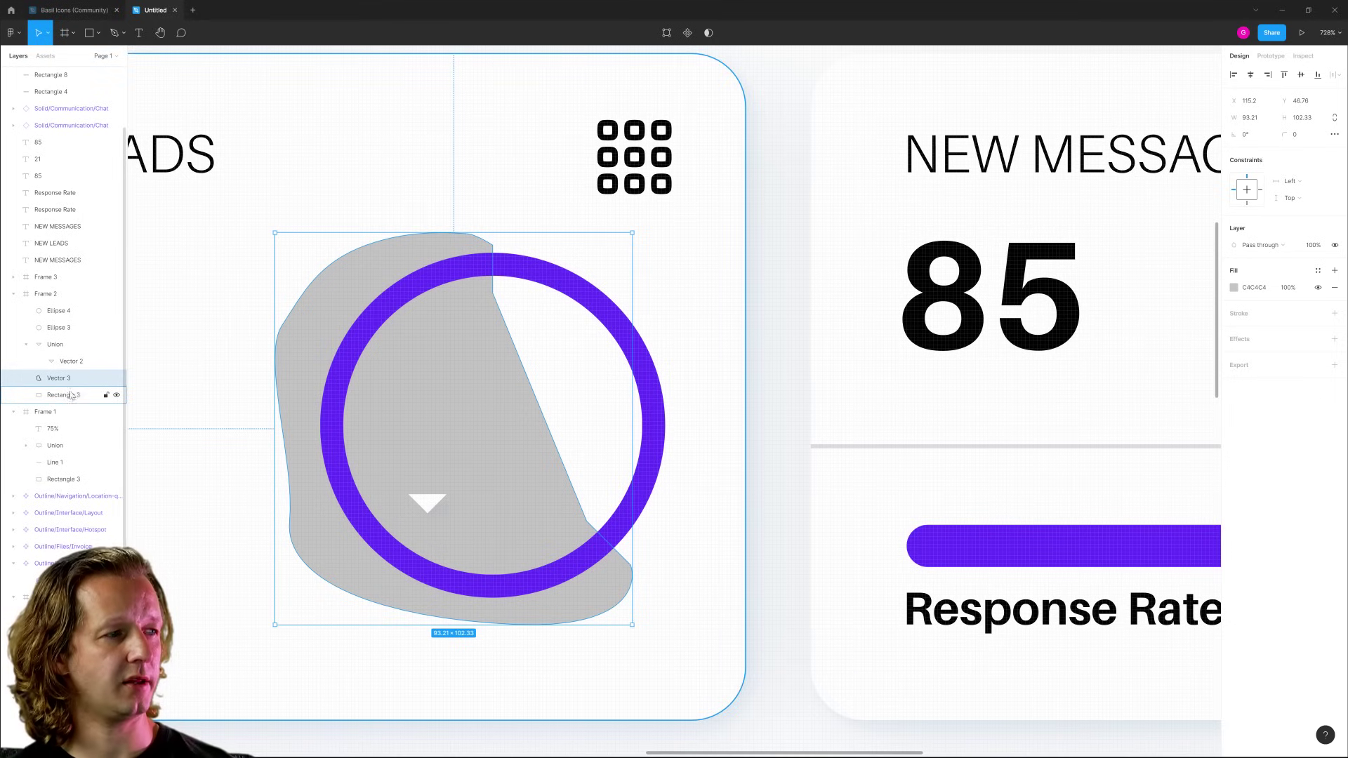
pyautogui.click(570, 282)
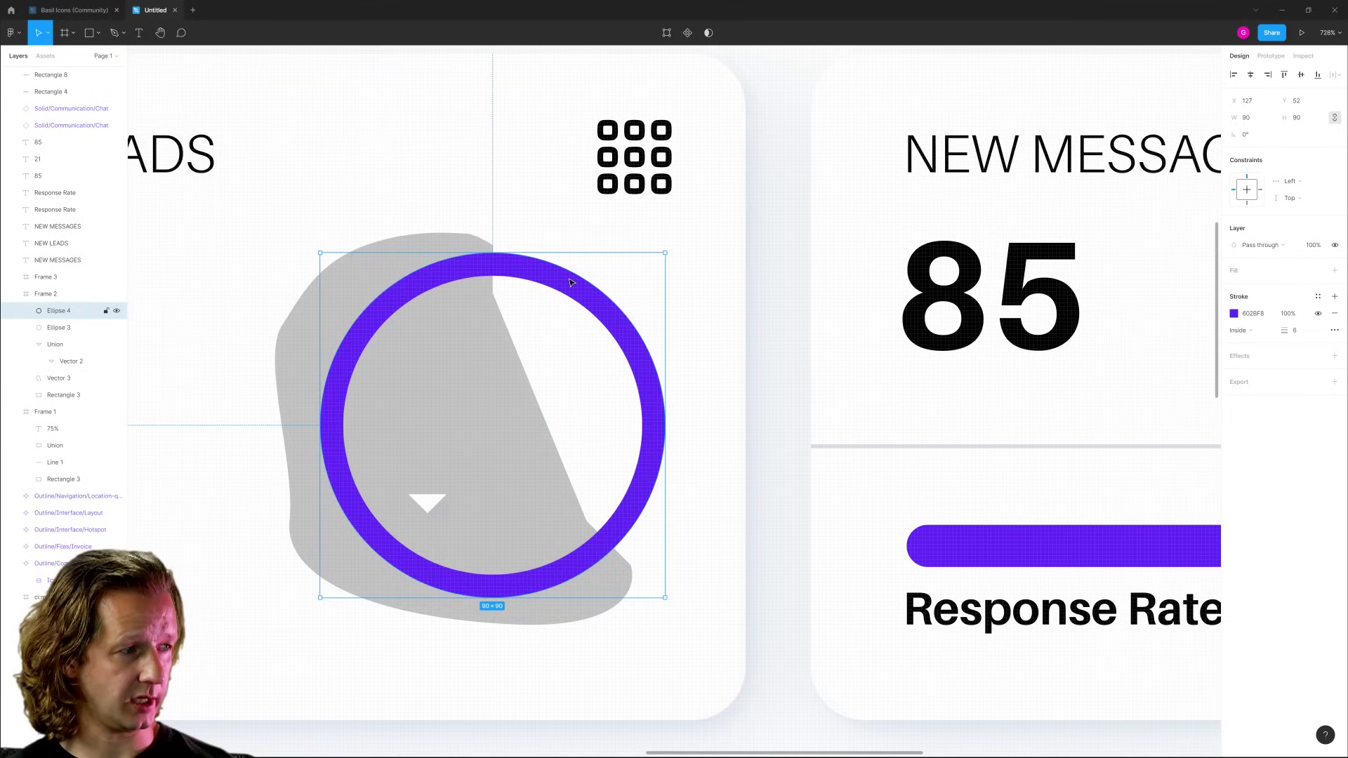
pyautogui.moveTo(58, 384); pyautogui.dragTo(62, 328)
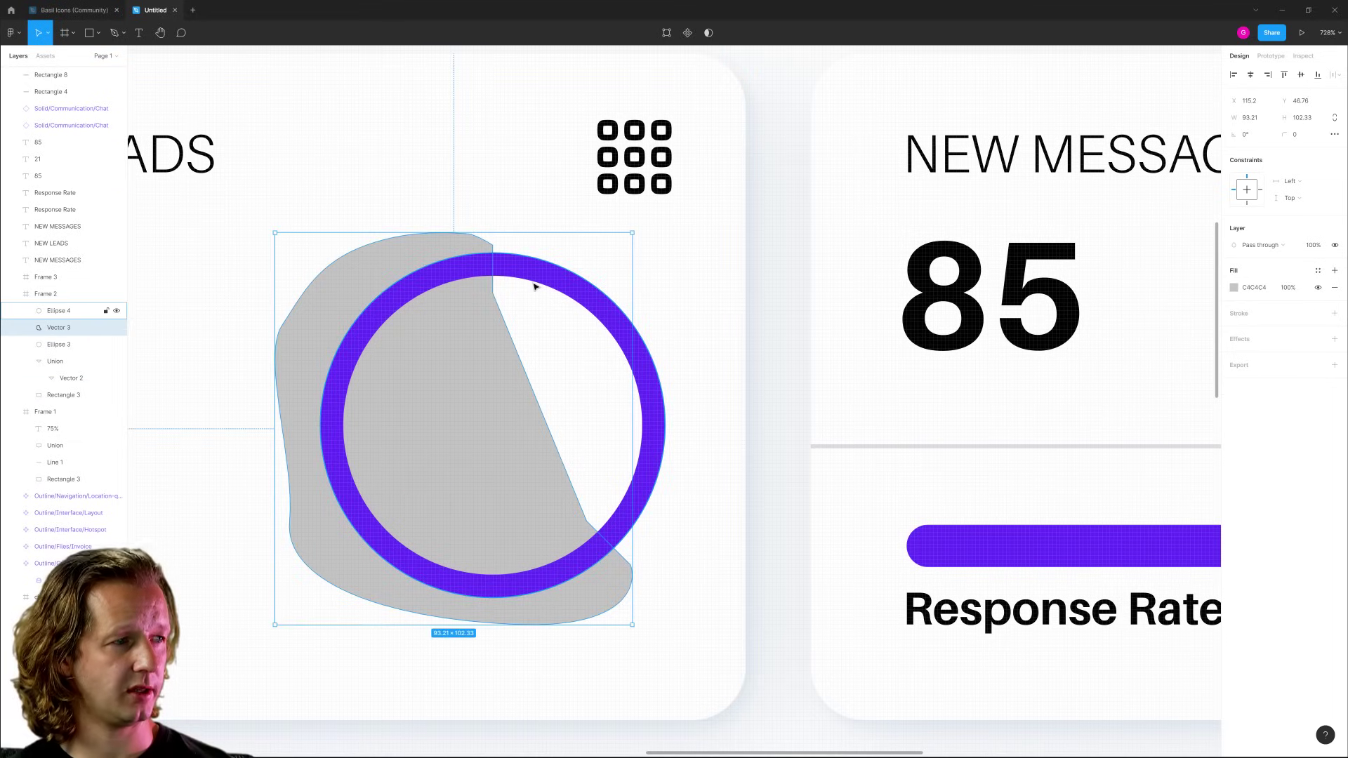
# Mask the purple ring with the grey shape so the lavender ring shows in the uncovered arc.
pyautogui.keyDown('shift'); pyautogui.click(560, 275); pyautogui.keyUp('shift')
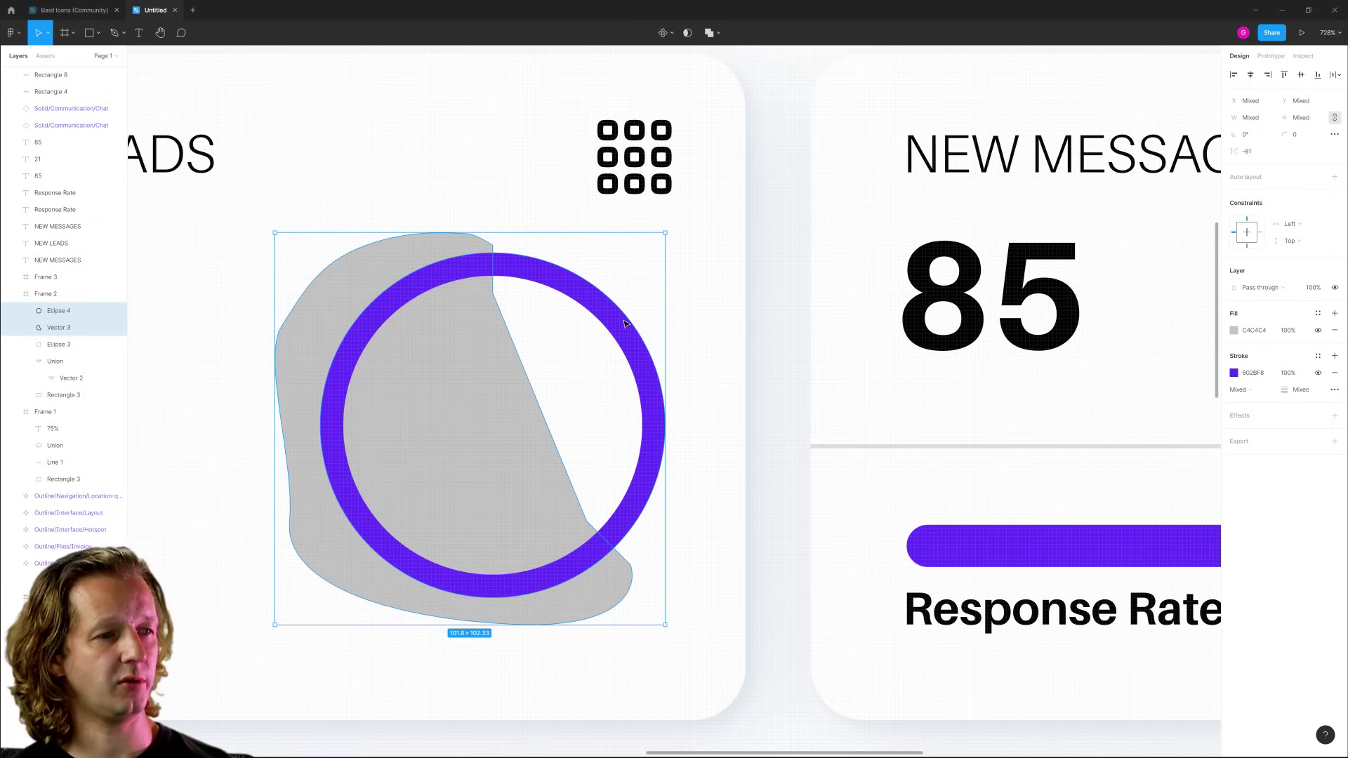
pyautogui.click(687, 33)
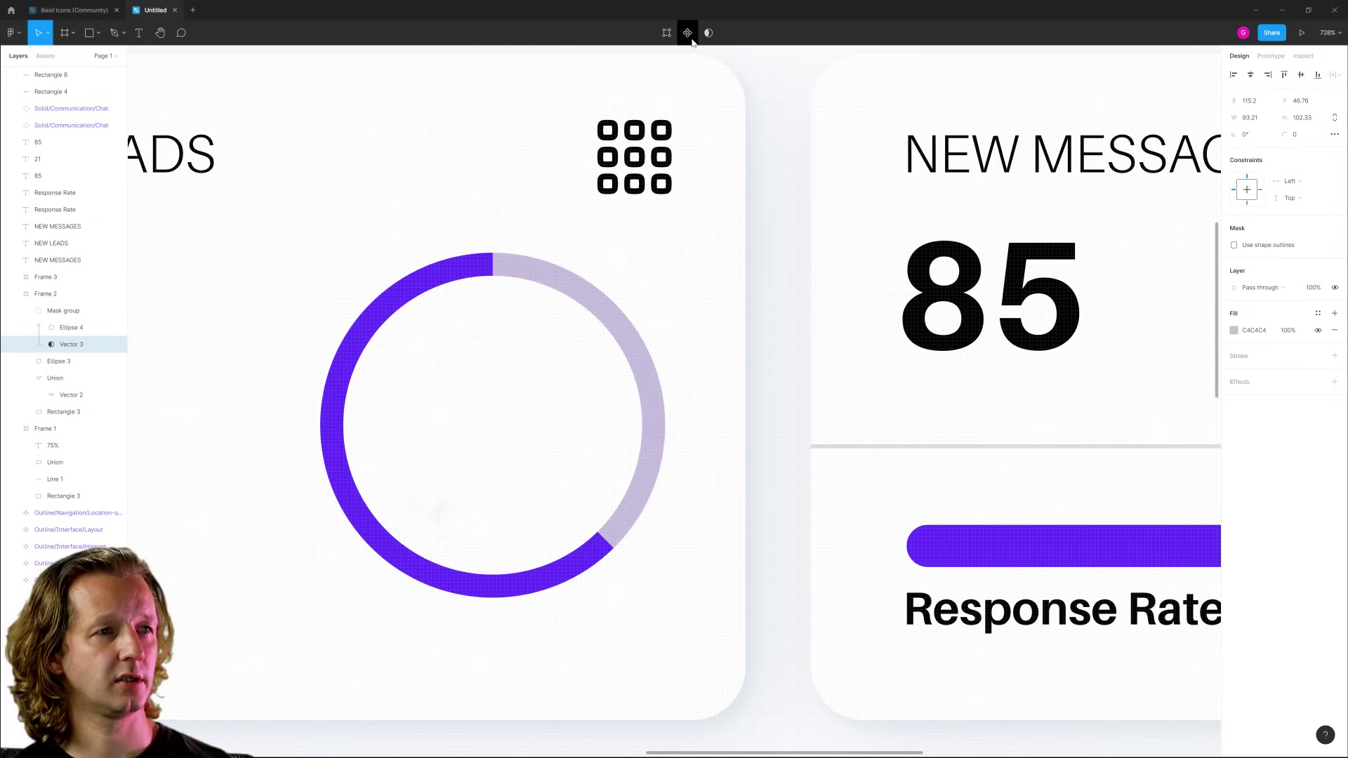
pyautogui.click(803, 167)
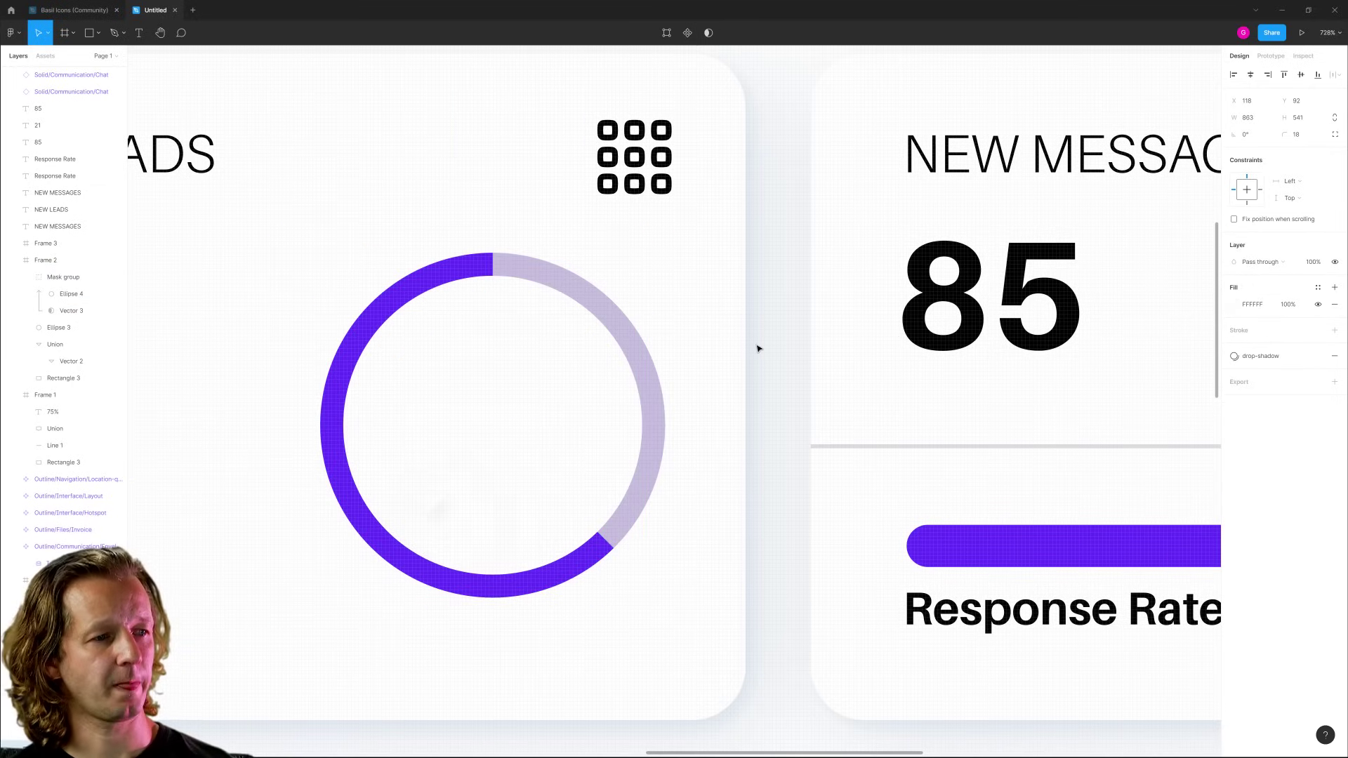
# Reduce the height of the first NEW MESSAGES card's progress bar and its track to 7, keeping them vertically centred.
pyautogui.scroll(-10, 754, 344)
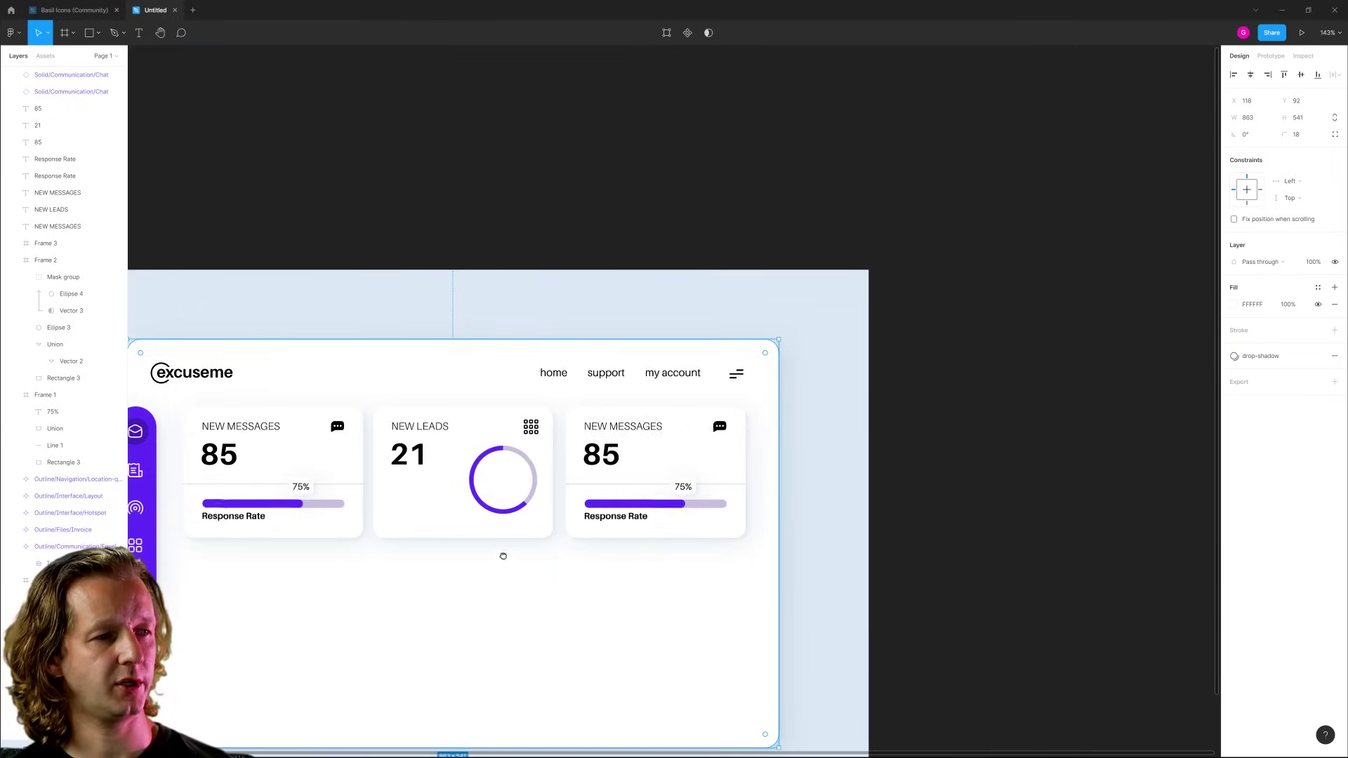
pyautogui.moveTo(486, 562); pyautogui.dragTo(657, 519)
pyautogui.scroll(5, 702, 458)
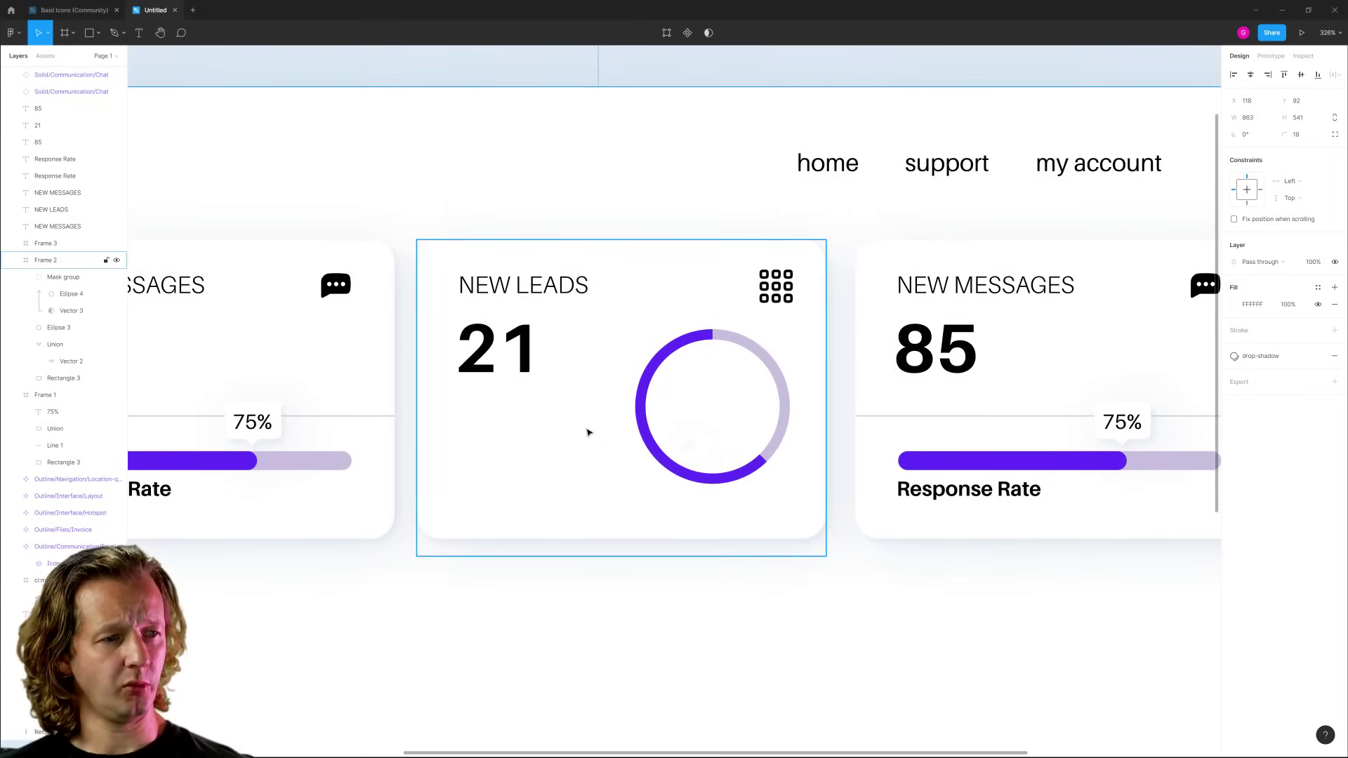
pyautogui.scroll(-5, 587, 431)
pyautogui.scroll(3, 551, 472)
pyautogui.scroll(1, 530, 484)
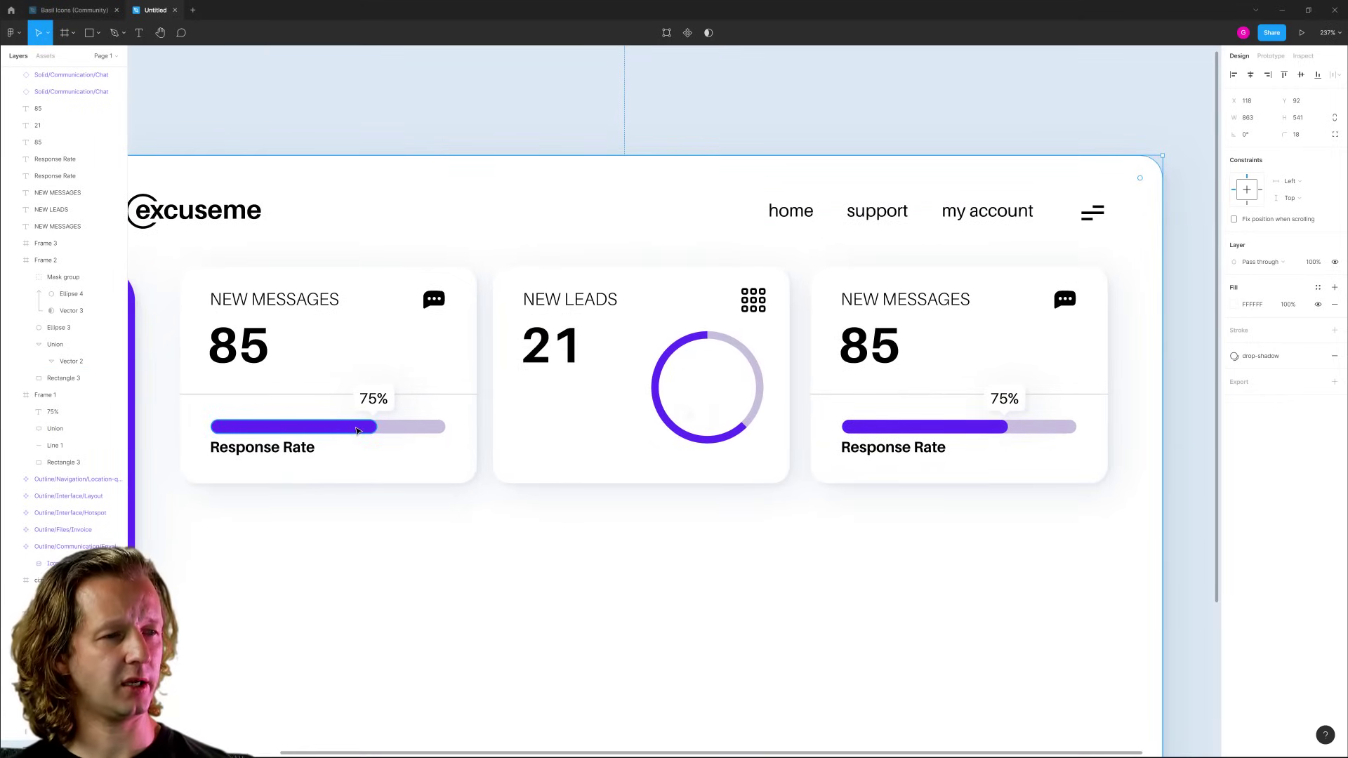
pyautogui.scroll(4, 686, 407)
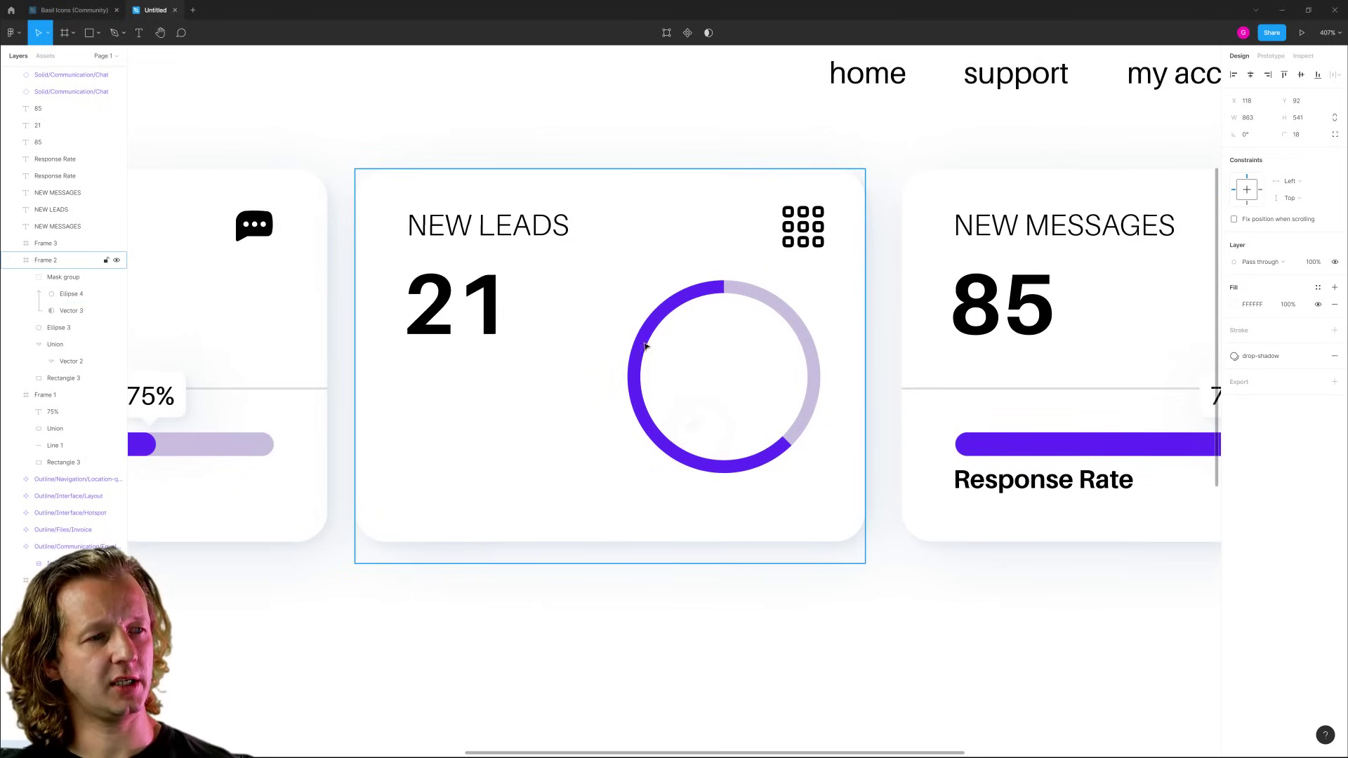
pyautogui.hscroll(-3, 436, 457)
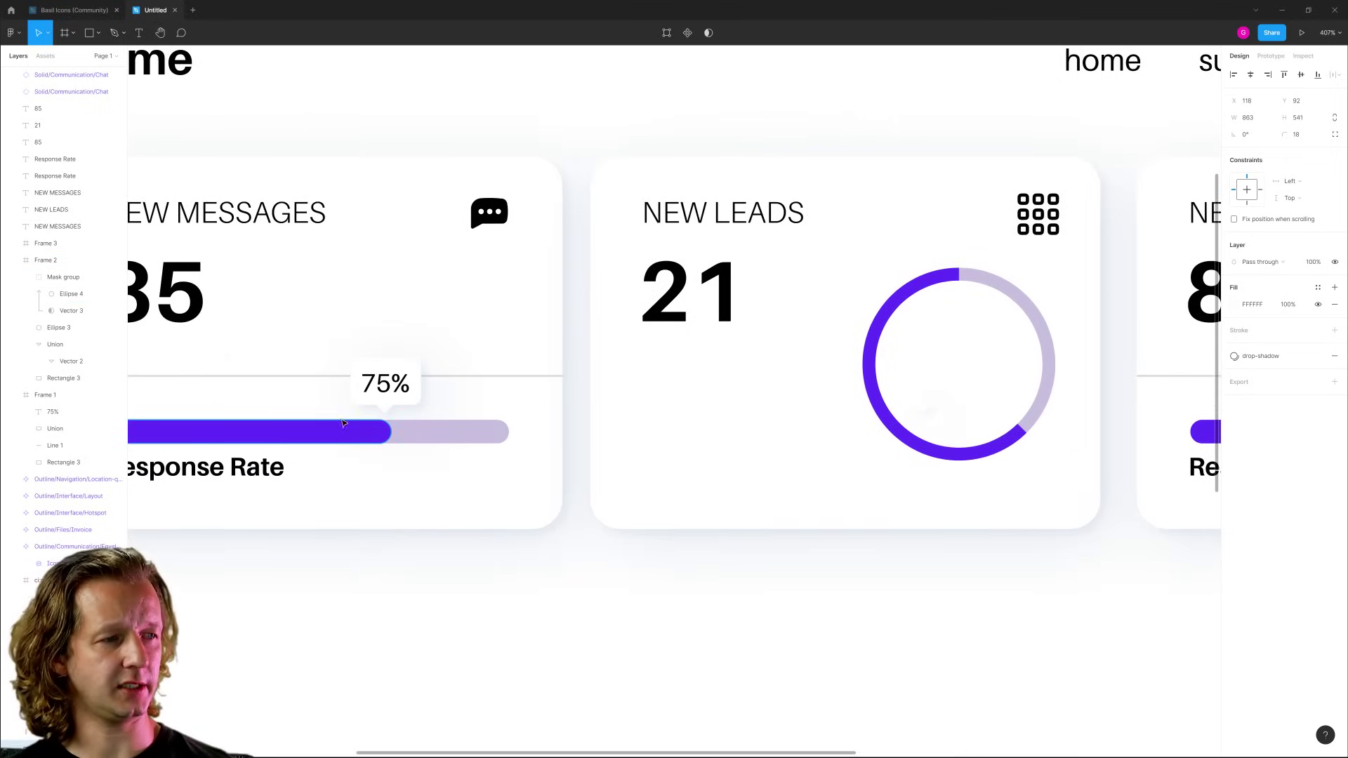
pyautogui.doubleClick(325, 439)
pyautogui.keyDown('shift'); pyautogui.click(425, 422); pyautogui.keyUp('shift')
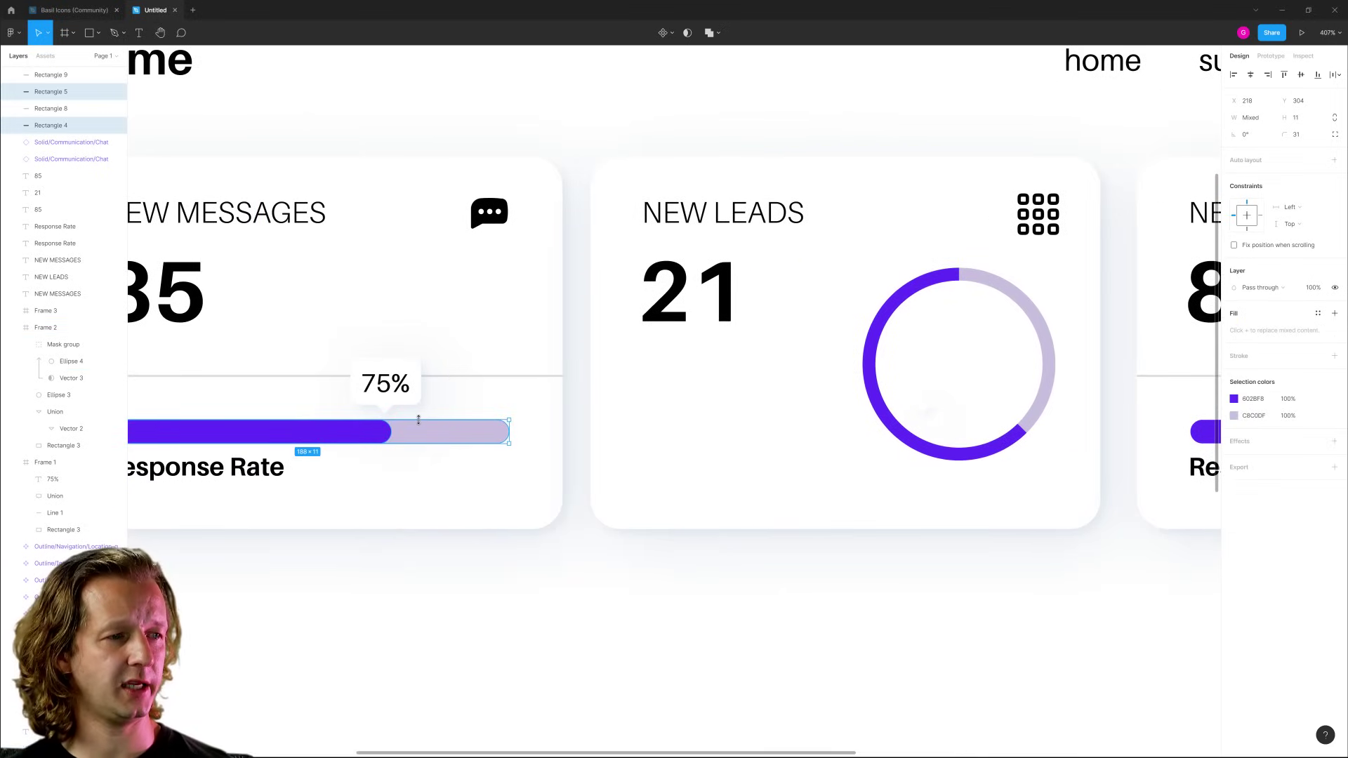
pyautogui.moveTo(419, 419); pyautogui.dragTo(421, 425)
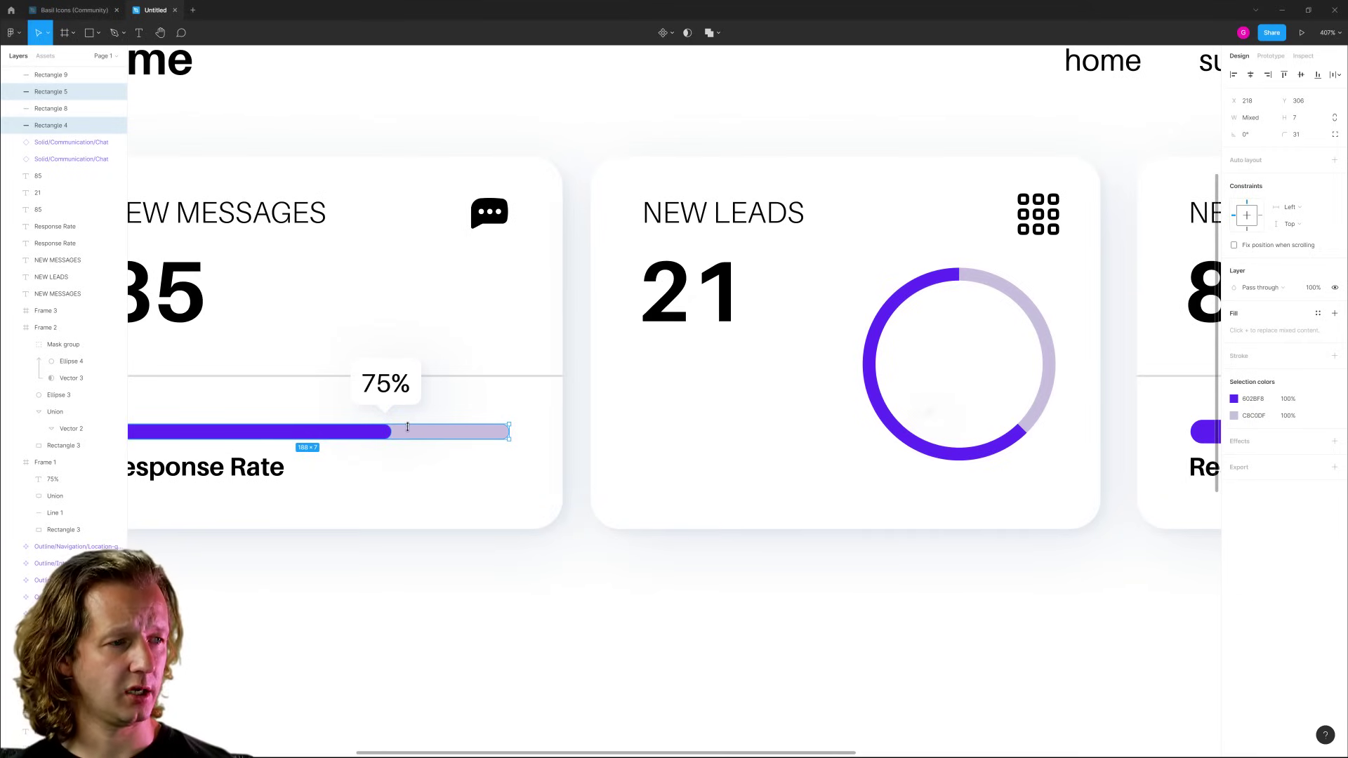
pyautogui.click(436, 590)
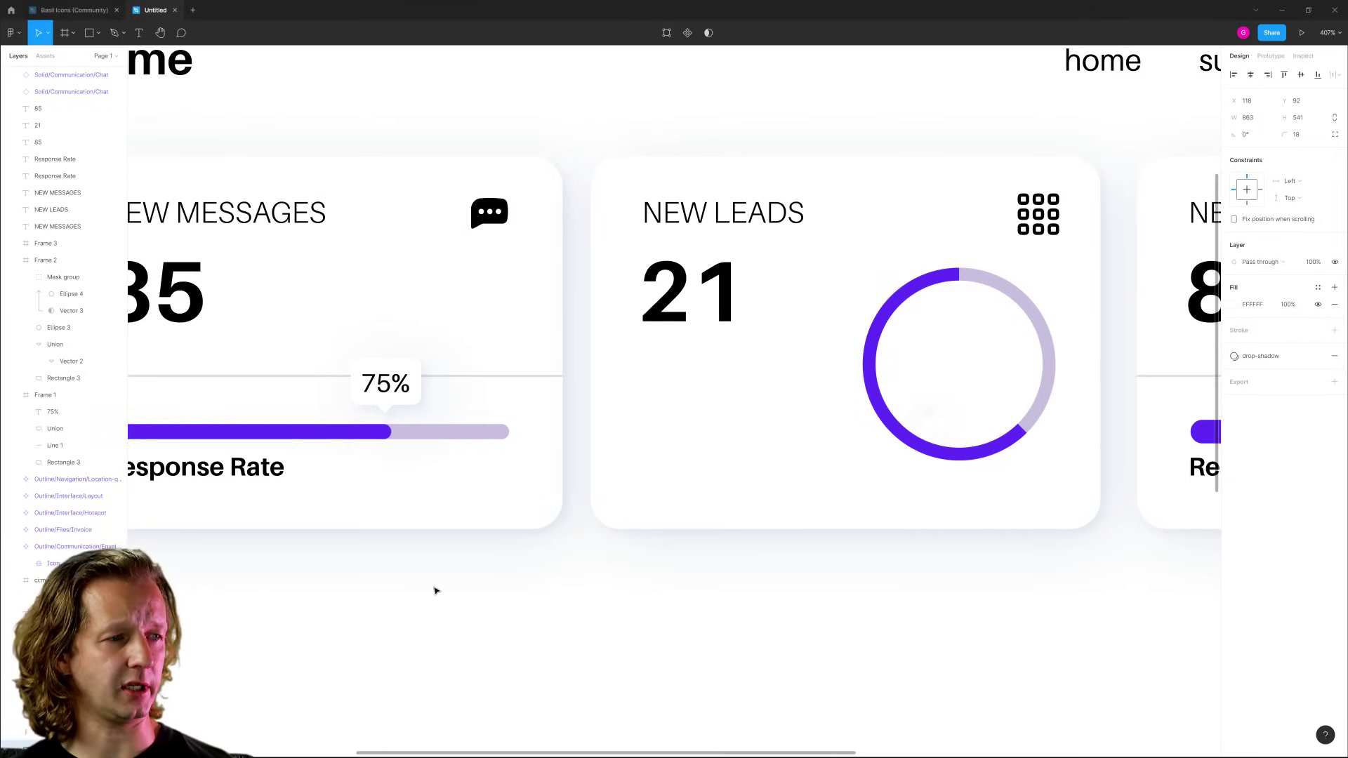
# Delete the thick progress bar and its track from the third card.
pyautogui.scroll(-3, 464, 592)
pyautogui.press('Escape')
pyautogui.hscroll(2, 662, 613)
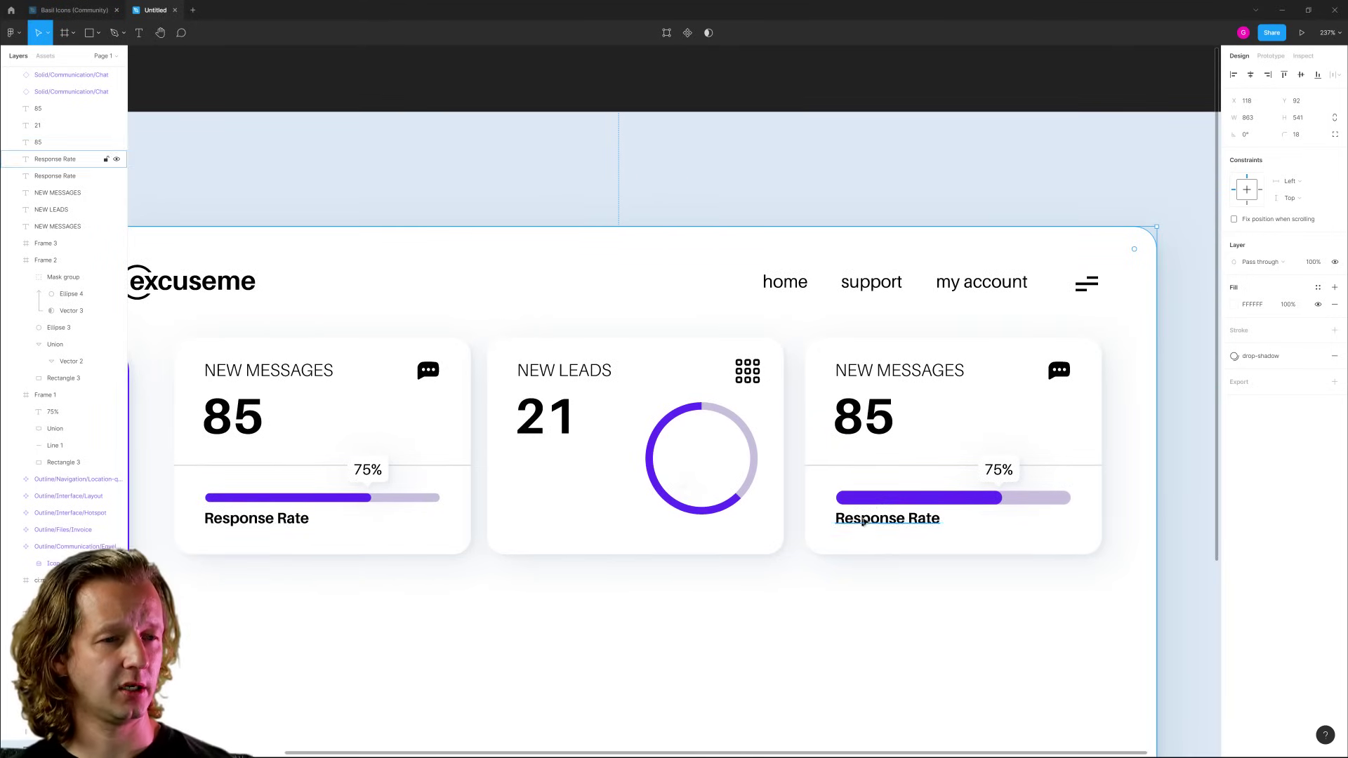
pyautogui.click(1032, 494)
pyautogui.press('Delete')
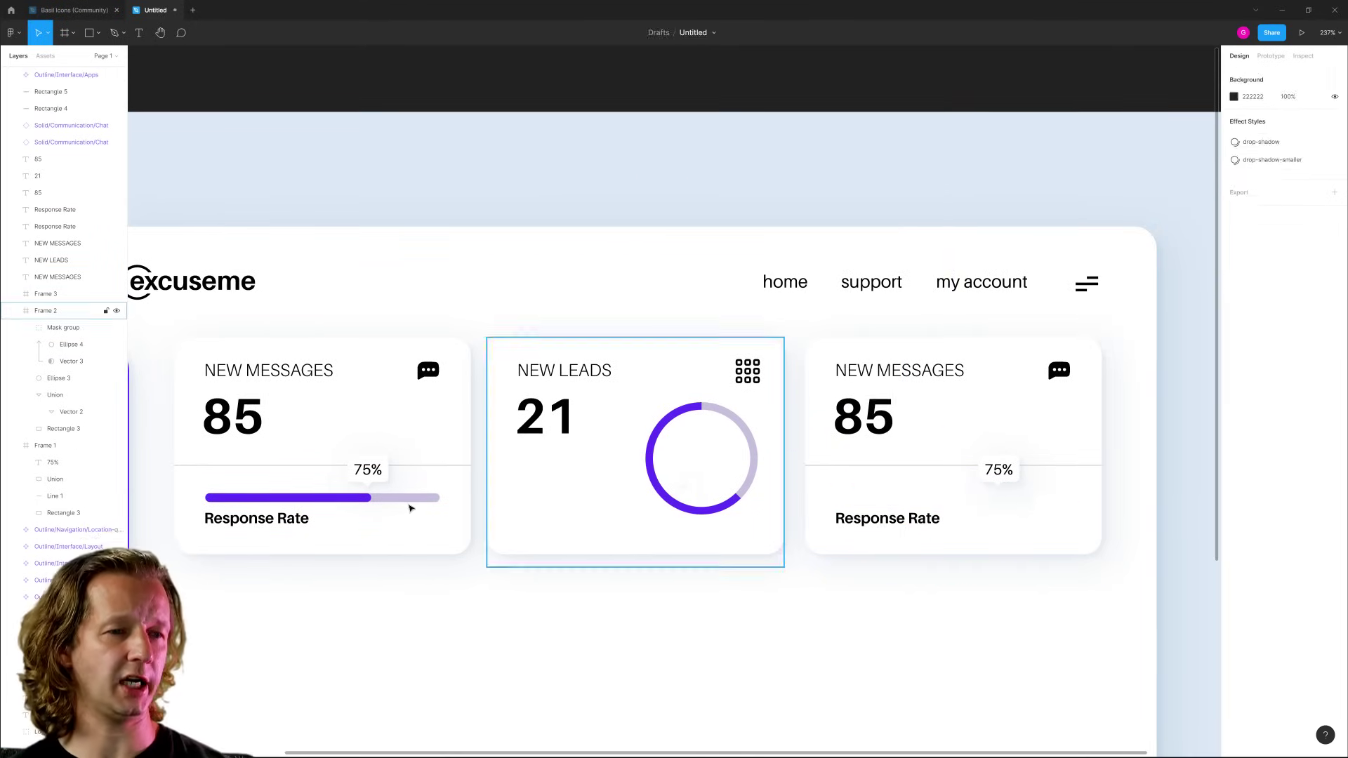
# Group the first card's slim progress bar with its track and place a duplicate above the third card's Response Rate label.
pyautogui.click(351, 498)
pyautogui.keyDown('shift'); pyautogui.click(412, 504); pyautogui.keyUp('shift')
pyautogui.hotkey('ctrl', 'g')
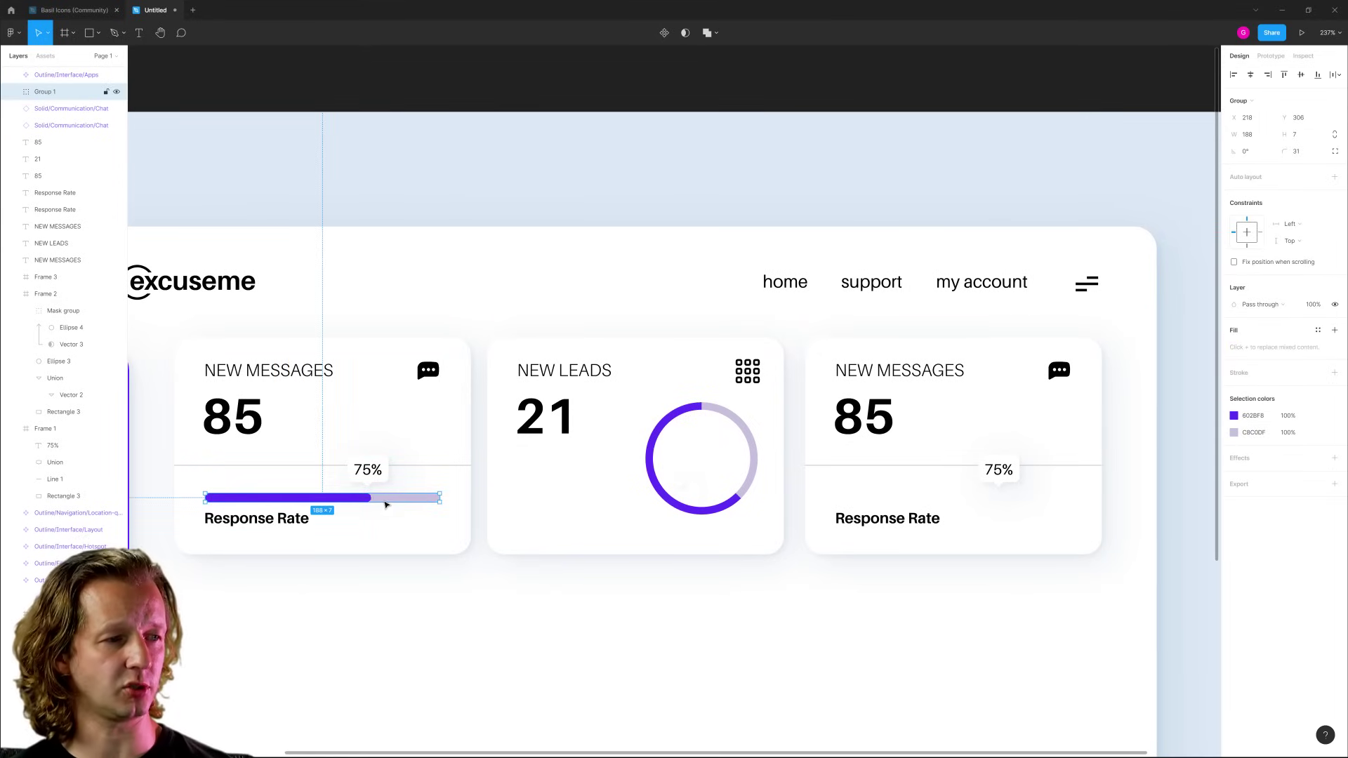
pyautogui.hotkey('ctrl', 'd')
pyautogui.moveTo(345, 500); pyautogui.dragTo(969, 501)
pyautogui.click(947, 616)
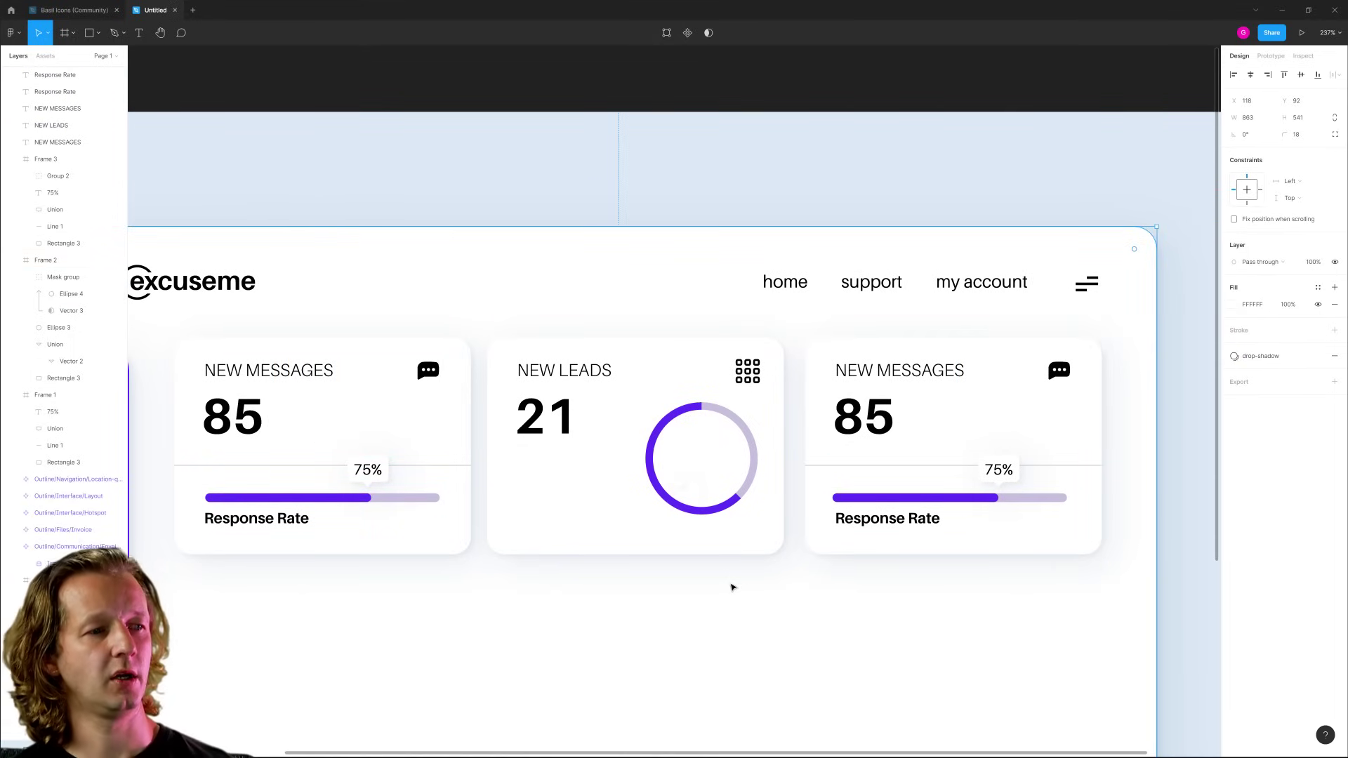
# Place a copy of the NEW LEADS heading below the number 21, aligned with the original.
pyautogui.scroll(-3, 737, 594)
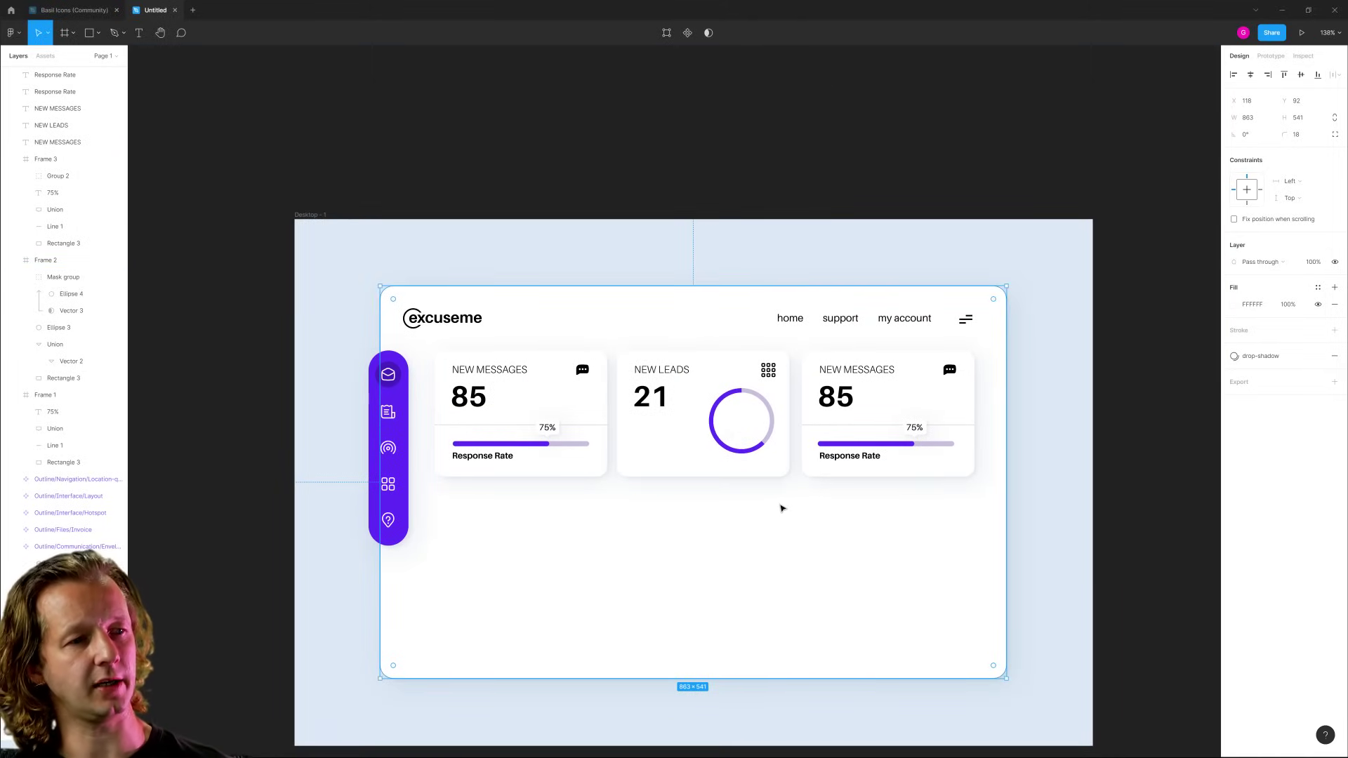
pyautogui.scroll(5, 665, 386)
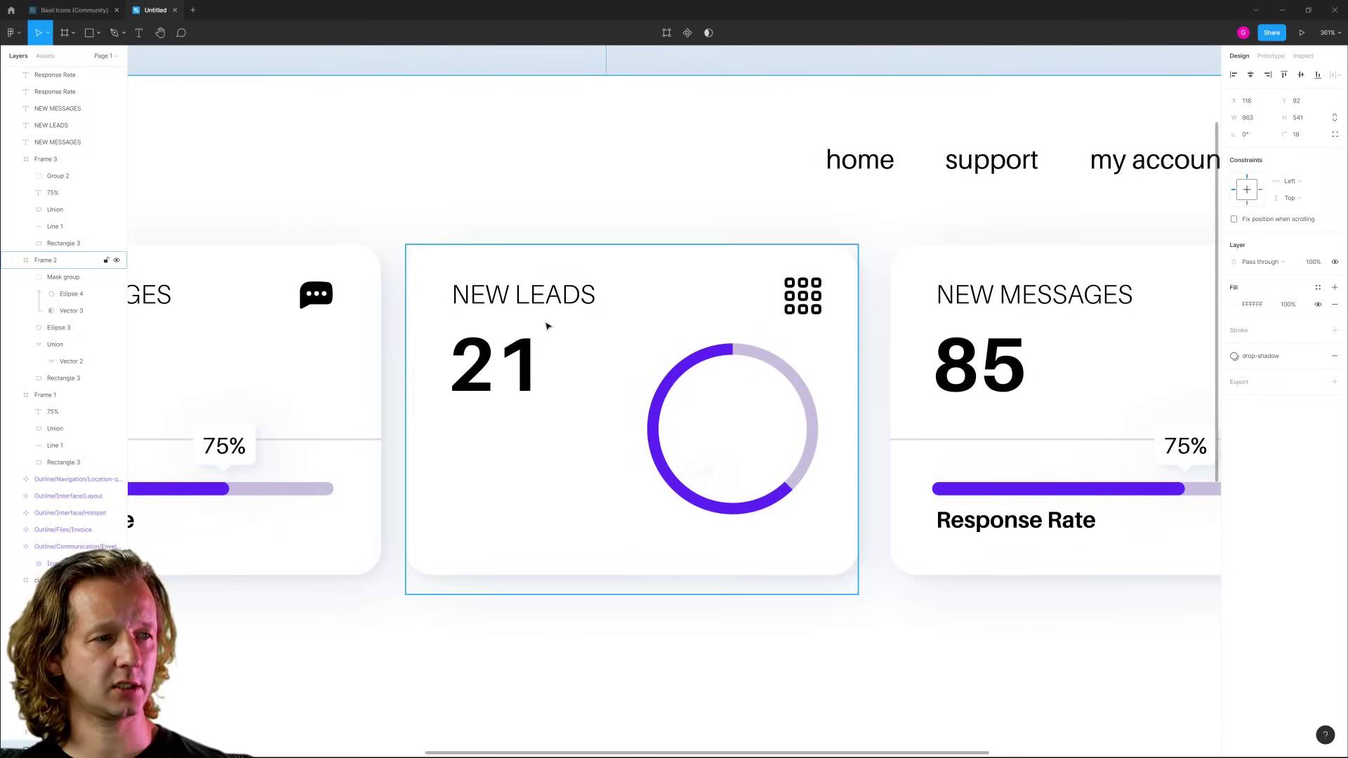
pyautogui.click(505, 298)
pyautogui.moveTo(505, 298); pyautogui.dragTo(501, 467)
# Replace the copied heading's text with "60% Daily Goal".
pyautogui.doubleClick(501, 467)
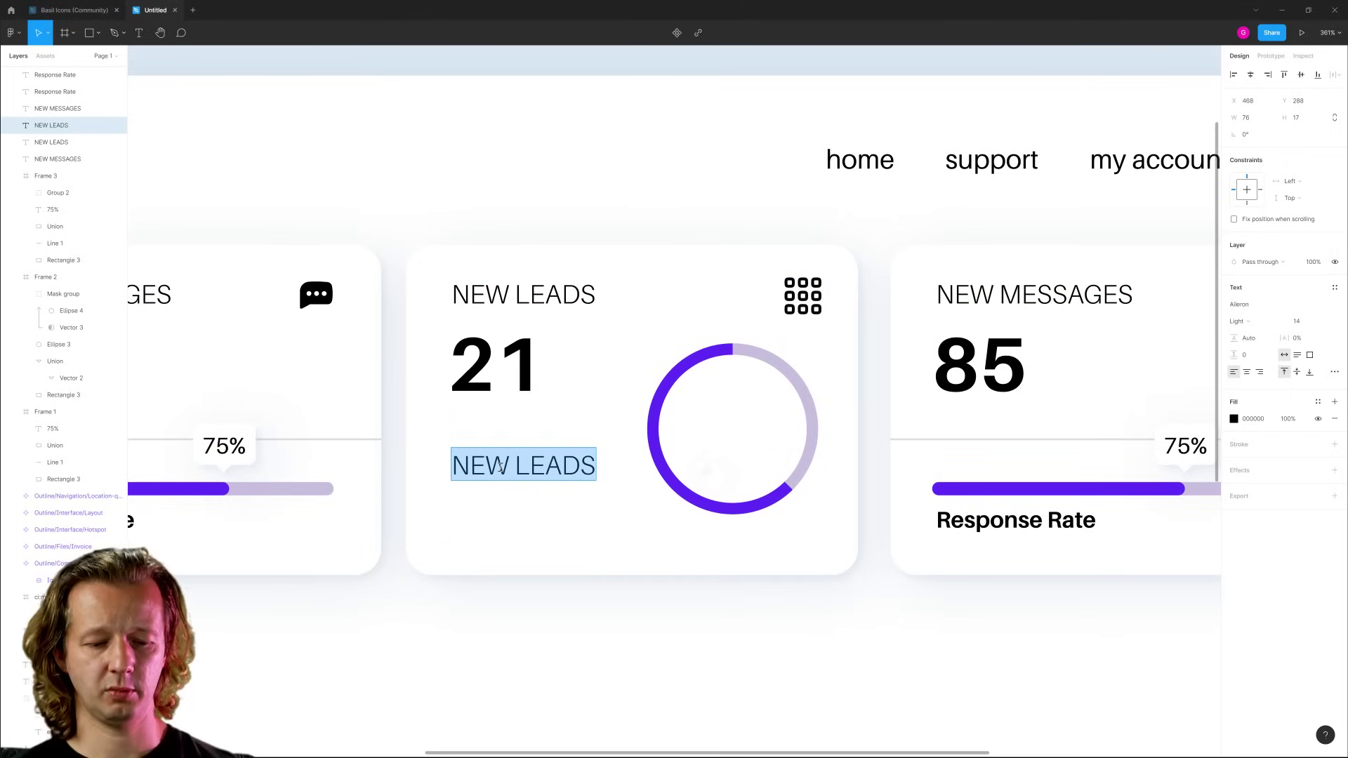
pyautogui.write('60% dAILY')
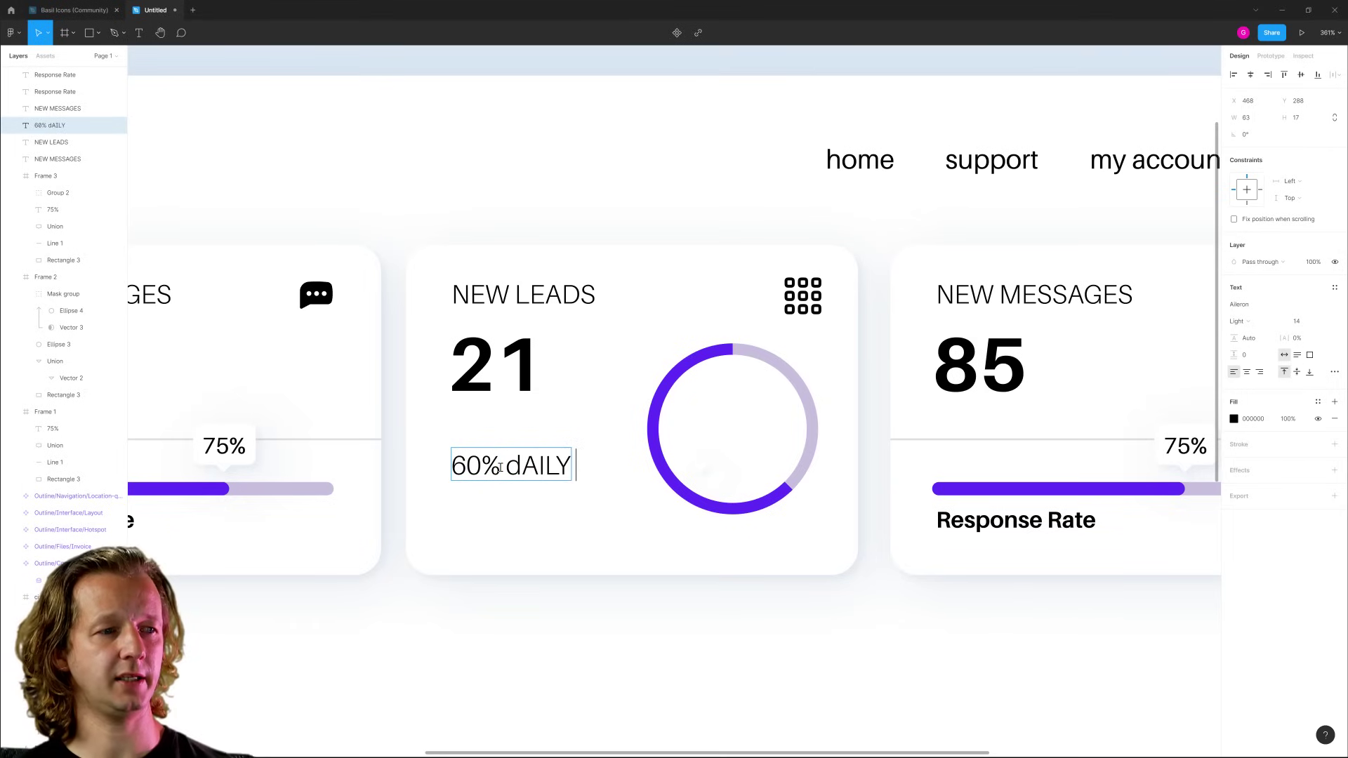
pyautogui.press('BackSpace')
pyautogui.press('BackSpace')
pyautogui.press('BackSpace')
pyautogui.press('BackSpace')
pyautogui.press('BackSpace')
pyautogui.write('Daily')
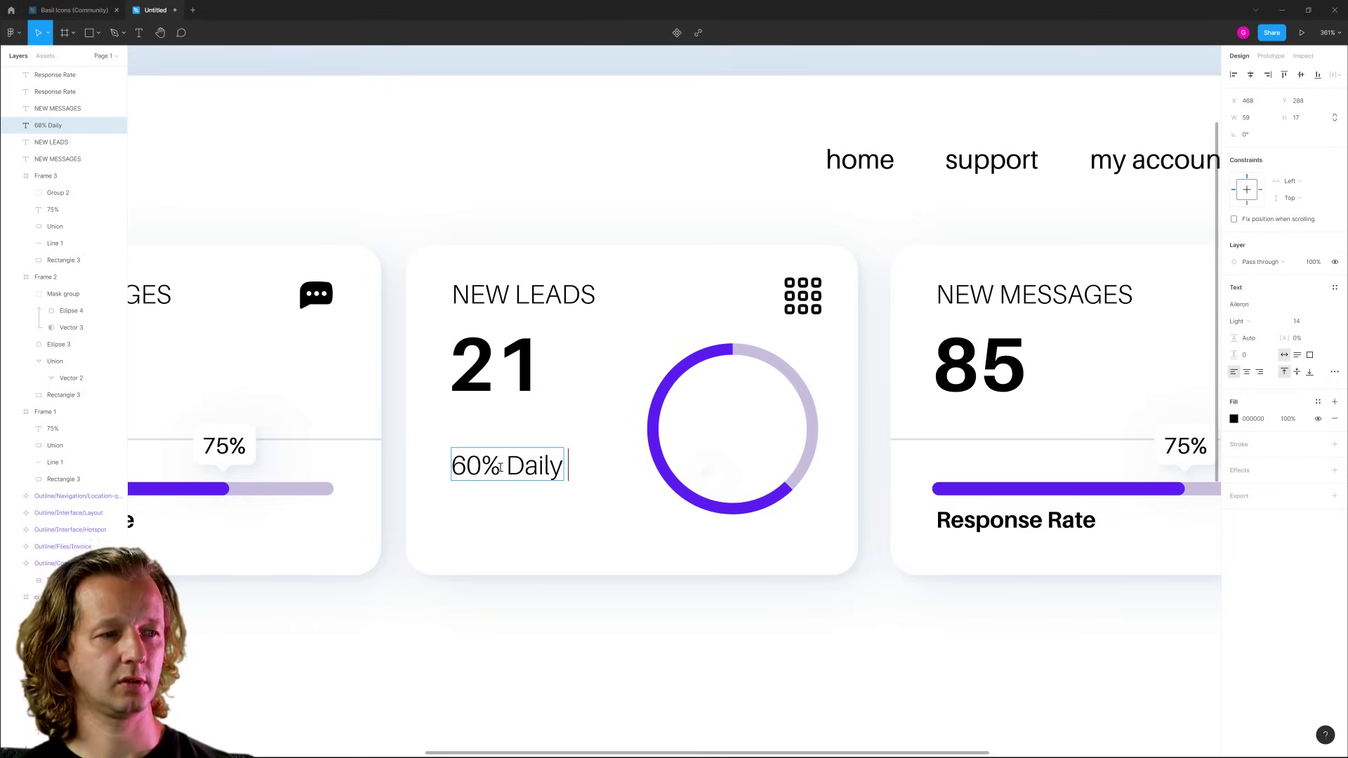
pyautogui.write(' Goal')
pyautogui.press('Escape')
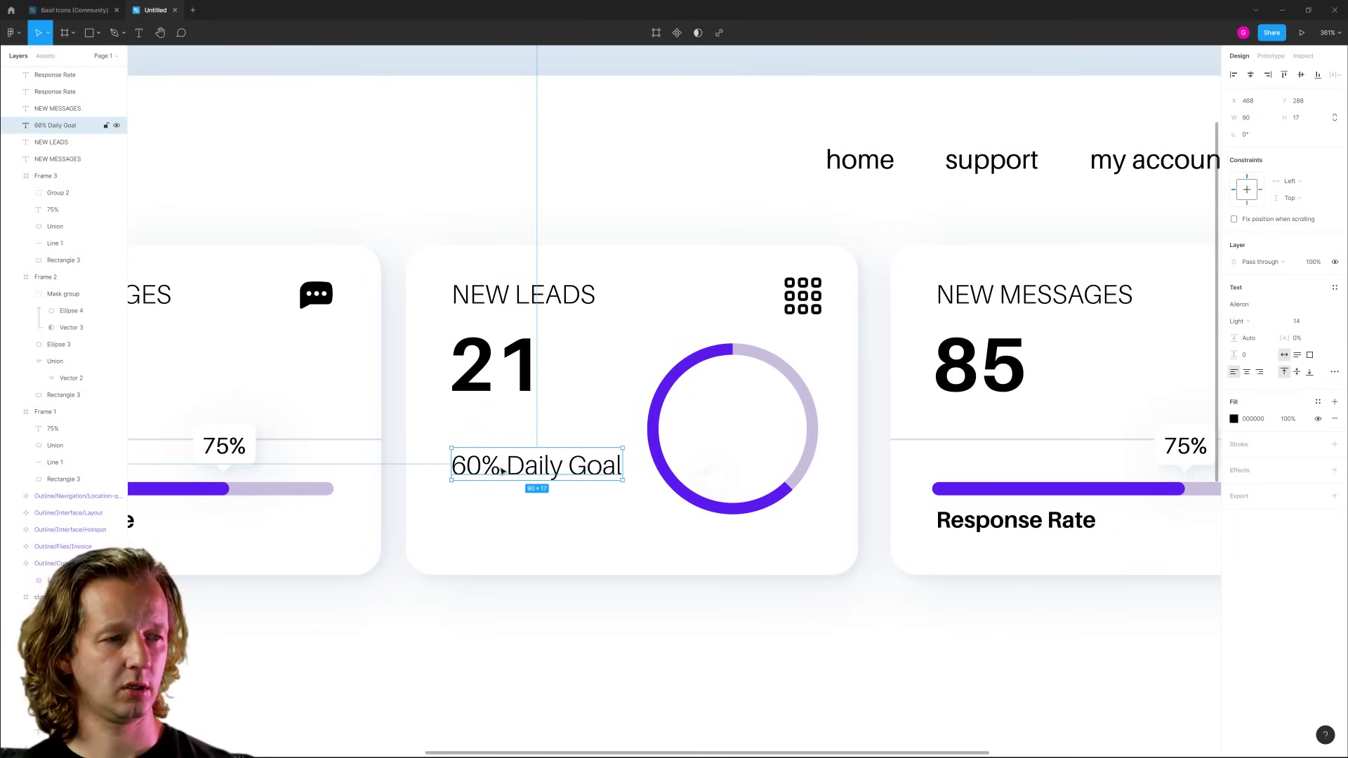
# Set the font size of the "60% Daily Goal" text to 12.
pyautogui.click(1299, 321)
pyautogui.write('12')
pyautogui.press('Return')
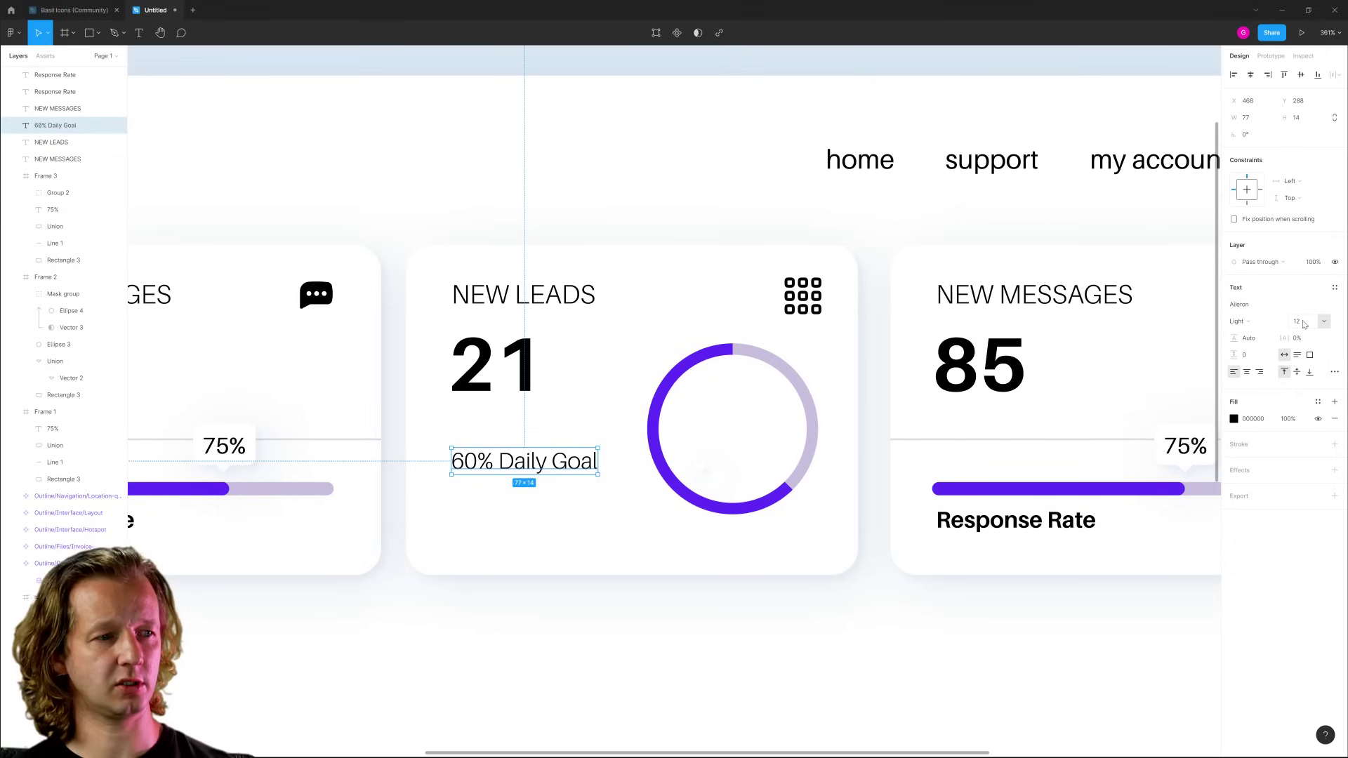
# Shorten the goal text to "60%" and set its font weight to Bold.
pyautogui.doubleClick(523, 464)
pyautogui.moveTo(499, 461); pyautogui.dragTo(623, 461)
pyautogui.press('BackSpace')
pyautogui.press('BackSpace')
pyautogui.press('Escape')
pyautogui.click(1262, 323)
pyautogui.click(1262, 322)
pyautogui.click(1262, 323)
pyautogui.click(1261, 360)
# Duplicate the 60% text beside itself, change the copy to "Daily Goal" and set its weight to Regular.
pyautogui.moveTo(473, 462); pyautogui.dragTo(533, 465)
pyautogui.doubleClick(533, 463)
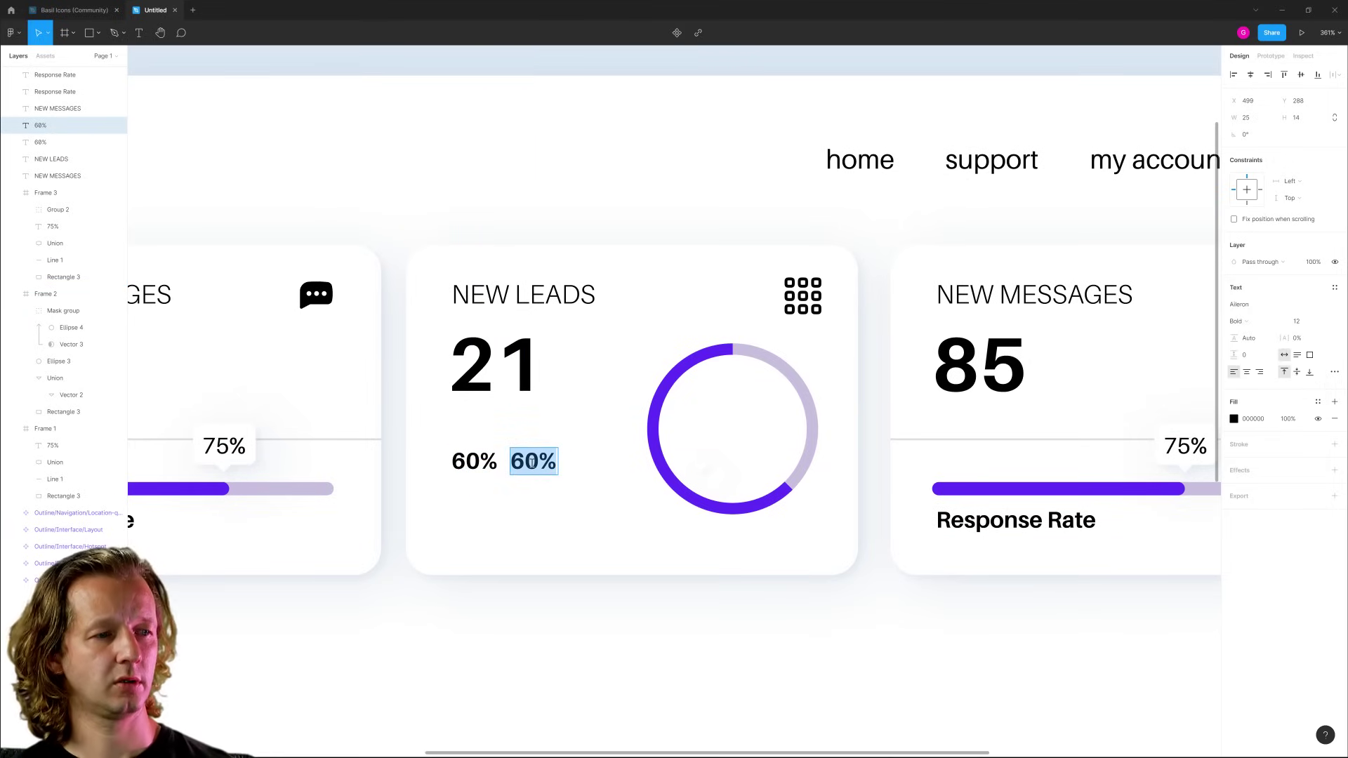
pyautogui.write('Daily Goal')
pyautogui.press('Escape')
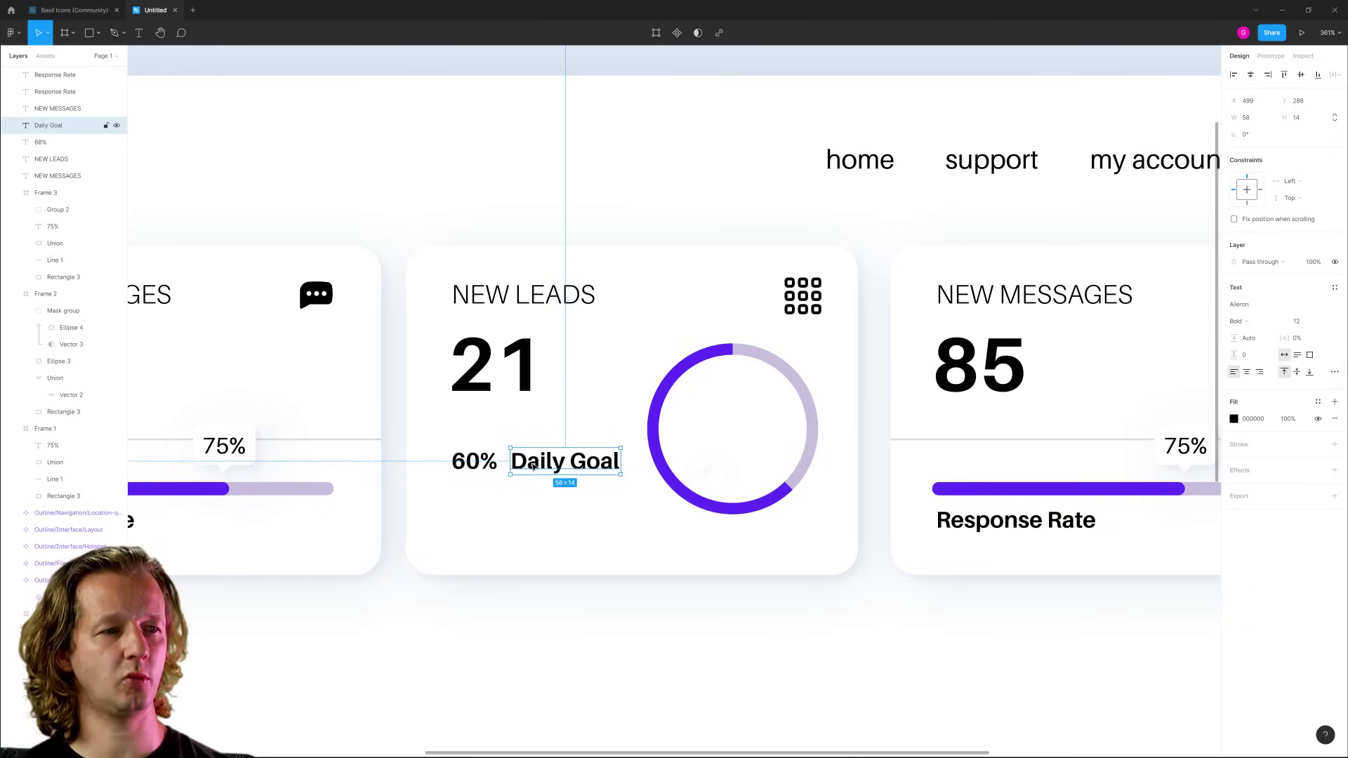
pyautogui.click(1238, 321)
pyautogui.click(1257, 295)
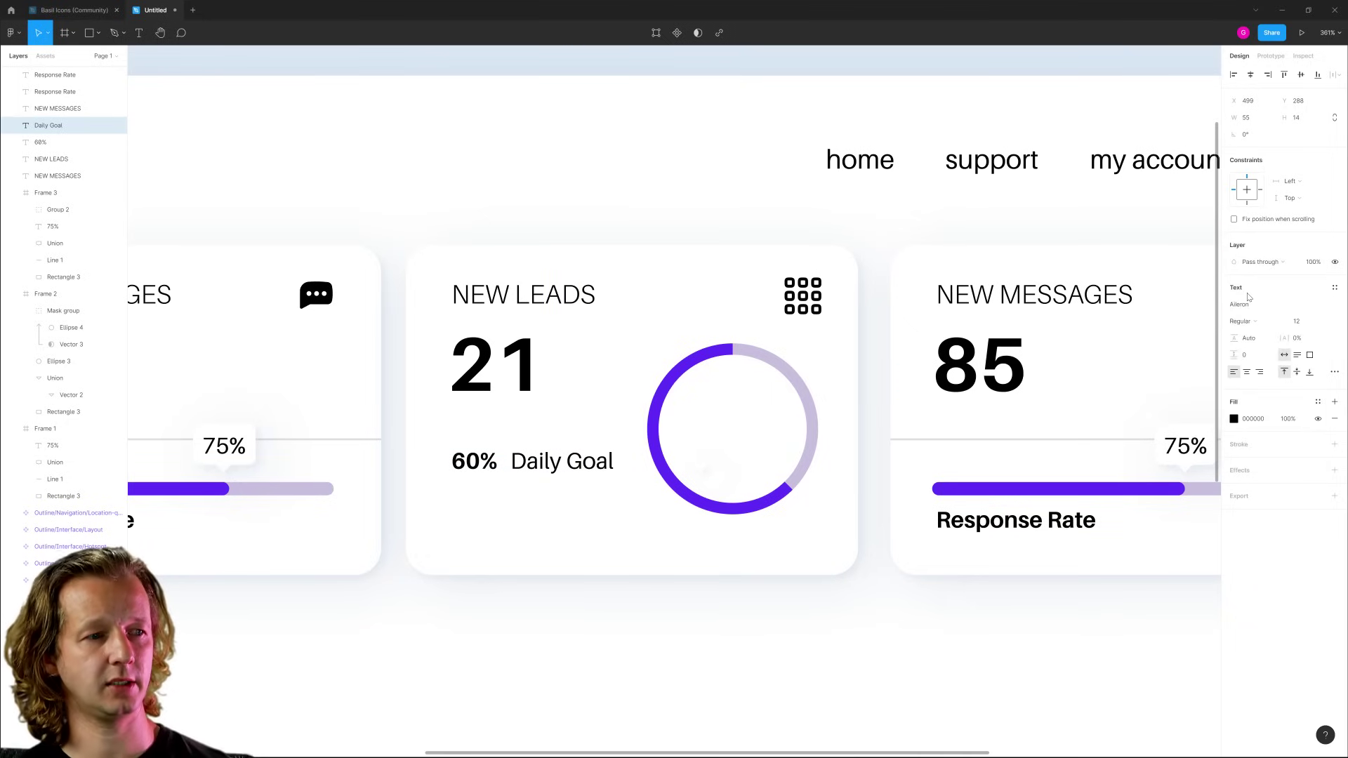
# Bring the Daily Goal label closer to the 60% figure and duplicate both texts as a second line underneath.
pyautogui.moveTo(545, 467); pyautogui.dragTo(592, 497)
pyautogui.keyDown('shift'); pyautogui.click(477, 462); pyautogui.keyUp('shift')
pyautogui.hotkey('ctrl', 'd')
pyautogui.click(551, 590)
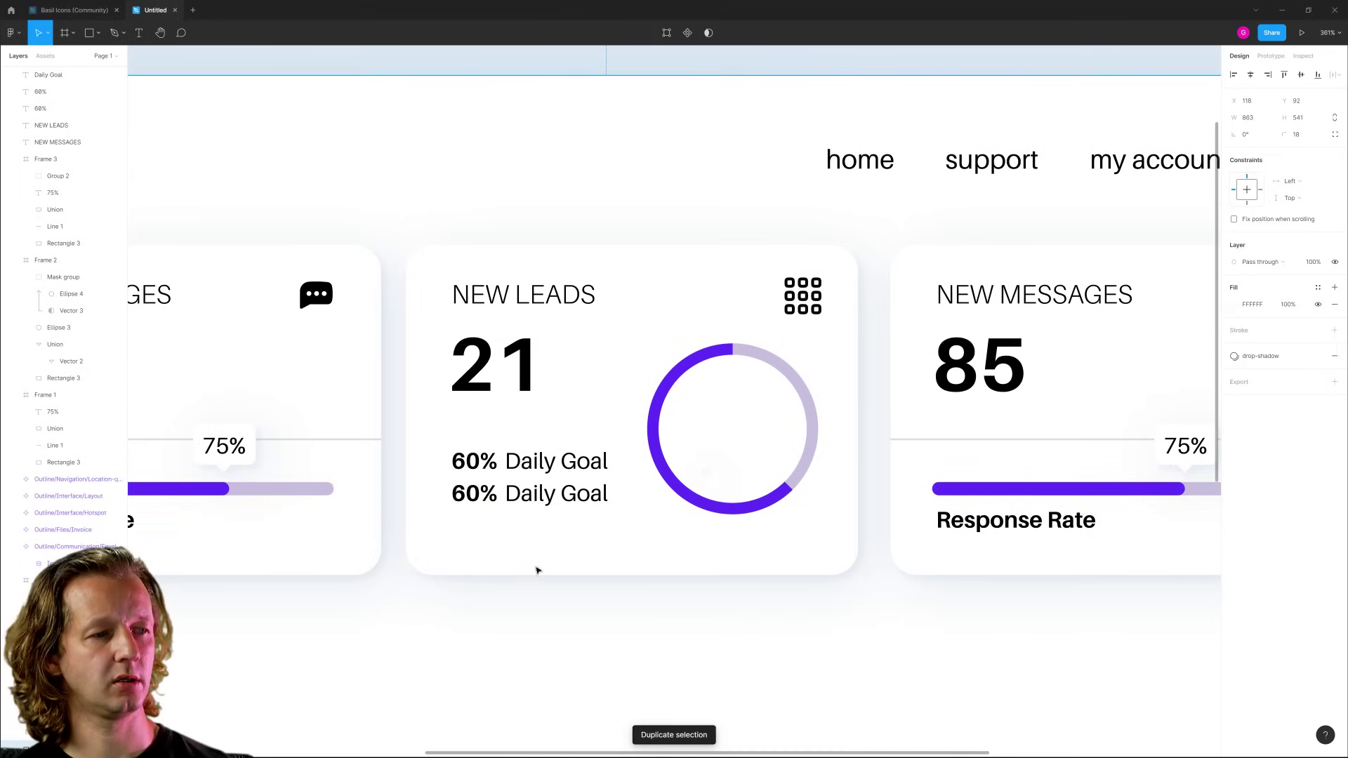
# Change the second line's percentage to "72" and shift it closer to its label.
pyautogui.doubleClick(477, 494)
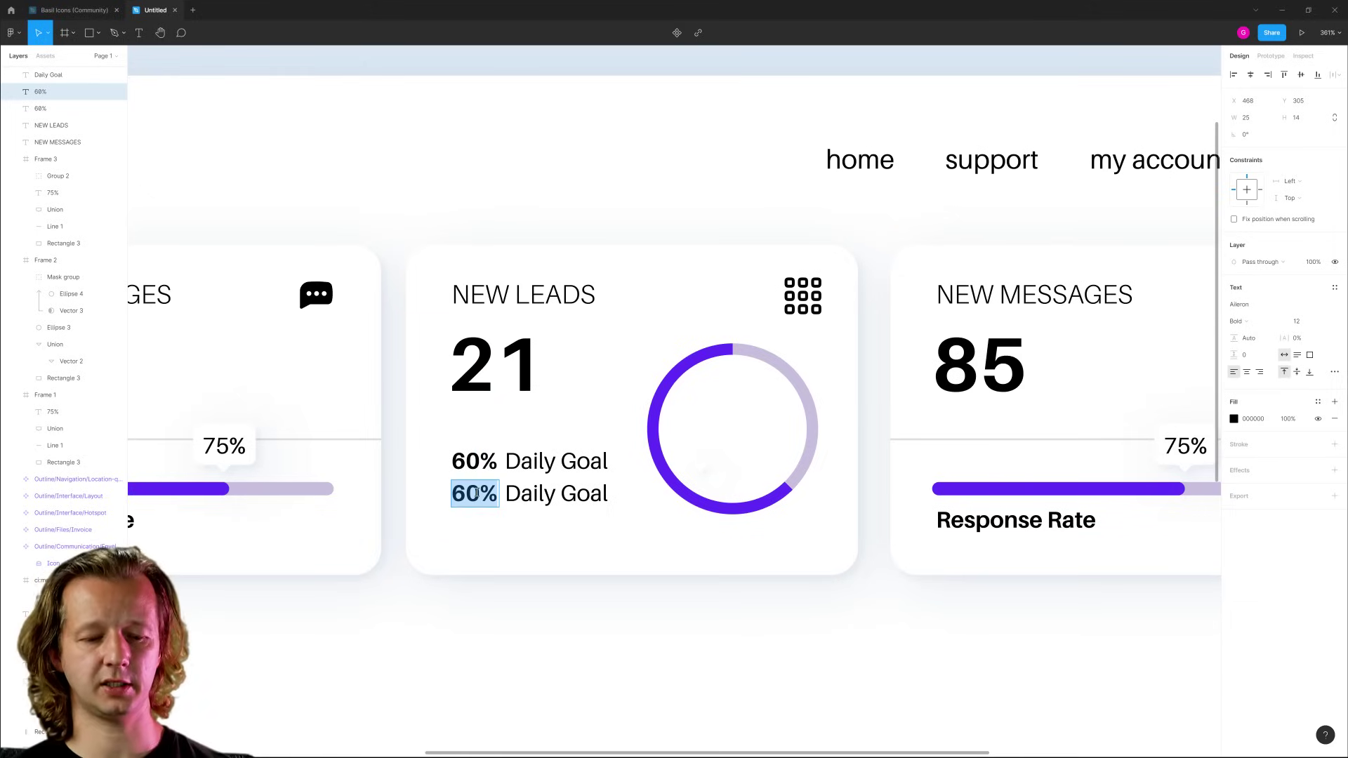
pyautogui.write('72')
pyautogui.press('Escape')
pyautogui.moveTo(471, 497); pyautogui.dragTo(486, 498)
# Change the Daily Goal label beside the 72 figure in the NEW LEADS card to "This week".
pyautogui.scroll(3, 485, 497)
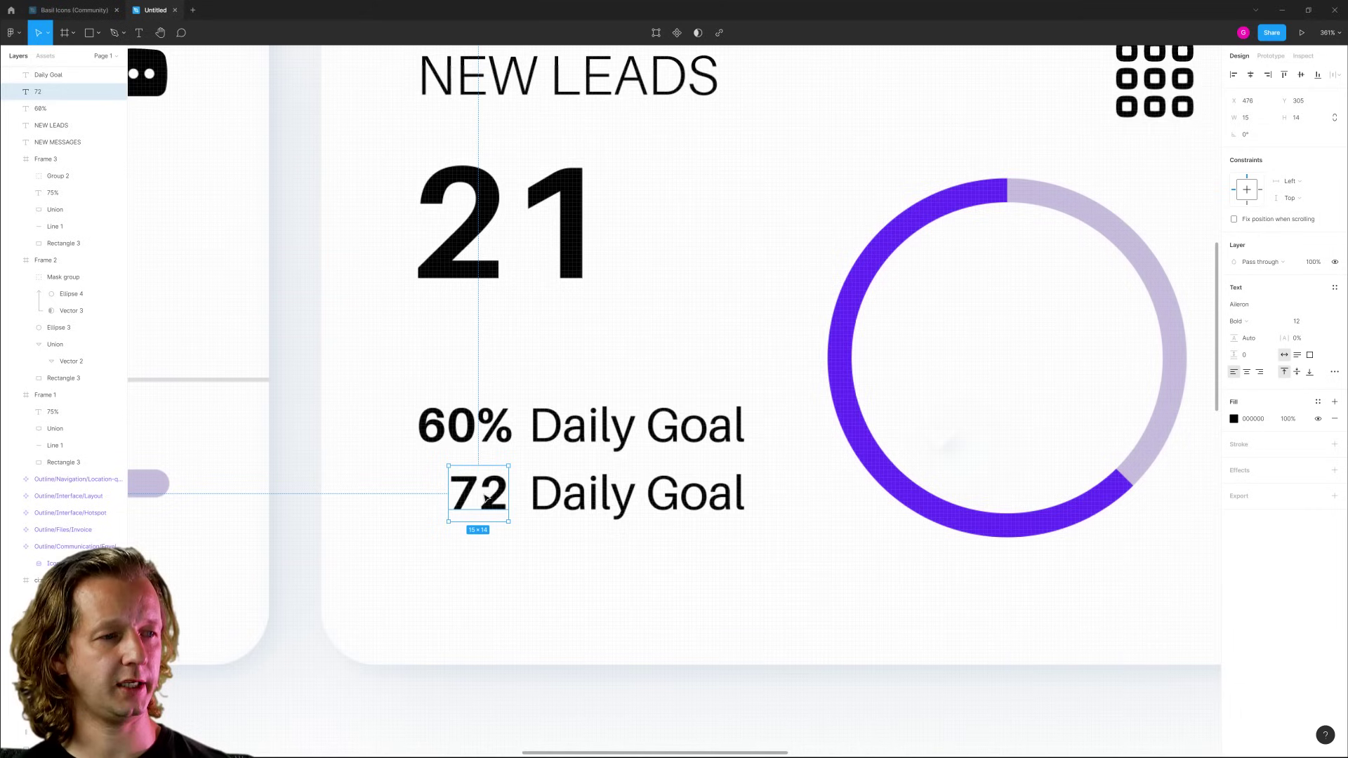
pyautogui.doubleClick(596, 514)
pyautogui.write('This W')
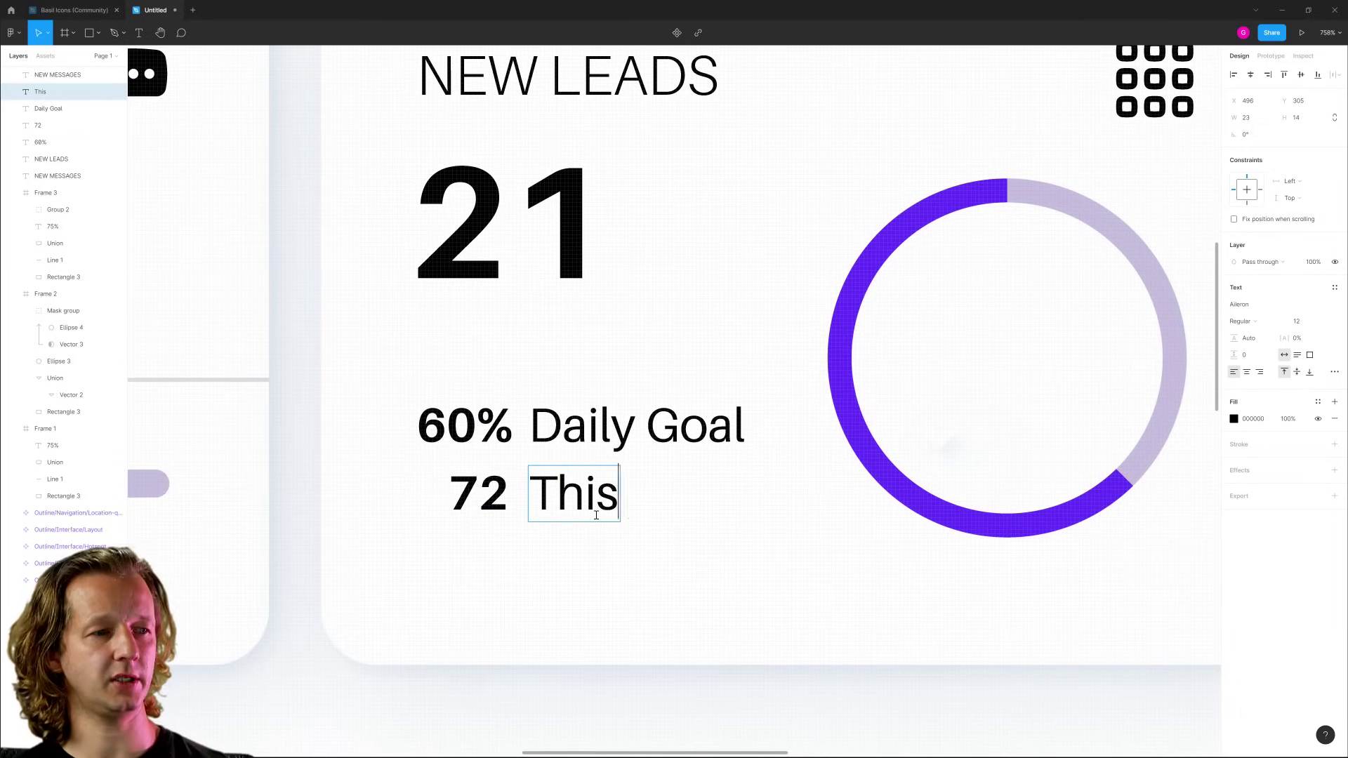
pyautogui.press('BackSpace')
pyautogui.write('week')
pyautogui.press('Escape')
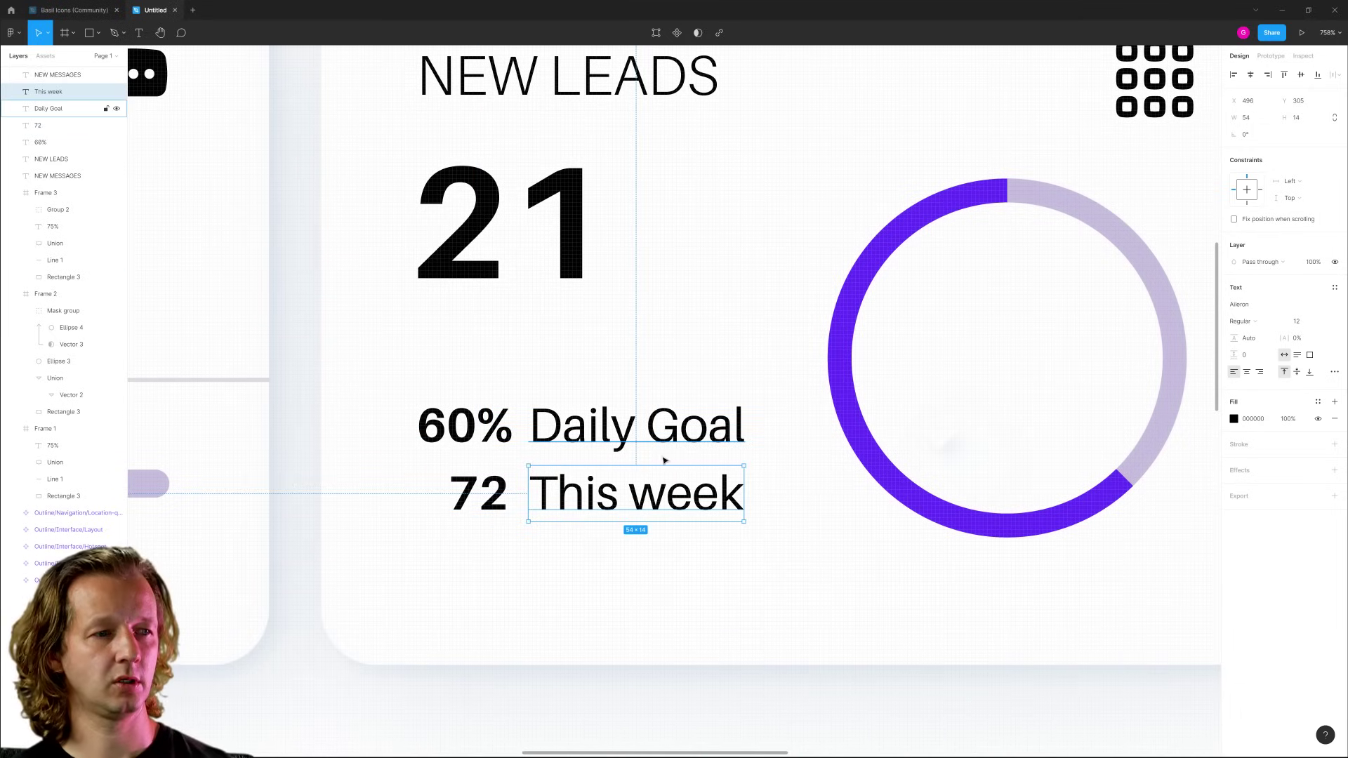
# Duplicate the label text into the centre of the progress ring and change the copy to "Goal".
pyautogui.scroll(-2, 765, 469)
pyautogui.hscroll(2, 715, 519)
pyautogui.hscroll(3, 715, 519)
pyautogui.click(495, 476)
pyautogui.moveTo(495, 476); pyautogui.dragTo(841, 410)
pyautogui.press('Return')
pyautogui.write('Goal')
pyautogui.press('Escape')
pyautogui.scroll(-5, 842, 411)
pyautogui.click(630, 387)
pyautogui.keyDown('ctrl'); pyautogui.click(629, 387); pyautogui.keyUp('ctrl')
pyautogui.keyDown('ctrl'); pyautogui.keyDown('shift'); pyautogui.click(643, 384); pyautogui.keyUp('shift'); pyautogui.keyUp('ctrl')
pyautogui.hotkey('ctrl', 'd')
pyautogui.moveTo(618, 384); pyautogui.dragTo(1025, 394)
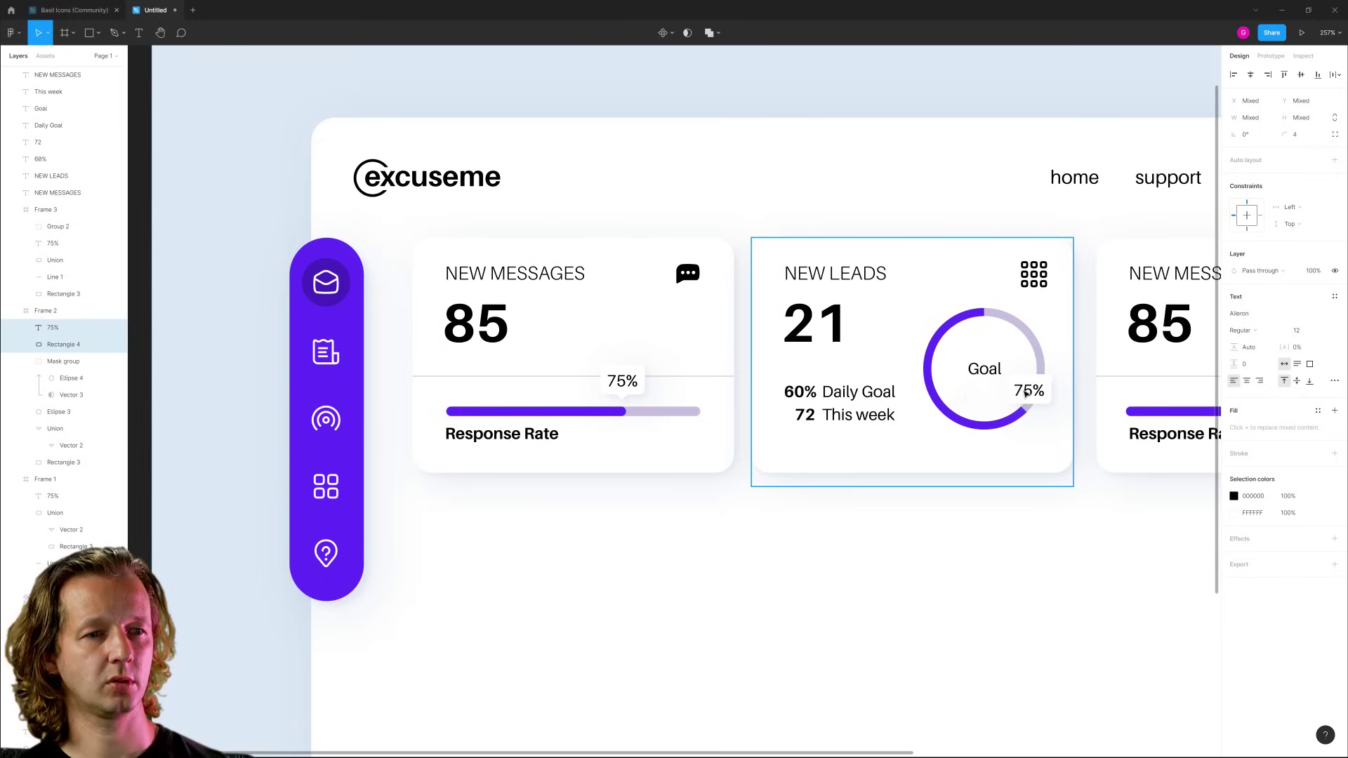
pyautogui.press('Delete')
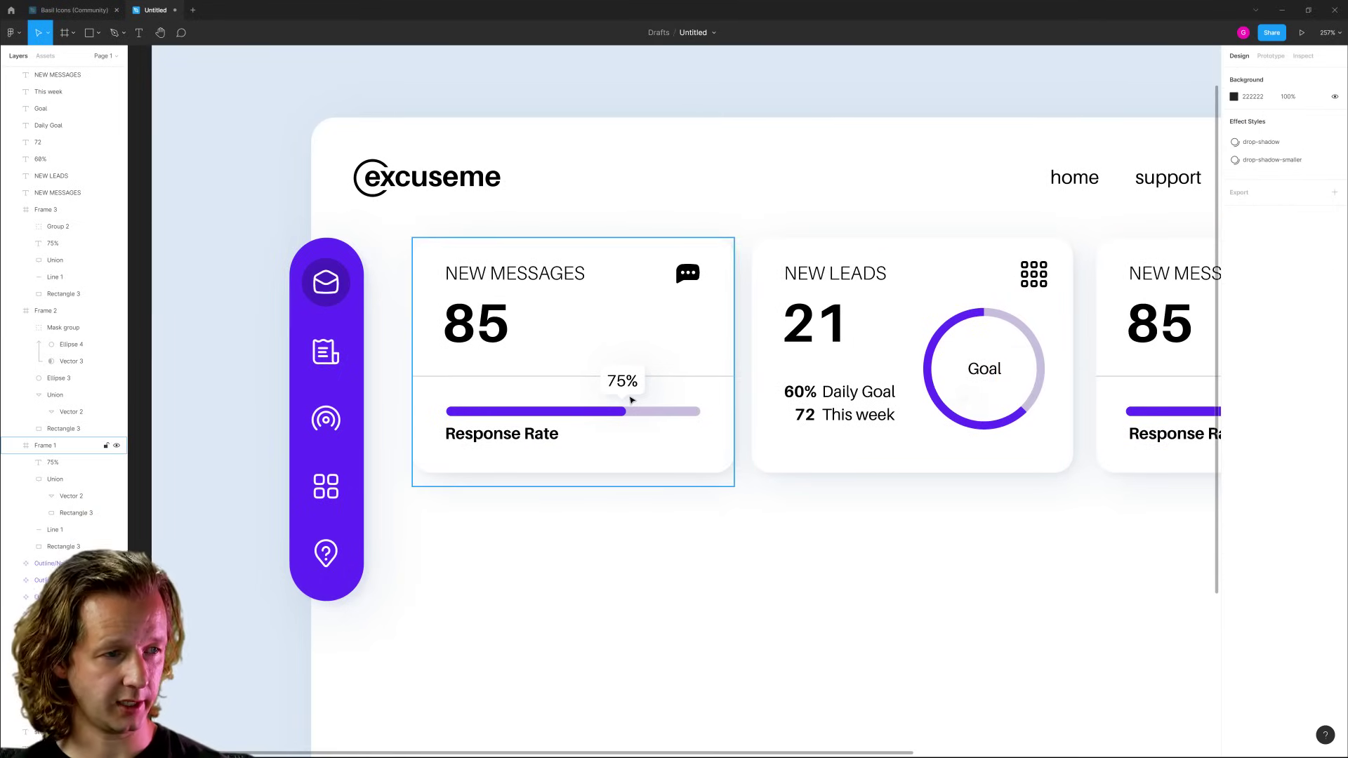
# Copy the 75% tooltip with its box and pointer triangle from the first card to the purple arc's lower end on the ring.
pyautogui.scroll(5, 632, 399)
pyautogui.click(632, 399)
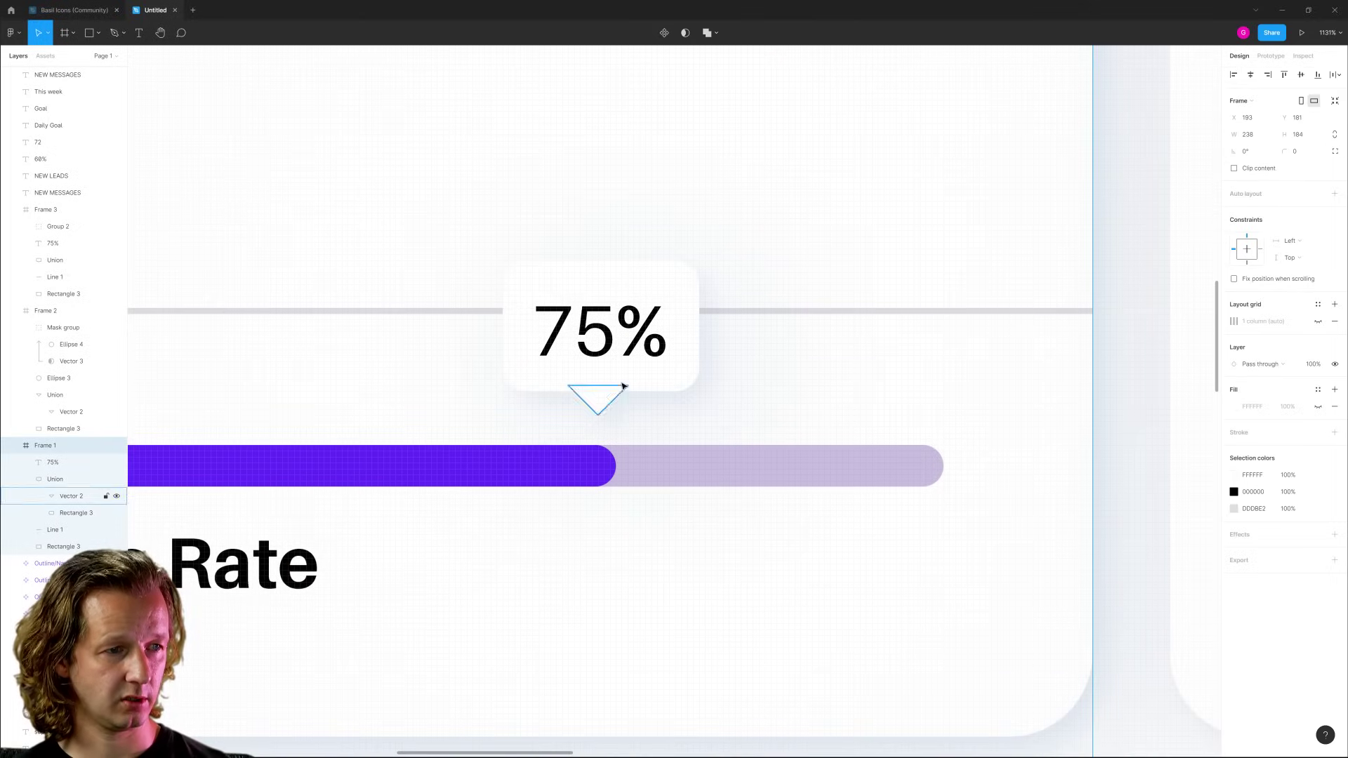
pyautogui.keyDown('ctrl'); pyautogui.click(621, 387); pyautogui.keyUp('ctrl')
pyautogui.keyDown('shift'); pyautogui.click(598, 398); pyautogui.keyUp('shift')
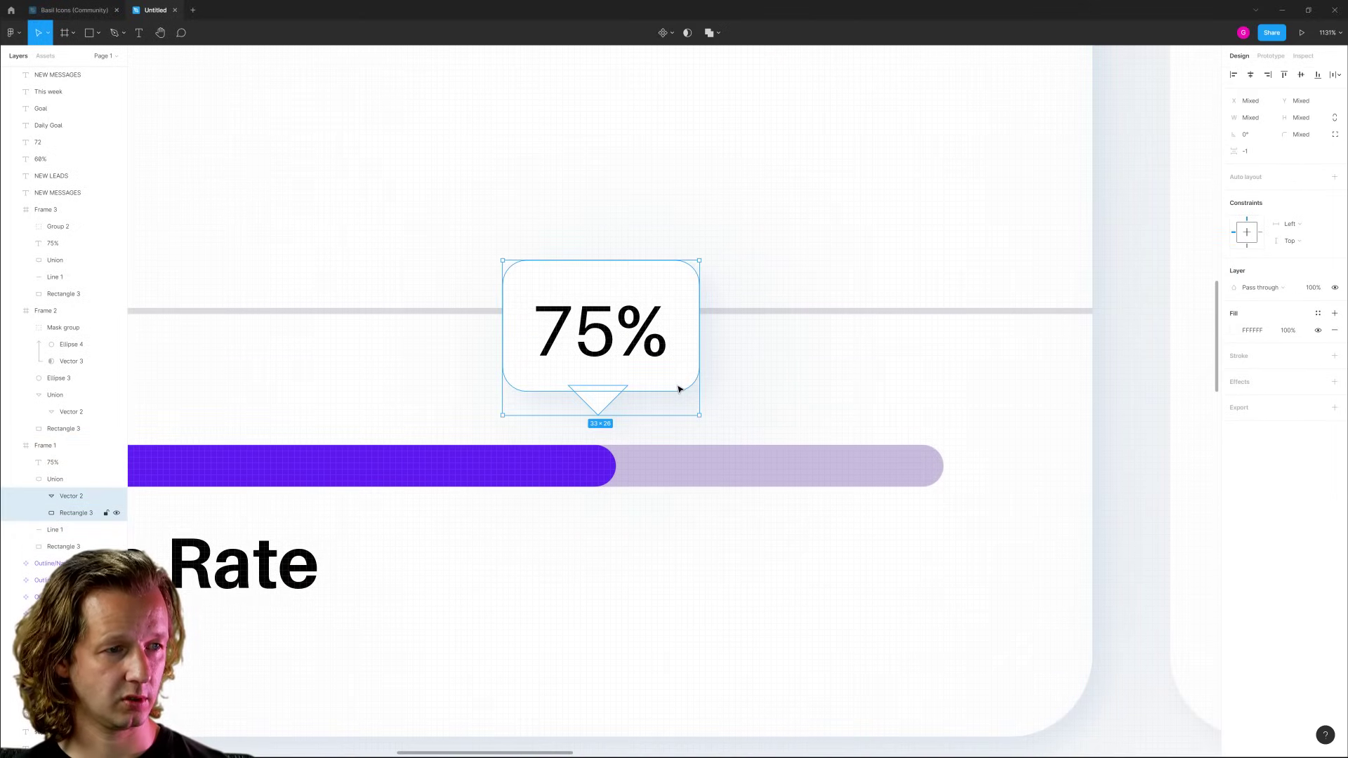
pyautogui.keyDown('shift'); pyautogui.click(647, 330); pyautogui.keyUp('shift')
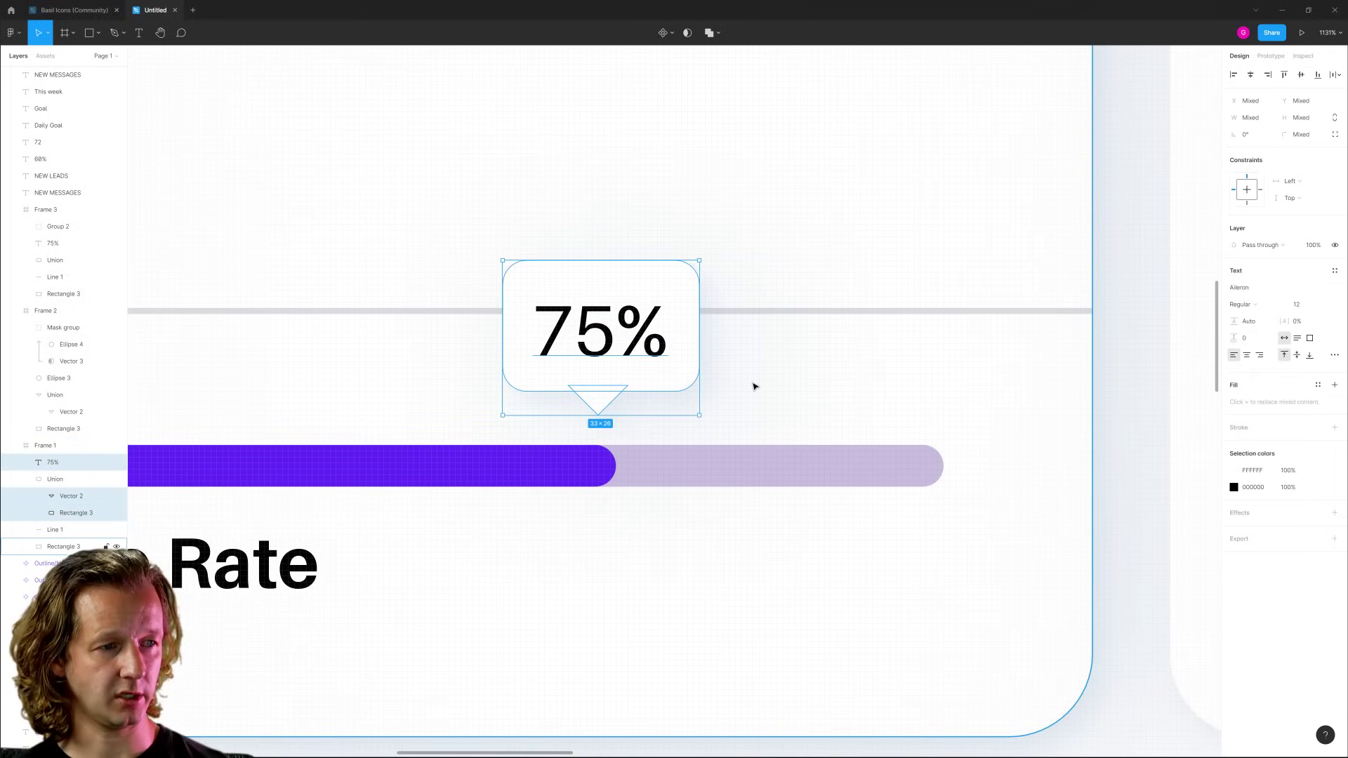
pyautogui.scroll(-5, 754, 386)
pyautogui.hscroll(10, 963, 437)
pyautogui.scroll(5, 613, 431)
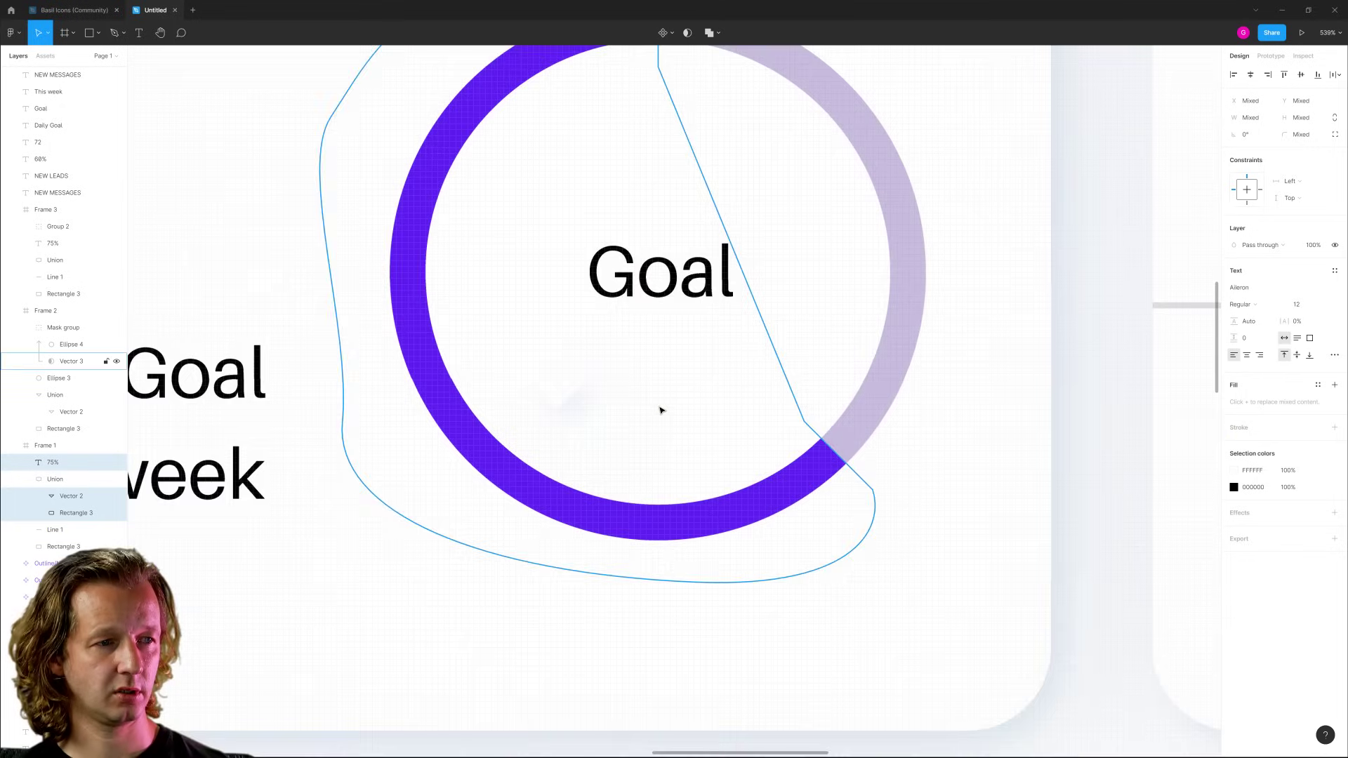
pyautogui.hotkey('ctrl', 'v')
pyautogui.moveTo(669, 396); pyautogui.dragTo(868, 381)
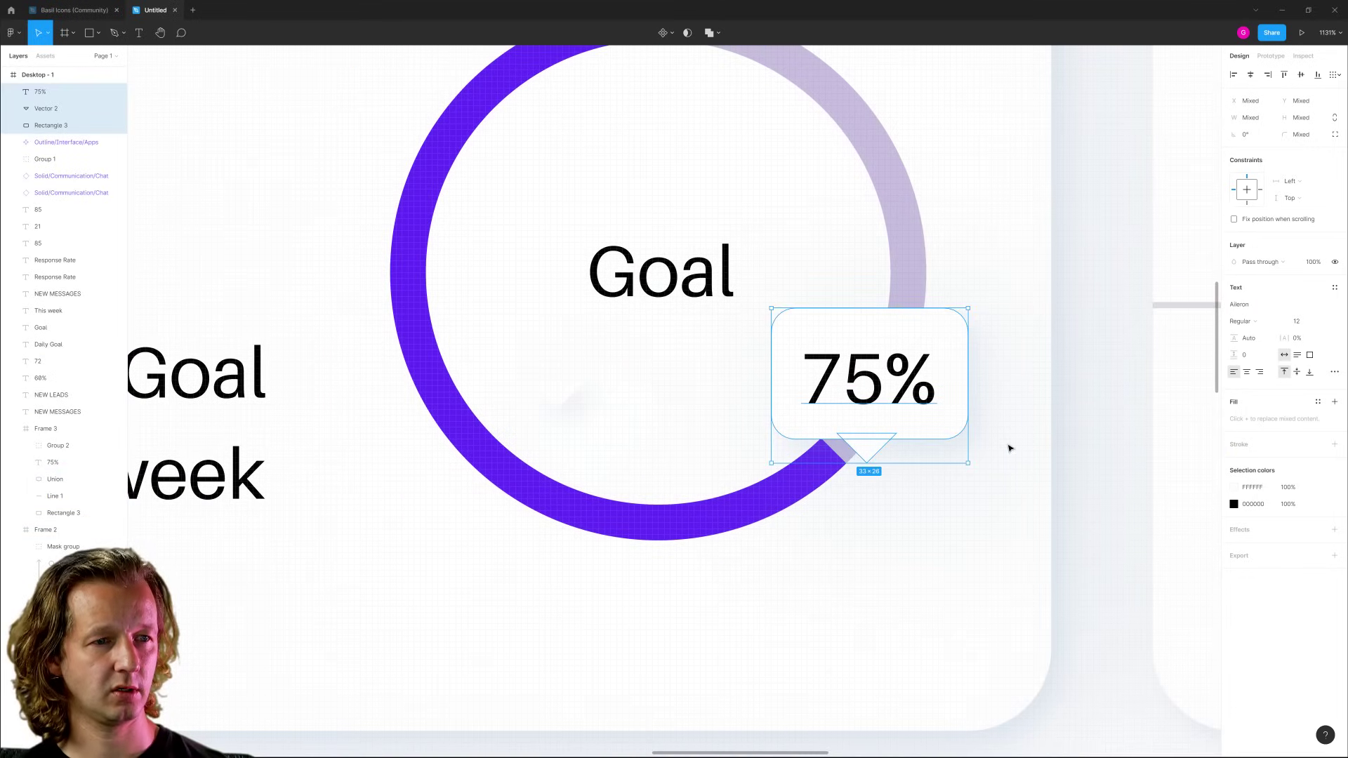
# Change the percentage text in the ring's tooltip to "62%".
pyautogui.doubleClick(888, 378)
pyautogui.doubleClick(862, 382)
pyautogui.click(884, 383)
pyautogui.moveTo(884, 383); pyautogui.dragTo(808, 382)
pyautogui.write('62')
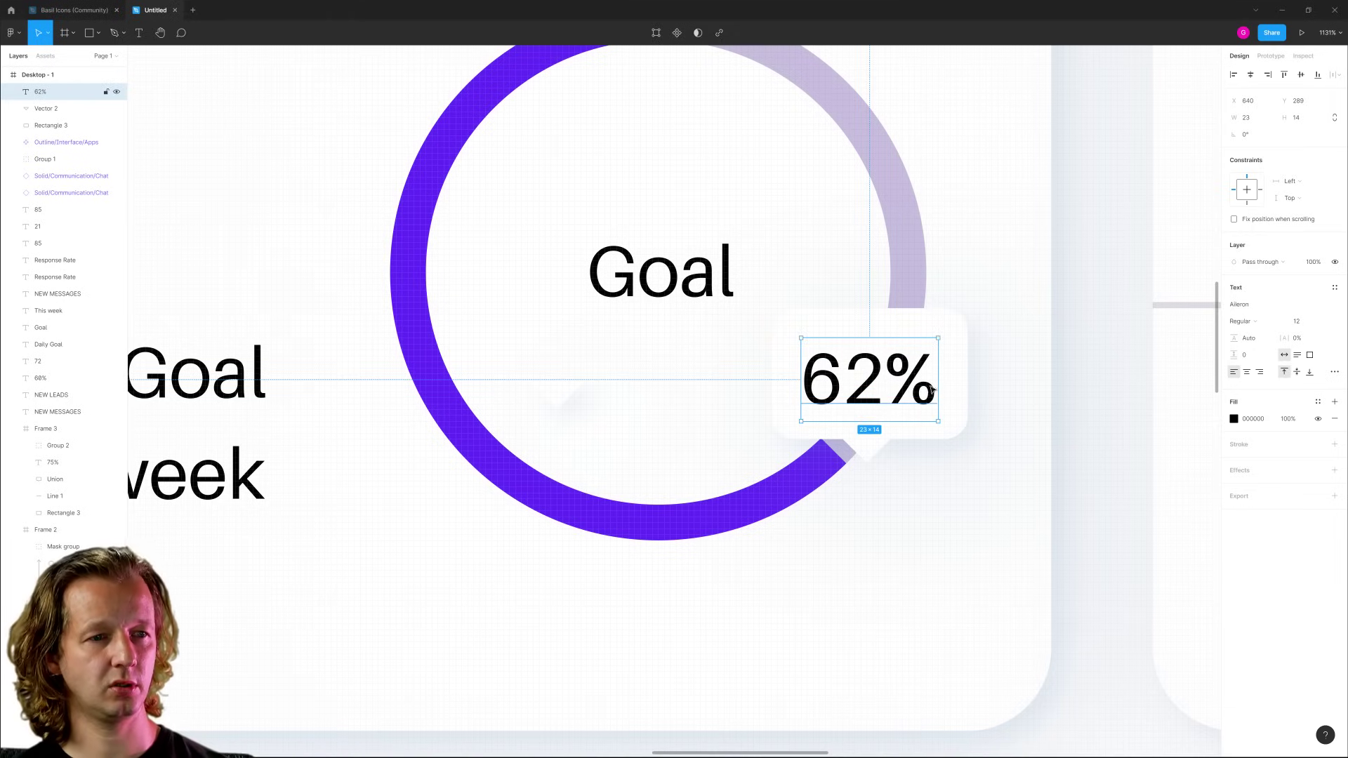
pyautogui.press('Escape')
pyautogui.scroll(-5, 877, 528)
pyautogui.scroll(-10, 877, 528)
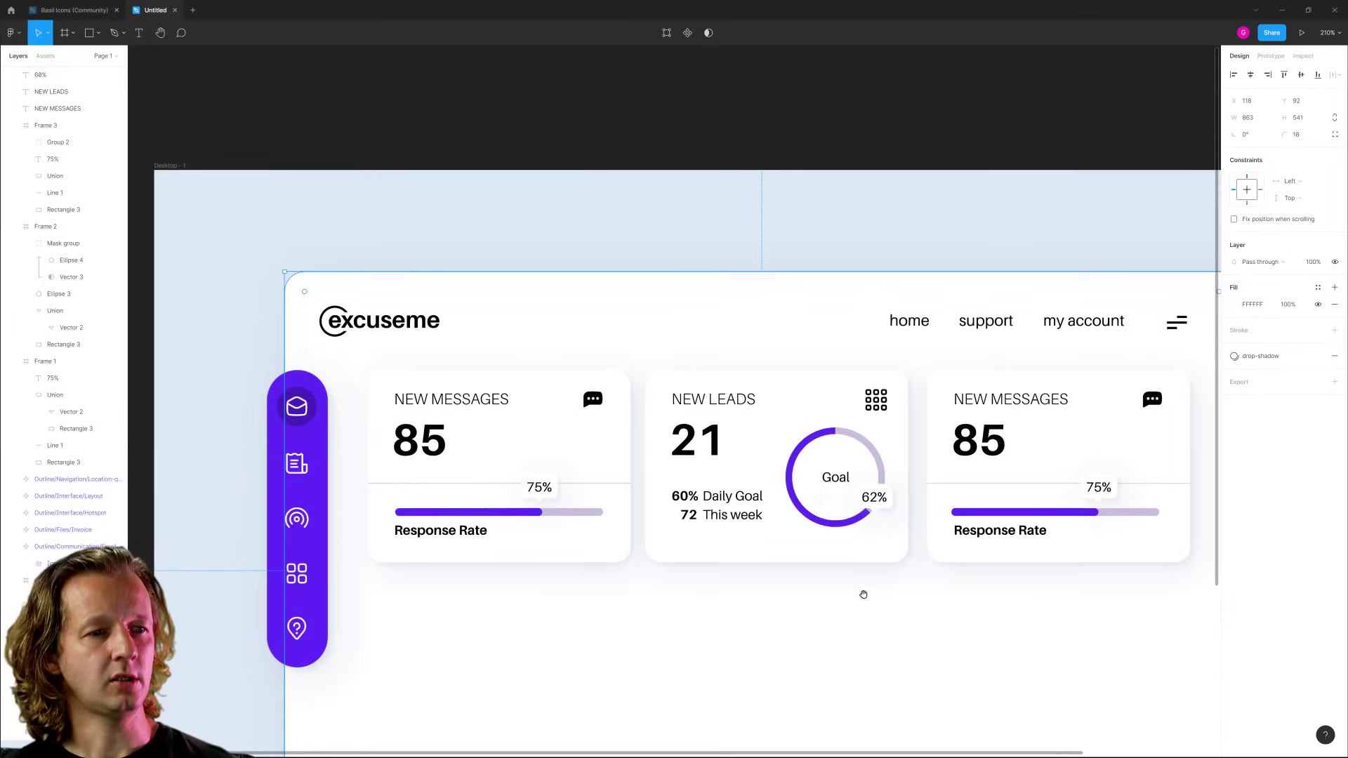
# Nudge the 60%, Daily Goal, 72 and This week texts slightly down together in the NEW LEADS card.
pyautogui.moveTo(866, 592); pyautogui.dragTo(655, 490)
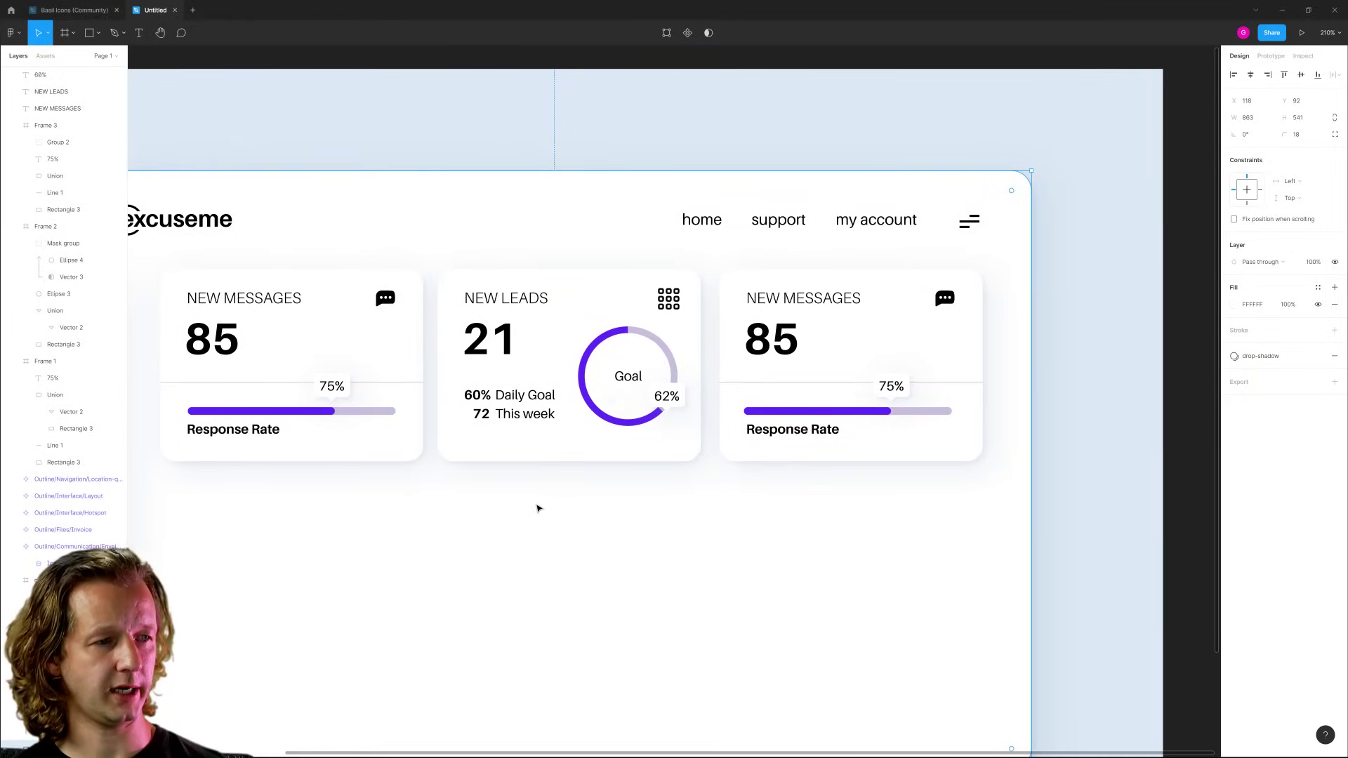
pyautogui.click(546, 449)
pyautogui.click(521, 415)
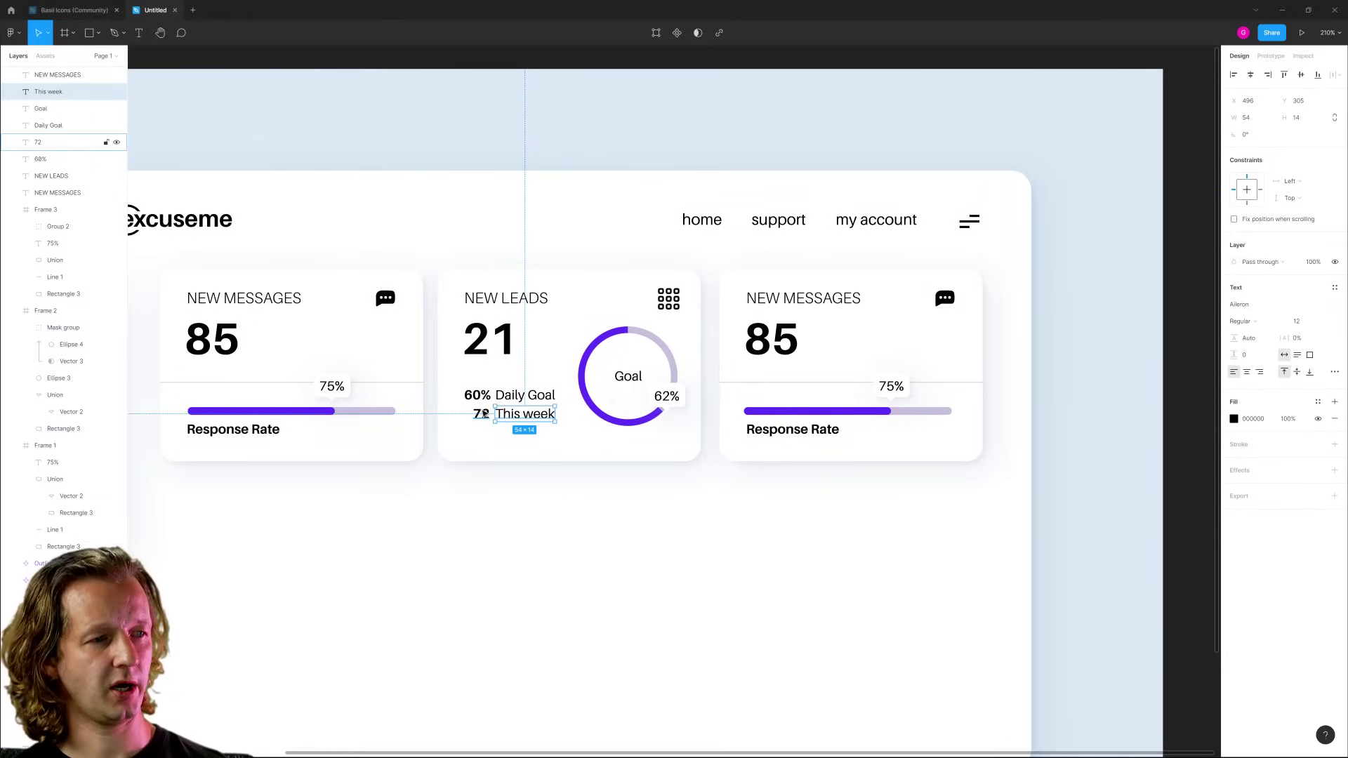
pyautogui.keyDown('shift'); pyautogui.click(485, 414); pyautogui.keyUp('shift')
pyautogui.keyDown('shift'); pyautogui.click(478, 396); pyautogui.keyUp('shift')
pyautogui.keyDown('shift'); pyautogui.click(525, 395); pyautogui.keyUp('shift')
pyautogui.press('Down')
pyautogui.press('Down')
pyautogui.press('Down')
pyautogui.press('Escape')
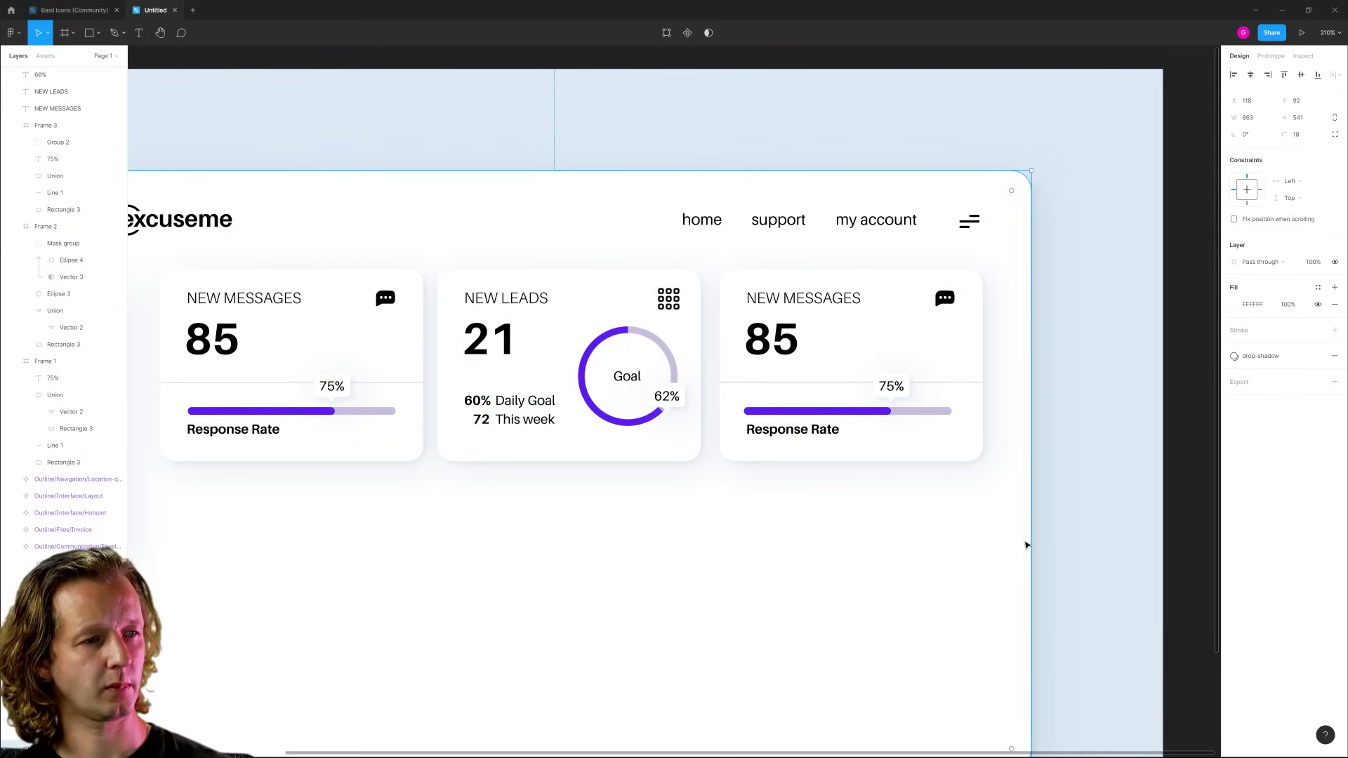
pyautogui.scroll(-4, 625, 530)
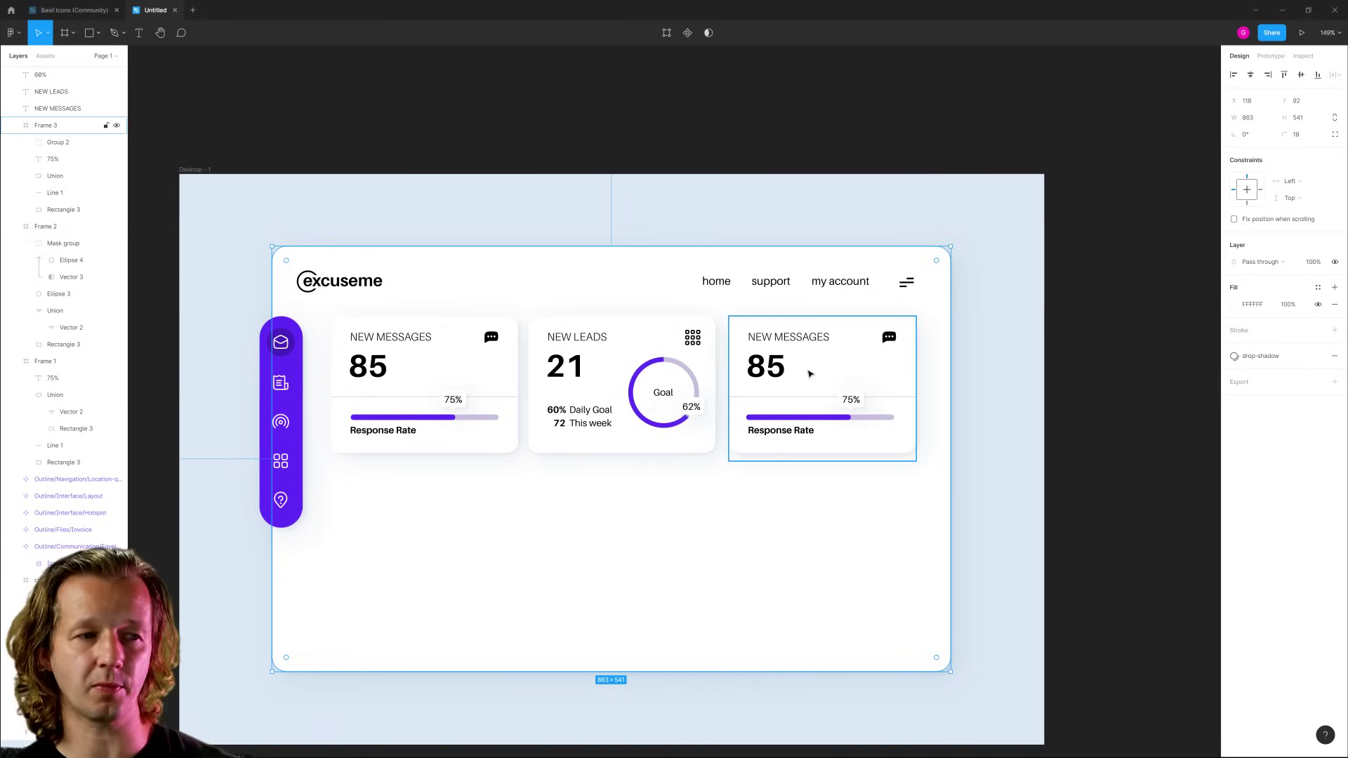
pyautogui.scroll(8, 809, 373)
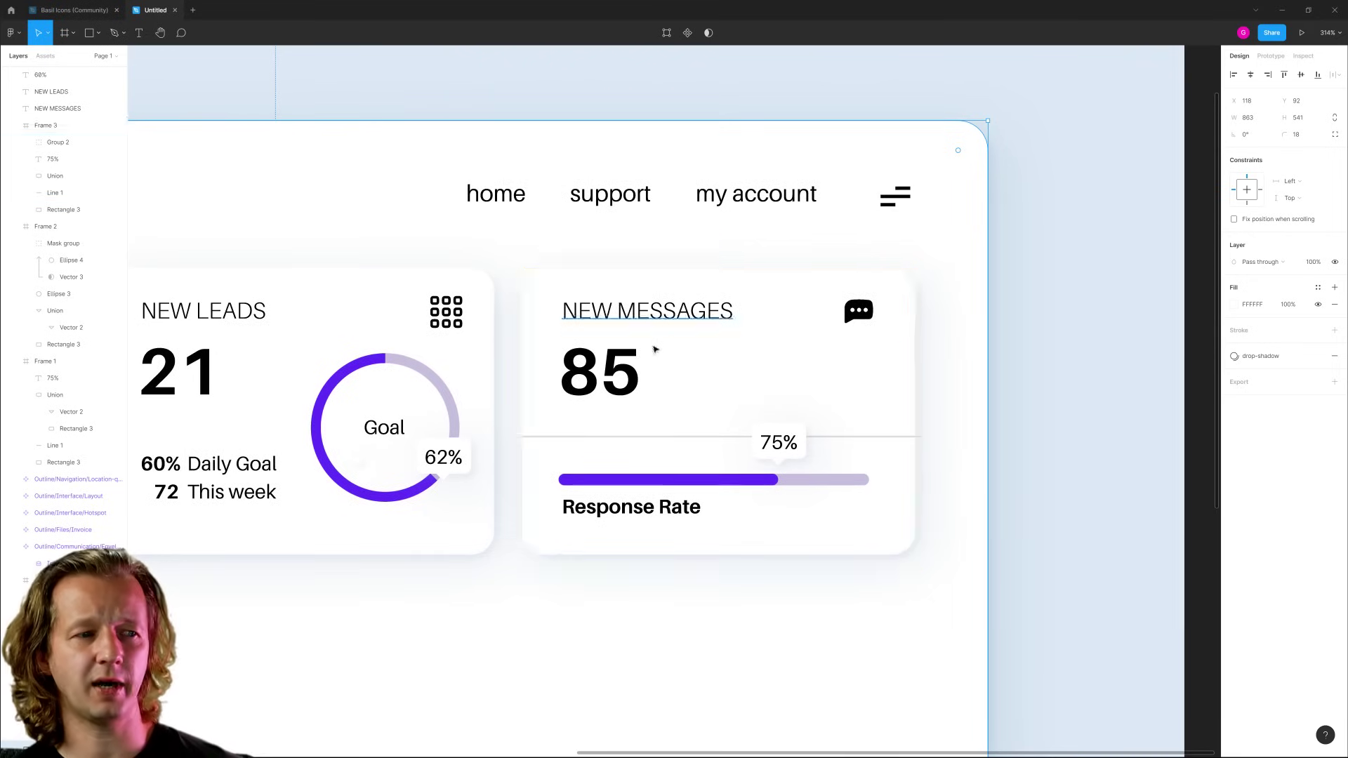
pyautogui.scroll(-5, 742, 405)
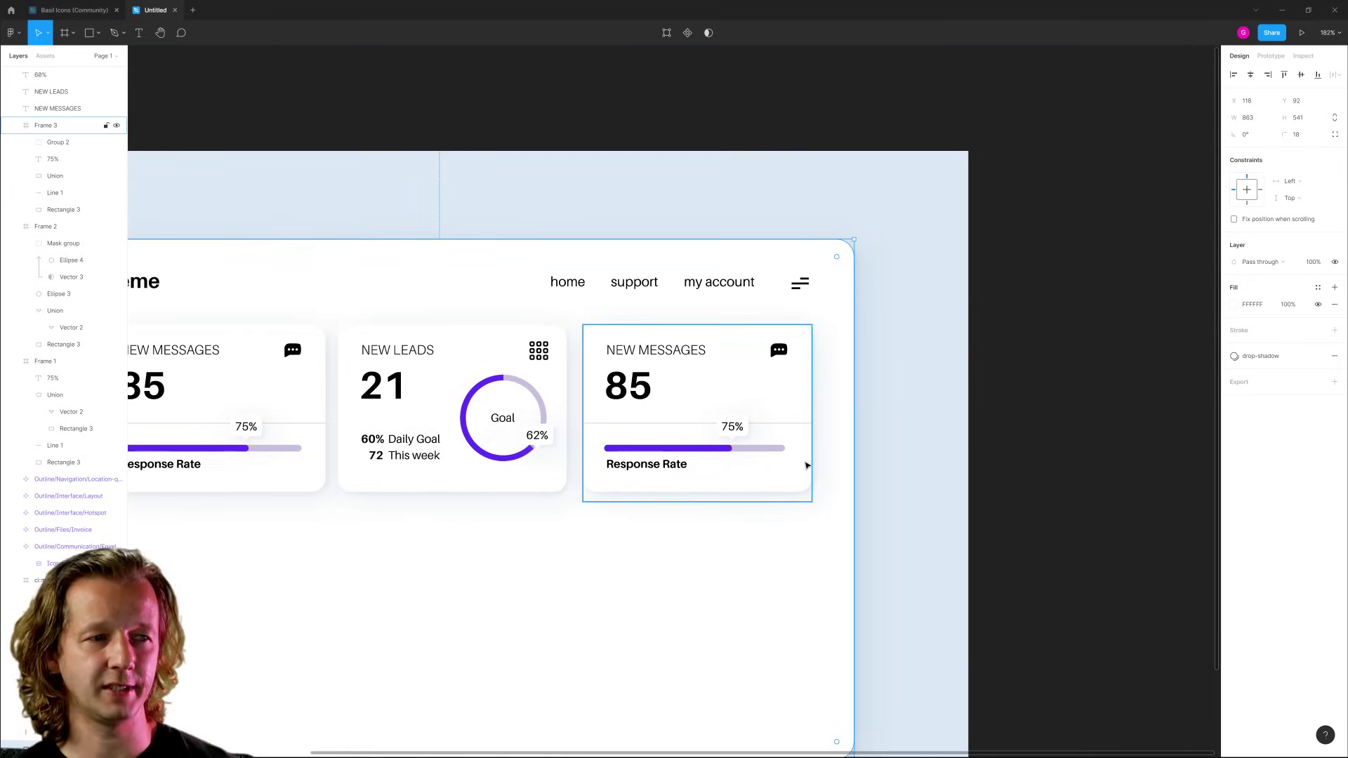
pyautogui.moveTo(910, 416); pyautogui.dragTo(1070, 389)
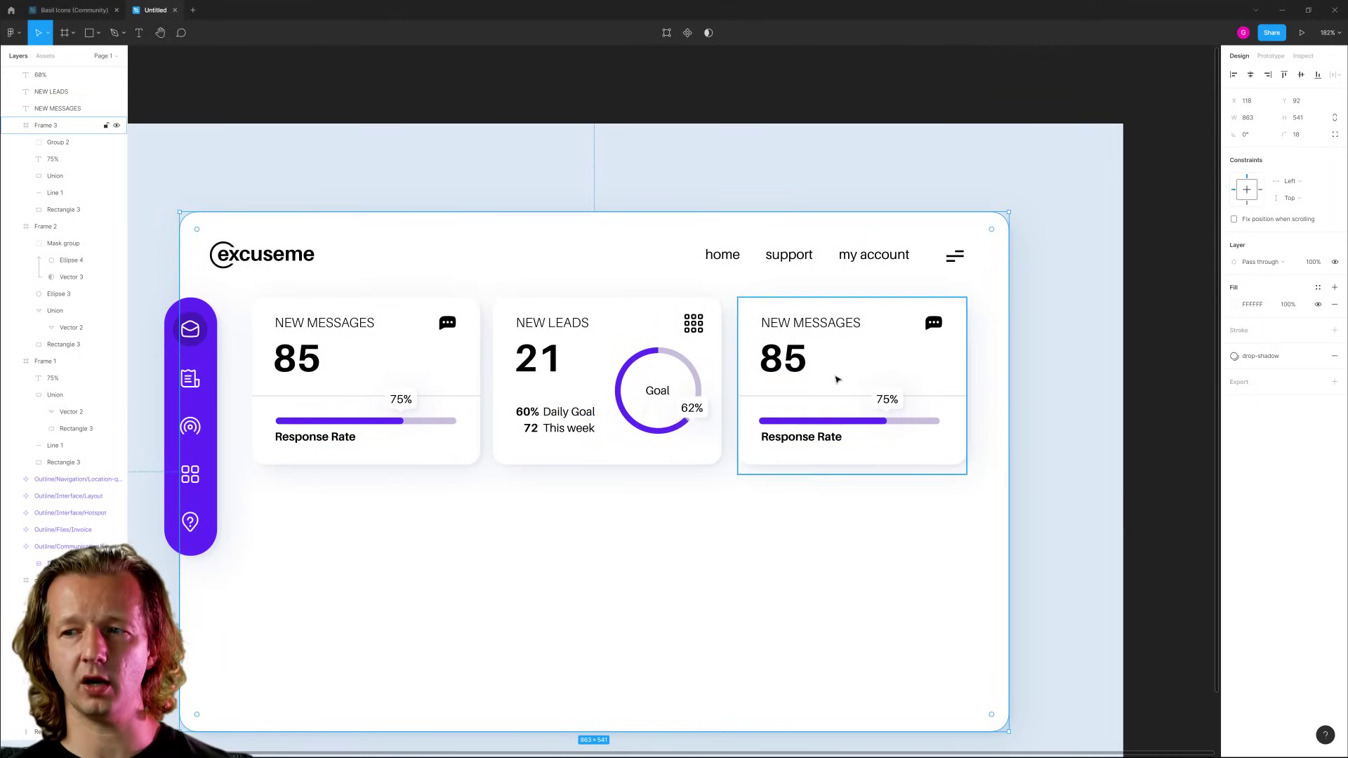
pyautogui.keyDown('ctrl'); pyautogui.scroll(-3, 862, 419); pyautogui.keyUp('ctrl')
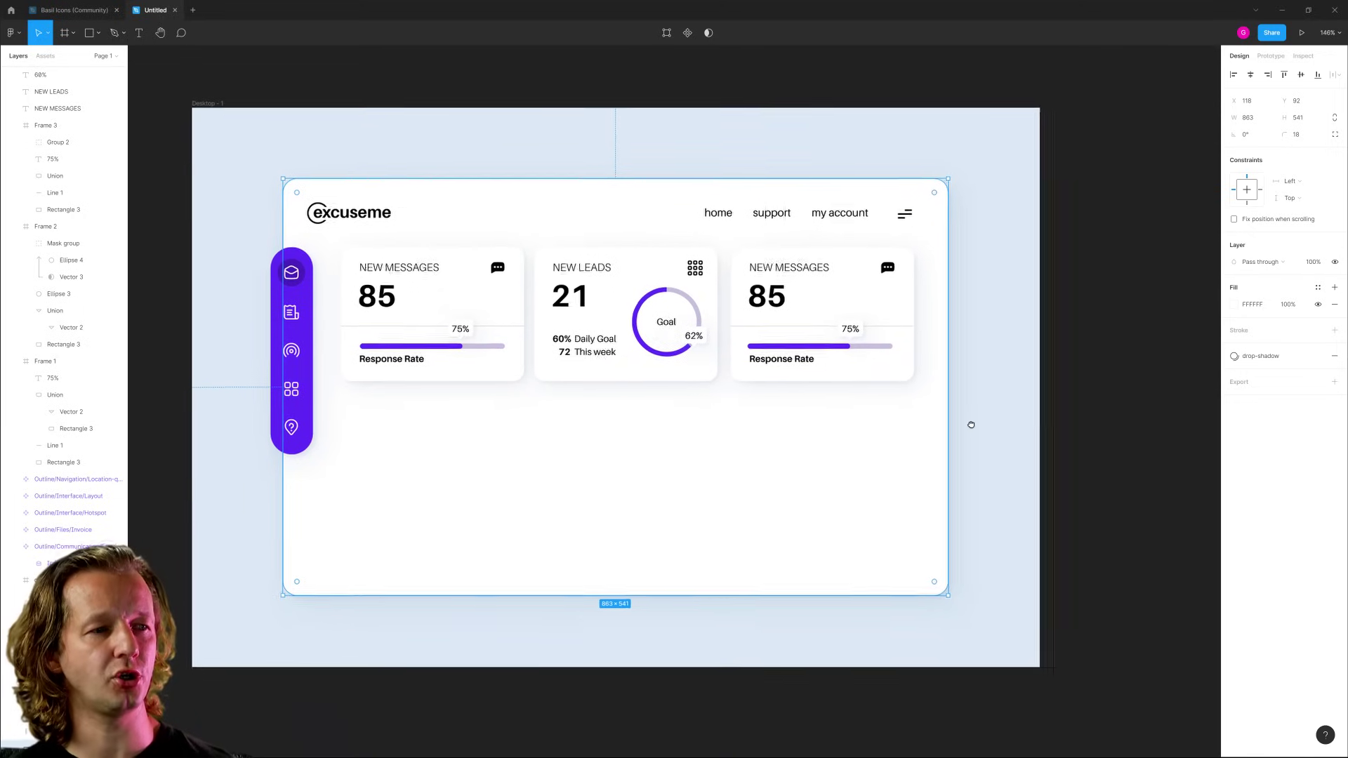
pyautogui.scroll(-1, 968, 424)
pyautogui.click(1013, 450)
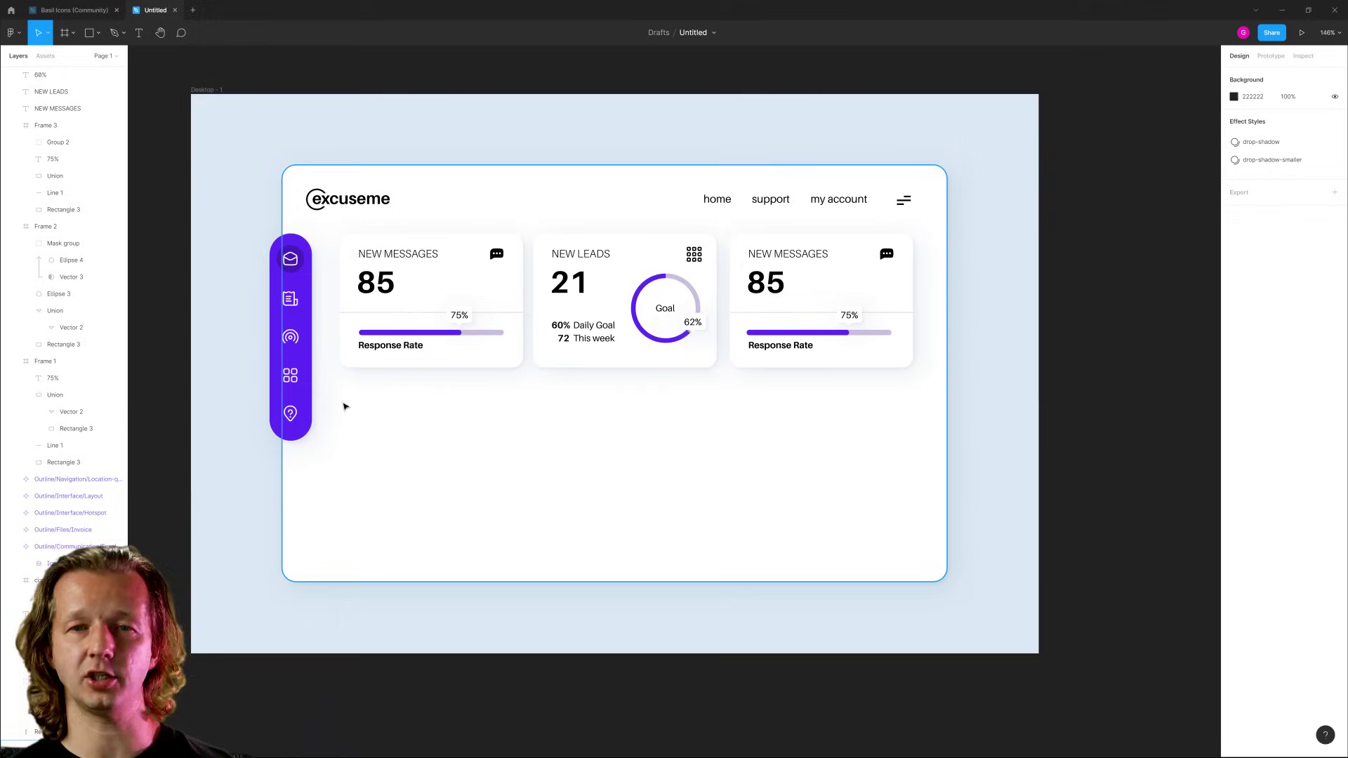
# Draw a 742 × 205 rectangle below the three cards and fill it with the page's white, FFFFFF.
pyautogui.click(84, 34)
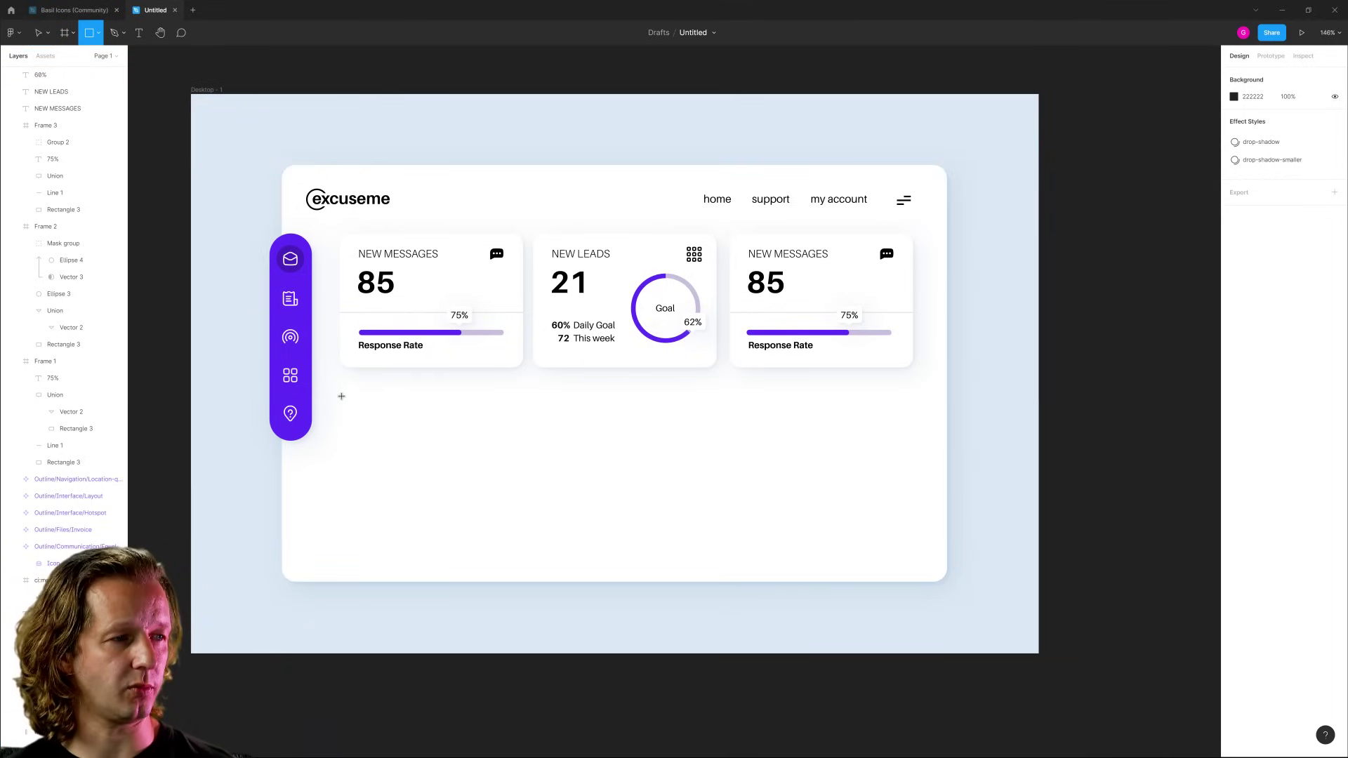
pyautogui.moveTo(341, 396); pyautogui.dragTo(913, 559)
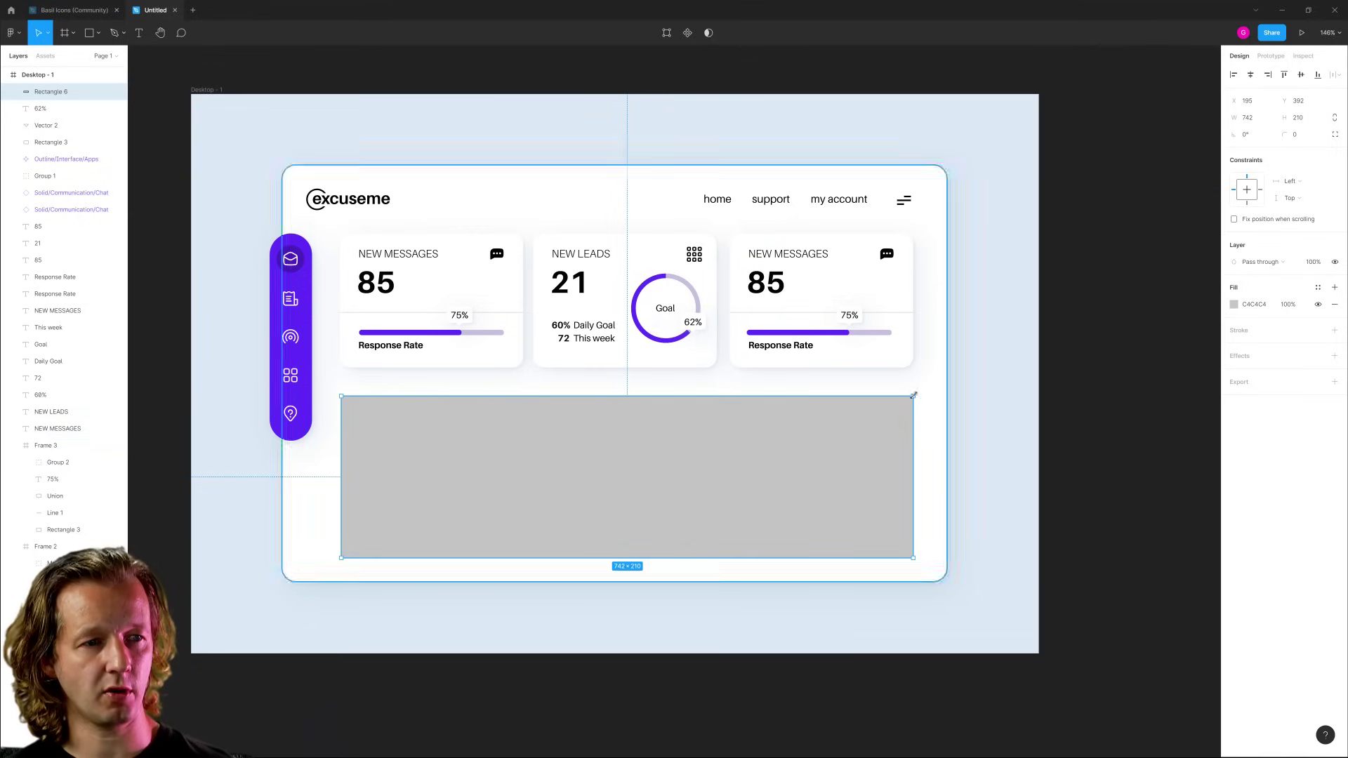
pyautogui.moveTo(788, 558); pyautogui.dragTo(794, 554)
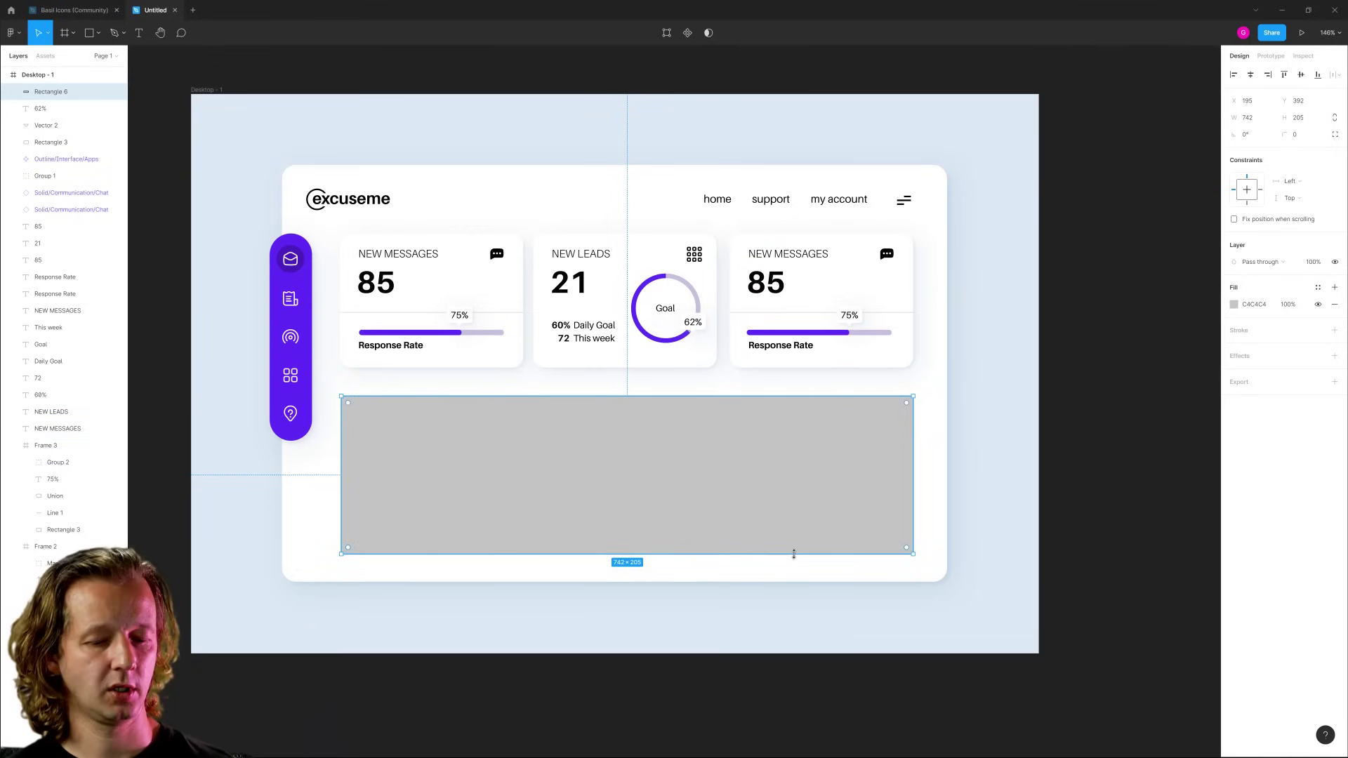
pyautogui.press('i')
pyautogui.click(930, 395)
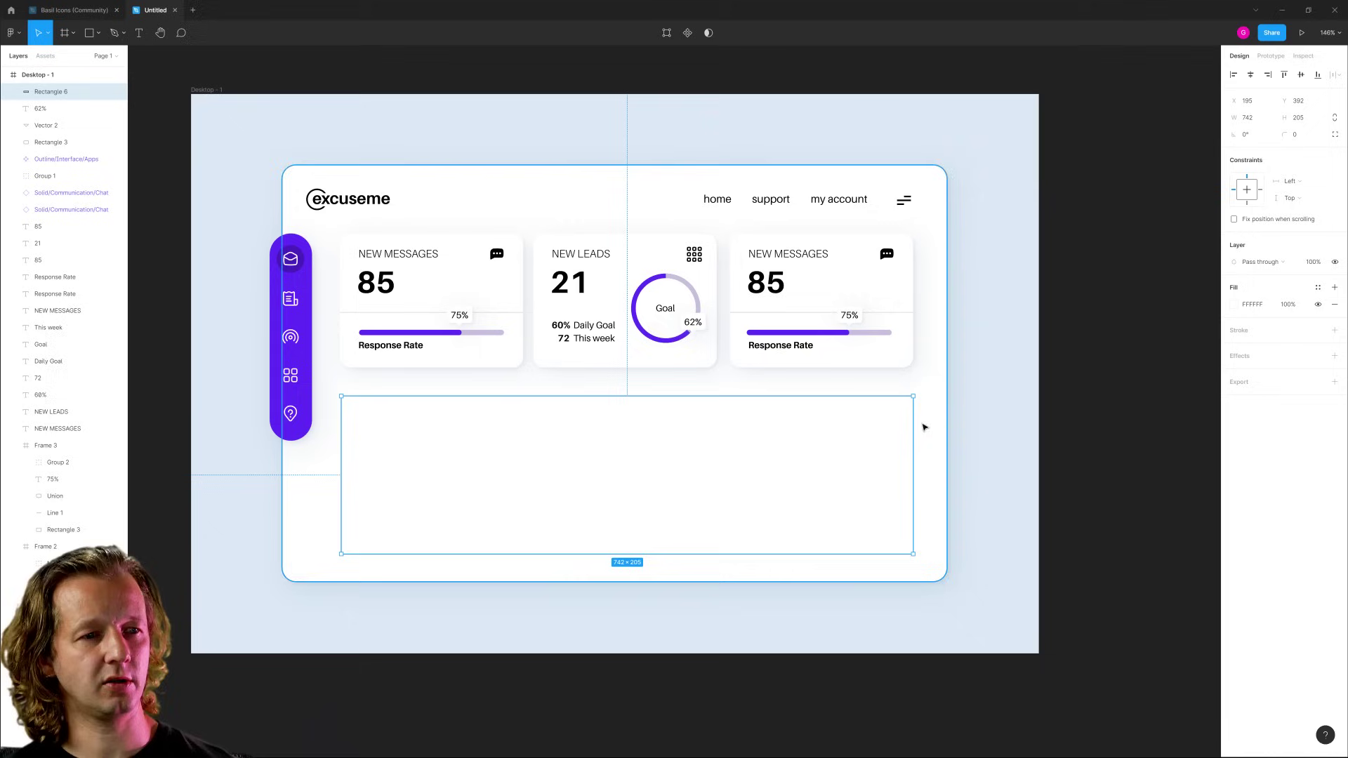
# Generate a line chart in the white rectangle with the Chart plugin, using random data with 1 line, 30 points and values from 0 to 100.
pyautogui.rightClick(1066, 220)
pyautogui.moveTo(1100, 306)
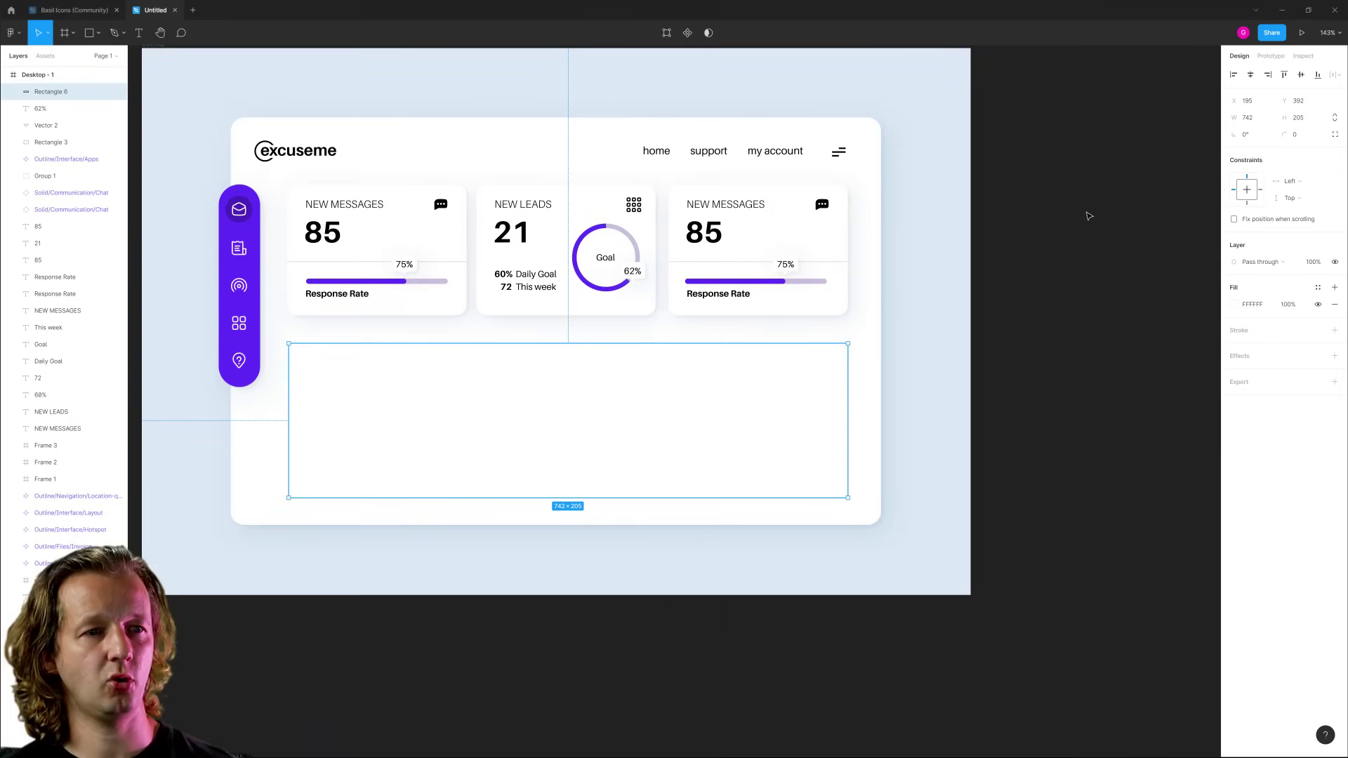
pyautogui.rightClick(1020, 322)
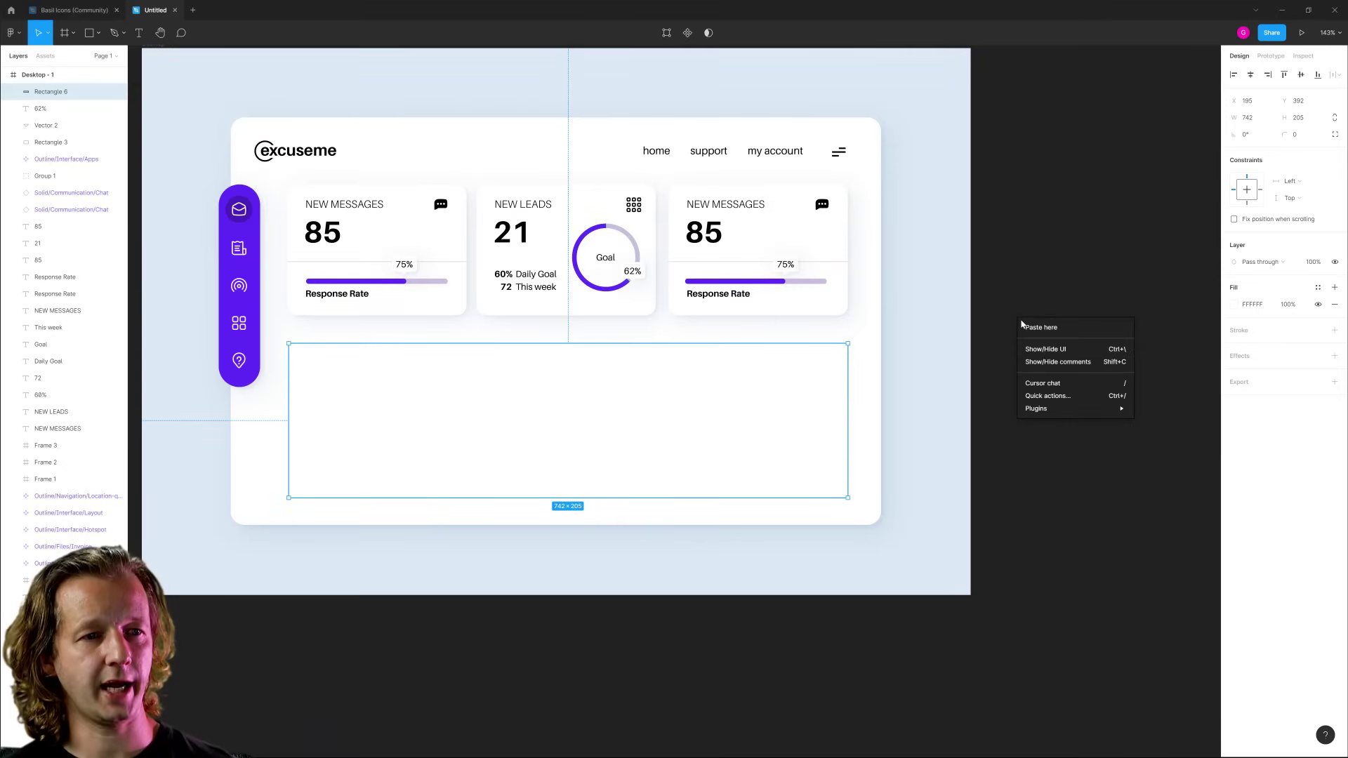
pyautogui.moveTo(1049, 410)
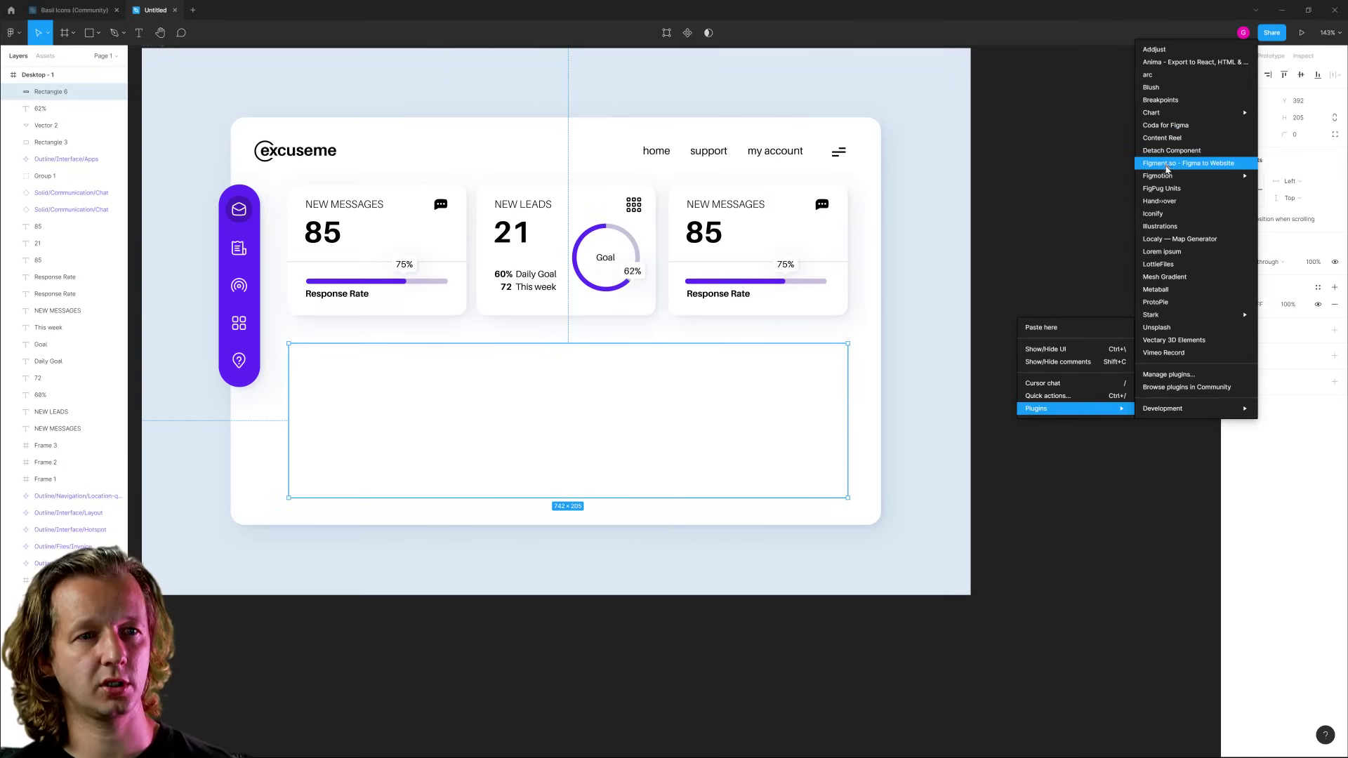
pyautogui.moveTo(1154, 113)
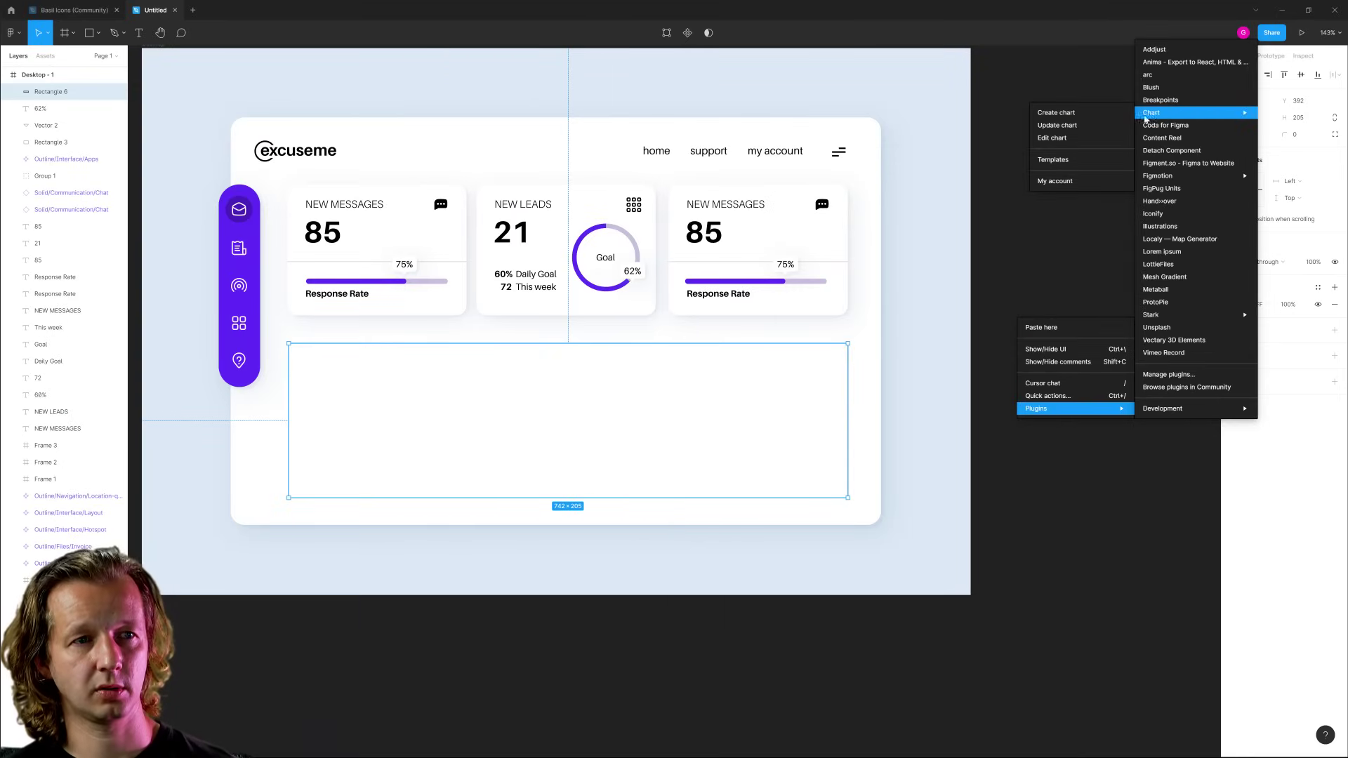
pyautogui.click(1069, 115)
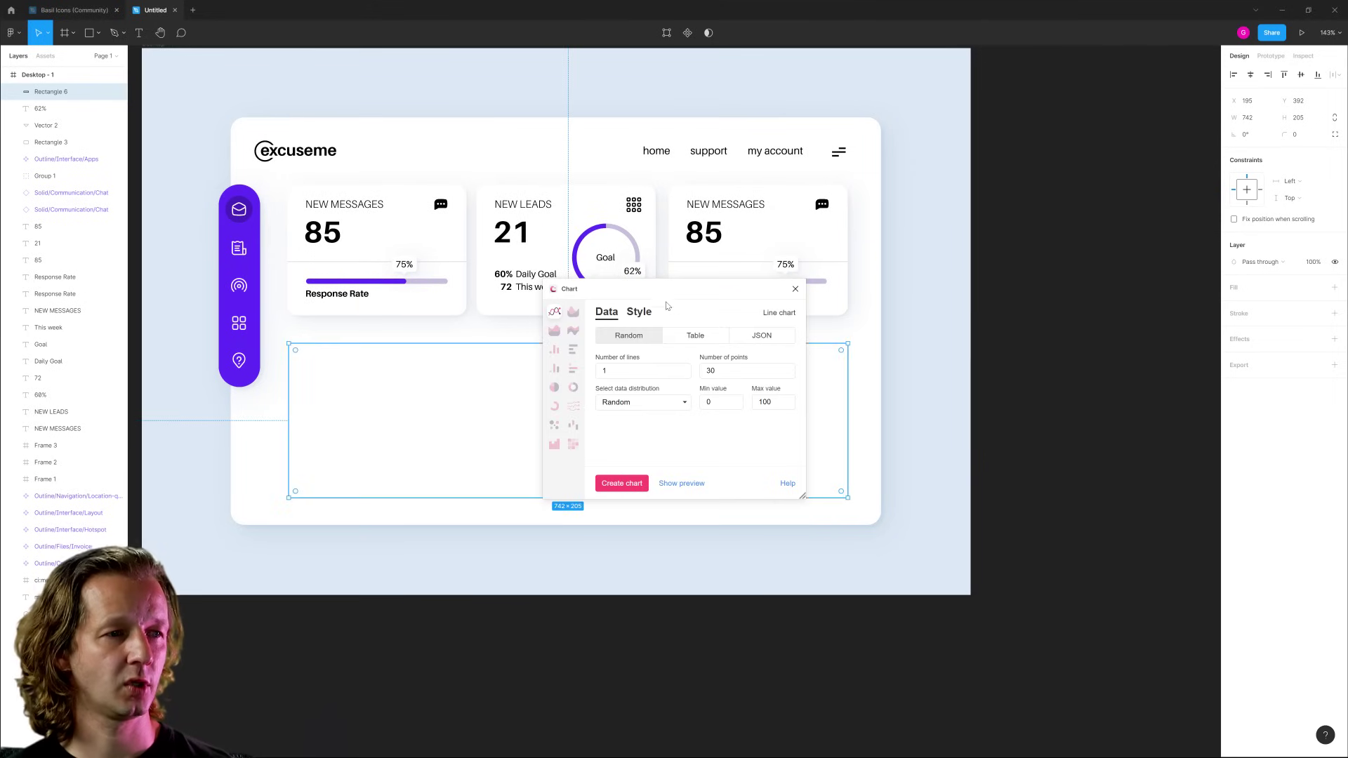
pyautogui.moveTo(981, 290); pyautogui.dragTo(993, 291)
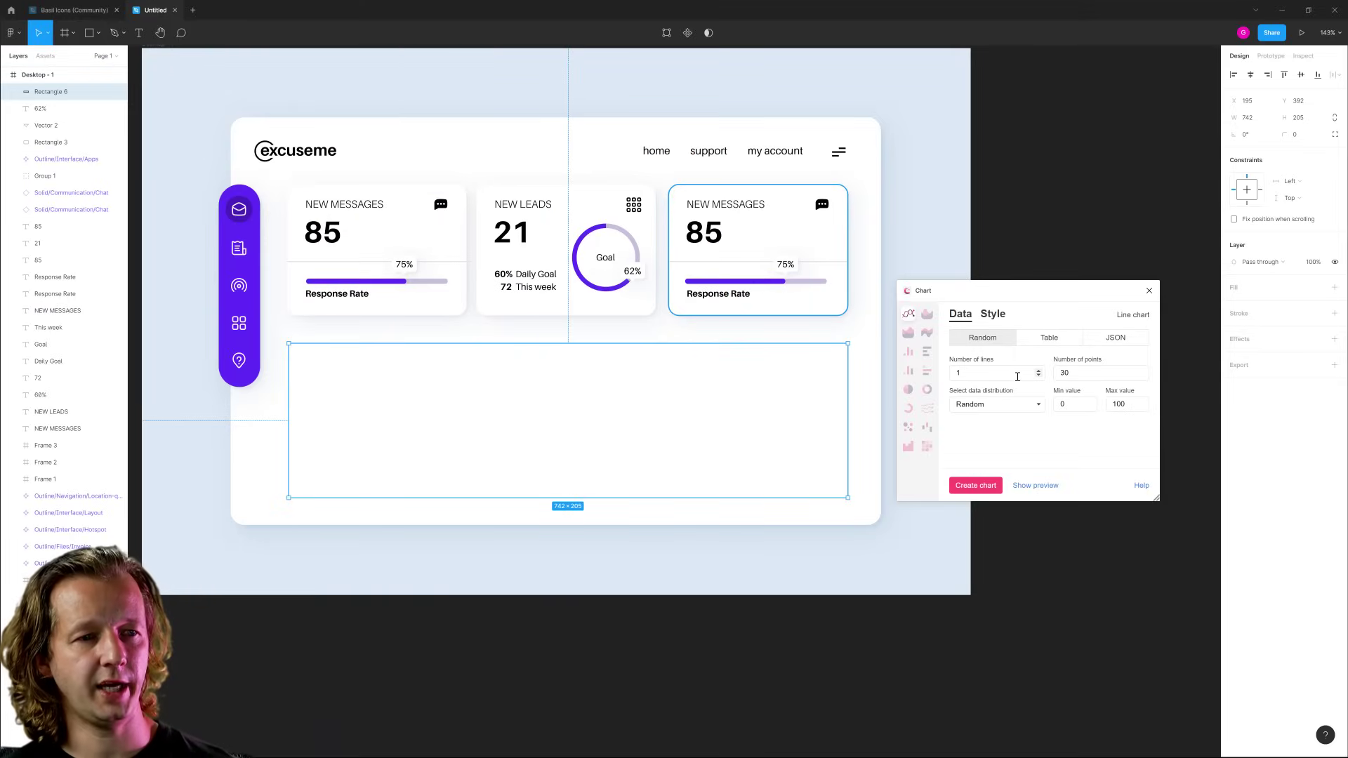
pyautogui.doubleClick(1018, 377)
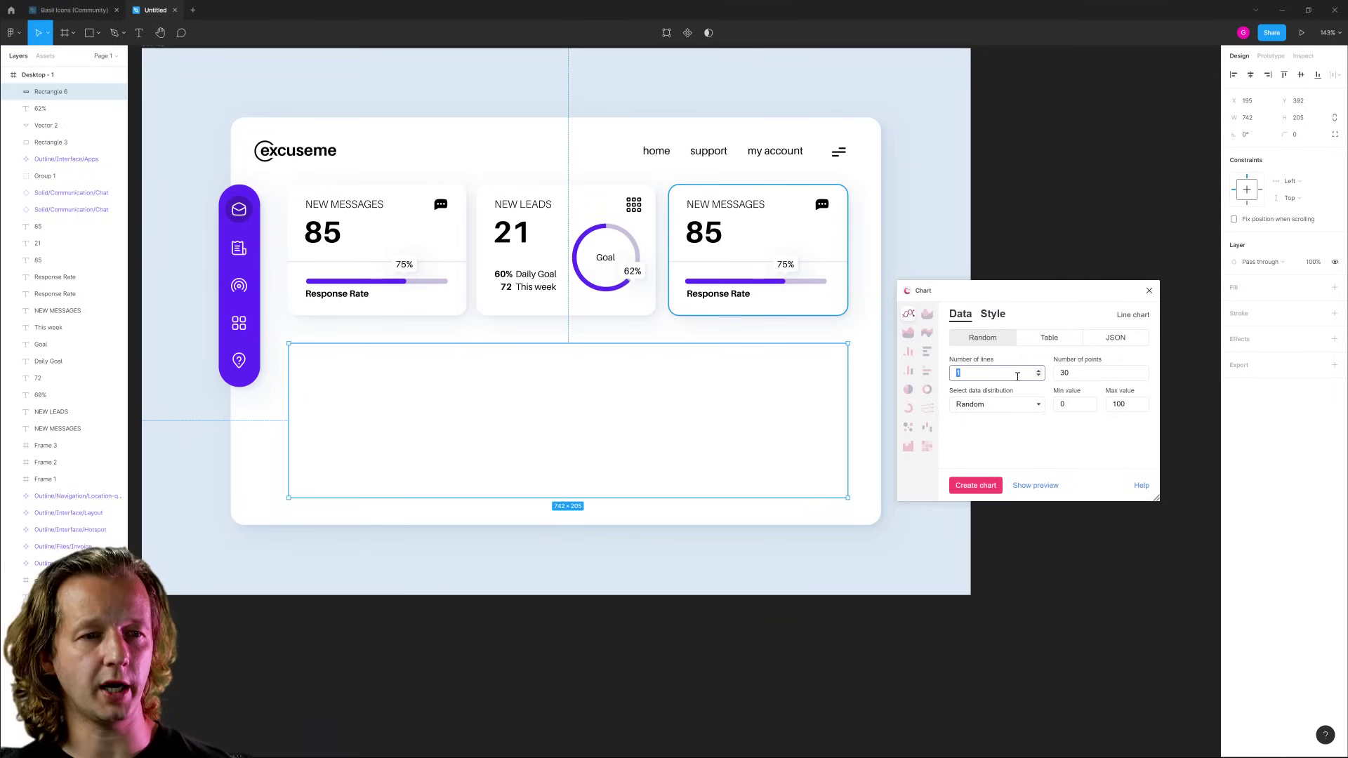
pyautogui.click(1077, 373)
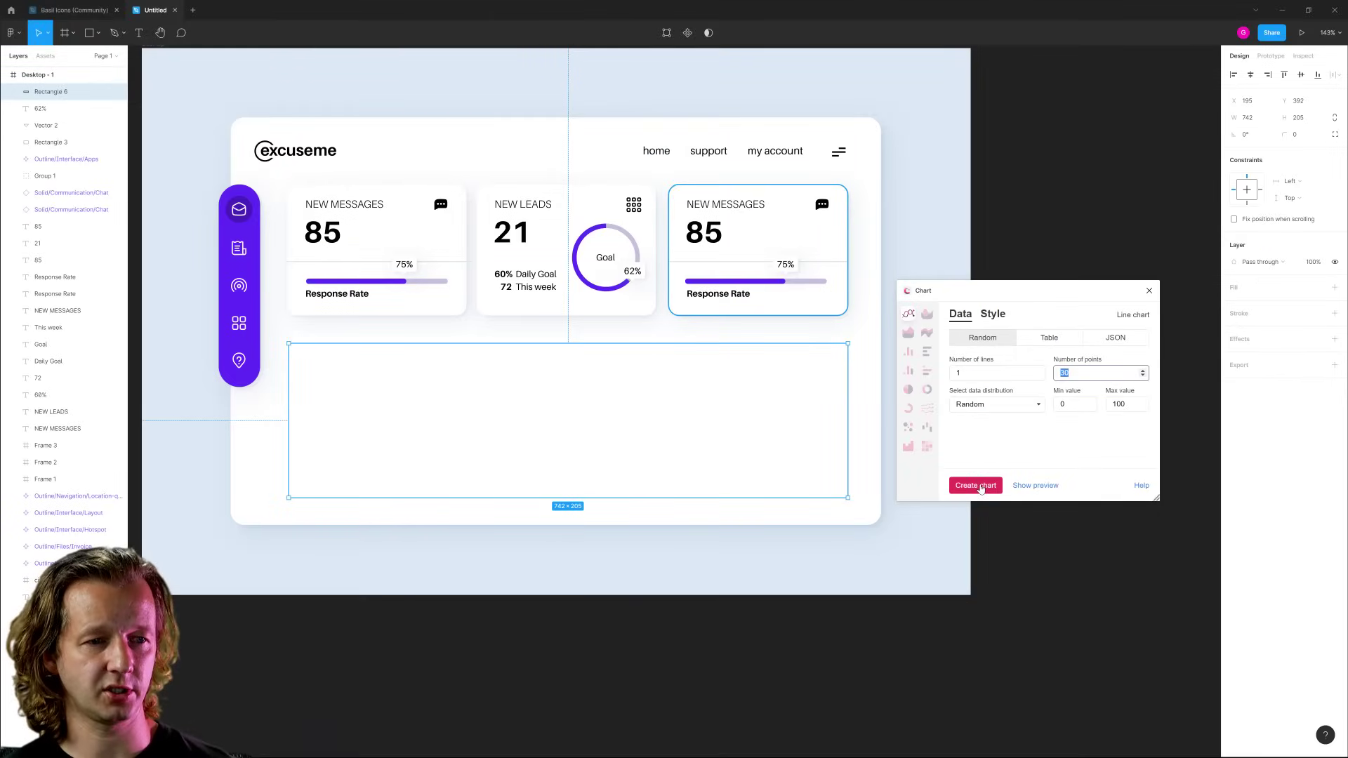
pyautogui.click(1039, 655)
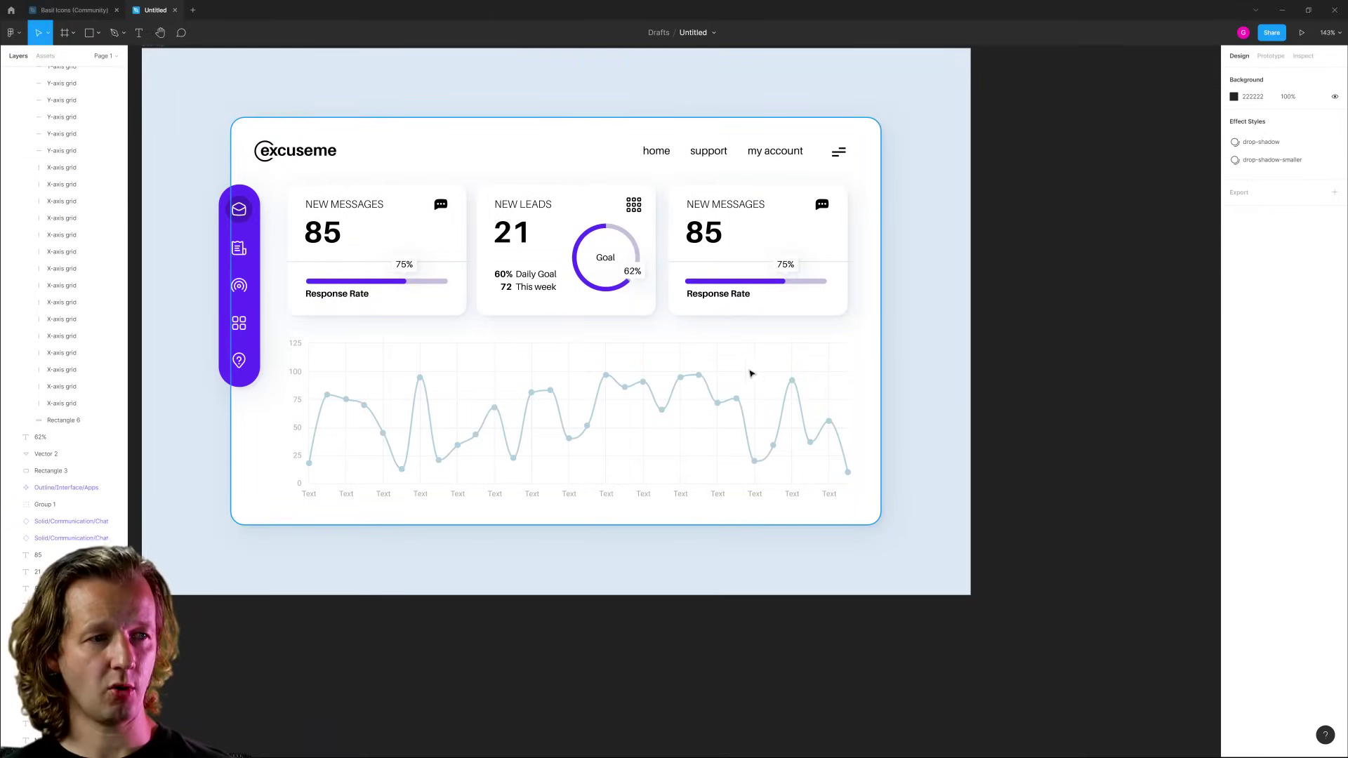
pyautogui.click(791, 382)
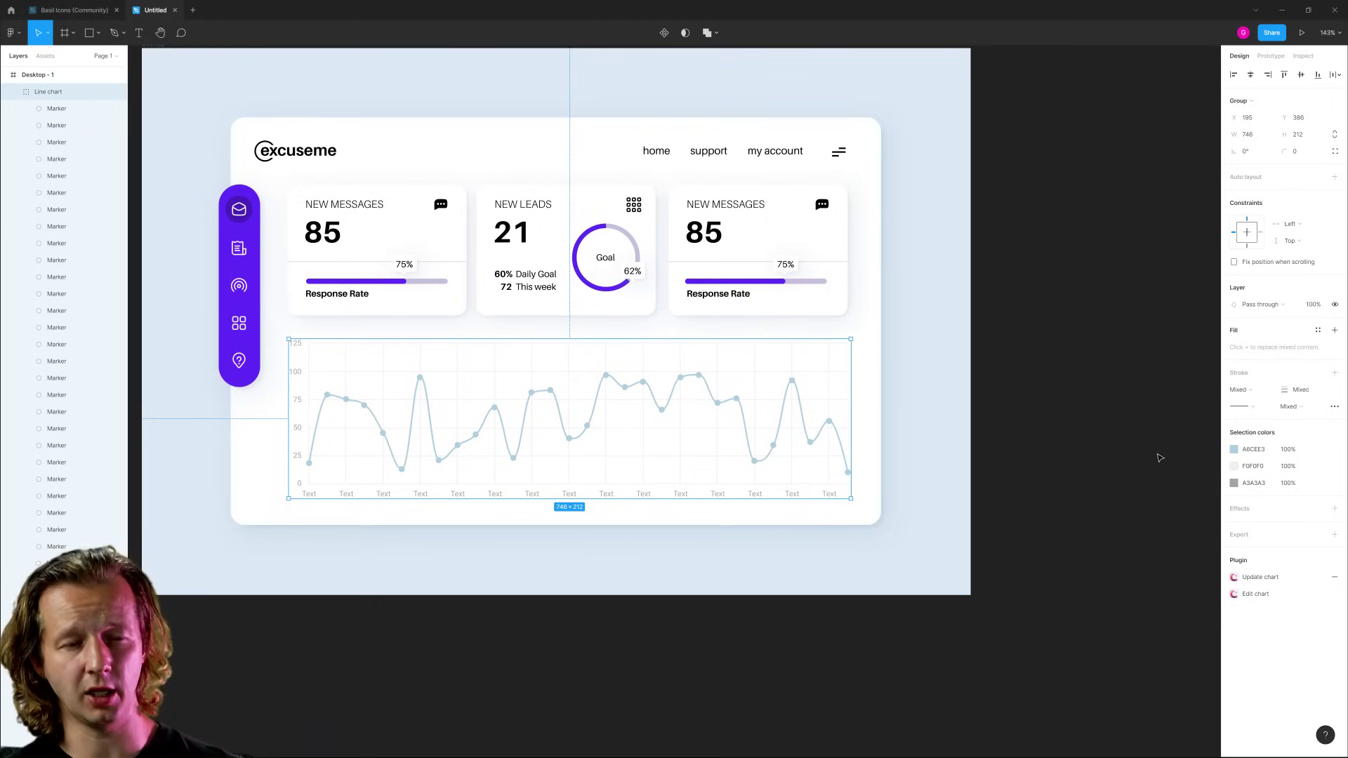
# Recolor the line chart's line and markers from light blue to the sidebar's purple, 602BF8, by sampling it.
pyautogui.click(1233, 451)
pyautogui.click(1109, 607)
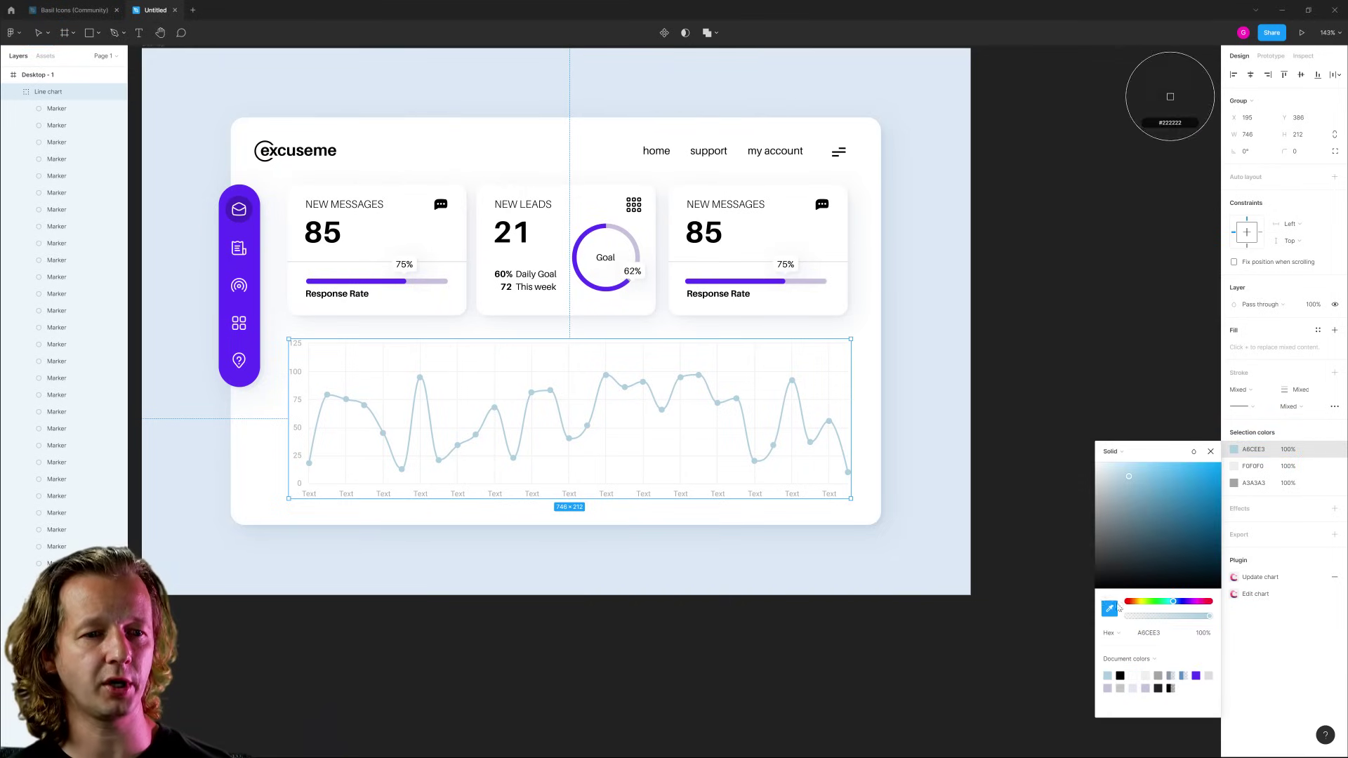
pyautogui.click(242, 231)
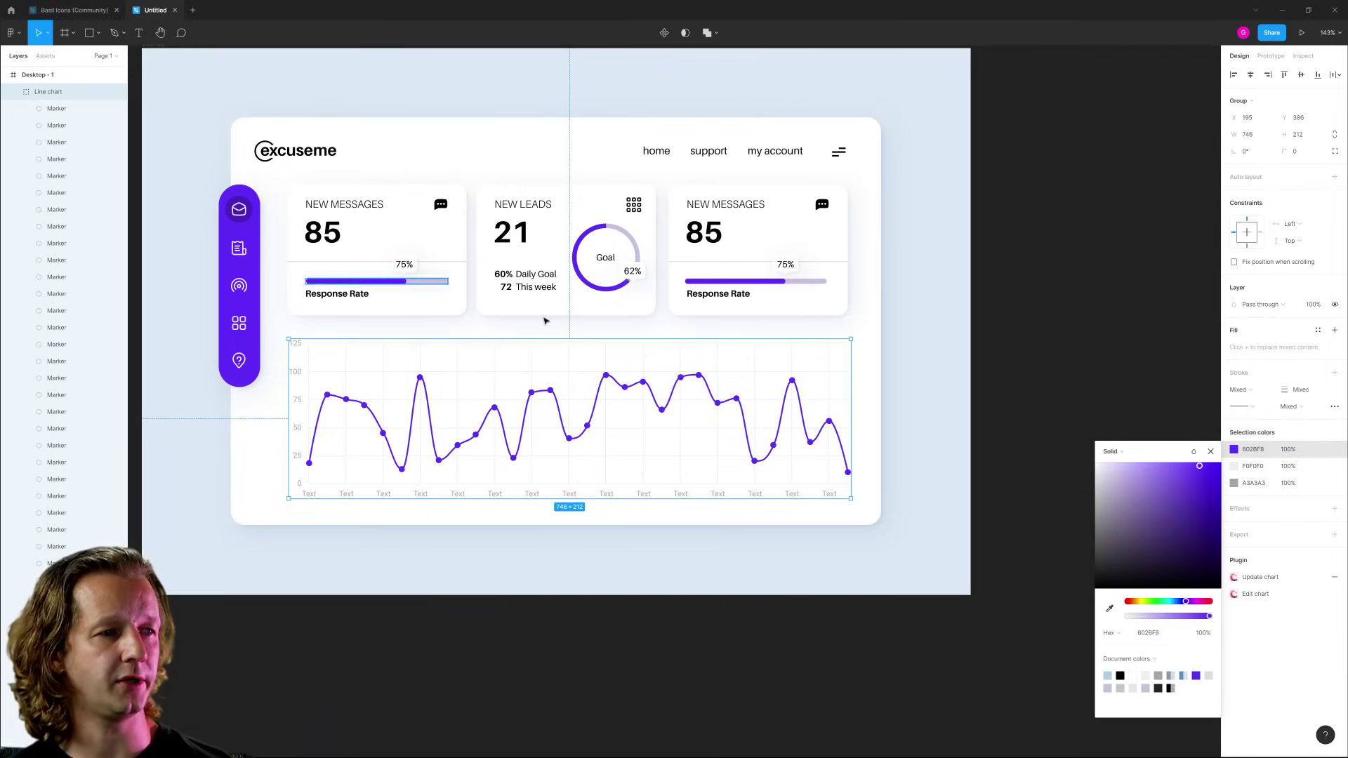
pyautogui.click(941, 358)
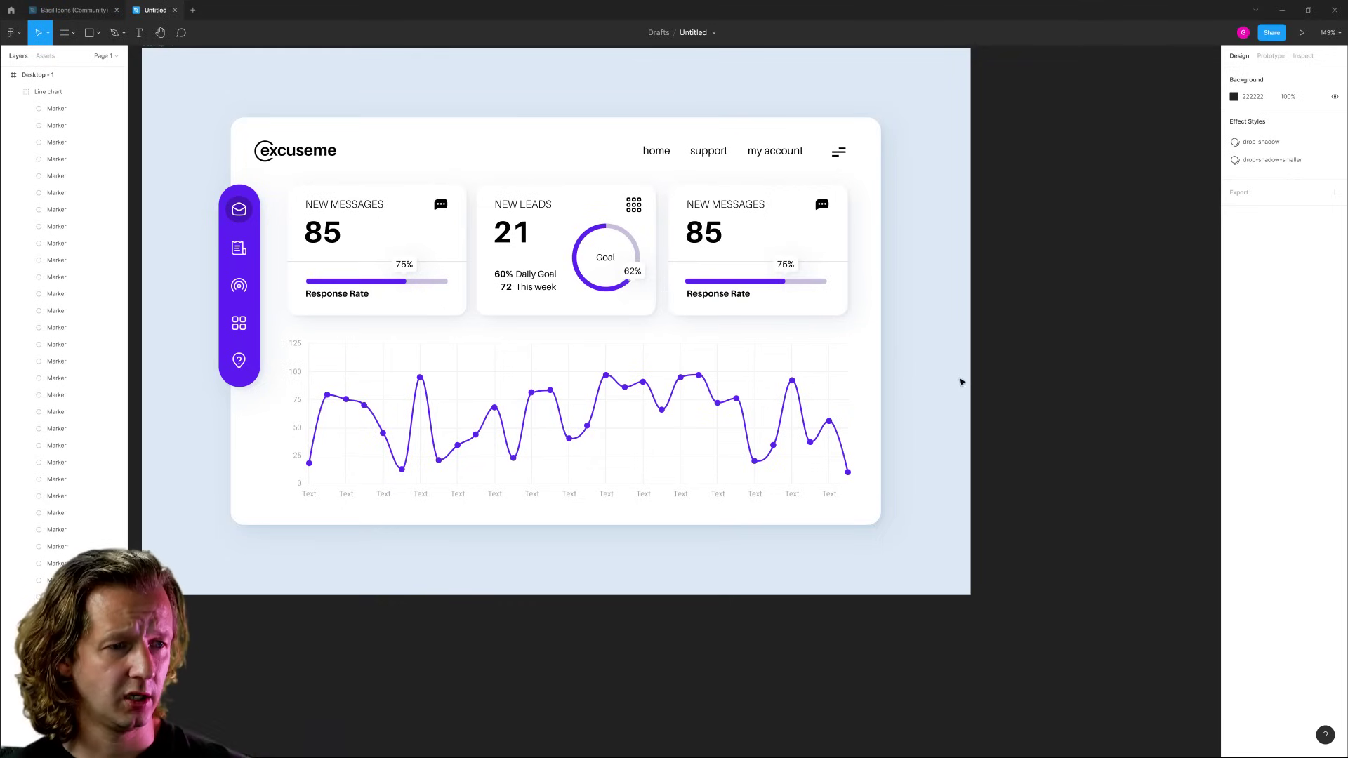
# Change the gray color of the line chart's axis labels to black, 000000.
pyautogui.keyDown('ctrl'); pyautogui.scroll(5, 301, 385); pyautogui.keyUp('ctrl')
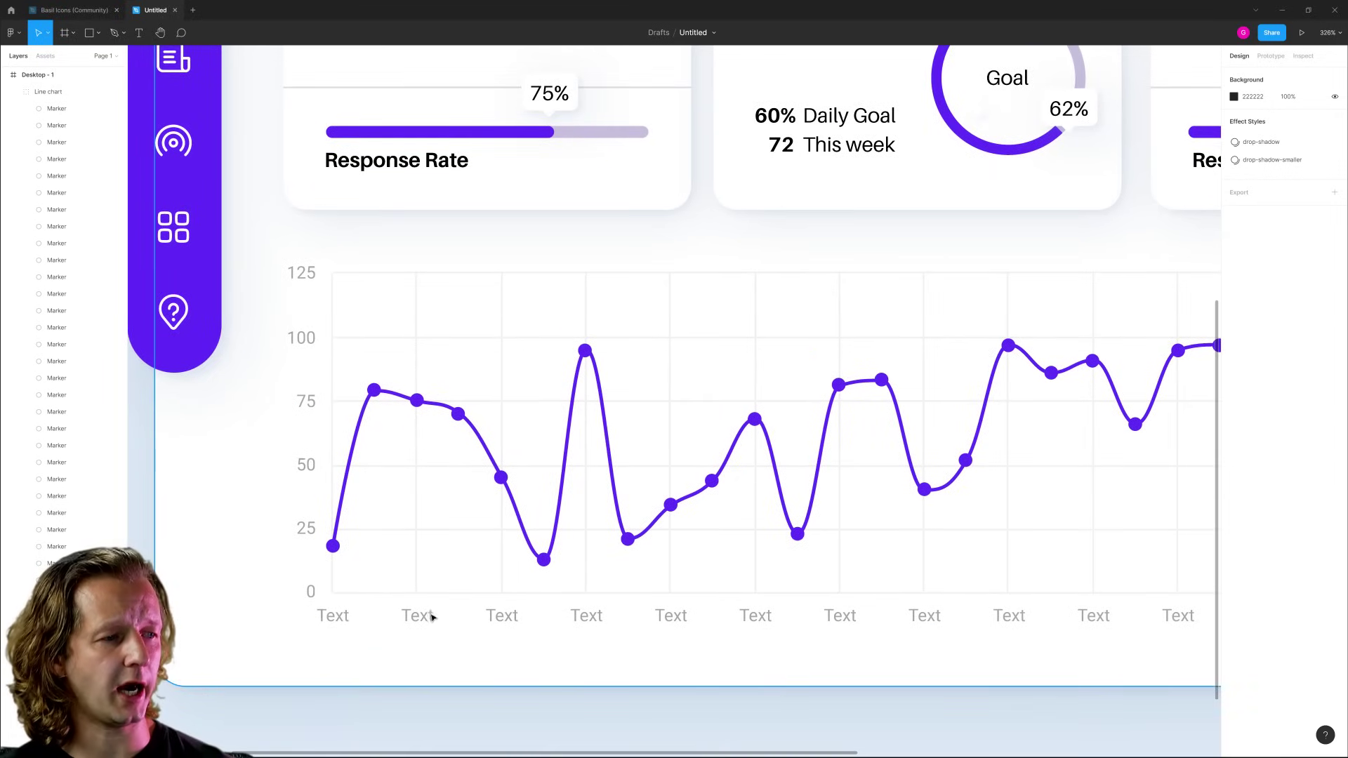
pyautogui.click(302, 273)
pyautogui.click(1234, 483)
pyautogui.moveTo(1152, 548); pyautogui.dragTo(1021, 673)
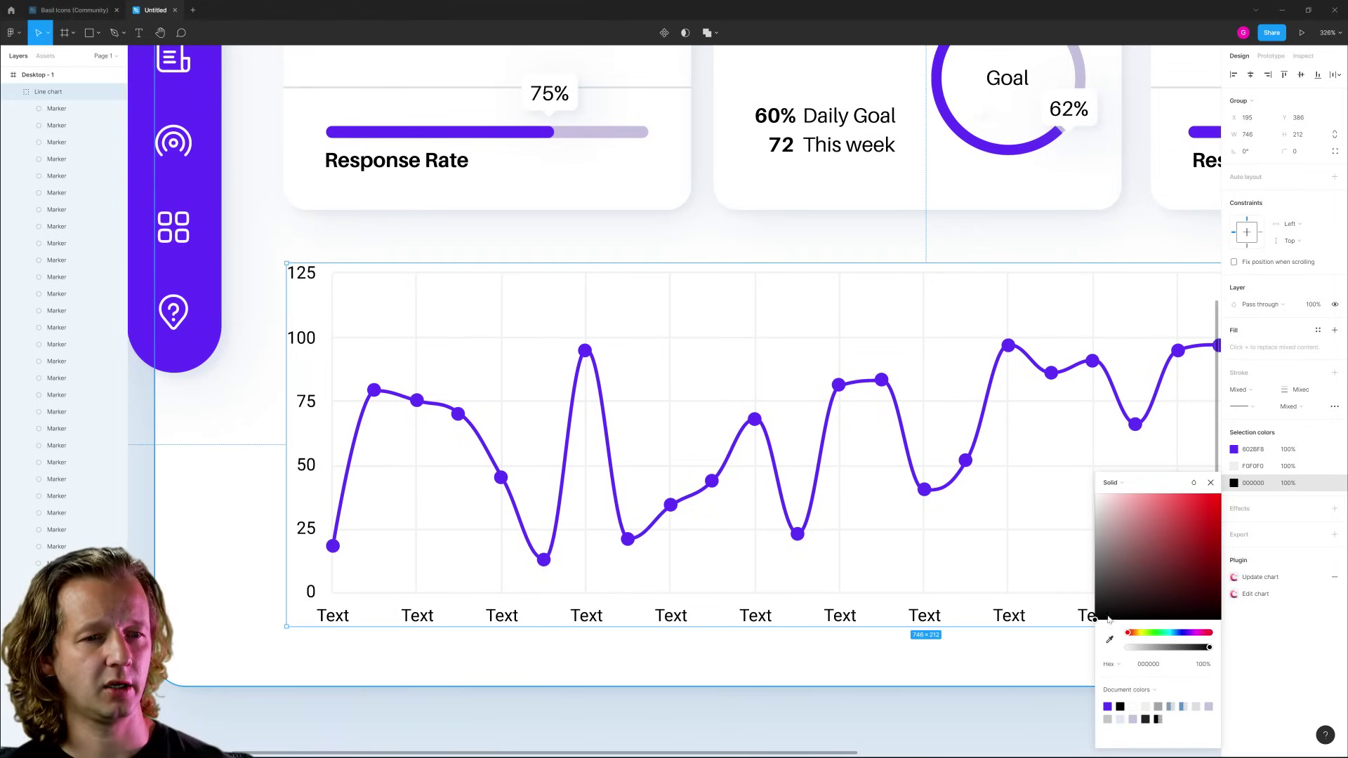
pyautogui.click(894, 685)
pyautogui.scroll(-5, 941, 686)
pyautogui.moveTo(755, 632); pyautogui.dragTo(737, 592)
pyautogui.scroll(3, 551, 542)
pyautogui.scroll(-2, 550, 542)
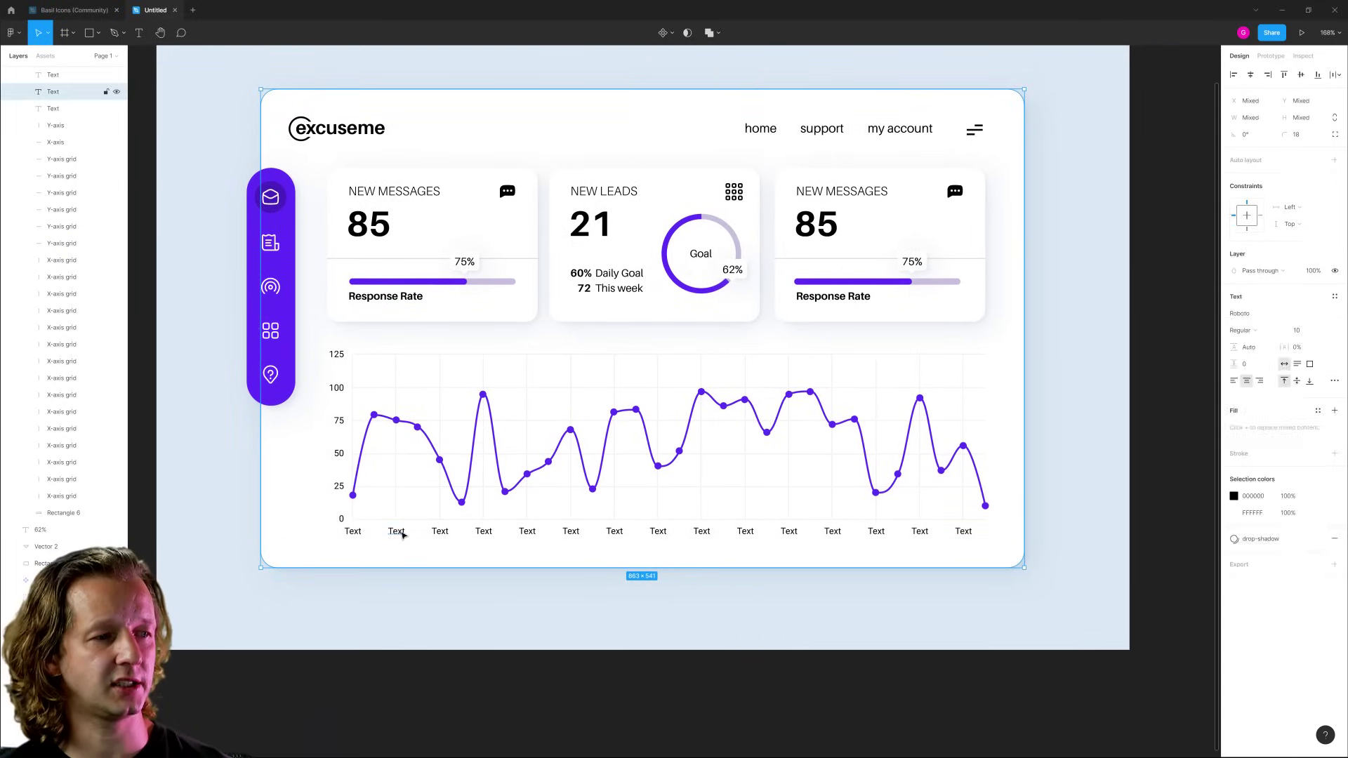
pyautogui.click(449, 532)
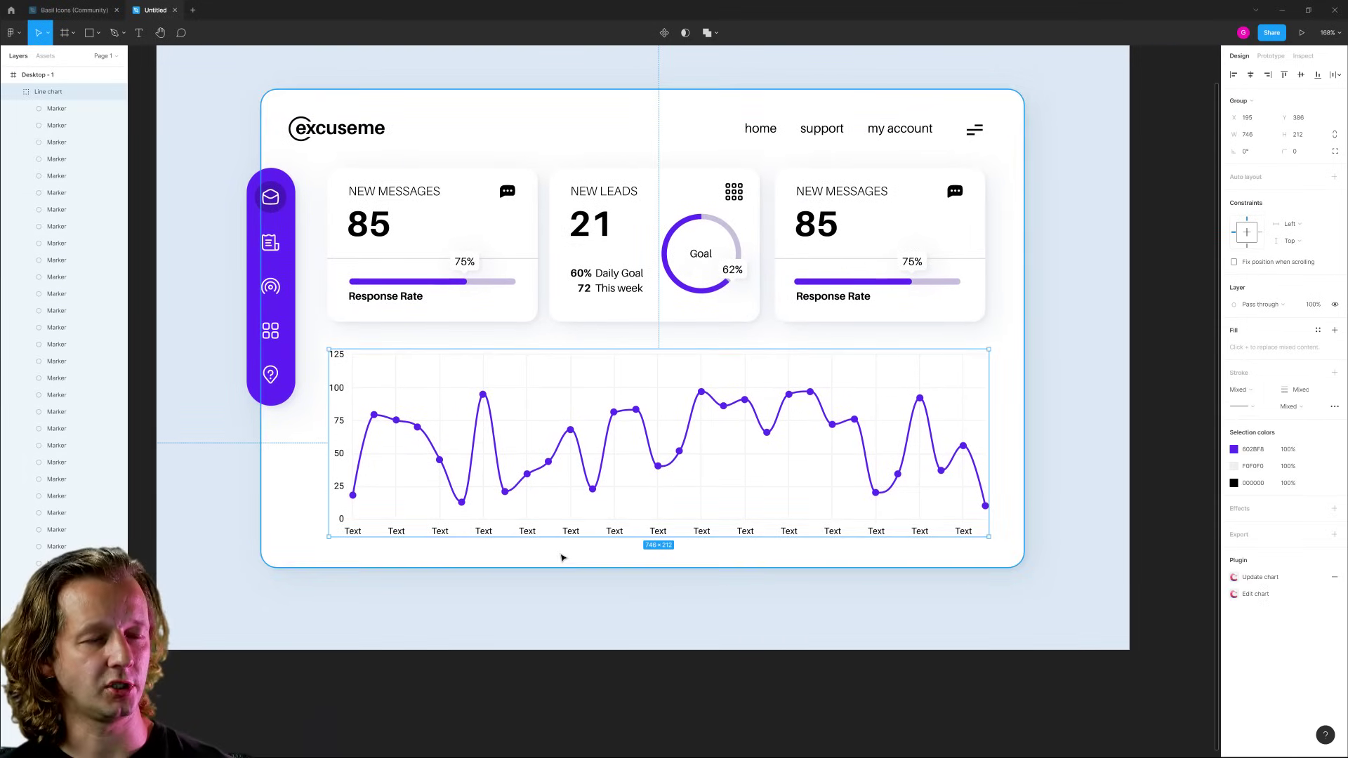
pyautogui.scroll(3, 622, 553)
pyautogui.scroll(-3, 630, 552)
pyautogui.click(677, 616)
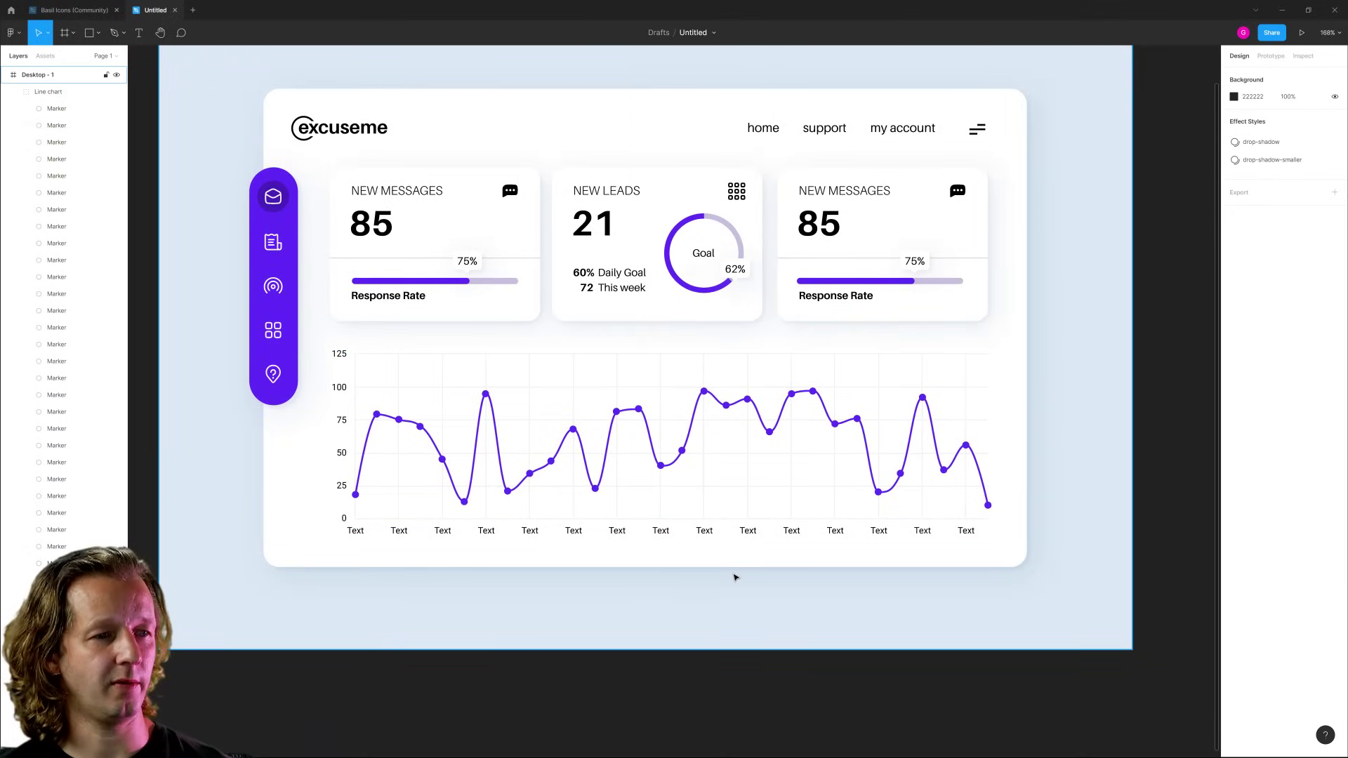
# Review the finished dashboard as a whole and up close, checking the sidebar, statistics cards and line chart.
pyautogui.scroll(-5, 749, 562)
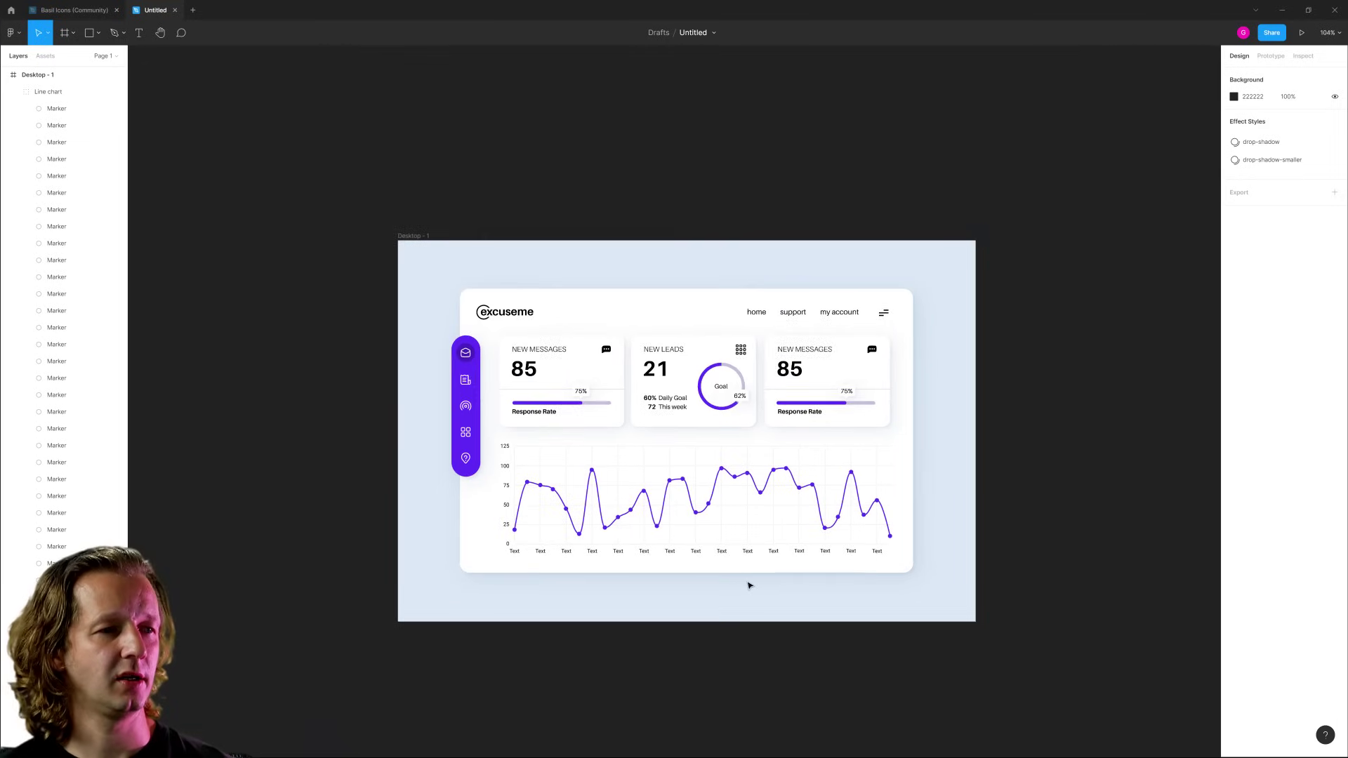
pyautogui.hscroll(2, 689, 569)
pyautogui.scroll(3, 624, 565)
pyautogui.scroll(-2, 623, 562)
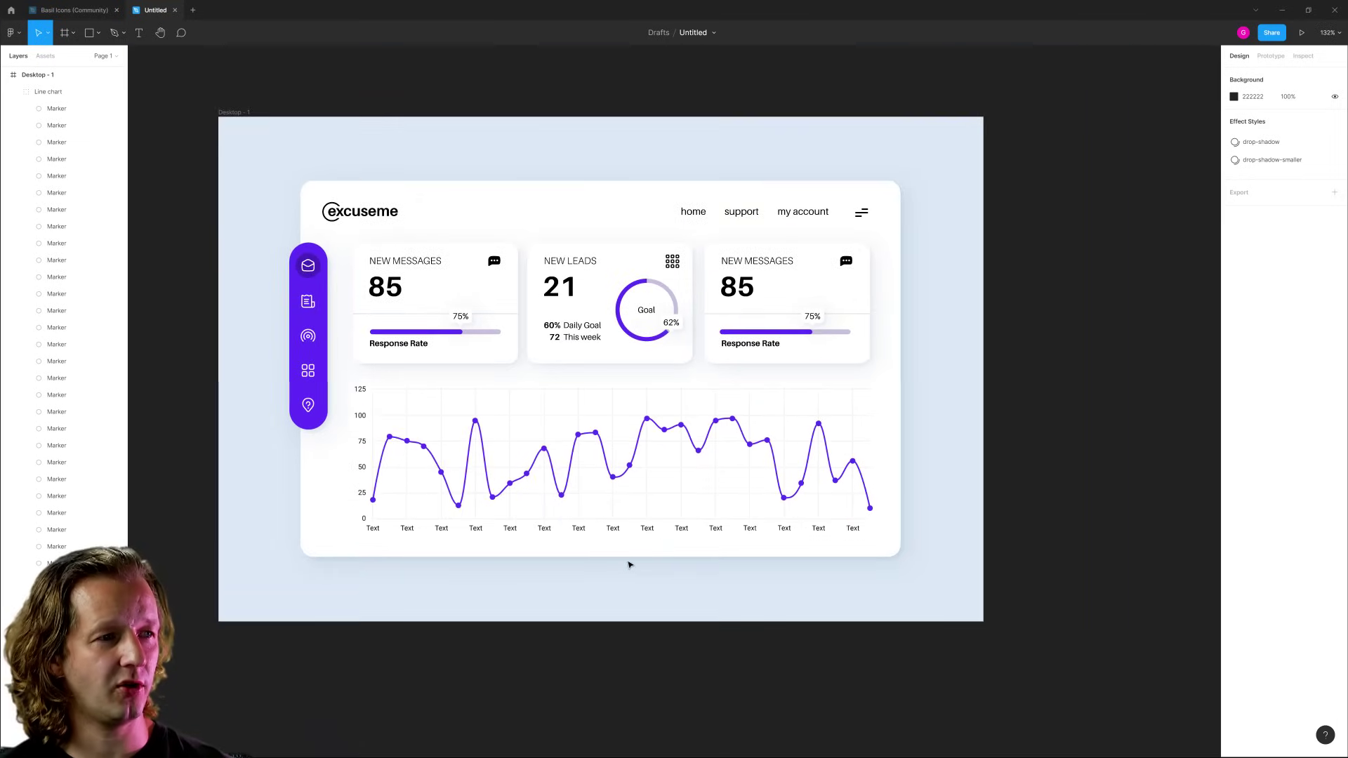
pyautogui.scroll(1, 655, 587)
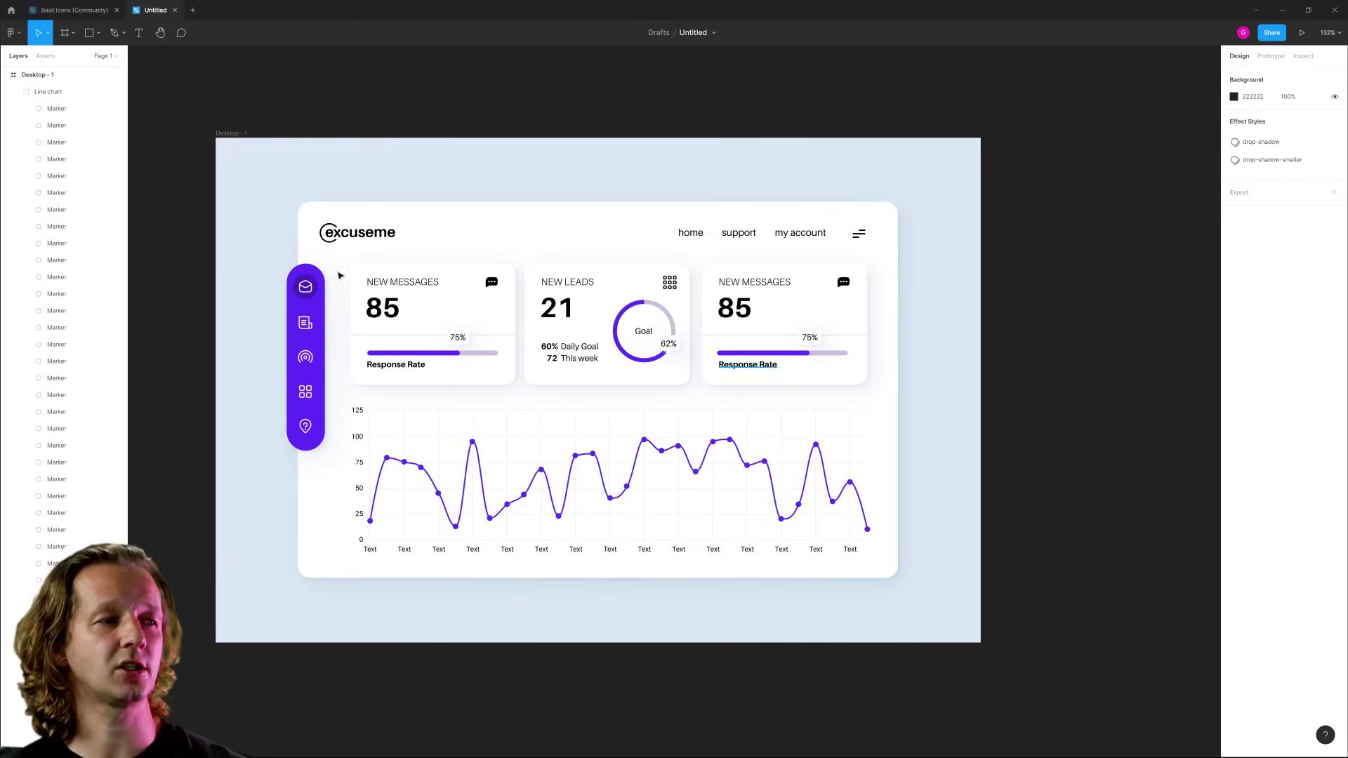
pyautogui.scroll(5, 298, 294)
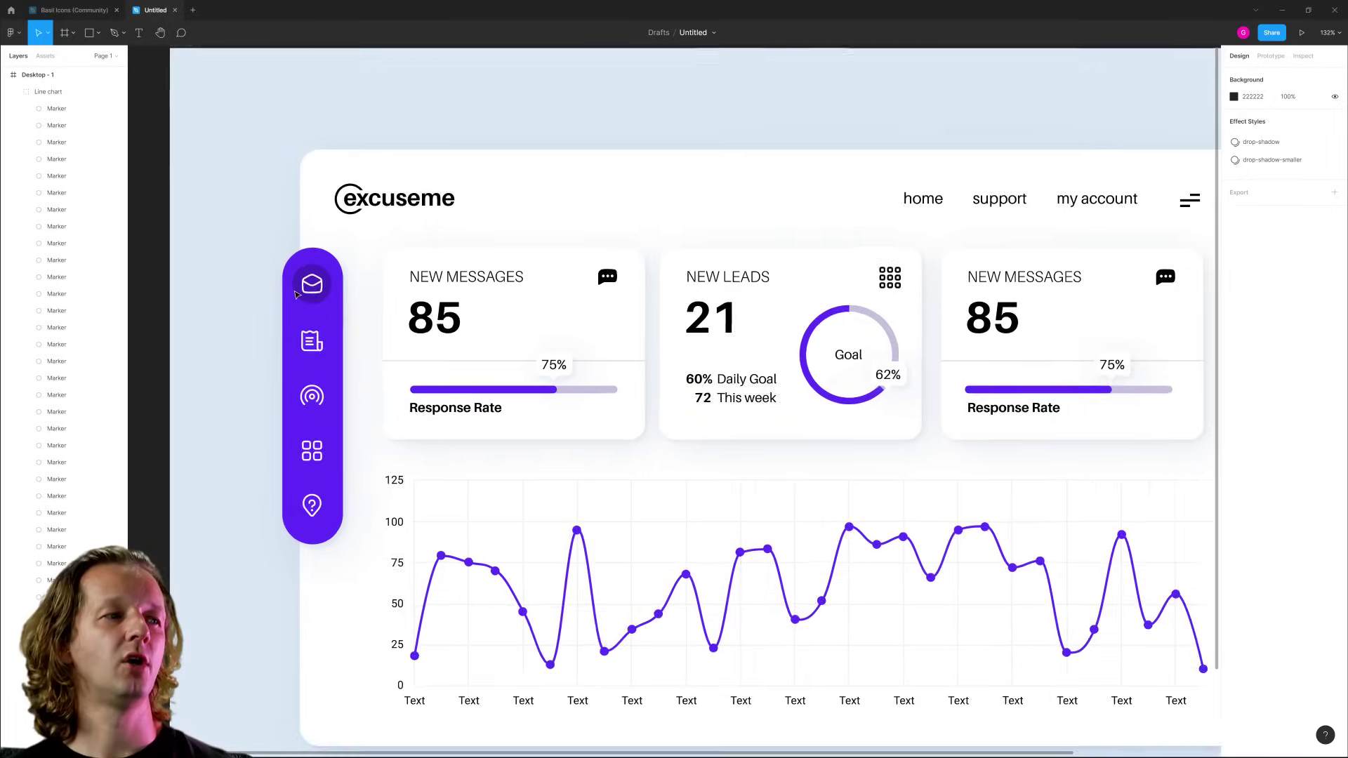
pyautogui.scroll(2, 316, 287)
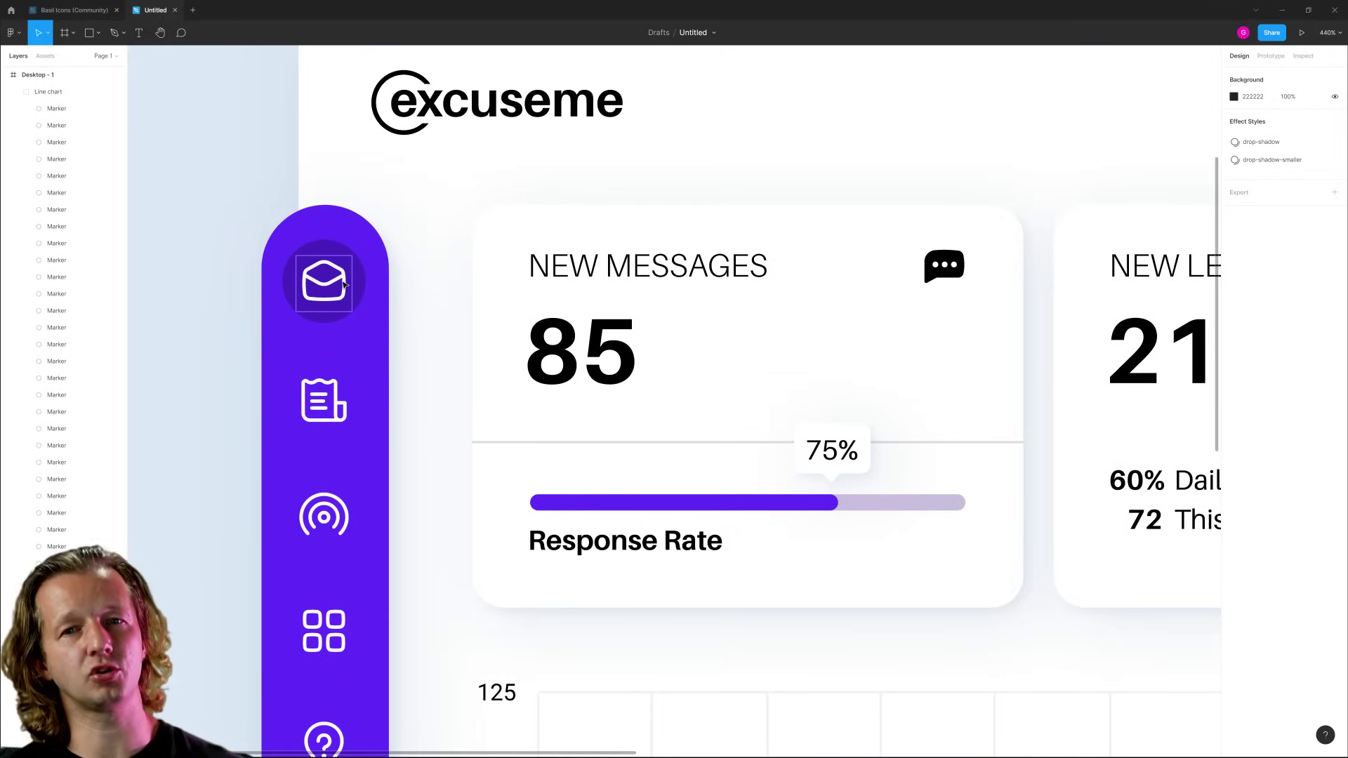
pyautogui.hotkey('shift', '0')
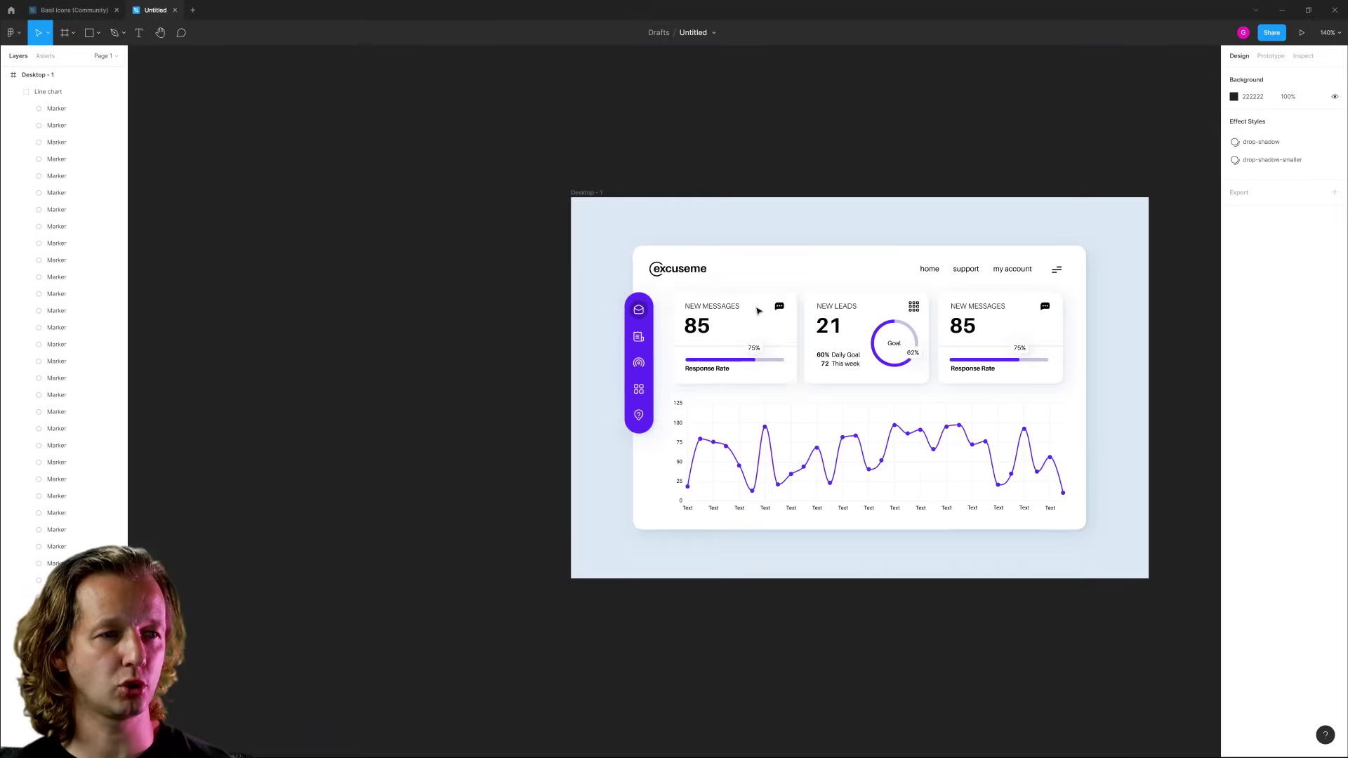
pyautogui.moveTo(819, 222); pyautogui.dragTo(631, 177)
pyautogui.scroll(4, 627, 232)
pyautogui.scroll(-2, 626, 229)
pyautogui.moveTo(242, 164); pyautogui.dragTo(1070, 683)
pyautogui.click(1046, 679)
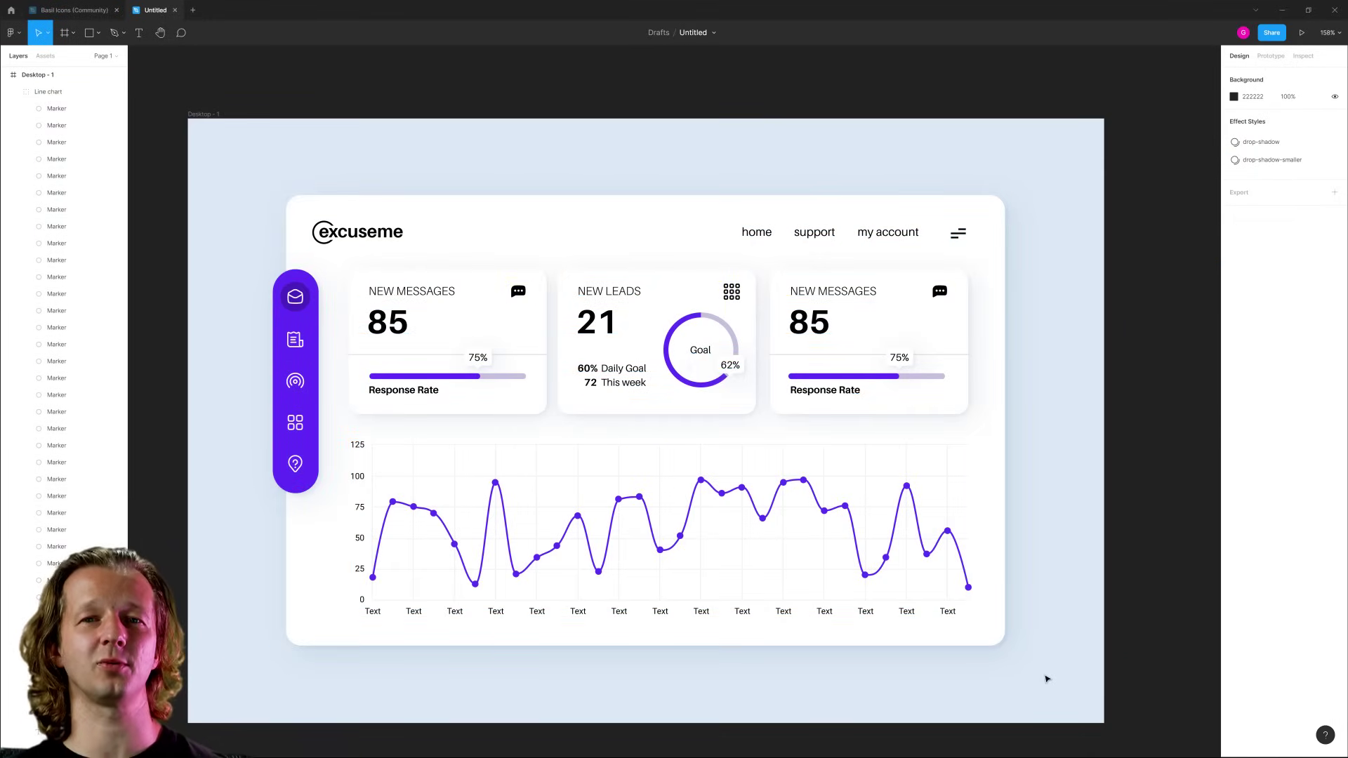